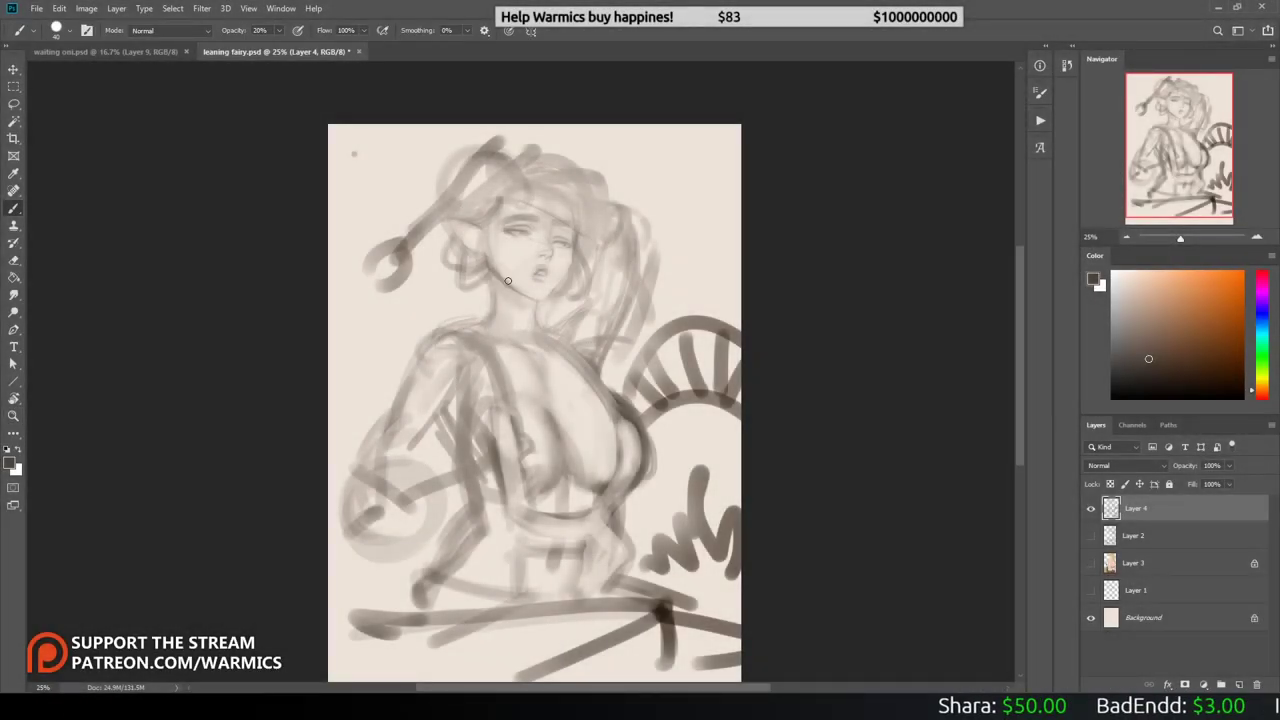
Step: Resize the brush and redraw the left arm and side contours with firmer strokes
{"action": "right_click", "coordinate": [556, 300]}
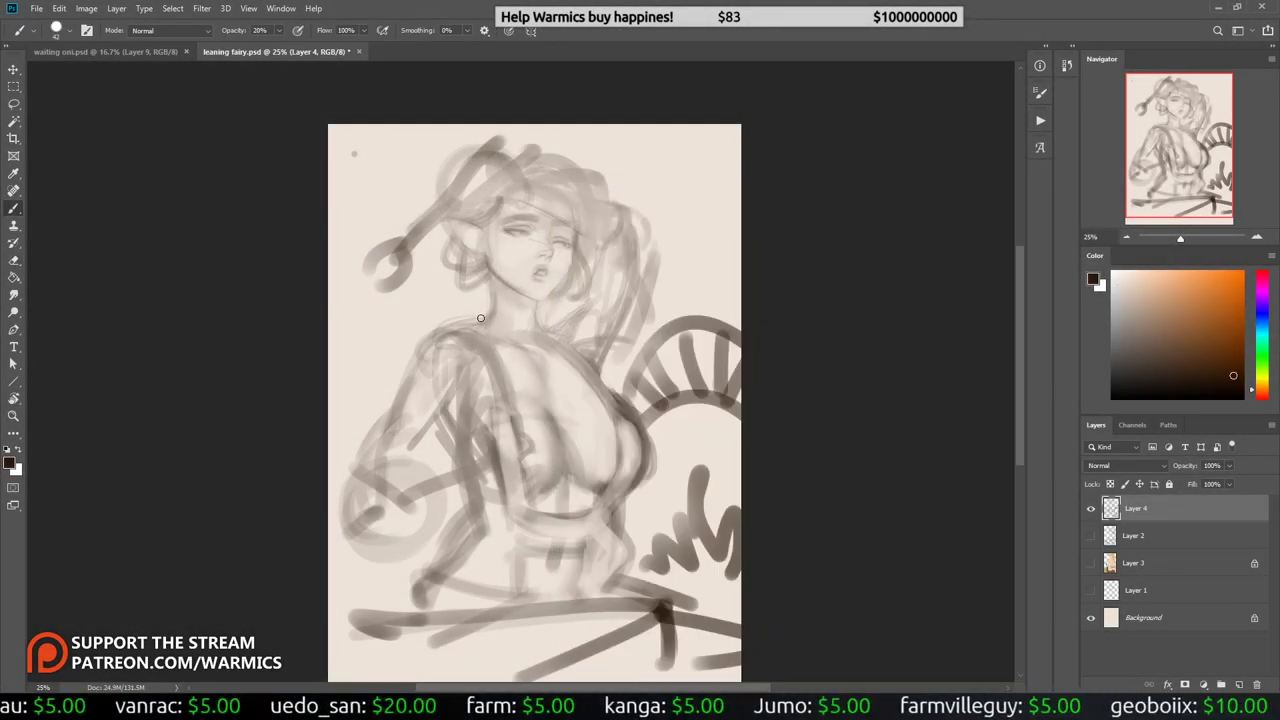
{"action": "left_click_drag", "start_coordinate": [452, 330], "coordinate": [424, 460]}
{"action": "left_click_drag", "start_coordinate": [426, 590], "coordinate": [445, 558]}
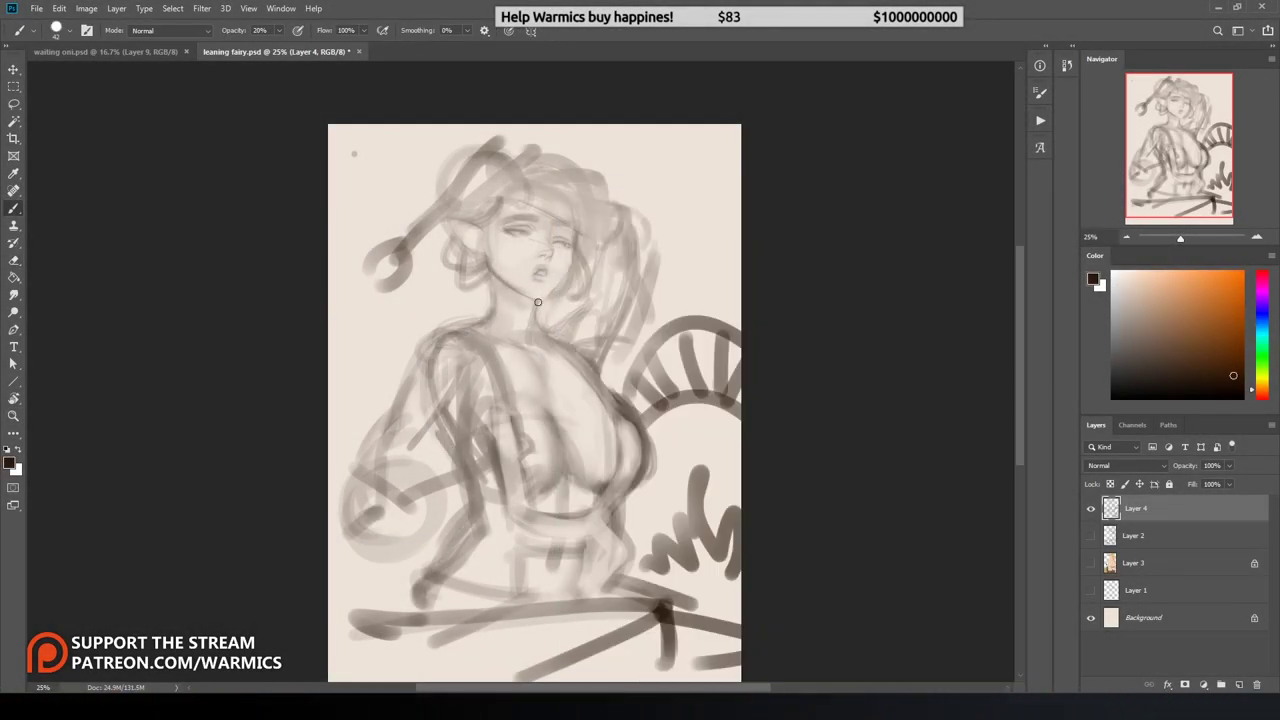
{"action": "left_click_drag", "start_coordinate": [470, 345], "coordinate": [380, 445]}
{"action": "left_click_drag", "start_coordinate": [465, 370], "coordinate": [418, 445]}
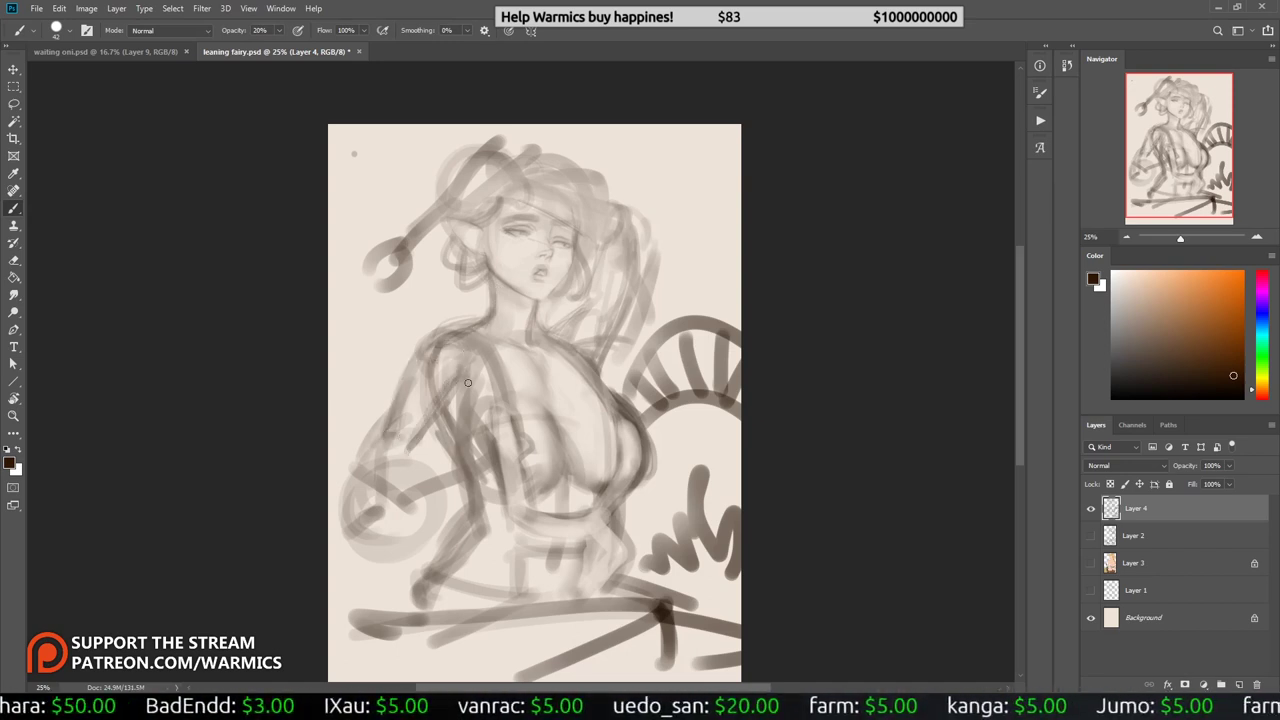
{"action": "left_click_drag", "start_coordinate": [470, 395], "coordinate": [464, 438]}
{"action": "key", "text": "h"}
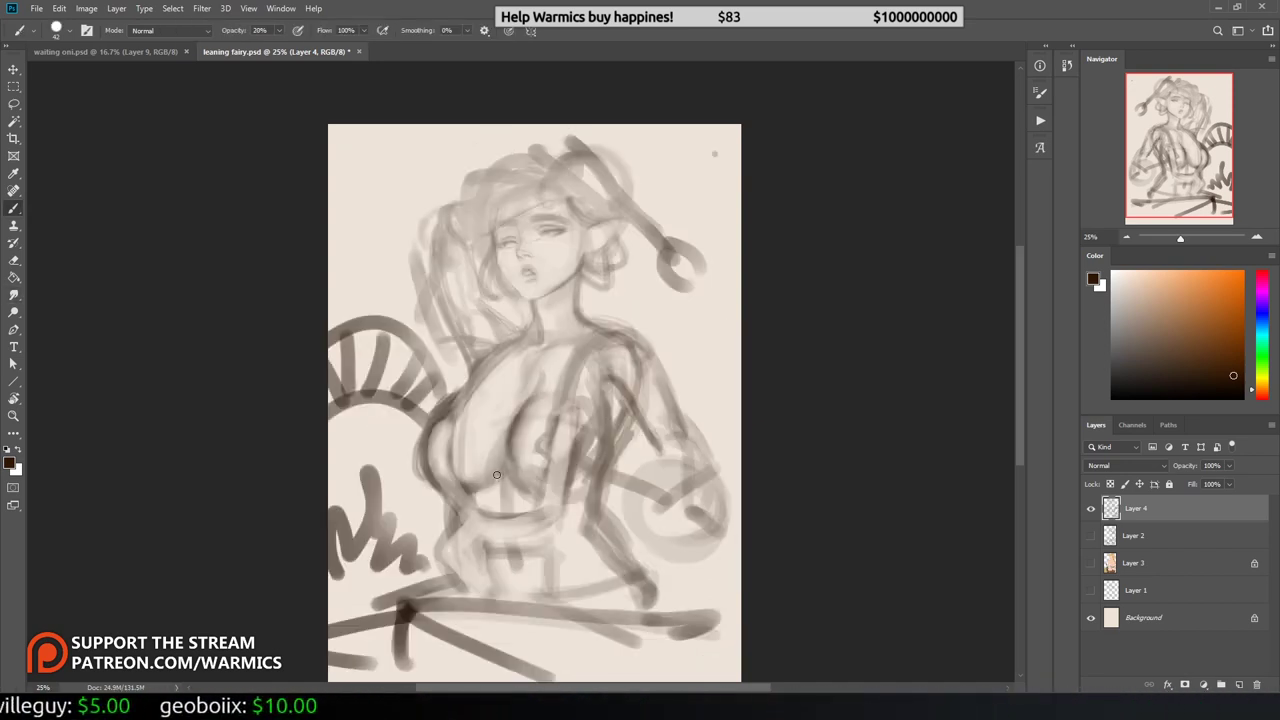
Step: Erase stray lines across the chest, right side and lower torso
{"action": "key", "text": "e"}
{"action": "mouse_move", "coordinate": [440, 418]}
{"action": "left_mouse_down"}
{"action": "mouse_move", "coordinate": [426, 496]}
{"action": "mouse_move", "coordinate": [420, 486]}
{"action": "left_mouse_up"}
{"action": "left_click_drag", "start_coordinate": [458, 385], "coordinate": [438, 408]}
{"action": "left_click_drag", "start_coordinate": [600, 332], "coordinate": [567, 390]}
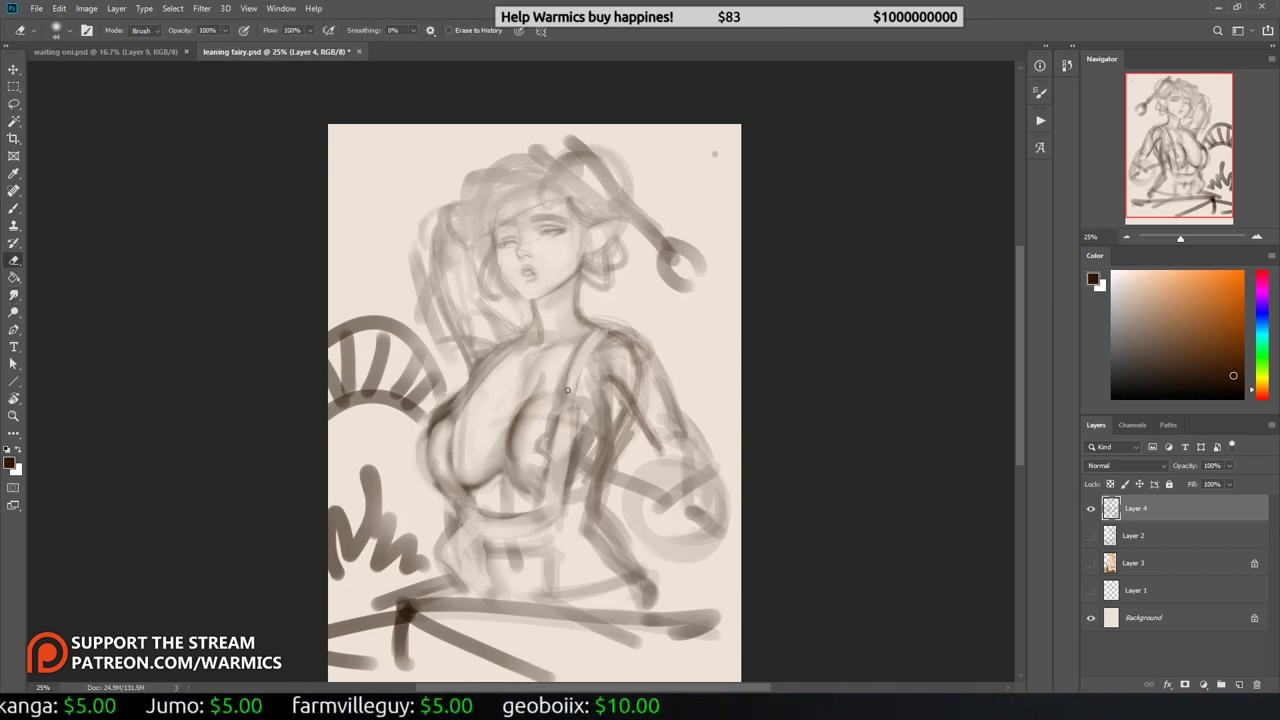
{"action": "left_click_drag", "start_coordinate": [509, 347], "coordinate": [484, 472]}
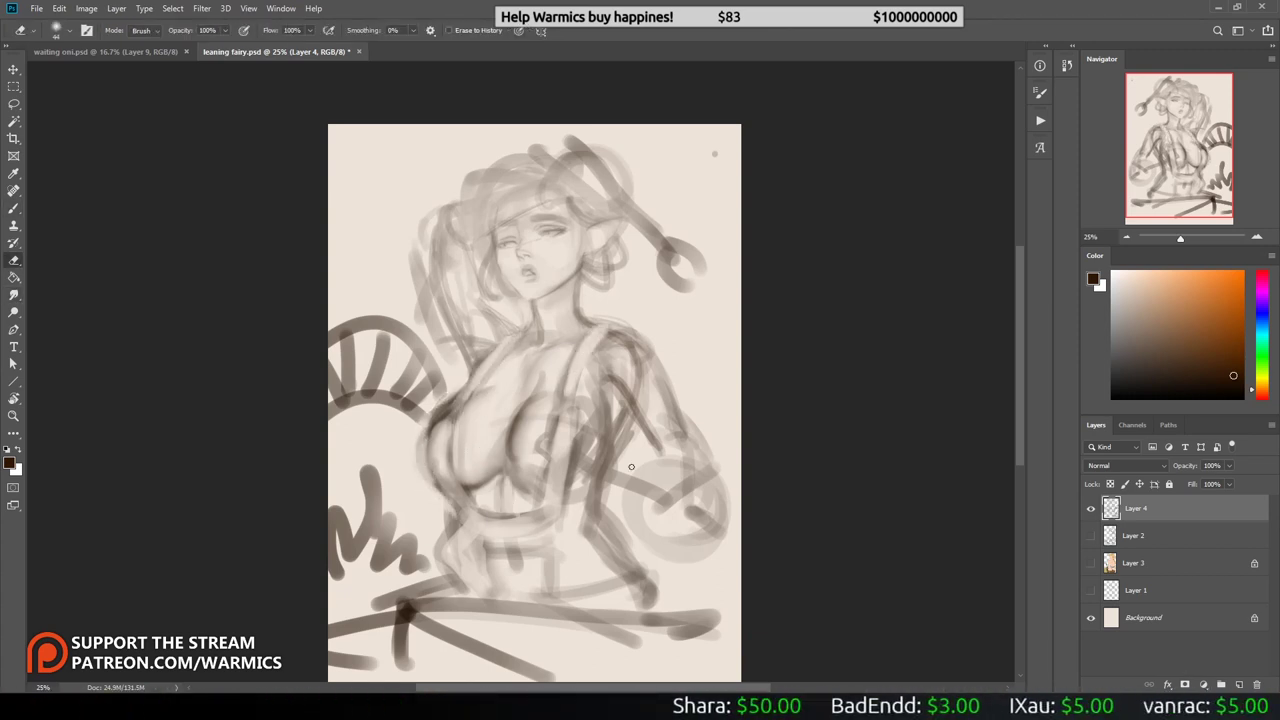
{"action": "left_click_drag", "start_coordinate": [662, 448], "coordinate": [626, 522]}
{"action": "left_click_drag", "start_coordinate": [625, 432], "coordinate": [589, 398]}
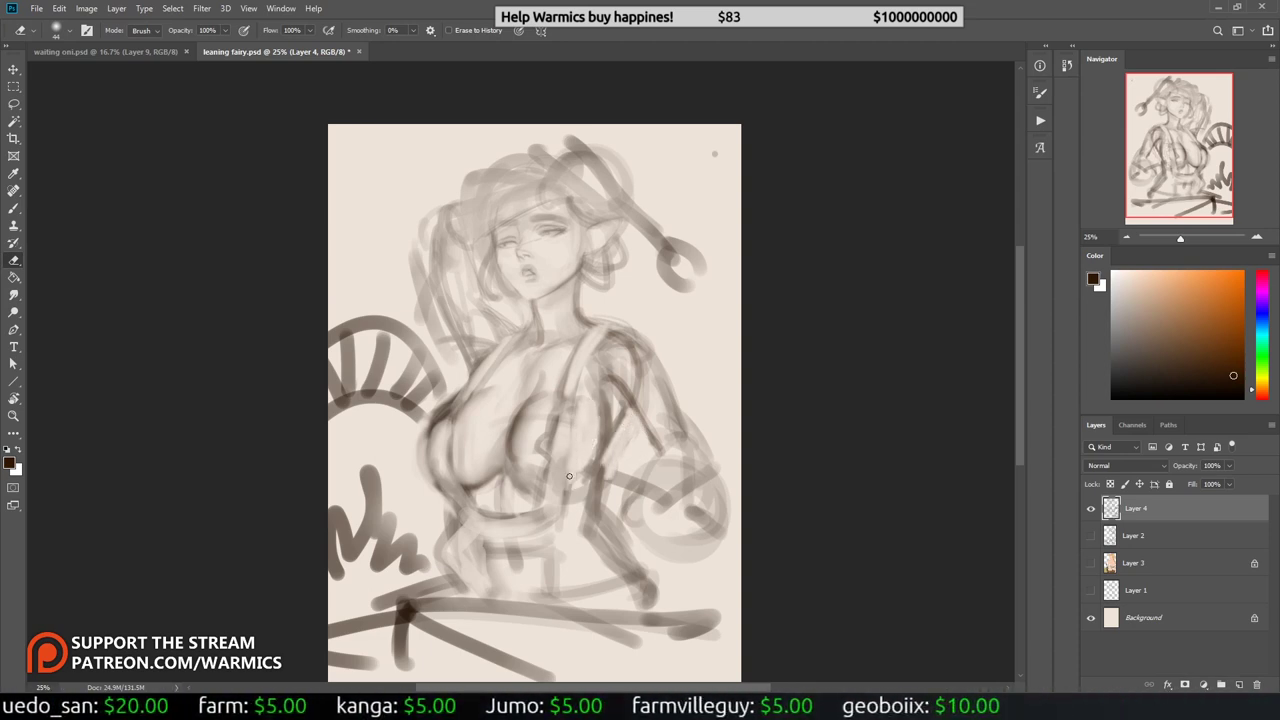
Step: Add darker chest and torso strokes, erasing excess lines on the torso
{"action": "key", "text": "b"}
{"action": "key", "text": "h"}
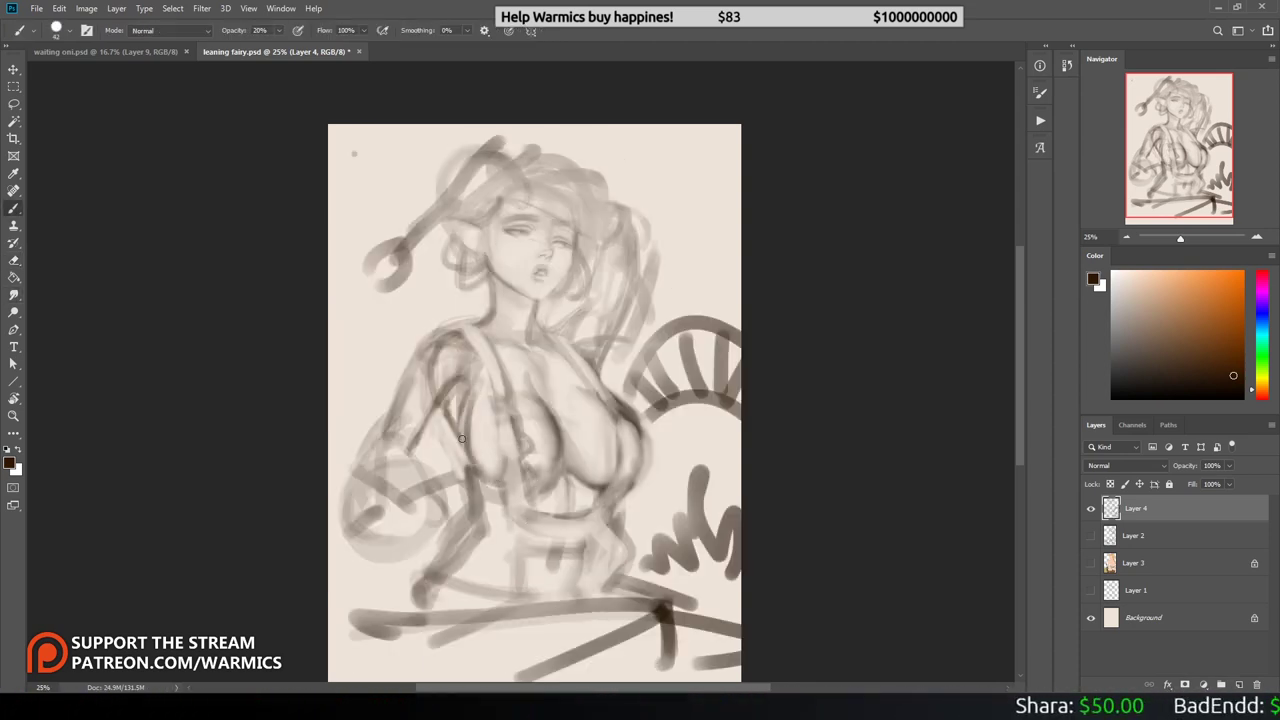
{"action": "left_click_drag", "start_coordinate": [441, 413], "coordinate": [474, 505]}
{"action": "key", "text": "e"}
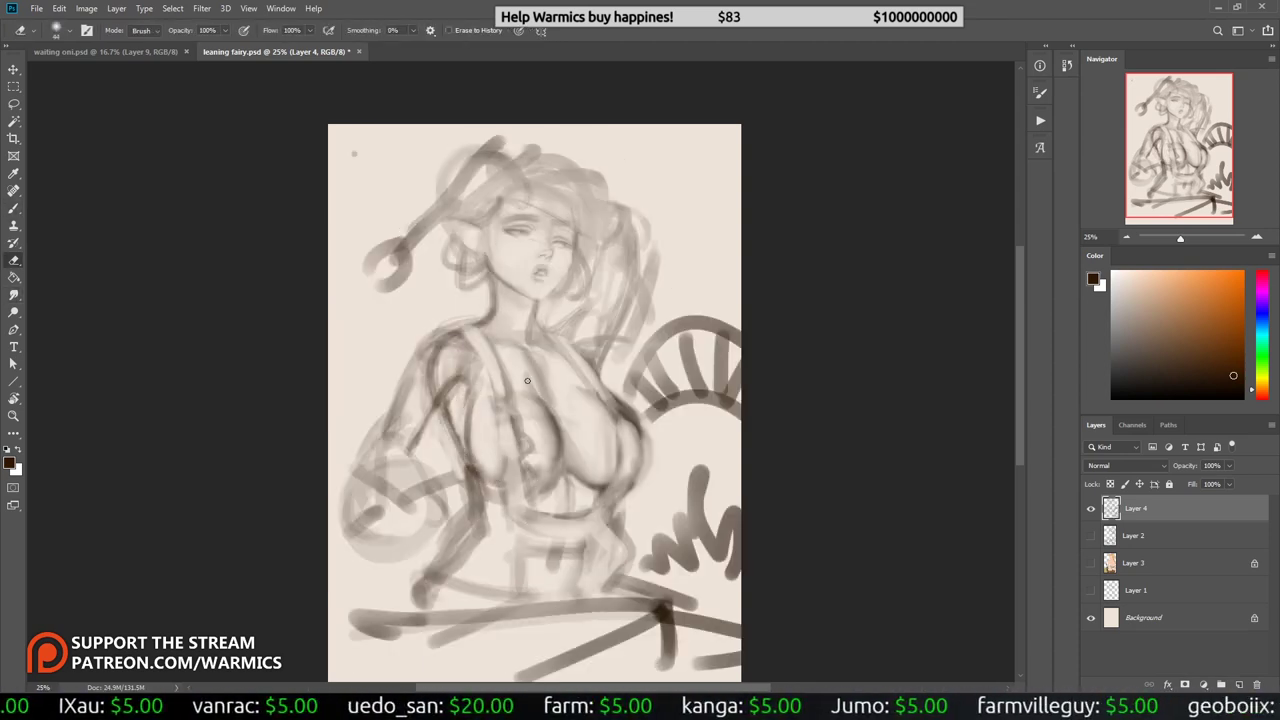
{"action": "left_click_drag", "start_coordinate": [535, 395], "coordinate": [558, 500]}
{"action": "key", "text": "h"}
{"action": "key", "text": "b"}
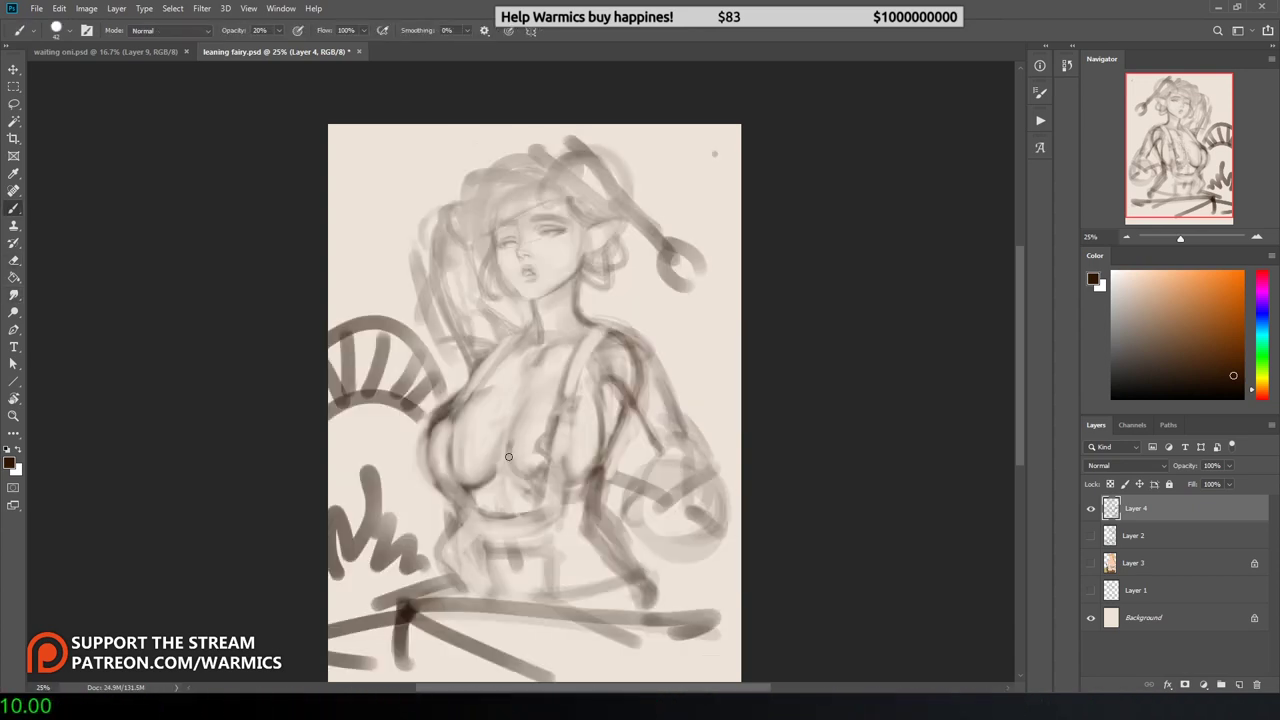
{"action": "left_click_drag", "start_coordinate": [506, 420], "coordinate": [528, 486]}
Step: Sketch hair strands down the left side and arcs across the top of the head
{"action": "mouse_move", "coordinate": [420, 426]}
{"action": "left_mouse_down"}
{"action": "mouse_move", "coordinate": [430, 474]}
{"action": "mouse_move", "coordinate": [488, 538]}
{"action": "left_mouse_up"}
{"action": "key", "text": "l"}
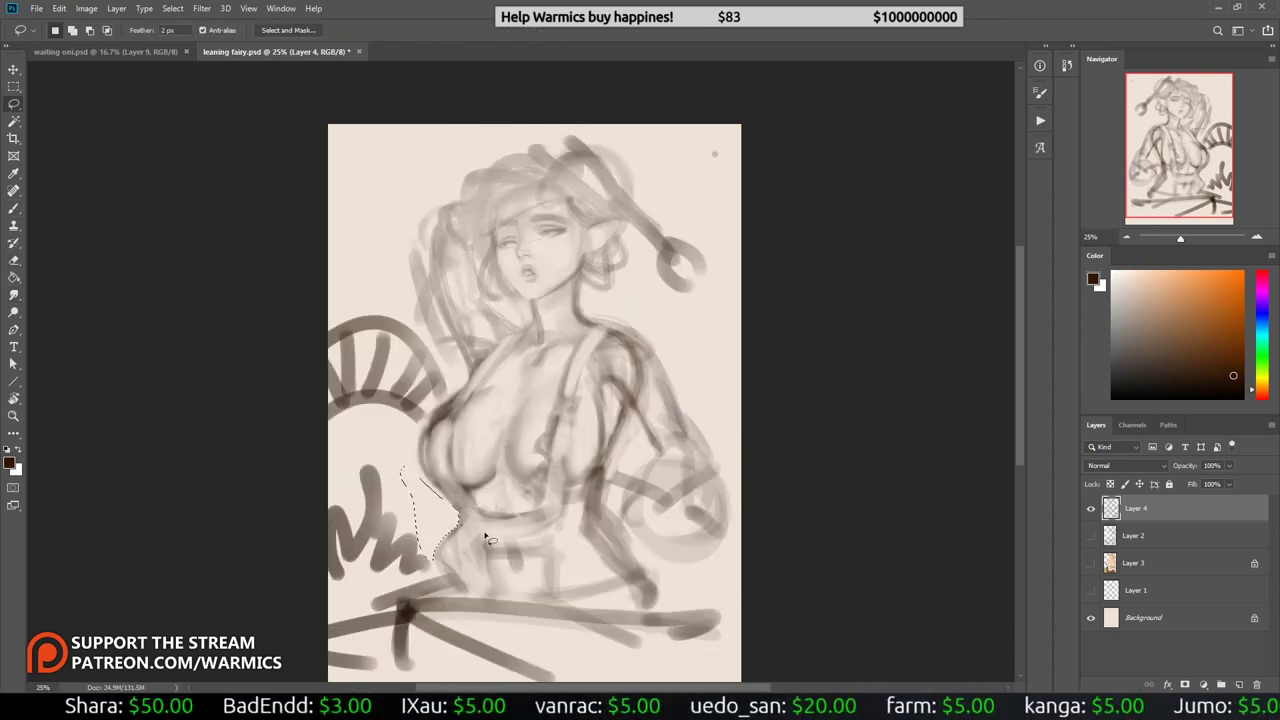
{"action": "key", "text": "b"}
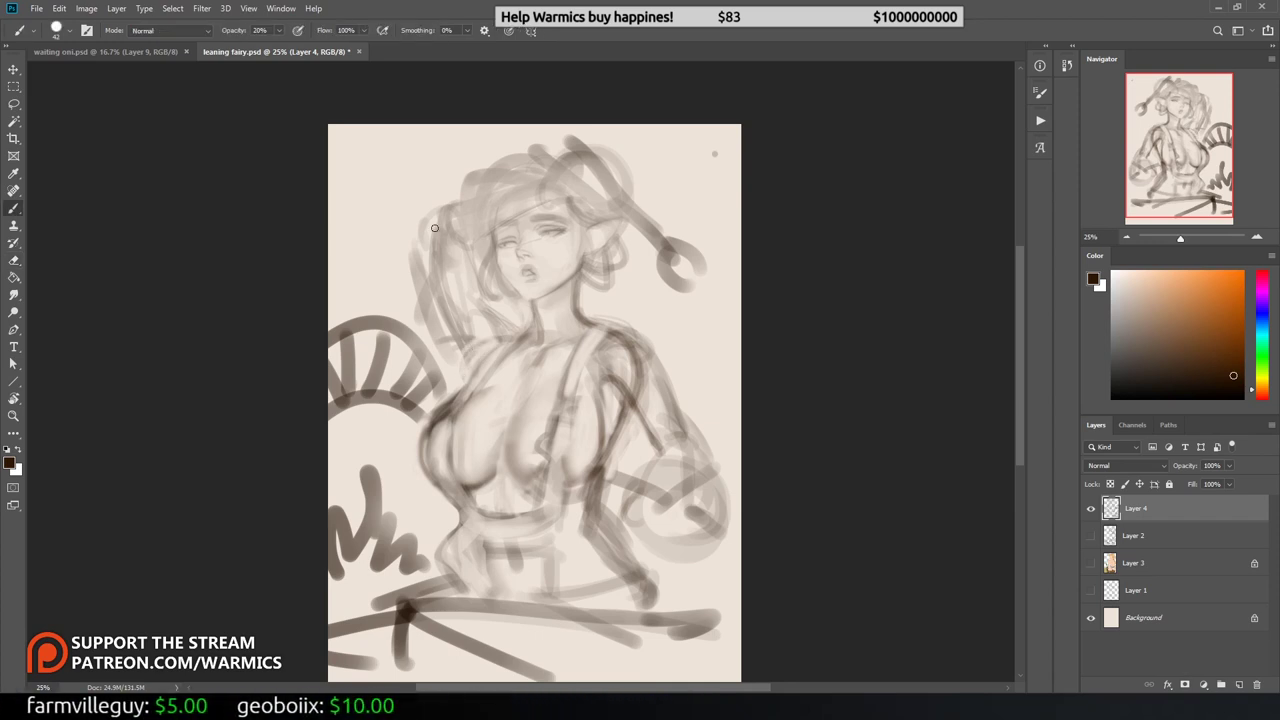
{"action": "left_click_drag", "start_coordinate": [409, 250], "coordinate": [470, 385]}
{"action": "left_click_drag", "start_coordinate": [455, 250], "coordinate": [505, 340]}
{"action": "mouse_move", "coordinate": [415, 245]}
{"action": "left_mouse_down"}
{"action": "mouse_move", "coordinate": [450, 212]}
{"action": "mouse_move", "coordinate": [540, 185]}
{"action": "left_mouse_up"}
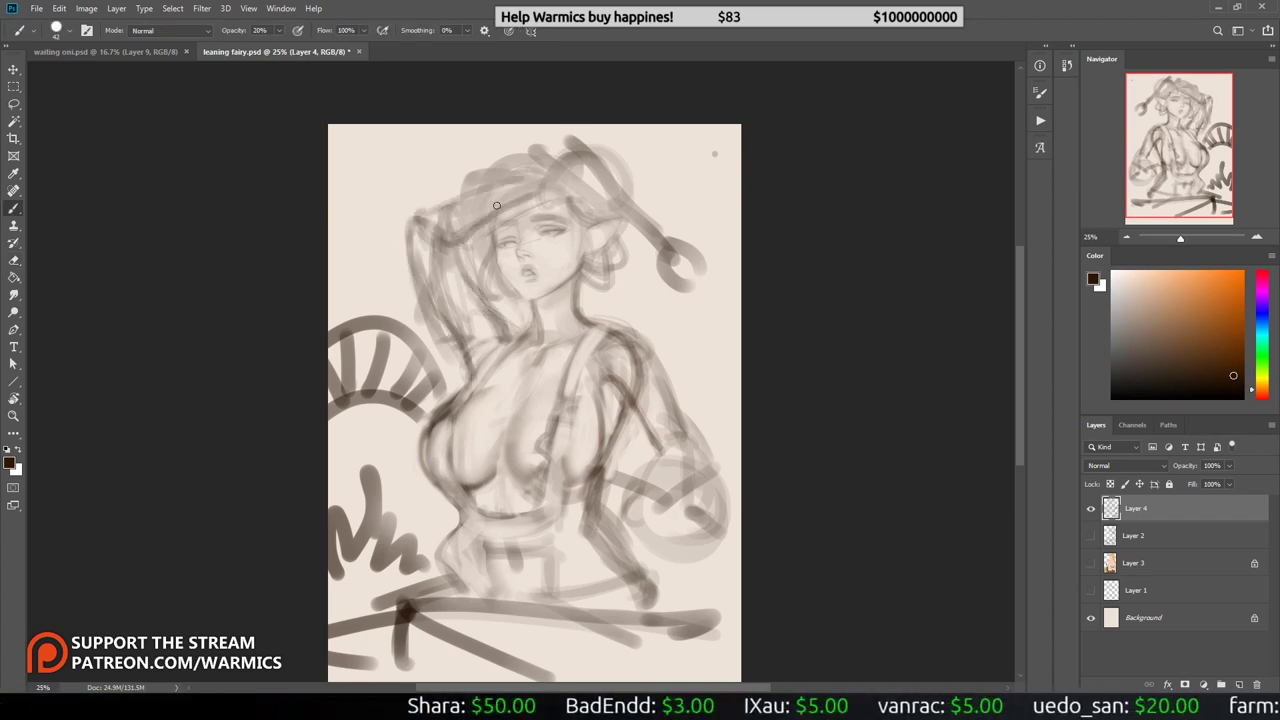
{"action": "left_click_drag", "start_coordinate": [462, 230], "coordinate": [548, 165]}
Step: Sample the pale background and dark brown line colours from the canvas
{"action": "key", "text": "e"}
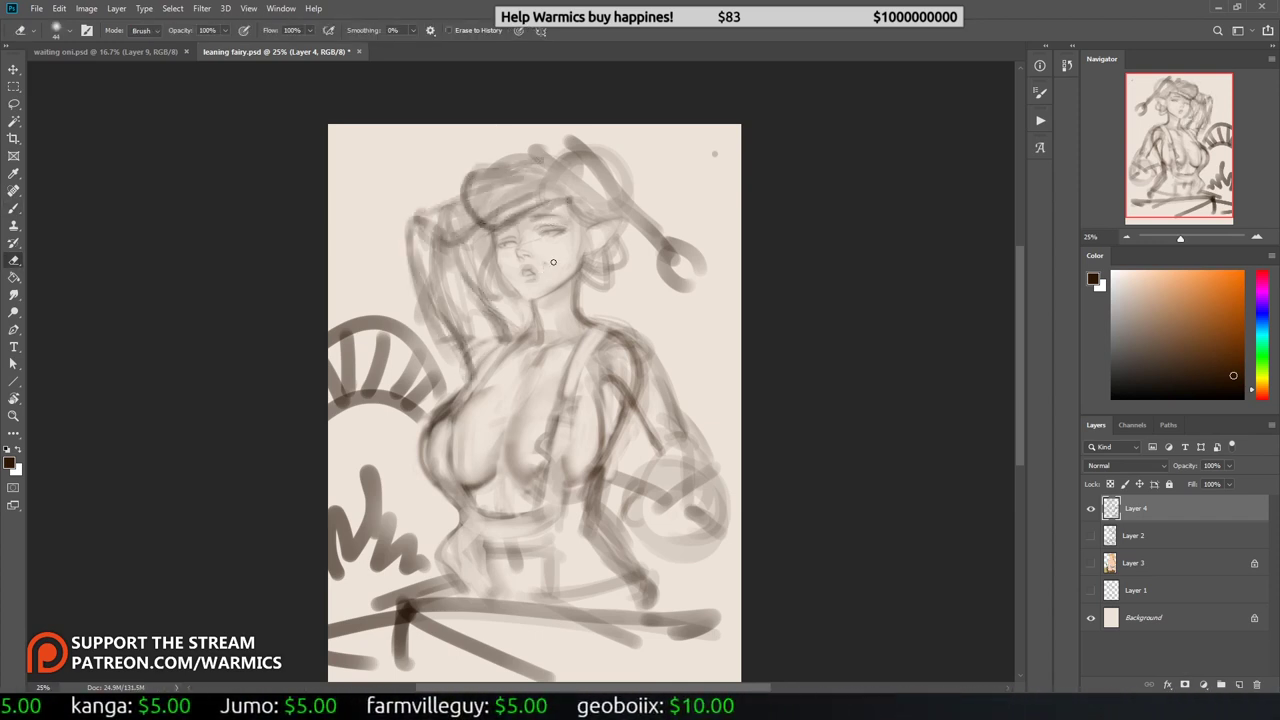
{"action": "key", "text": "h"}
{"action": "key", "text": "b"}
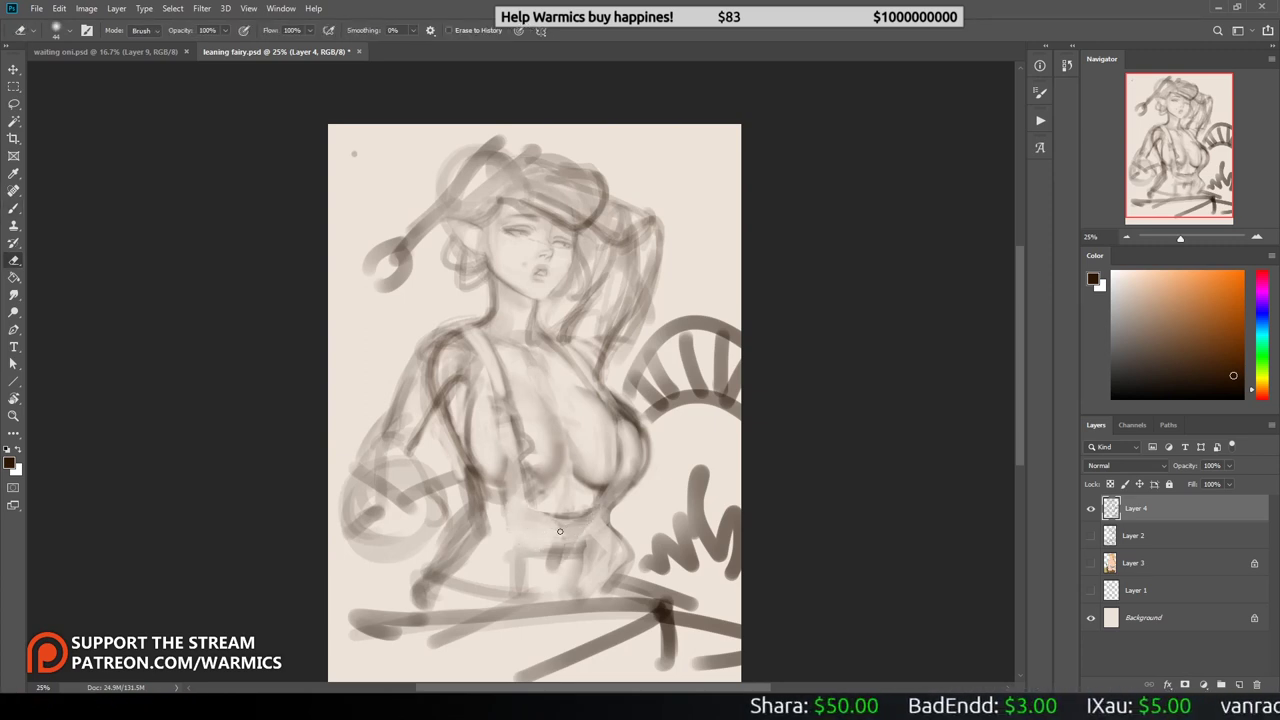
{"action": "left_click", "coordinate": [576, 462], "text": "alt"}
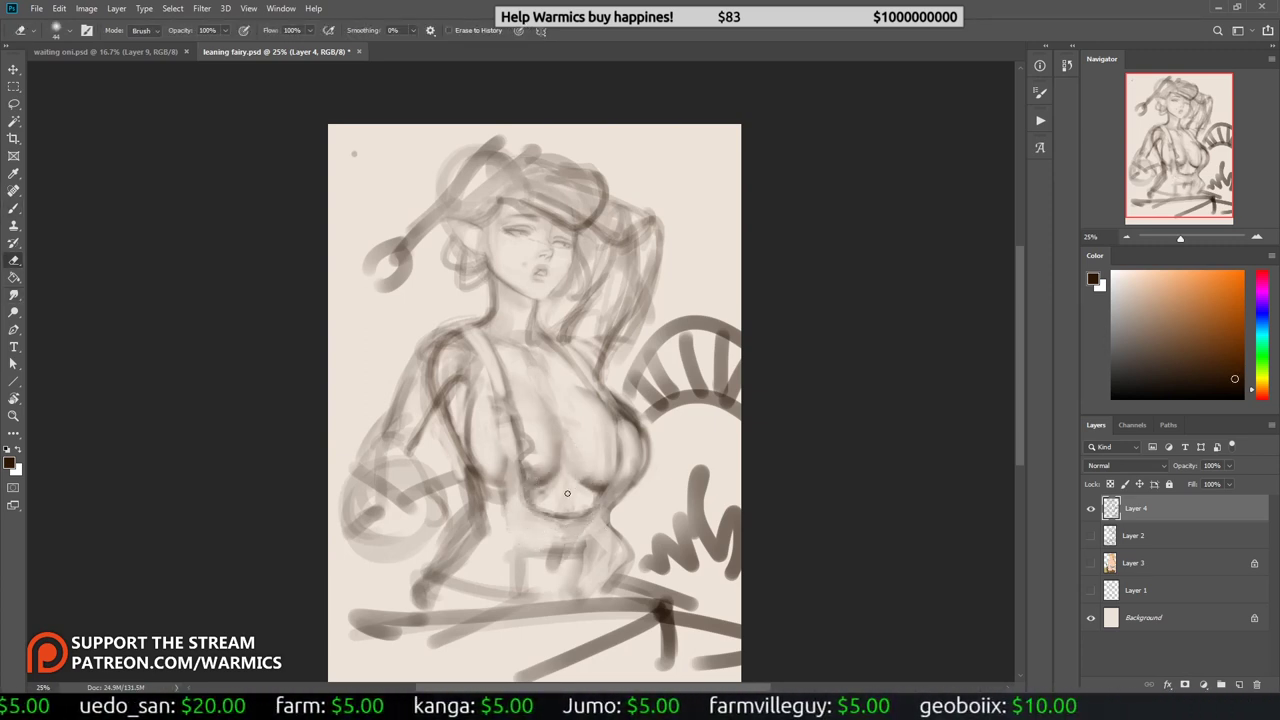
{"action": "key", "text": "e"}
{"action": "key", "text": "b"}
{"action": "left_click", "coordinate": [535, 415], "text": "alt"}
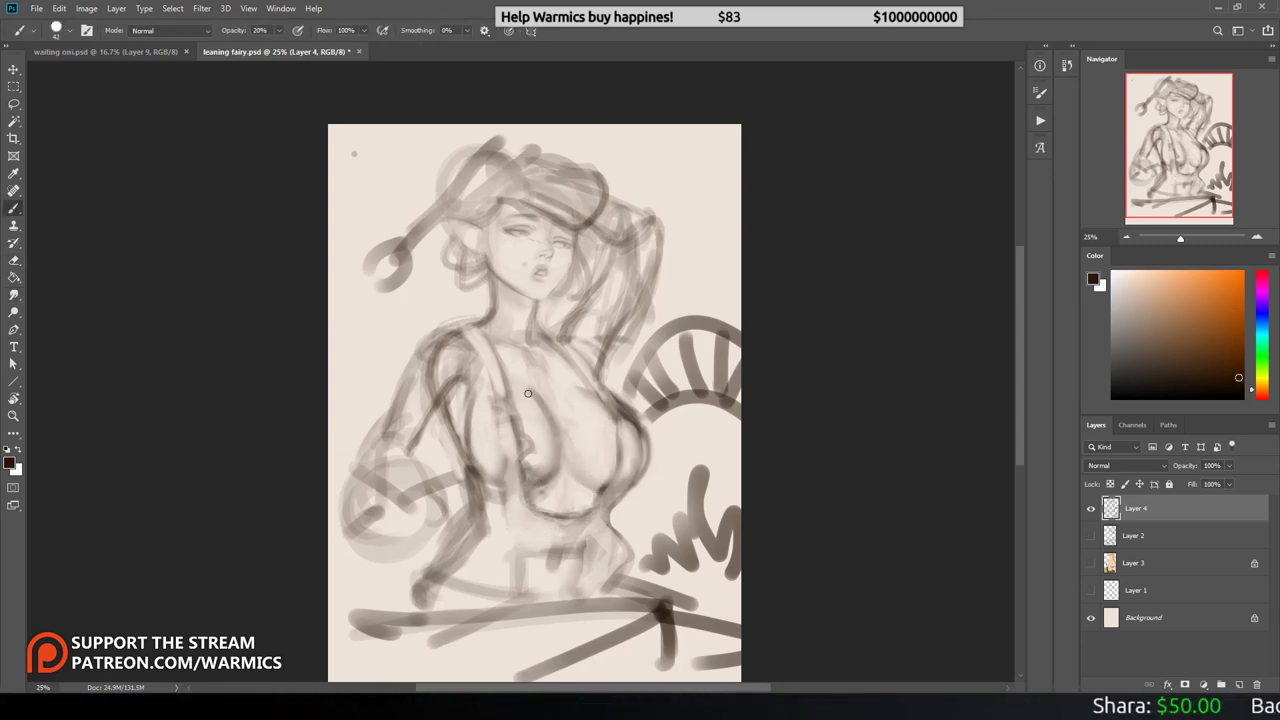
{"action": "key", "text": "e"}
{"action": "key", "text": "h"}
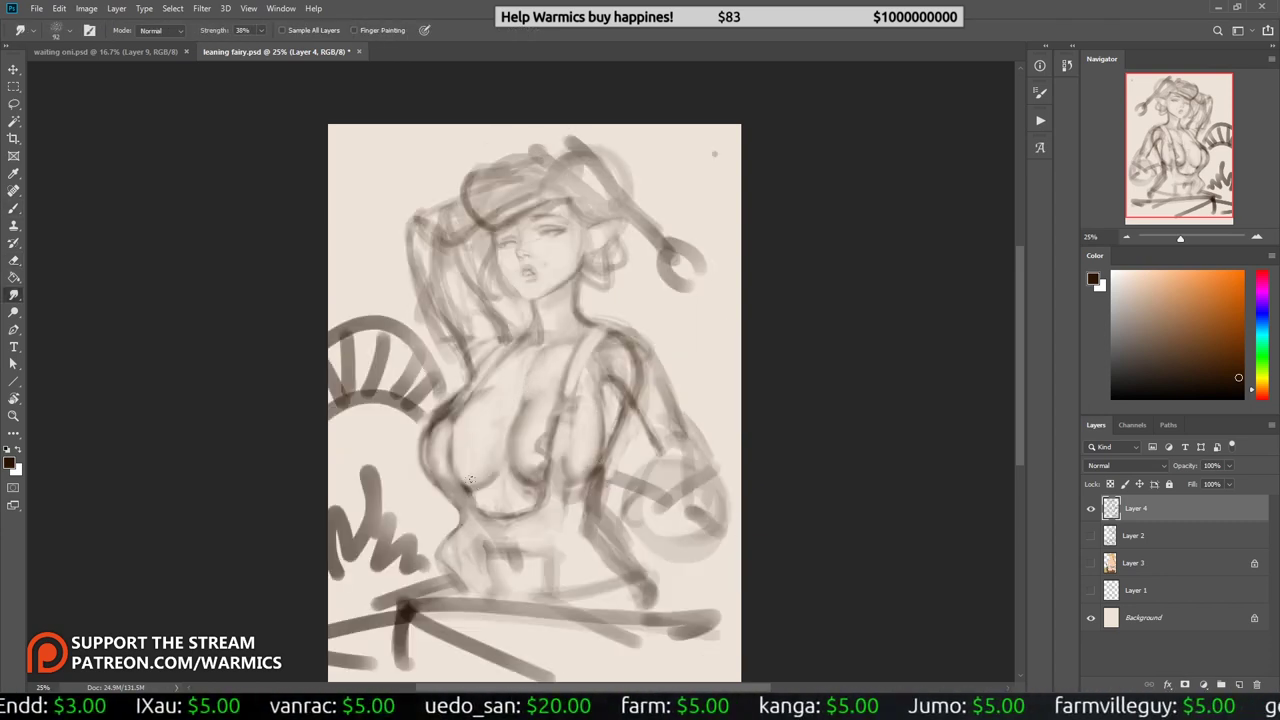
{"action": "key", "text": "b"}
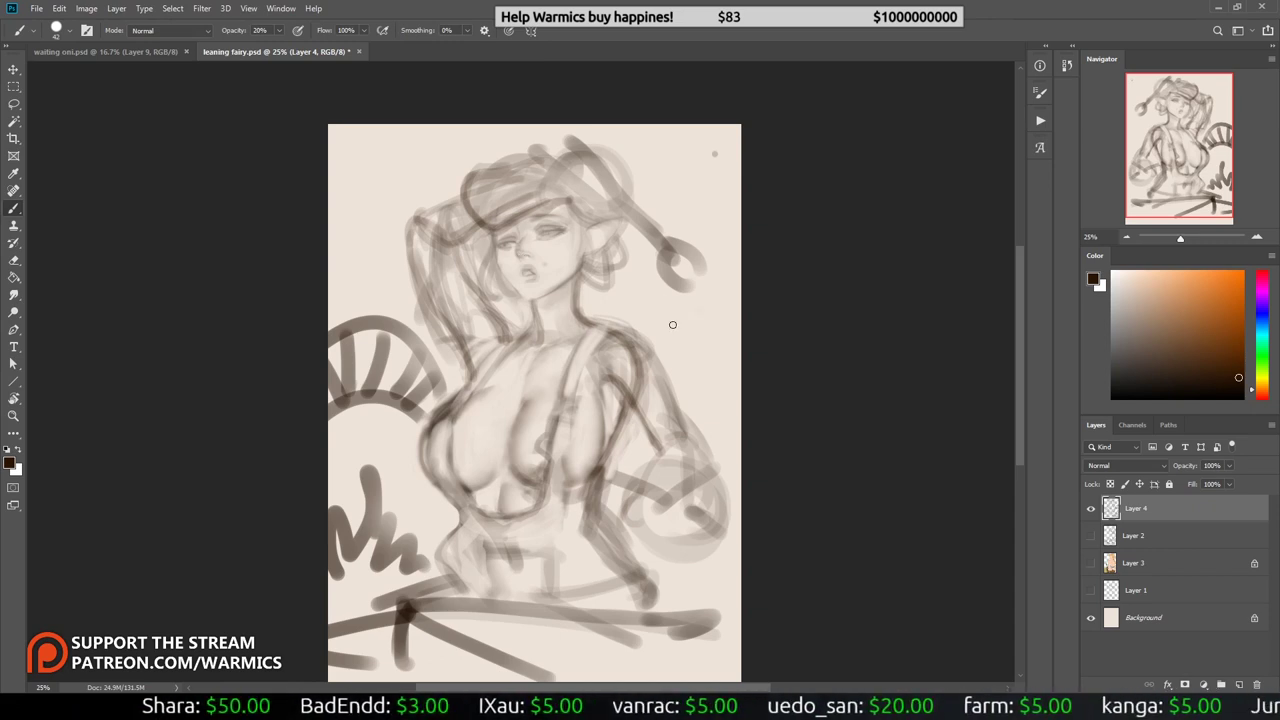
Step: Add strokes near the hair and face and light diagonal lines across the lower drawing
{"action": "key", "text": "e"}
{"action": "key", "text": "b"}
{"action": "left_click_drag", "start_coordinate": [440, 240], "coordinate": [430, 370]}
{"action": "key", "text": "h"}
{"action": "key", "text": "e"}
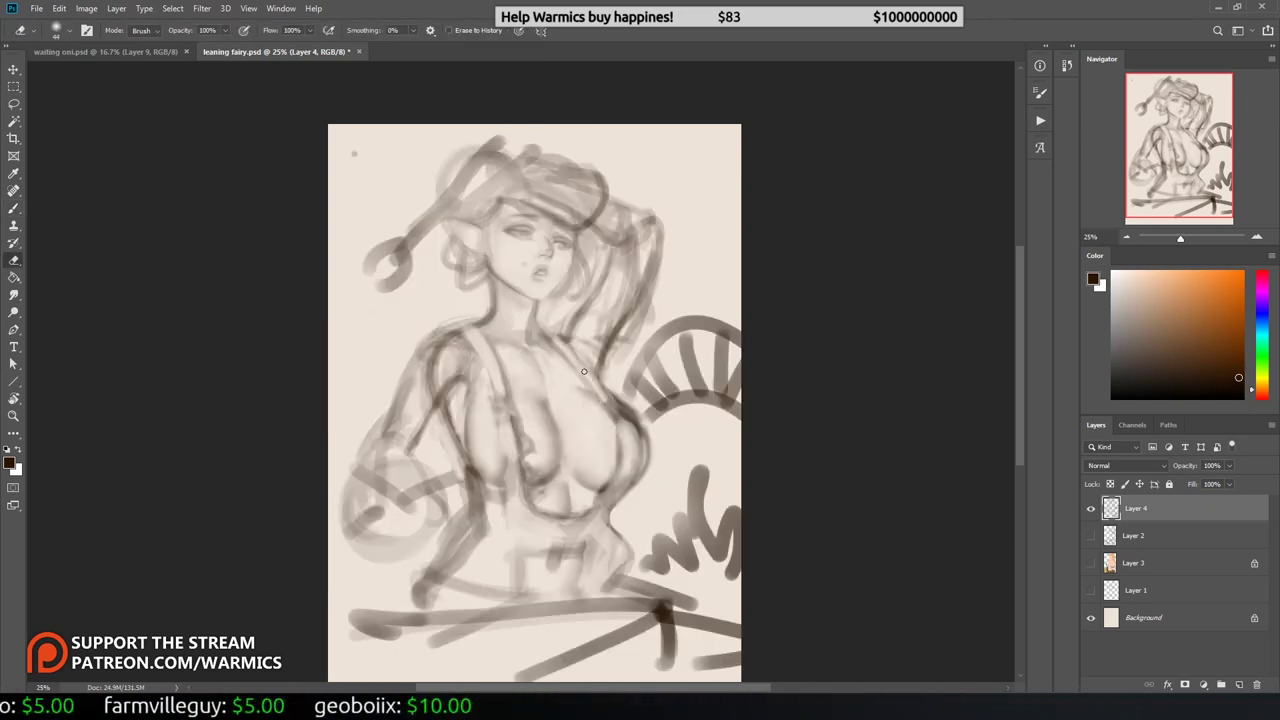
{"action": "left_click_drag", "start_coordinate": [575, 511], "coordinate": [561, 451]}
Step: Add diagonal lines at the bottom and erase lines near the left shoulder
{"action": "left_click_drag", "start_coordinate": [590, 570], "coordinate": [320, 625]}
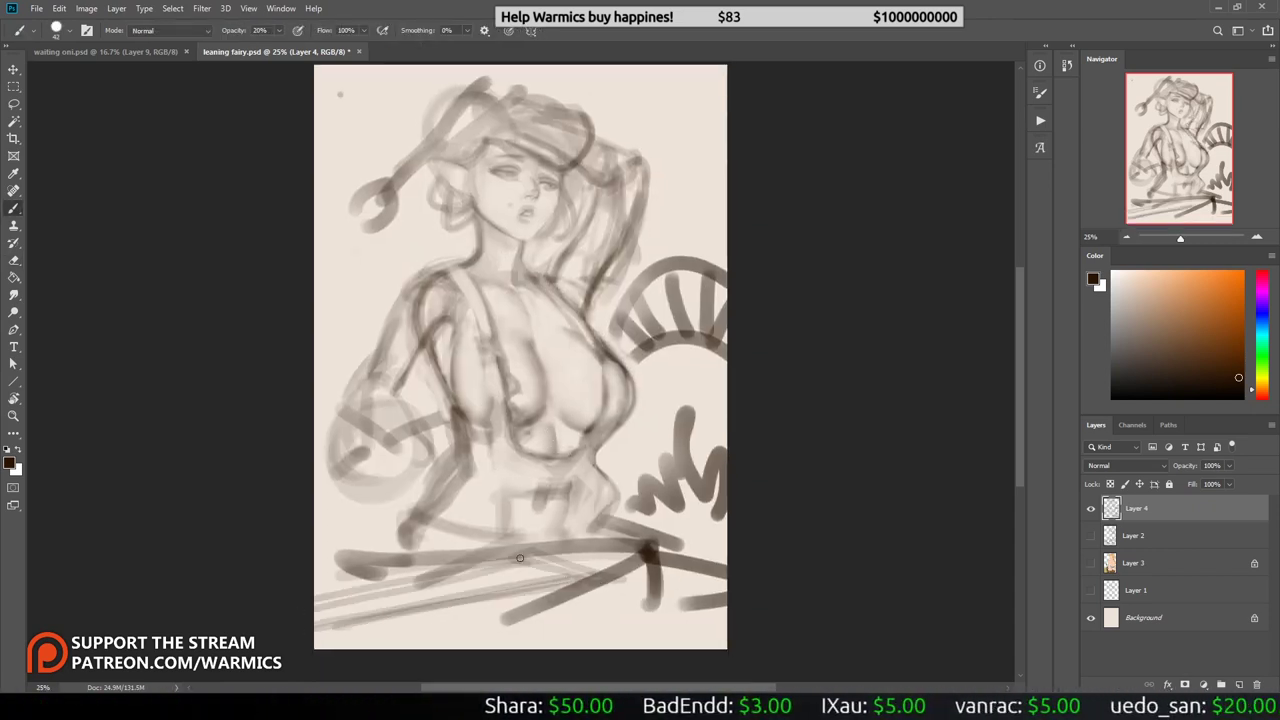
{"action": "mouse_move", "coordinate": [510, 580]}
{"action": "left_mouse_down"}
{"action": "mouse_move", "coordinate": [675, 528]}
{"action": "mouse_move", "coordinate": [366, 594]}
{"action": "left_mouse_up"}
{"action": "key", "text": "b"}
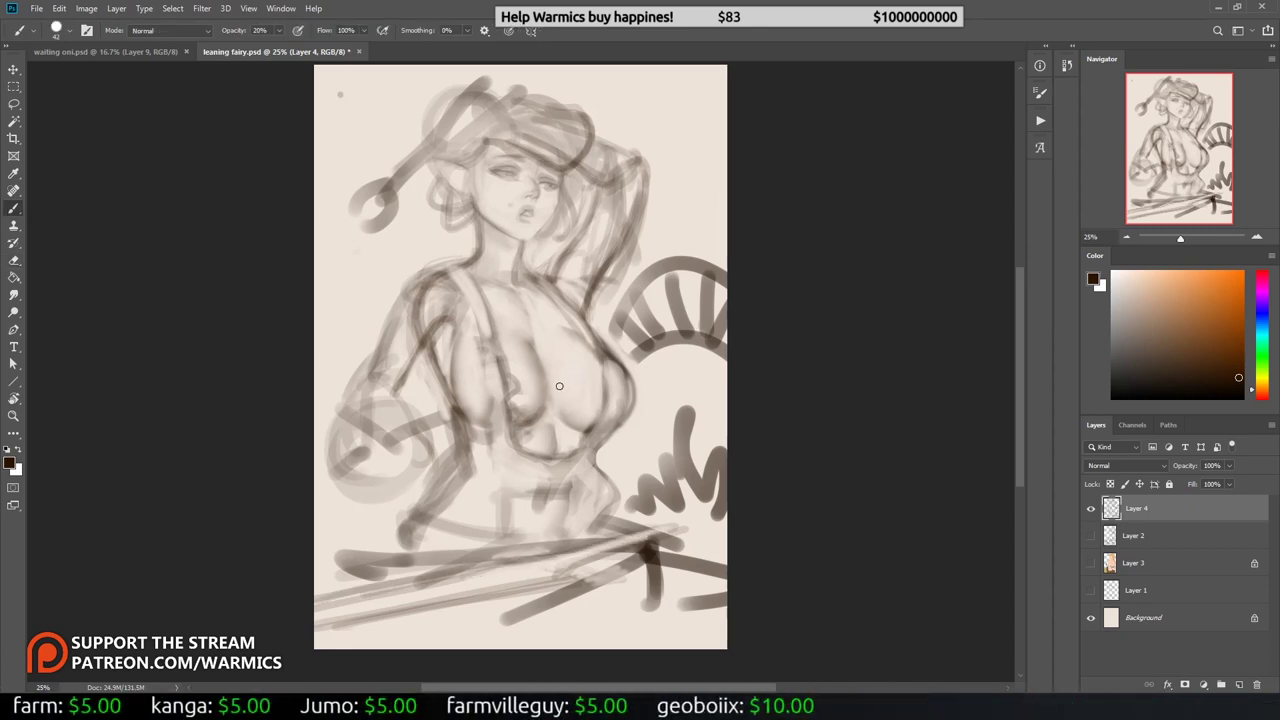
{"action": "key", "text": "e"}
{"action": "right_click", "coordinate": [433, 286]}
{"action": "mouse_move", "coordinate": [460, 340]}
{"action": "left_mouse_down"}
{"action": "mouse_move", "coordinate": [428, 314]}
{"action": "mouse_move", "coordinate": [380, 380]}
{"action": "left_mouse_up"}
Step: Redraw the left arm and abdomen, softening the right hip and left torso contours
{"action": "key", "text": "b"}
{"action": "left_click_drag", "start_coordinate": [385, 360], "coordinate": [360, 440]}
{"action": "key", "text": "e"}
{"action": "left_click_drag", "start_coordinate": [490, 340], "coordinate": [500, 450]}
{"action": "key", "text": "b"}
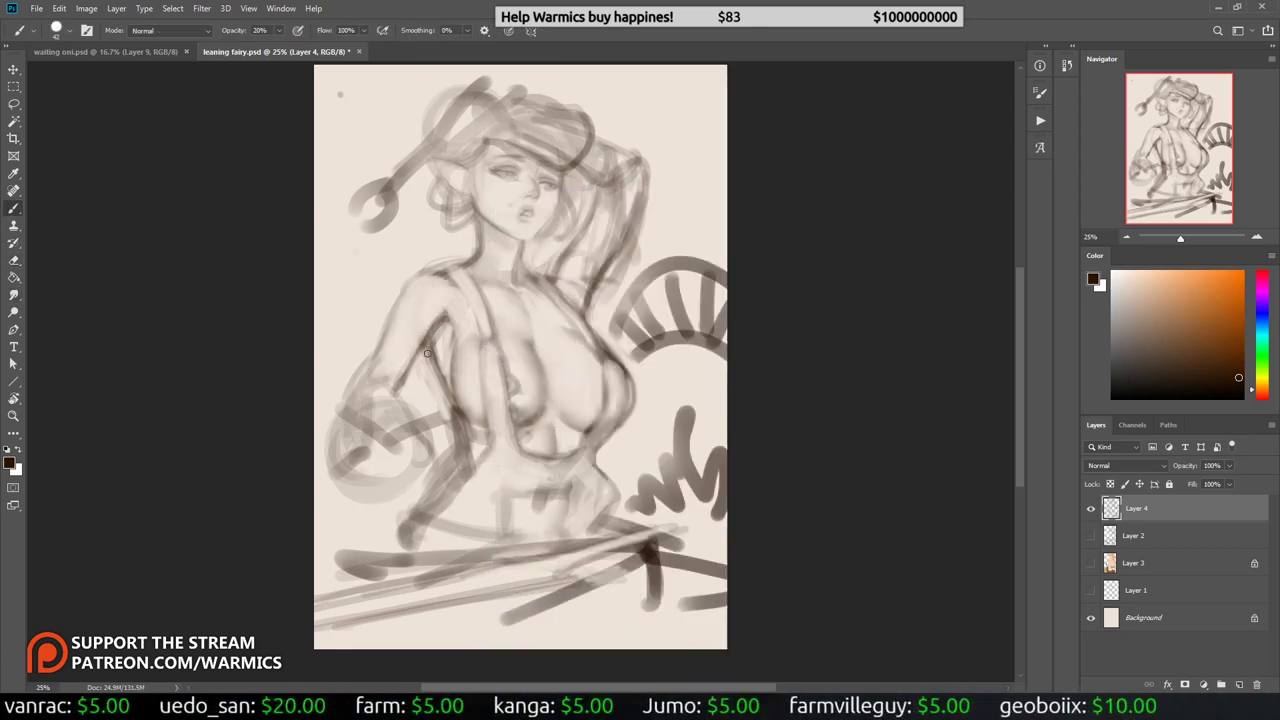
{"action": "mouse_move", "coordinate": [480, 355]}
{"action": "left_mouse_down"}
{"action": "mouse_move", "coordinate": [486, 466]}
{"action": "mouse_move", "coordinate": [517, 531]}
{"action": "left_mouse_up"}
{"action": "key", "text": "e"}
{"action": "left_click_drag", "start_coordinate": [600, 455], "coordinate": [603, 472]}
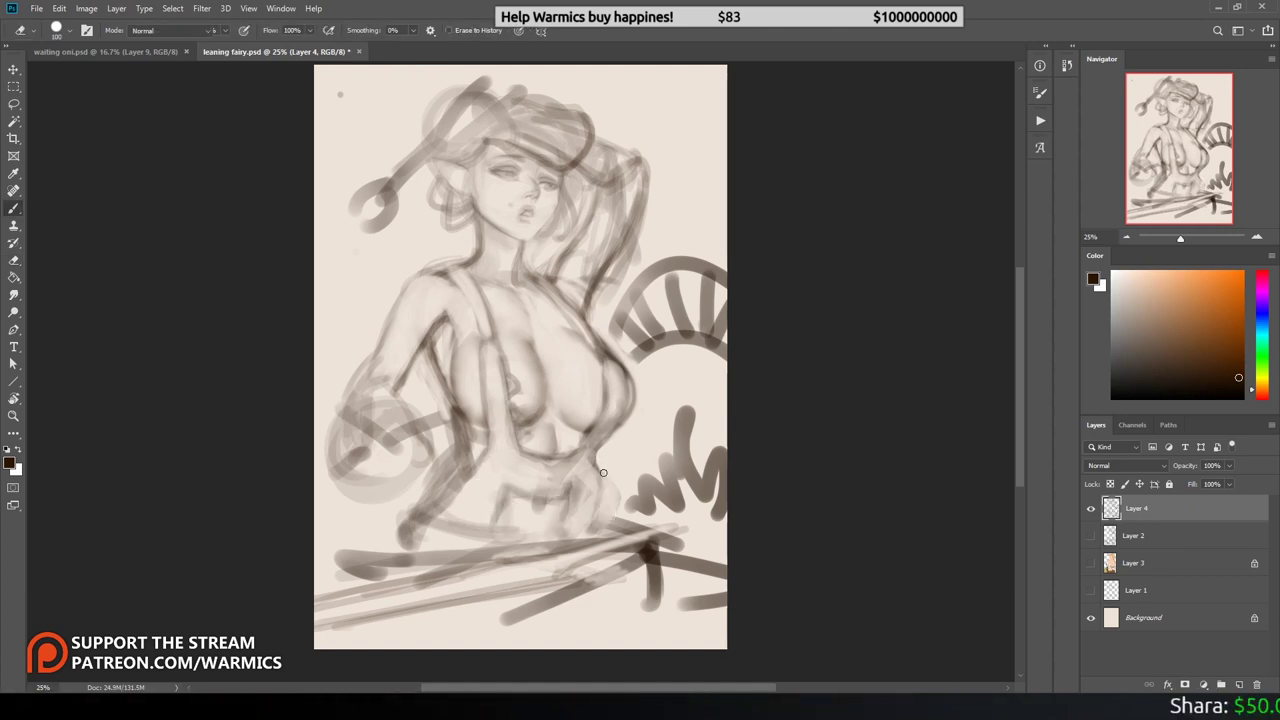
{"action": "key", "text": "h"}
{"action": "mouse_move", "coordinate": [445, 362]}
{"action": "left_mouse_down"}
{"action": "mouse_move", "coordinate": [438, 412]}
{"action": "mouse_move", "coordinate": [418, 425]}
{"action": "mouse_move", "coordinate": [456, 357]}
{"action": "left_mouse_up"}
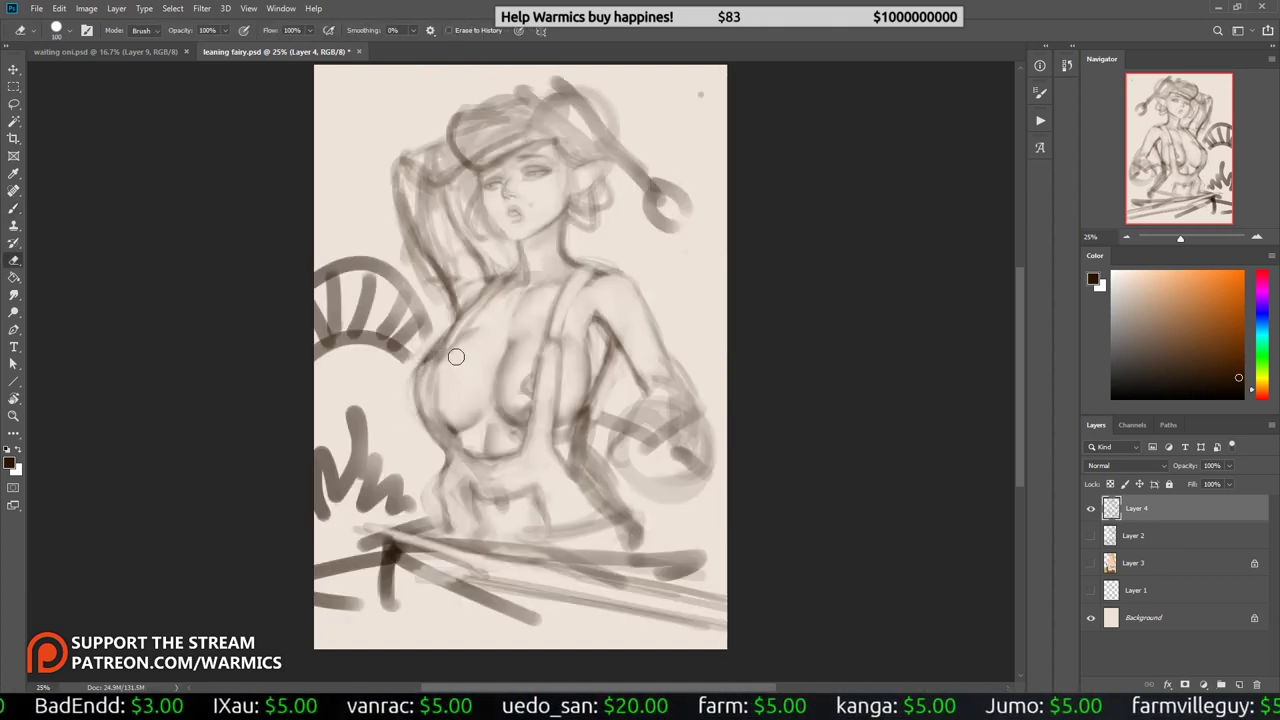
Step: Clean up hair strands left of the face and darken the raised arm contour
{"action": "key", "text": "e"}
{"action": "left_click_drag", "start_coordinate": [480, 240], "coordinate": [440, 285]}
{"action": "mouse_move", "coordinate": [430, 180]}
{"action": "left_mouse_down"}
{"action": "mouse_move", "coordinate": [450, 270]}
{"action": "mouse_move", "coordinate": [415, 259]}
{"action": "left_mouse_up"}
{"action": "key", "text": "b"}
{"action": "key", "text": "h"}
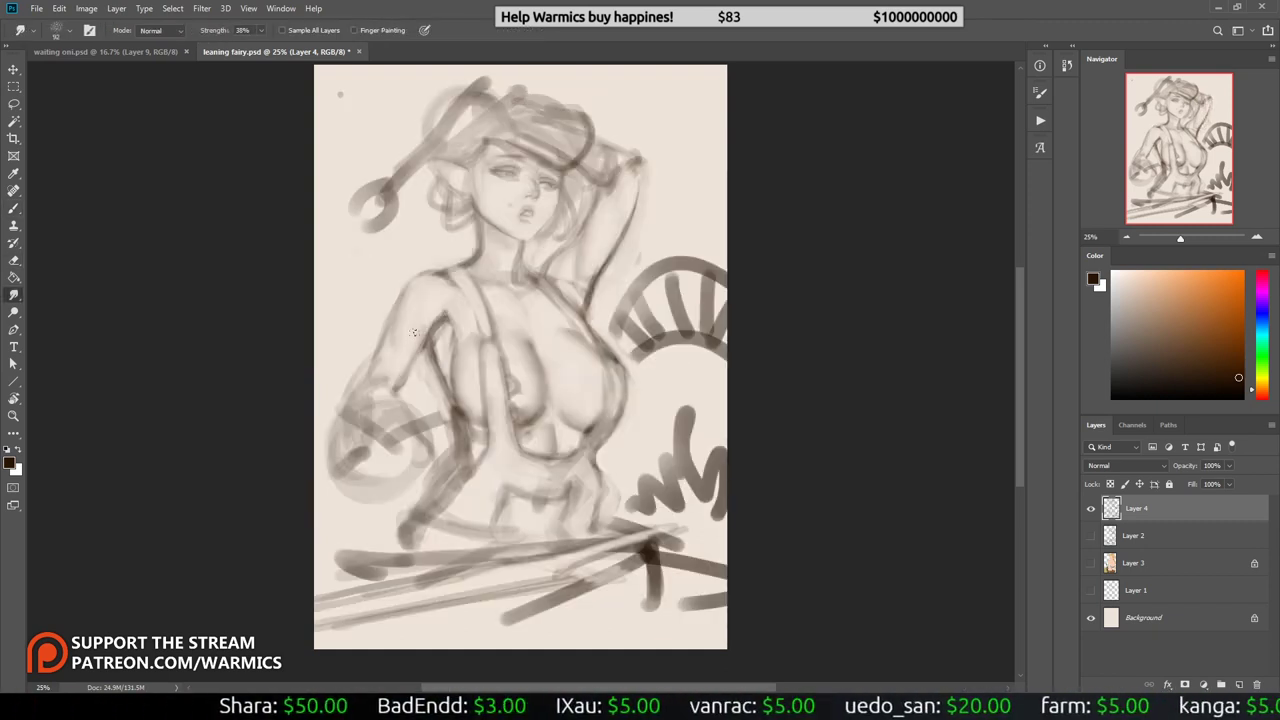
{"action": "left_click_drag", "start_coordinate": [648, 165], "coordinate": [630, 215]}
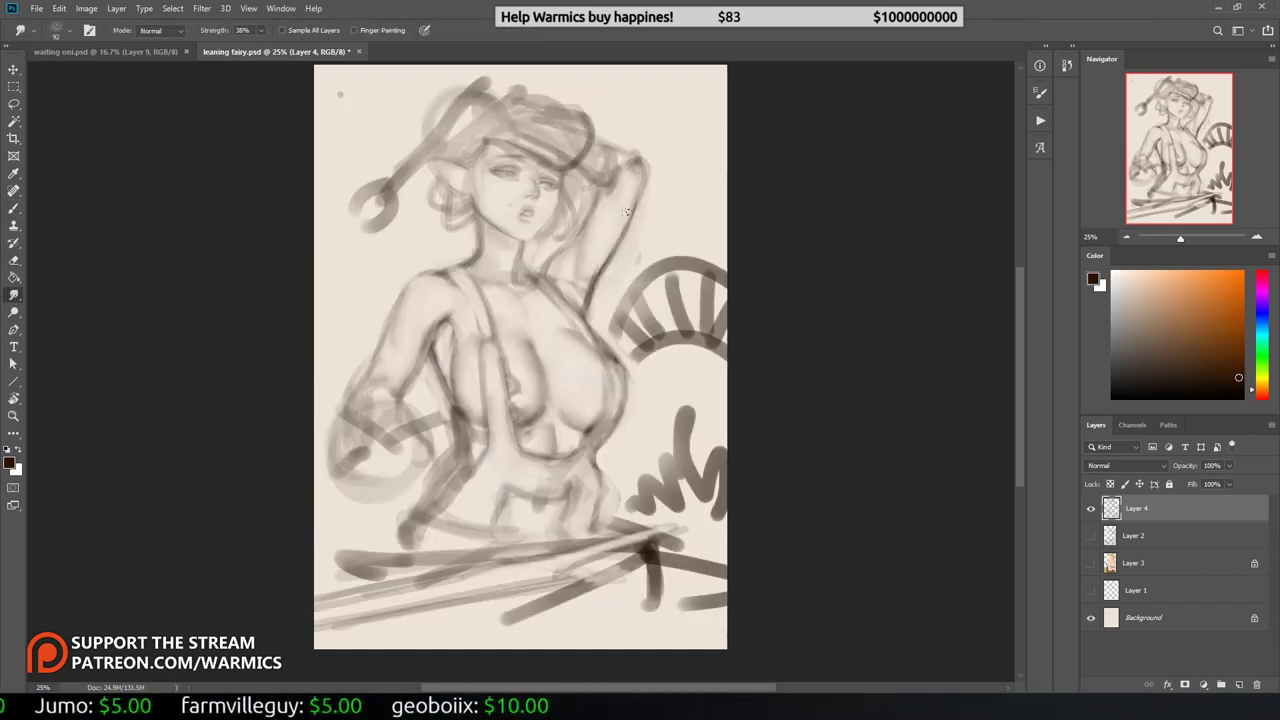
Step: Erase the fan-shaped strokes beside the figure and add a dark stroke along the strap
{"action": "key", "text": "e"}
{"action": "key", "text": "e"}
{"action": "left_click_drag", "start_coordinate": [703, 252], "coordinate": [700, 345]}
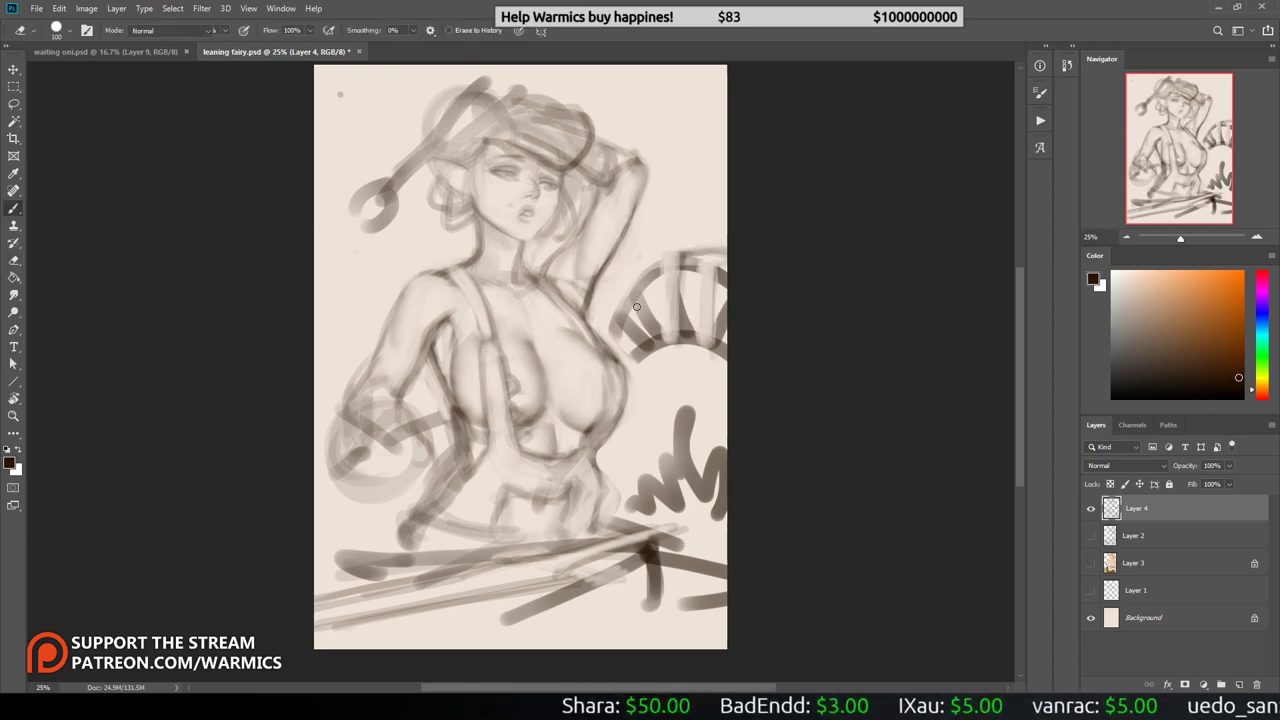
{"action": "left_click_drag", "start_coordinate": [650, 268], "coordinate": [620, 355]}
{"action": "mouse_move", "coordinate": [692, 395]}
{"action": "left_mouse_down"}
{"action": "mouse_move", "coordinate": [688, 474]}
{"action": "mouse_move", "coordinate": [660, 505]}
{"action": "left_mouse_up"}
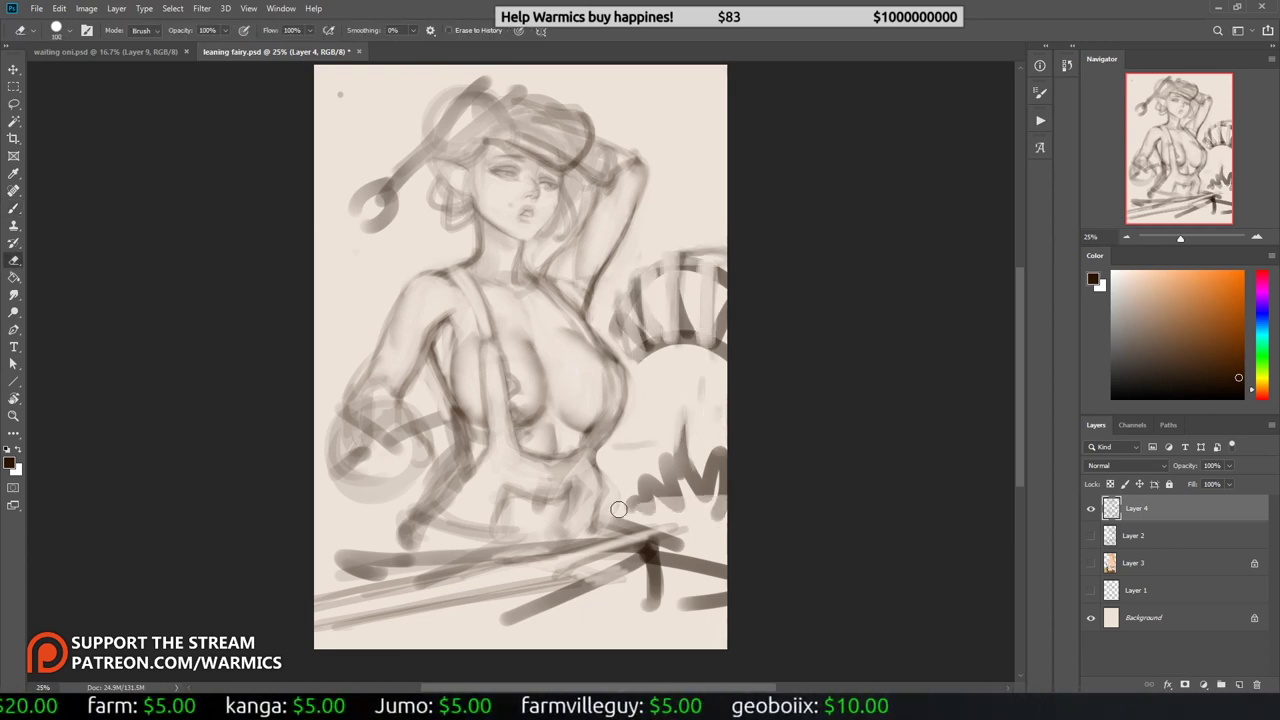
{"action": "key", "text": "b"}
{"action": "right_click", "coordinate": [612, 512]}
{"action": "key", "text": "Escape"}
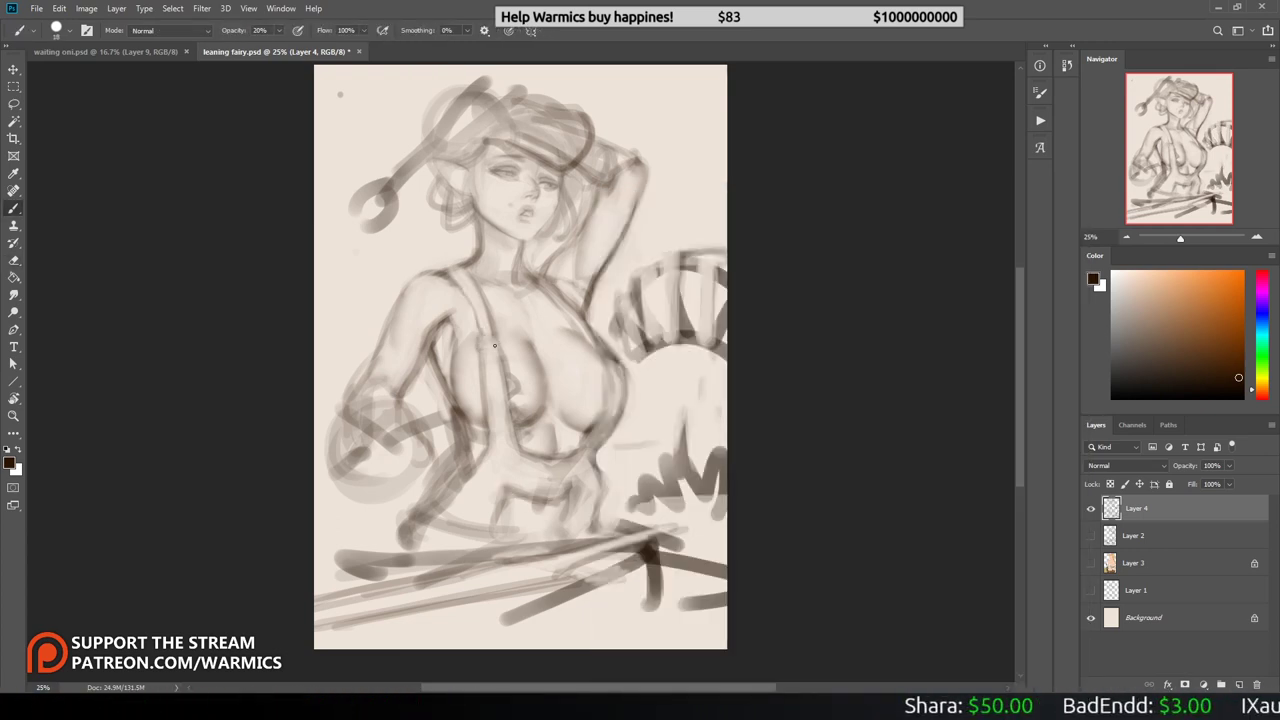
{"action": "left_click_drag", "start_coordinate": [494, 345], "coordinate": [488, 366]}
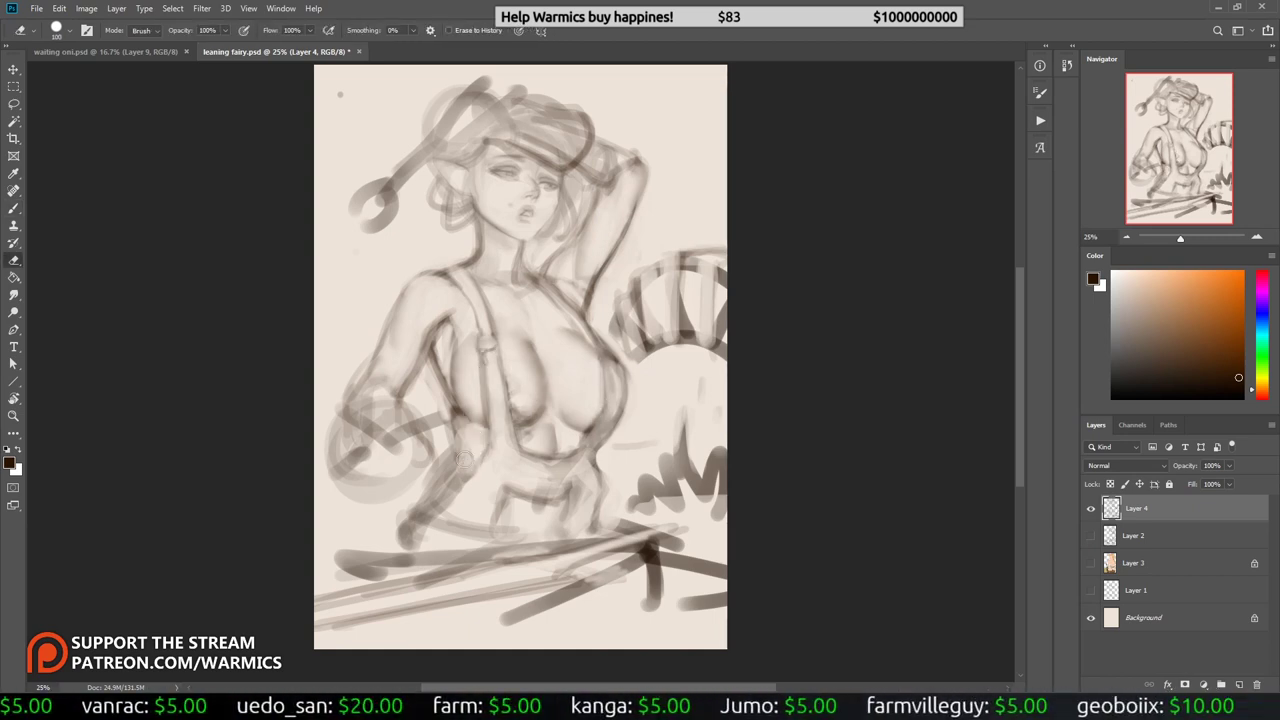
Step: Erase stray marks around the lower-left arm and lower torso
{"action": "right_click", "coordinate": [522, 188]}
{"action": "key", "text": "Escape"}
{"action": "mouse_move", "coordinate": [456, 410]}
{"action": "left_mouse_down"}
{"action": "mouse_move", "coordinate": [466, 475]}
{"action": "mouse_move", "coordinate": [395, 545]}
{"action": "left_mouse_up"}
{"action": "key", "text": "e"}
{"action": "mouse_move", "coordinate": [385, 480]}
{"action": "left_mouse_down"}
{"action": "mouse_move", "coordinate": [410, 527]}
{"action": "mouse_move", "coordinate": [480, 445]}
{"action": "left_mouse_up"}
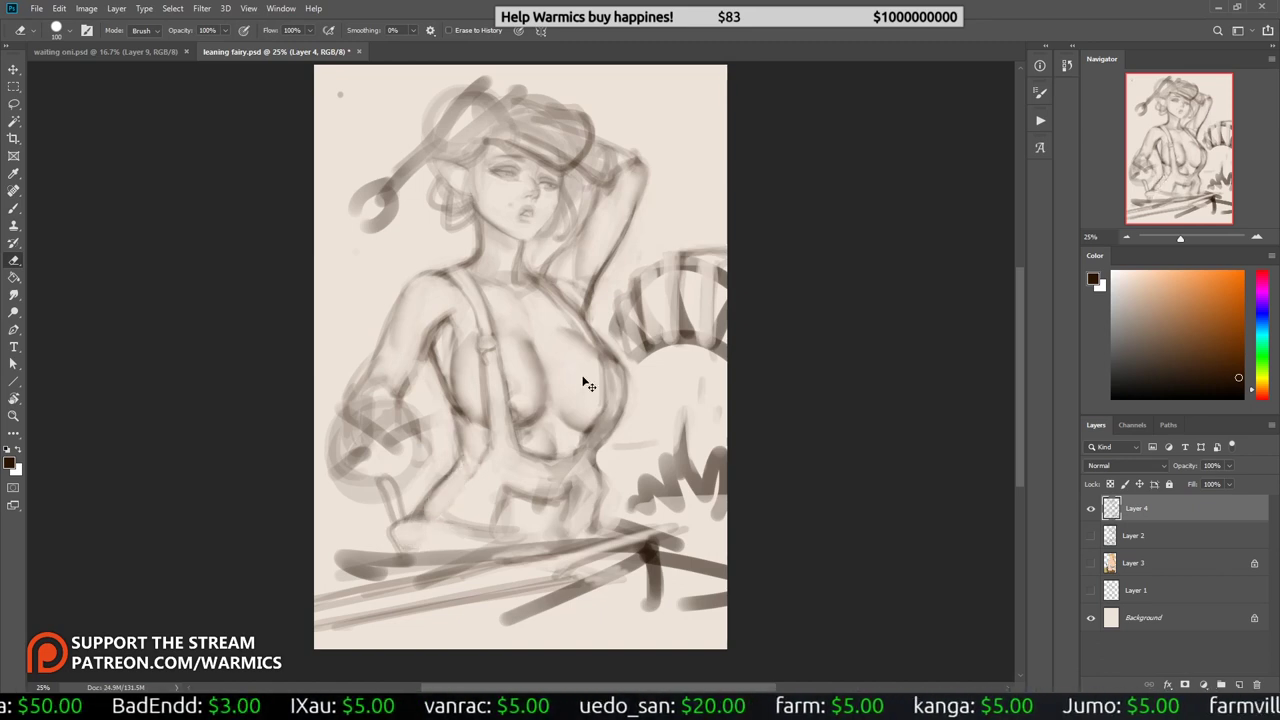
{"action": "key", "text": "ctrl+shift+h"}
{"action": "left_click_drag", "start_coordinate": [525, 405], "coordinate": [495, 455]}
{"action": "left_click_drag", "start_coordinate": [555, 350], "coordinate": [474, 464]}
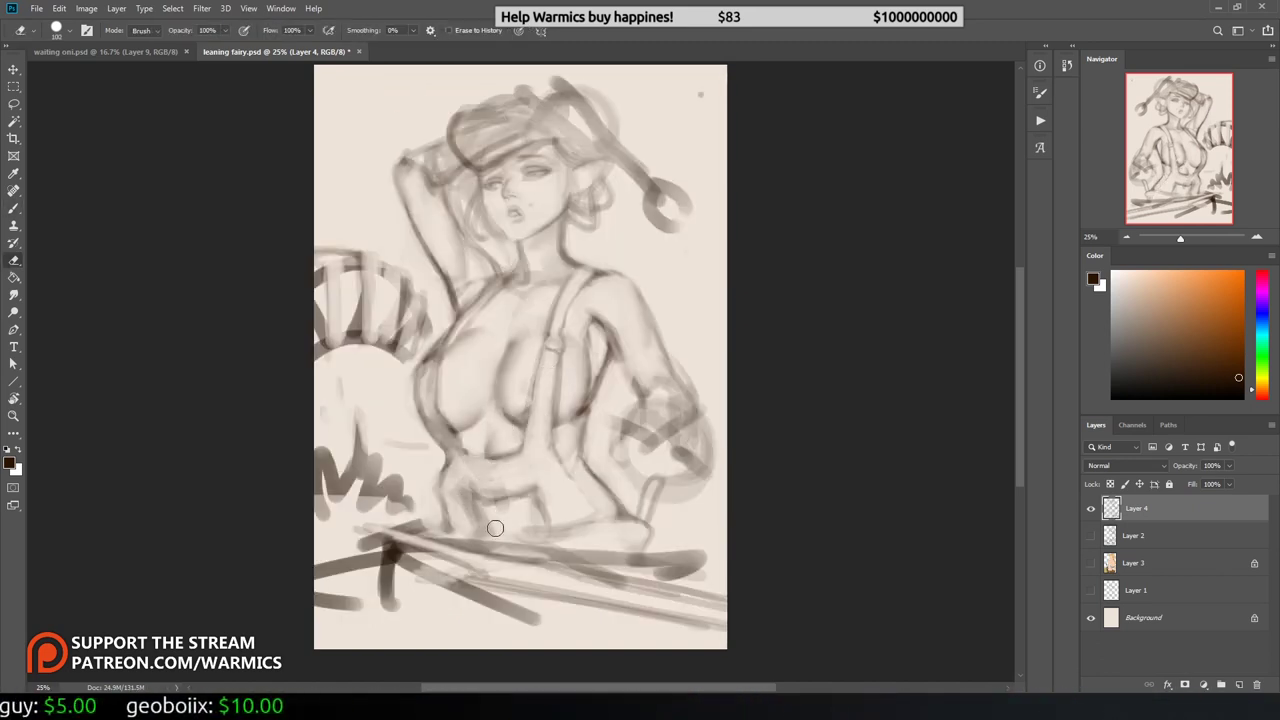
Step: Sketch light hip strokes and reinforce the suspender strap and torso outlines
{"action": "key", "text": "b"}
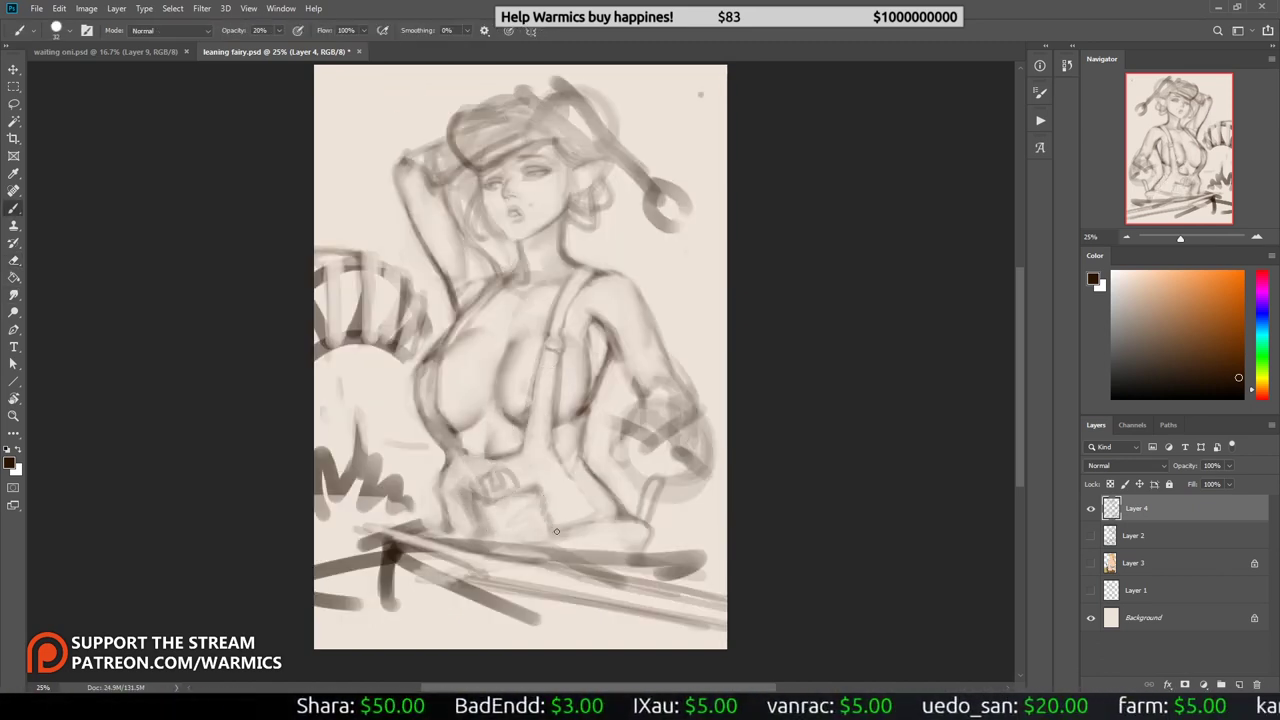
{"action": "left_click_drag", "start_coordinate": [552, 504], "coordinate": [610, 446]}
{"action": "left_click_drag", "start_coordinate": [632, 522], "coordinate": [566, 474]}
{"action": "left_click_drag", "start_coordinate": [561, 330], "coordinate": [585, 276]}
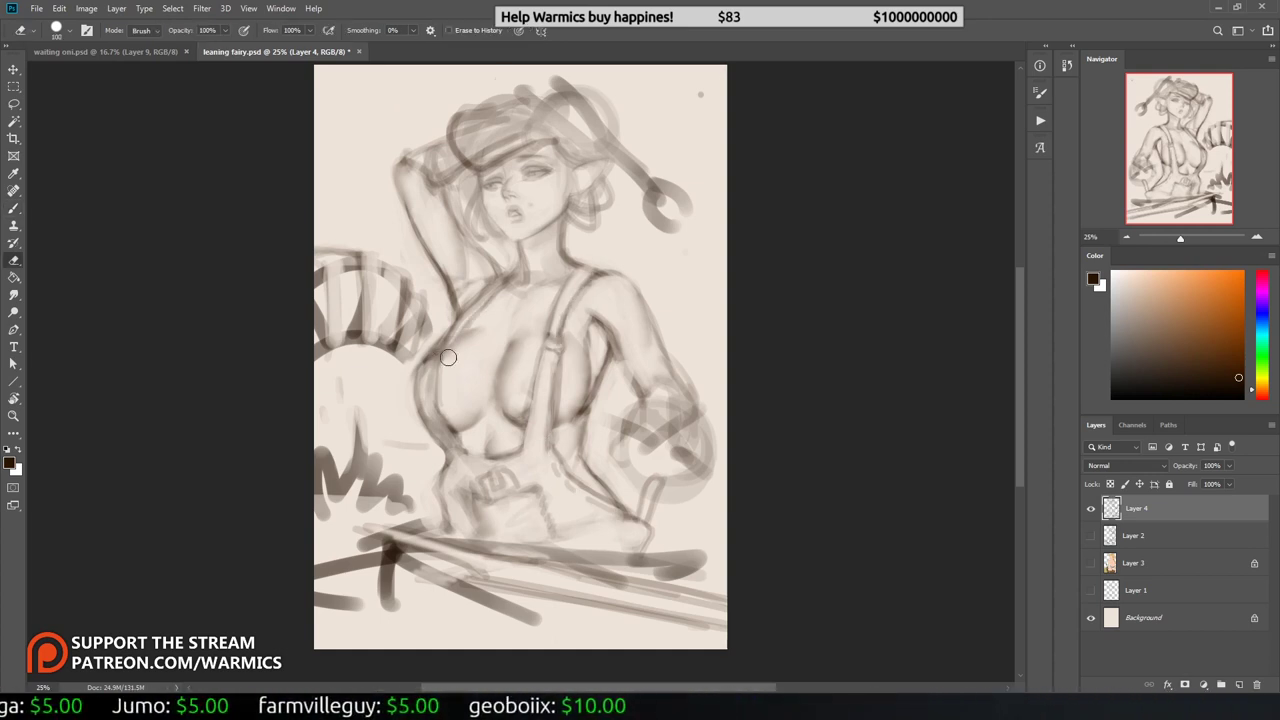
{"action": "left_click_drag", "start_coordinate": [438, 358], "coordinate": [420, 420]}
{"action": "left_click_drag", "start_coordinate": [552, 348], "coordinate": [529, 430]}
Step: Cycle through smudge, eraser and brush while mirroring the canvas to check the sketch
{"action": "key", "text": "h"}
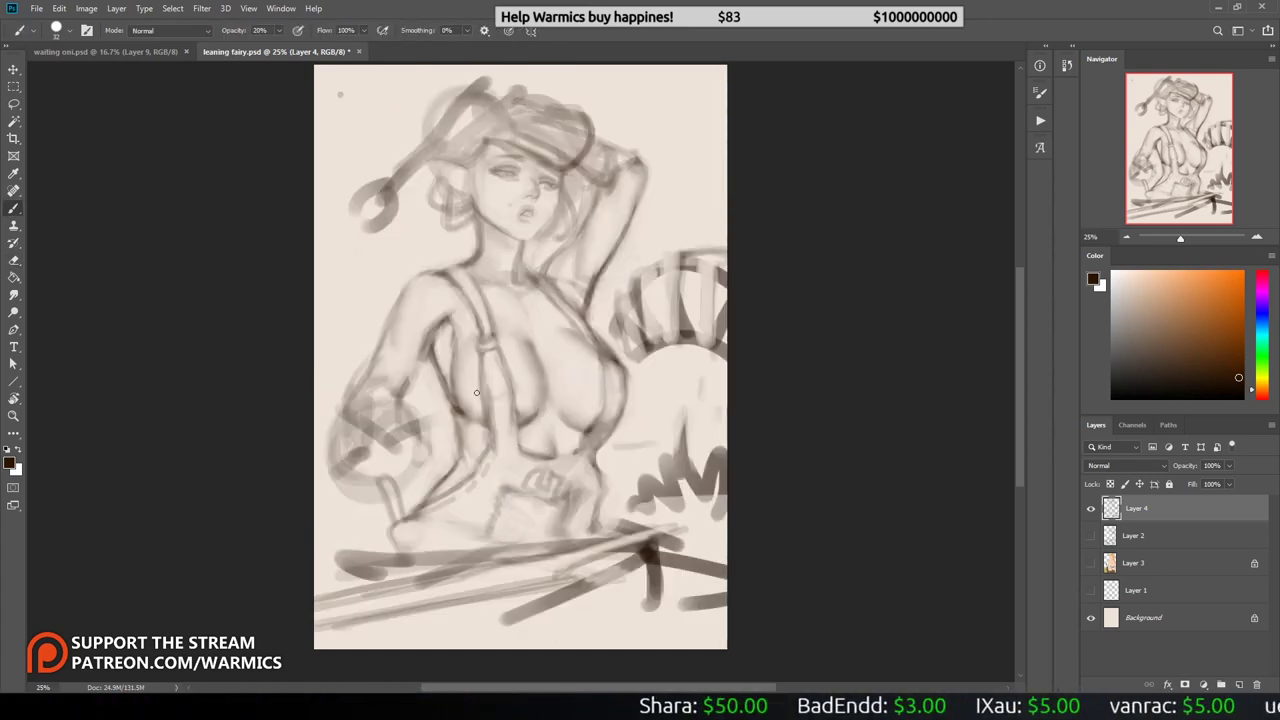
{"action": "key", "text": "r"}
{"action": "key", "text": "e"}
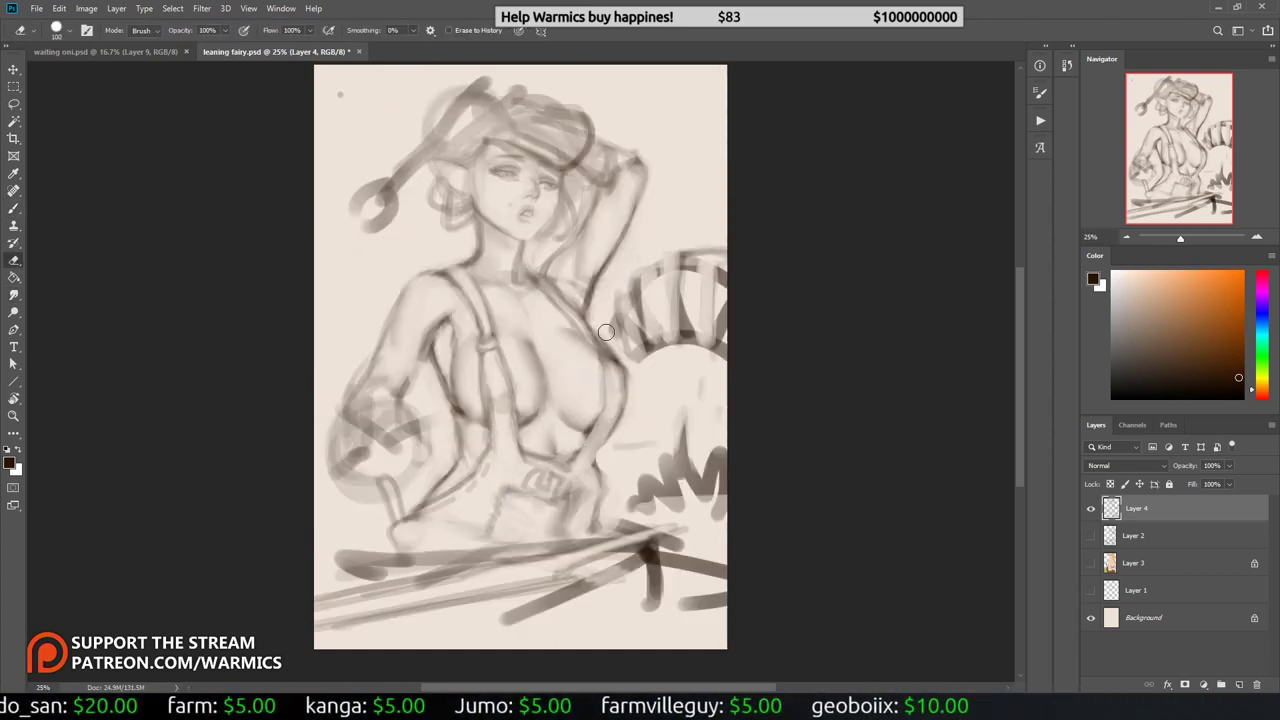
{"action": "key", "text": "b"}
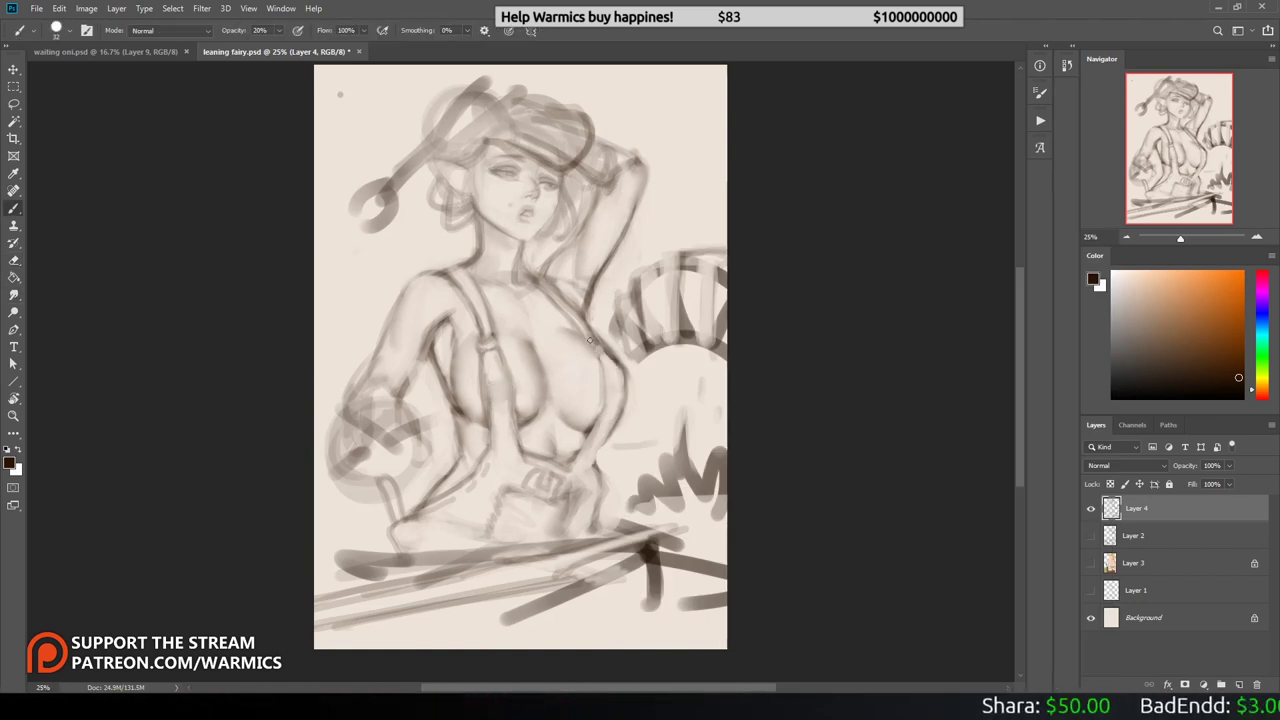
{"action": "key", "text": "e"}
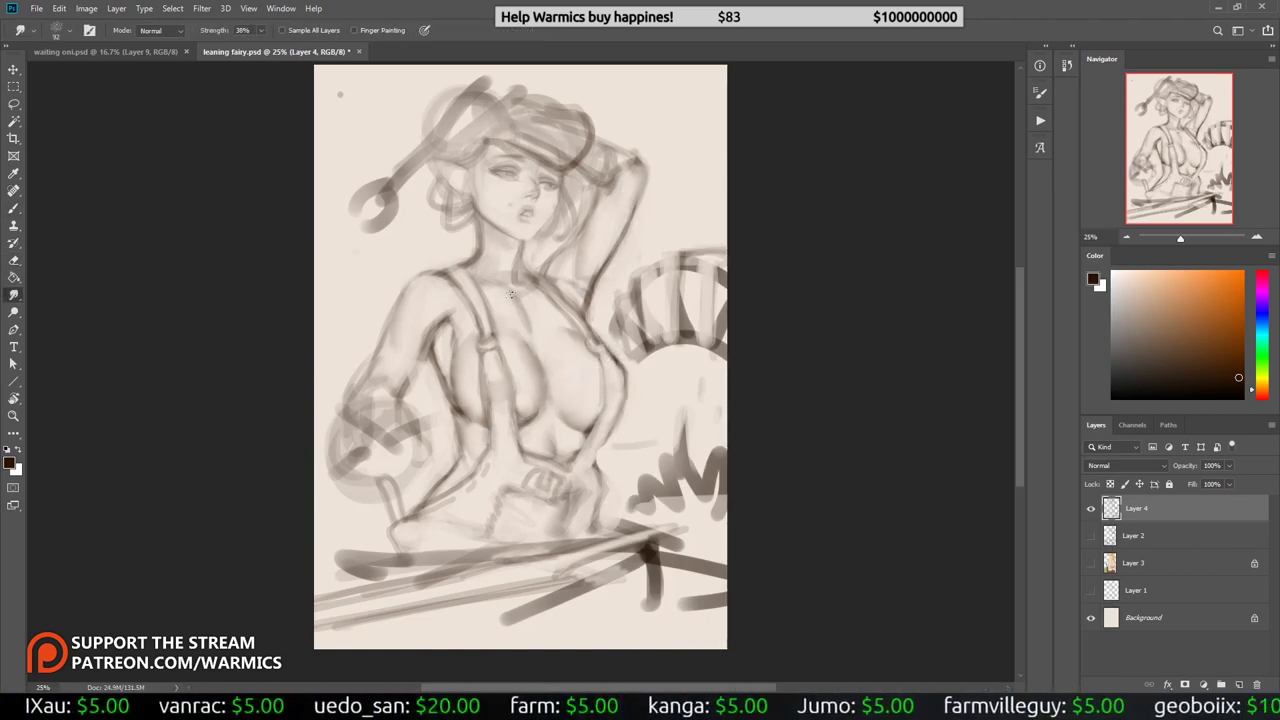
{"action": "key", "text": "h"}
Step: Return to the soft brush and pick a smaller brush size from the presets
{"action": "right_click", "coordinate": [468, 406]}
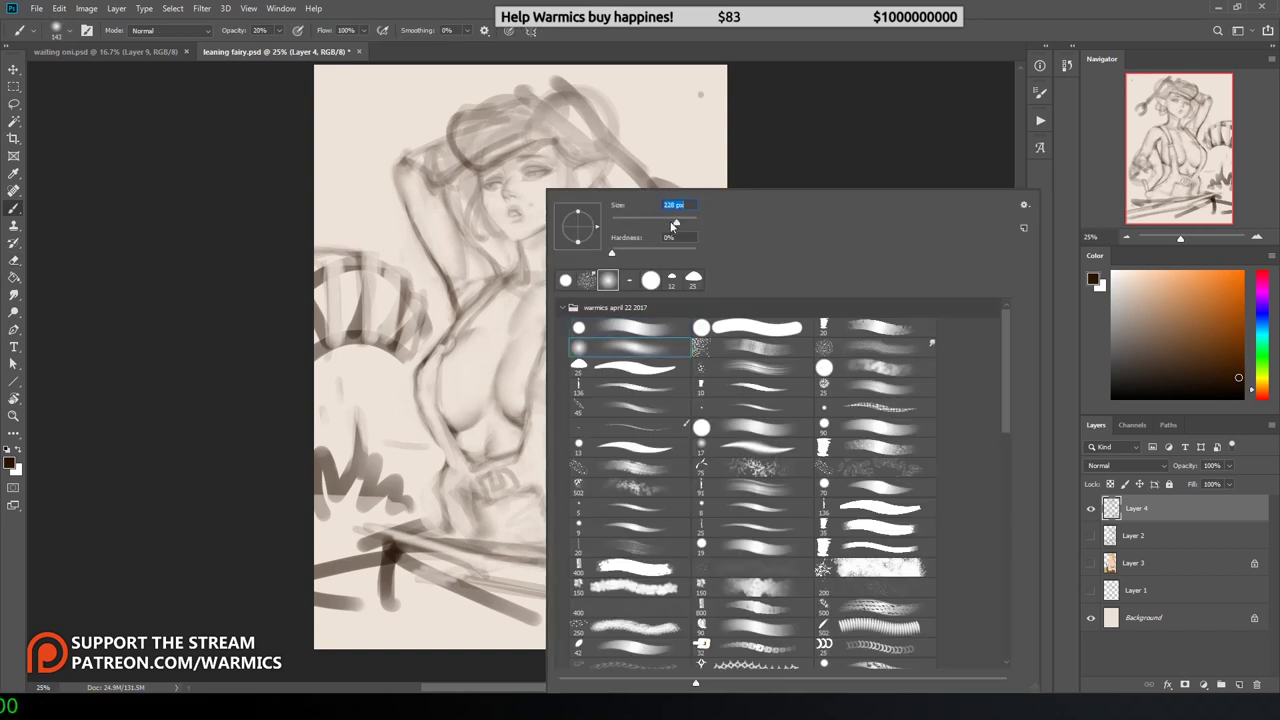
{"action": "left_click", "coordinate": [450, 379]}
{"action": "key", "text": "b"}
{"action": "left_click", "coordinate": [452, 372], "text": "alt"}
{"action": "right_click", "coordinate": [452, 372]}
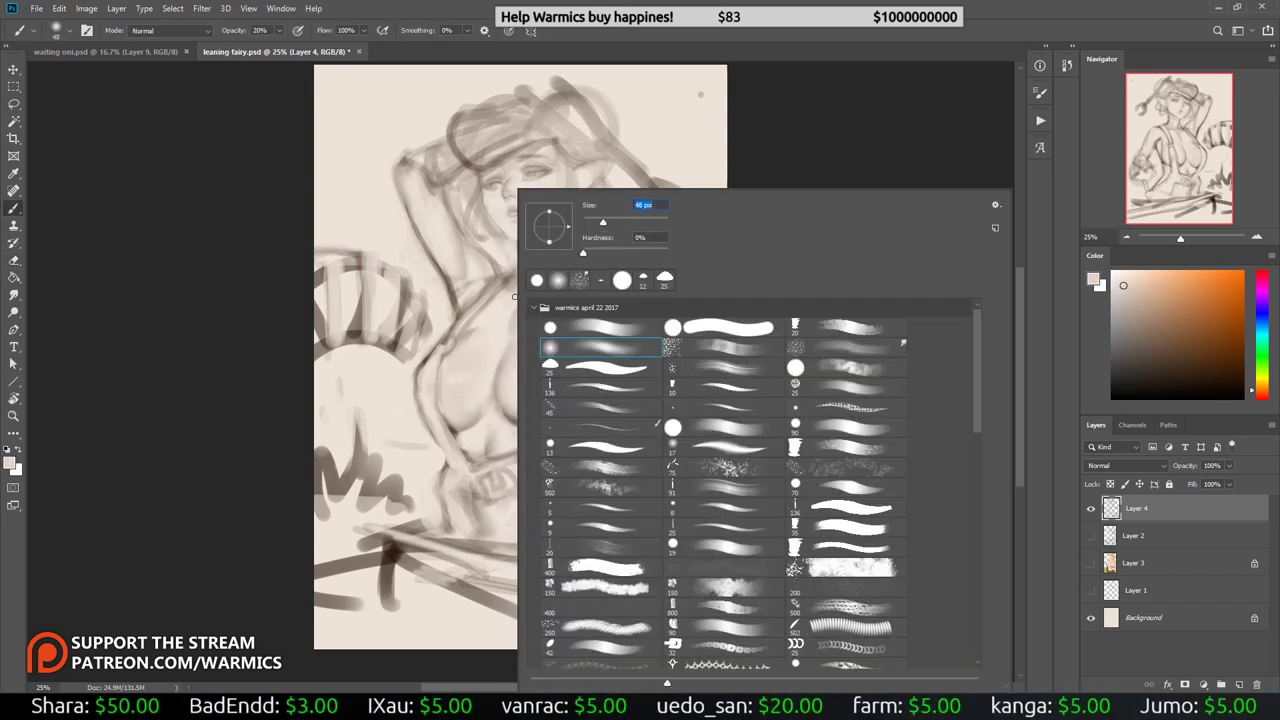
{"action": "left_click", "coordinate": [444, 379]}
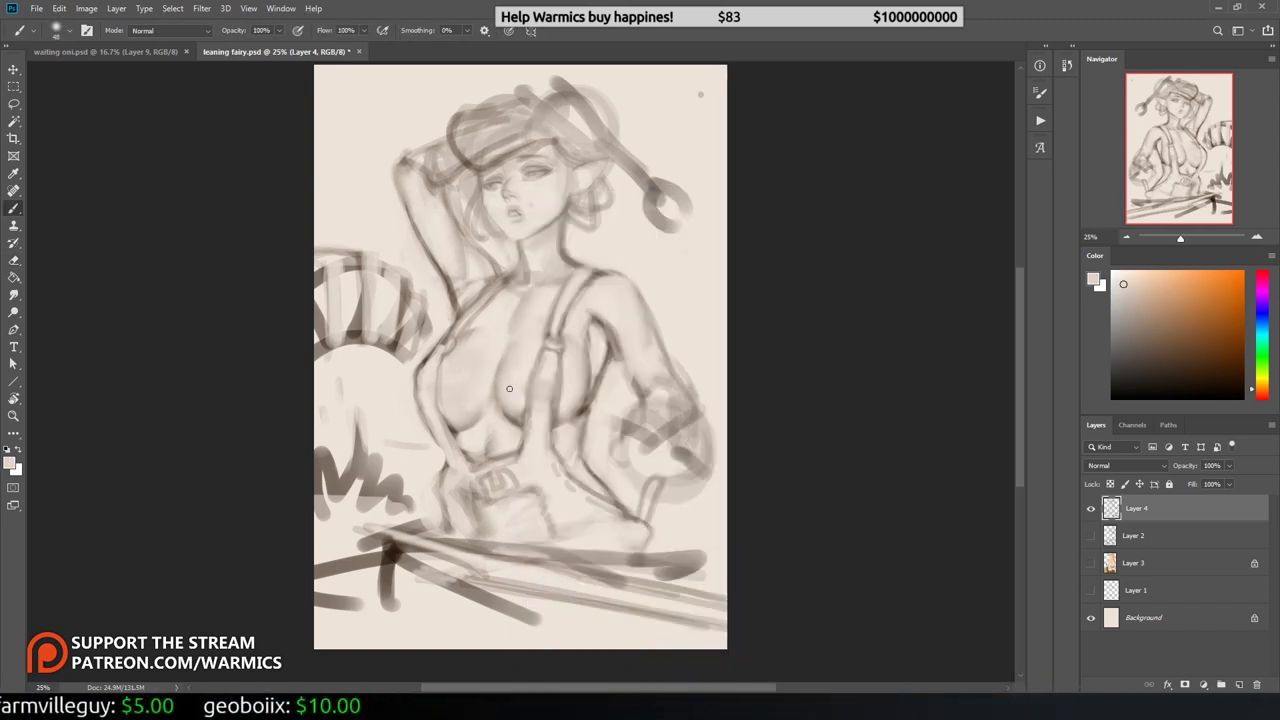
{"action": "key", "text": "h"}
{"action": "right_click", "coordinate": [560, 182]}
{"action": "left_click", "coordinate": [560, 182]}
{"action": "right_click", "coordinate": [560, 182]}
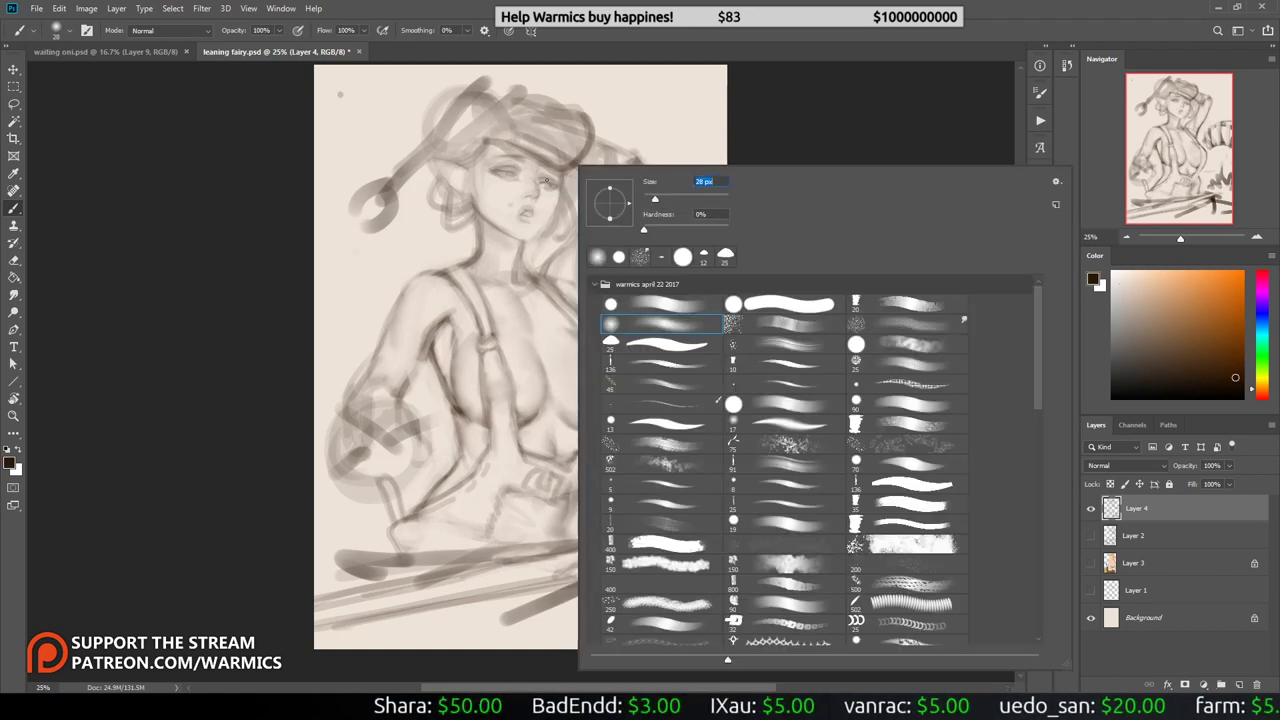
{"action": "left_click", "coordinate": [556, 222]}
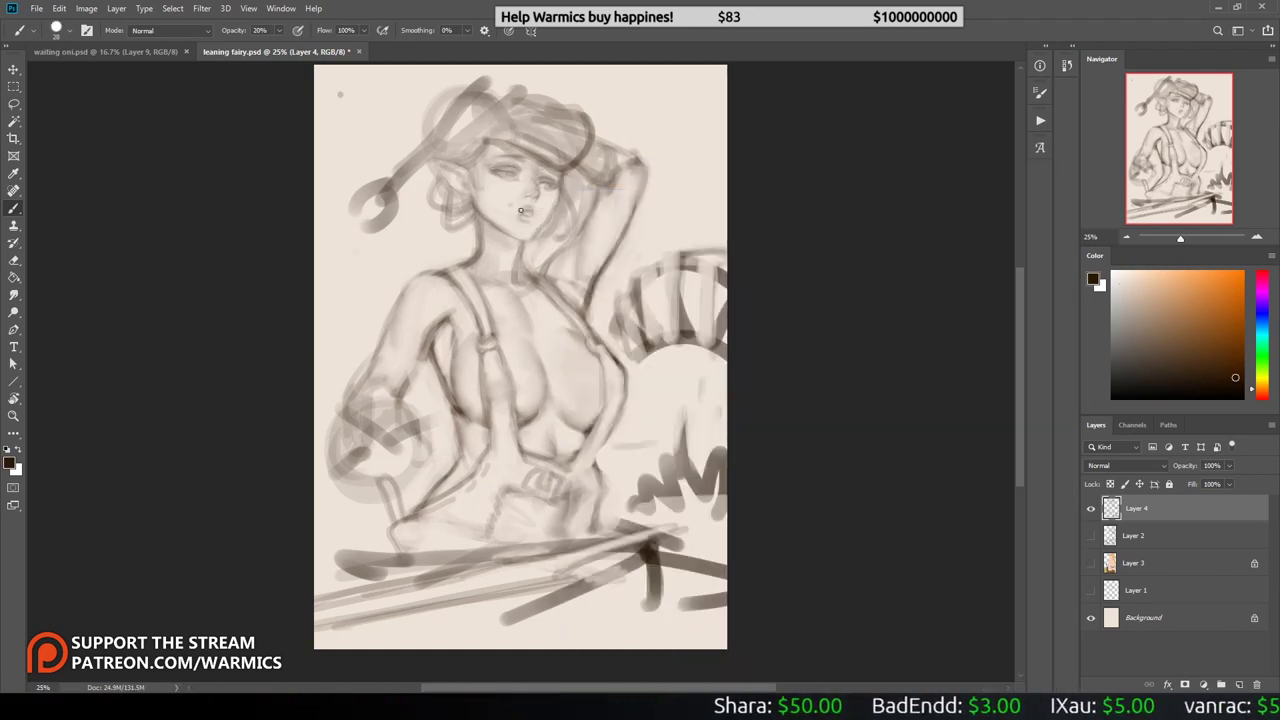
Step: Choose a different brush preset and erase faint lines near the raised arm
{"action": "key", "text": "h"}
{"action": "right_click", "coordinate": [555, 162]}
{"action": "left_click", "coordinate": [600, 300]}
{"action": "key", "text": "e"}
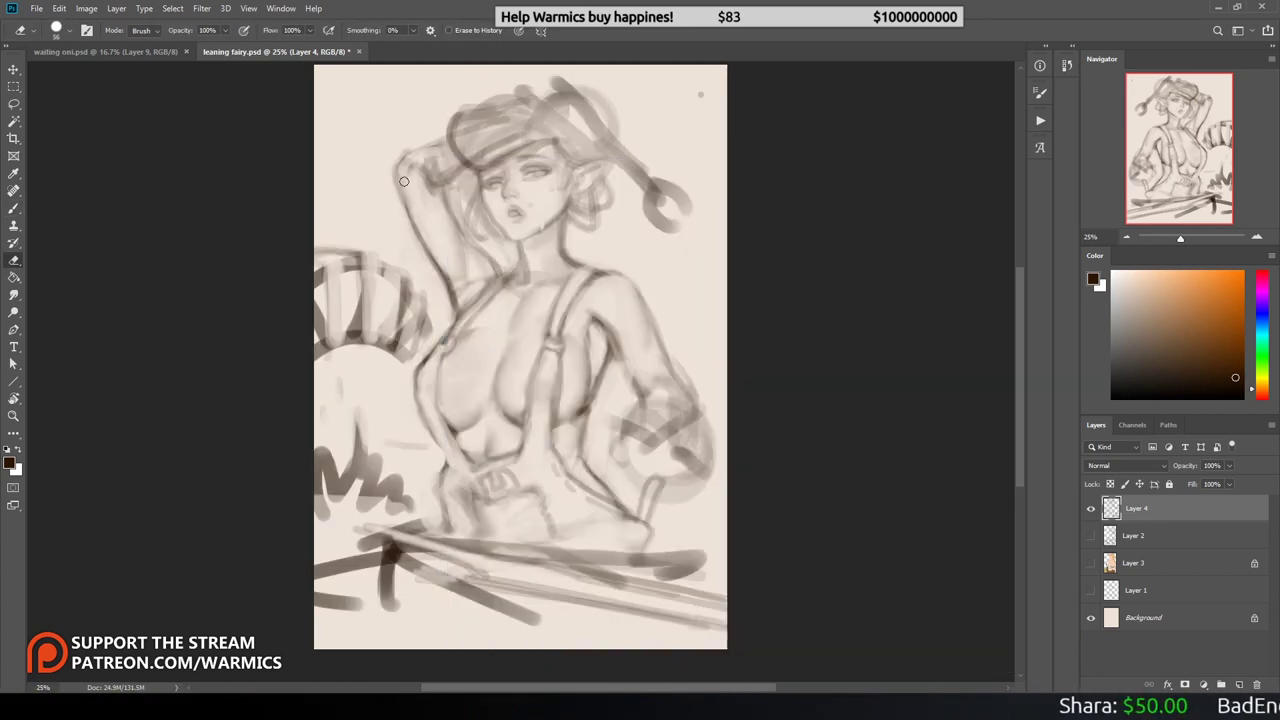
{"action": "left_click_drag", "start_coordinate": [404, 181], "coordinate": [405, 180]}
{"action": "key", "text": "b"}
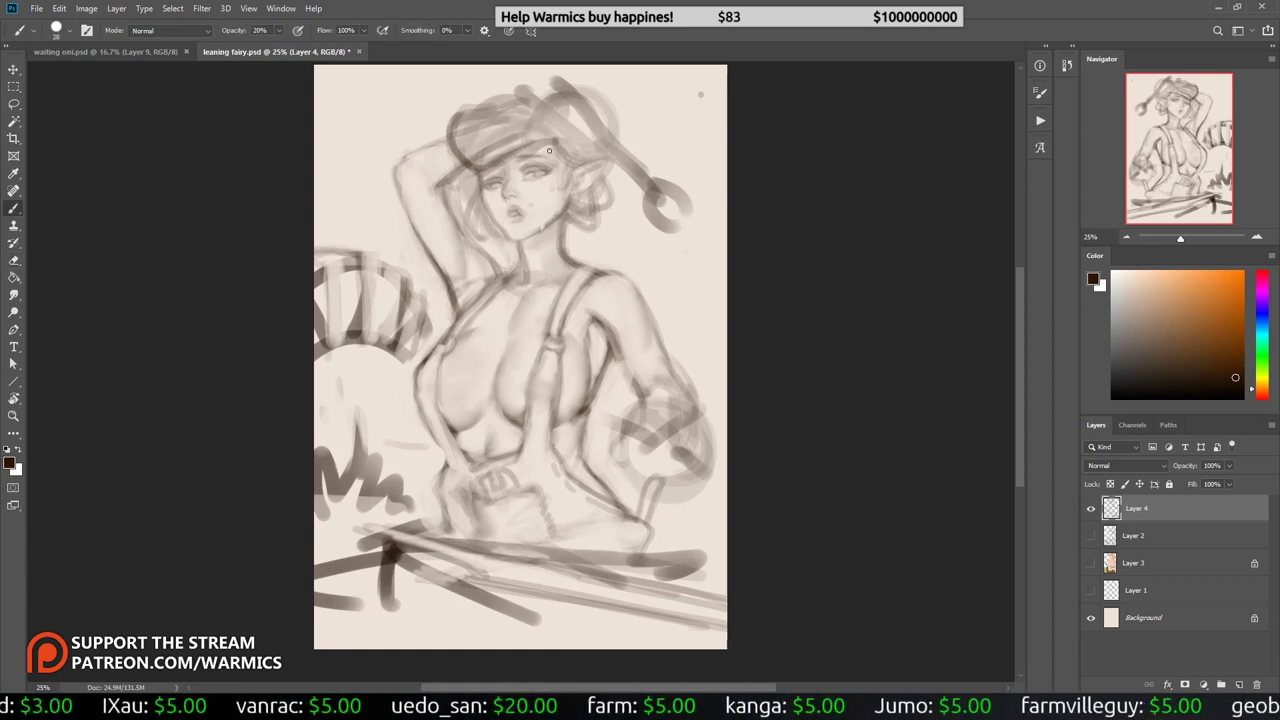
{"action": "key", "text": "h"}
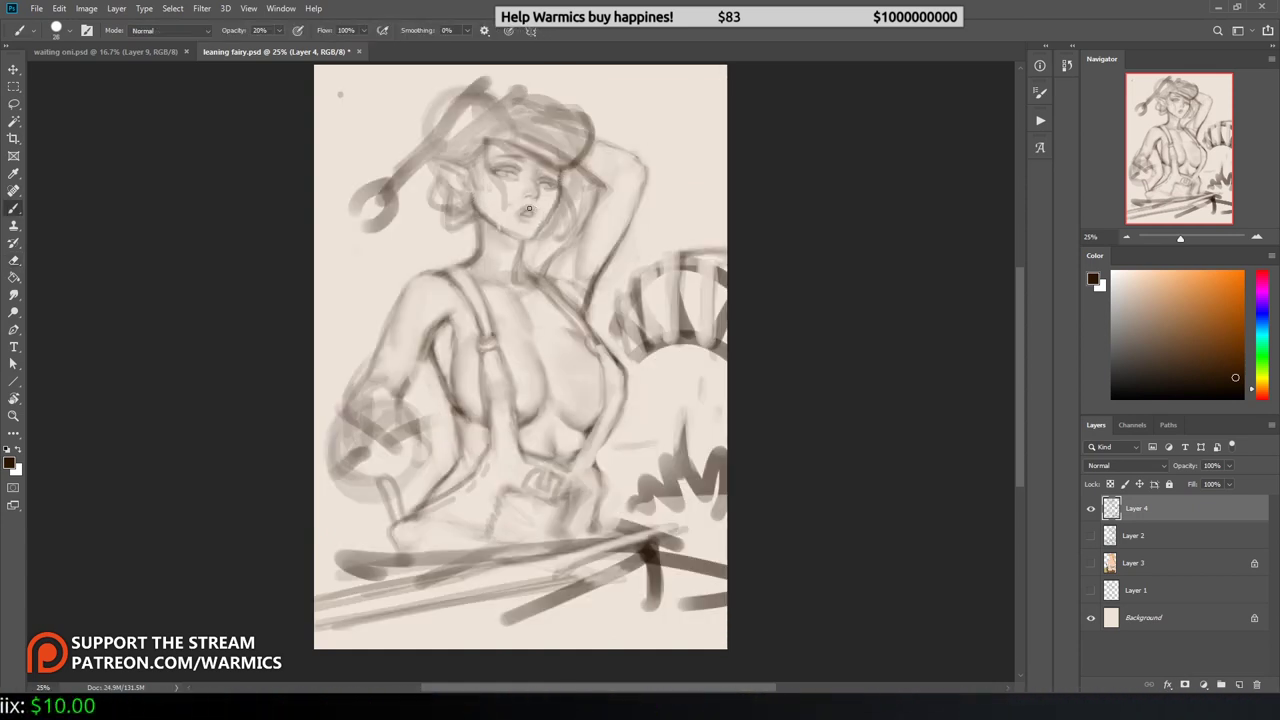
Step: Check the brush presets without changing them and mirror the canvas again
{"action": "right_click", "coordinate": [530, 183]}
{"action": "key", "text": "Escape"}
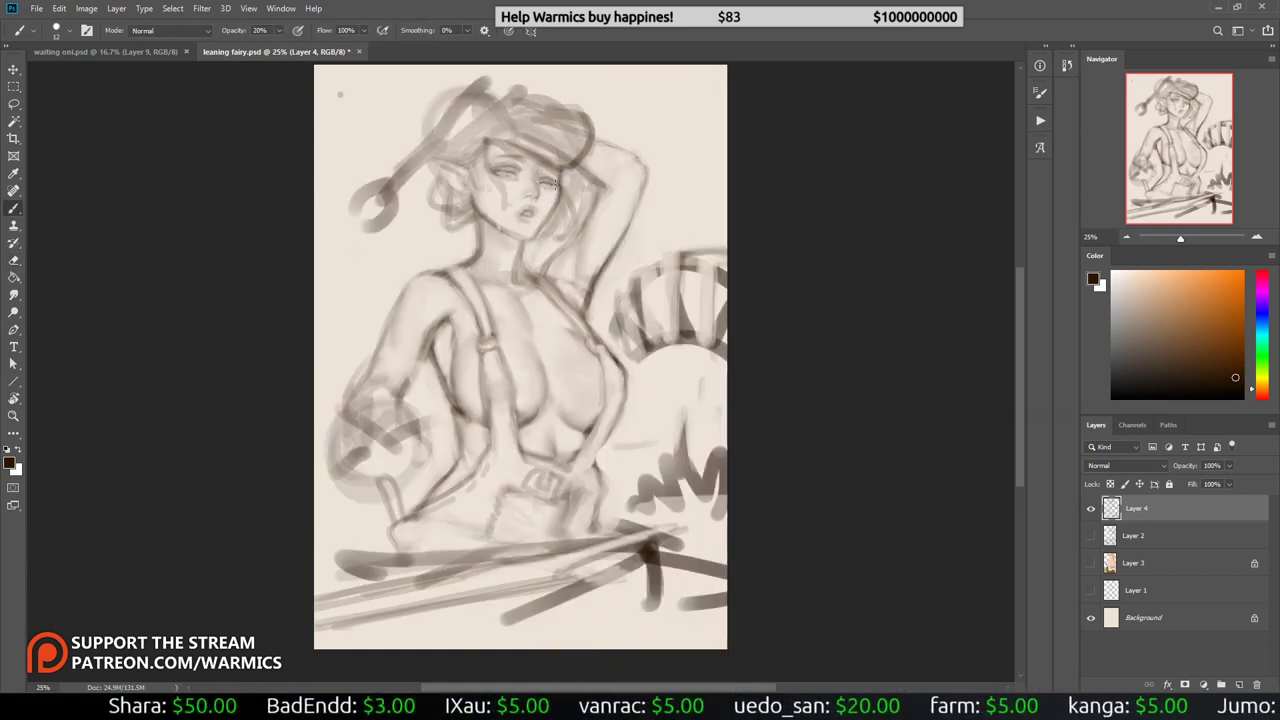
{"action": "right_click", "coordinate": [553, 183]}
{"action": "key", "text": "Escape"}
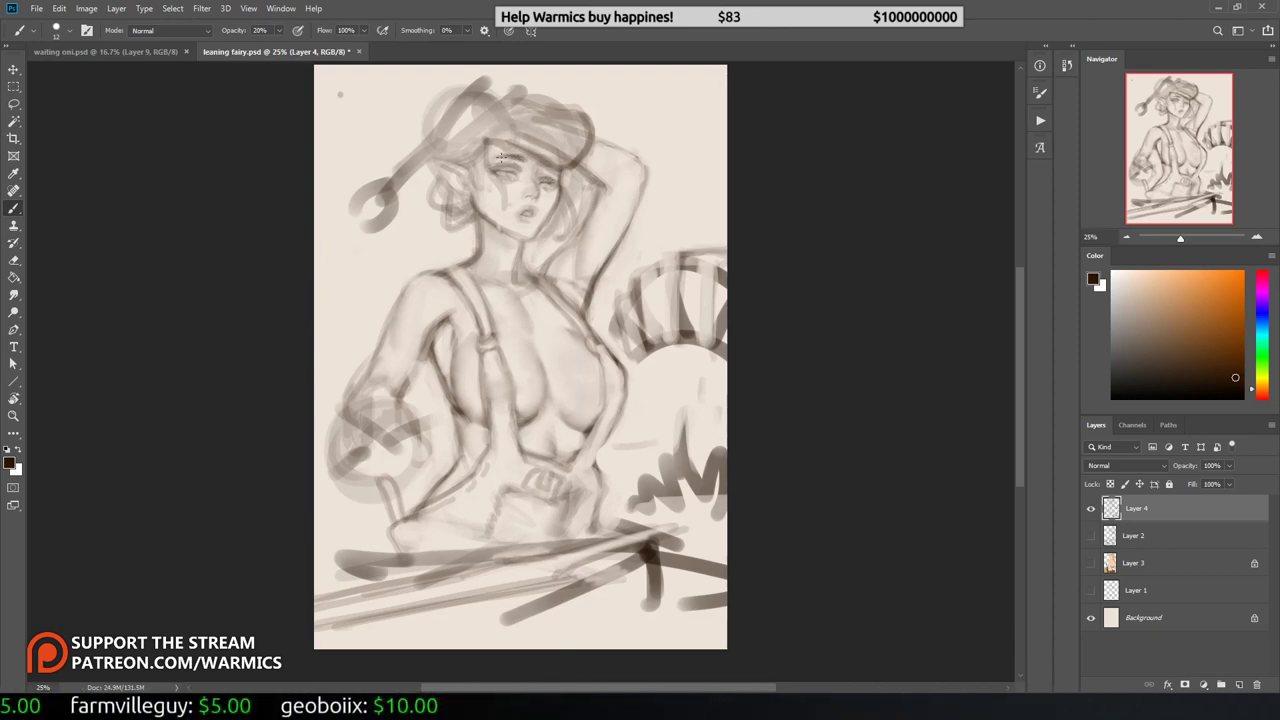
{"action": "key", "text": "h"}
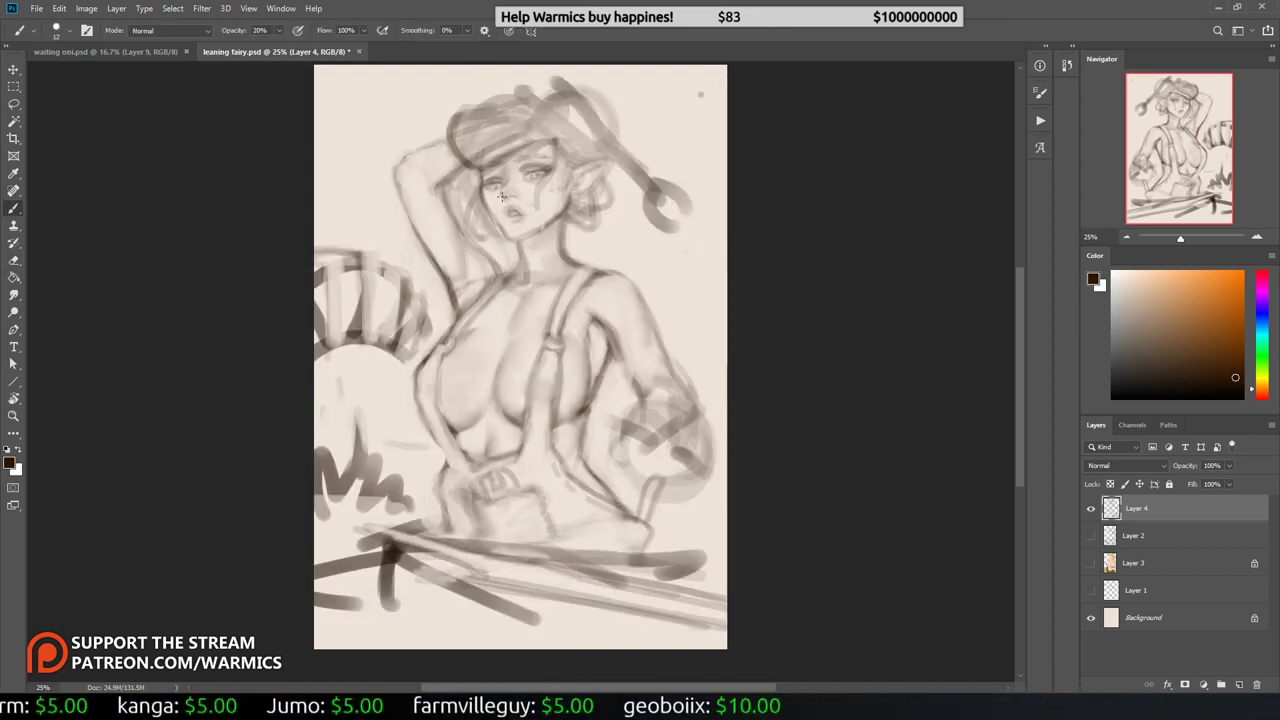
Step: Soften the dark strokes under the elf's left eye
{"action": "key", "text": "e"}
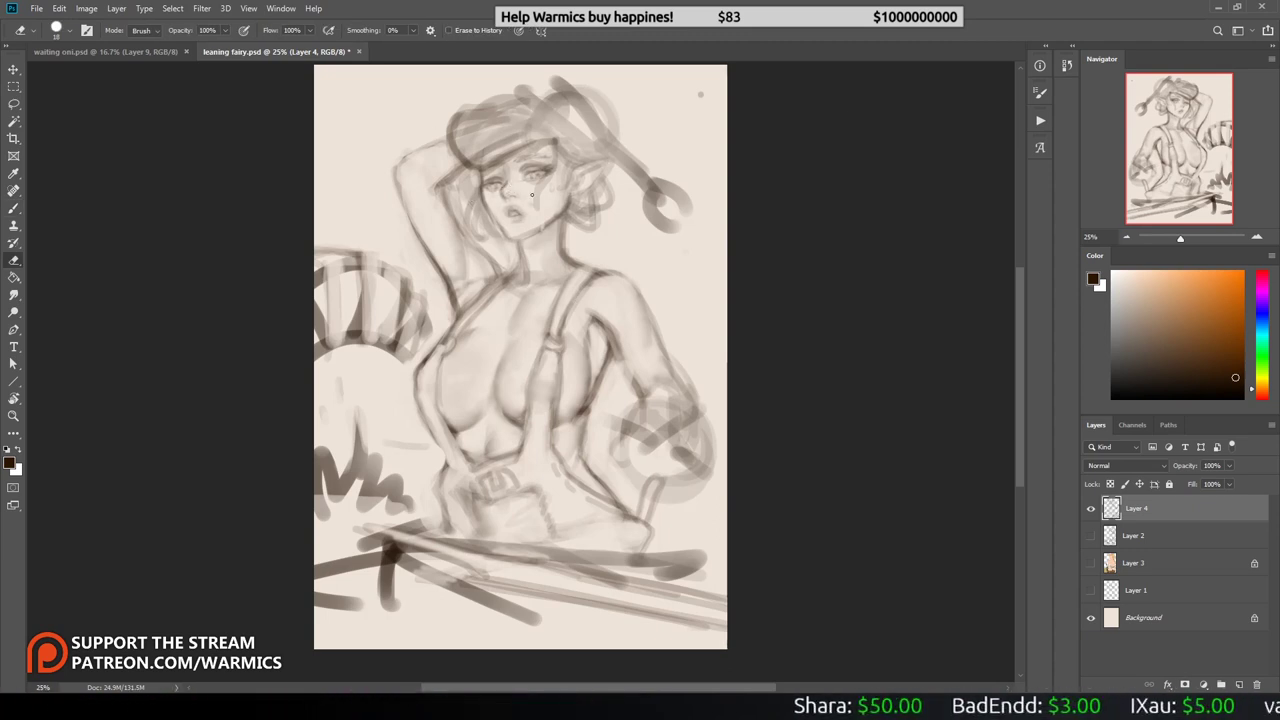
{"action": "key", "text": "b"}
{"action": "key", "text": "h"}
{"action": "scroll", "coordinate": [403, 214], "scroll_direction": "up", "scroll_amount": 3}
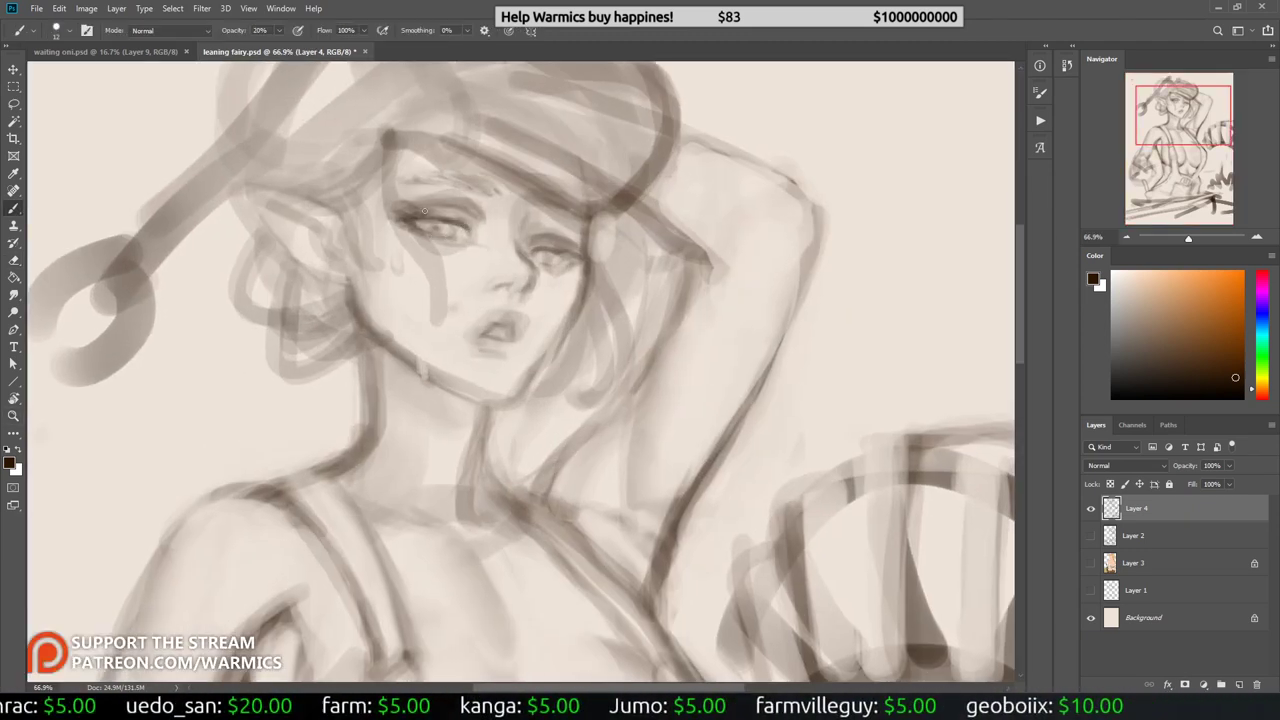
{"action": "mouse_move", "coordinate": [455, 235]}
{"action": "left_mouse_down"}
{"action": "mouse_move", "coordinate": [425, 258]}
{"action": "mouse_move", "coordinate": [440, 322]}
{"action": "left_mouse_up"}
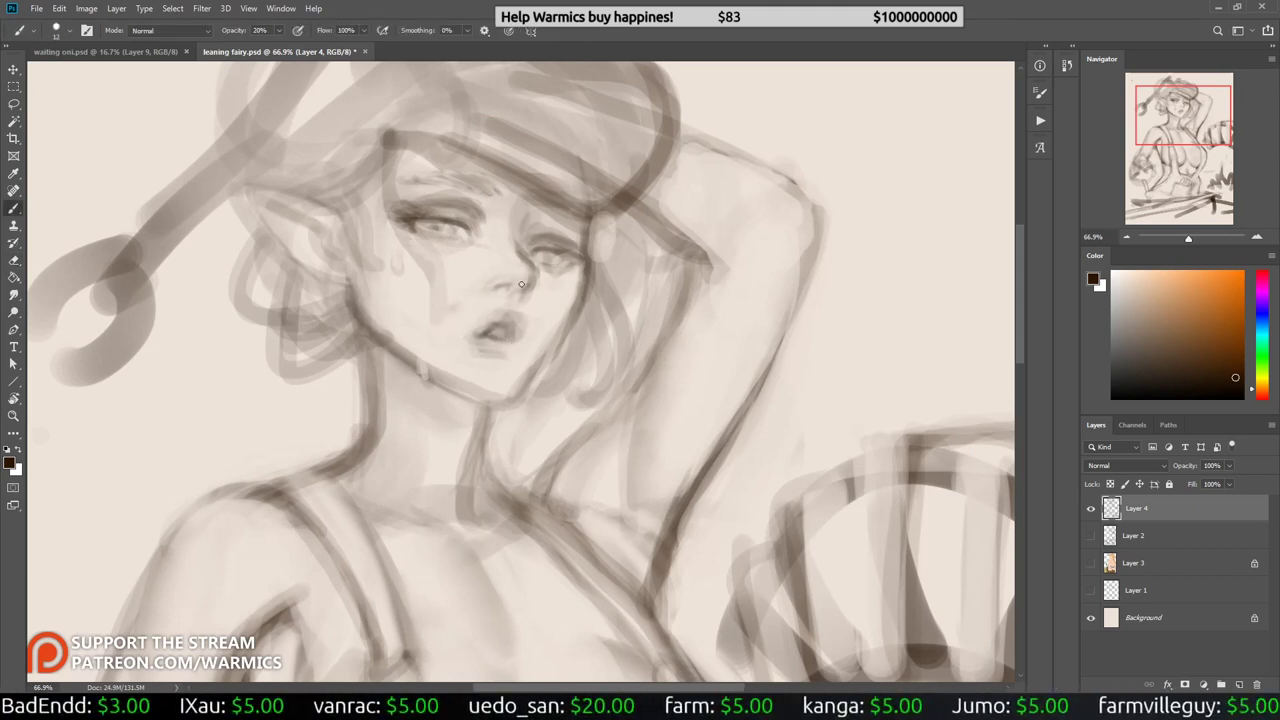
Step: Add faint light strokes near the left eye and beside the face
{"action": "key", "text": "e"}
{"action": "key", "text": "b"}
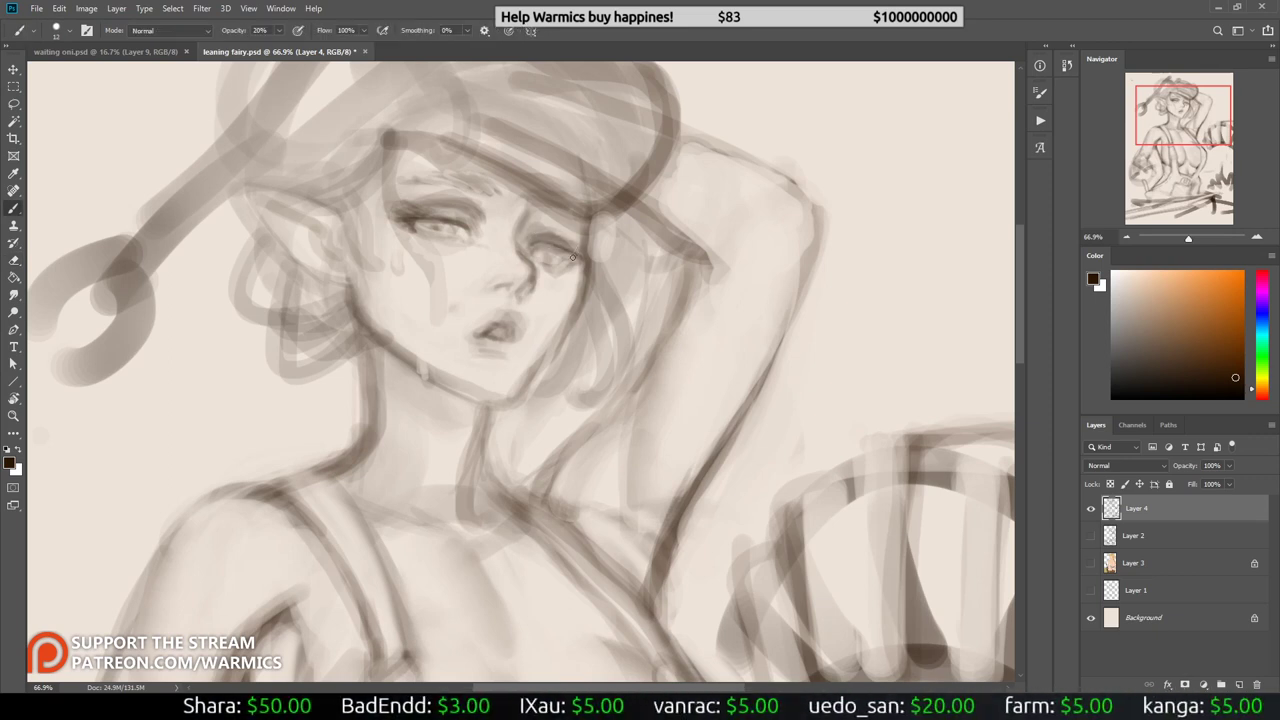
{"action": "key", "text": "e"}
{"action": "key", "text": "h"}
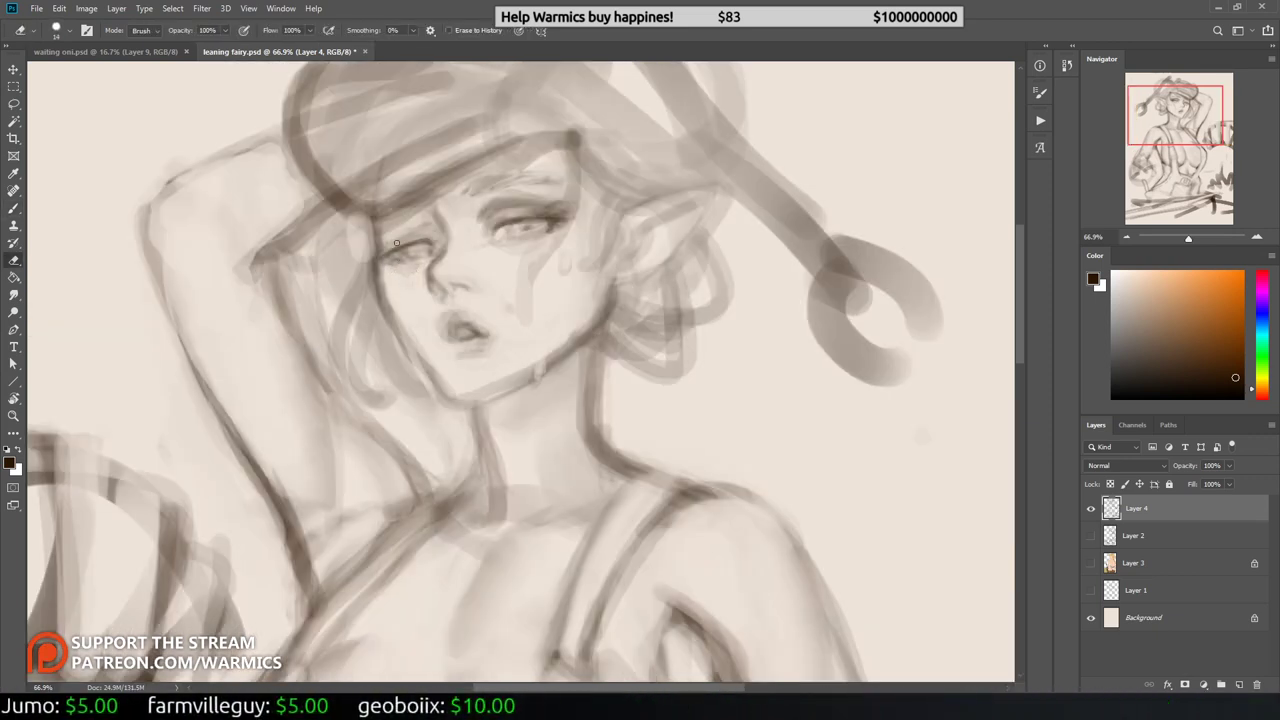
{"action": "key", "text": "b"}
{"action": "left_click_drag", "start_coordinate": [414, 232], "coordinate": [397, 244]}
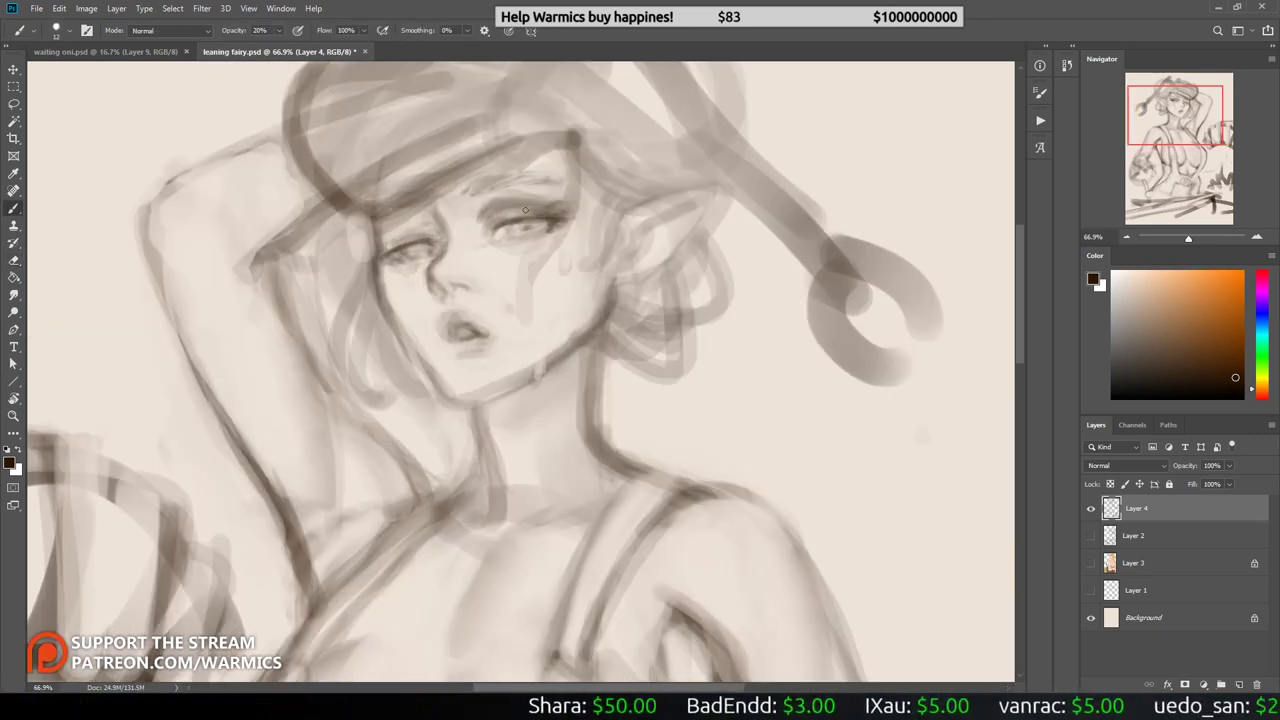
{"action": "left_click_drag", "start_coordinate": [396, 304], "coordinate": [448, 356]}
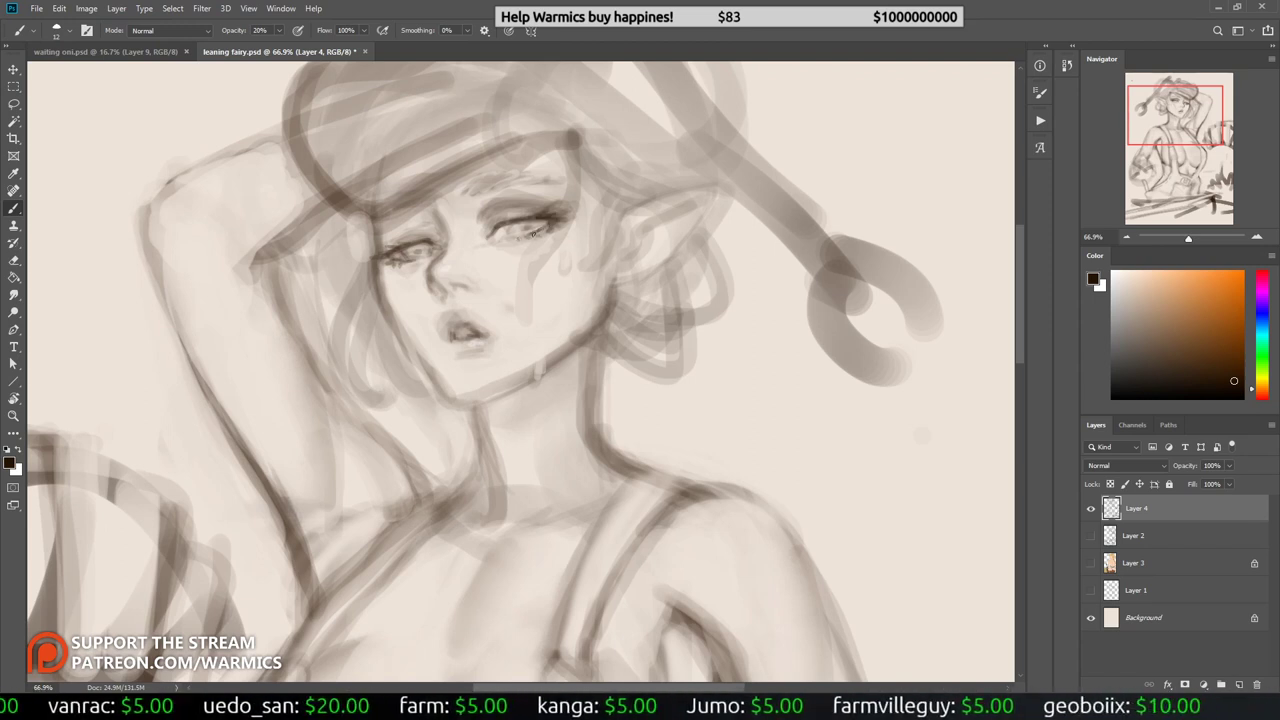
Step: Draw wavy hair strands along the hair and left of the face, plus an earring curve
{"action": "key", "text": "h"}
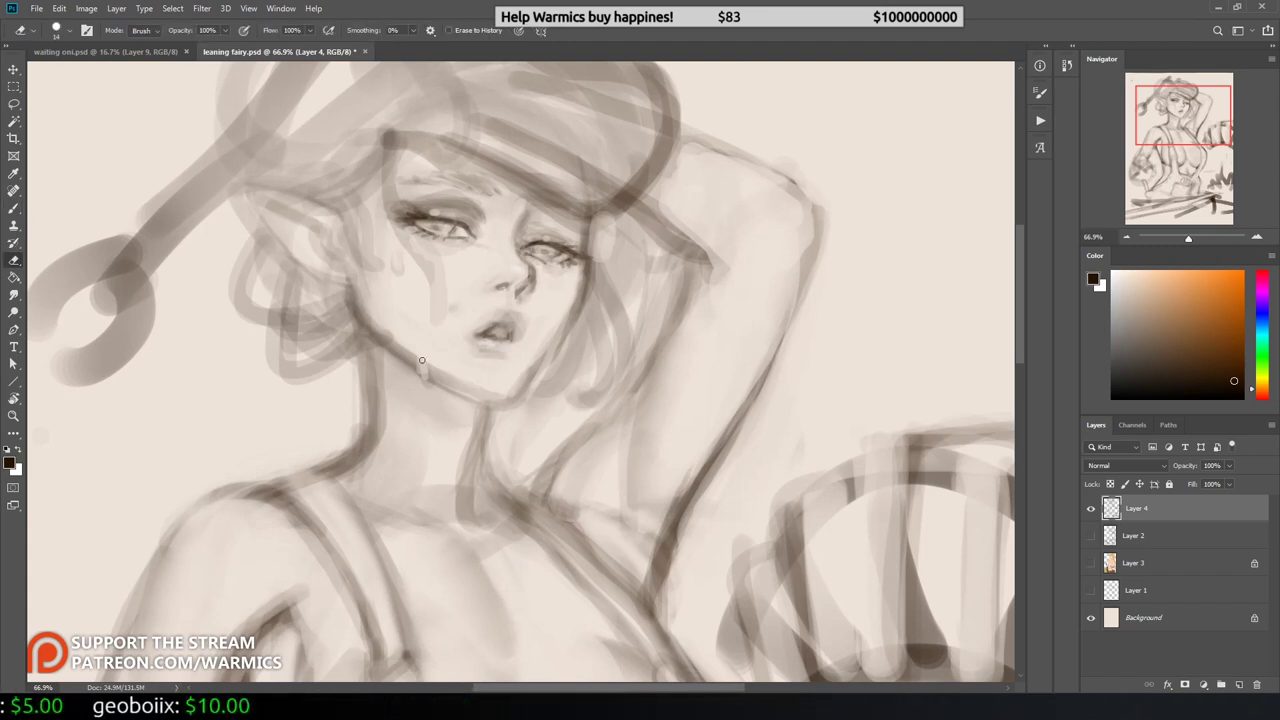
{"action": "key", "text": "e"}
{"action": "key", "text": "b"}
{"action": "left_click_drag", "start_coordinate": [585, 252], "coordinate": [536, 362]}
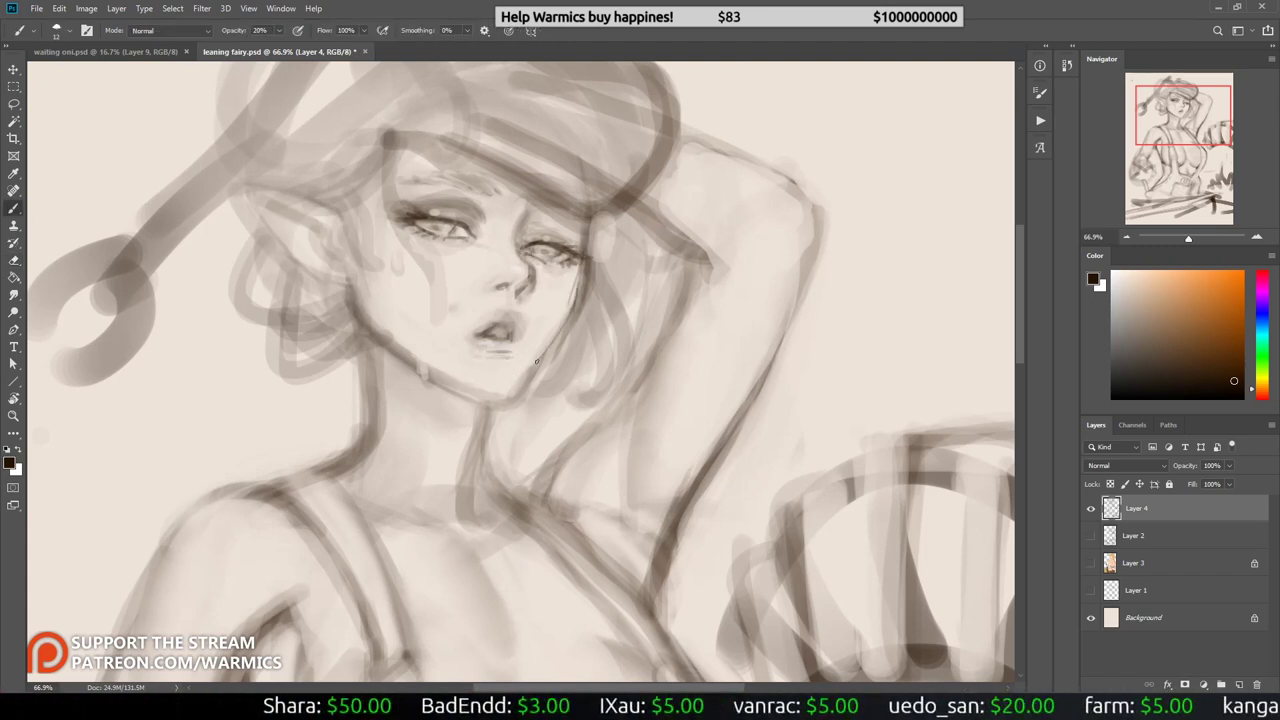
{"action": "key", "text": "h"}
{"action": "left_click_drag", "start_coordinate": [385, 305], "coordinate": [420, 410]}
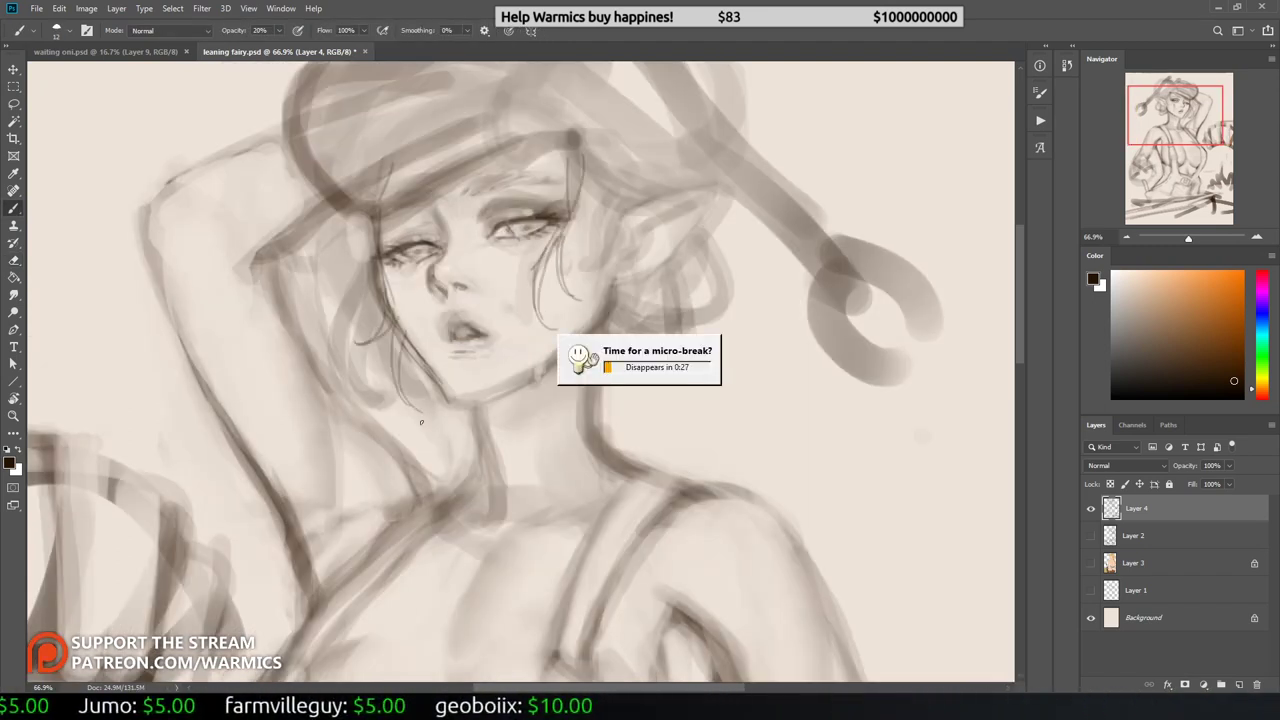
{"action": "left_click_drag", "start_coordinate": [615, 320], "coordinate": [630, 405]}
{"action": "left_click_drag", "start_coordinate": [484, 166], "coordinate": [478, 192]}
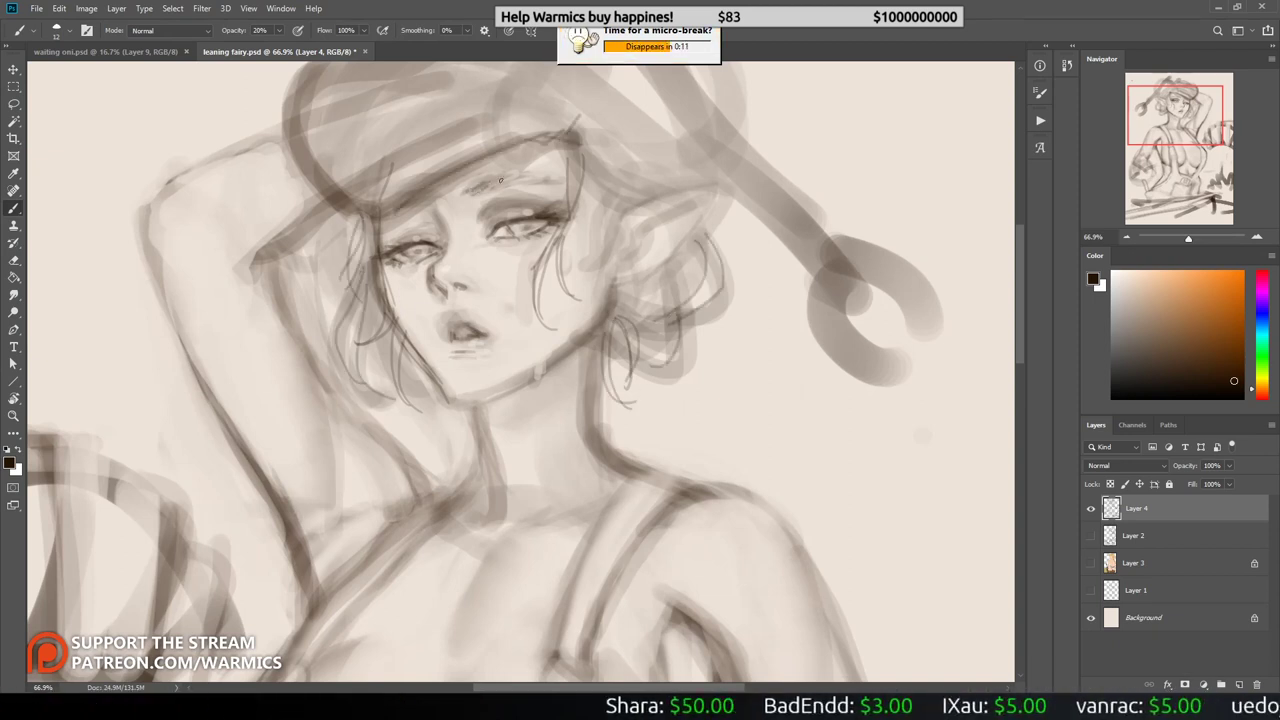
Step: With a larger brush, add more hair strokes around the face and near the eye
{"action": "right_click", "coordinate": [540, 186]}
{"action": "double_click", "coordinate": [630, 367]}
{"action": "left_click_drag", "start_coordinate": [545, 170], "coordinate": [465, 195]}
{"action": "left_click_drag", "start_coordinate": [388, 212], "coordinate": [426, 241]}
Step: Draw a choker around the neck at 20% opacity and view the whole sketch
{"action": "key", "text": "e"}
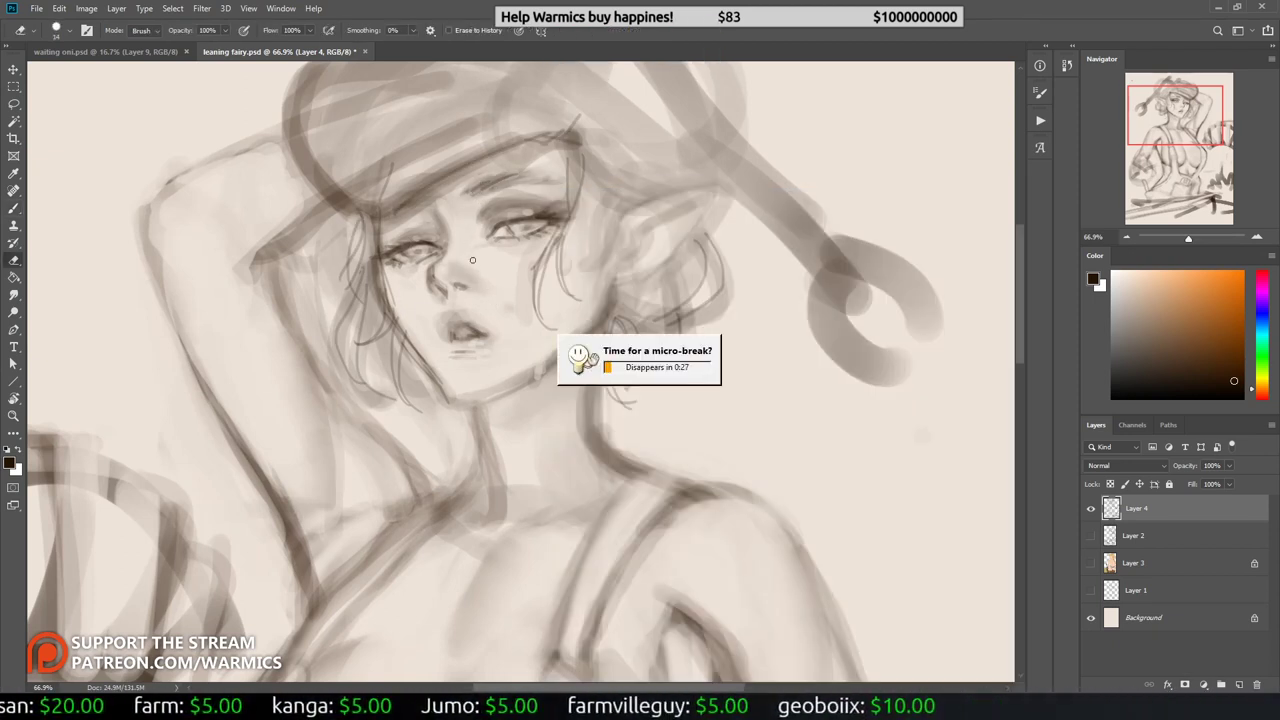
{"action": "key", "text": "h"}
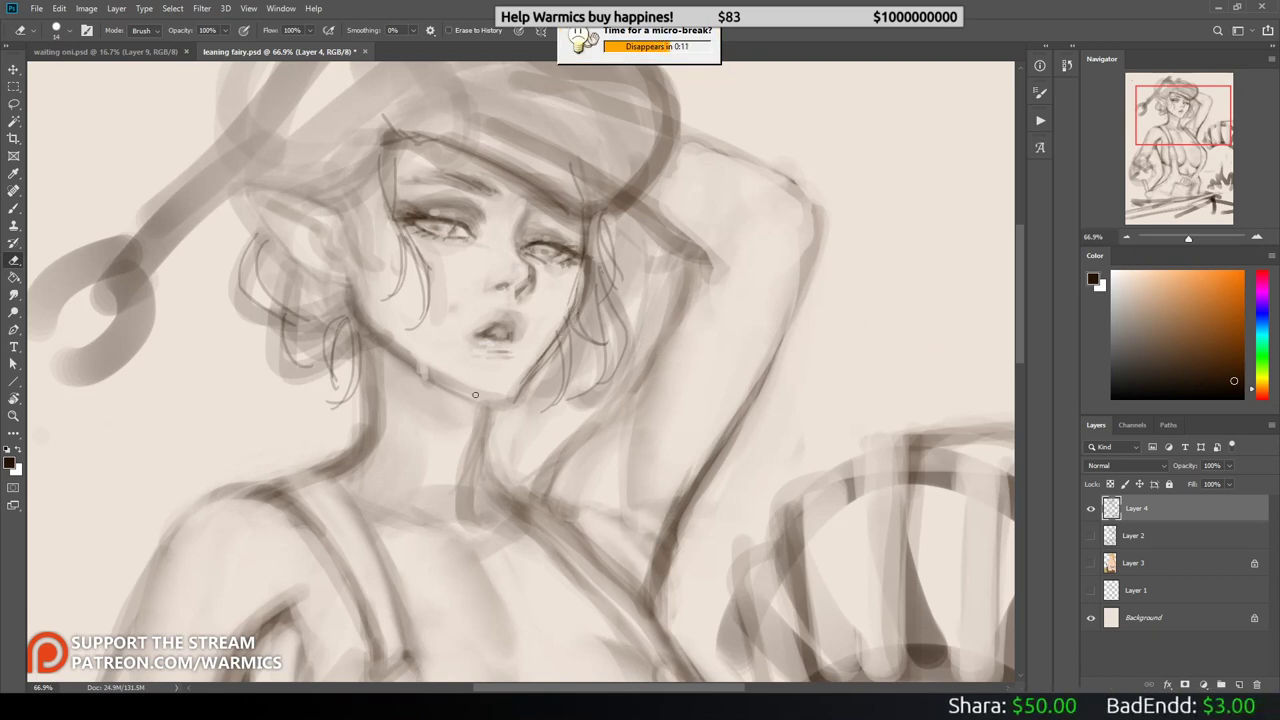
{"action": "key", "text": "b"}
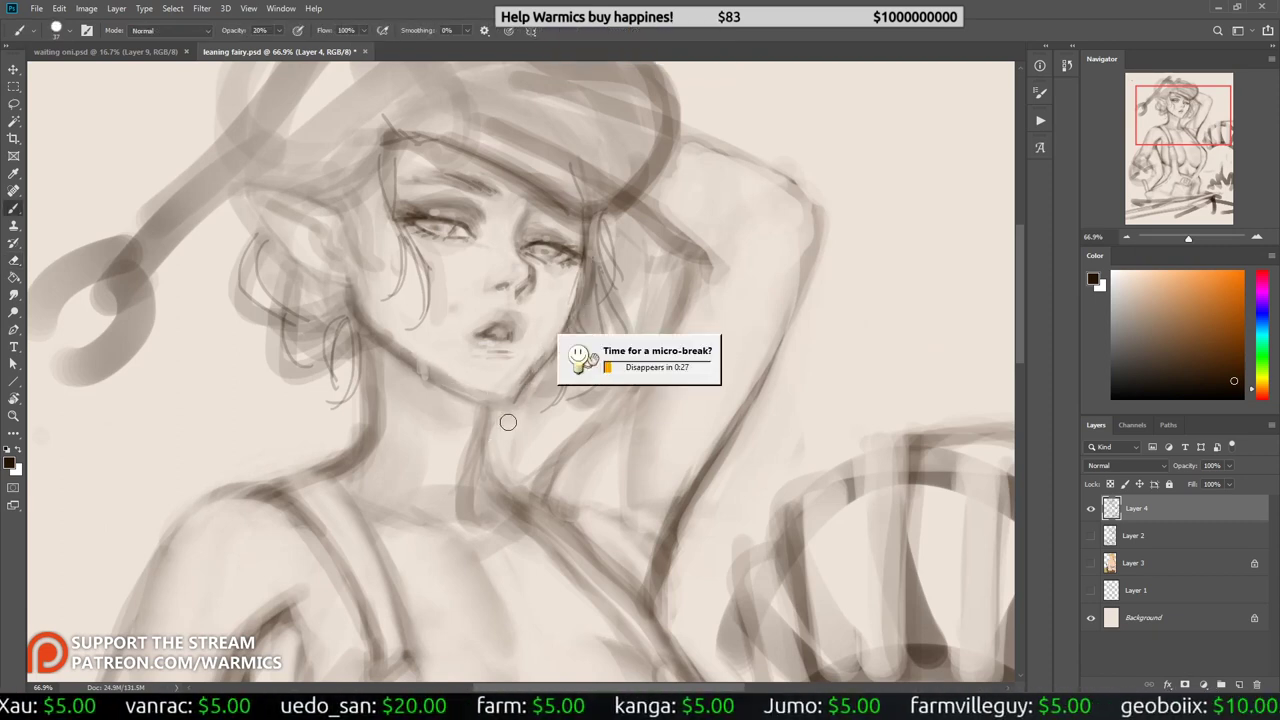
{"action": "mouse_move", "coordinate": [372, 430]}
{"action": "left_mouse_down"}
{"action": "mouse_move", "coordinate": [496, 412]}
{"action": "mouse_move", "coordinate": [488, 470]}
{"action": "left_mouse_up"}
{"action": "key", "text": "ctrl+0"}
Step: Unflip the canvas and darken the raised arm's outline
{"action": "key", "text": "h"}
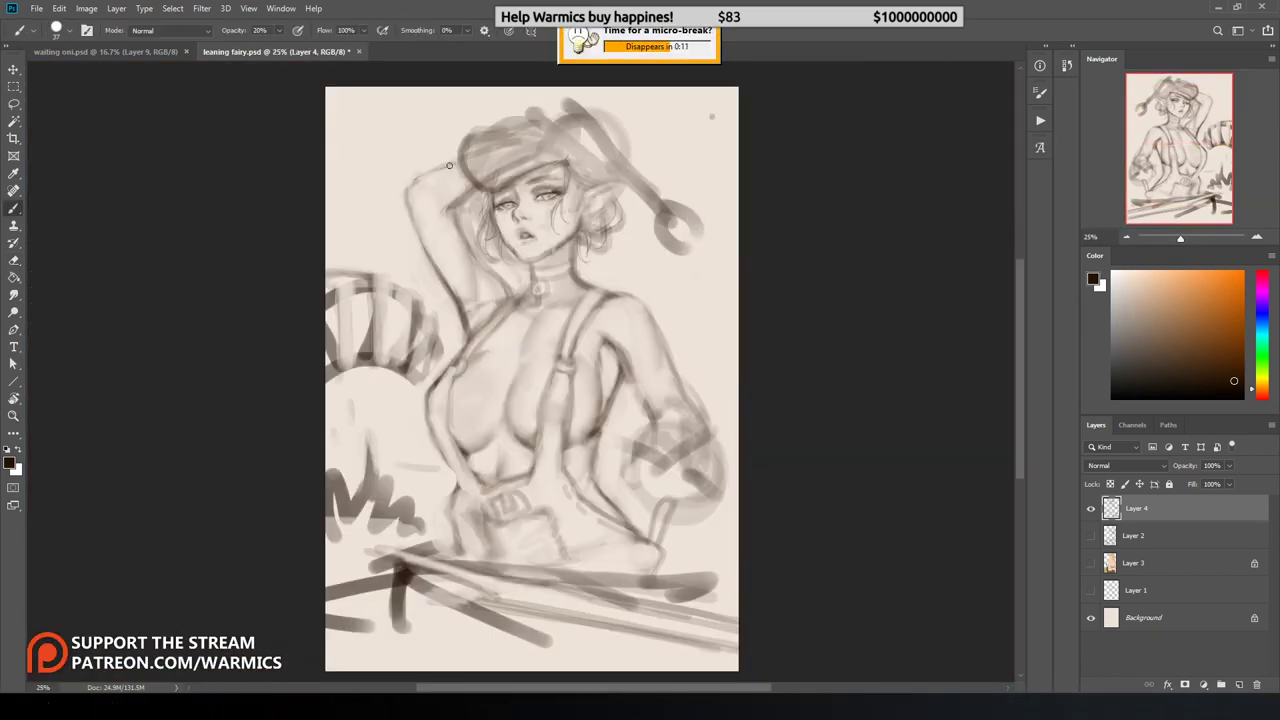
{"action": "left_click_drag", "start_coordinate": [448, 166], "coordinate": [404, 200]}
{"action": "key", "text": "e"}
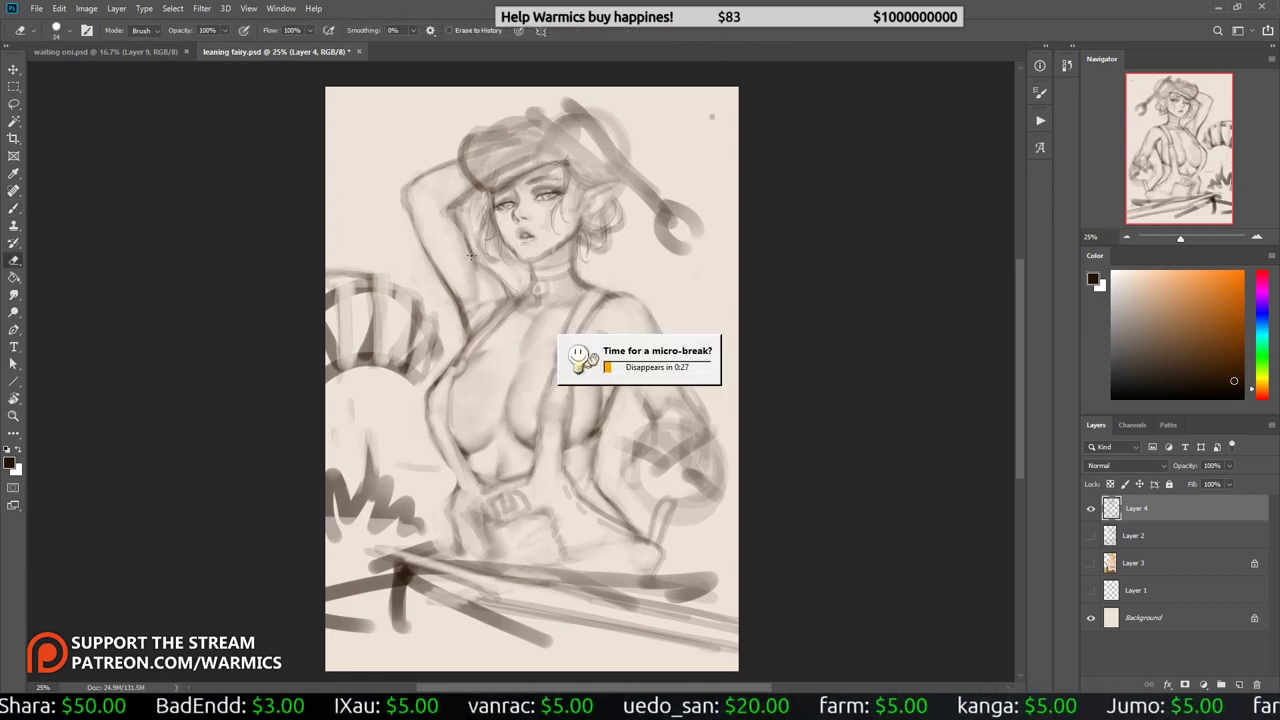
{"action": "key", "text": "b"}
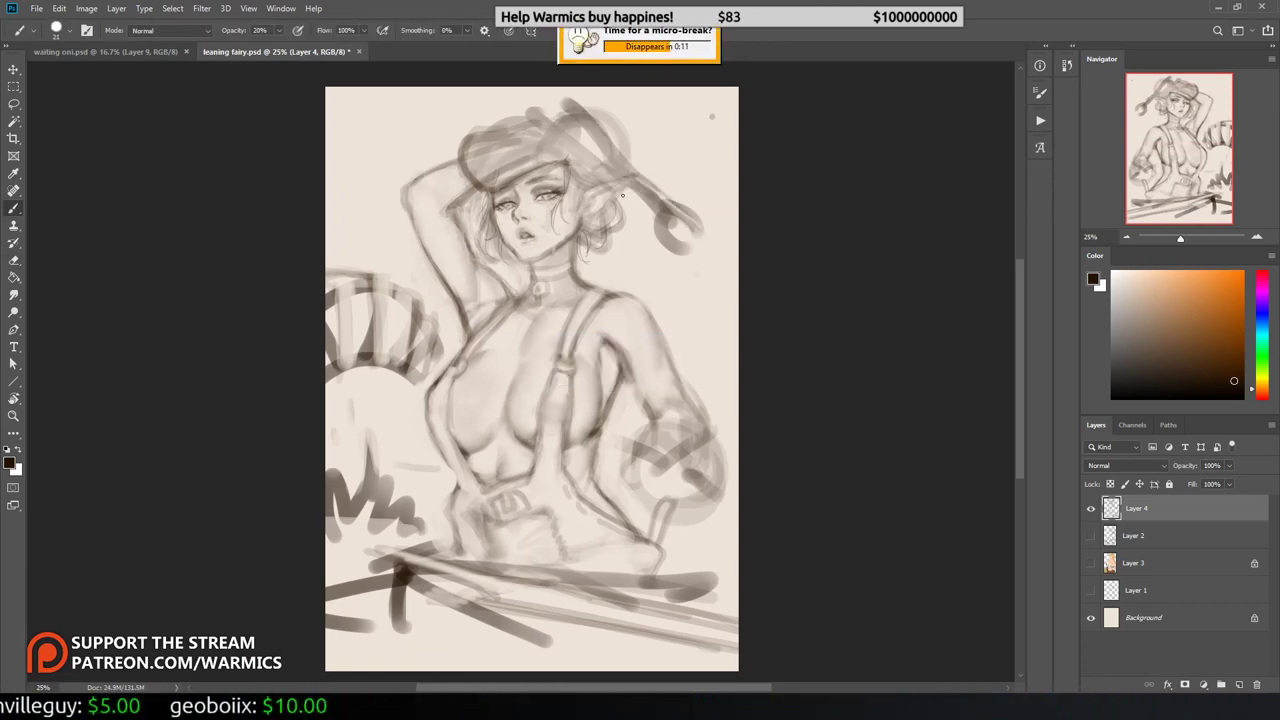
Step: Lasso the curled stroke beside the head and delete it
{"action": "key", "text": "l"}
{"action": "left_click_drag", "start_coordinate": [648, 178], "coordinate": [650, 180]}
{"action": "key", "text": "Delete"}
{"action": "key", "text": "ctrl+d"}
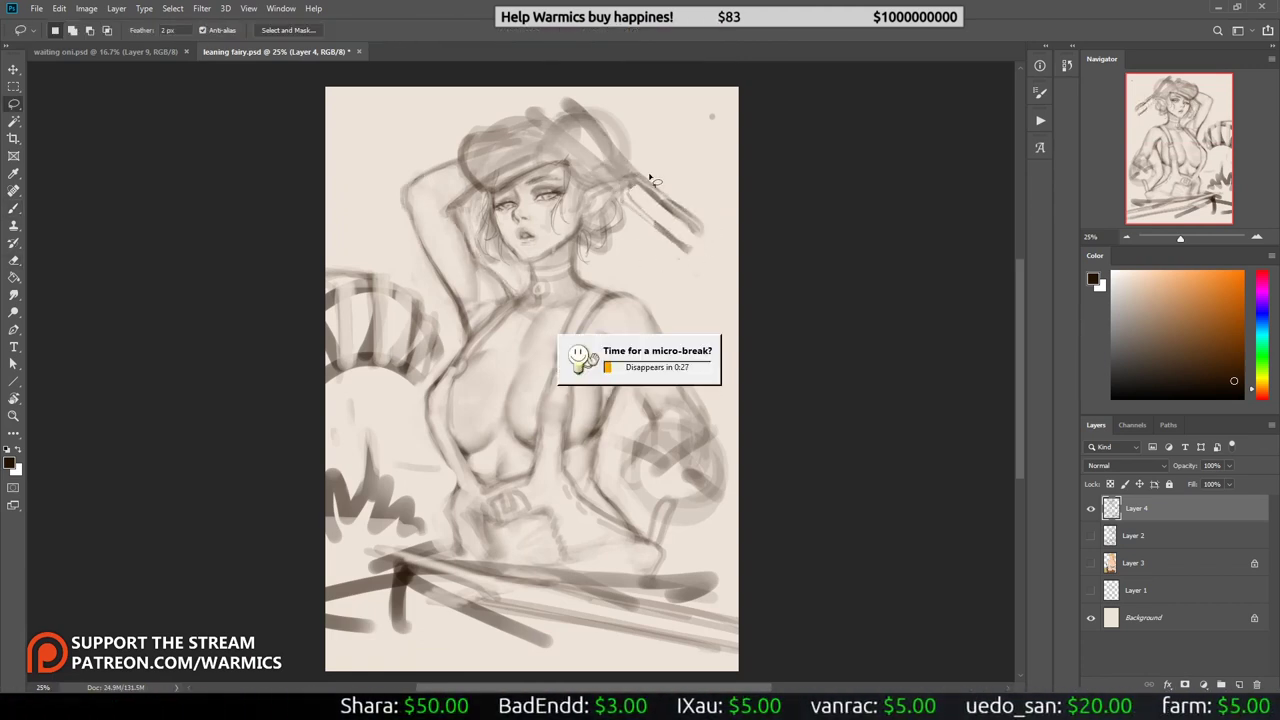
{"action": "key", "text": "b"}
Step: Refine the hat shape and hand strokes, then save the file
{"action": "mouse_move", "coordinate": [478, 138]}
{"action": "left_mouse_down"}
{"action": "mouse_move", "coordinate": [530, 124]}
{"action": "mouse_move", "coordinate": [546, 162]}
{"action": "mouse_move", "coordinate": [604, 156]}
{"action": "left_mouse_up"}
{"action": "left_click_drag", "start_coordinate": [600, 102], "coordinate": [574, 145]}
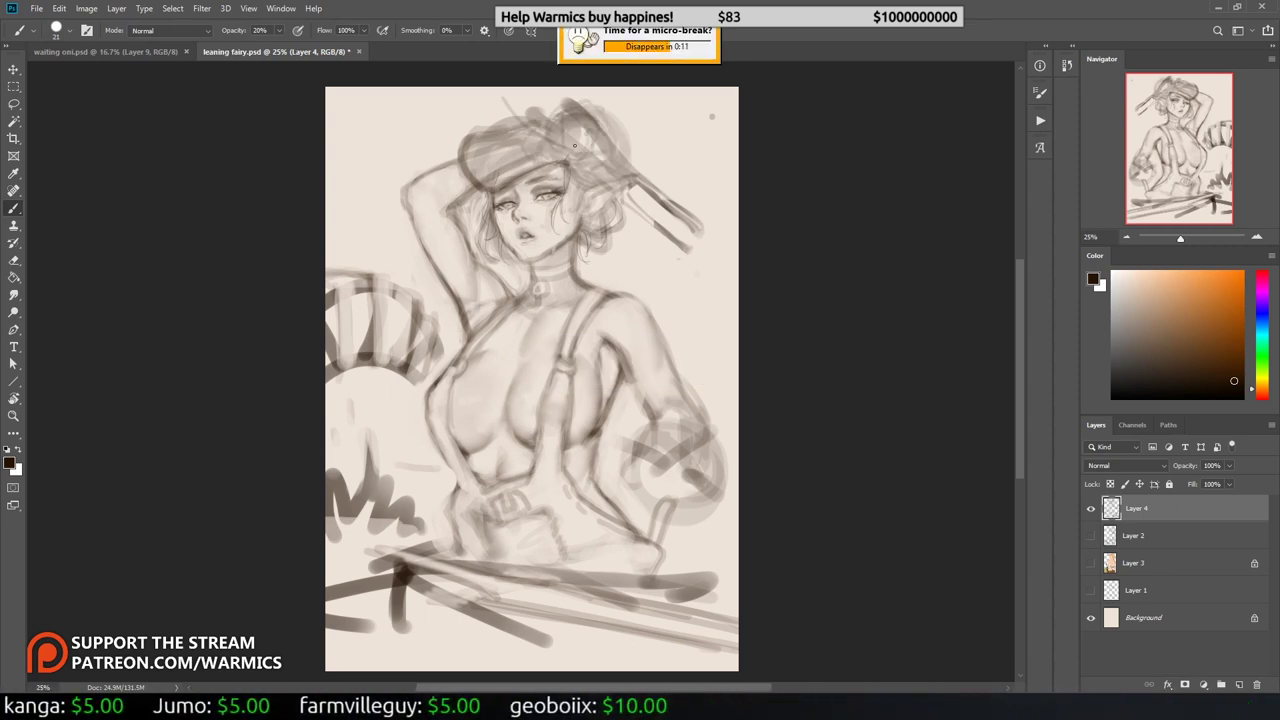
{"action": "left_click_drag", "start_coordinate": [680, 440], "coordinate": [615, 490]}
{"action": "left_click_drag", "start_coordinate": [605, 445], "coordinate": [680, 505]}
{"action": "key", "text": "l"}
{"action": "key", "text": "ctrl+s"}
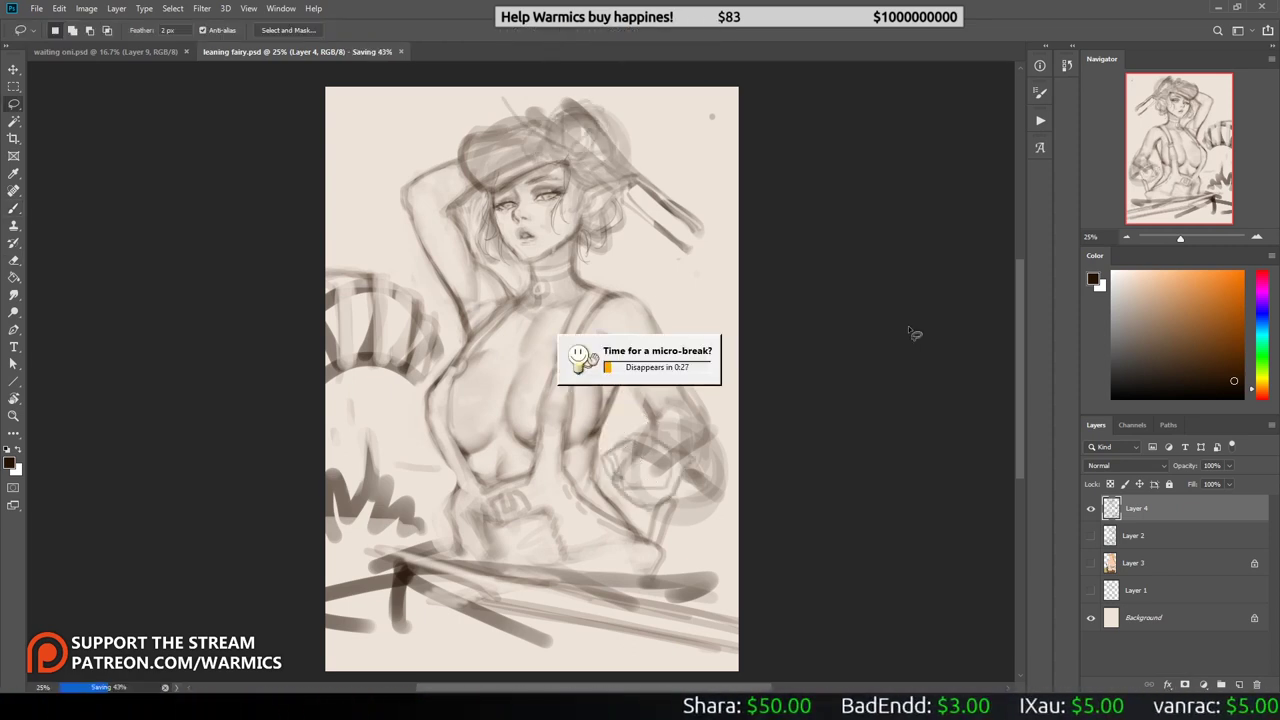
Step: On Layer 4, add a dark stroke near the raised arm
{"action": "left_click", "coordinate": [1140, 536]}
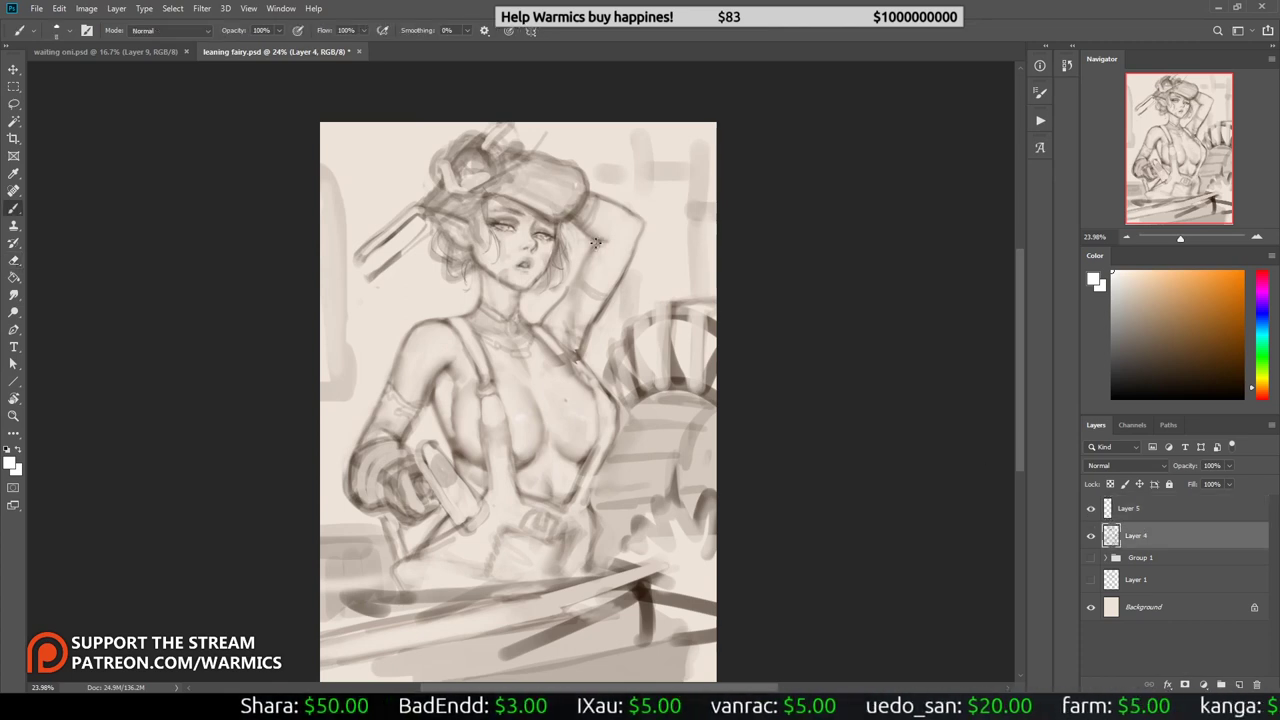
{"action": "key", "text": "b"}
{"action": "key", "text": "x"}
{"action": "right_click", "coordinate": [612, 190]}
{"action": "key", "text": "Escape"}
{"action": "left_click_drag", "start_coordinate": [598, 245], "coordinate": [568, 287]}
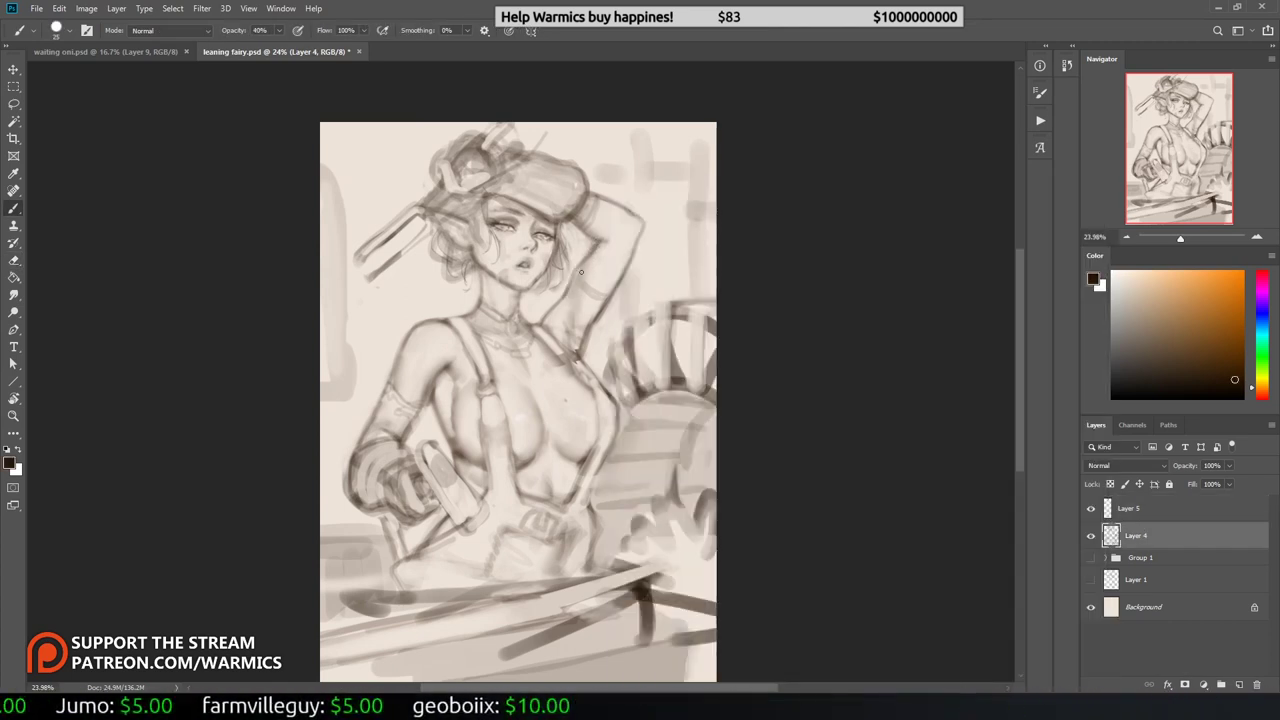
Step: Flip the canvas back and forth repeatedly to check the figure
{"action": "key", "text": "h"}
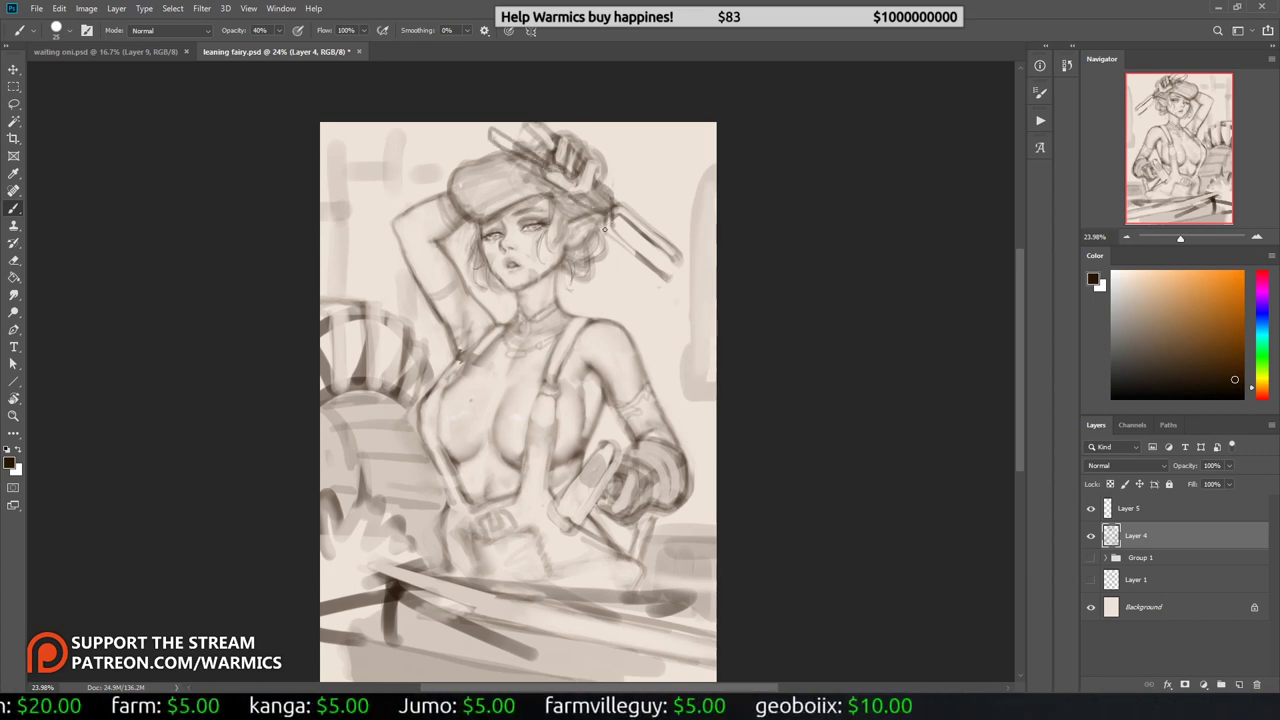
{"action": "key", "text": "l"}
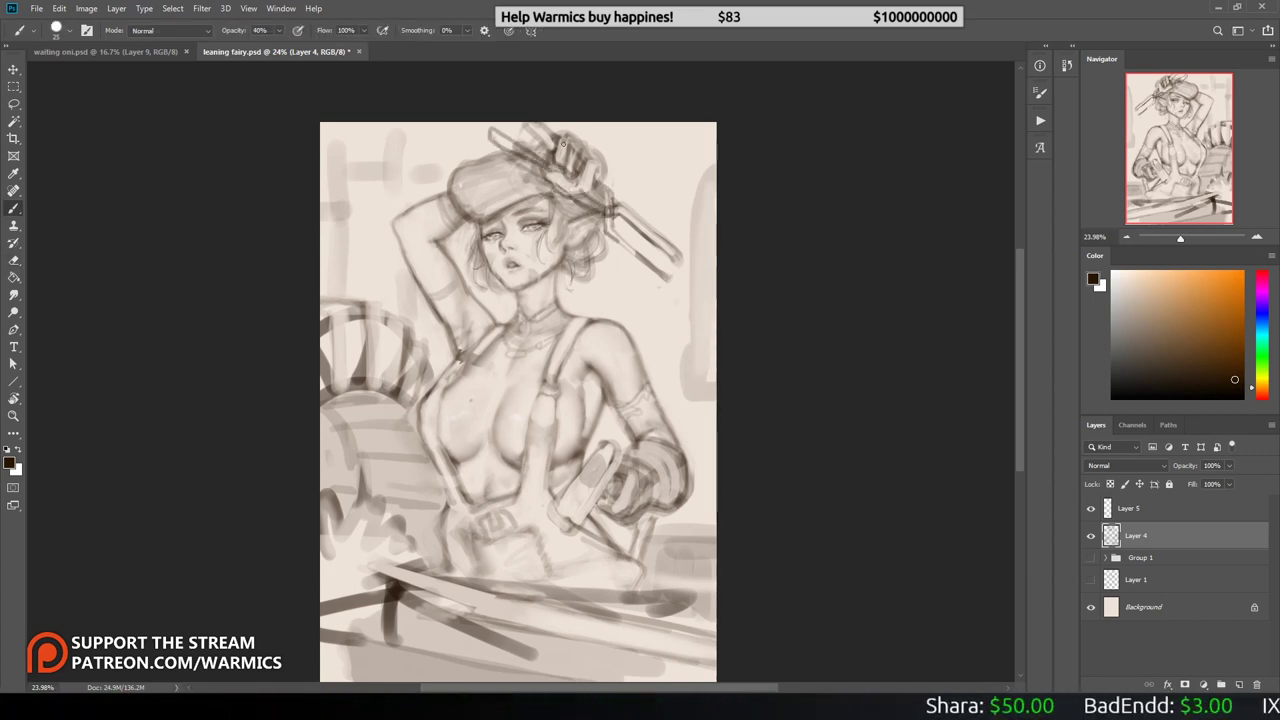
{"action": "key", "text": "h"}
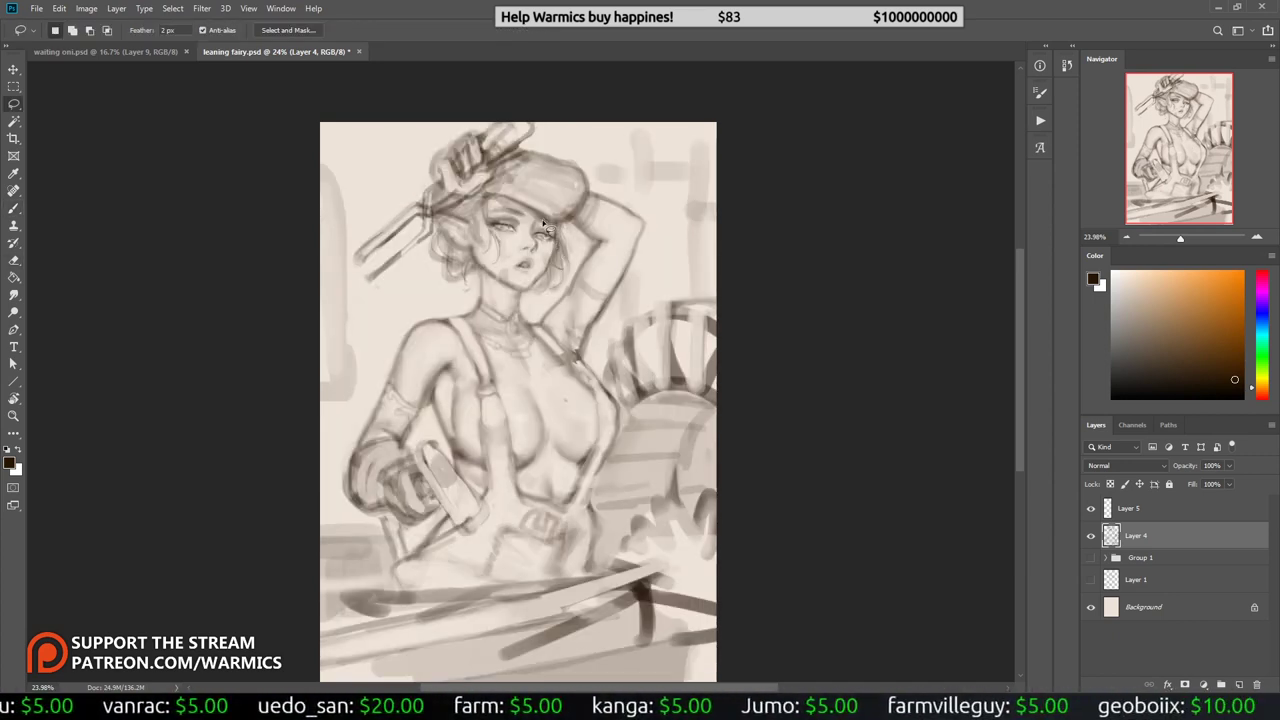
{"action": "key", "text": "e"}
{"action": "key", "text": "h"}
{"action": "key", "text": "h"}
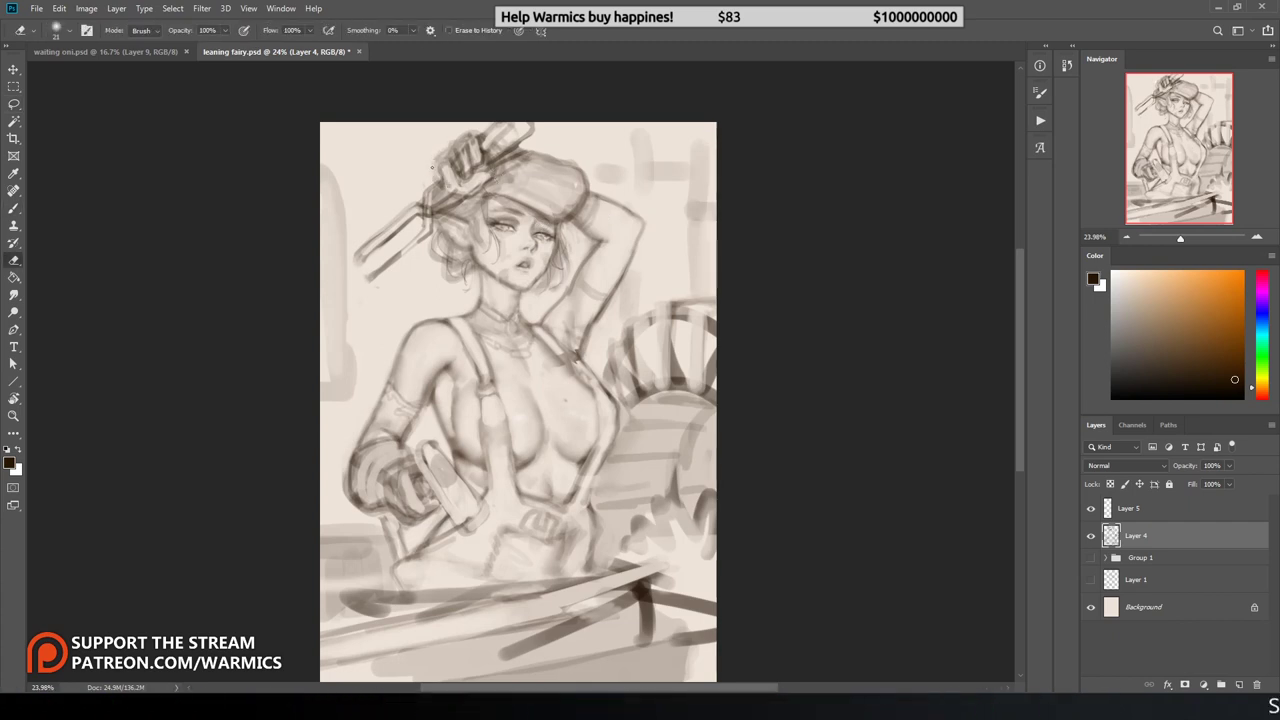
{"action": "key", "text": "h"}
{"action": "key", "text": "b"}
{"action": "key", "text": "h"}
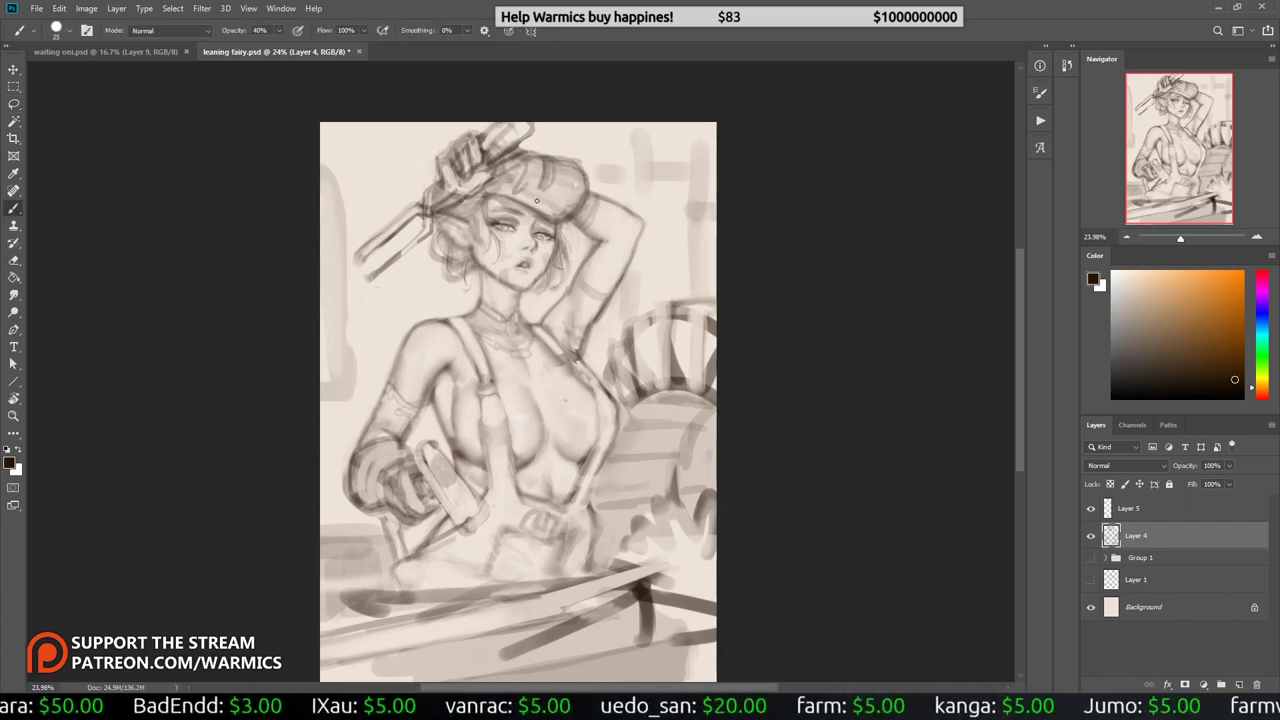
{"action": "key", "text": "e"}
{"action": "key", "text": "h"}
{"action": "key", "text": "h"}
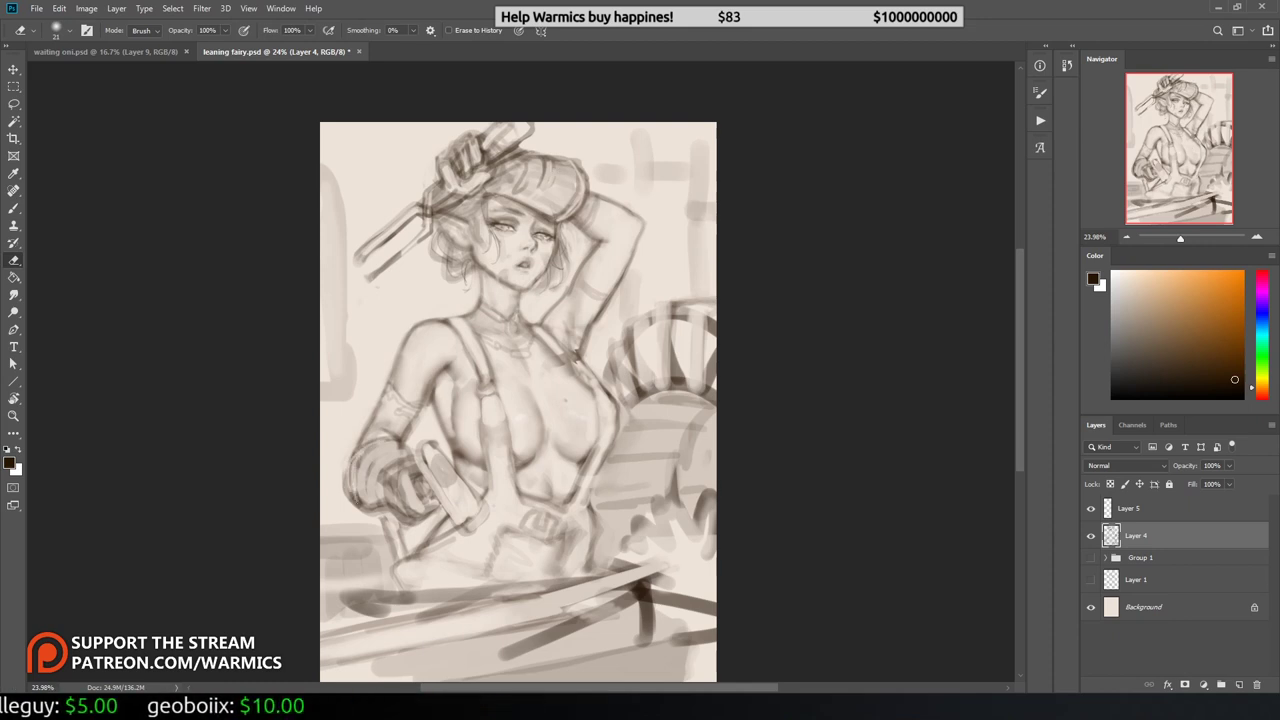
{"action": "key", "text": "h"}
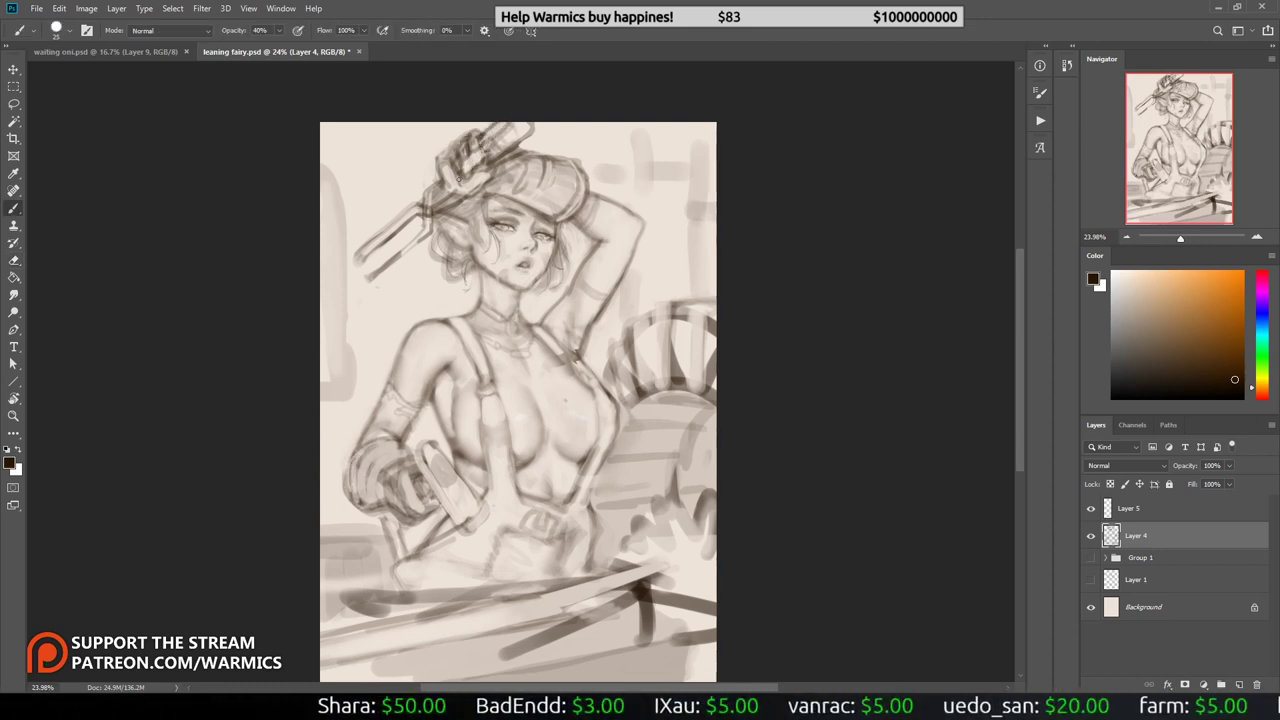
Step: Sketch trial strokes on the hat, then remove them
{"action": "key", "text": "h"}
{"action": "key", "text": "b"}
{"action": "mouse_move", "coordinate": [470, 150]}
{"action": "left_mouse_down"}
{"action": "mouse_move", "coordinate": [490, 175]}
{"action": "mouse_move", "coordinate": [460, 185]}
{"action": "left_mouse_up"}
{"action": "key", "text": "e"}
{"action": "key", "text": "b"}
{"action": "key", "text": "h"}
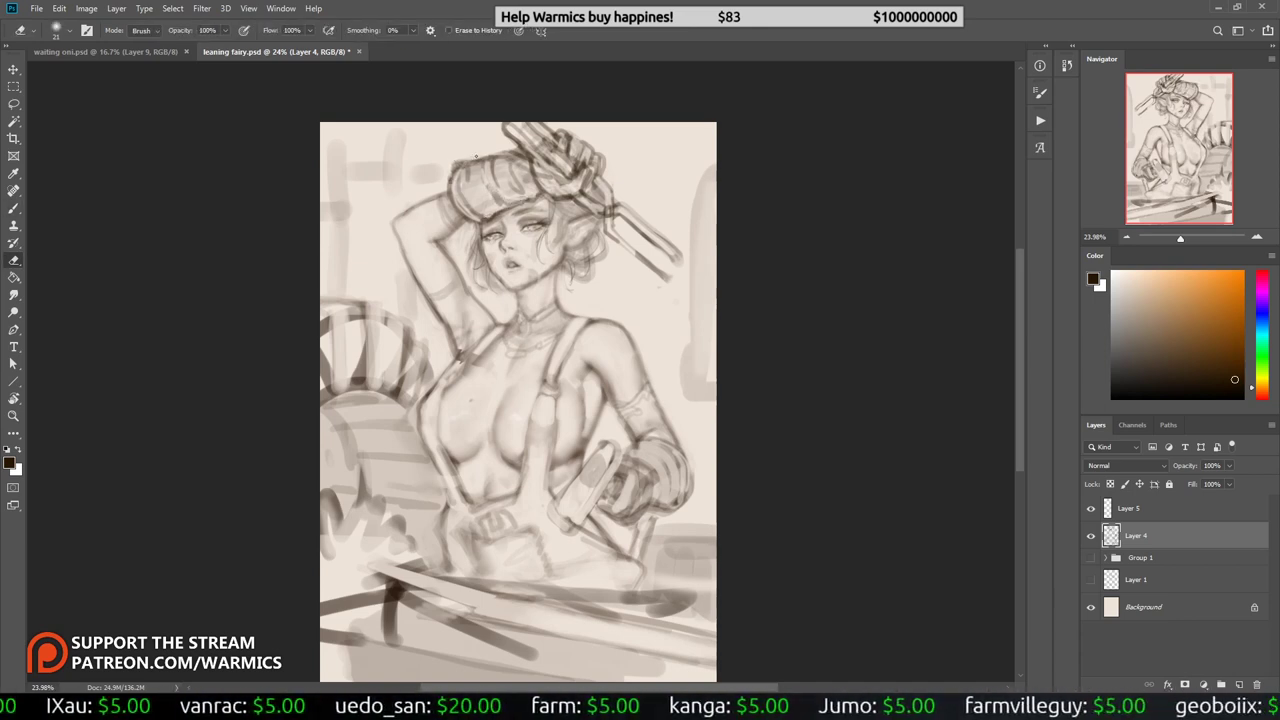
Step: Set up the 38% smudge tool and a larger eraser size while checking the mirrored canvas
{"action": "key", "text": "e"}
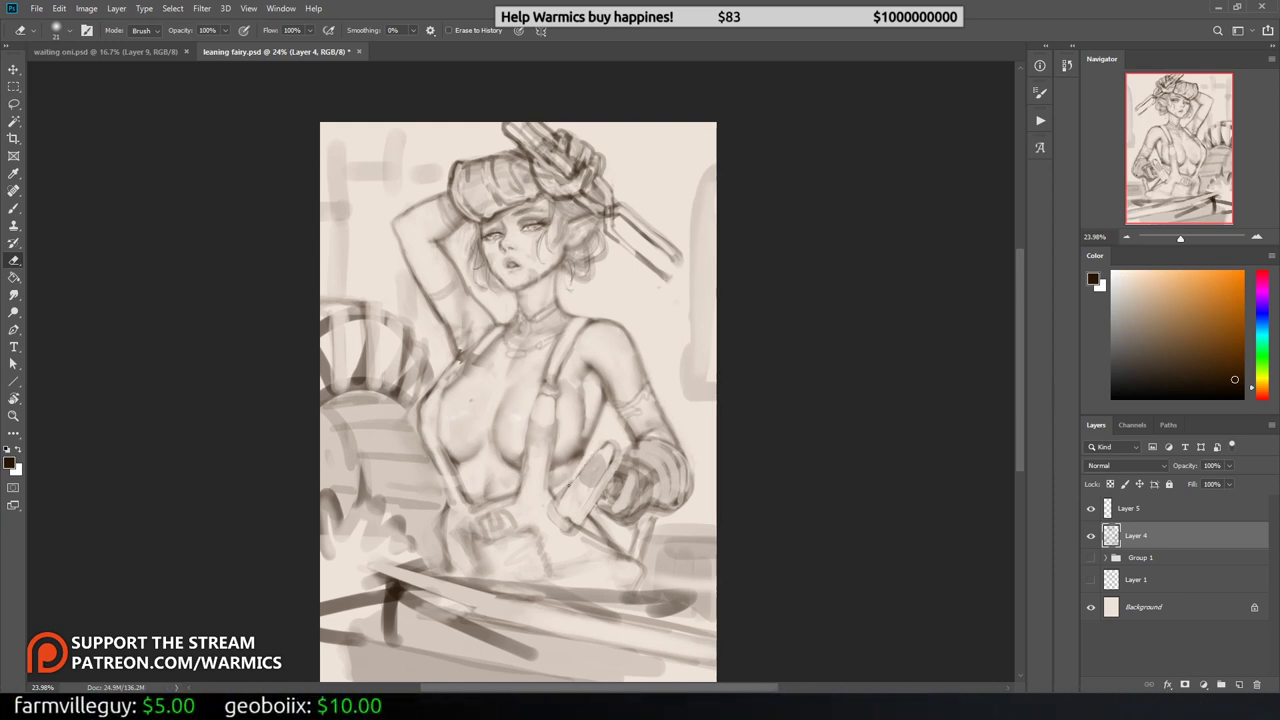
{"action": "key", "text": "b"}
{"action": "key", "text": "h"}
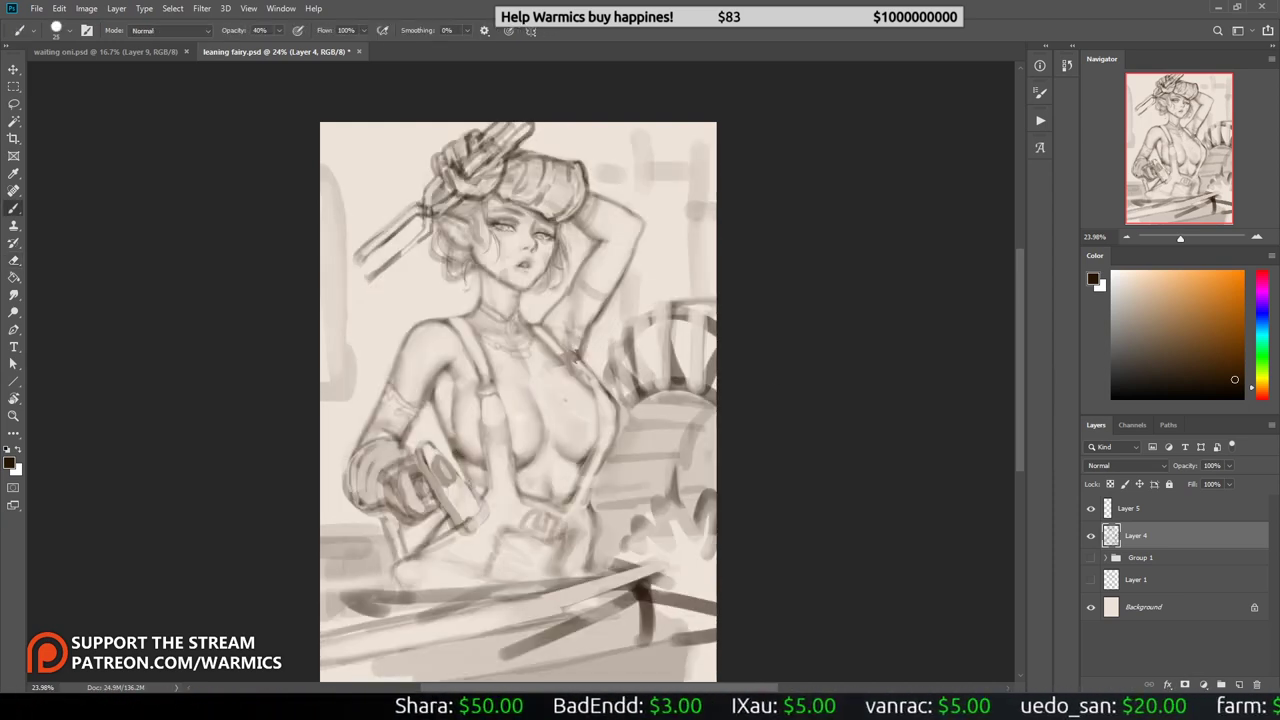
{"action": "key", "text": "e"}
{"action": "key", "text": "r"}
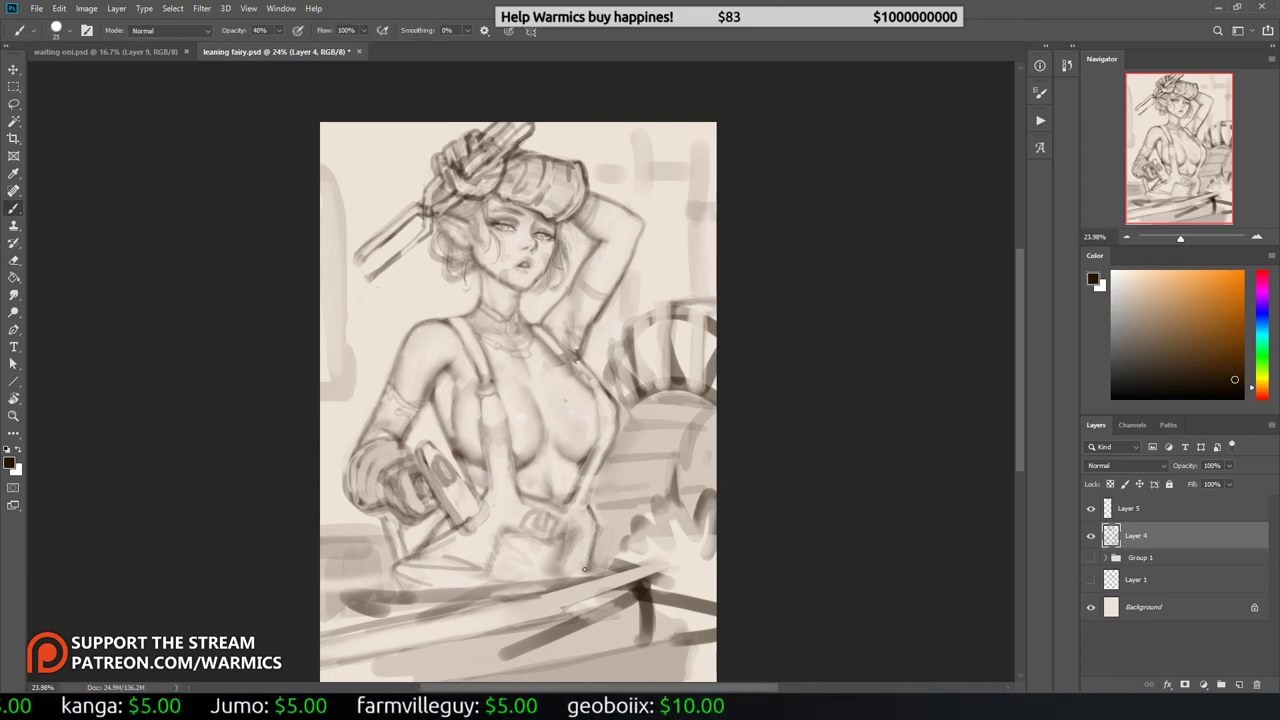
{"action": "key", "text": "h"}
{"action": "key", "text": "e"}
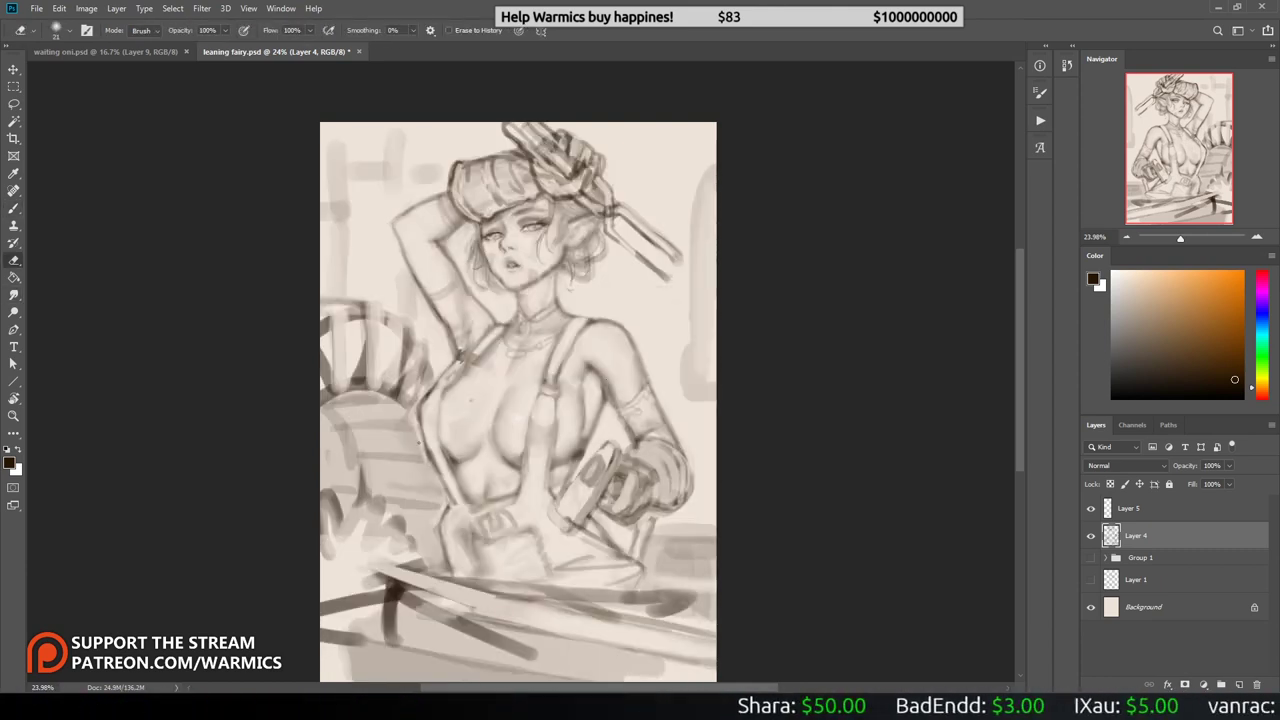
{"action": "right_click", "coordinate": [516, 424]}
{"action": "double_click", "coordinate": [560, 337]}
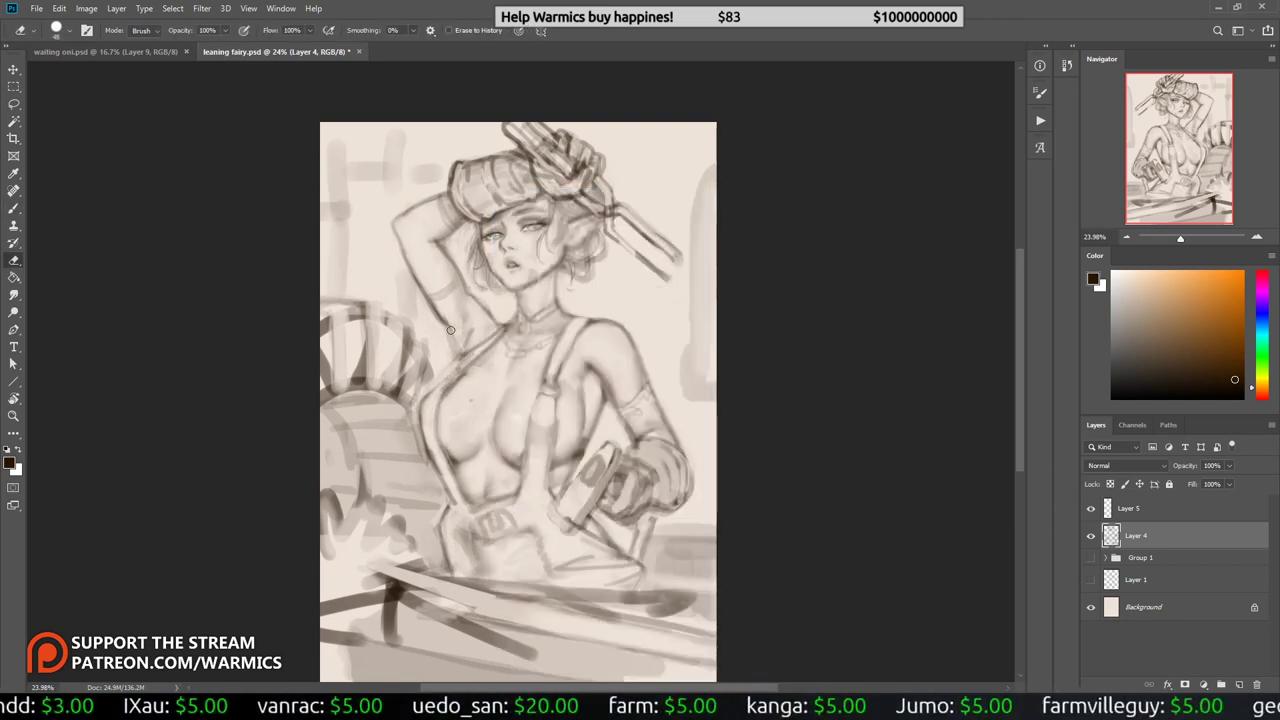
{"action": "key", "text": "h"}
{"action": "key", "text": "b"}
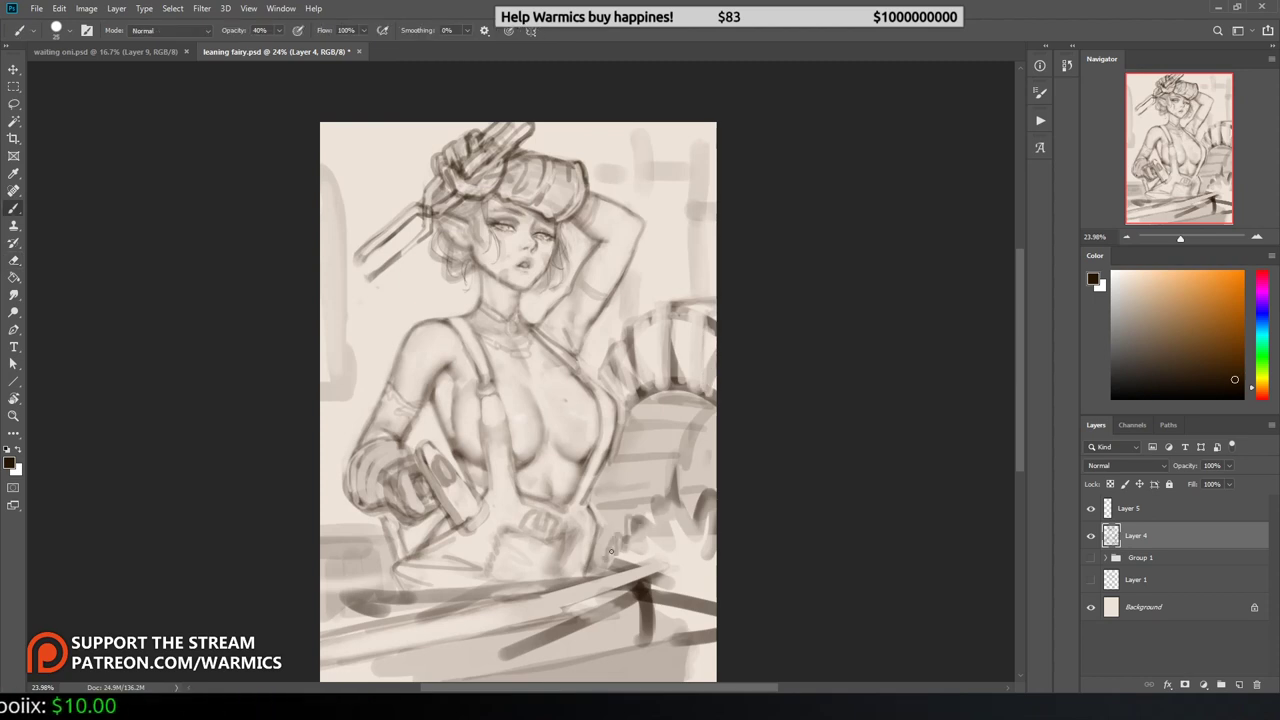
Step: Add a dark stroke beside the right stripes and smudge the chest and strap
{"action": "left_click_drag", "start_coordinate": [650, 400], "coordinate": [710, 490]}
{"action": "key", "text": "e"}
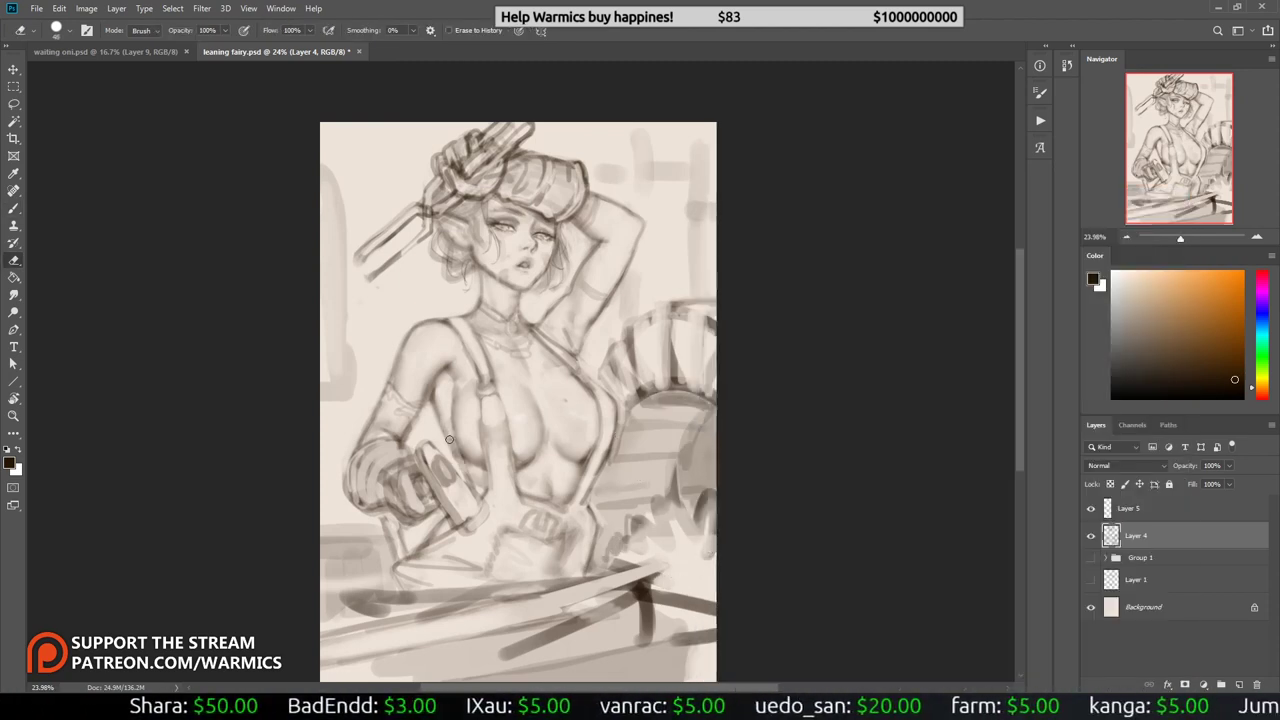
{"action": "left_click_drag", "start_coordinate": [449, 439], "coordinate": [482, 458]}
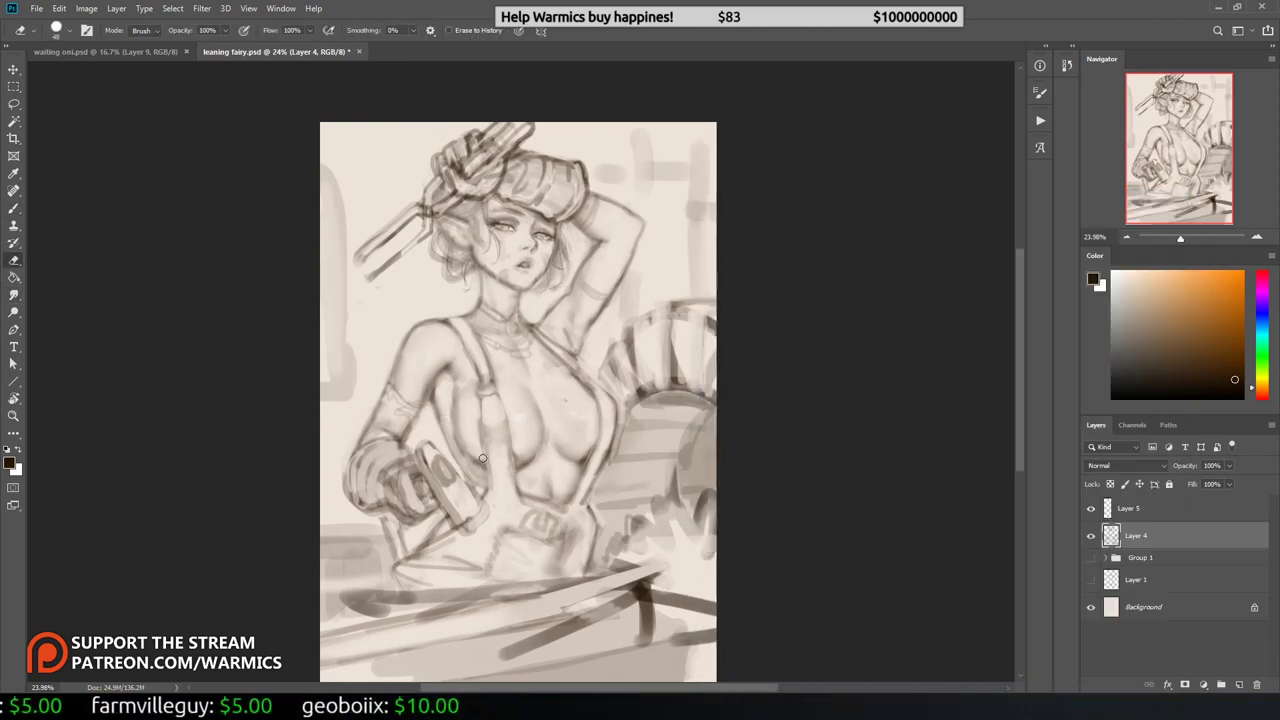
{"action": "key", "text": "r"}
{"action": "left_click_drag", "start_coordinate": [560, 375], "coordinate": [598, 404]}
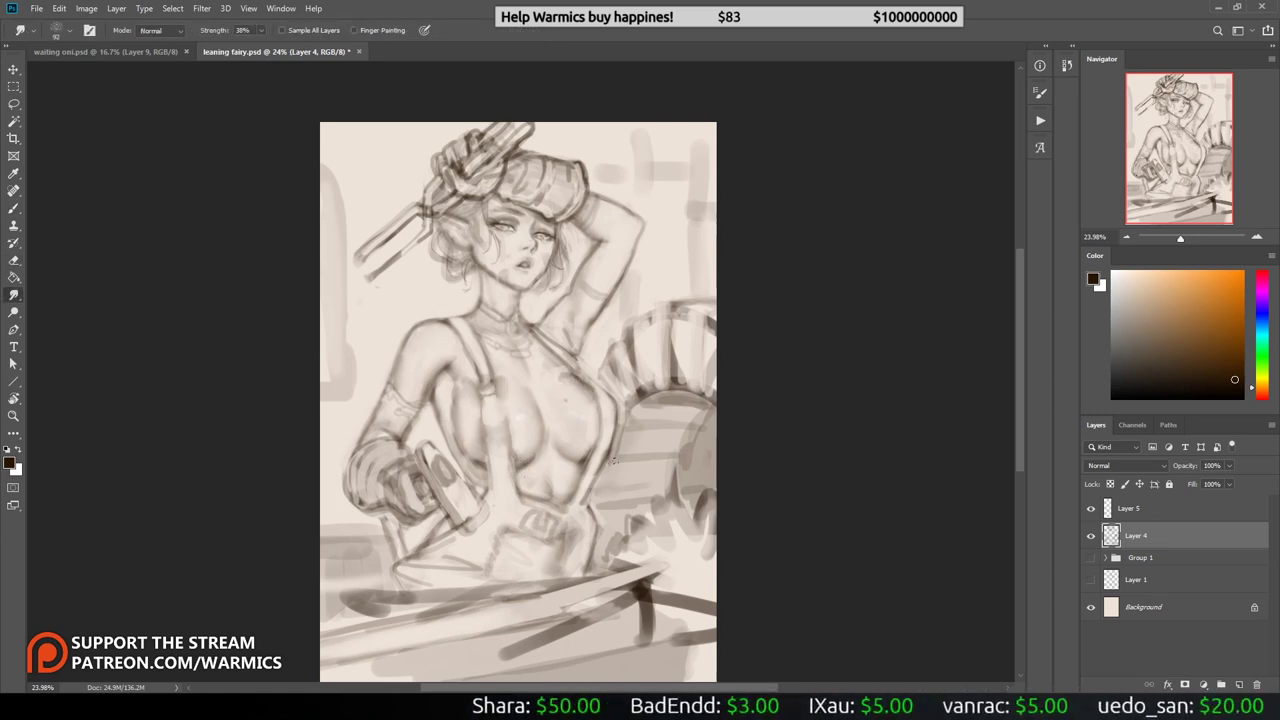
{"action": "key", "text": "h"}
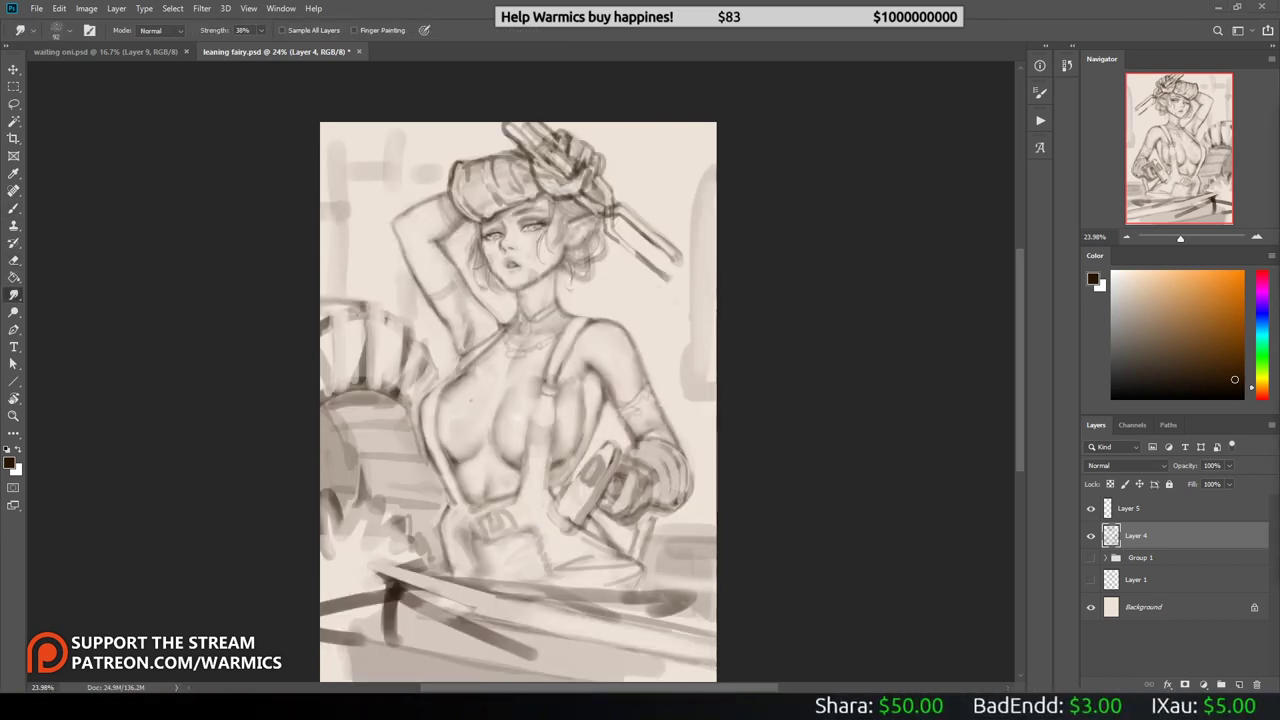
Step: Darken the lines around the hat
{"action": "key", "text": "b"}
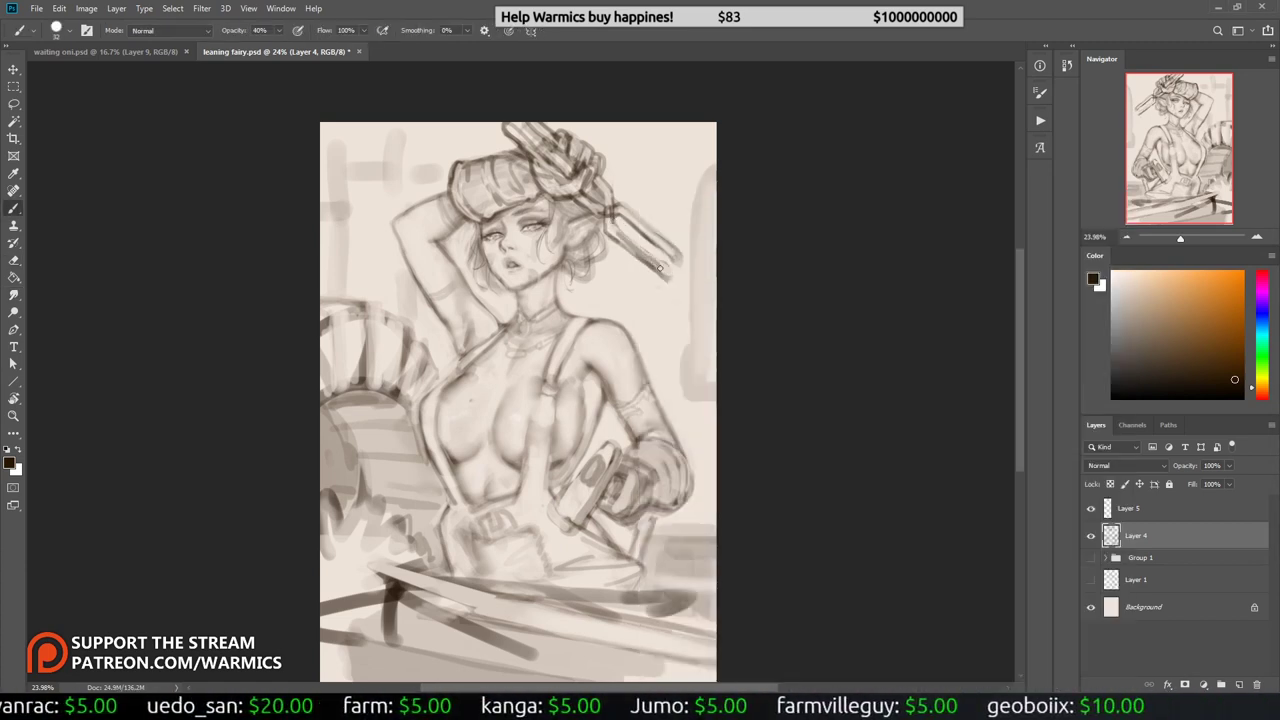
{"action": "key", "text": "e"}
{"action": "key", "text": "h"}
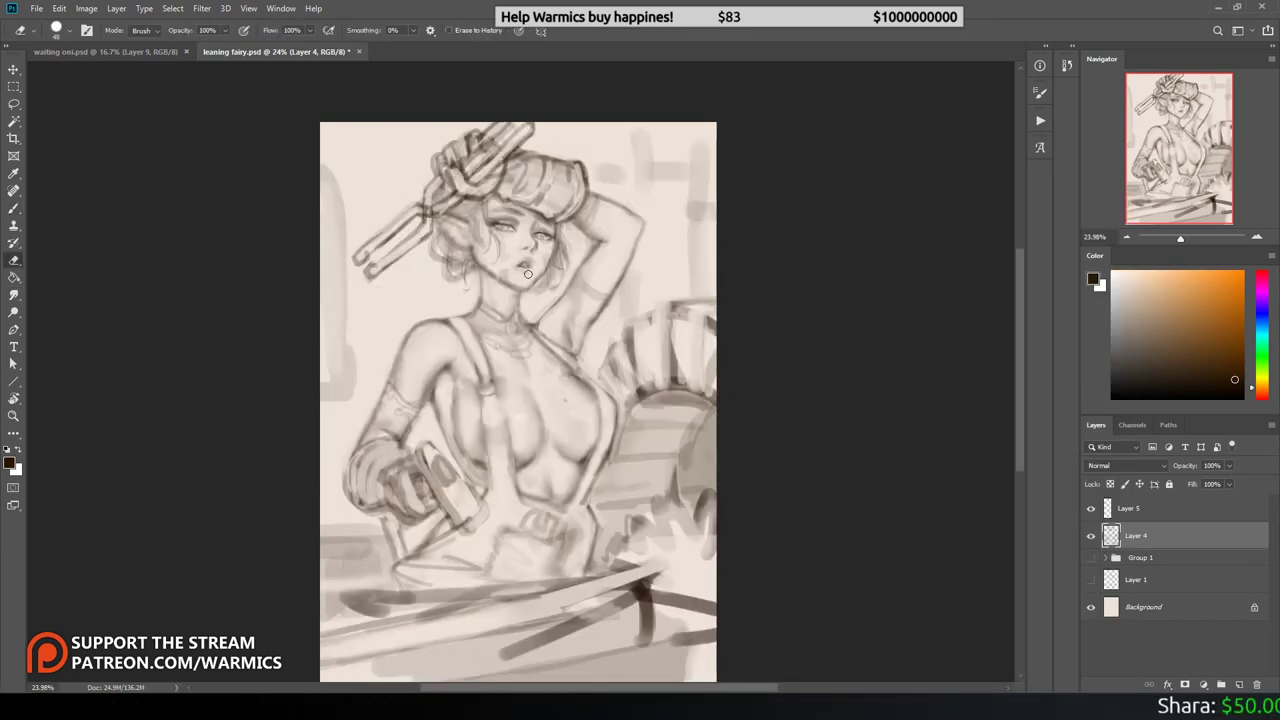
{"action": "key", "text": "b"}
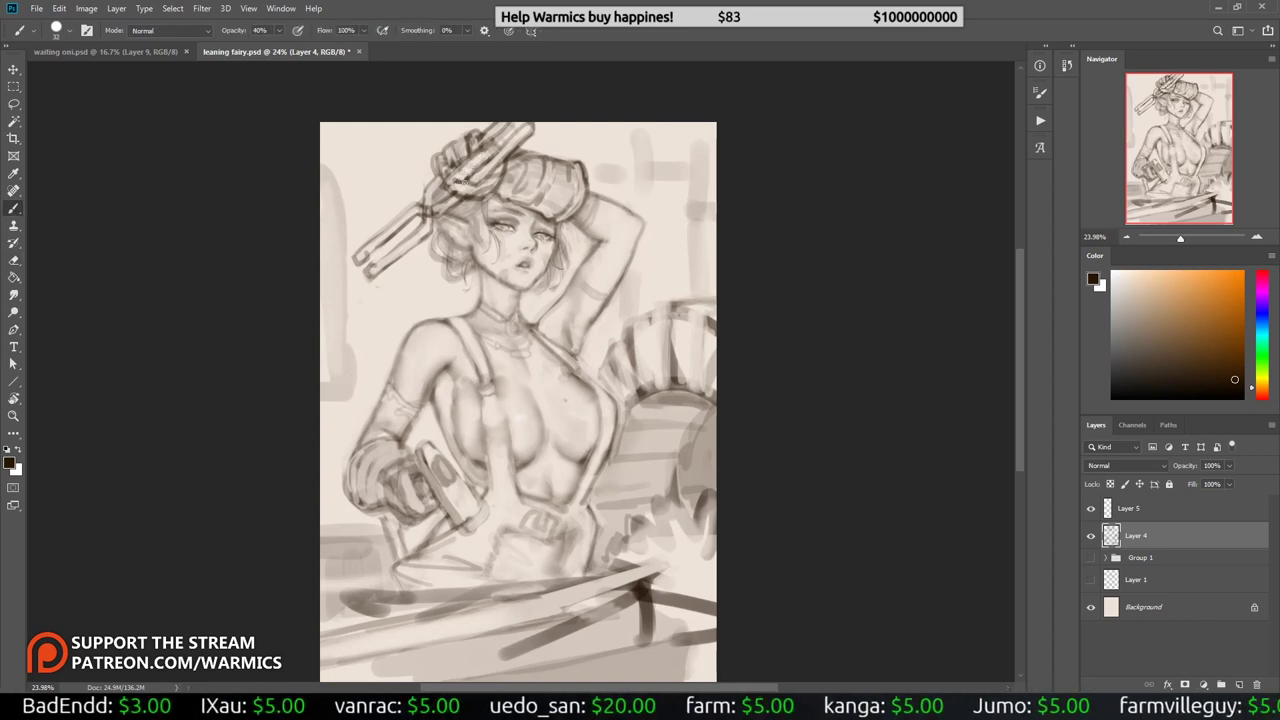
{"action": "left_click_drag", "start_coordinate": [448, 182], "coordinate": [498, 204]}
{"action": "key", "text": "e"}
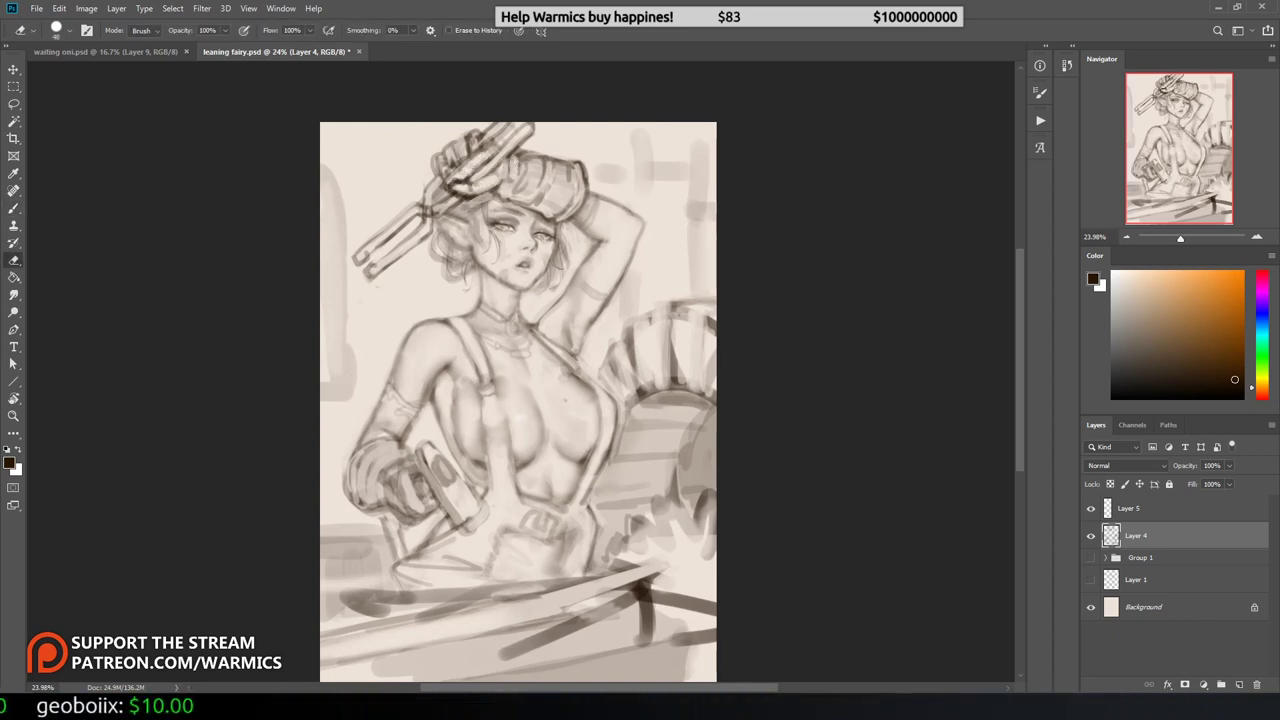
{"action": "key", "text": "b"}
{"action": "key", "text": "h"}
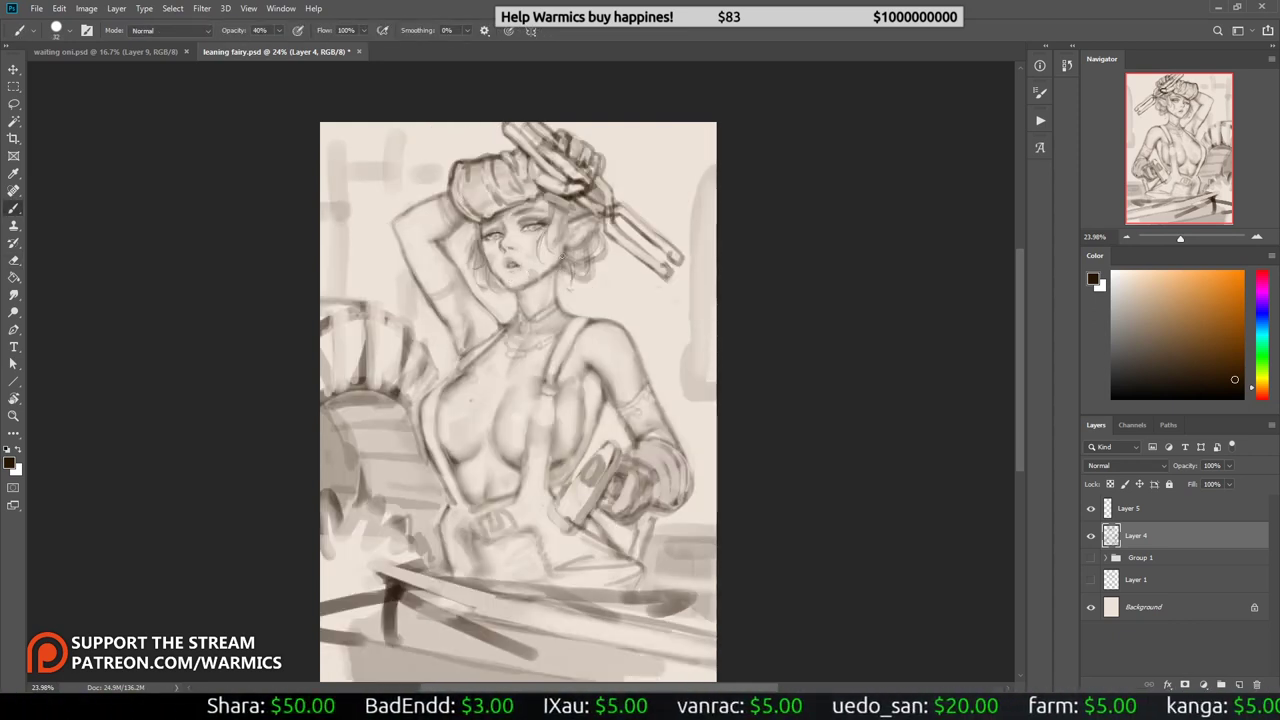
Step: Lasso the face and nudge it slightly with a free transform
{"action": "key", "text": "l"}
{"action": "left_click_drag", "start_coordinate": [505, 212], "coordinate": [512, 218]}
{"action": "key", "text": "ctrl+t"}
{"action": "key", "text": "Return"}
{"action": "key", "text": "ctrl+d"}
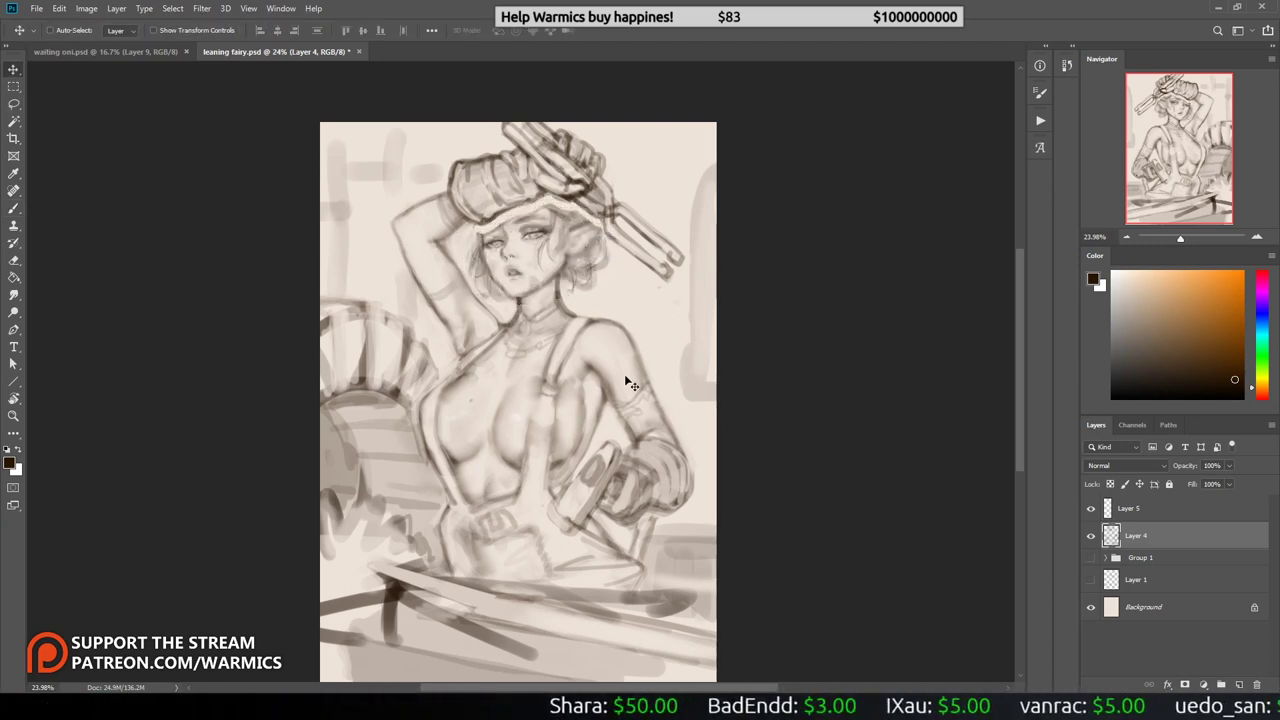
{"action": "key", "text": "e"}
{"action": "key", "text": "ctrl+shift+h"}
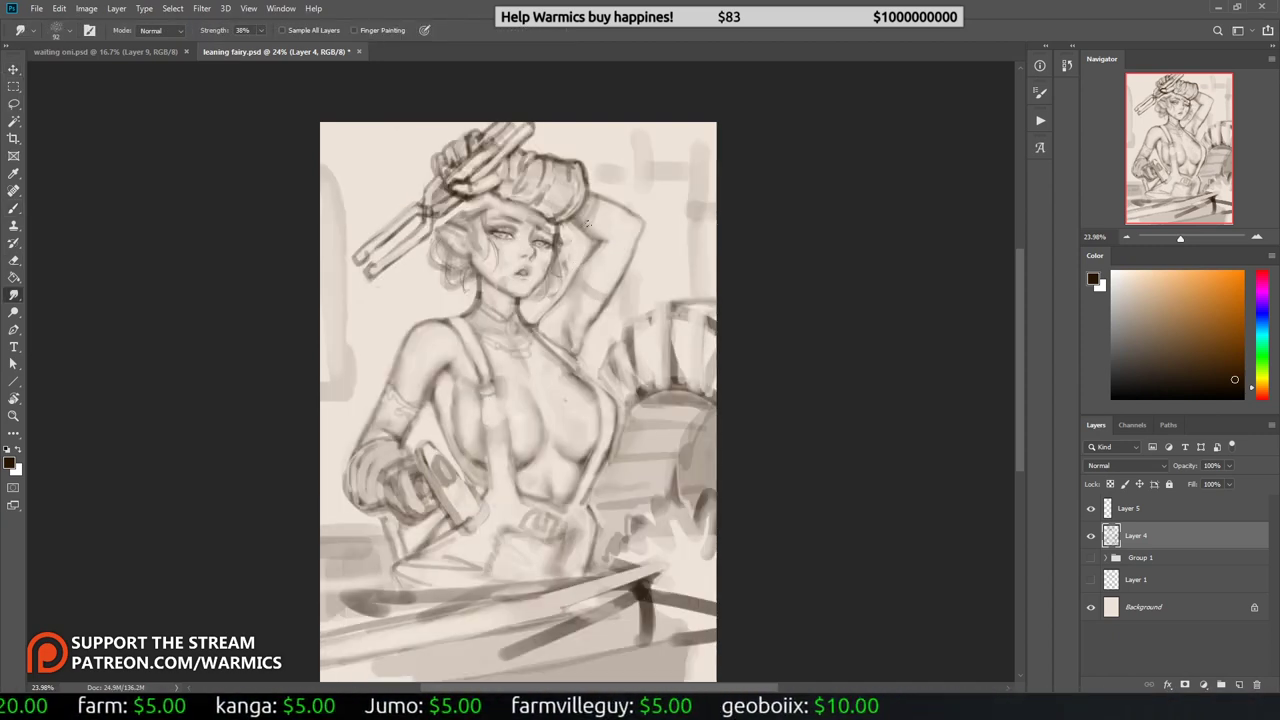
Step: Add small strokes near the hat and a short stroke beside the wrench
{"action": "key", "text": "b"}
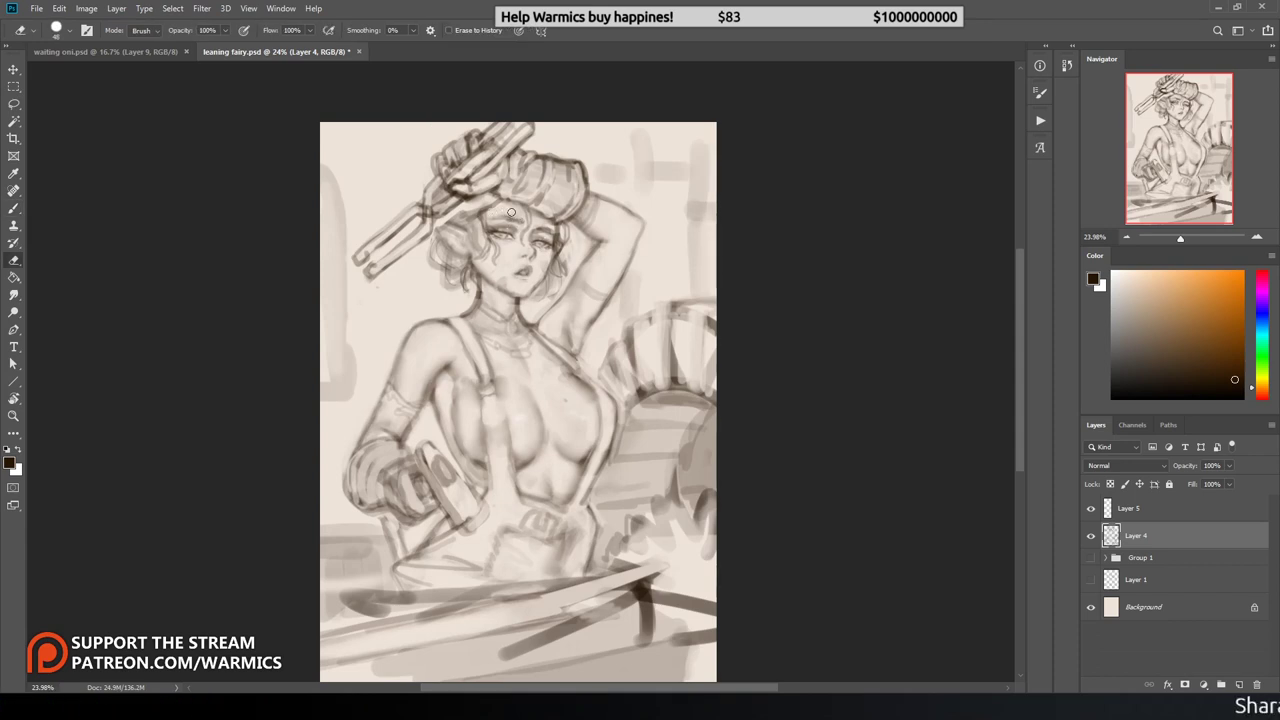
{"action": "left_click_drag", "start_coordinate": [464, 186], "coordinate": [438, 202]}
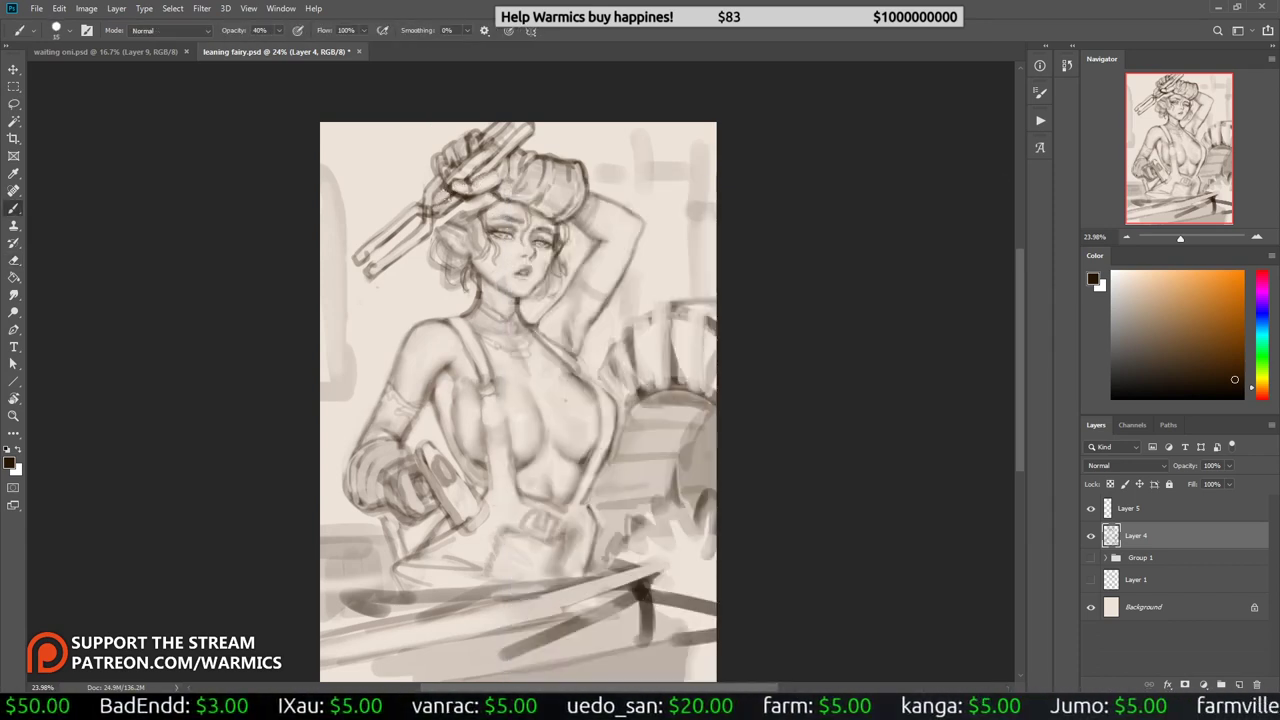
{"action": "key", "text": "h"}
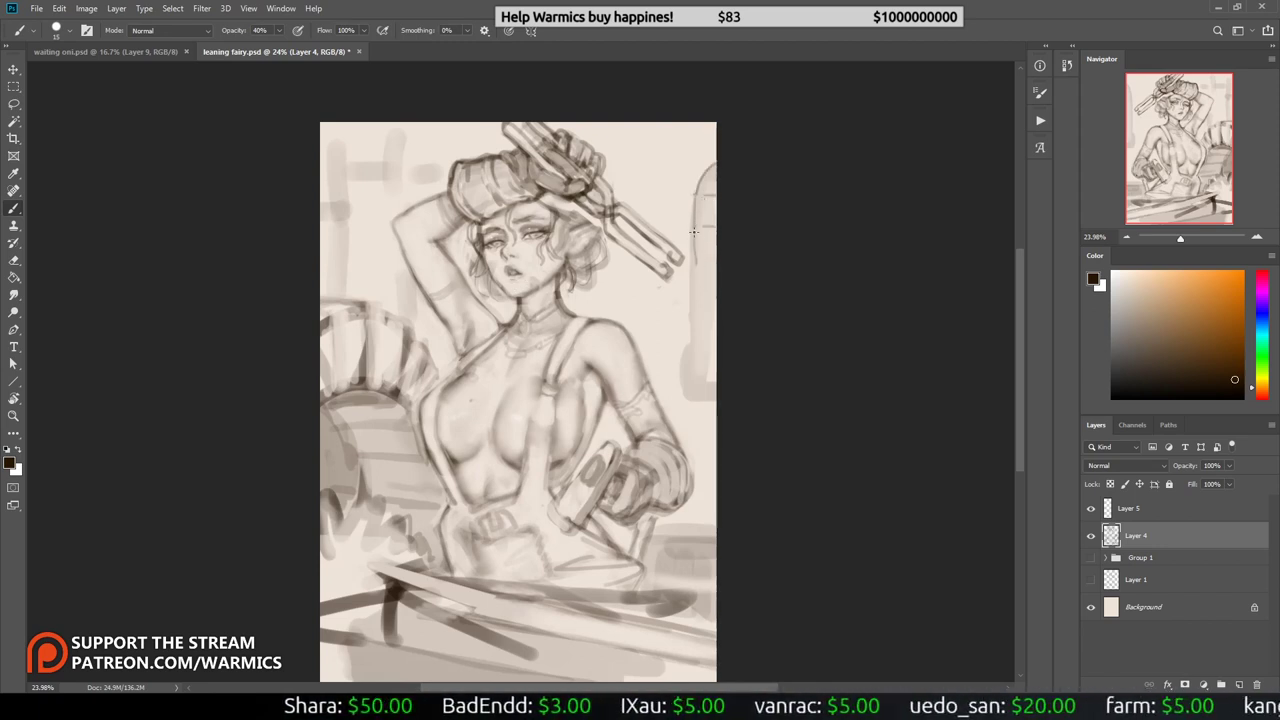
{"action": "left_click_drag", "start_coordinate": [693, 231], "coordinate": [691, 262]}
{"action": "key", "text": "e"}
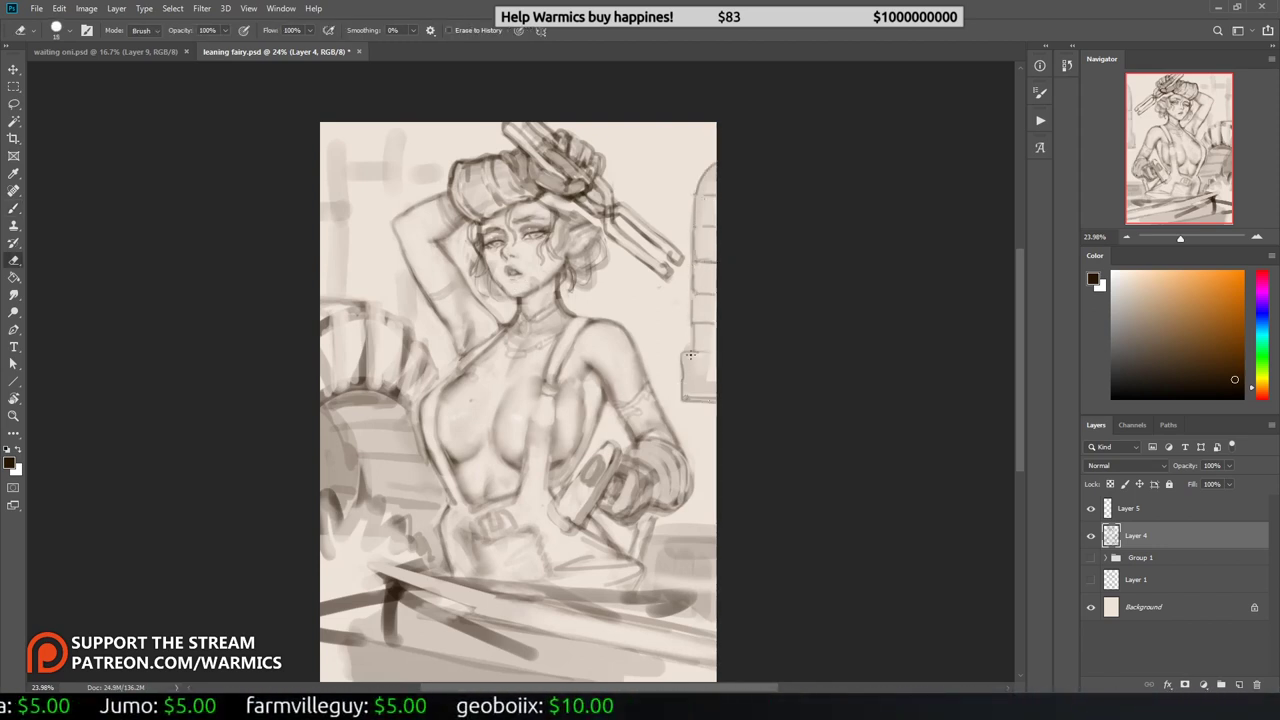
{"action": "key", "text": "h"}
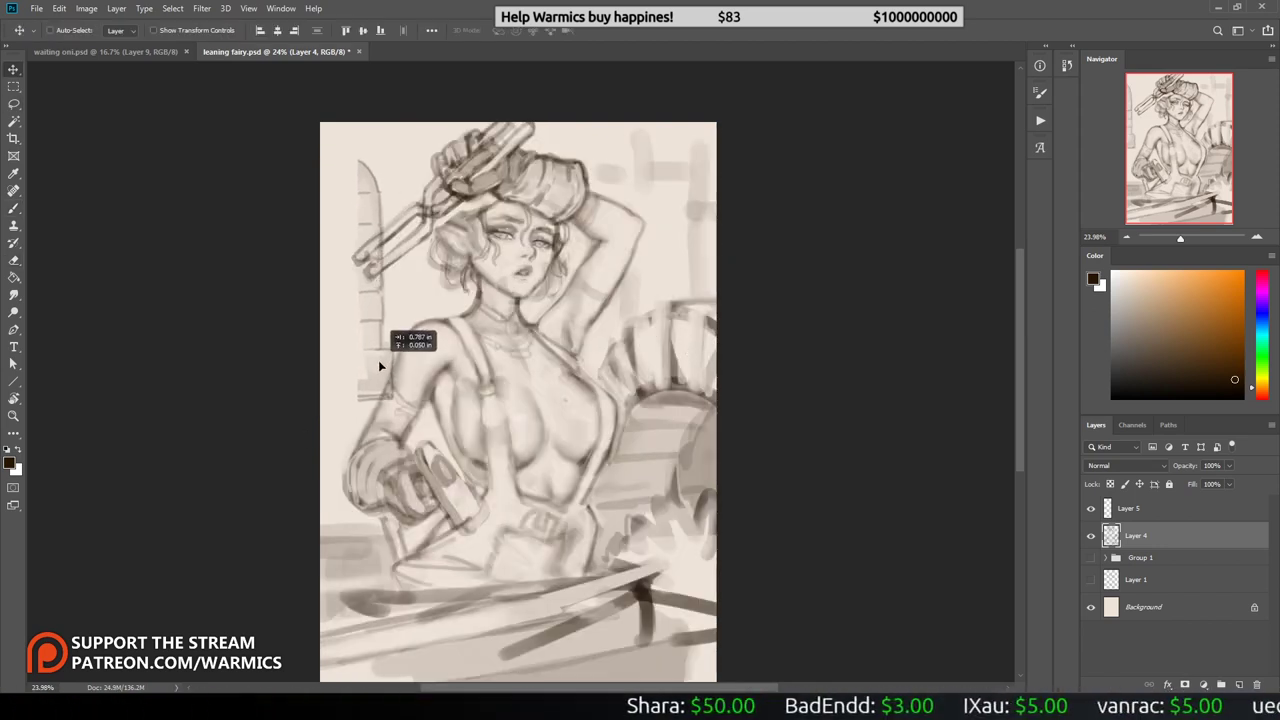
Step: Draw the window's vertical frame lines, arched top and ledge with the 40% brush
{"action": "right_click", "coordinate": [410, 190]}
{"action": "key", "text": "Escape"}
{"action": "key", "text": "b"}
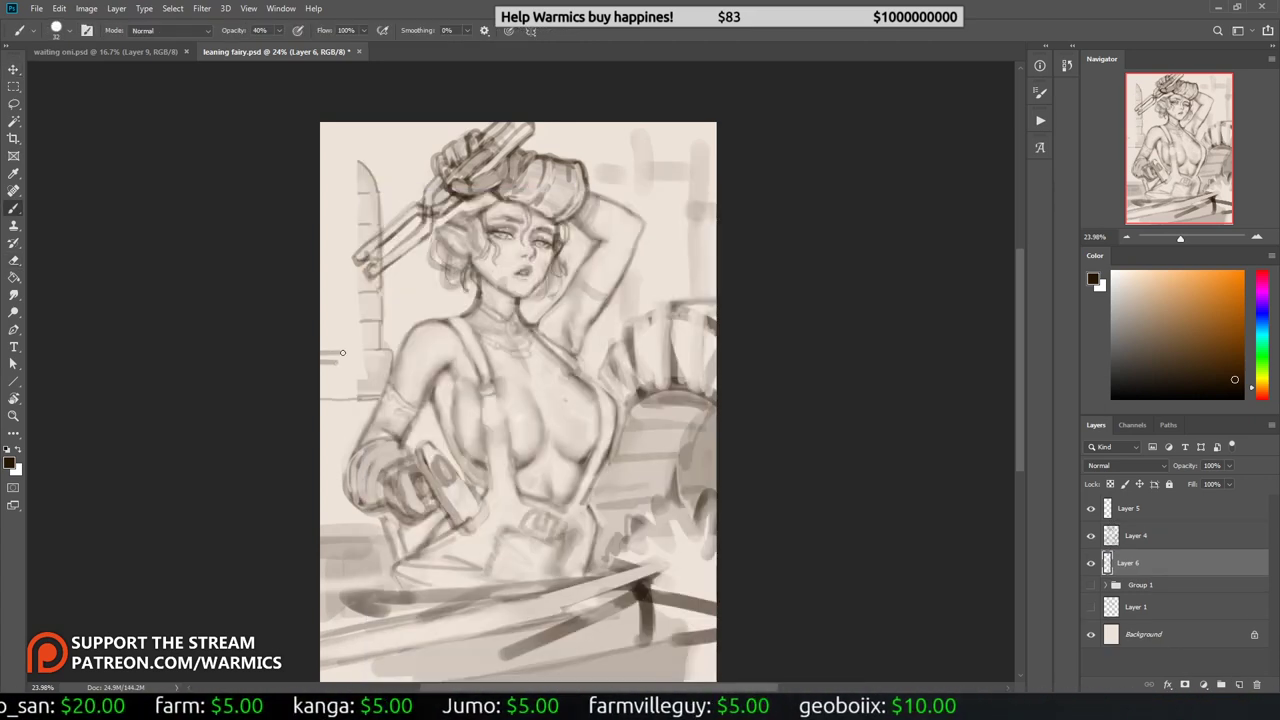
{"action": "key", "text": "ctrl+z"}
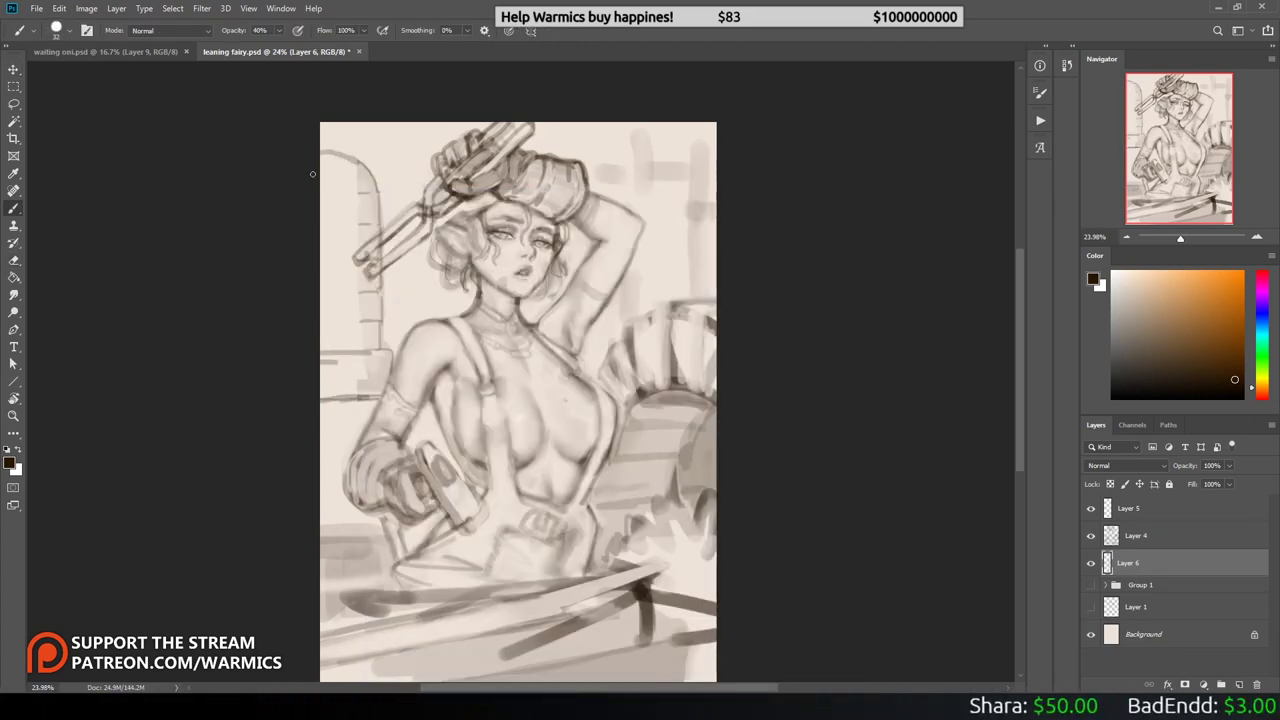
{"action": "left_click_drag", "start_coordinate": [352, 162], "coordinate": [360, 350]}
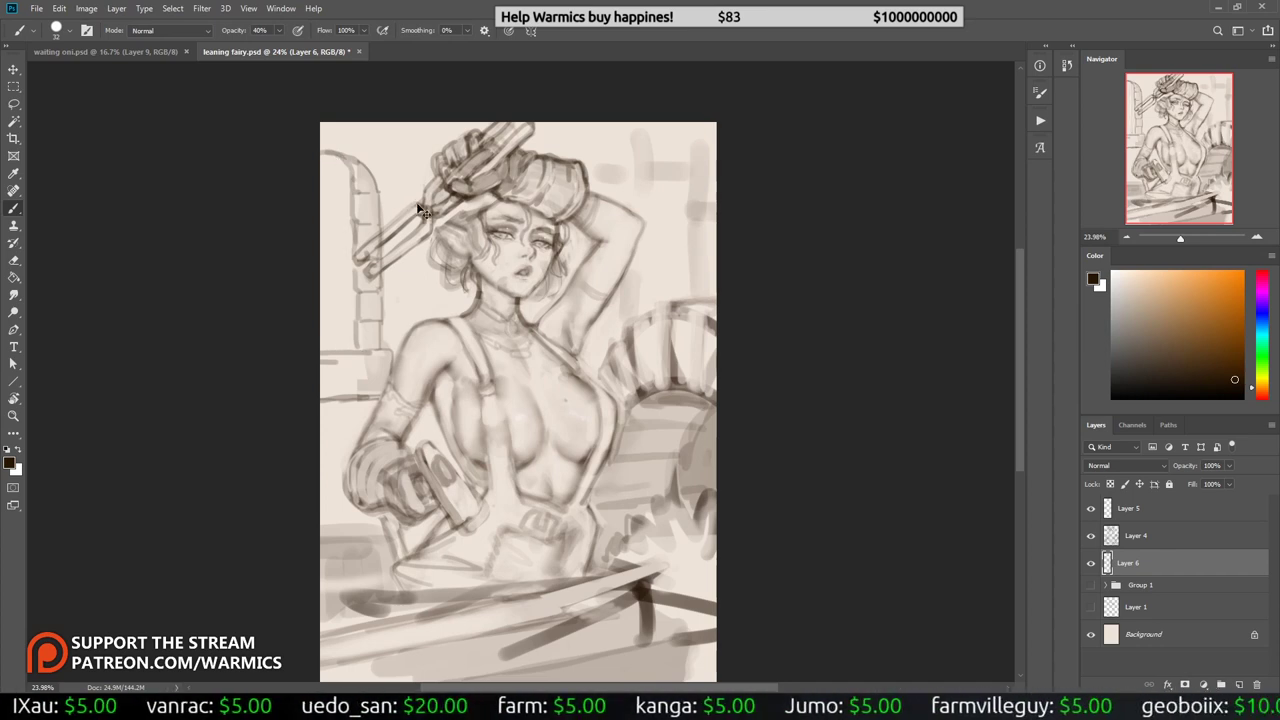
{"action": "mouse_move", "coordinate": [342, 154]}
{"action": "left_mouse_down"}
{"action": "mouse_move", "coordinate": [392, 198]}
{"action": "mouse_move", "coordinate": [400, 336]}
{"action": "left_mouse_up"}
{"action": "left_click_drag", "start_coordinate": [336, 362], "coordinate": [392, 358]}
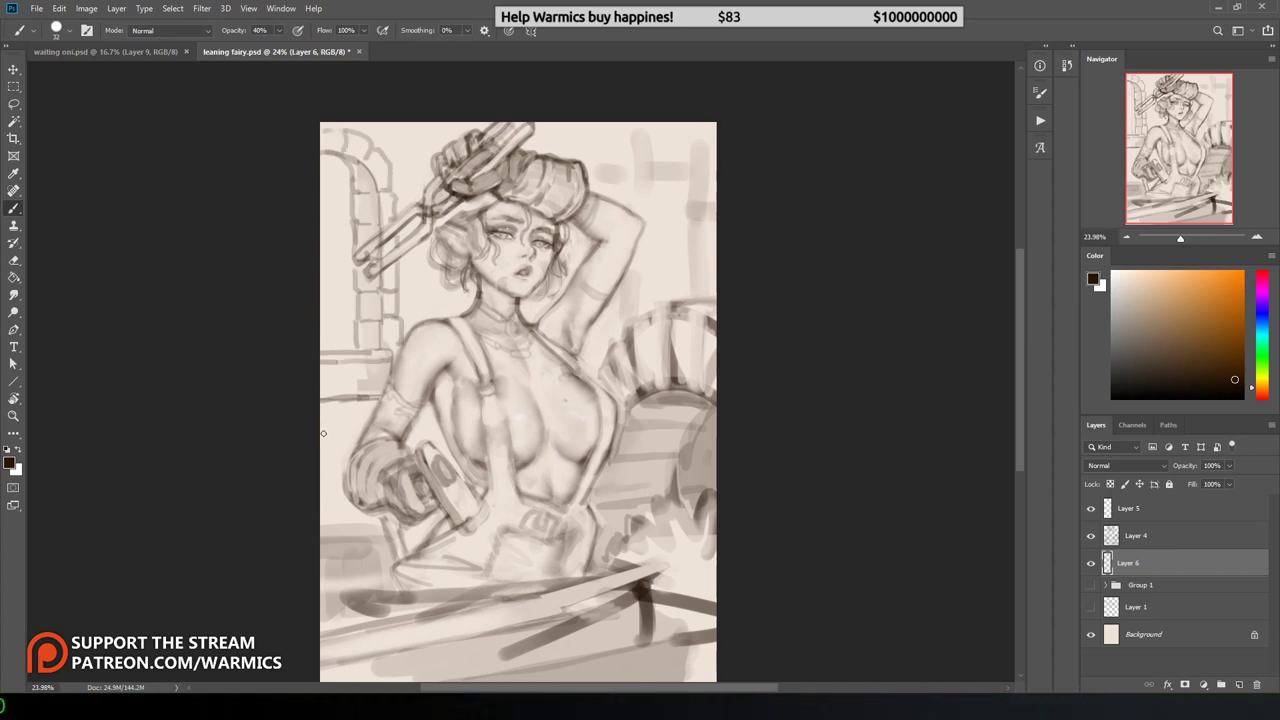
Step: Hatch shading inside the window arch on the mirrored canvas
{"action": "key", "text": "h"}
{"action": "left_click_drag", "start_coordinate": [702, 300], "coordinate": [712, 160]}
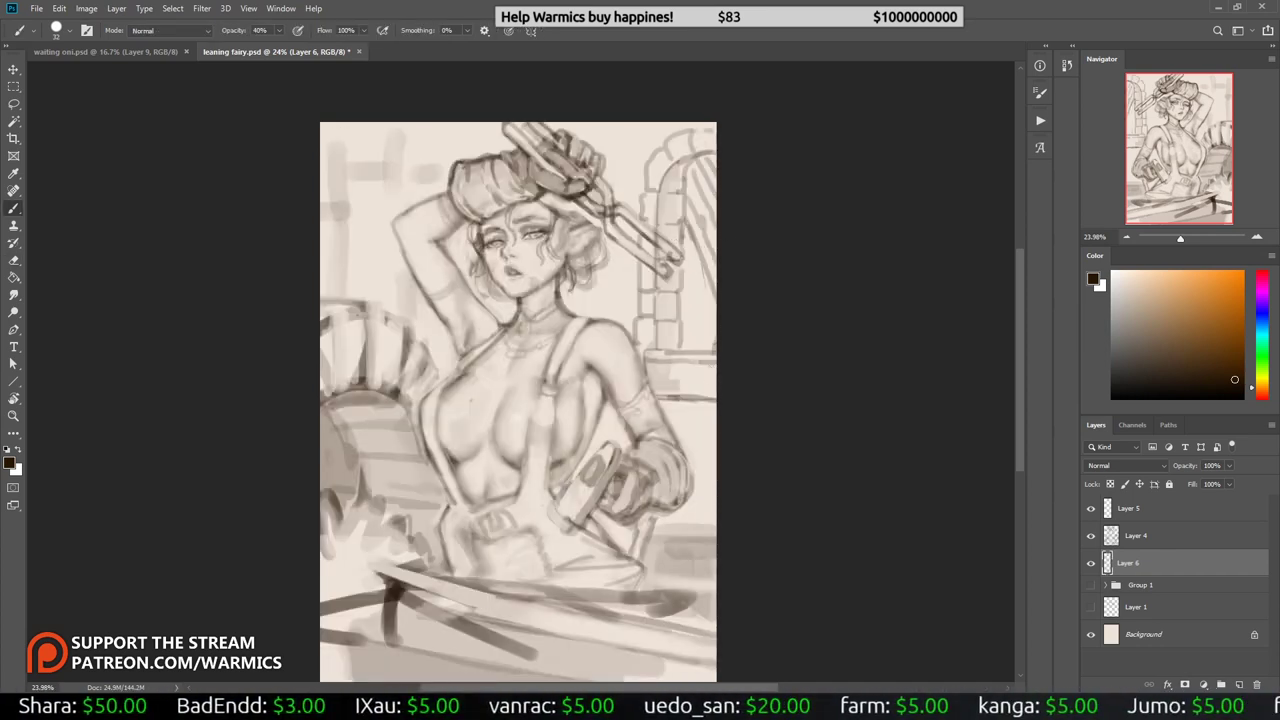
{"action": "key", "text": "e"}
{"action": "scroll", "coordinate": [710, 328], "scroll_direction": "down", "scroll_amount": 2}
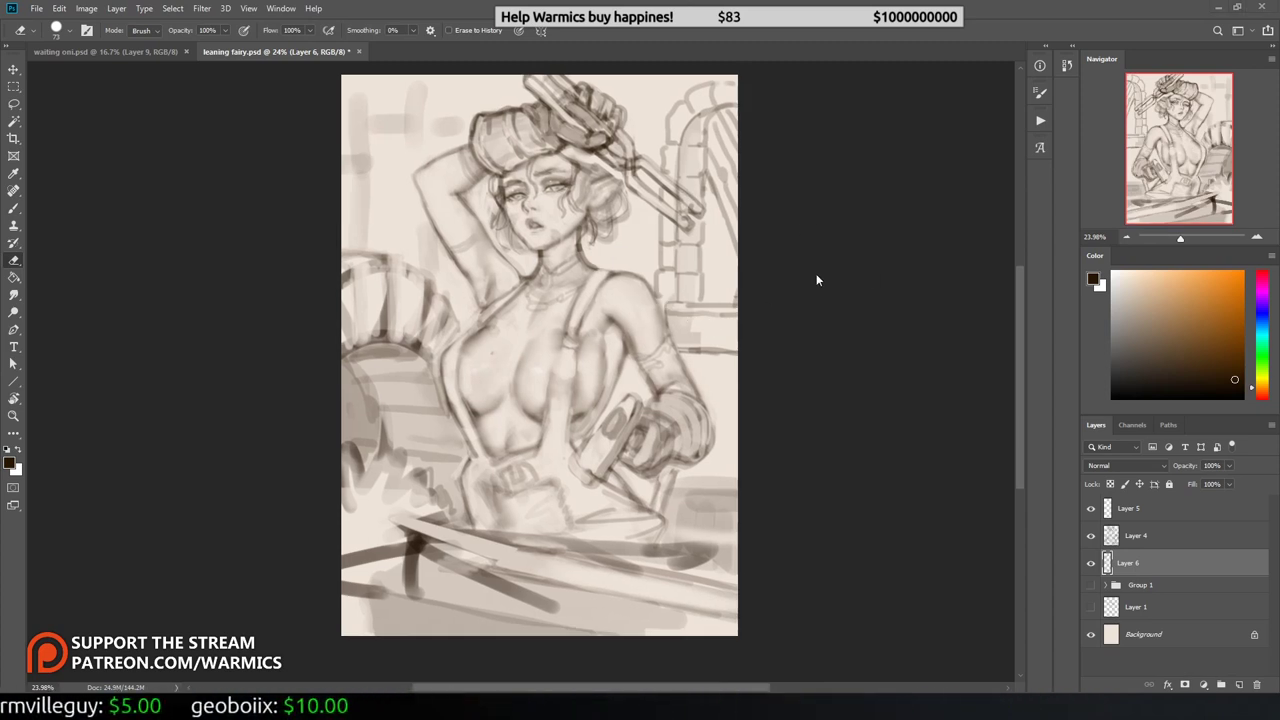
{"action": "key", "text": "b"}
Step: Draw table lines along the bottom, including a diagonal near the board
{"action": "mouse_move", "coordinate": [674, 490]}
{"action": "left_mouse_down"}
{"action": "mouse_move", "coordinate": [736, 492]}
{"action": "mouse_move", "coordinate": [689, 556]}
{"action": "left_mouse_up"}
{"action": "left_click_drag", "start_coordinate": [707, 504], "coordinate": [707, 548]}
{"action": "left_click_drag", "start_coordinate": [729, 500], "coordinate": [730, 574]}
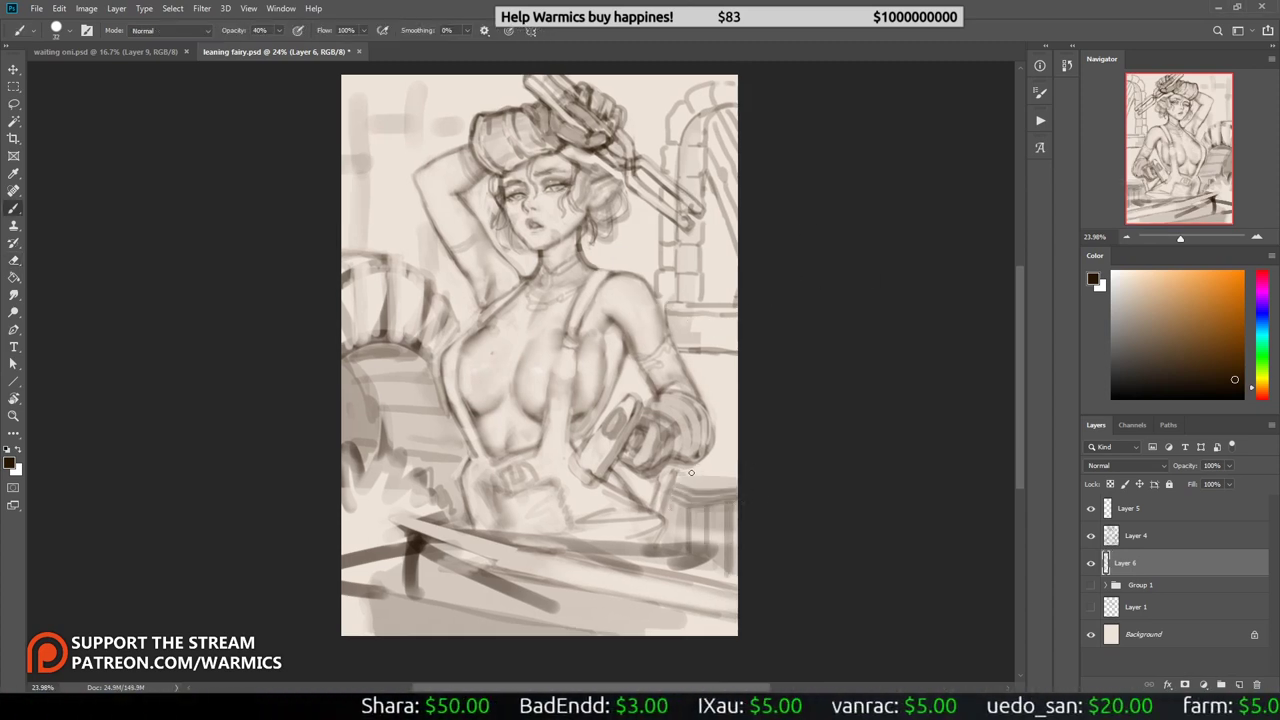
{"action": "mouse_move", "coordinate": [390, 514]}
{"action": "left_mouse_down"}
{"action": "mouse_move", "coordinate": [500, 560]}
{"action": "mouse_move", "coordinate": [736, 624]}
{"action": "mouse_move", "coordinate": [640, 634]}
{"action": "left_mouse_up"}
{"action": "left_click_drag", "start_coordinate": [630, 600], "coordinate": [362, 587]}
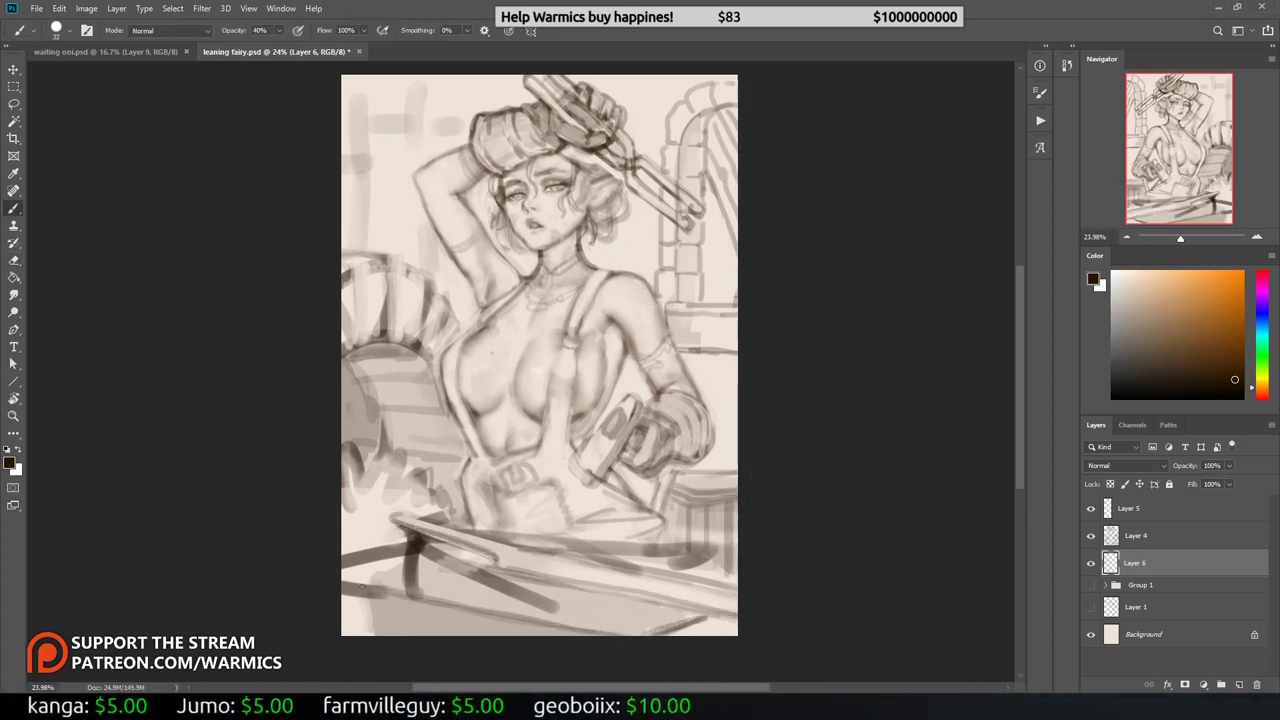
{"action": "key", "text": "ctrl+shift+h"}
Step: Merge Layer 4 down into the sketch layer below and select the top sketch layer
{"action": "key", "text": "e"}
{"action": "right_click", "coordinate": [1150, 535]}
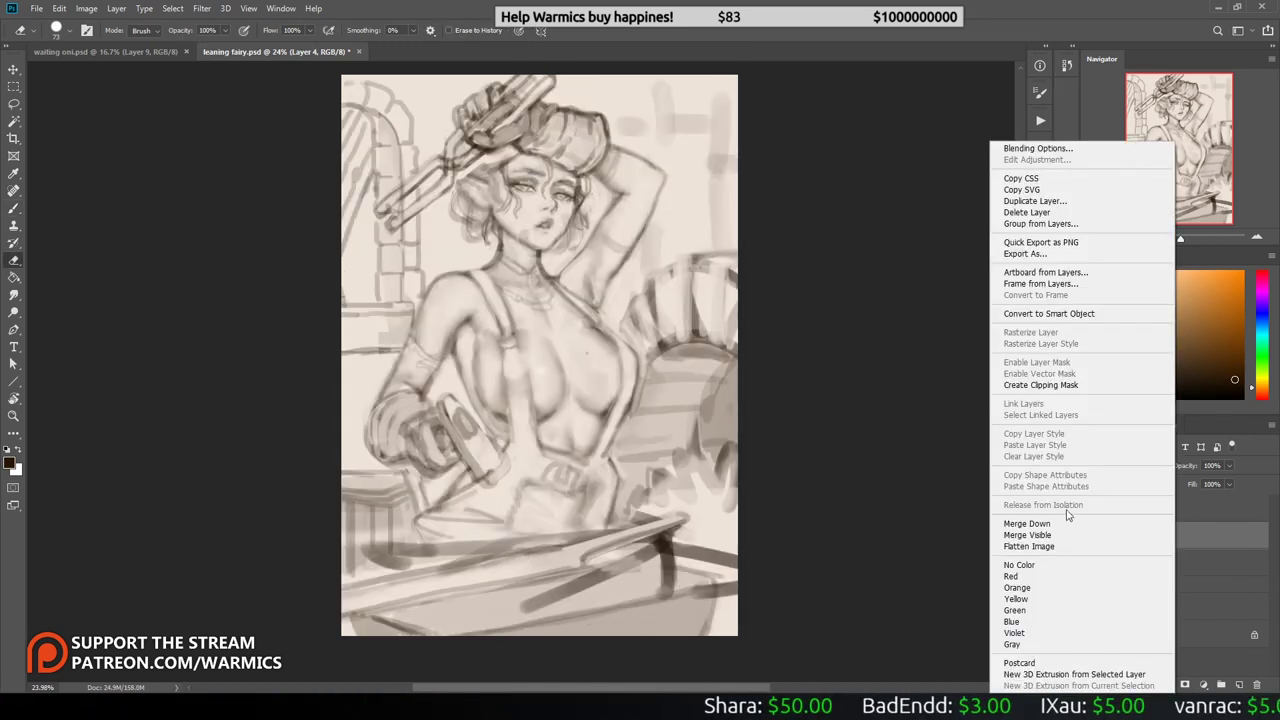
{"action": "left_click", "coordinate": [1066, 523]}
{"action": "right_click", "coordinate": [1150, 530]}
{"action": "left_click", "coordinate": [1030, 523]}
Step: Add faint pencil strokes on the torso, hand and shoulder
{"action": "key", "text": "b"}
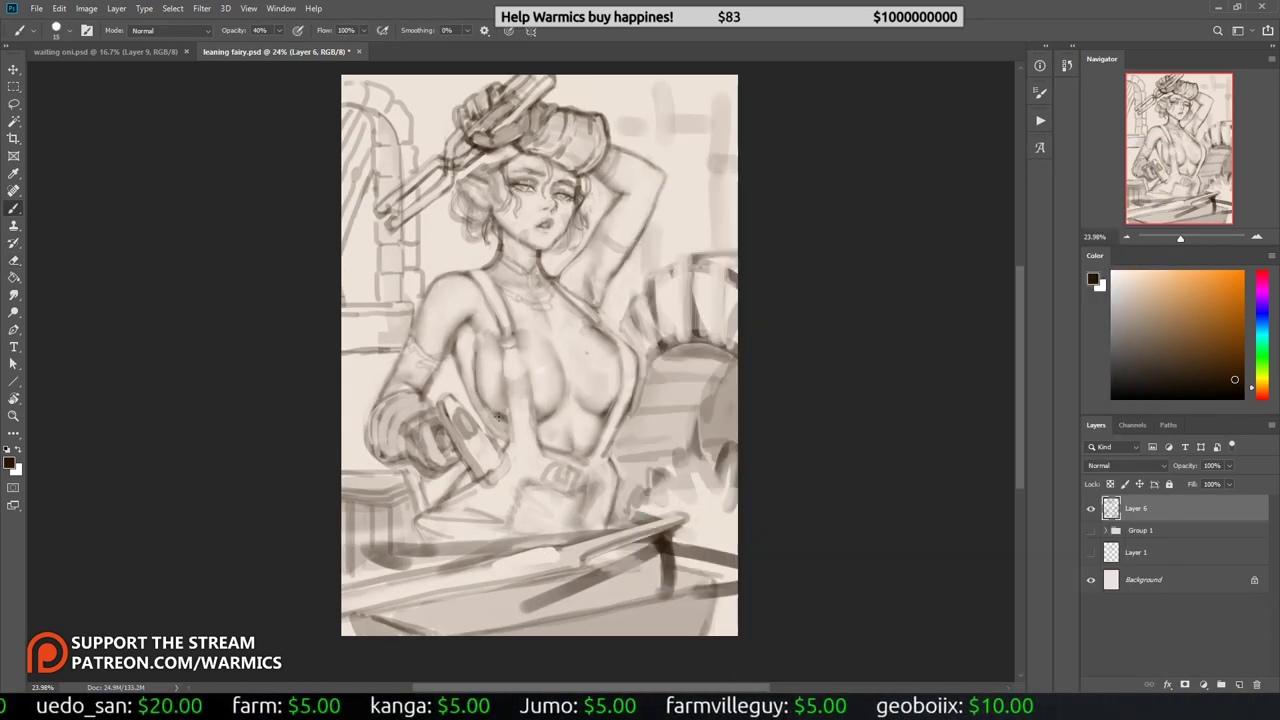
{"action": "mouse_move", "coordinate": [504, 352]}
{"action": "left_mouse_down"}
{"action": "mouse_move", "coordinate": [508, 456]}
{"action": "mouse_move", "coordinate": [450, 500]}
{"action": "left_mouse_up"}
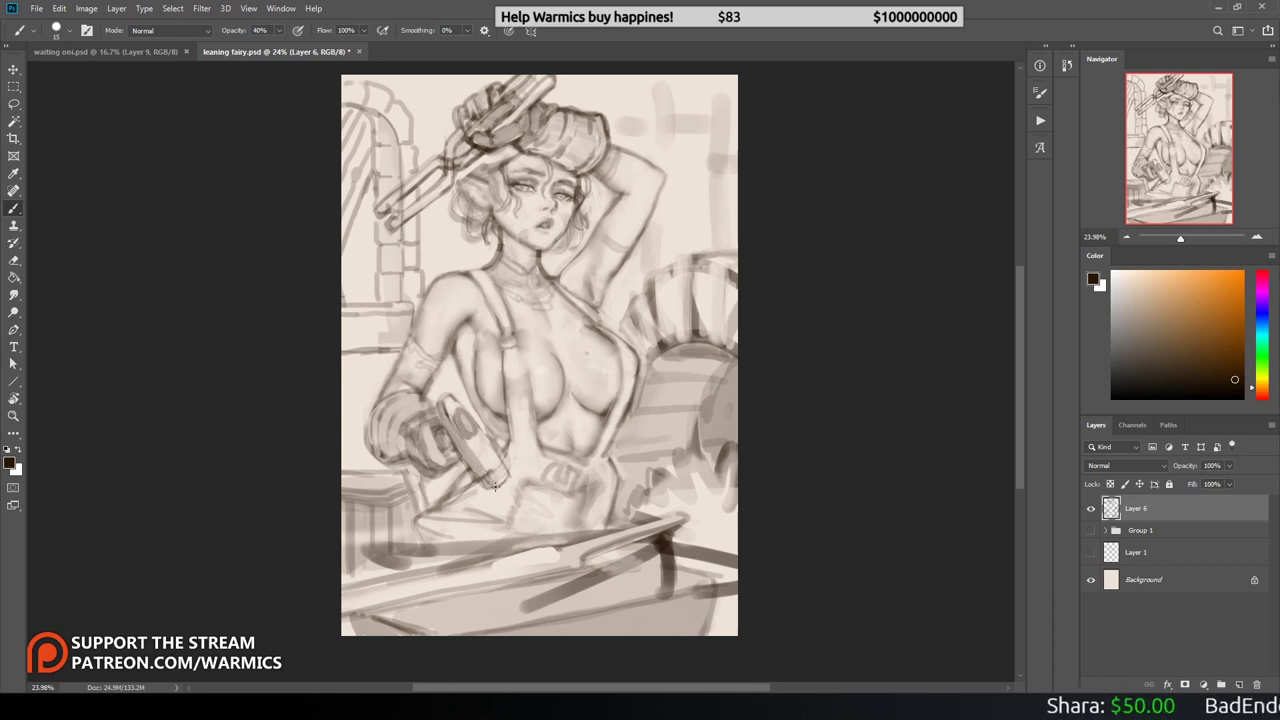
{"action": "left_click_drag", "start_coordinate": [406, 440], "coordinate": [346, 478]}
{"action": "left_click_drag", "start_coordinate": [470, 274], "coordinate": [412, 332]}
{"action": "right_click", "coordinate": [562, 192]}
{"action": "left_click", "coordinate": [465, 270]}
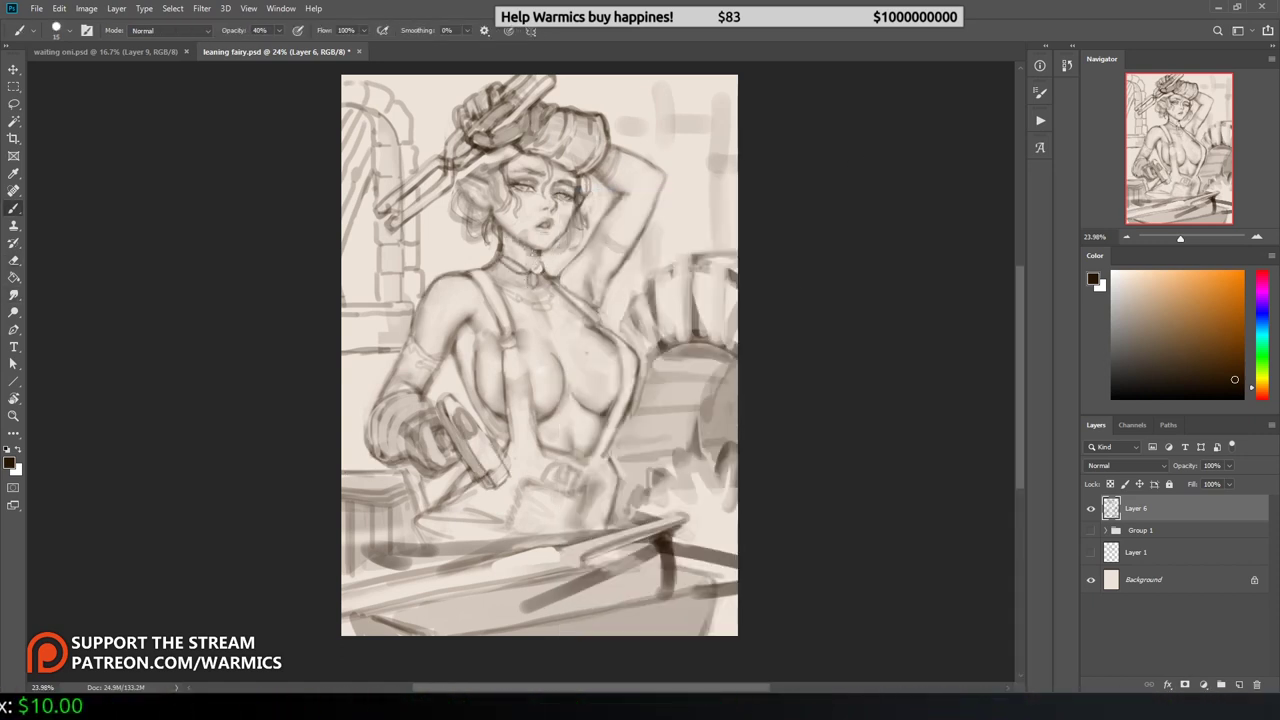
Step: Erase the heavy bottom lines and redraw them and the table edge thinner
{"action": "key", "text": "h"}
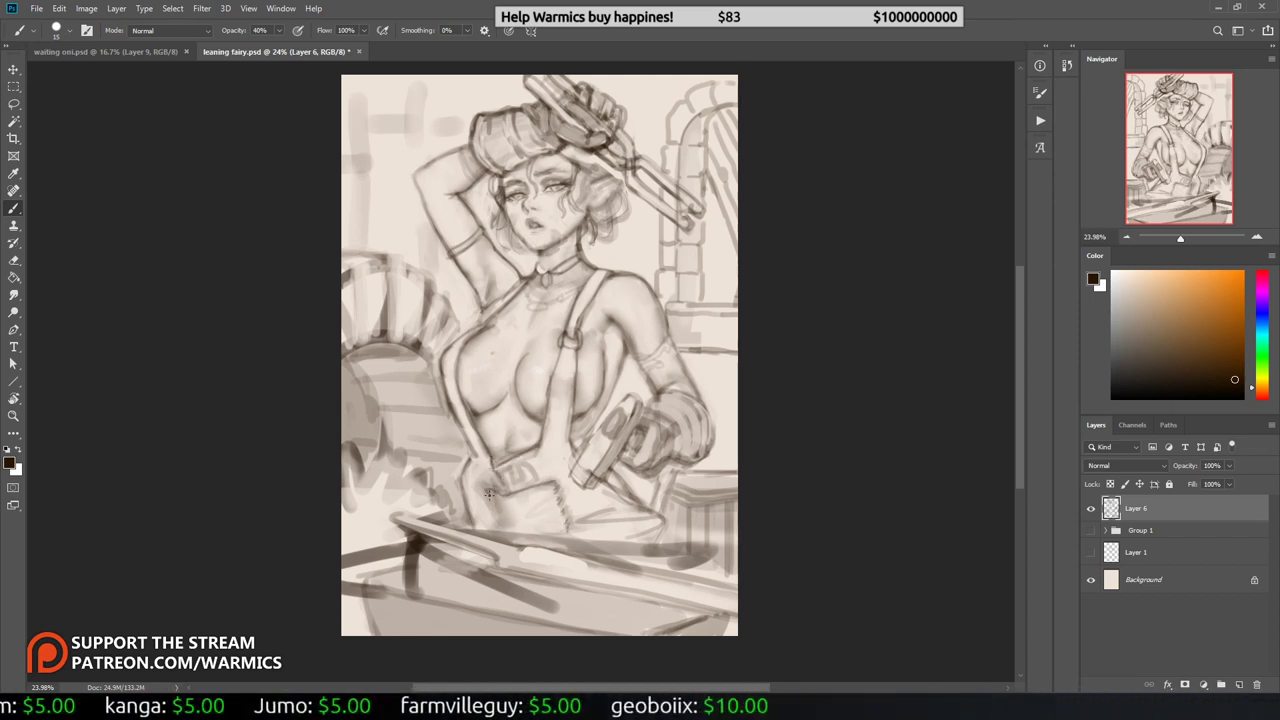
{"action": "key", "text": "h"}
{"action": "key", "text": "e"}
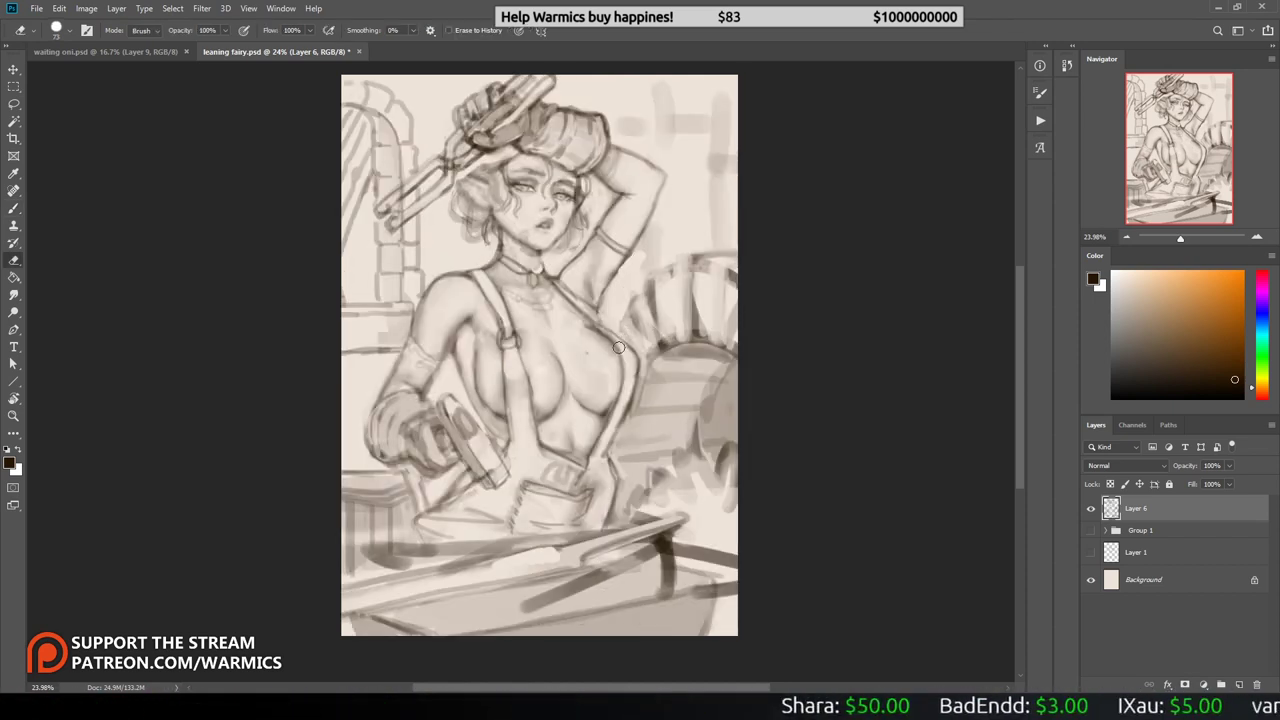
{"action": "key", "text": "b"}
{"action": "left_click_drag", "start_coordinate": [462, 410], "coordinate": [476, 432]}
{"action": "key", "text": "e"}
{"action": "left_click_drag", "start_coordinate": [345, 598], "coordinate": [510, 556]}
{"action": "key", "text": "b"}
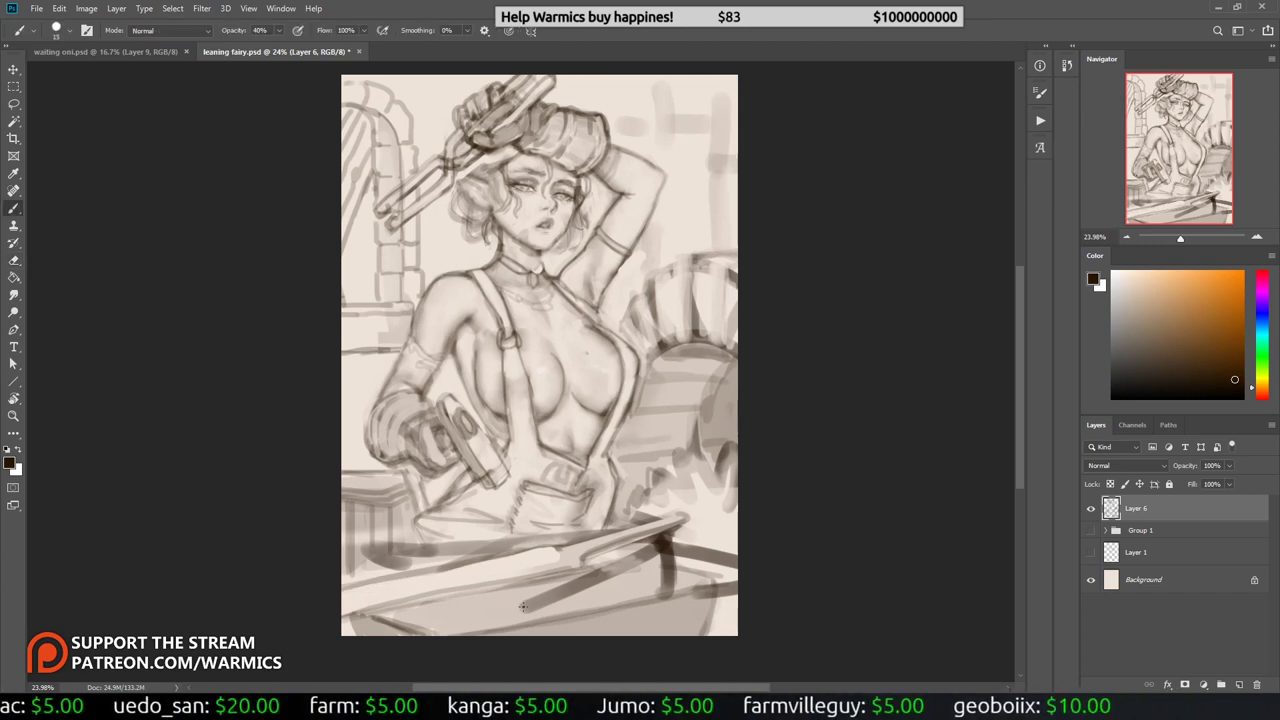
{"action": "mouse_move", "coordinate": [680, 576]}
{"action": "left_mouse_down"}
{"action": "mouse_move", "coordinate": [527, 603]}
{"action": "mouse_move", "coordinate": [680, 570]}
{"action": "left_mouse_up"}
{"action": "left_click_drag", "start_coordinate": [526, 598], "coordinate": [676, 572]}
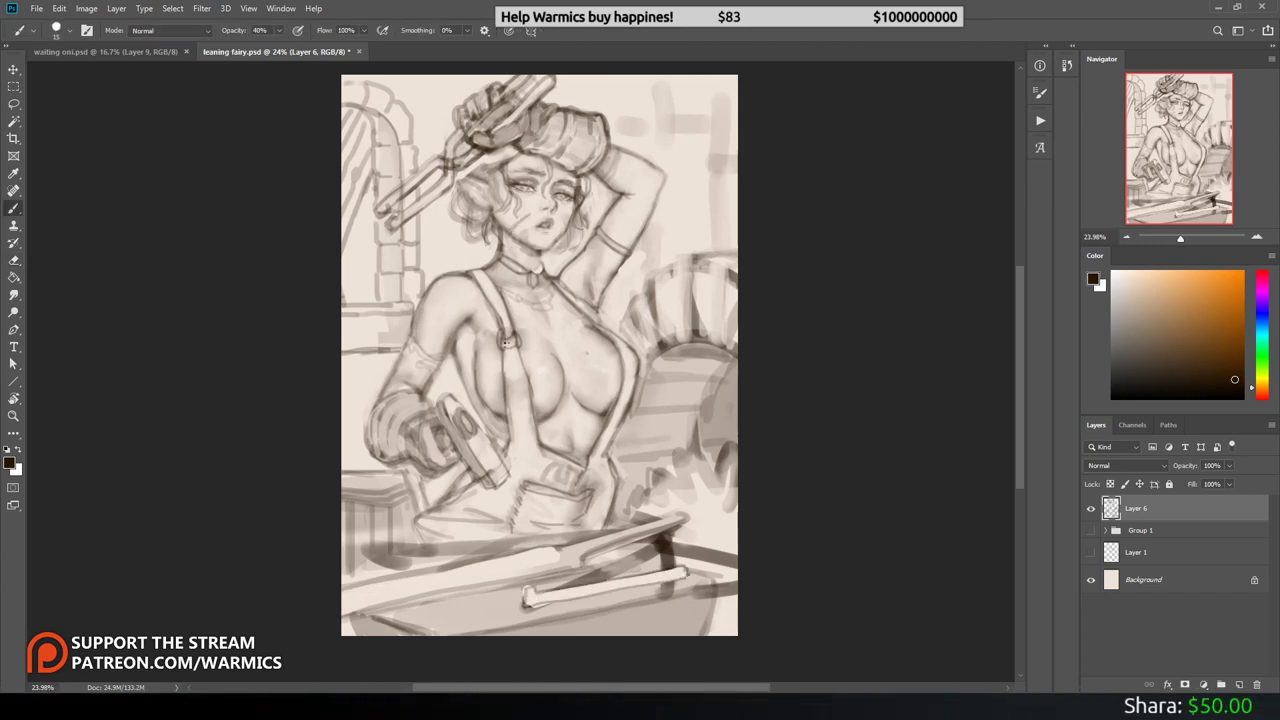
{"action": "key", "text": "bracketleft"}
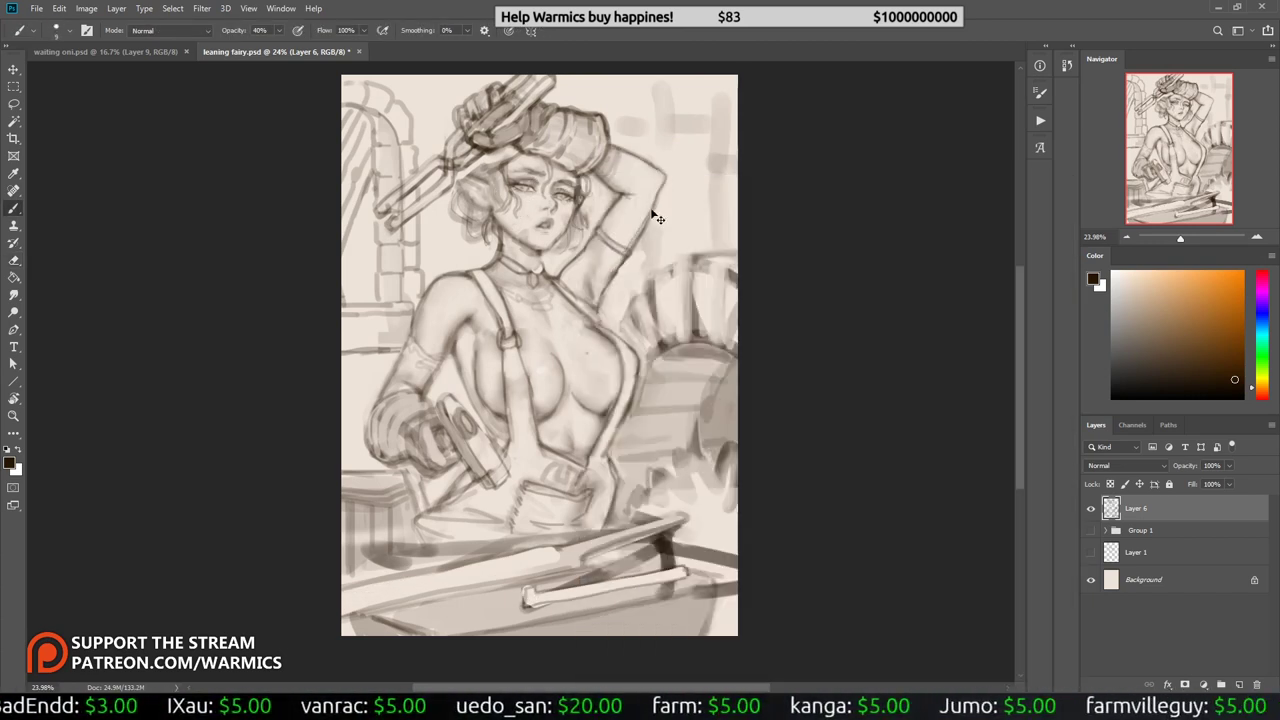
Step: Extend the torso's left outline downward with the brush at 40% opacity
{"action": "key", "text": "e"}
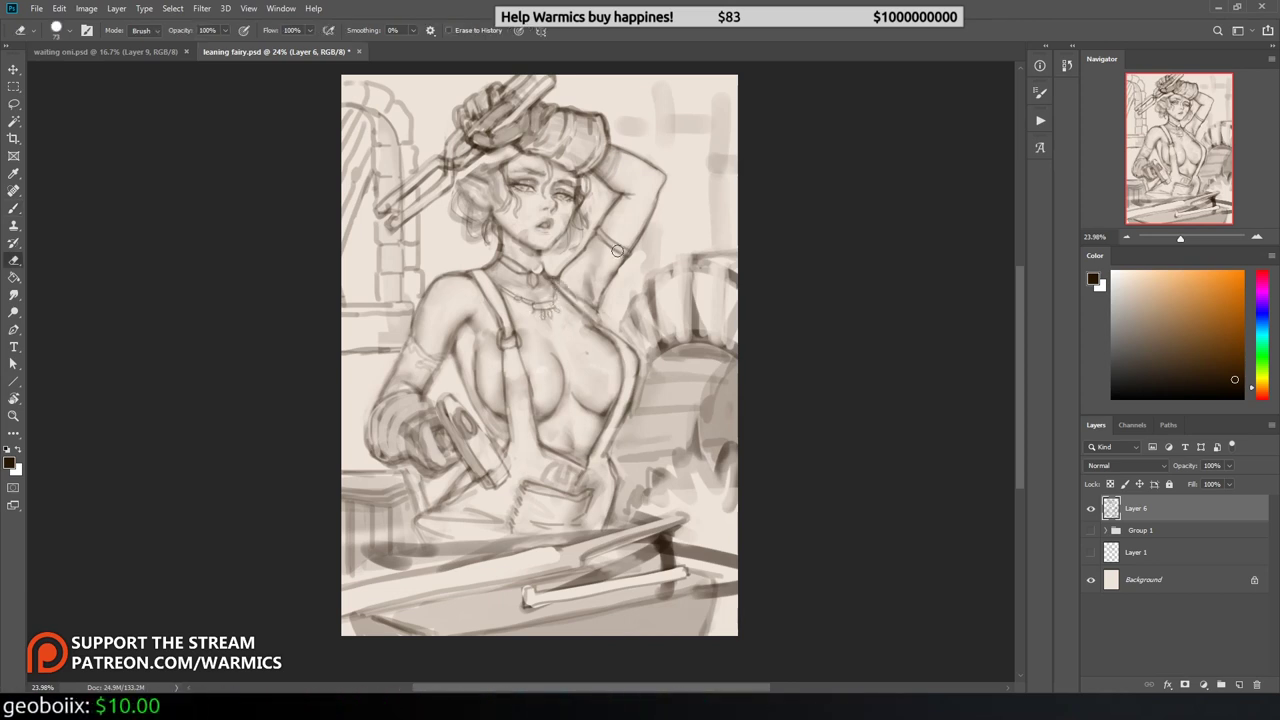
{"action": "key", "text": "h"}
{"action": "key", "text": "b"}
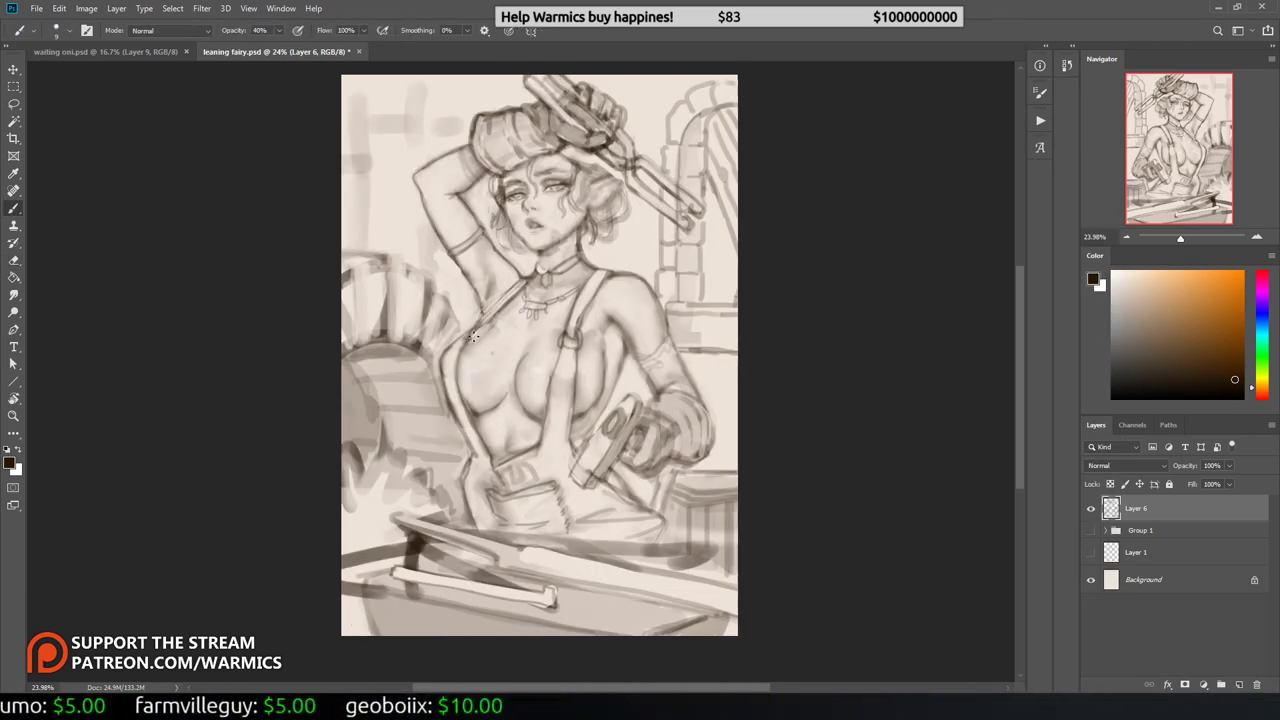
{"action": "left_click_drag", "start_coordinate": [484, 323], "coordinate": [442, 370]}
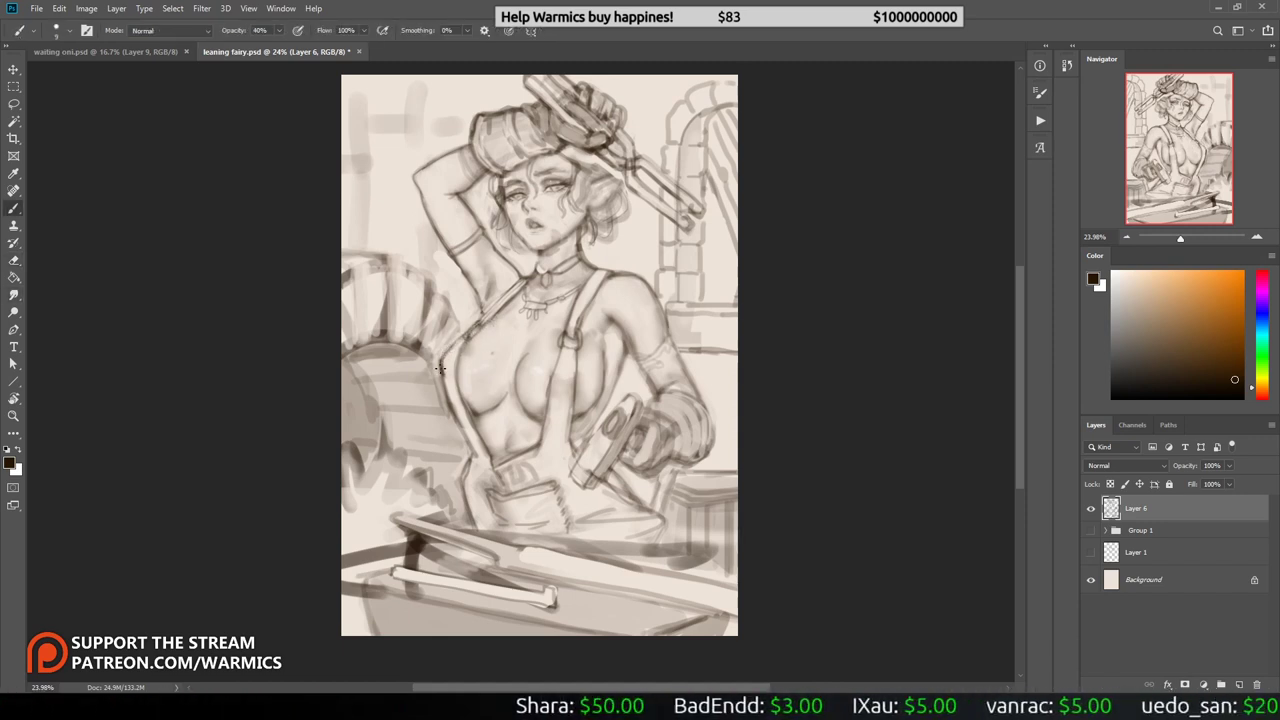
{"action": "key", "text": "h"}
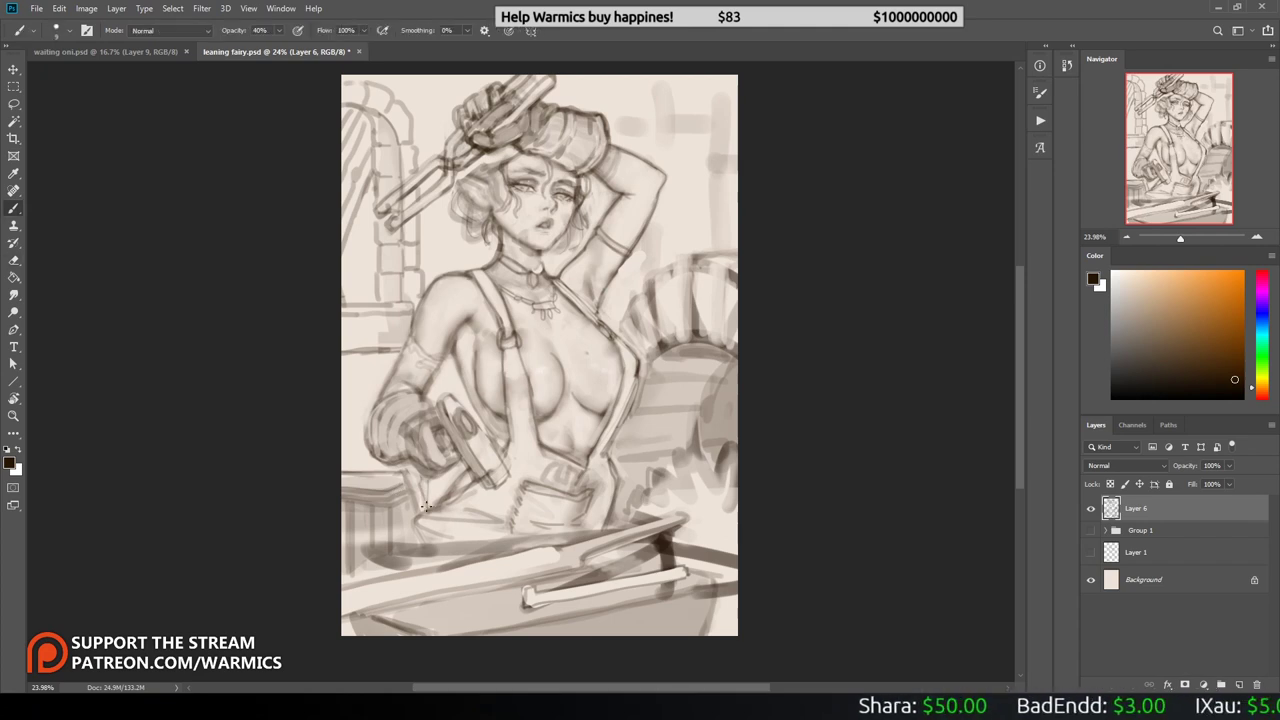
Step: Sketch strokes on the lower-left bench and along the gear top, erasing stray marks
{"action": "left_click_drag", "start_coordinate": [345, 478], "coordinate": [432, 514]}
{"action": "left_click_drag", "start_coordinate": [620, 328], "coordinate": [685, 258]}
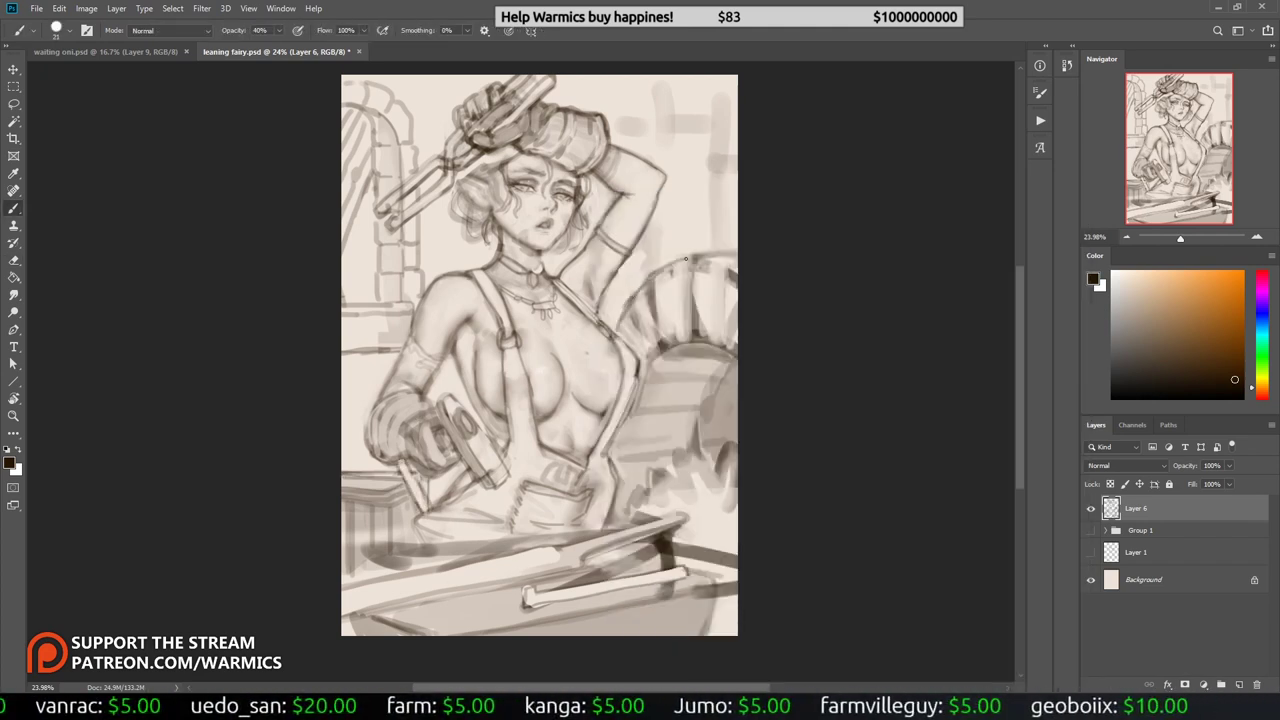
{"action": "key", "text": "e"}
{"action": "left_click_drag", "start_coordinate": [653, 491], "coordinate": [671, 499]}
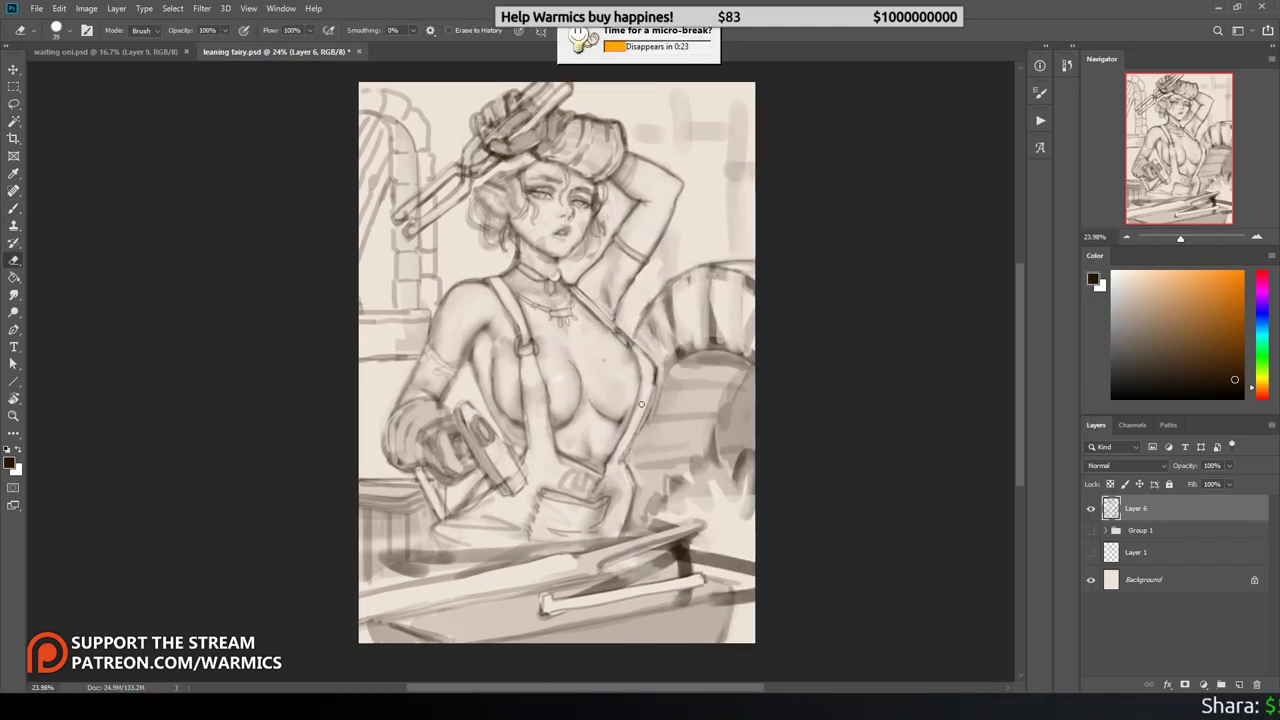
Step: Mirror the view to check proportions and return to the brush
{"action": "key", "text": "b"}
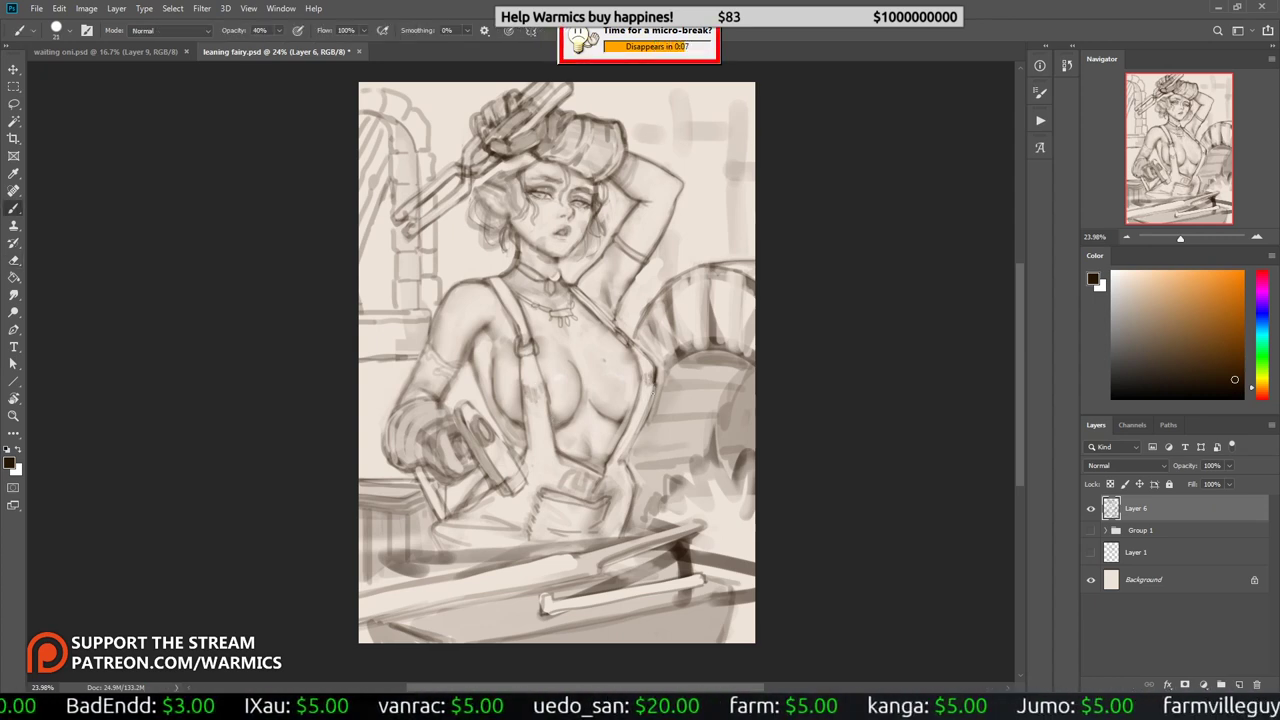
{"action": "key", "text": "e"}
{"action": "right_click", "coordinate": [596, 228]}
{"action": "key", "text": "Escape"}
{"action": "key", "text": "h"}
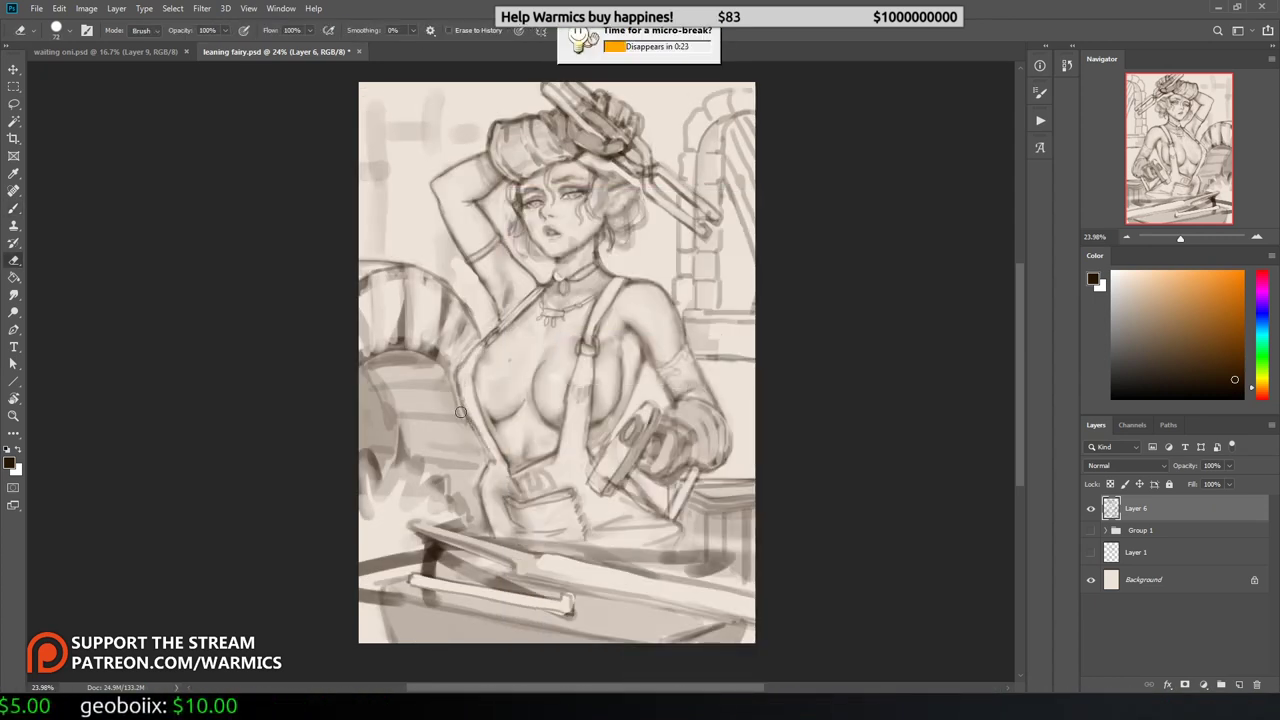
{"action": "key", "text": "b"}
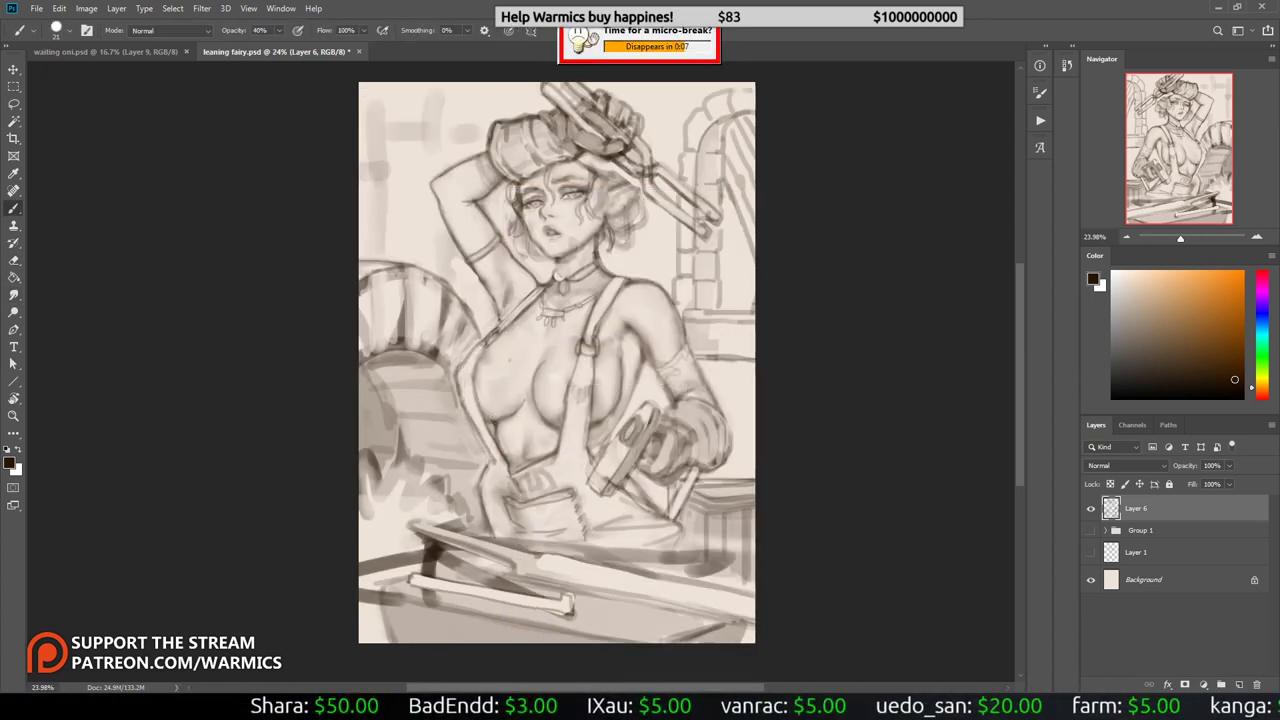
Step: Shade the hammer in her hand darker with two heavy strokes, then mirror the view
{"action": "left_click_drag", "start_coordinate": [636, 362], "coordinate": [590, 486]}
{"action": "left_click_drag", "start_coordinate": [588, 438], "coordinate": [630, 500]}
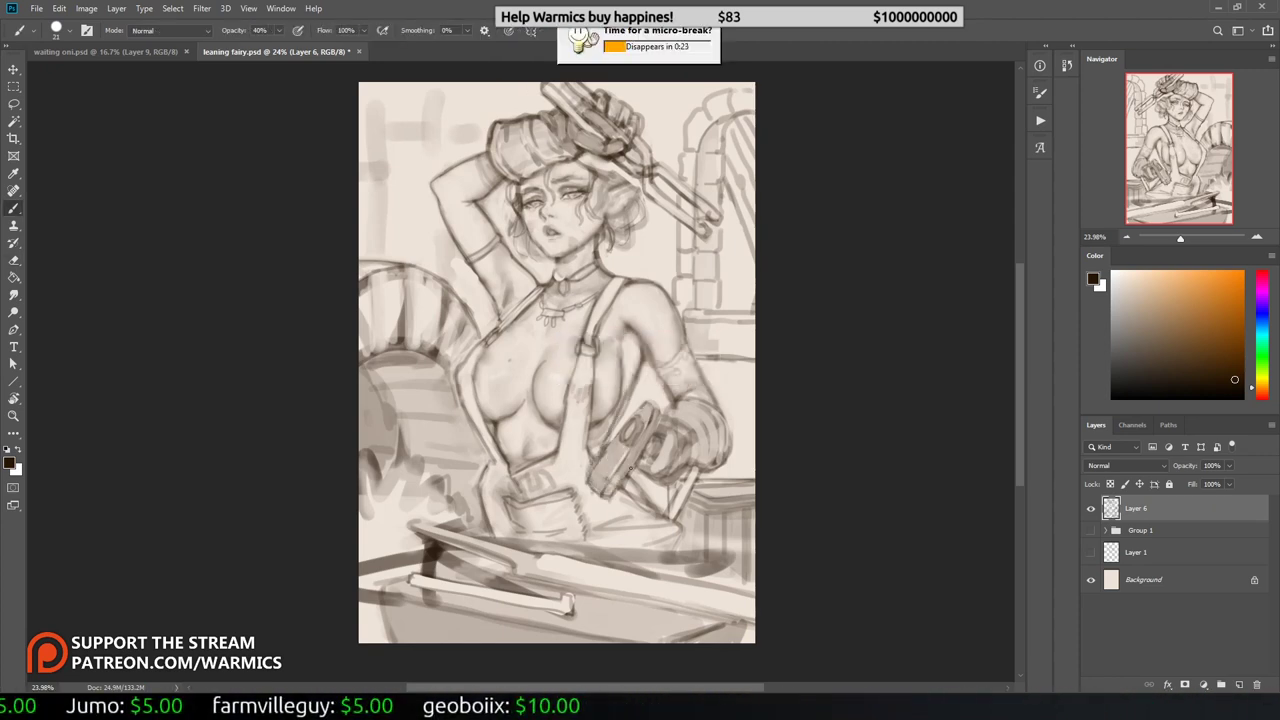
{"action": "right_click", "coordinate": [594, 186]}
{"action": "key", "text": "Escape"}
{"action": "key", "text": "e"}
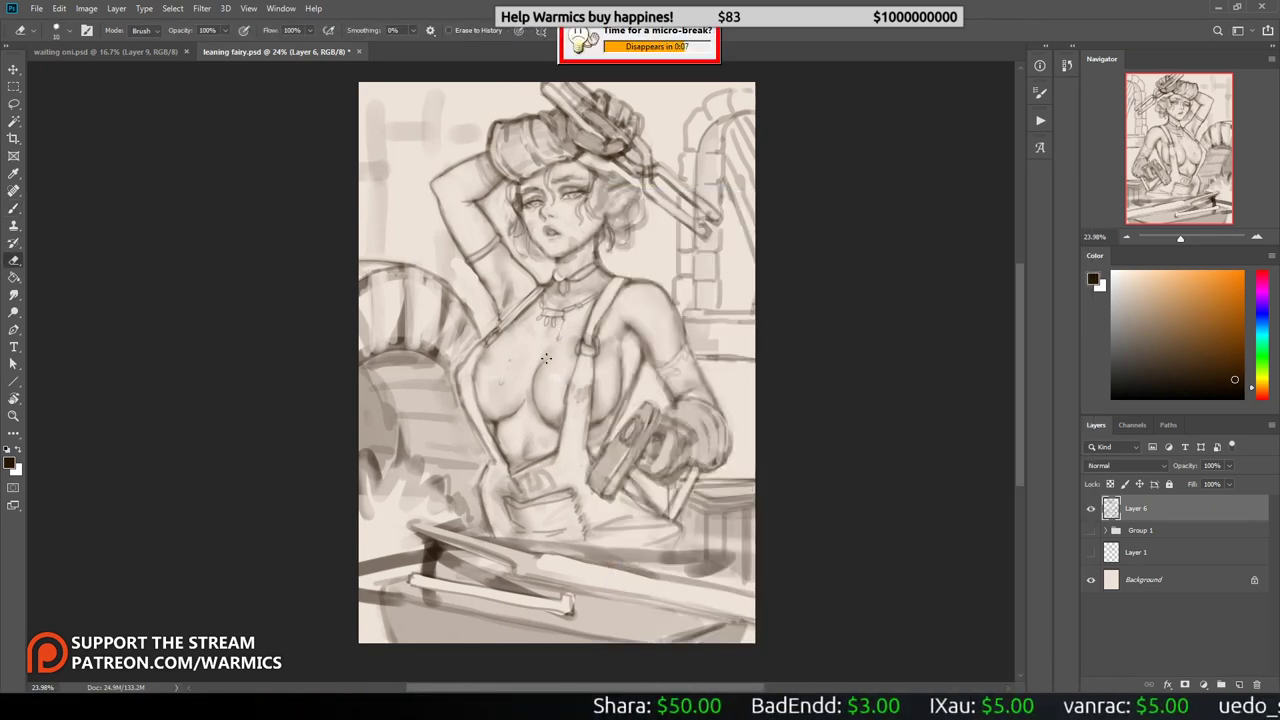
{"action": "key", "text": "b"}
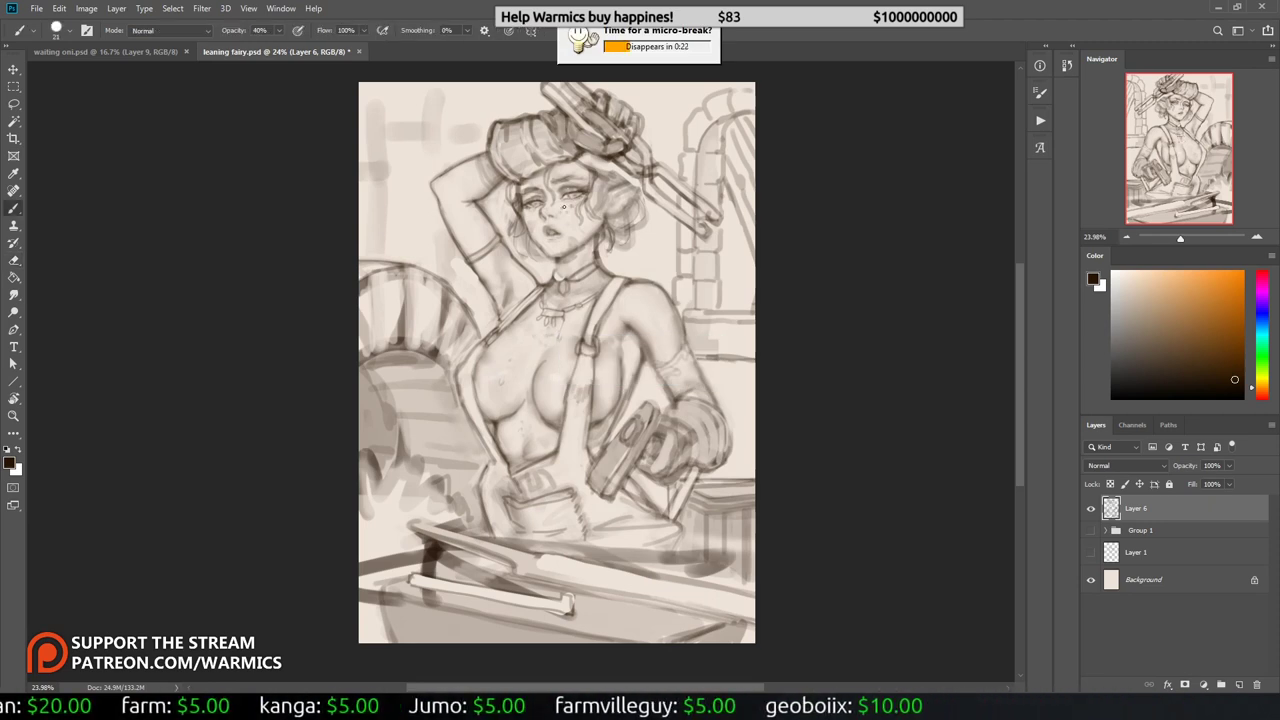
{"action": "key", "text": "e"}
{"action": "key", "text": "ctrl+shift+h"}
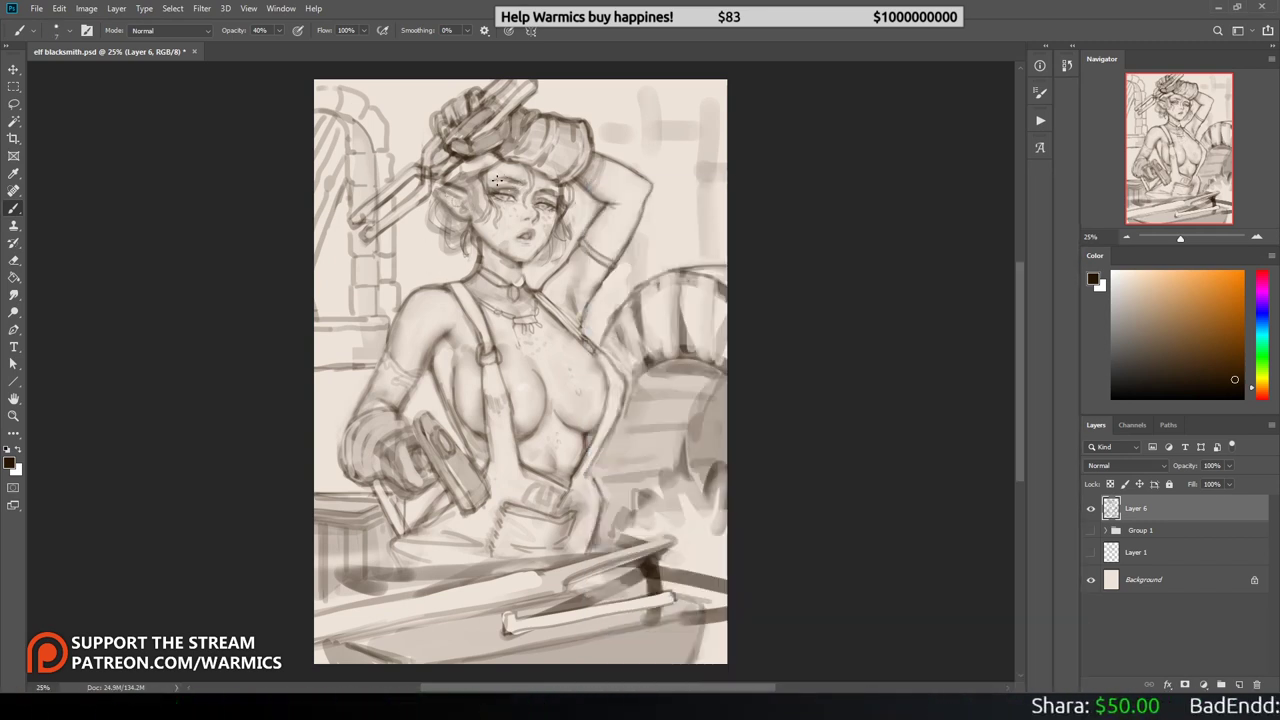
Step: Set brush opacity to 100% and try lighter and near-white colours sampled from the face
{"action": "scroll", "coordinate": [500, 165], "scroll_direction": "up", "scroll_amount": 2}
{"action": "right_click", "coordinate": [555, 186]}
{"action": "key", "text": "Escape"}
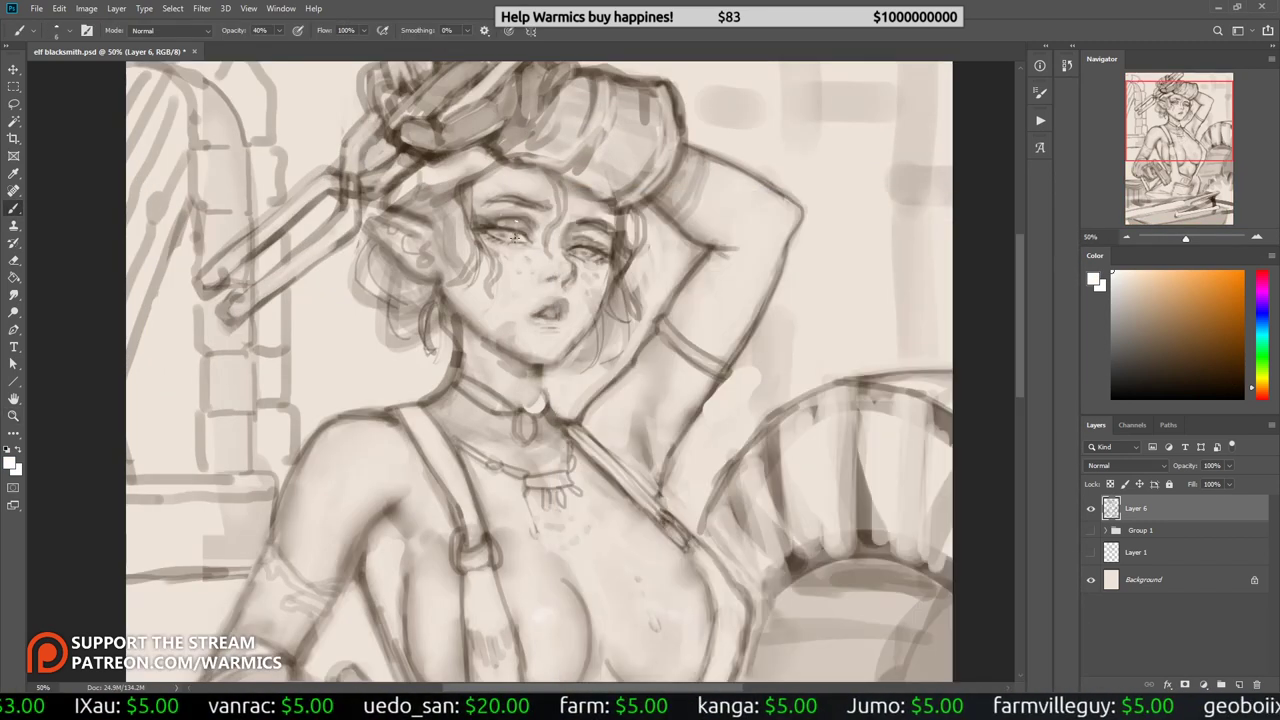
{"action": "left_click", "coordinate": [512, 220], "text": "alt"}
{"action": "right_click", "coordinate": [571, 186]}
{"action": "key", "text": "Escape"}
{"action": "left_click", "coordinate": [504, 210], "text": "alt"}
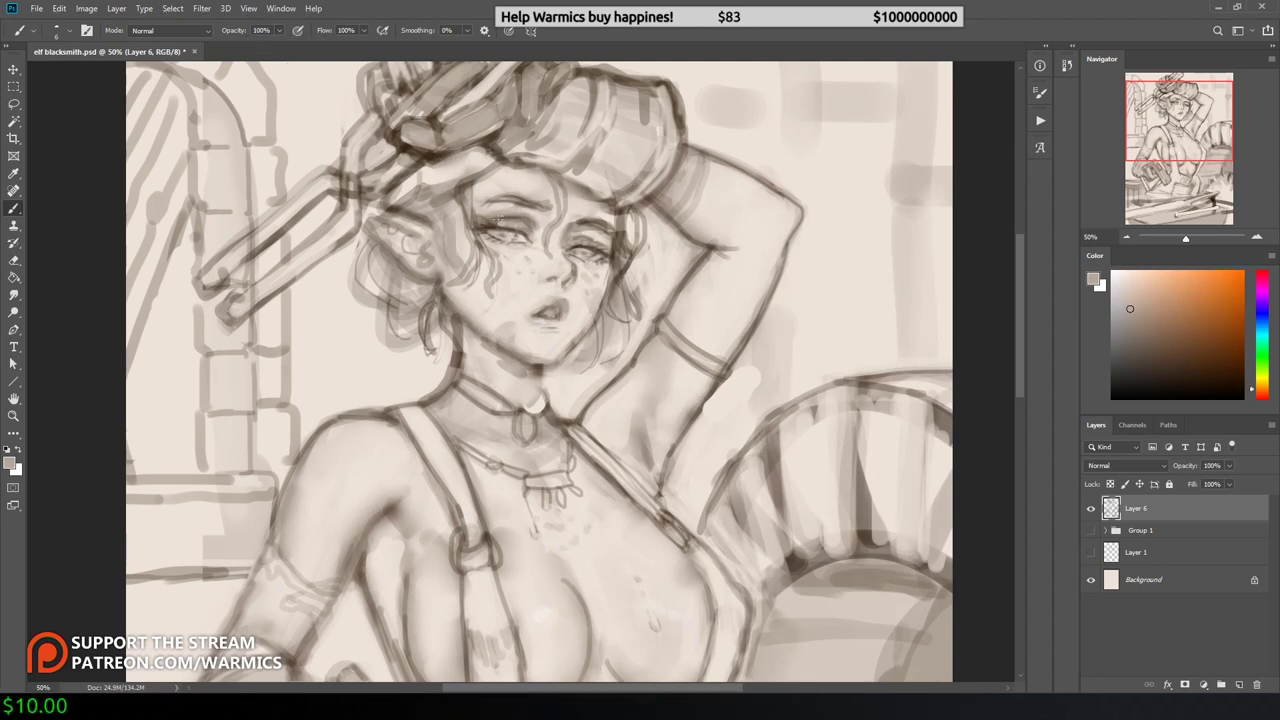
{"action": "left_click", "coordinate": [593, 233], "text": "alt"}
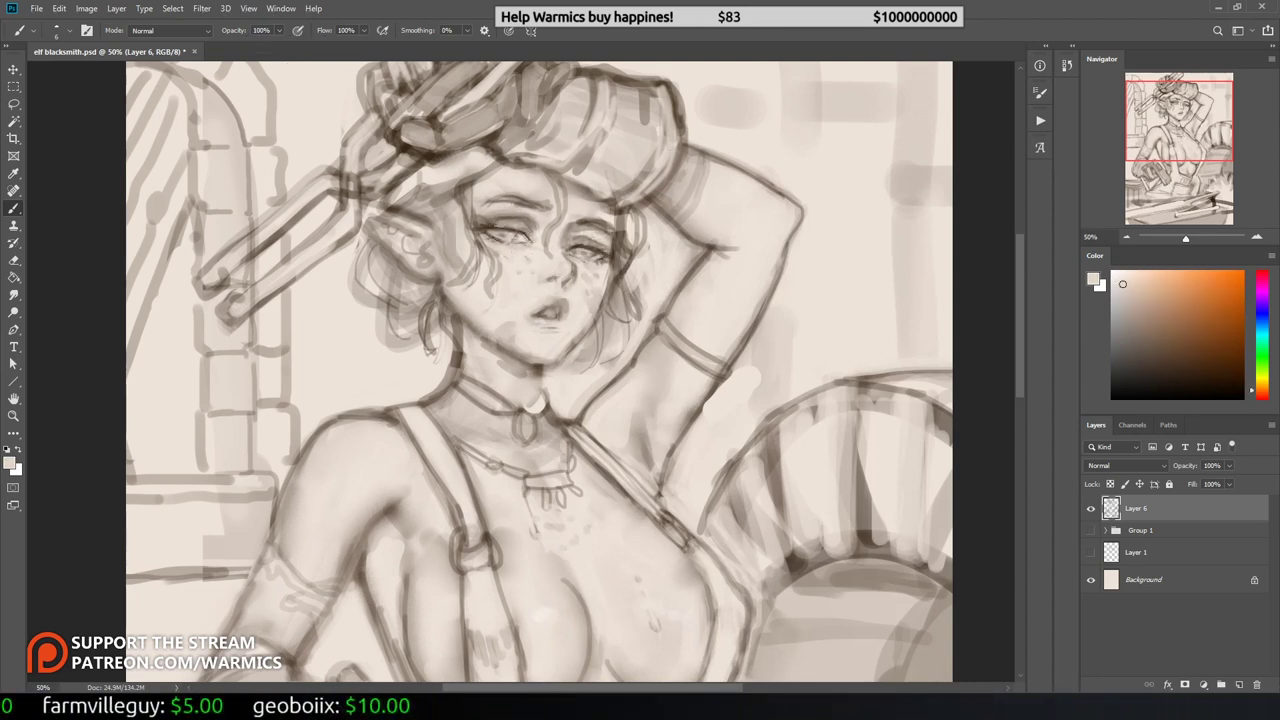
{"action": "left_click", "coordinate": [493, 232], "text": "alt"}
Step: Zoom out, reset the colour to black, then sample a mid grey from the sketch
{"action": "key", "text": "h"}
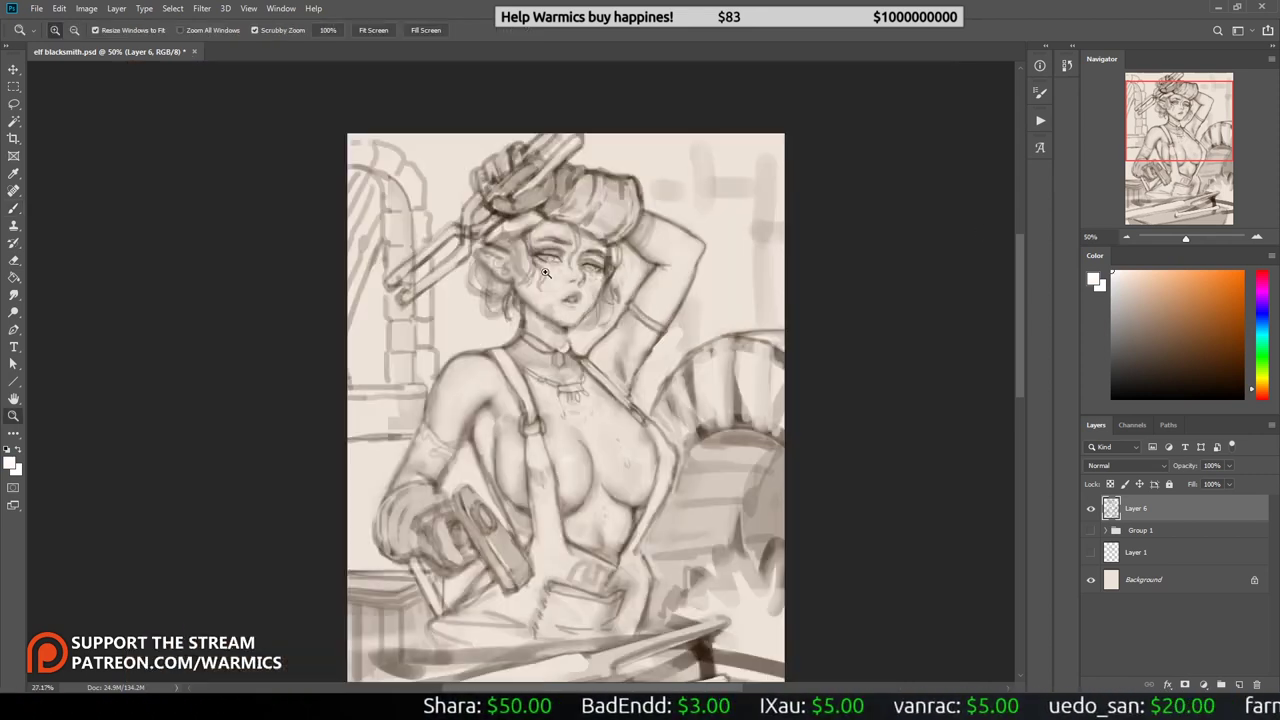
{"action": "key", "text": "ctrl+minus"}
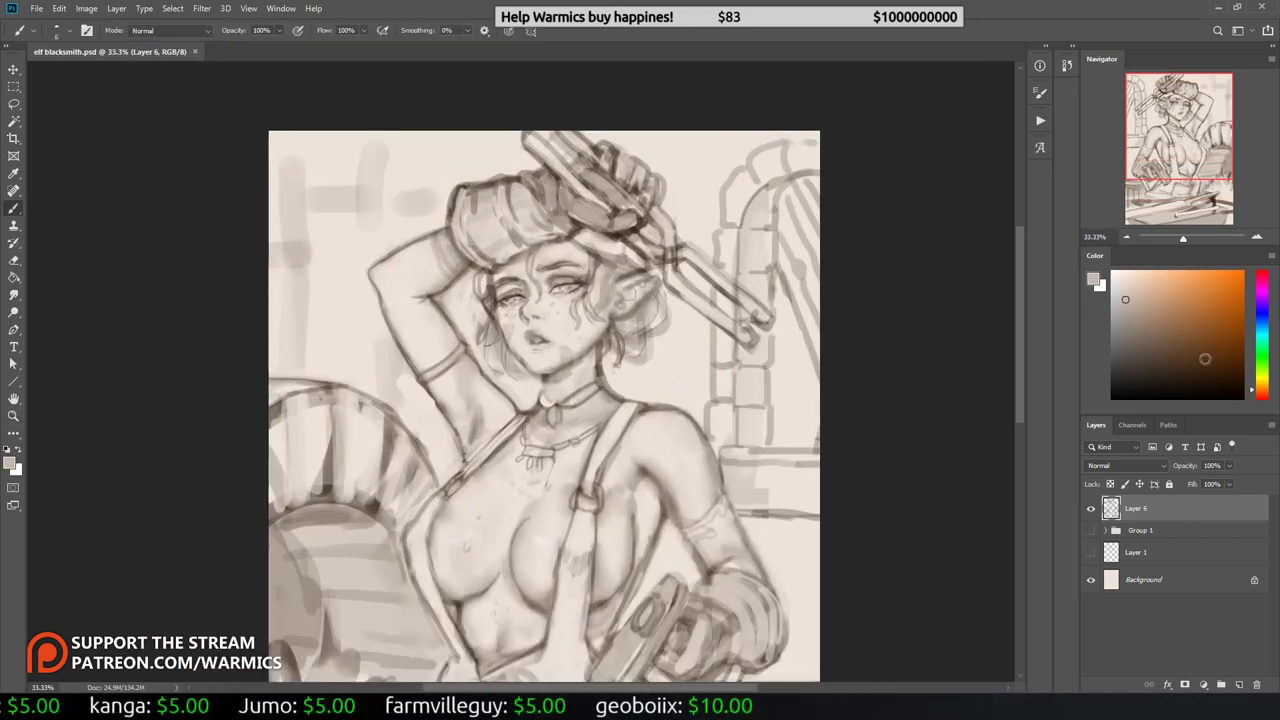
{"action": "key", "text": "d"}
{"action": "right_click", "coordinate": [655, 190]}
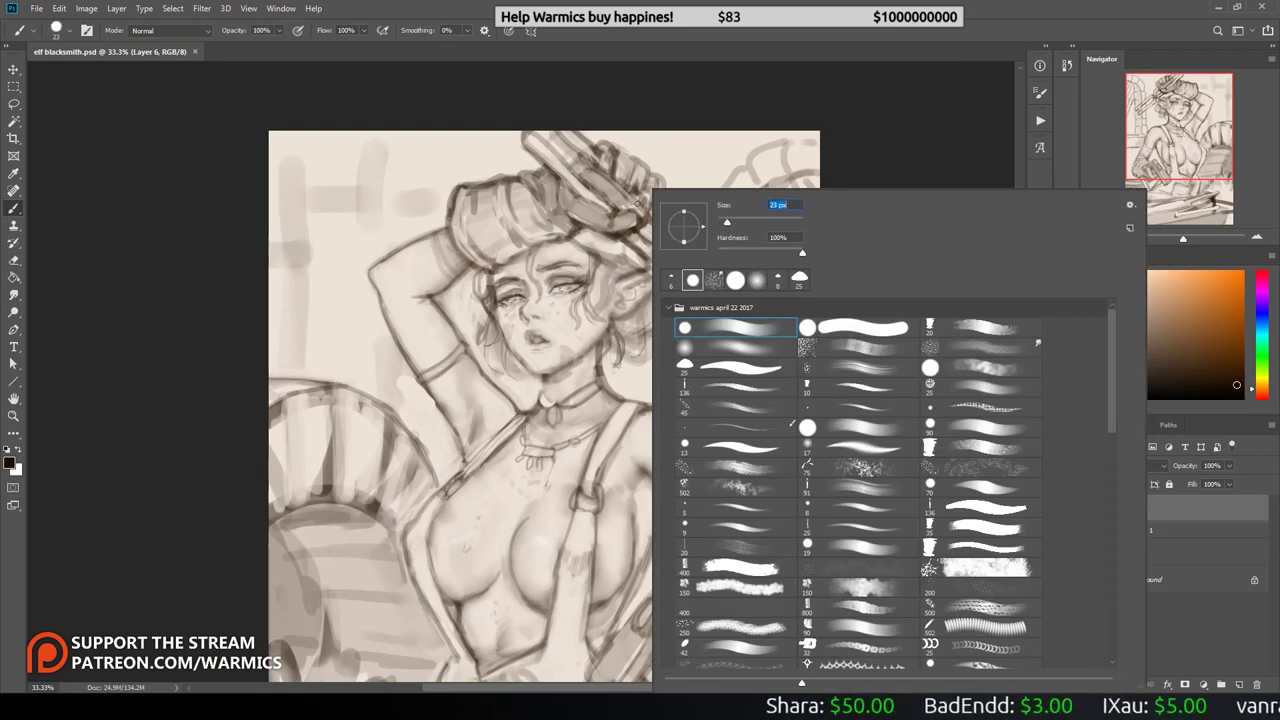
{"action": "key", "text": "Escape"}
{"action": "right_click", "coordinate": [656, 284]}
{"action": "key", "text": "Escape"}
{"action": "left_click", "coordinate": [606, 292], "text": "alt"}
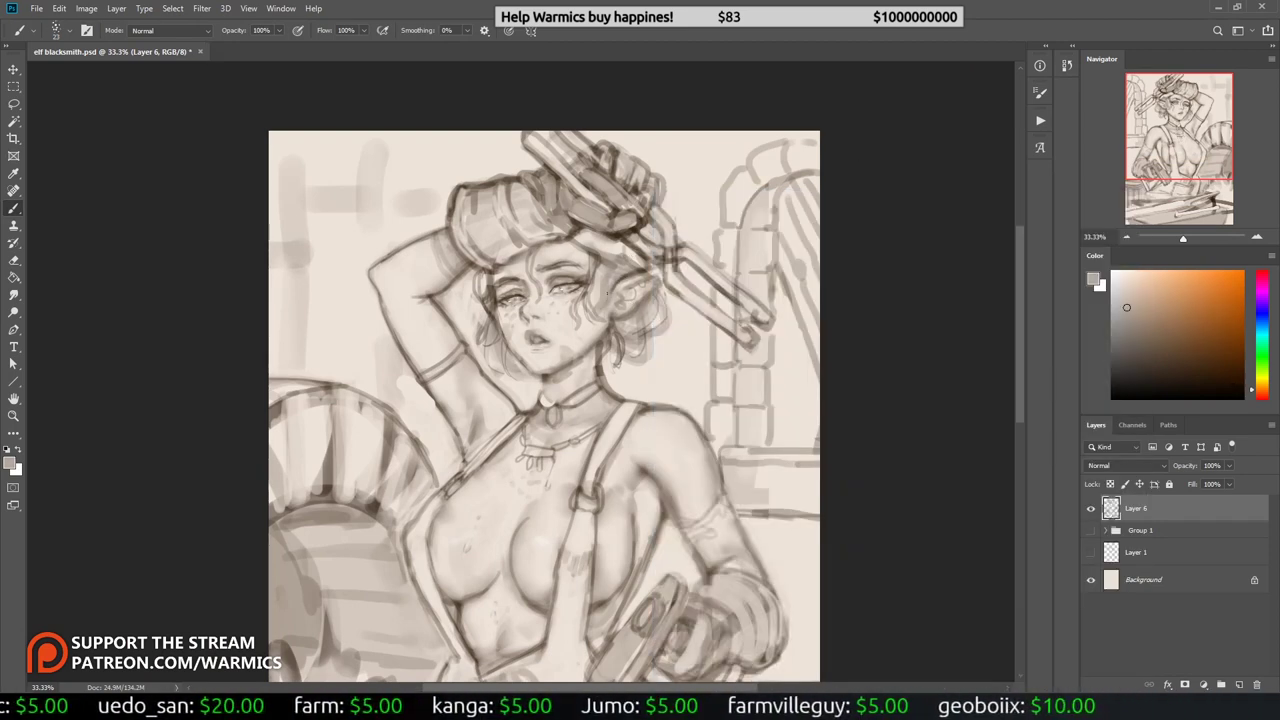
Step: Review brush presets and bring the torso and hammer into view
{"action": "right_click", "coordinate": [640, 190]}
{"action": "key", "text": "Escape"}
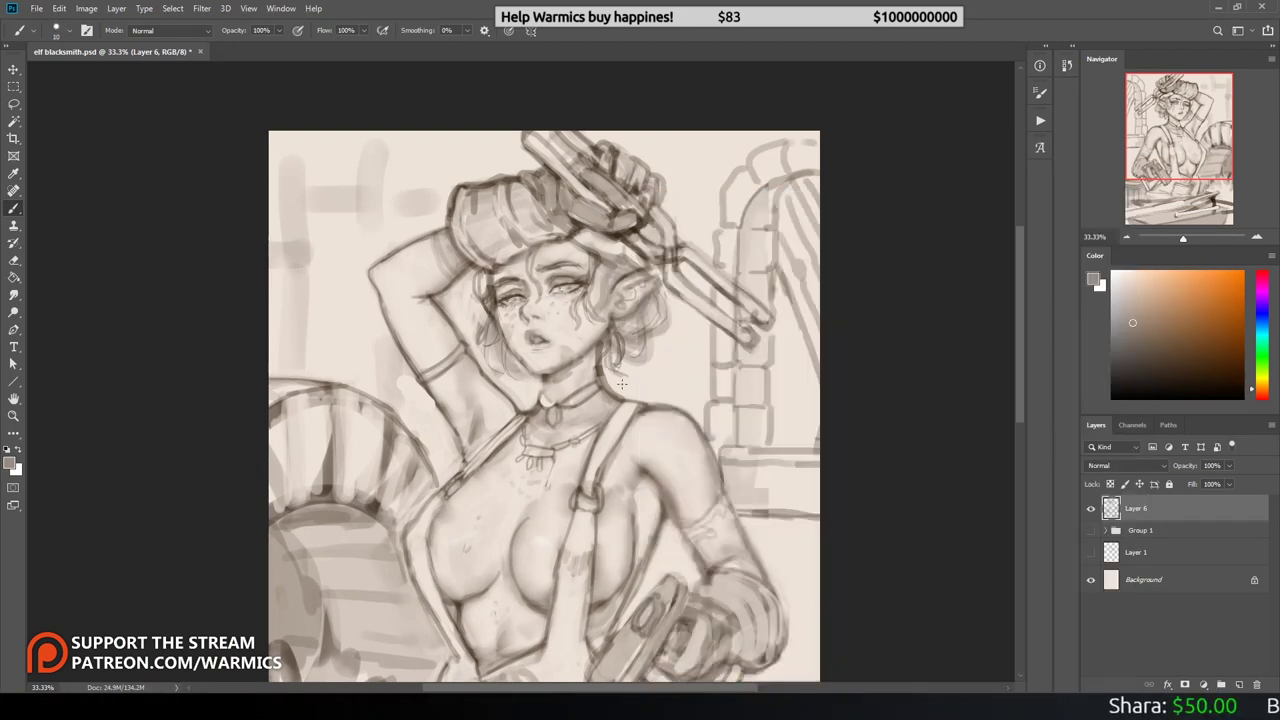
{"action": "right_click", "coordinate": [631, 190]}
{"action": "key", "text": "Escape"}
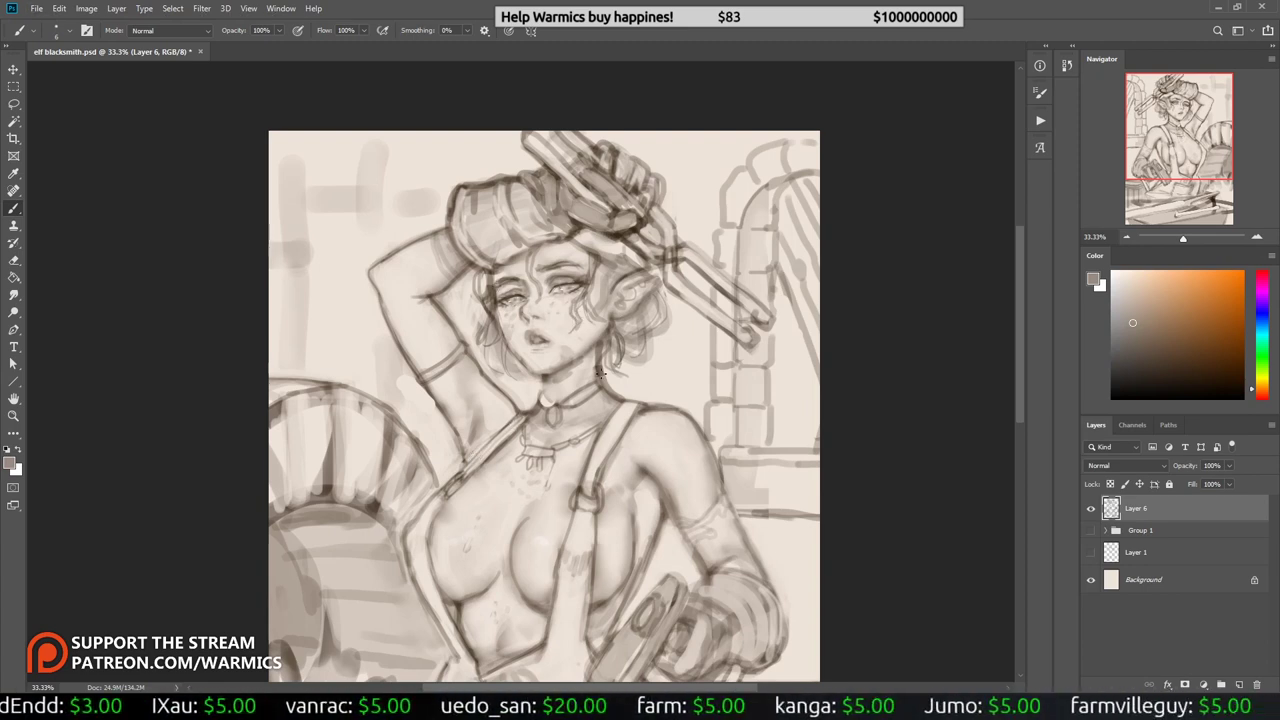
{"action": "key", "text": "e"}
{"action": "mouse_move", "coordinate": [636, 494]}
{"action": "left_mouse_down"}
{"action": "mouse_move", "coordinate": [694, 344]}
{"action": "mouse_move", "coordinate": [684, 314]}
{"action": "left_mouse_up"}
{"action": "key", "text": "b"}
{"action": "right_click", "coordinate": [490, 190]}
Step: Ink the forearm and hand holding the hammer in a darker colour with a 10 px brush
{"action": "key", "text": "Escape"}
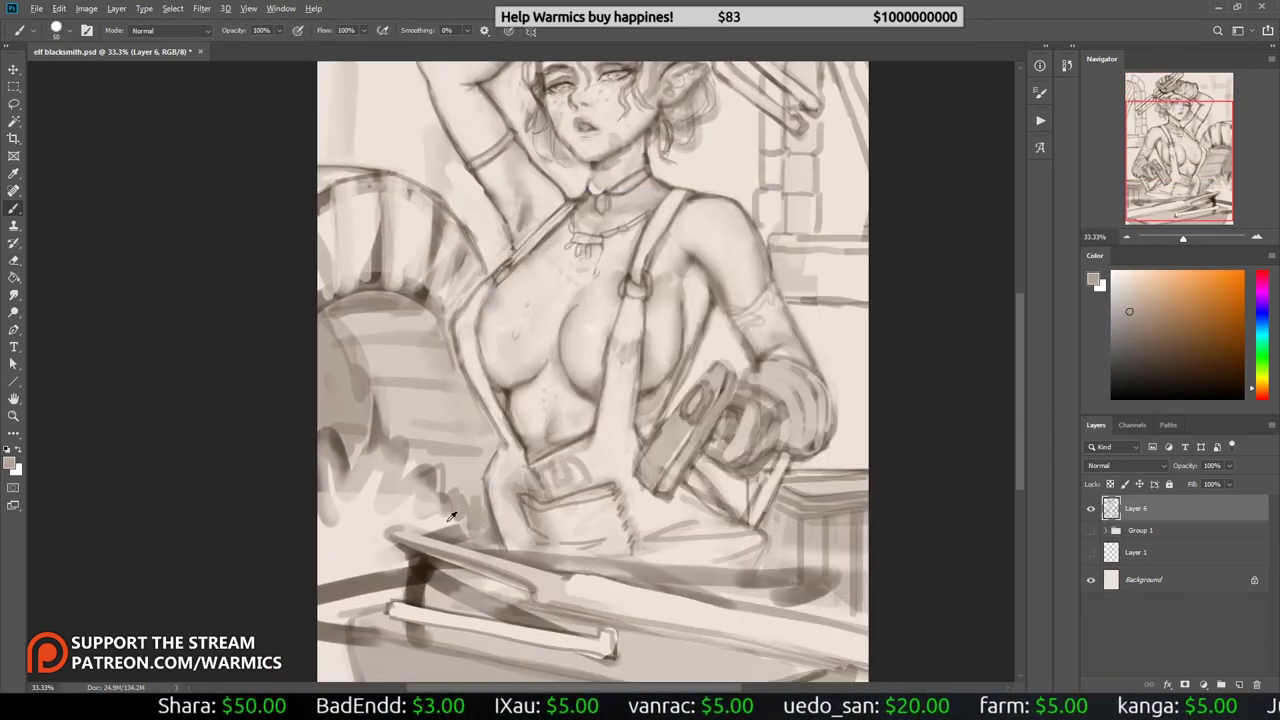
{"action": "left_click", "coordinate": [483, 550], "text": "alt"}
{"action": "right_click", "coordinate": [703, 459]}
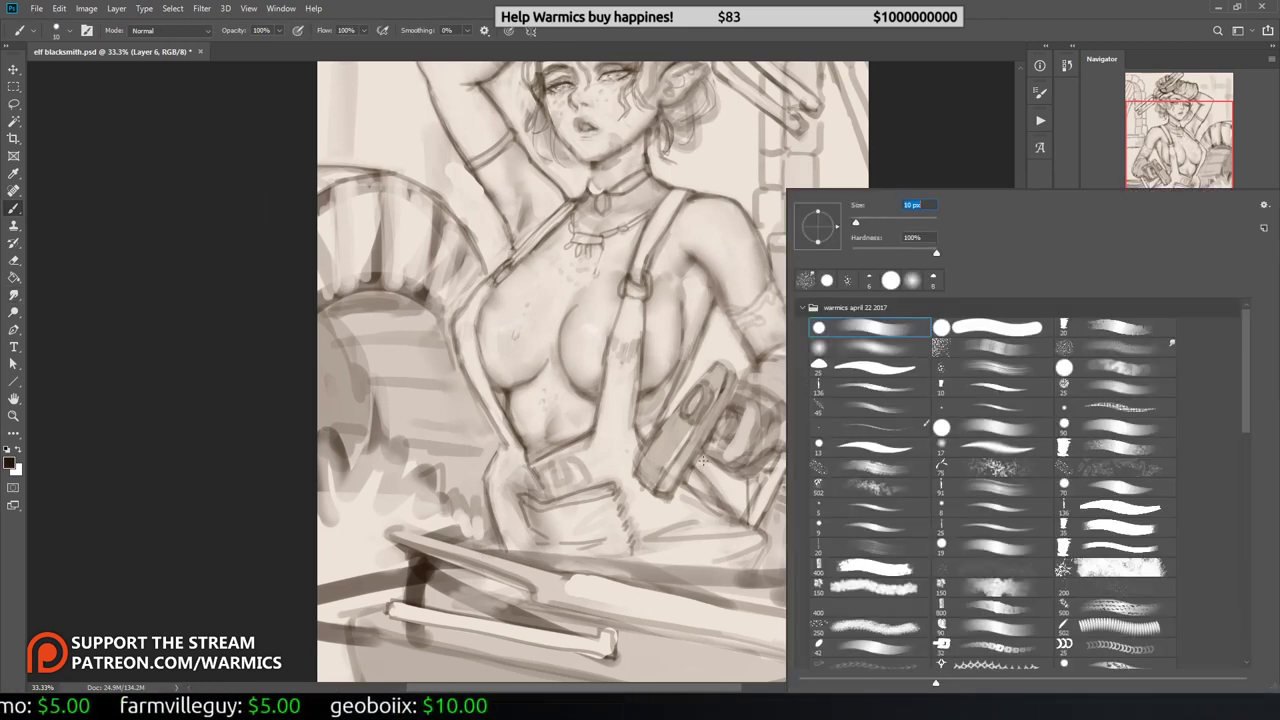
{"action": "key", "text": "Escape"}
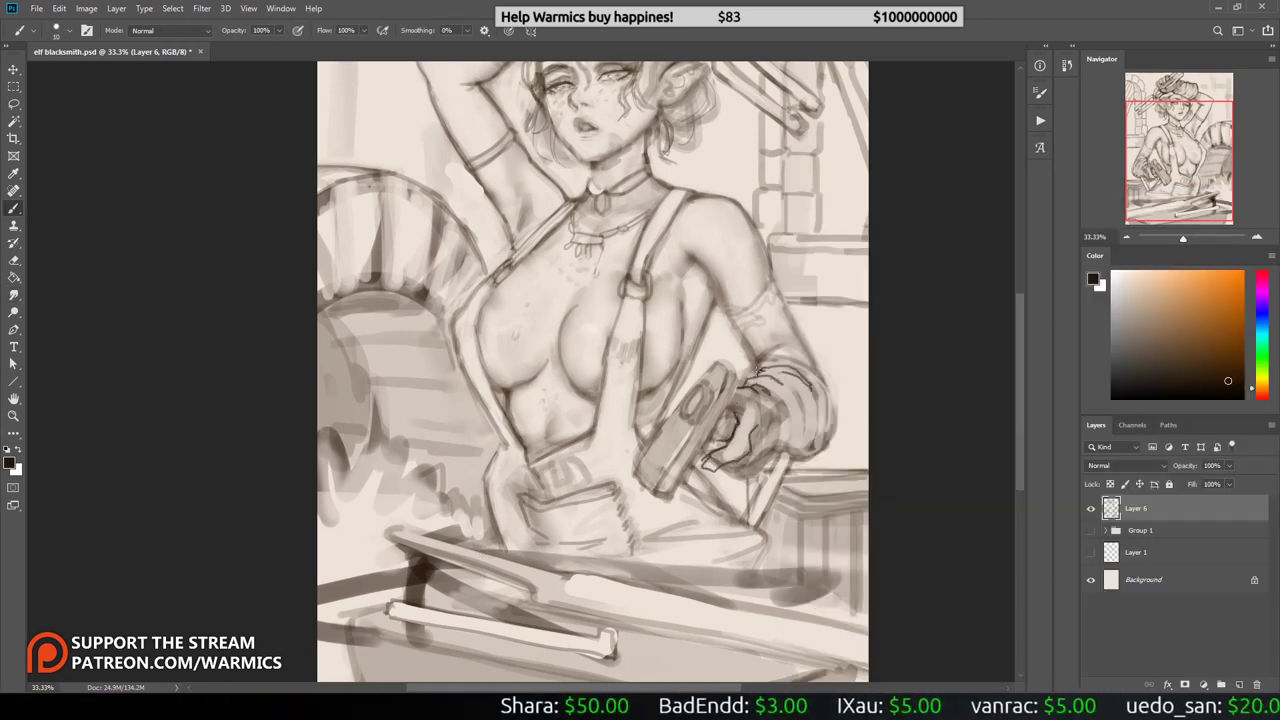
{"action": "left_click_drag", "start_coordinate": [755, 368], "coordinate": [832, 438]}
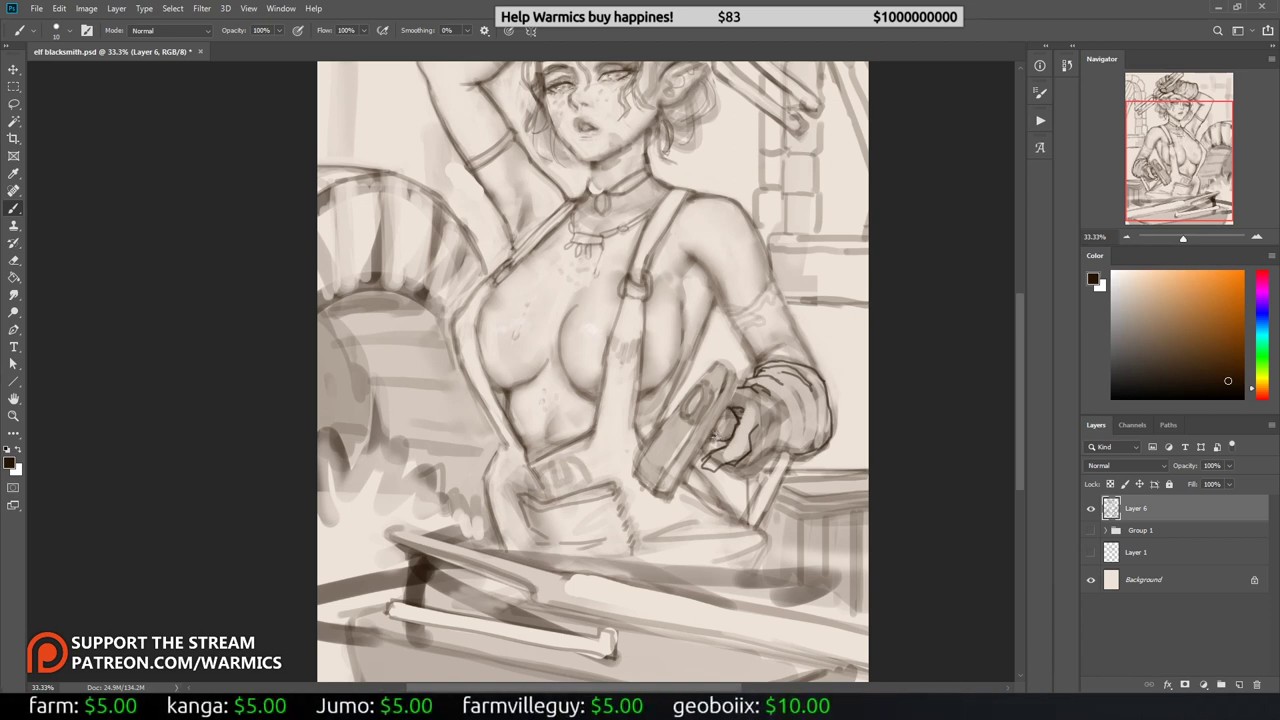
{"action": "key", "text": "h"}
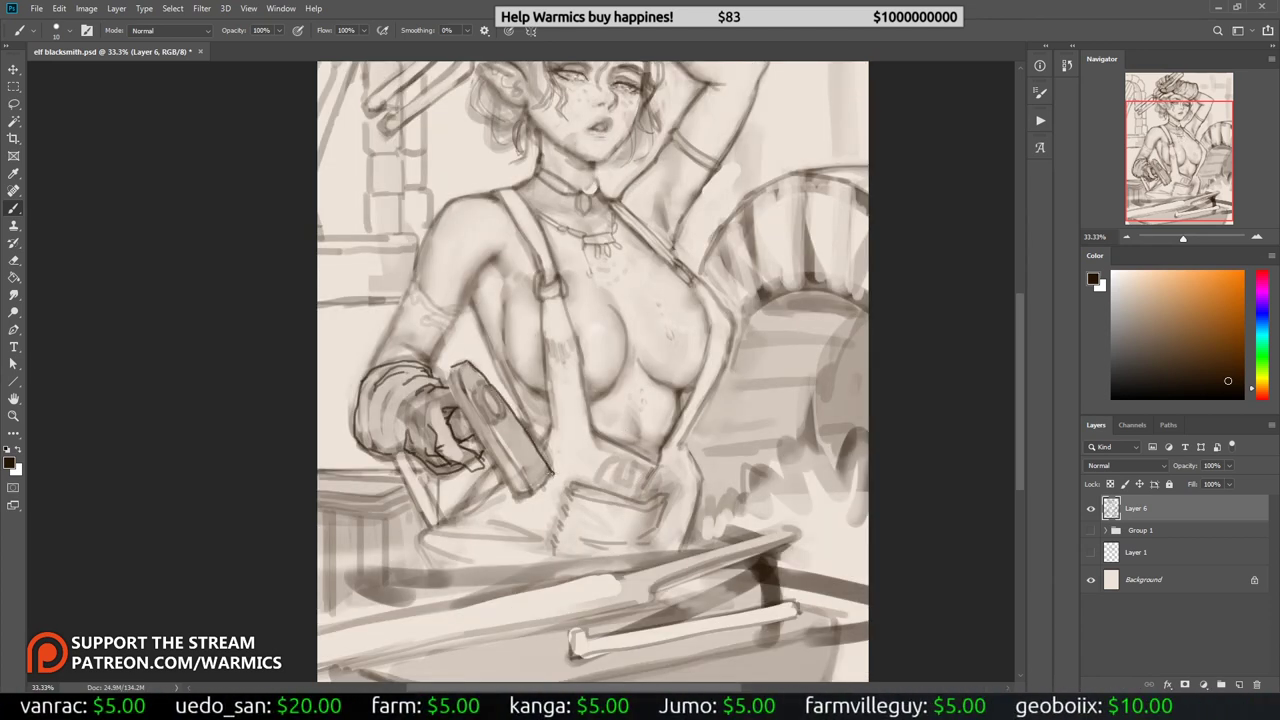
Step: Draw the arm band on her upper arm and darken the upper-arm outline
{"action": "left_click", "coordinate": [478, 407], "text": "alt"}
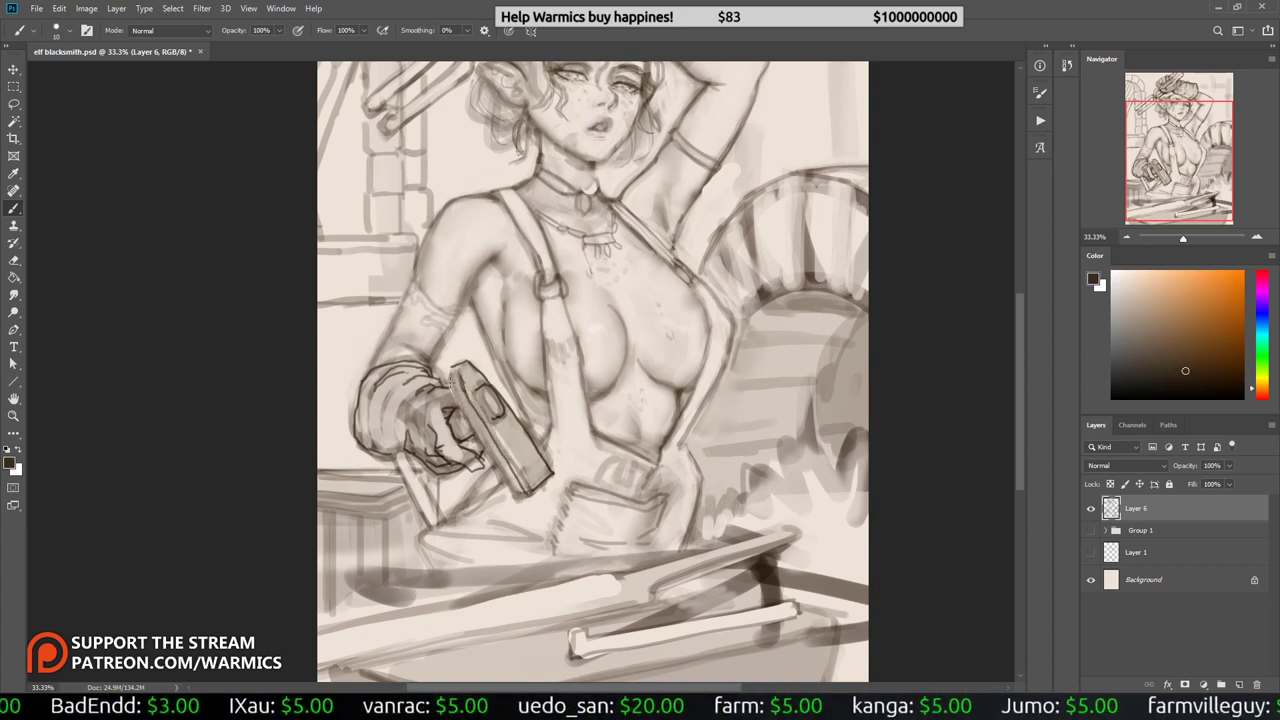
{"action": "left_click_drag", "start_coordinate": [452, 383], "coordinate": [600, 398]}
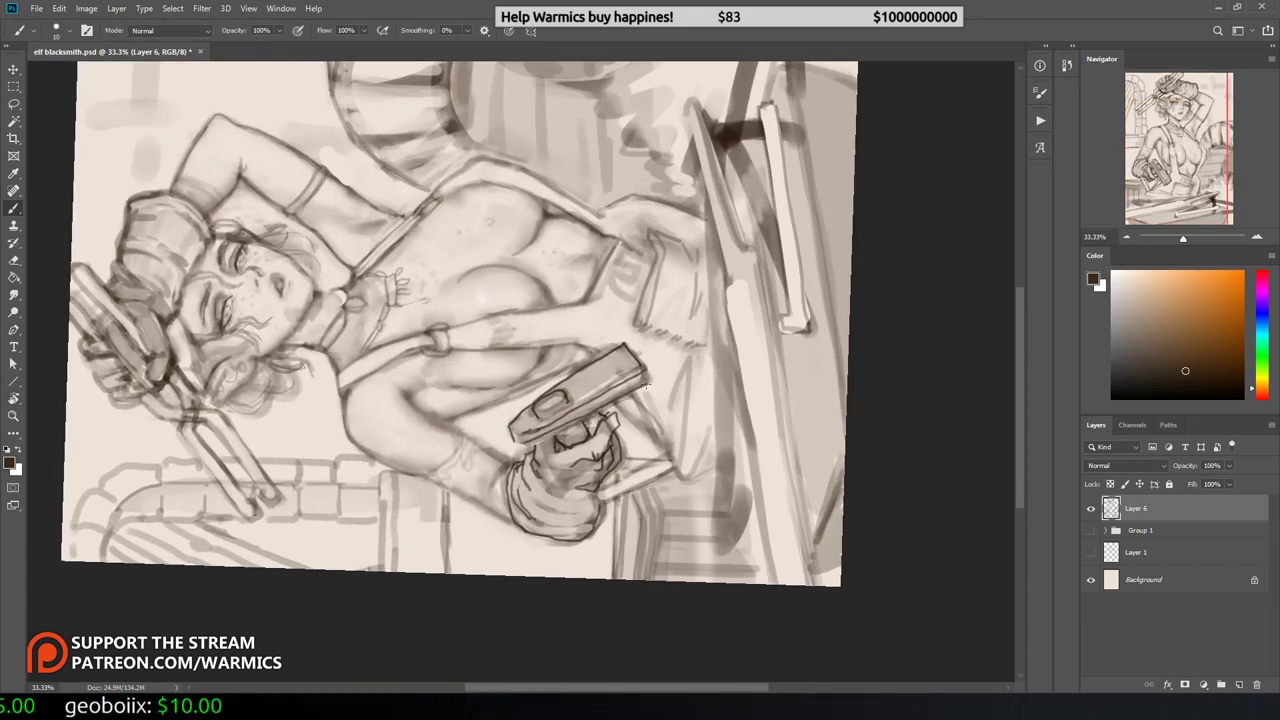
{"action": "key", "text": "Escape"}
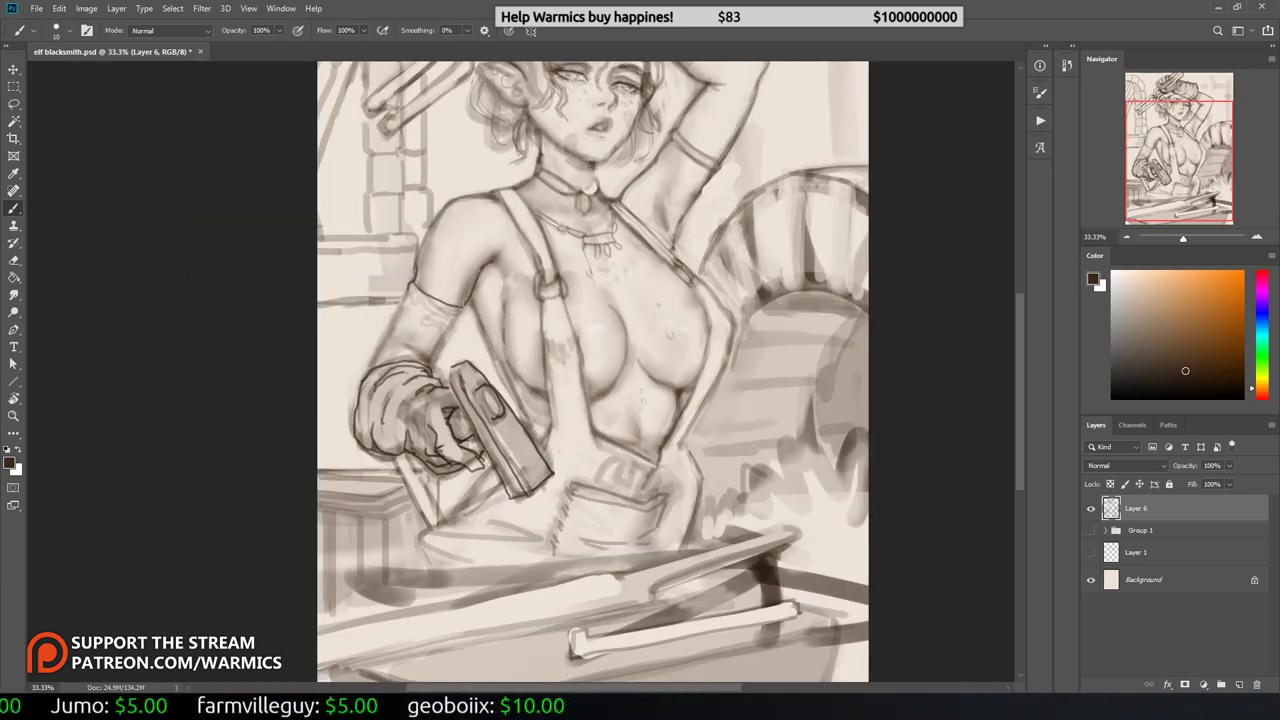
{"action": "left_click_drag", "start_coordinate": [450, 328], "coordinate": [444, 325]}
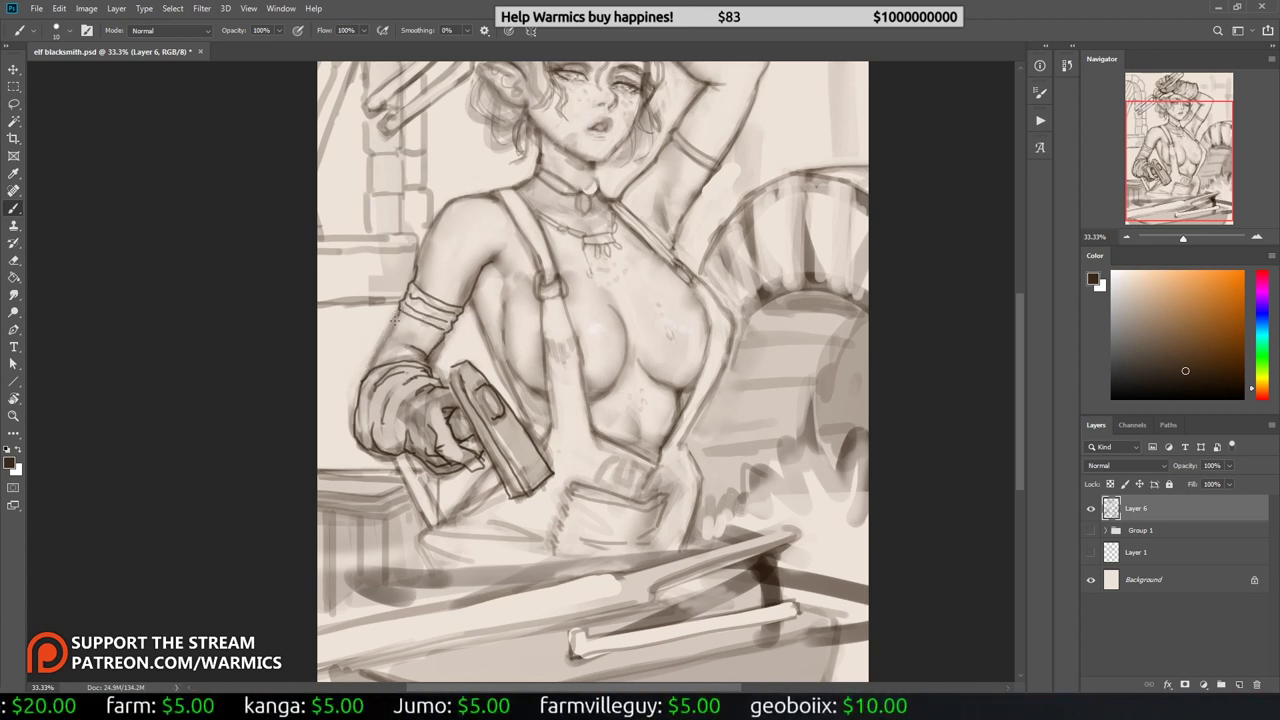
{"action": "left_click_drag", "start_coordinate": [440, 206], "coordinate": [421, 292]}
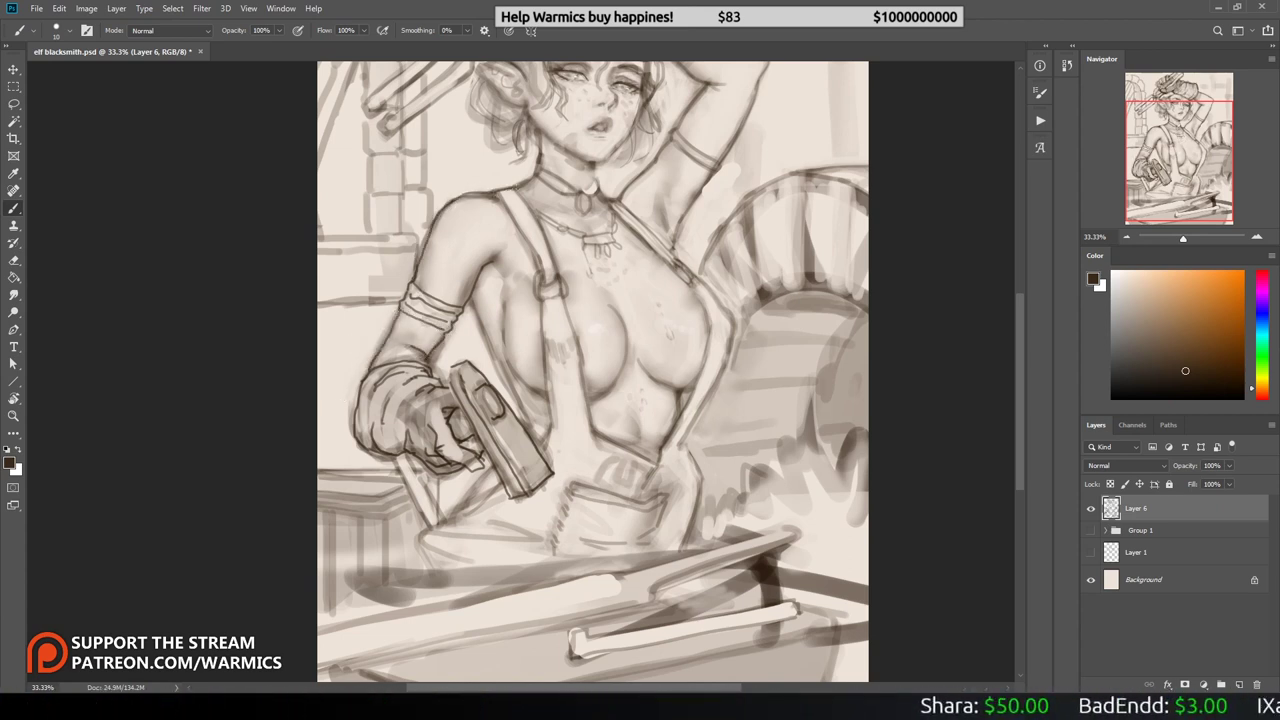
{"action": "key", "text": "e"}
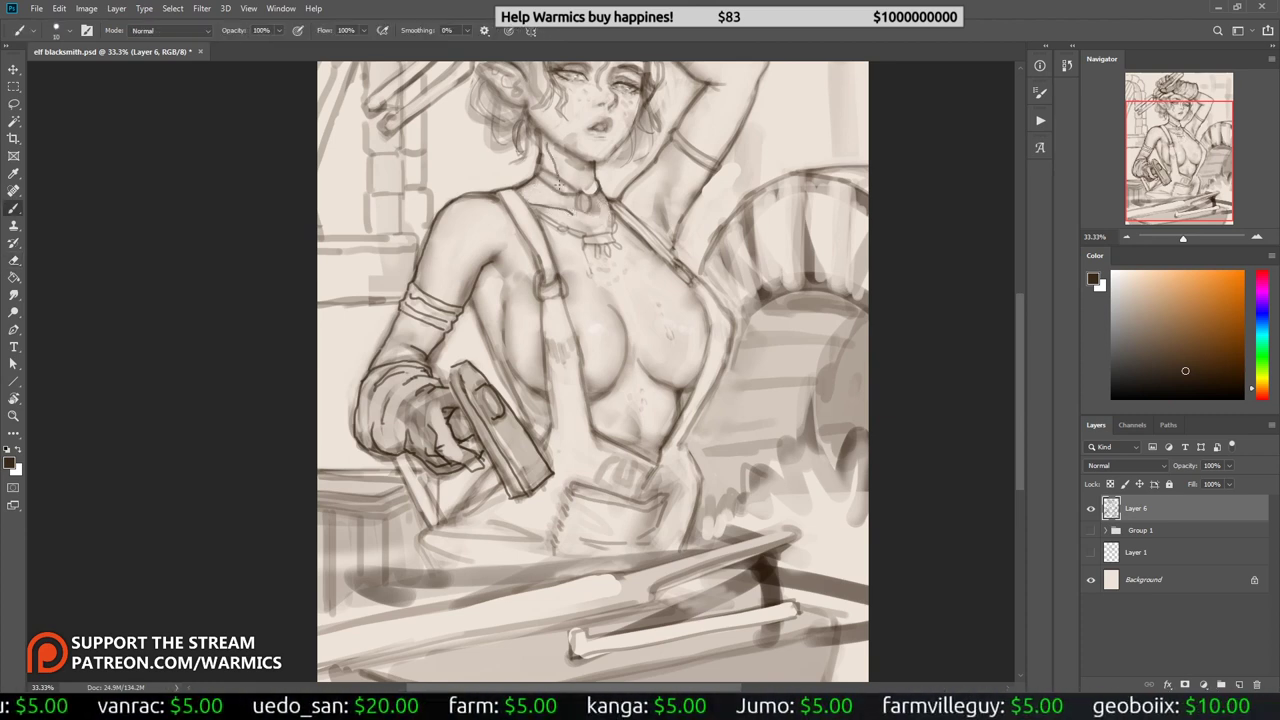
{"action": "scroll", "coordinate": [586, 172], "scroll_direction": "up", "scroll_amount": 3}
{"action": "key", "text": "b"}
{"action": "key", "text": "h"}
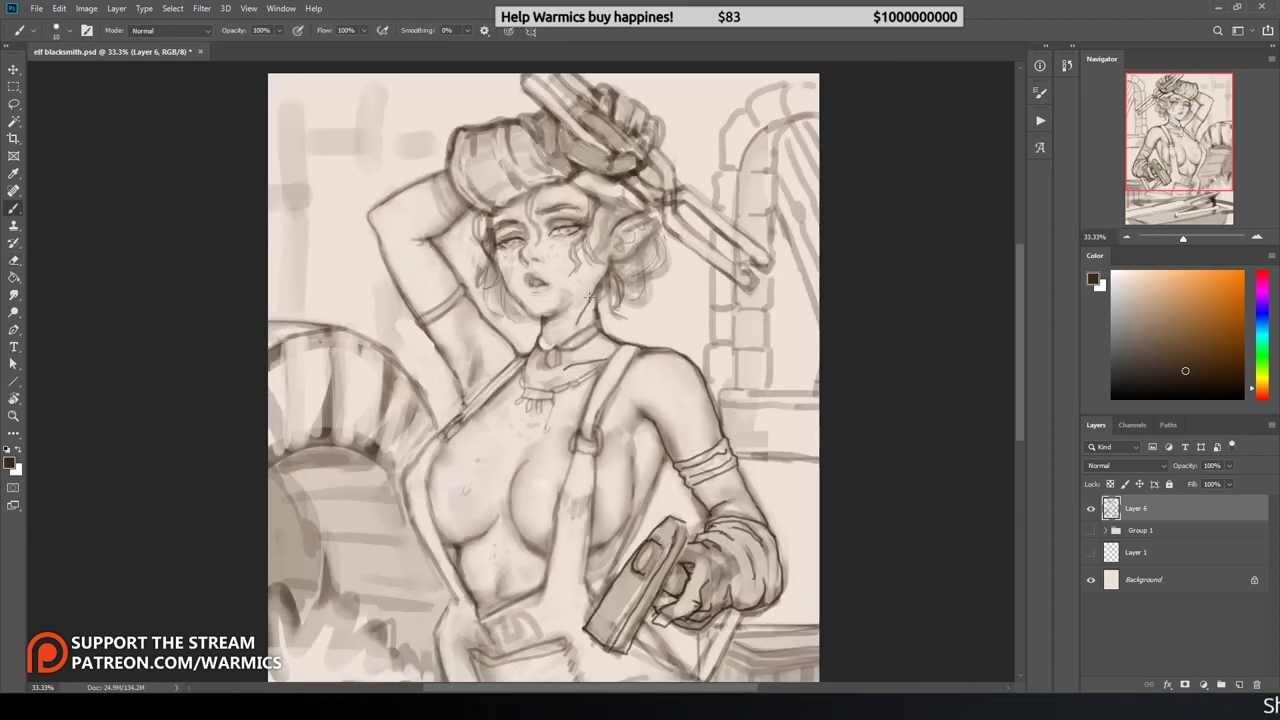
{"action": "right_click", "coordinate": [636, 170]}
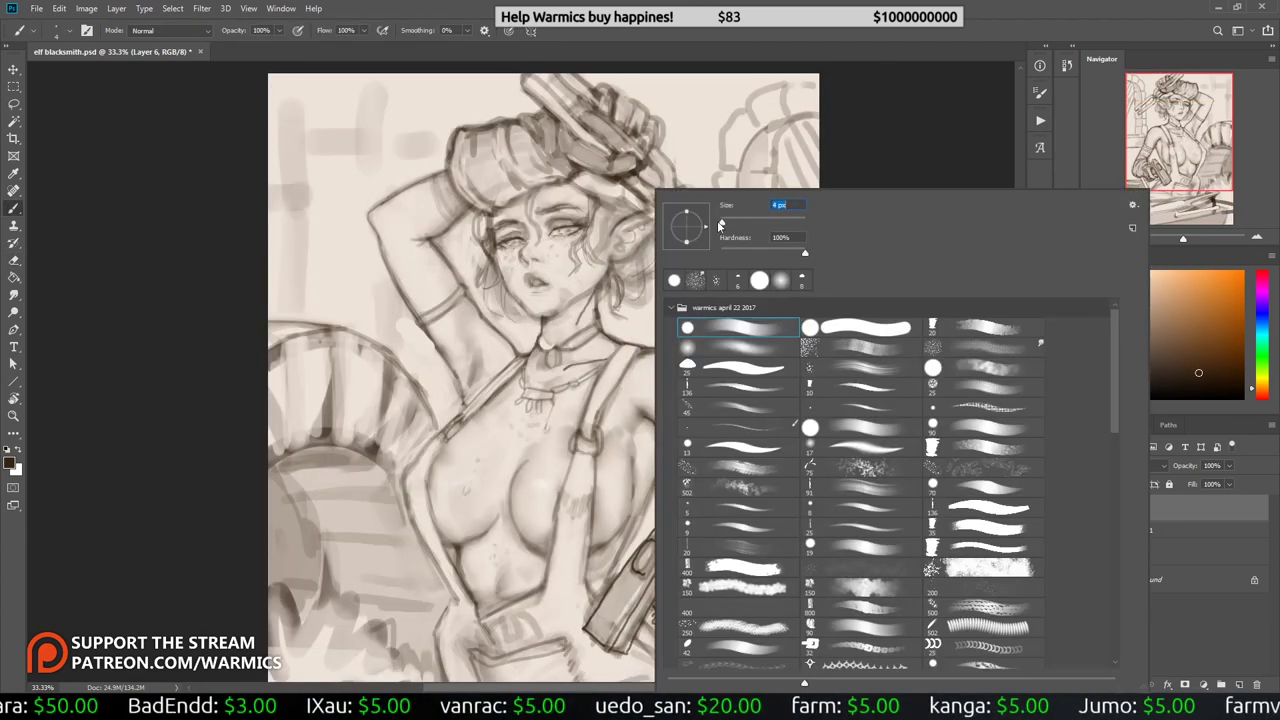
{"action": "left_click", "coordinate": [617, 232]}
{"action": "right_click", "coordinate": [758, 188]}
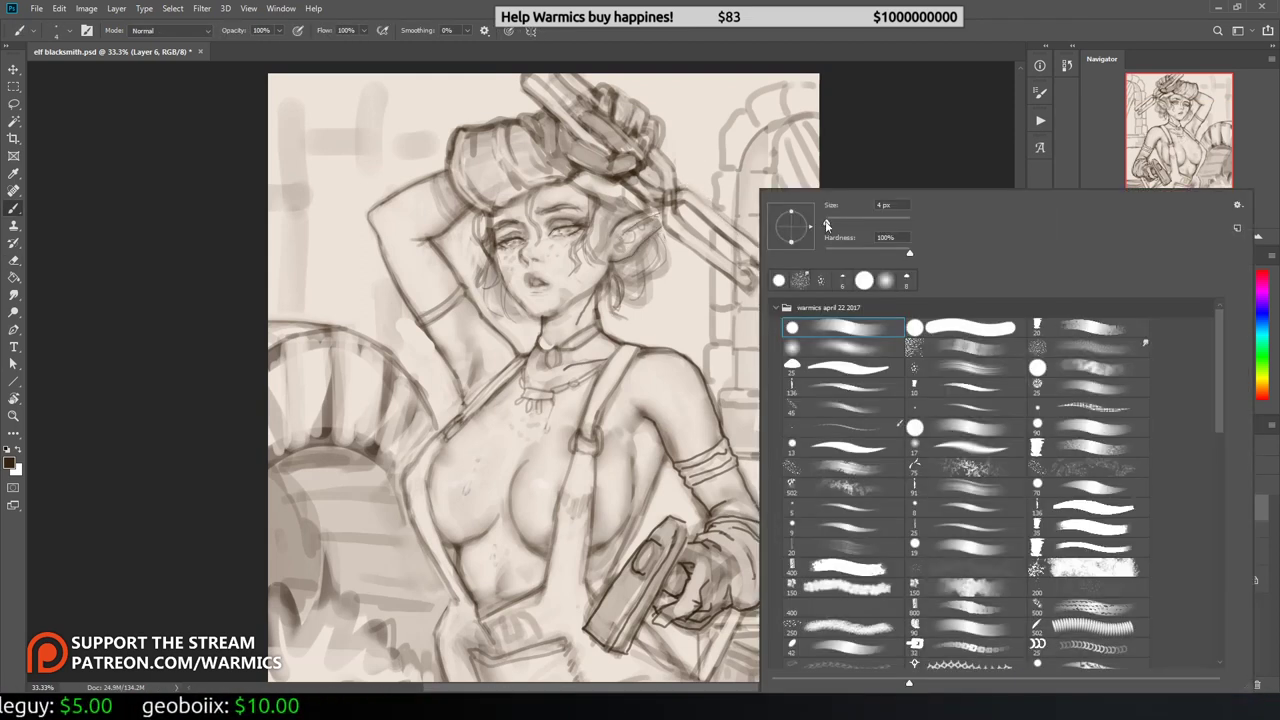
{"action": "key", "text": "r"}
{"action": "left_click_drag", "start_coordinate": [829, 183], "coordinate": [620, 75]}
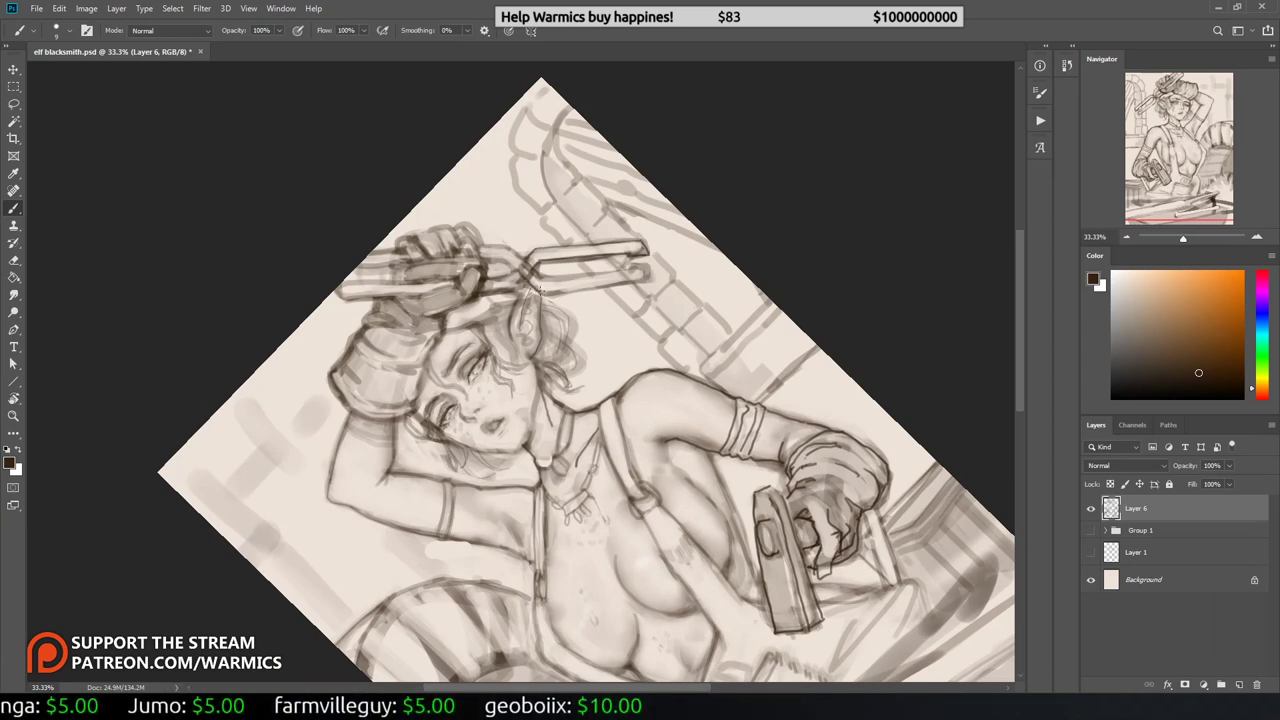
{"action": "key", "text": "Escape"}
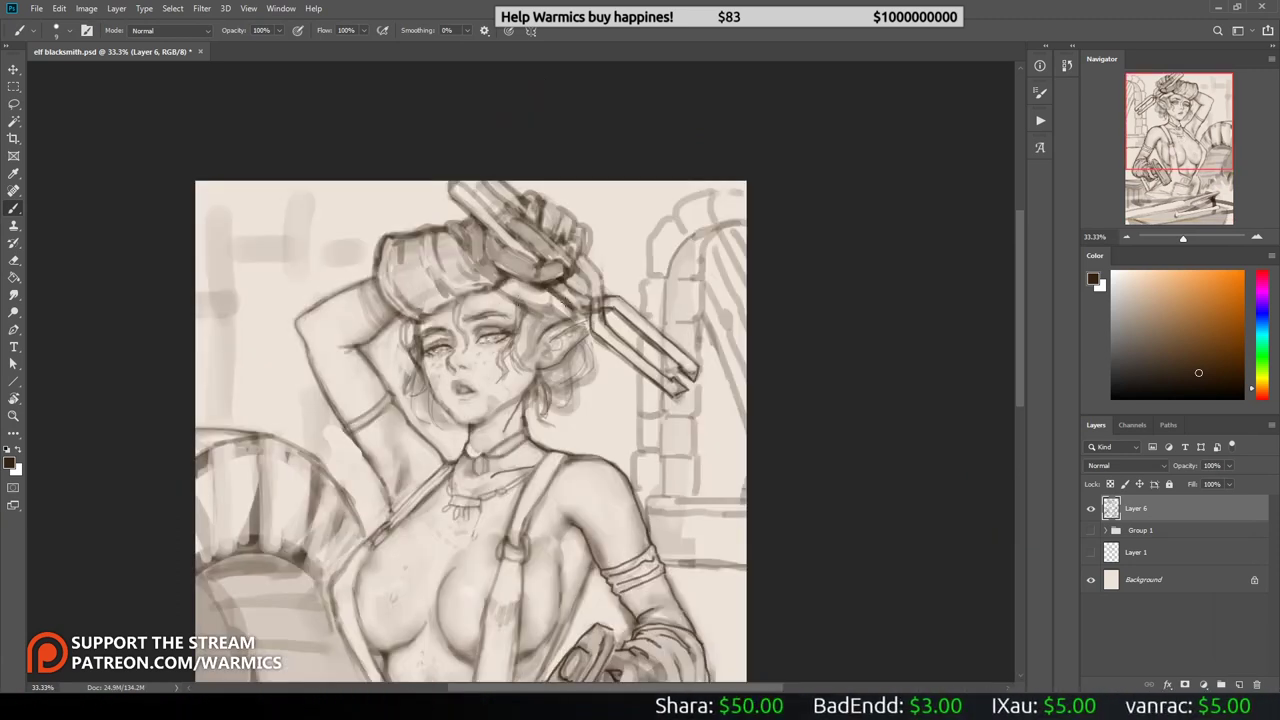
{"action": "key", "text": "e"}
{"action": "key", "text": "b"}
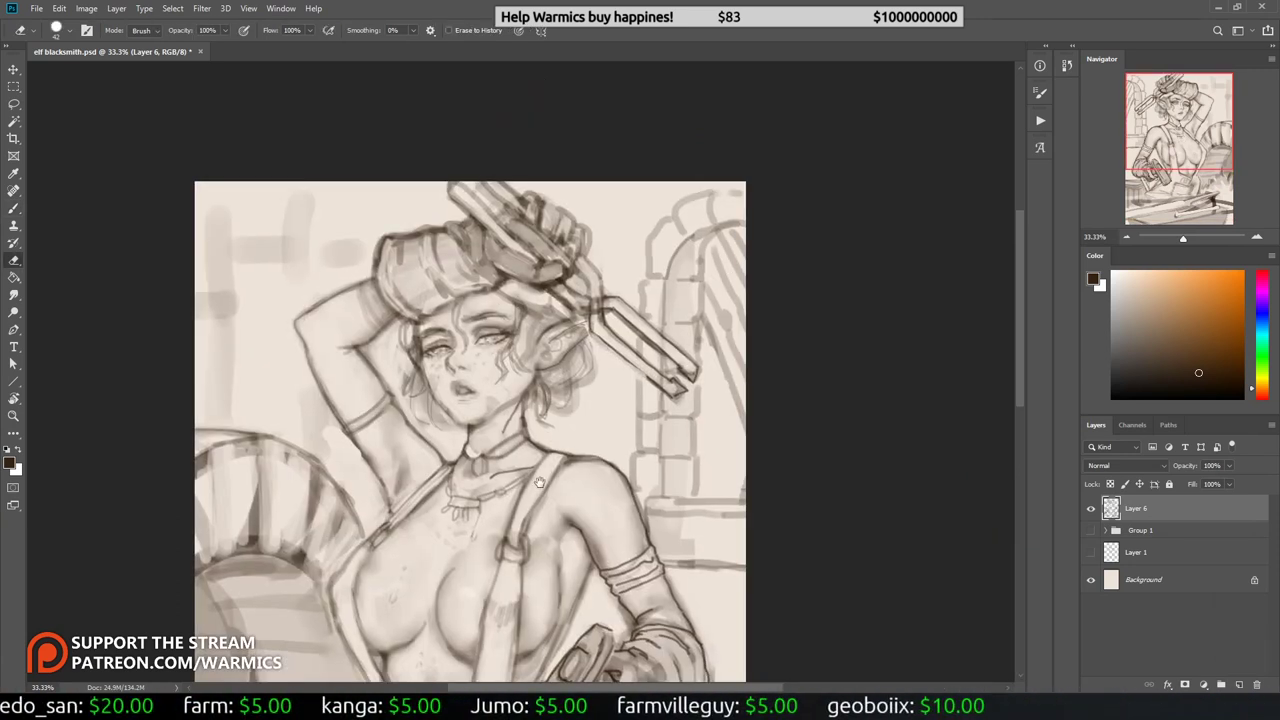
{"action": "scroll", "coordinate": [466, 447], "scroll_direction": "down", "scroll_amount": 3}
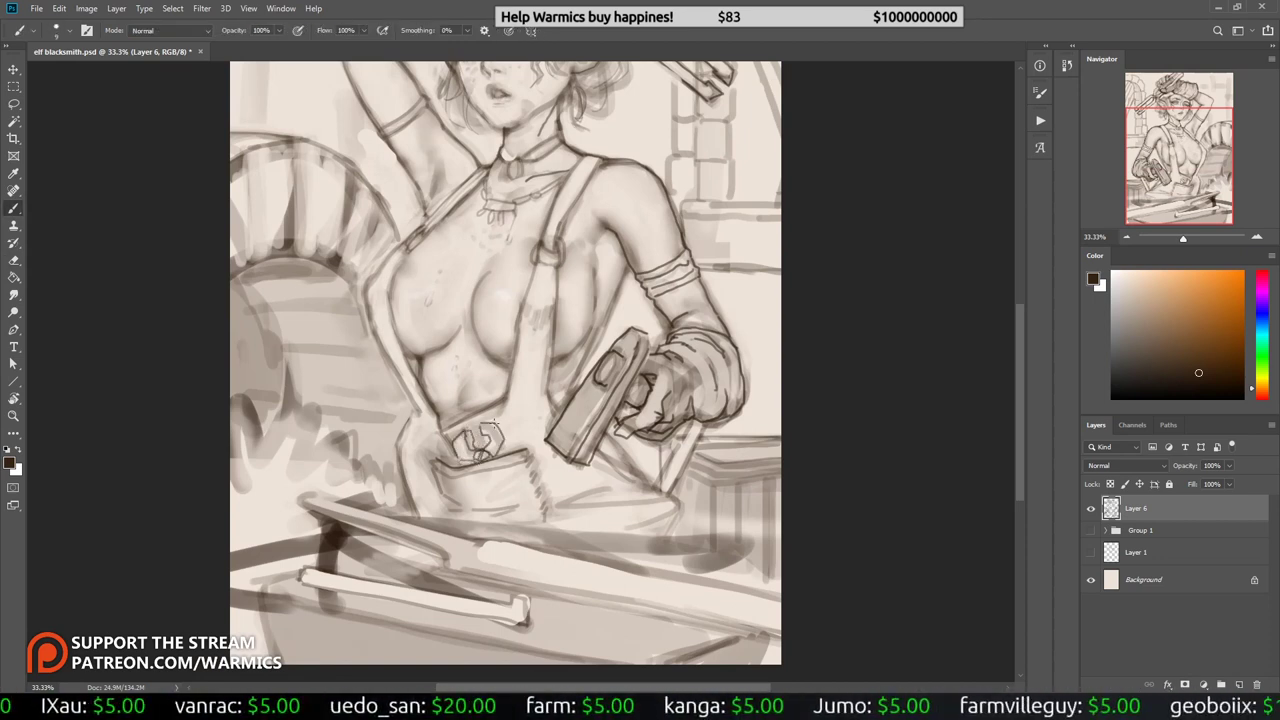
Step: Mirror the view to check proportions and sample a shade from the drawing
{"action": "key", "text": "h"}
{"action": "left_click", "coordinate": [554, 412], "text": "alt"}
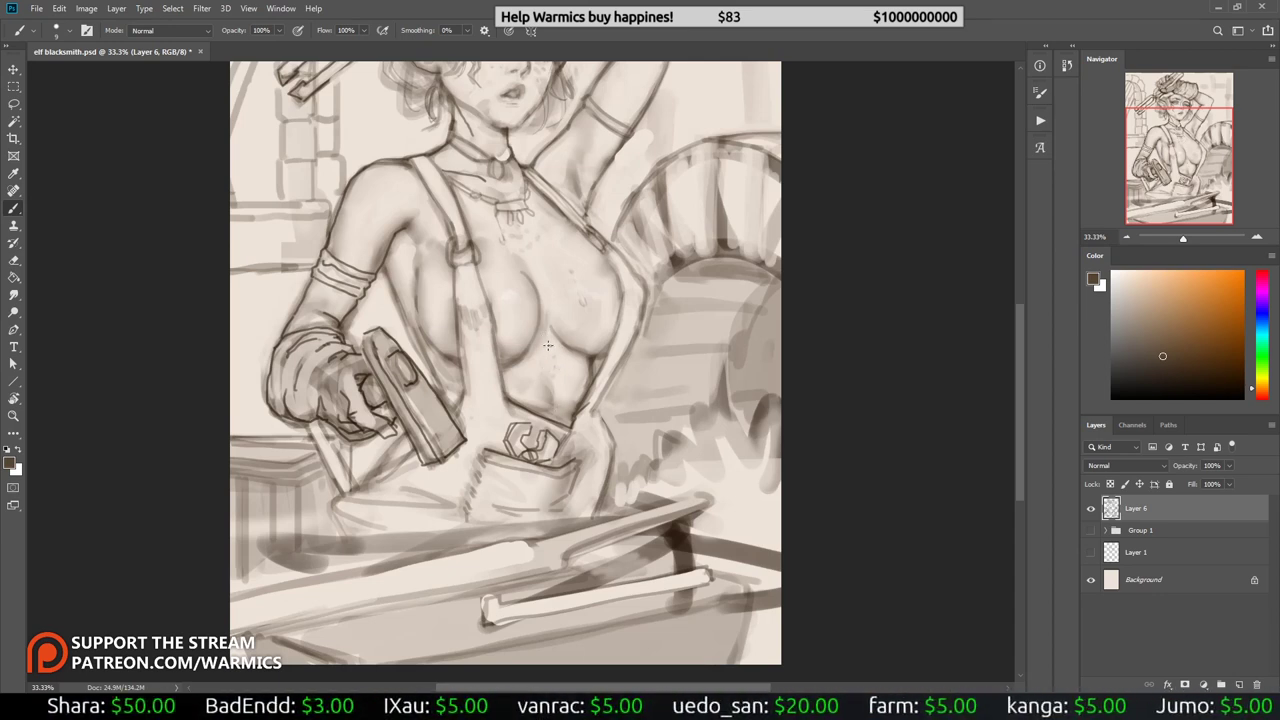
{"action": "left_click_drag", "start_coordinate": [548, 345], "coordinate": [463, 455]}
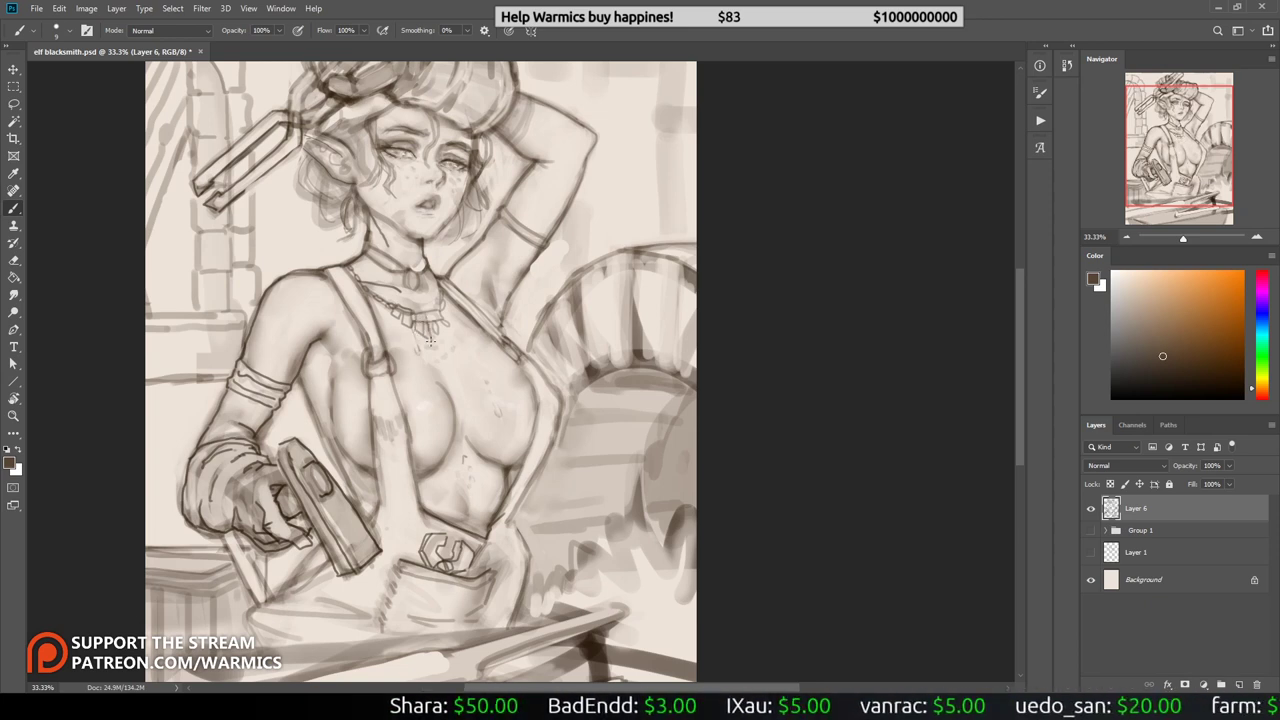
{"action": "key", "text": "h"}
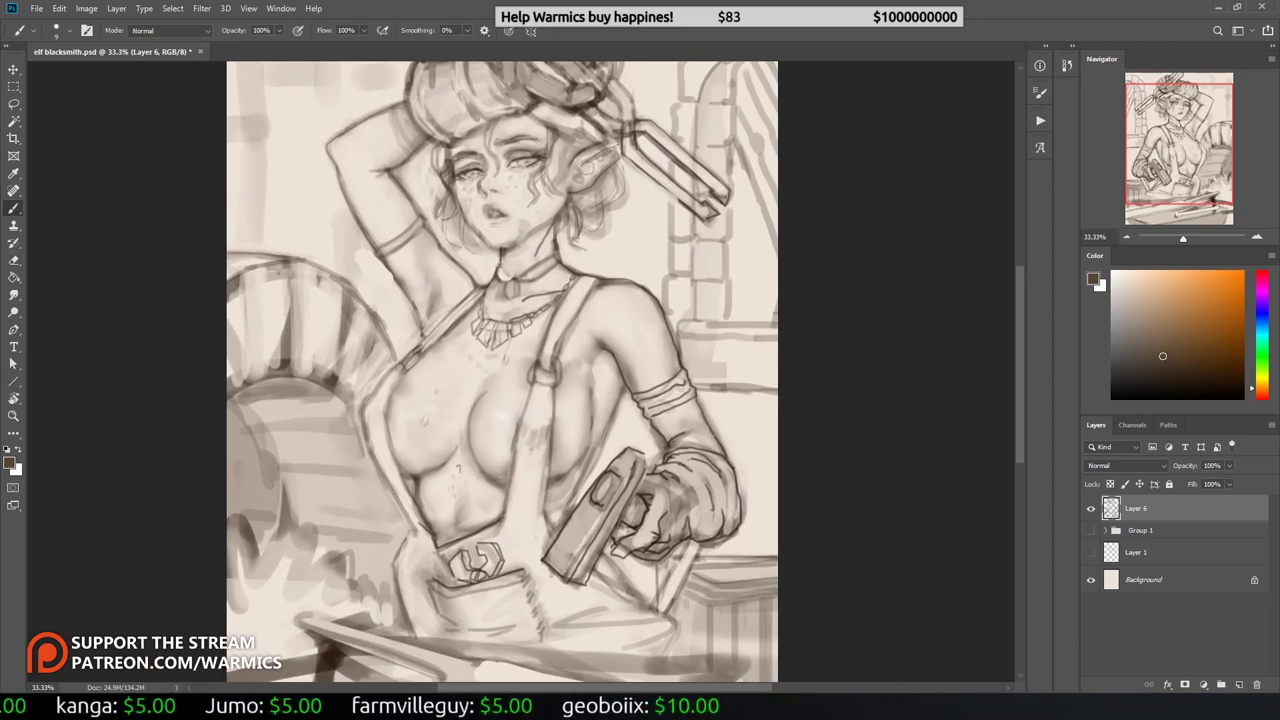
{"action": "key", "text": "e"}
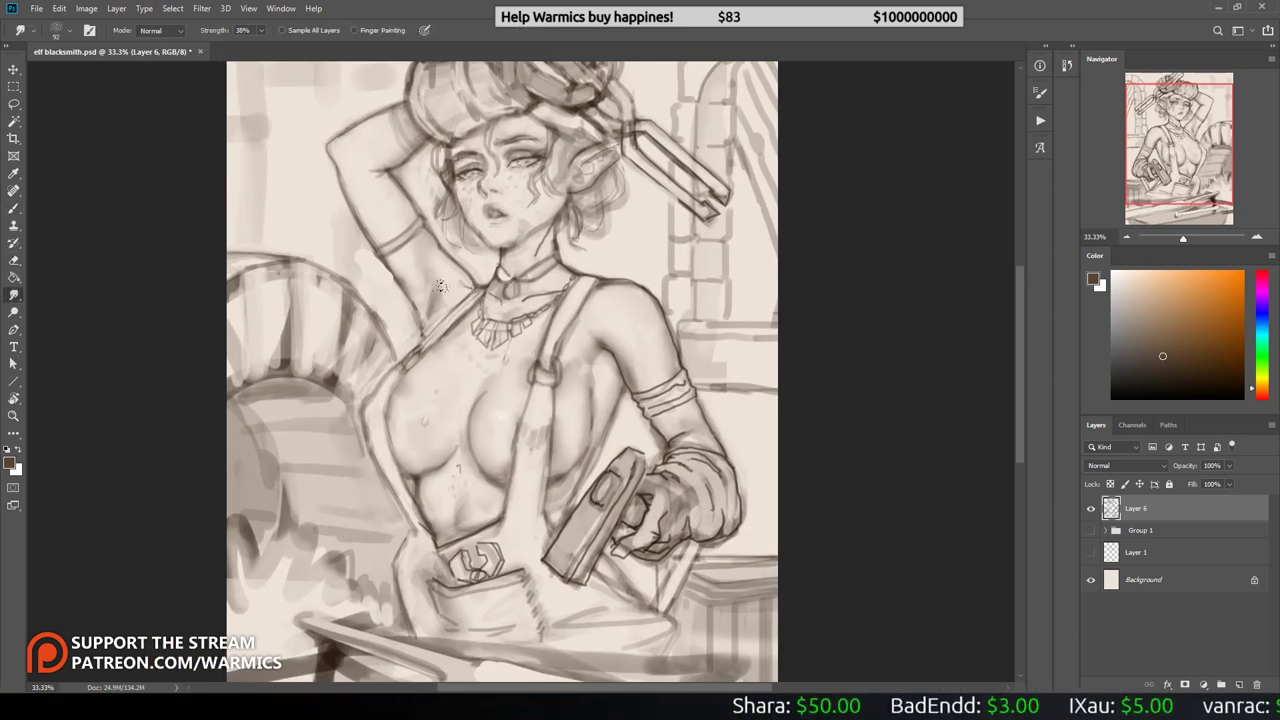
{"action": "right_click", "coordinate": [450, 288]}
{"action": "left_click", "coordinate": [443, 299]}
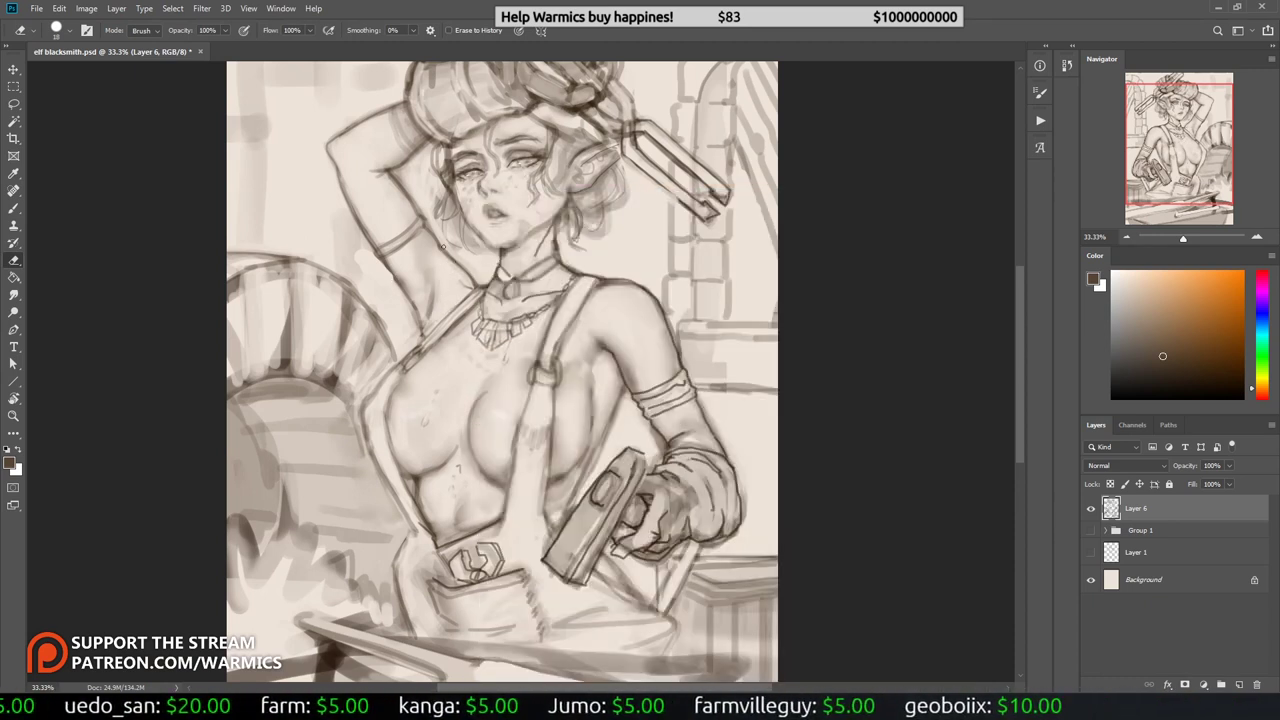
{"action": "key", "text": "b"}
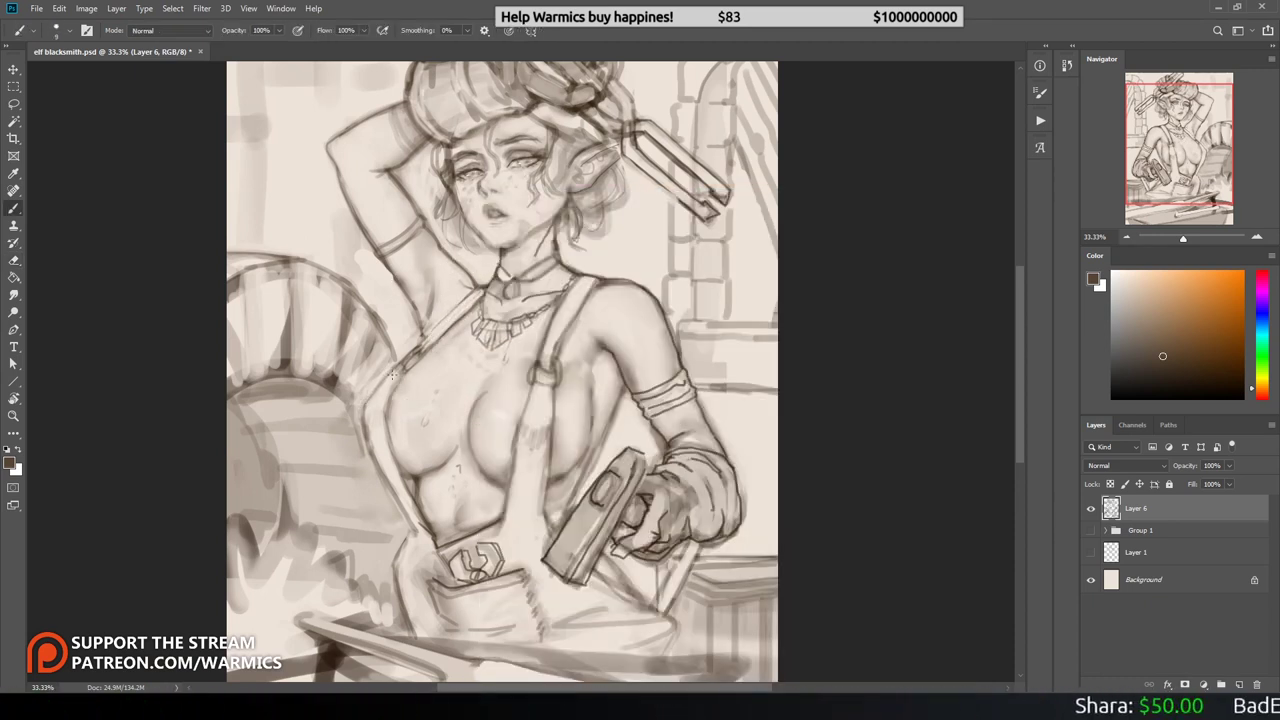
Step: Add pencil strokes and short hatch lines along the torso contours
{"action": "left_click_drag", "start_coordinate": [392, 375], "coordinate": [364, 465]}
{"action": "left_click_drag", "start_coordinate": [382, 420], "coordinate": [372, 452]}
{"action": "left_click_drag", "start_coordinate": [534, 430], "coordinate": [528, 460]}
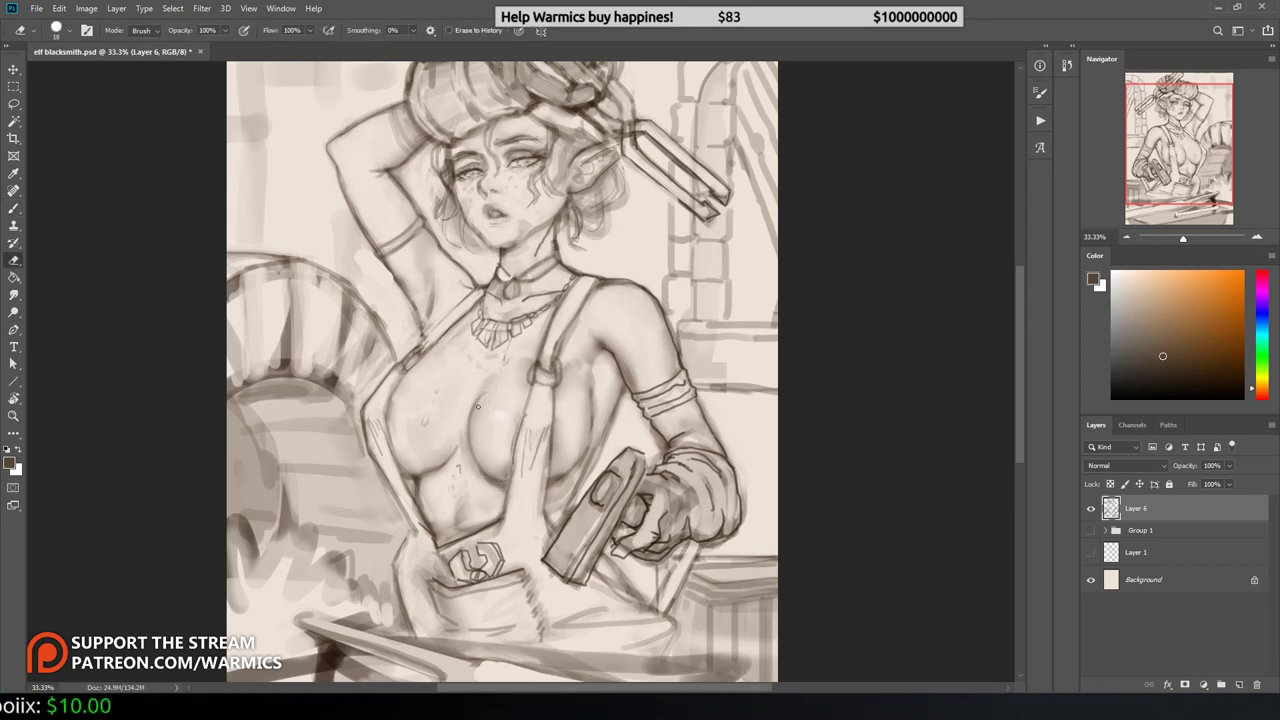
{"action": "right_click", "coordinate": [562, 297]}
{"action": "key", "text": "Escape"}
Step: Sample a skin tone, shrink the brush and blend the shading around the belly
{"action": "key", "text": "h"}
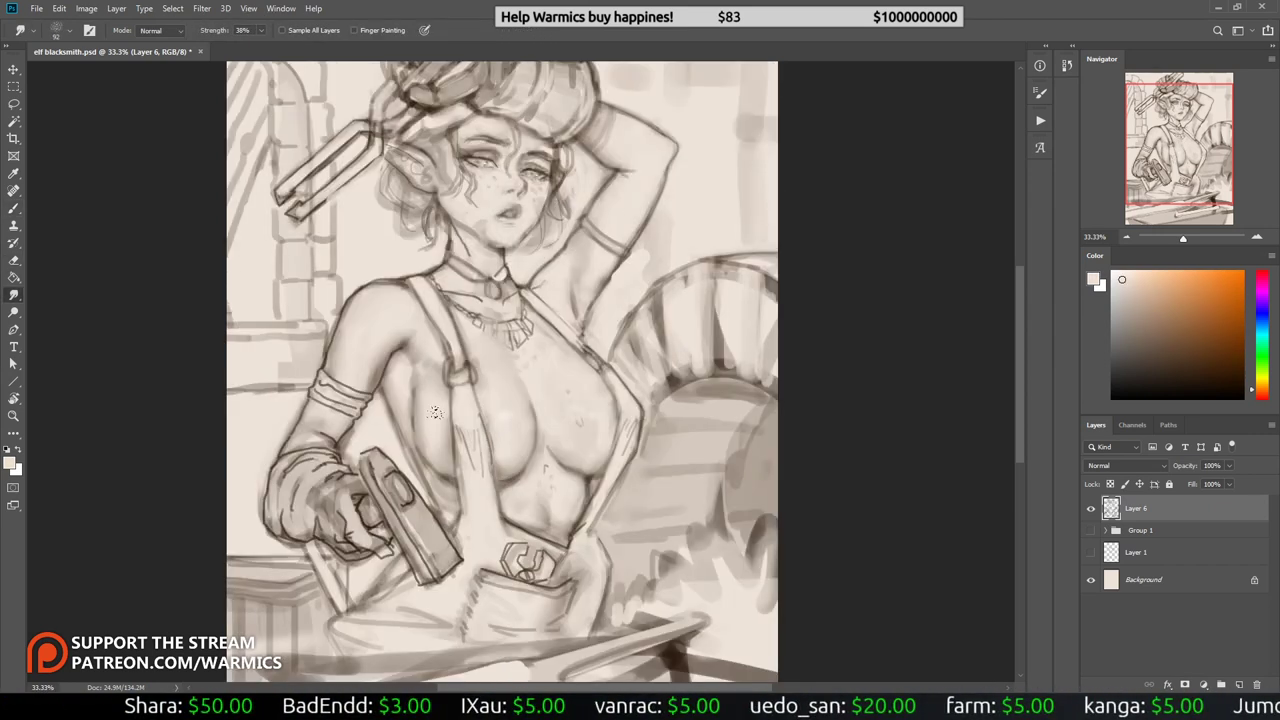
{"action": "left_click", "coordinate": [574, 428], "text": "alt"}
{"action": "key", "text": "["}
{"action": "key", "text": "["}
{"action": "key", "text": "["}
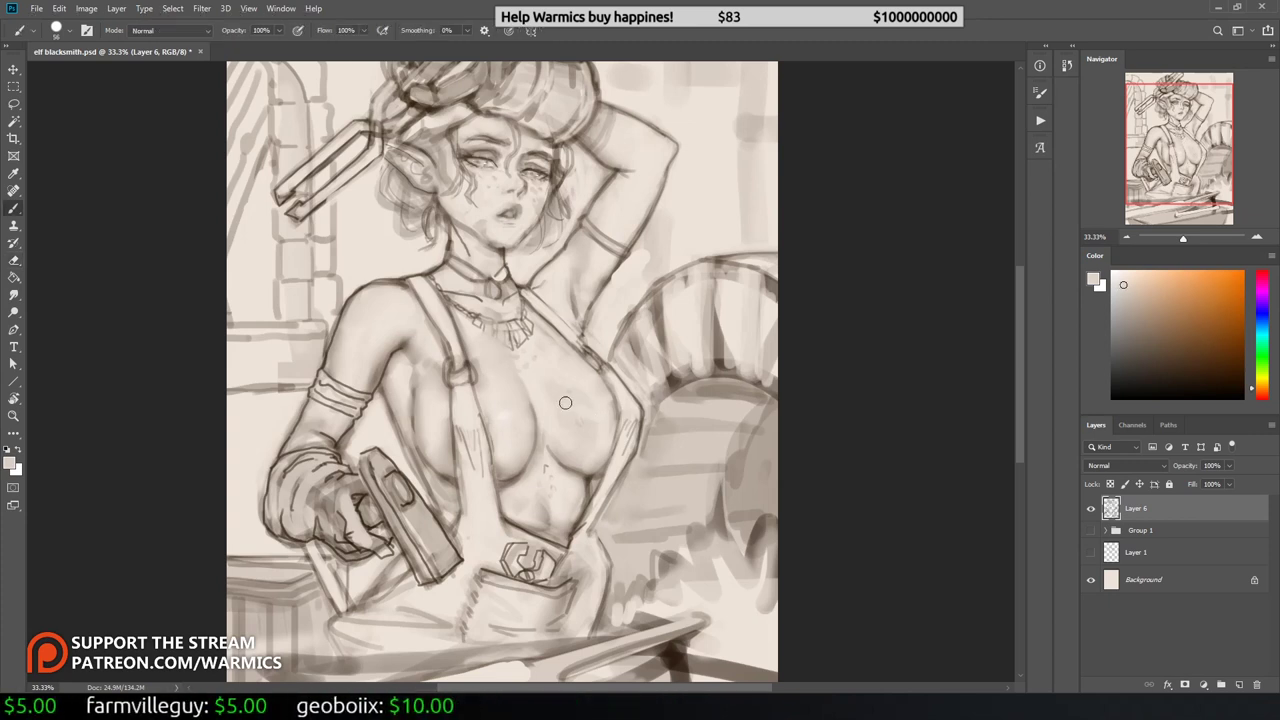
{"action": "key", "text": "r"}
{"action": "key", "text": "b"}
{"action": "left_click_drag", "start_coordinate": [540, 408], "coordinate": [561, 338]}
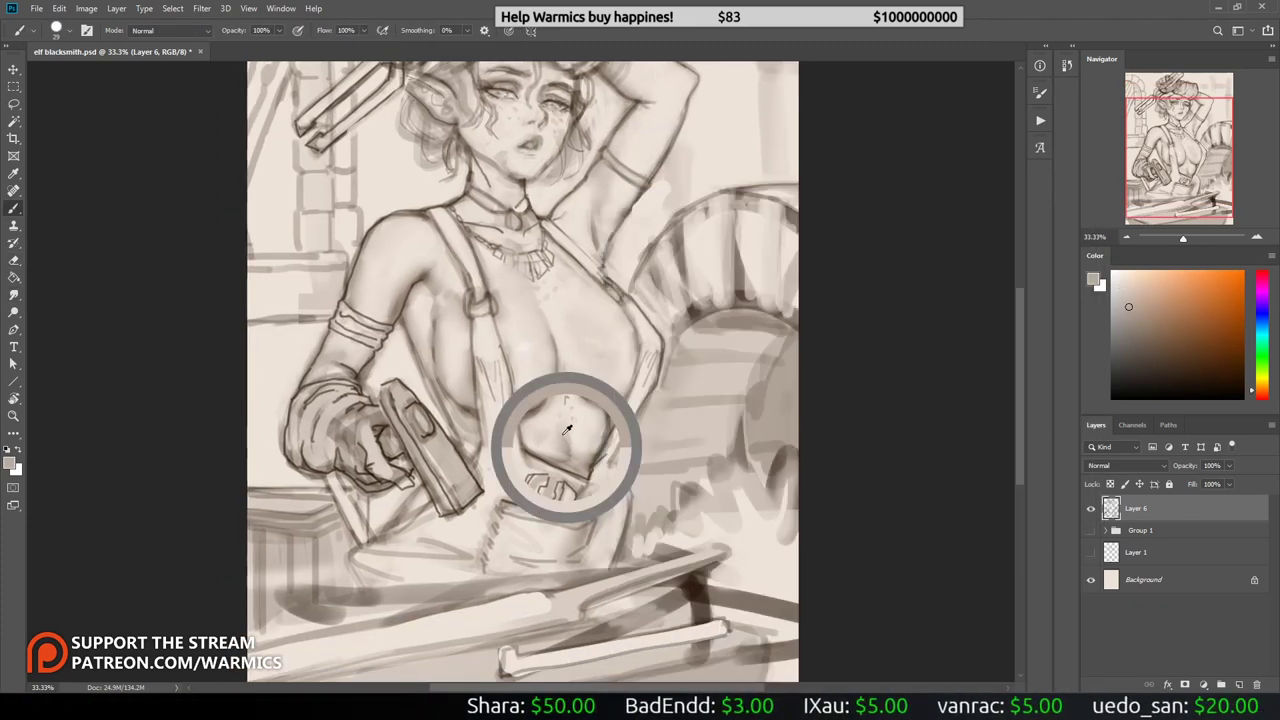
{"action": "key", "text": "["}
{"action": "key", "text": "["}
{"action": "key", "text": "["}
{"action": "left_click", "coordinate": [585, 431], "text": "alt"}
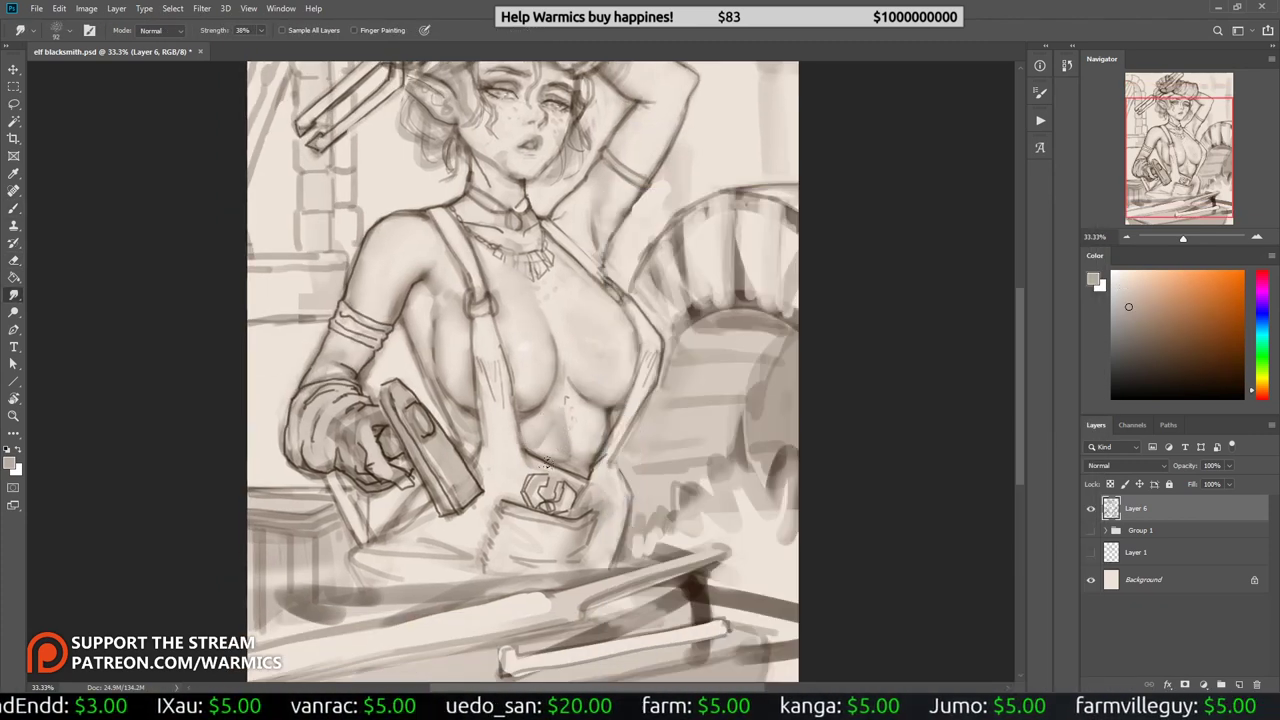
{"action": "right_click", "coordinate": [620, 458]}
{"action": "key", "text": "Escape"}
Step: Sample nearby tones and adjust the brush size for further torso shading
{"action": "left_click", "coordinate": [624, 463], "text": "alt"}
{"action": "right_click", "coordinate": [624, 463]}
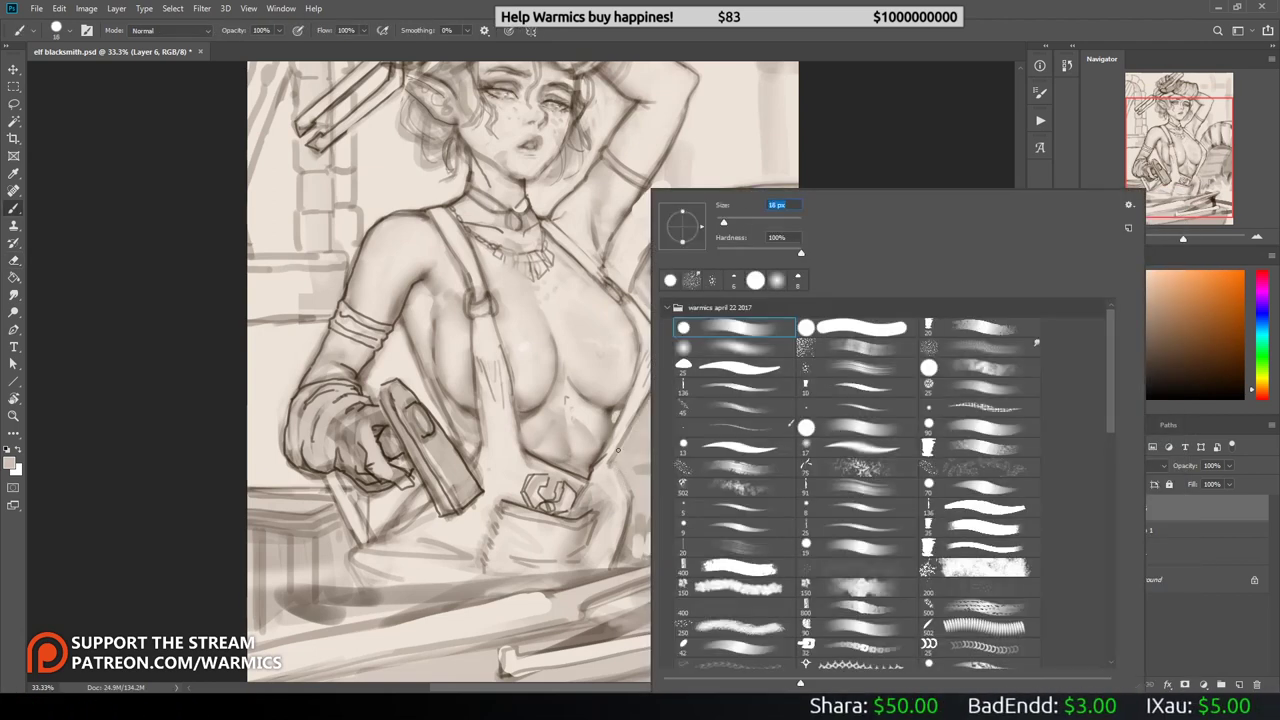
{"action": "key", "text": "Escape"}
{"action": "right_click", "coordinate": [621, 528]}
{"action": "key", "text": "Escape"}
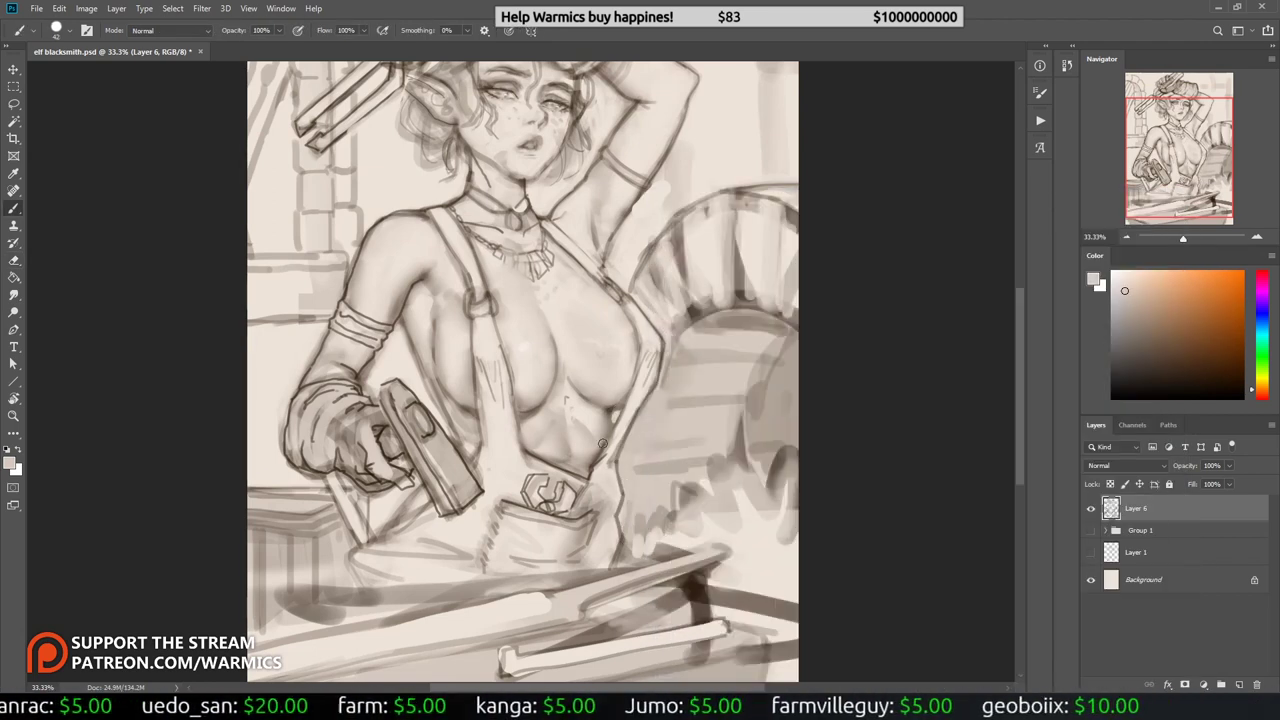
{"action": "key", "text": "e"}
{"action": "key", "text": "b"}
{"action": "right_click", "coordinate": [490, 205]}
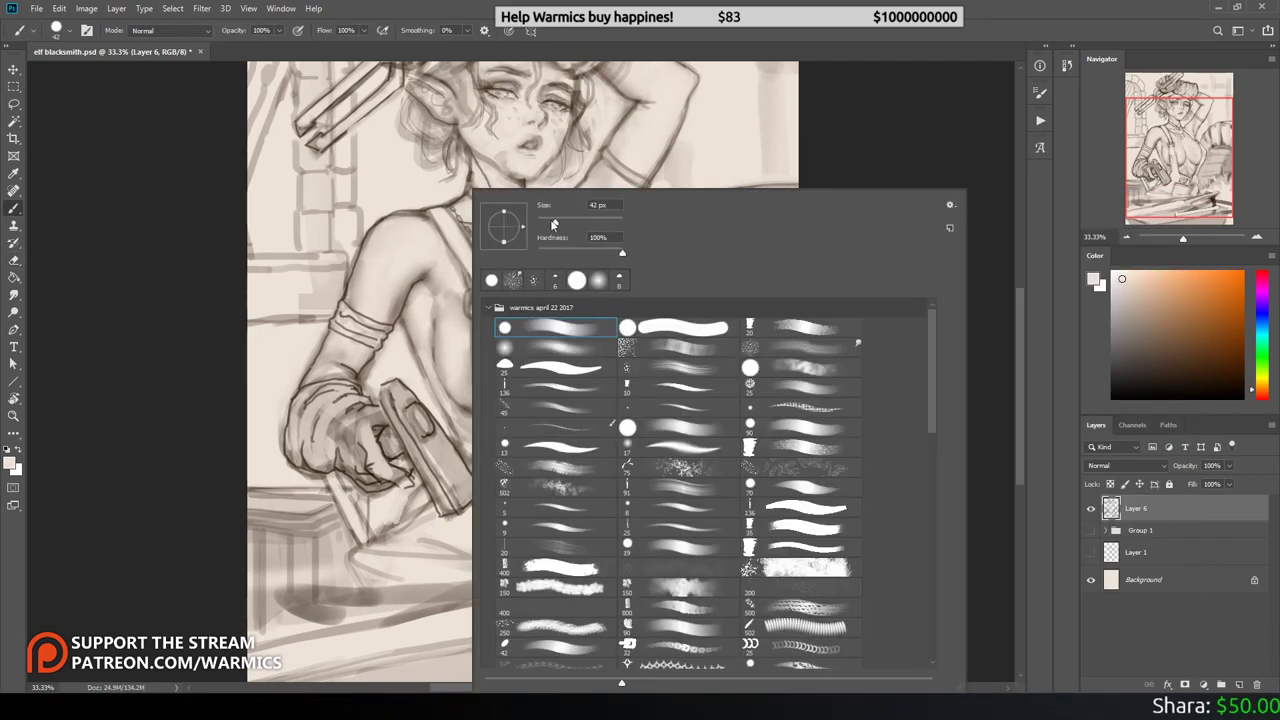
{"action": "key", "text": "Escape"}
Step: Paint light strokes on the belly, then zoom out to 25% to see the whole drawing
{"action": "mouse_move", "coordinate": [458, 432]}
{"action": "left_mouse_down"}
{"action": "mouse_move", "coordinate": [419, 350]}
{"action": "mouse_move", "coordinate": [456, 430]}
{"action": "left_mouse_up"}
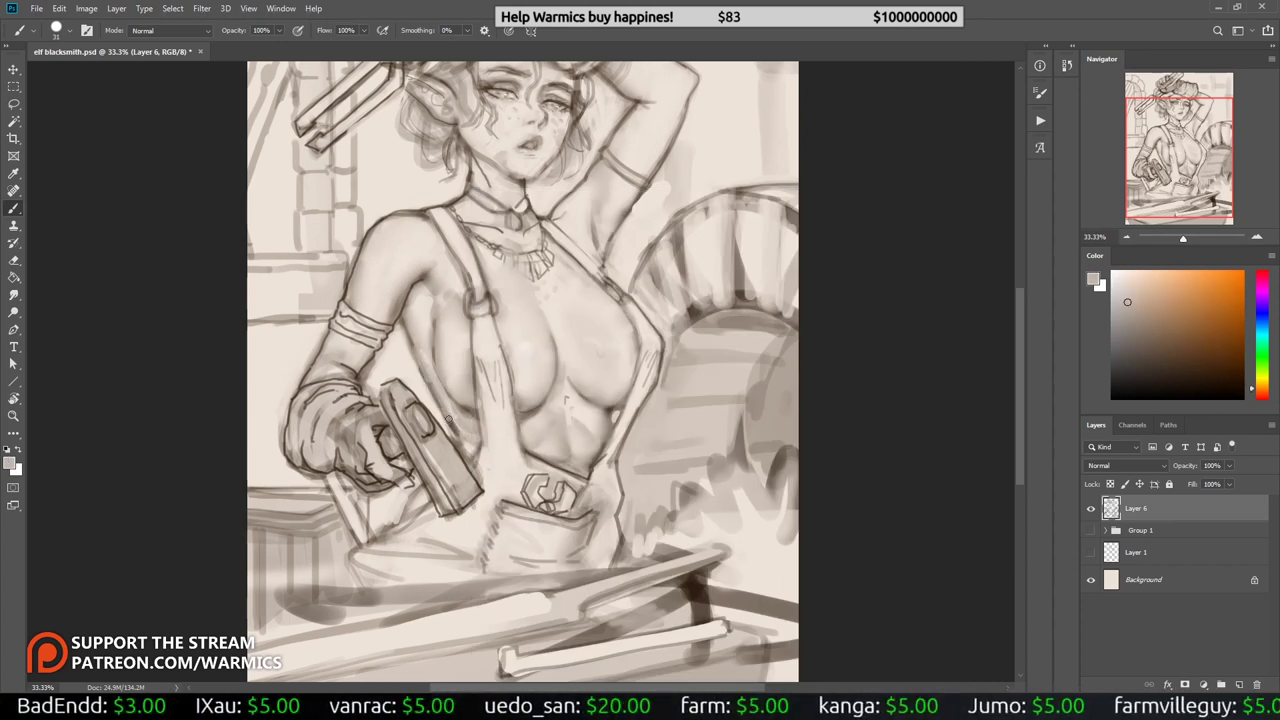
{"action": "left_click", "coordinate": [458, 440], "text": "alt"}
{"action": "key", "text": "h"}
{"action": "key", "text": "z"}
{"action": "left_click", "coordinate": [611, 452], "text": "alt"}
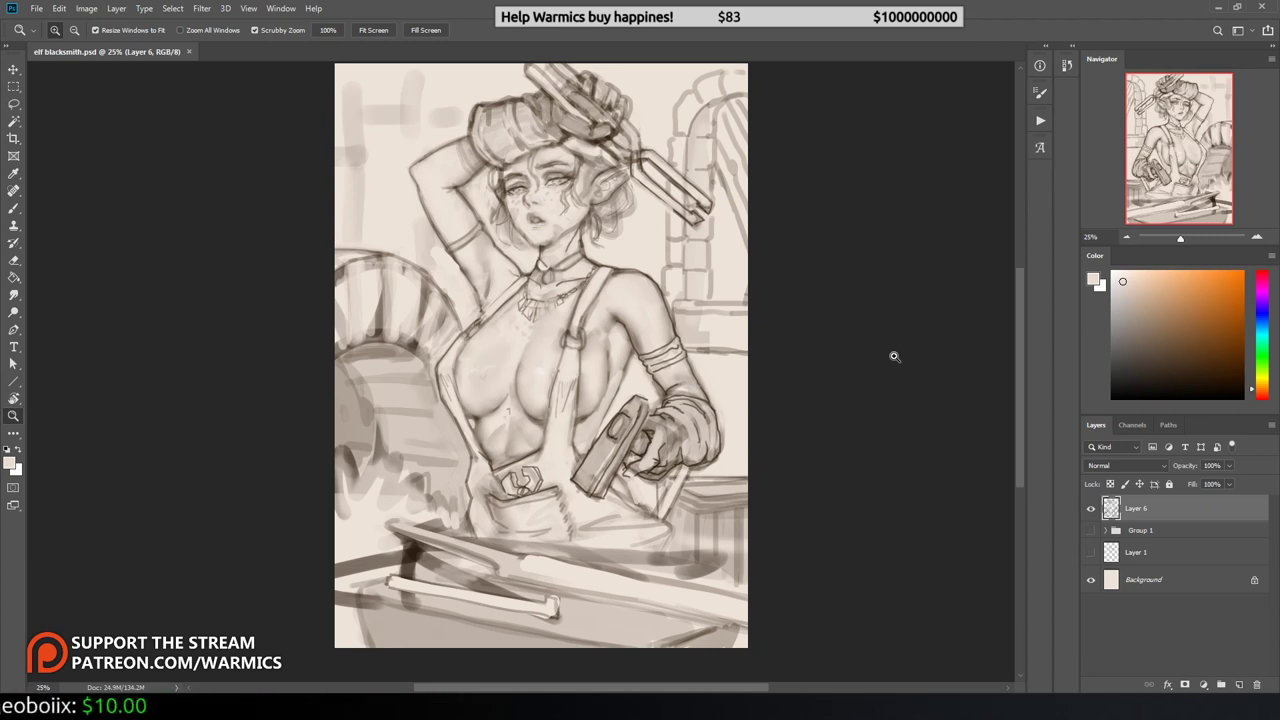
Step: Shade the bottom-left area in dark brown, with one light beige stroke near the lower left
{"action": "key", "text": "b"}
{"action": "key", "text": "x"}
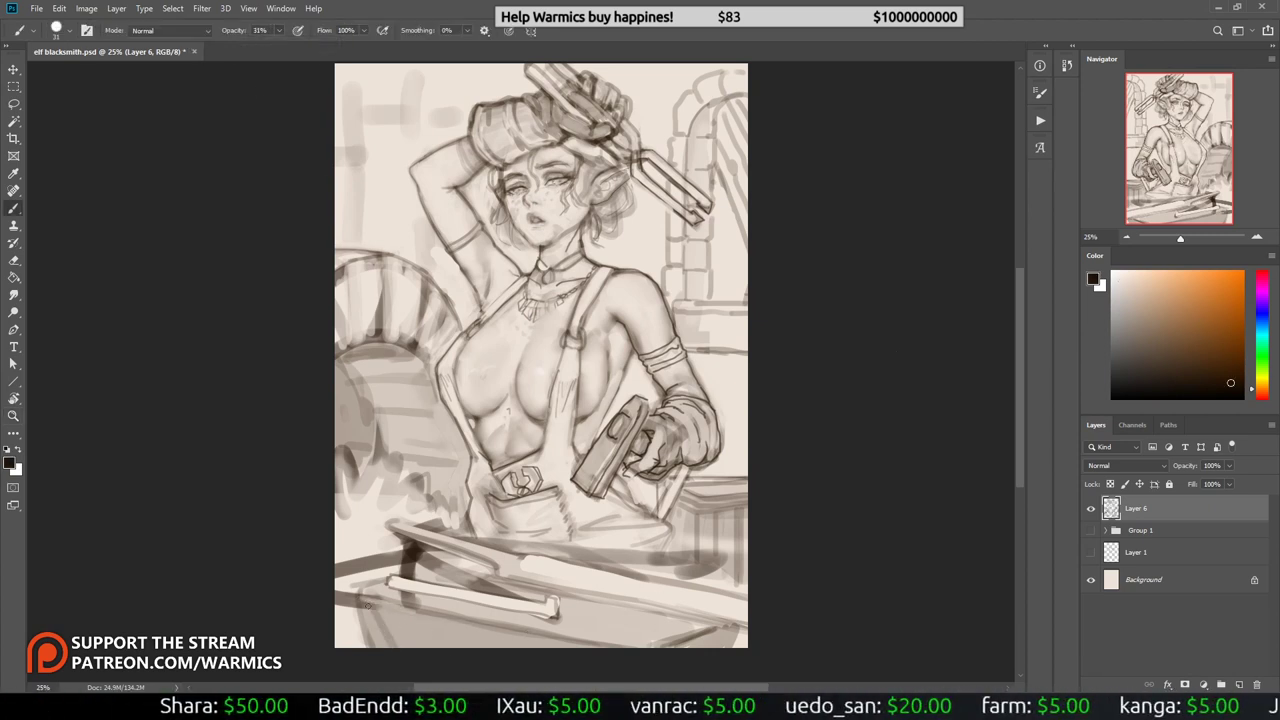
{"action": "mouse_move", "coordinate": [366, 605]}
{"action": "left_mouse_down"}
{"action": "mouse_move", "coordinate": [424, 642]}
{"action": "mouse_move", "coordinate": [735, 630]}
{"action": "left_mouse_up"}
{"action": "key", "text": "x"}
{"action": "mouse_move", "coordinate": [432, 604]}
{"action": "left_mouse_down"}
{"action": "mouse_move", "coordinate": [400, 585]}
{"action": "mouse_move", "coordinate": [546, 614]}
{"action": "left_mouse_up"}
{"action": "key", "text": "x"}
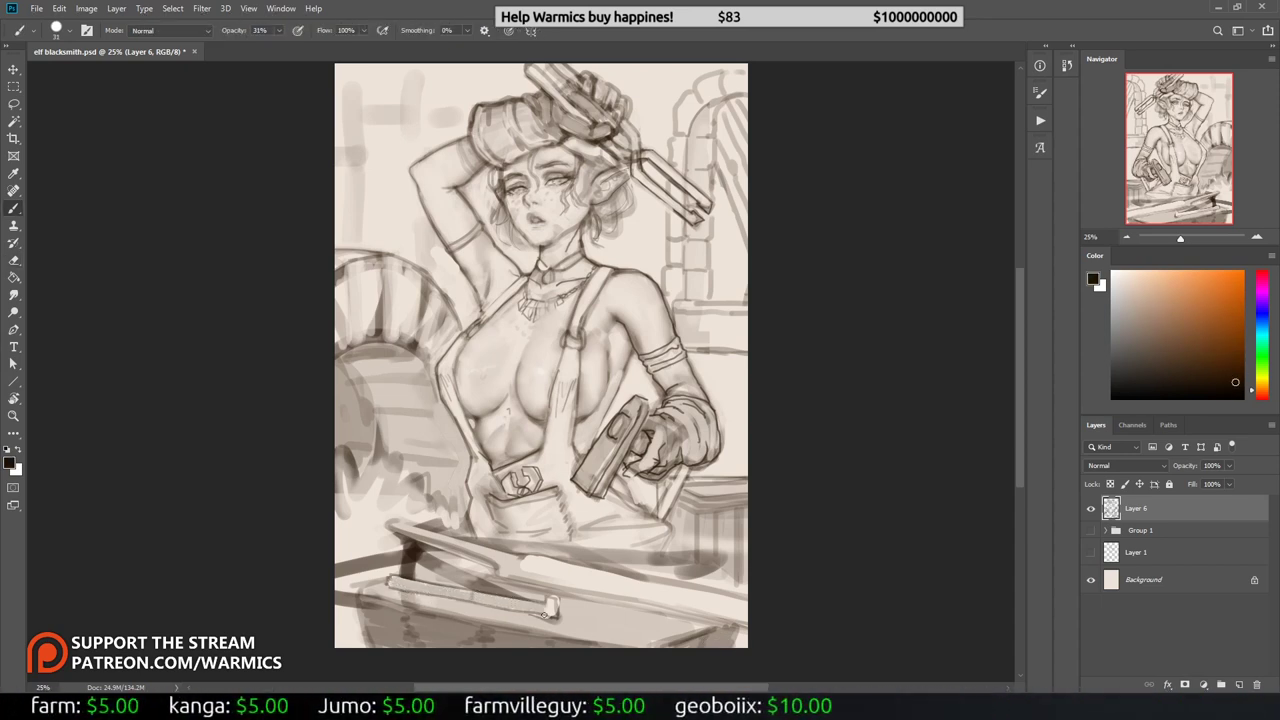
{"action": "mouse_move", "coordinate": [386, 596]}
{"action": "left_mouse_down"}
{"action": "mouse_move", "coordinate": [350, 582]}
{"action": "mouse_move", "coordinate": [385, 566]}
{"action": "mouse_move", "coordinate": [345, 620]}
{"action": "mouse_move", "coordinate": [360, 630]}
{"action": "left_mouse_up"}
{"action": "left_click", "coordinate": [370, 562], "text": "alt"}
Step: Erase and redraw the plank edge at 75% brush opacity, darkening its lower edge
{"action": "key", "text": "e"}
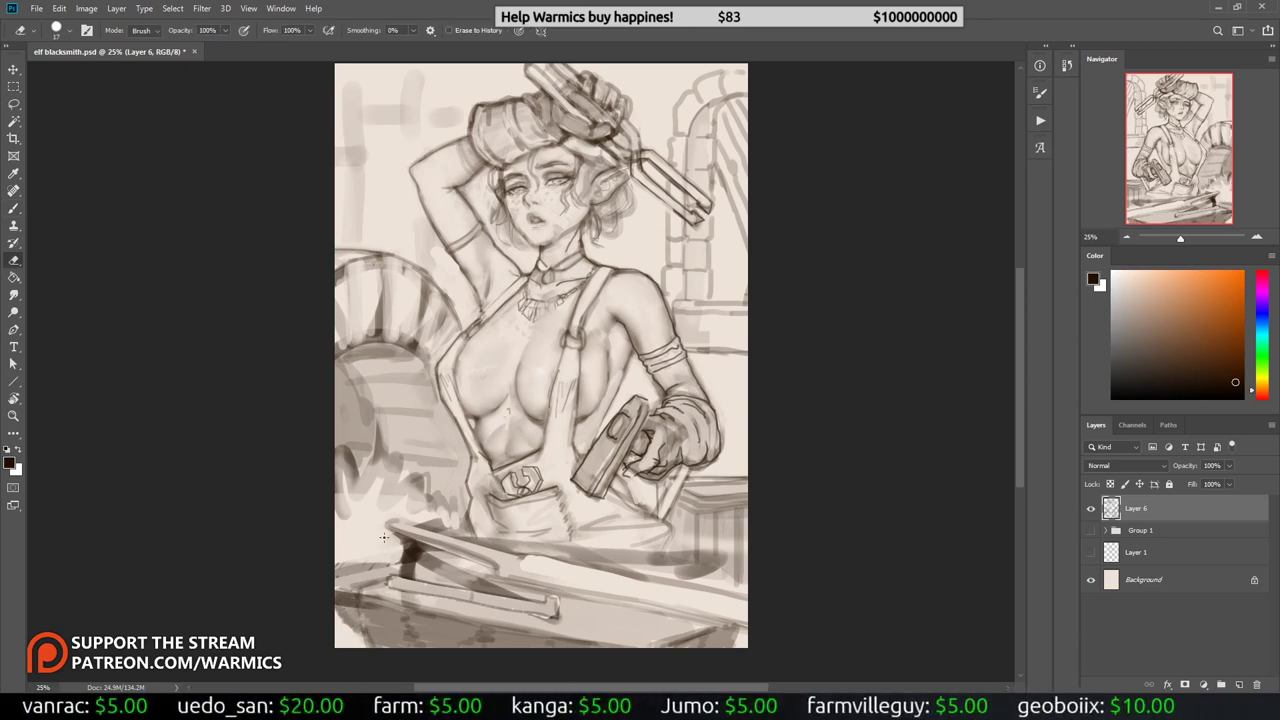
{"action": "mouse_move", "coordinate": [383, 537]}
{"action": "left_mouse_down"}
{"action": "mouse_move", "coordinate": [400, 562]}
{"action": "mouse_move", "coordinate": [496, 566]}
{"action": "left_mouse_up"}
{"action": "key", "text": "b"}
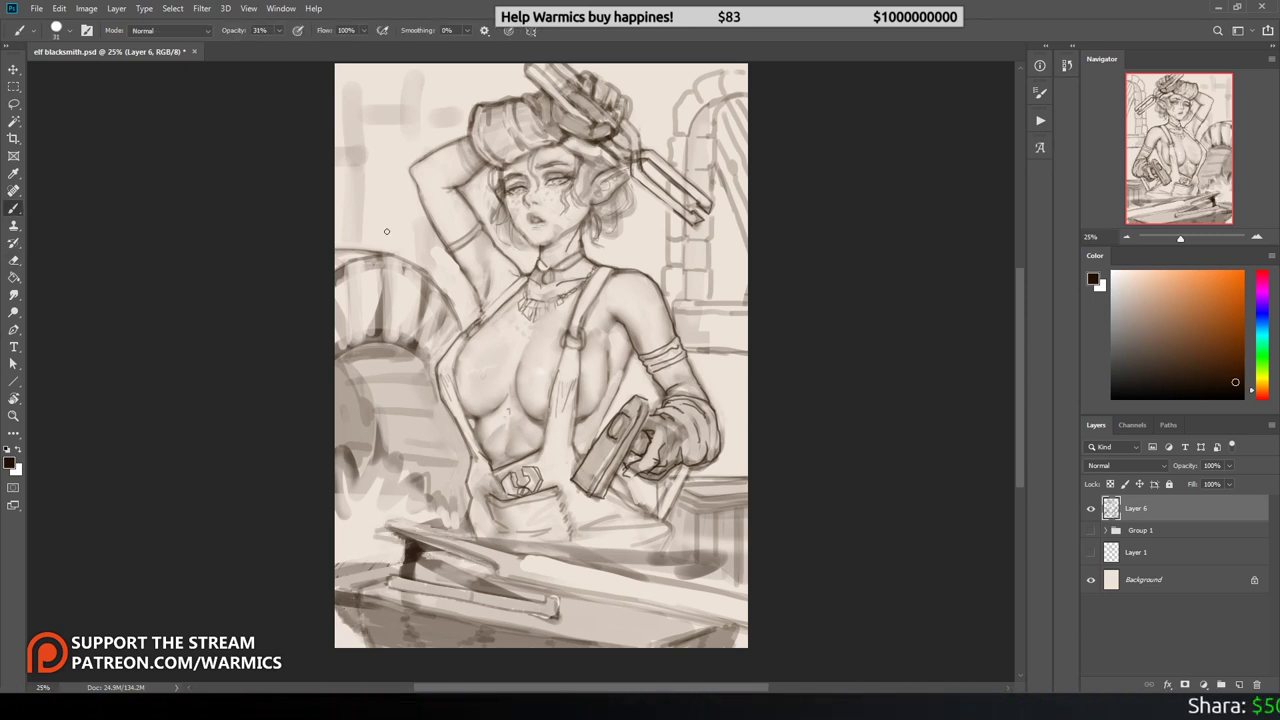
{"action": "key", "text": "7"}
{"action": "key", "text": "5"}
{"action": "right_click", "coordinate": [520, 195]}
{"action": "key", "text": "Escape"}
{"action": "left_click_drag", "start_coordinate": [380, 532], "coordinate": [500, 566]}
{"action": "left_click_drag", "start_coordinate": [378, 532], "coordinate": [745, 600]}
{"action": "mouse_move", "coordinate": [500, 573]}
{"action": "left_mouse_down"}
{"action": "mouse_move", "coordinate": [705, 617]}
{"action": "mouse_move", "coordinate": [684, 600]}
{"action": "left_mouse_up"}
Step: On the mirrored view, add dark strokes to the plank and outline the knife blade
{"action": "key", "text": "h"}
{"action": "mouse_move", "coordinate": [676, 538]}
{"action": "left_mouse_down"}
{"action": "mouse_move", "coordinate": [702, 530]}
{"action": "mouse_move", "coordinate": [646, 546]}
{"action": "left_mouse_up"}
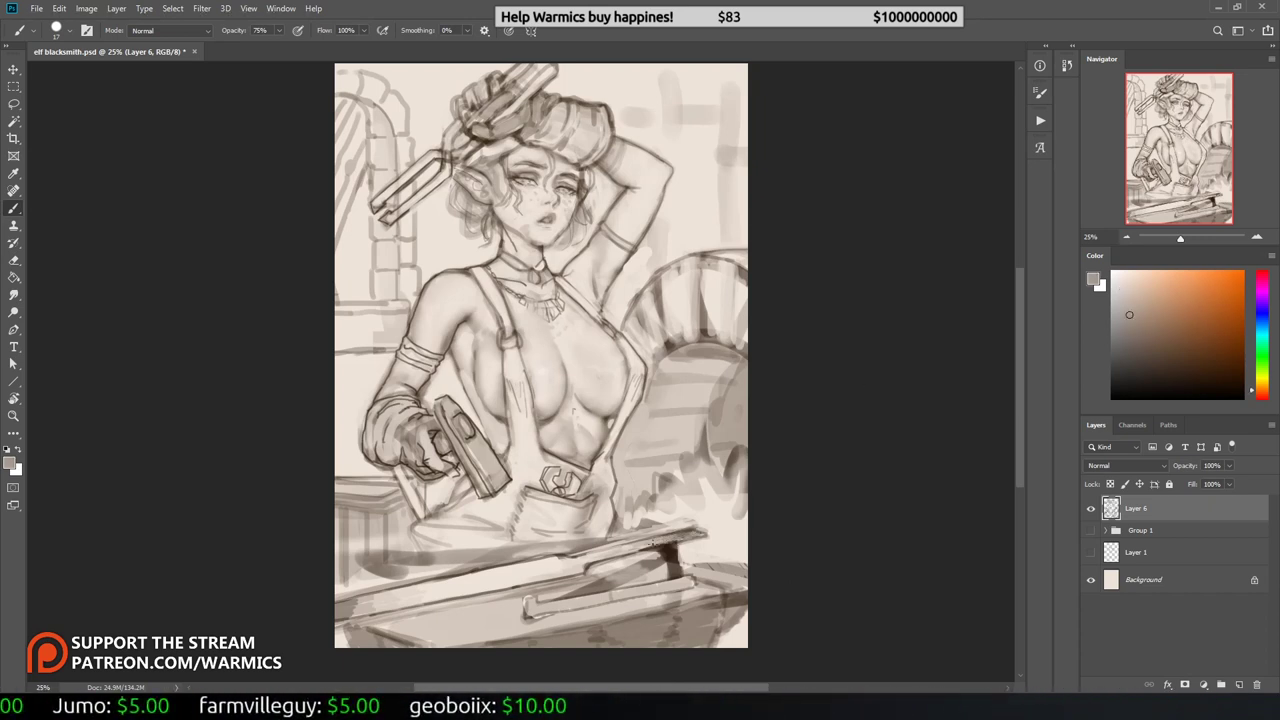
{"action": "left_click_drag", "start_coordinate": [354, 622], "coordinate": [432, 646]}
{"action": "left_click", "coordinate": [547, 630], "text": "alt"}
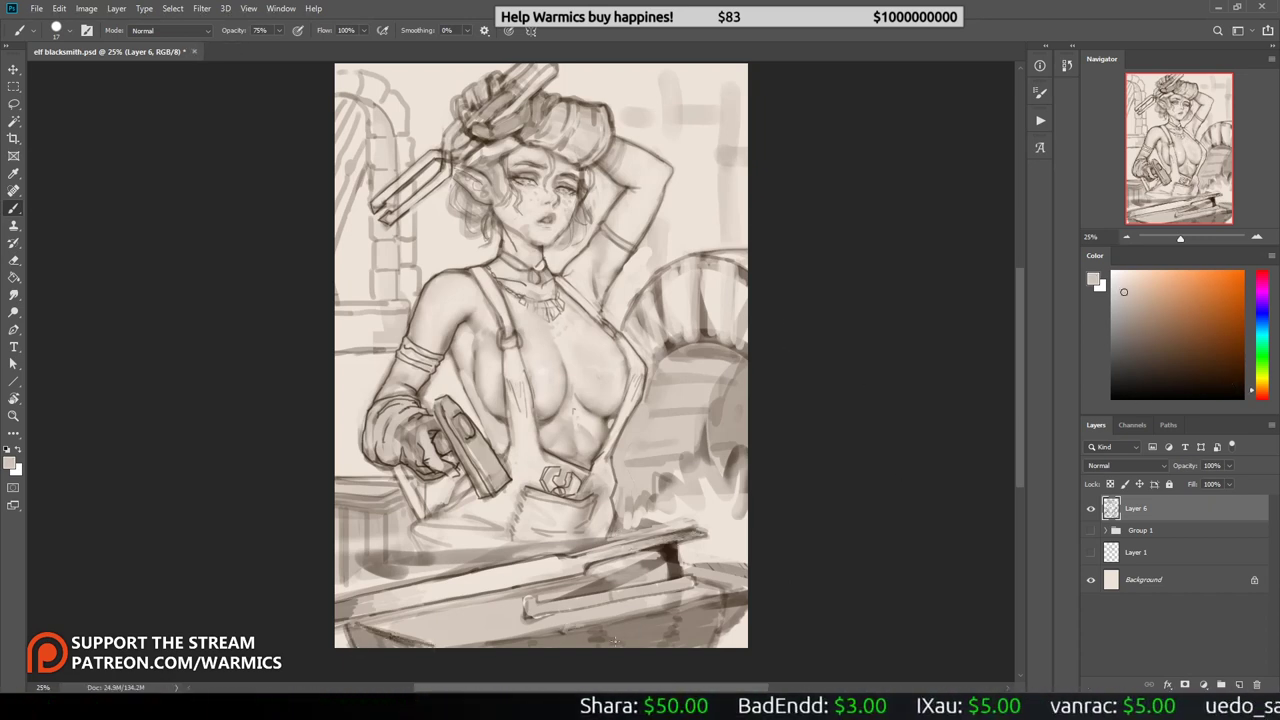
{"action": "right_click", "coordinate": [580, 628]}
{"action": "key", "text": "Escape"}
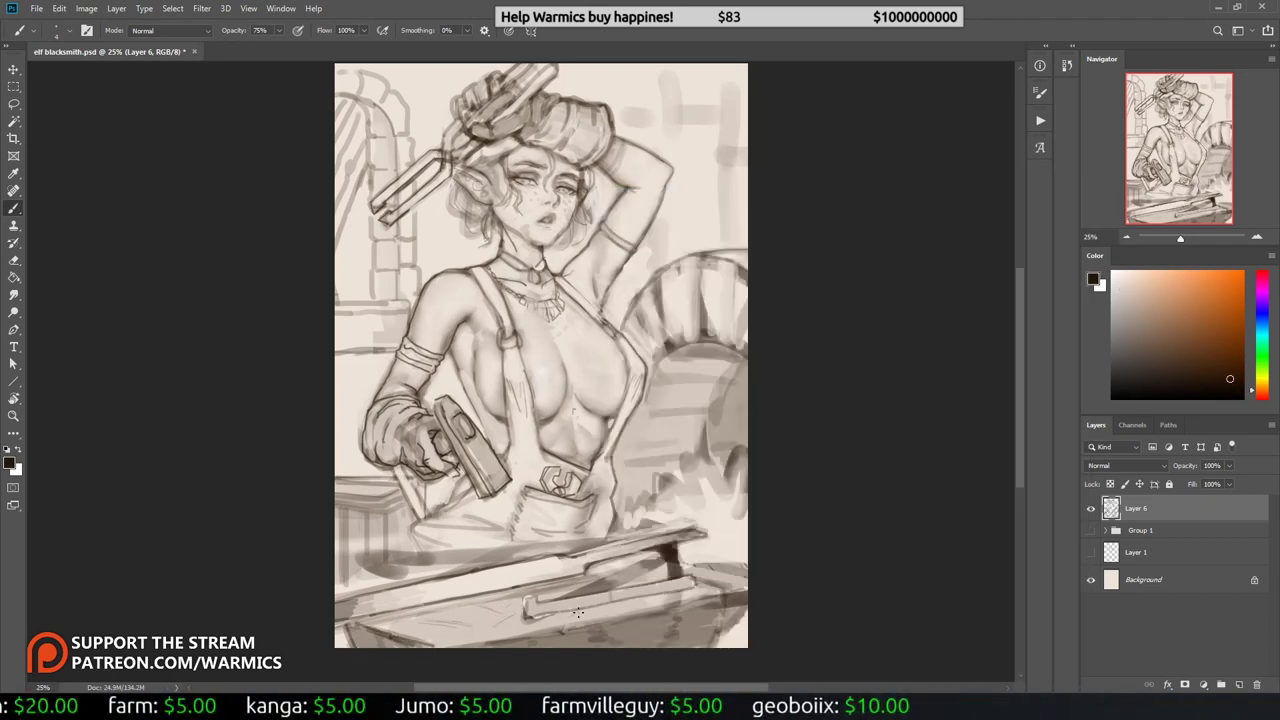
{"action": "key", "text": "e"}
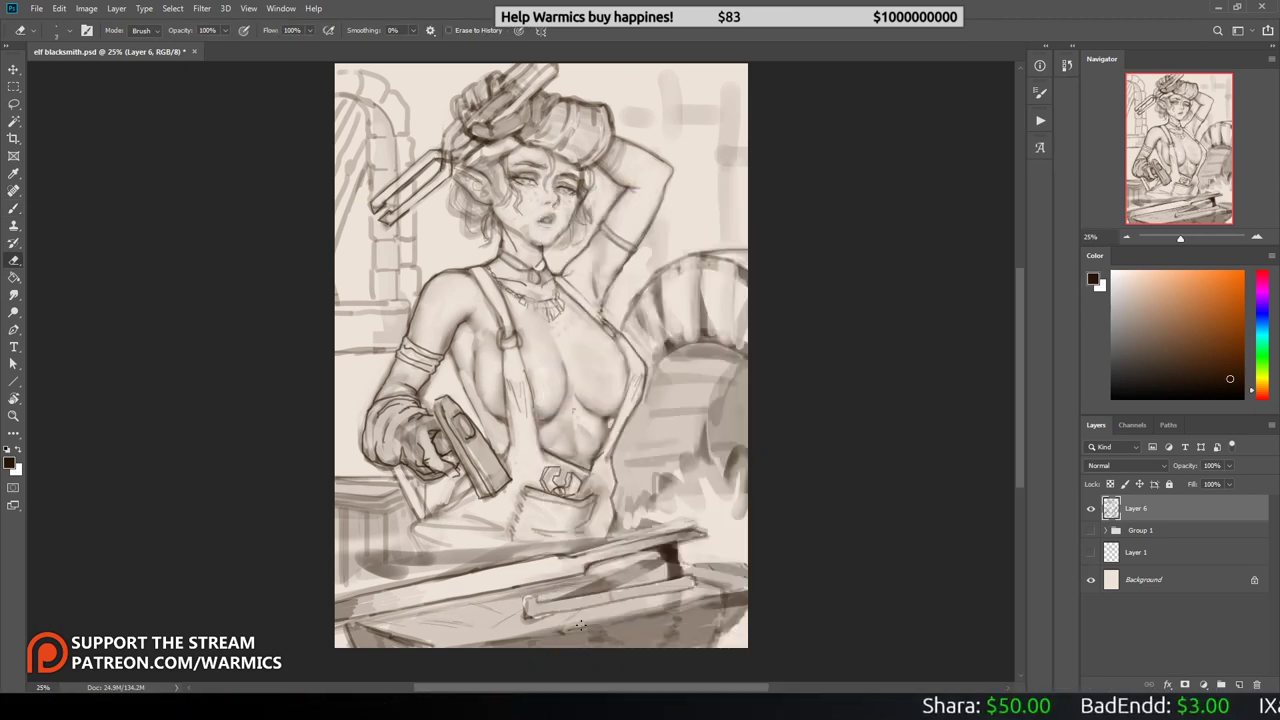
{"action": "key", "text": "b"}
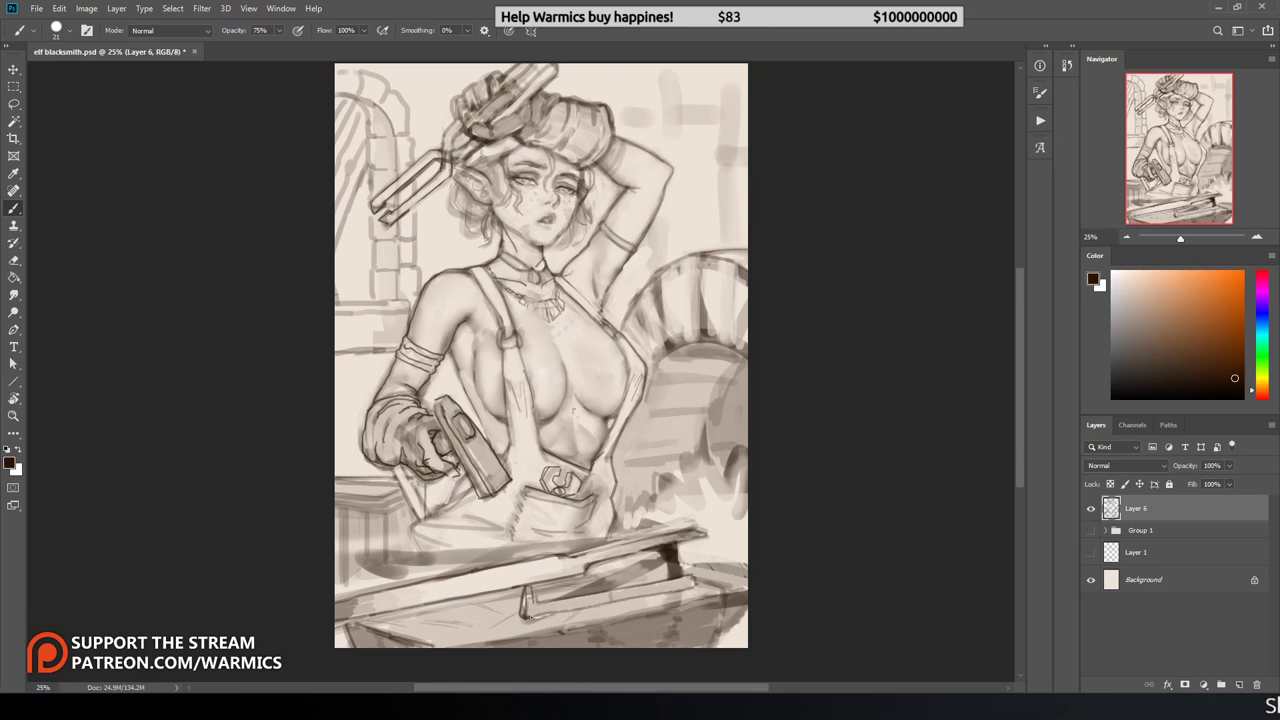
{"action": "left_click_drag", "start_coordinate": [532, 616], "coordinate": [698, 584]}
{"action": "left_click_drag", "start_coordinate": [538, 604], "coordinate": [698, 578]}
Step: Save the drawing and sample light beige and grey tones, resizing brush and eraser
{"action": "left_click", "coordinate": [680, 584], "text": "alt"}
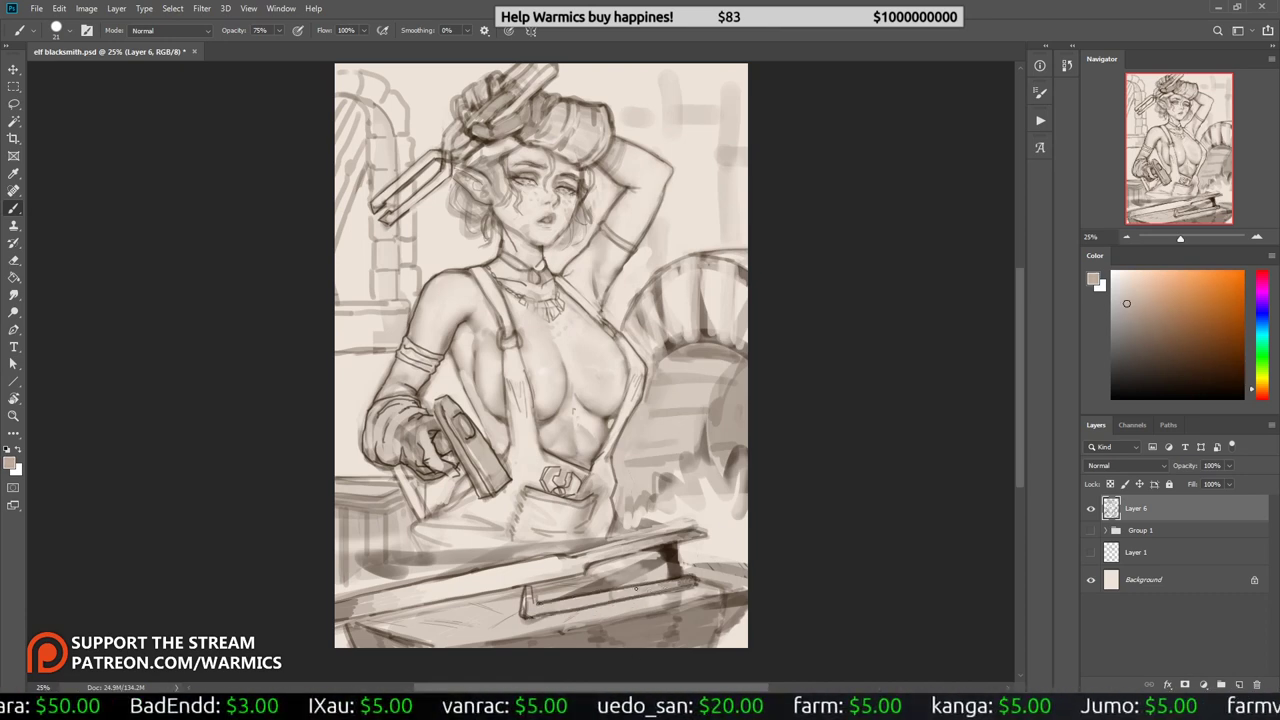
{"action": "key", "text": "ctrl+shift+h"}
{"action": "key", "text": "ctrl+s"}
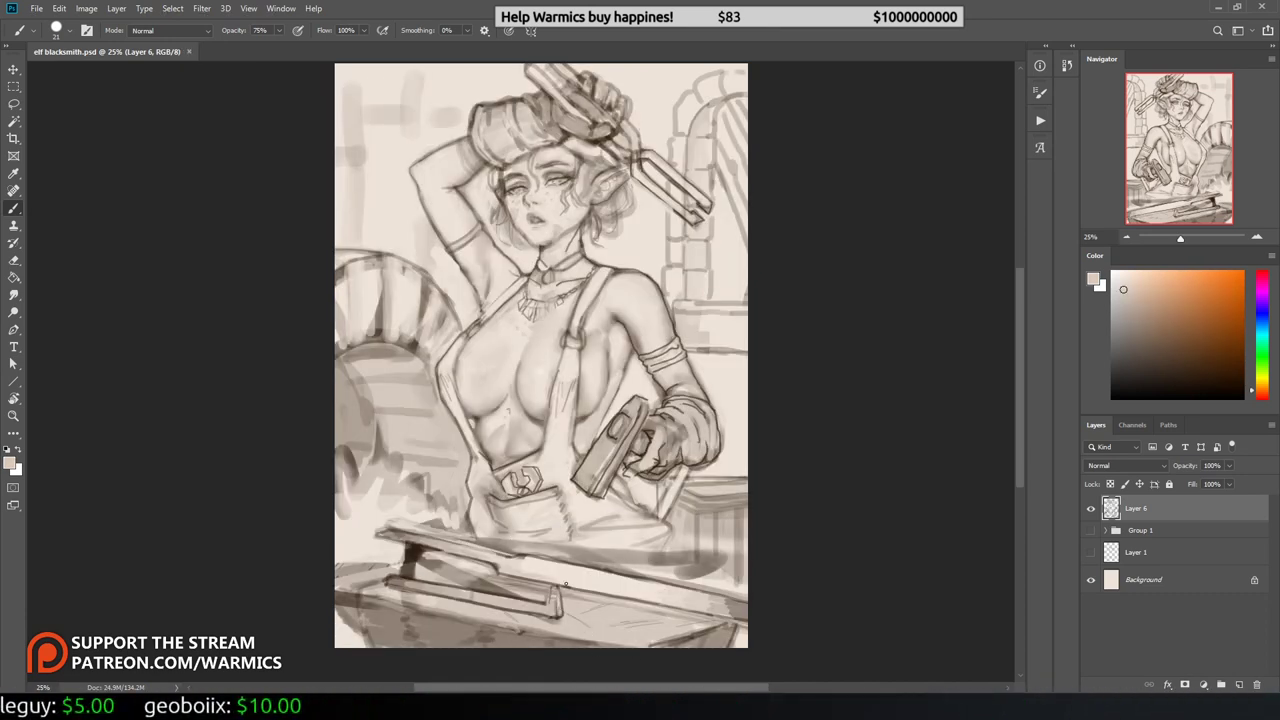
{"action": "left_click", "coordinate": [410, 173], "text": "alt"}
{"action": "left_click", "coordinate": [478, 428], "text": "alt"}
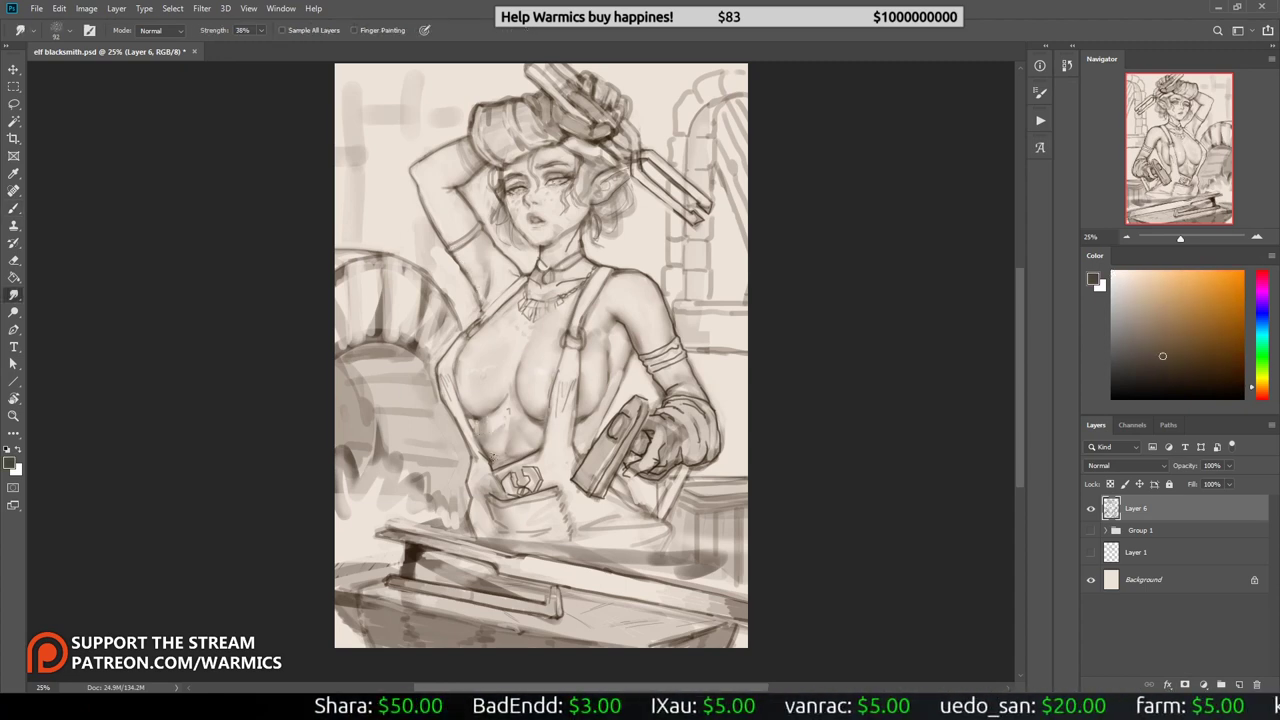
{"action": "right_click", "coordinate": [483, 430]}
{"action": "key", "text": "Escape"}
{"action": "left_click", "coordinate": [470, 372], "text": "alt"}
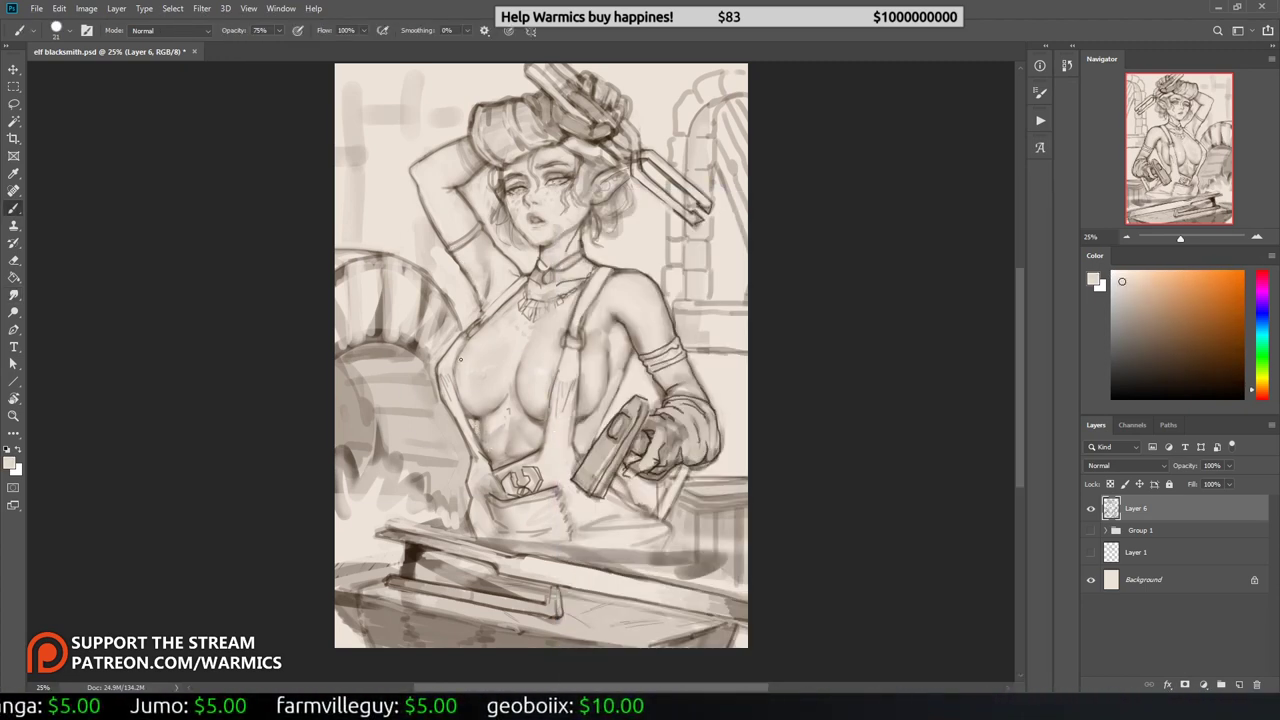
{"action": "key", "text": "e"}
{"action": "right_click", "coordinate": [462, 372]}
{"action": "key", "text": "Escape"}
Step: Cycle through Smudge, Brush and Eraser, resetting the colour to black on a mirrored canvas
{"action": "key", "text": "r"}
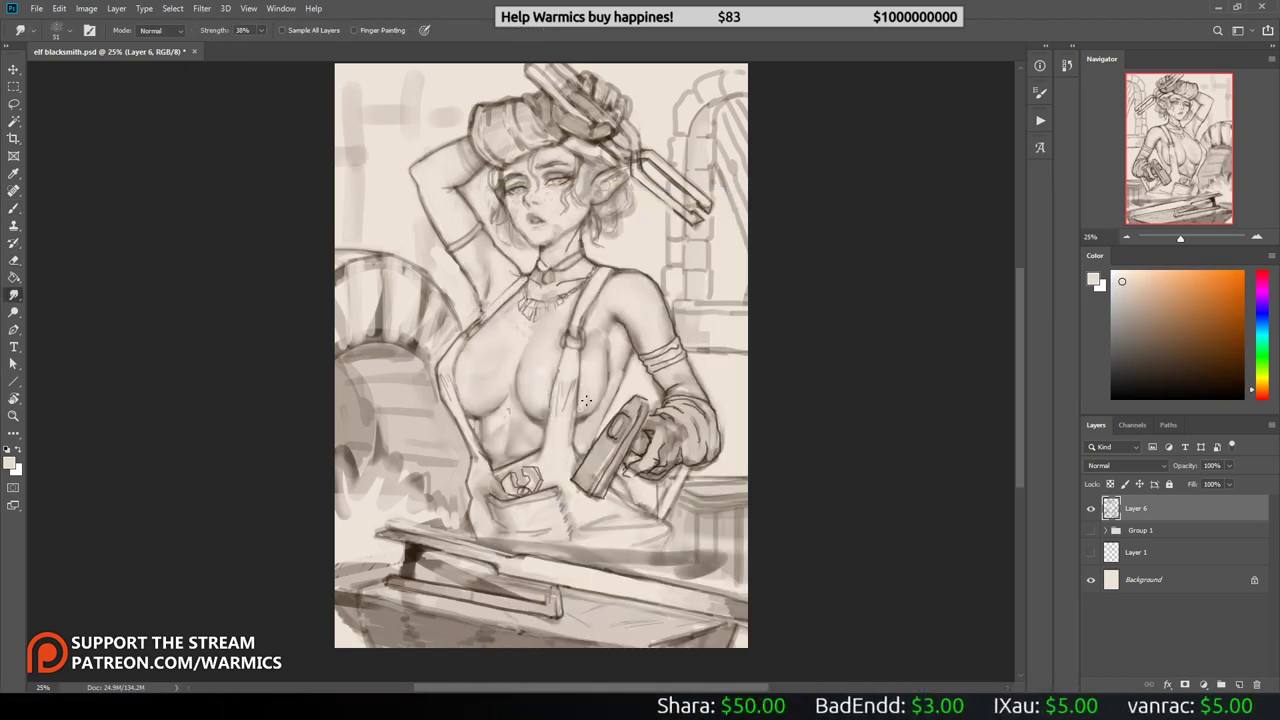
{"action": "key", "text": "b"}
{"action": "key", "text": "d"}
{"action": "key", "text": "h"}
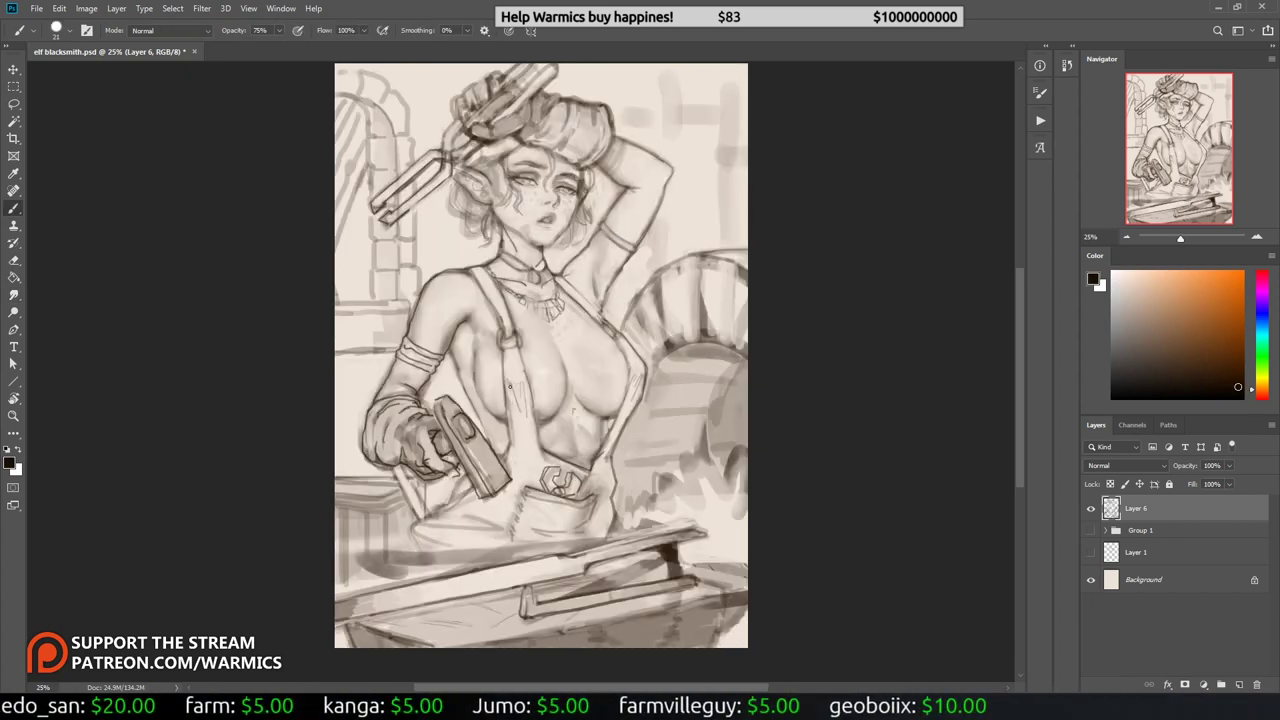
{"action": "key", "text": "e"}
{"action": "key", "text": "r"}
{"action": "key", "text": "b"}
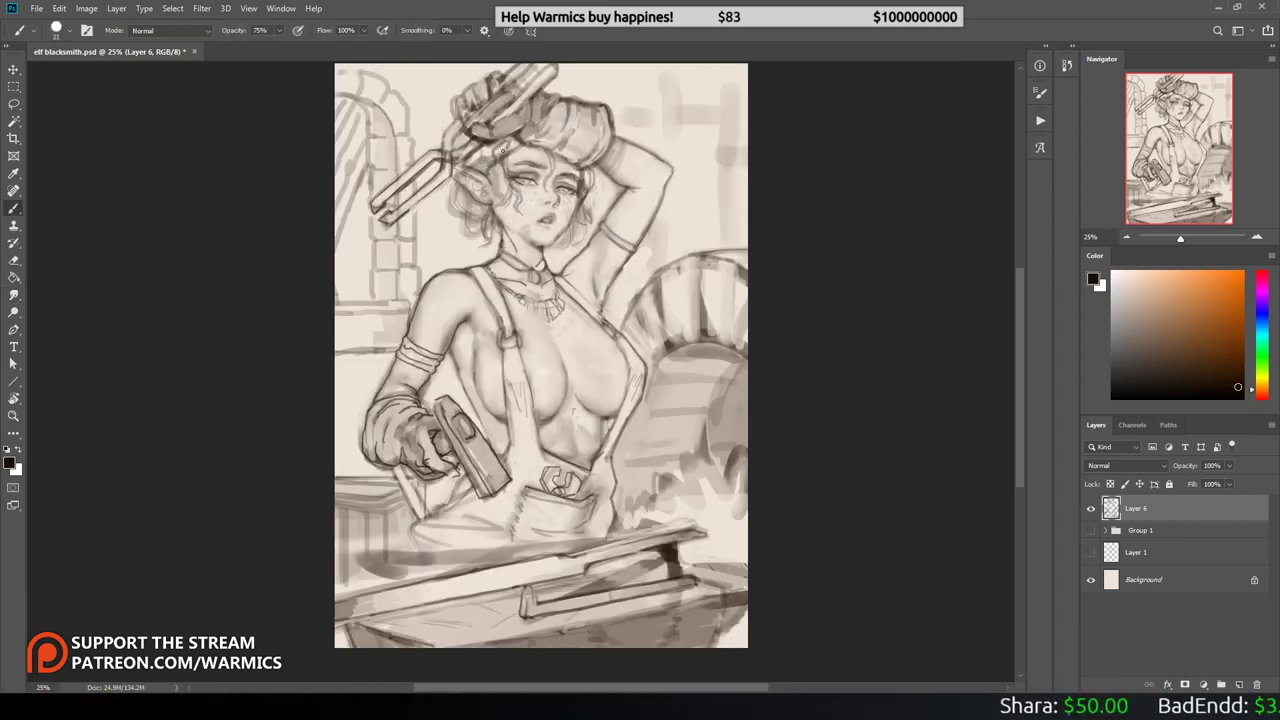
Step: Add small dark marks to the hair near the ear, flipping the canvas to check
{"action": "left_click_drag", "start_coordinate": [476, 230], "coordinate": [486, 234]}
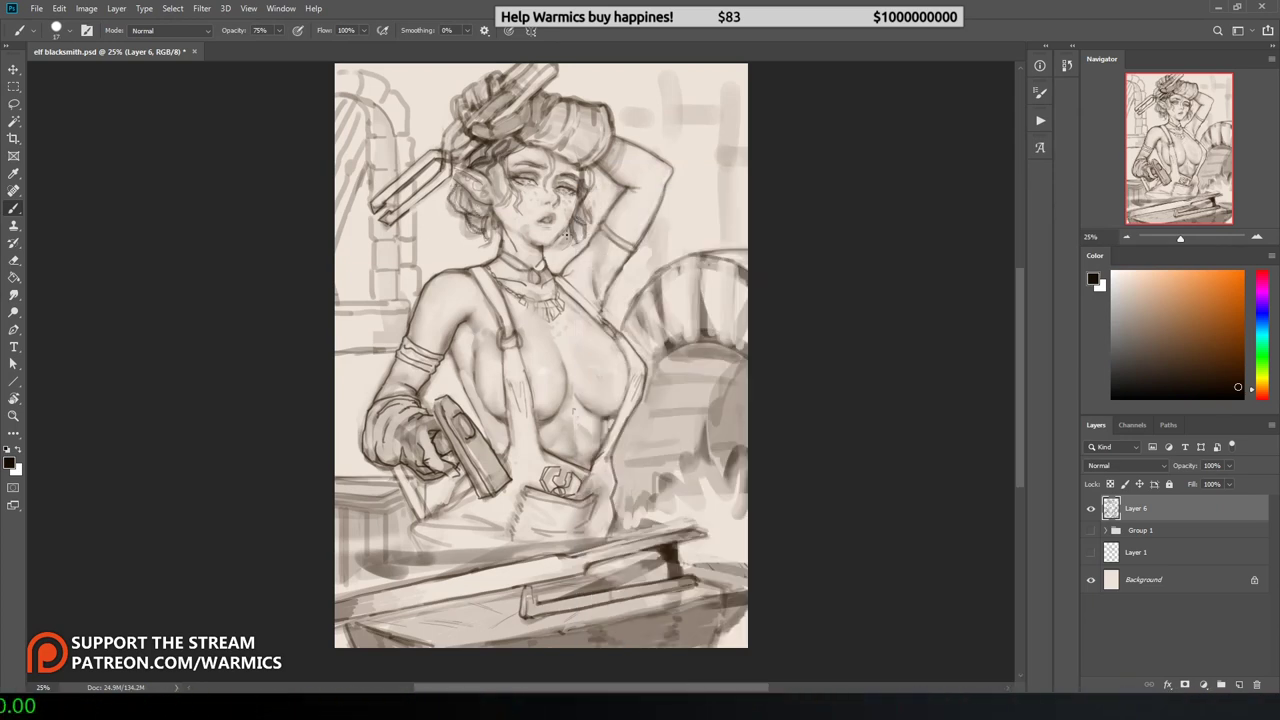
{"action": "right_click", "coordinate": [565, 235]}
{"action": "key", "text": "Escape"}
{"action": "key", "text": "h"}
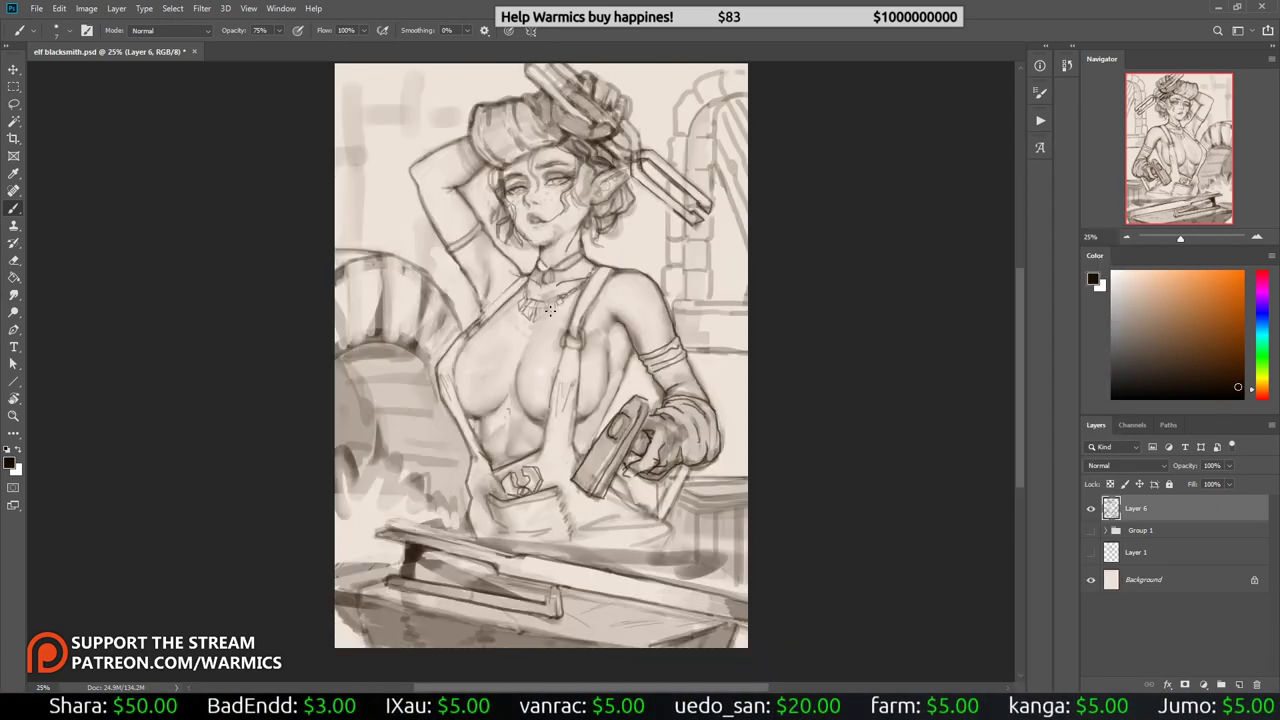
{"action": "right_click", "coordinate": [604, 205]}
{"action": "key", "text": "Escape"}
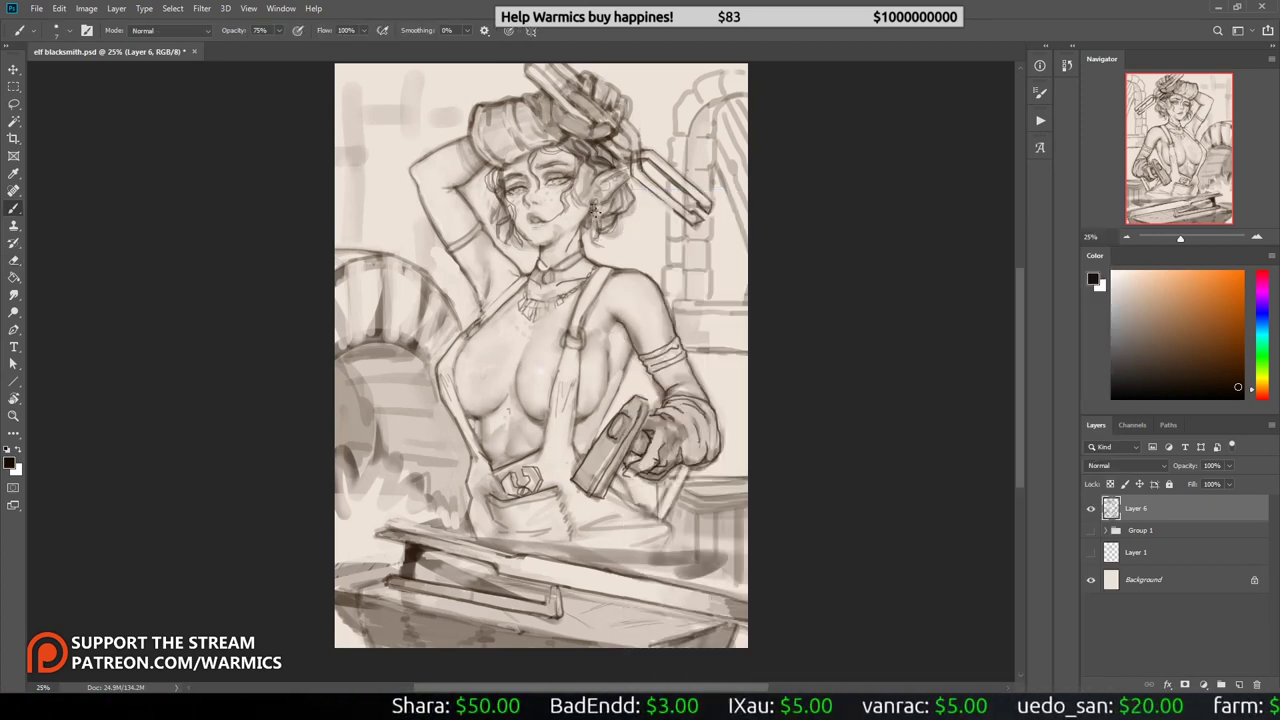
{"action": "key", "text": "h"}
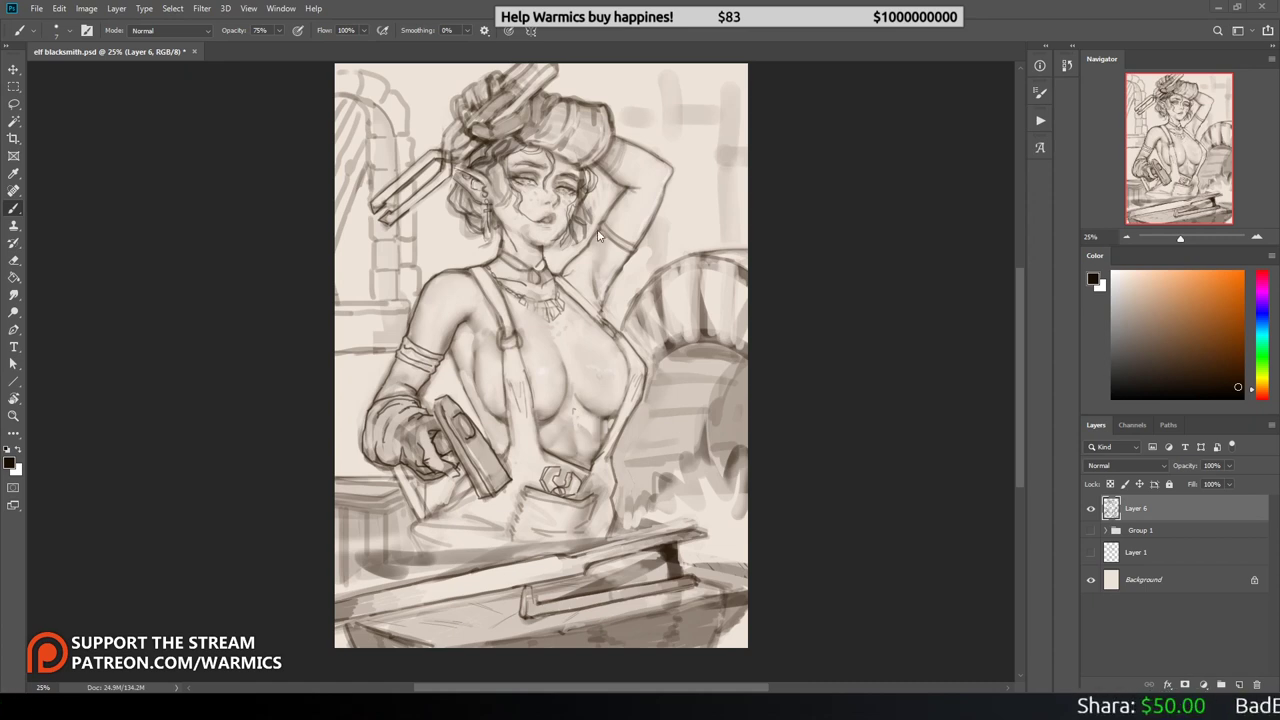
{"action": "right_click", "coordinate": [350, 467]}
Step: Set the brush size to 16 px and mirror the canvas view
{"action": "key", "text": "Escape"}
{"action": "right_click", "coordinate": [352, 440]}
{"action": "key", "text": "Escape"}
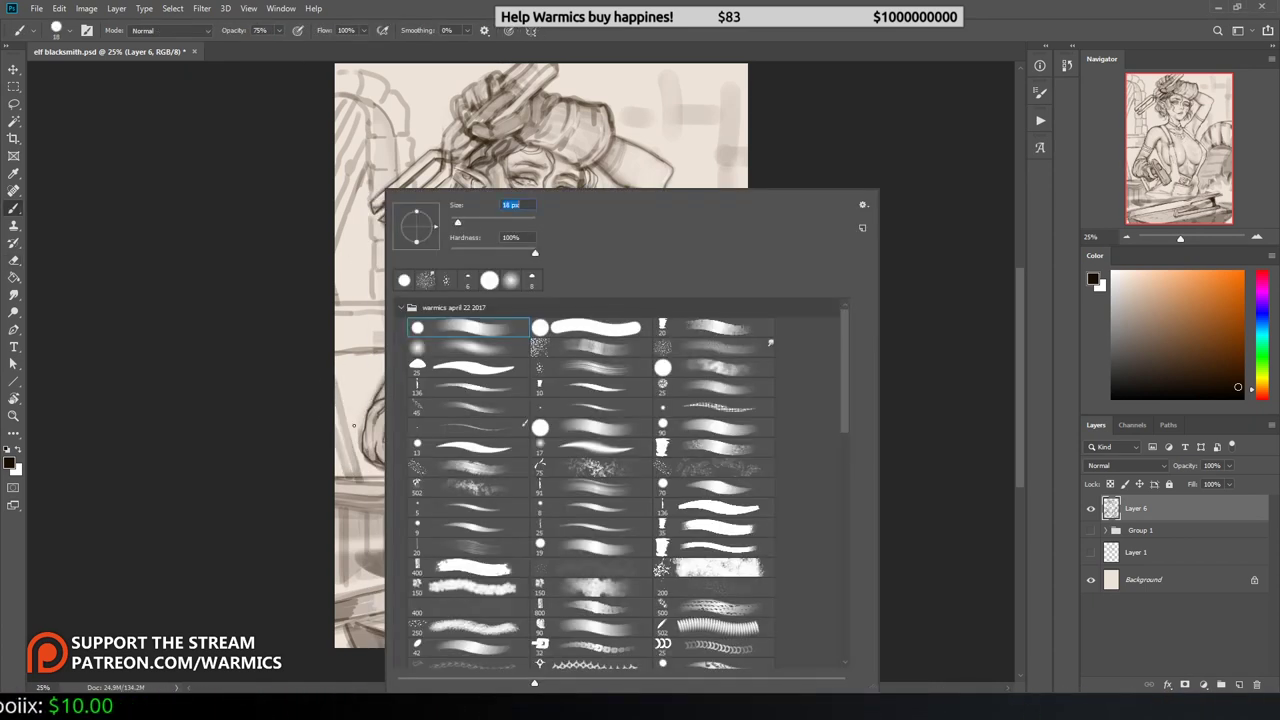
{"action": "key", "text": "Escape"}
{"action": "key", "text": "h"}
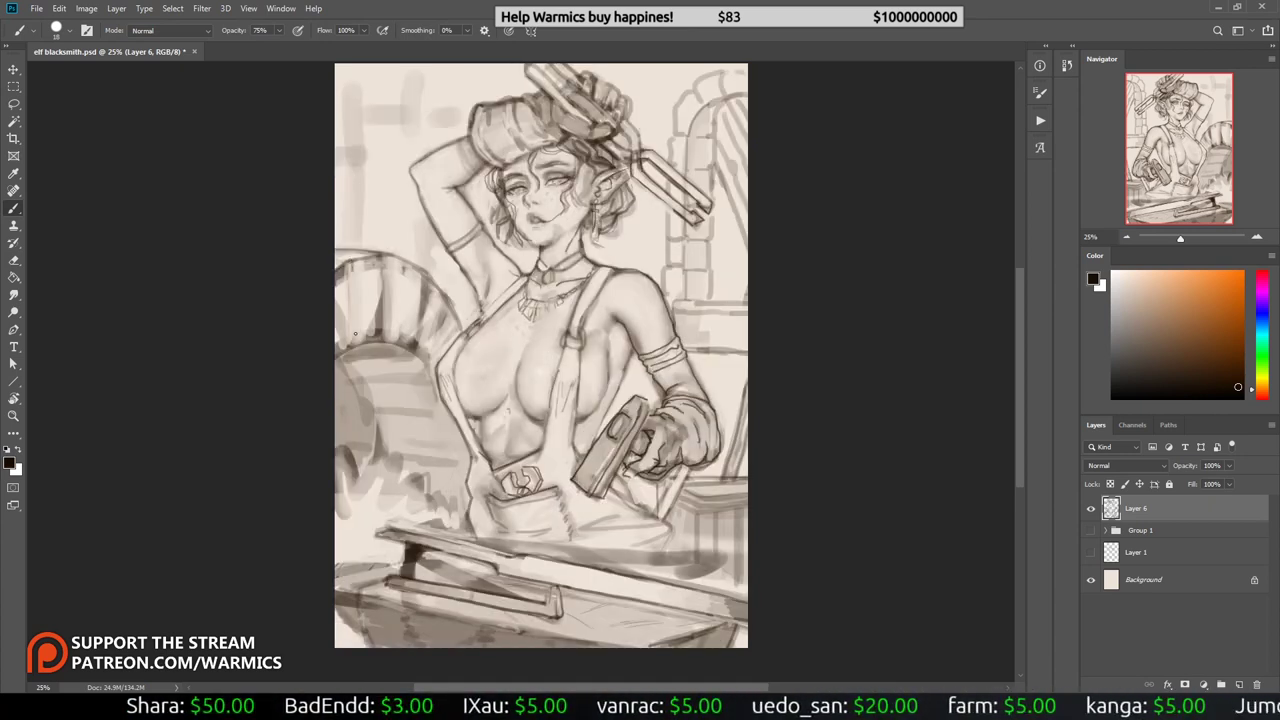
Step: Darken the brick forge arch on the left, including its lower part and left edge
{"action": "left_click_drag", "start_coordinate": [350, 314], "coordinate": [352, 352]}
{"action": "left_click_drag", "start_coordinate": [384, 258], "coordinate": [386, 344]}
{"action": "left_click_drag", "start_coordinate": [418, 270], "coordinate": [446, 352]}
{"action": "mouse_move", "coordinate": [350, 360]}
{"action": "left_mouse_down"}
{"action": "mouse_move", "coordinate": [414, 362]}
{"action": "mouse_move", "coordinate": [406, 352]}
{"action": "mouse_move", "coordinate": [440, 386]}
{"action": "left_mouse_up"}
{"action": "left_click_drag", "start_coordinate": [380, 412], "coordinate": [452, 416]}
{"action": "mouse_move", "coordinate": [388, 448]}
{"action": "left_mouse_down"}
{"action": "mouse_move", "coordinate": [456, 452]}
{"action": "mouse_move", "coordinate": [466, 500]}
{"action": "left_mouse_up"}
{"action": "left_click_drag", "start_coordinate": [456, 454], "coordinate": [462, 496]}
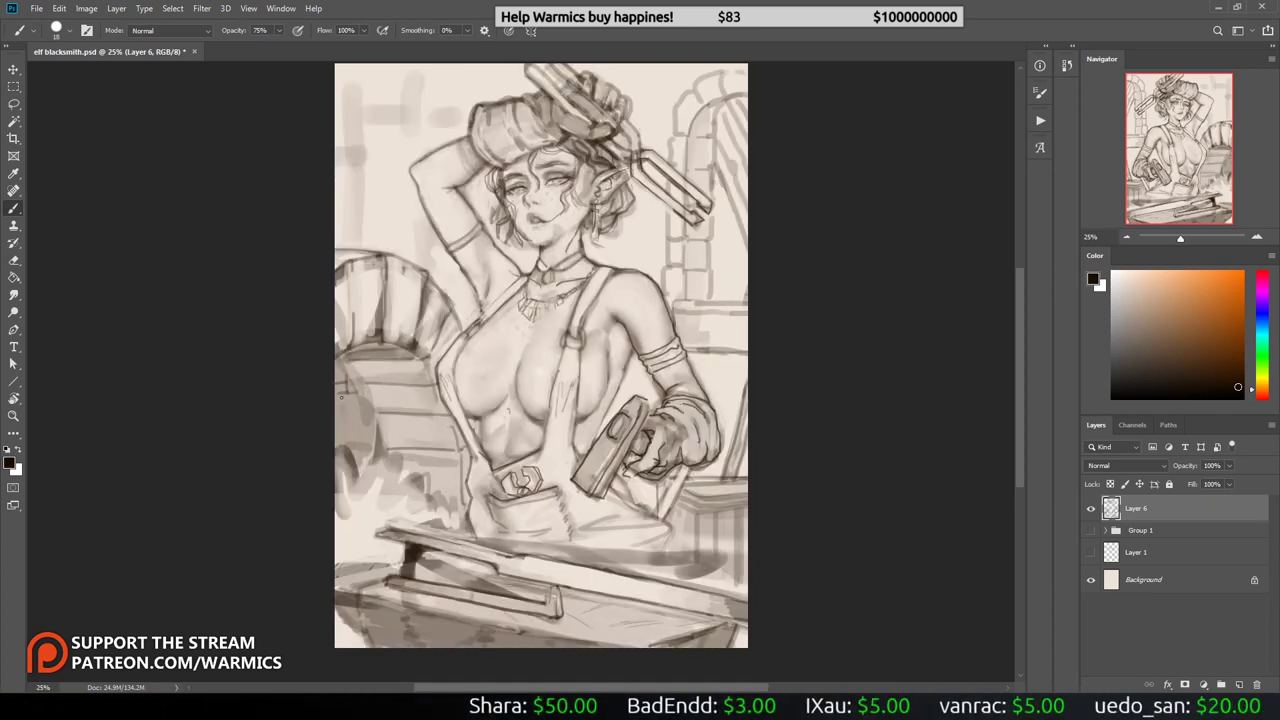
{"action": "left_click_drag", "start_coordinate": [381, 450], "coordinate": [342, 378]}
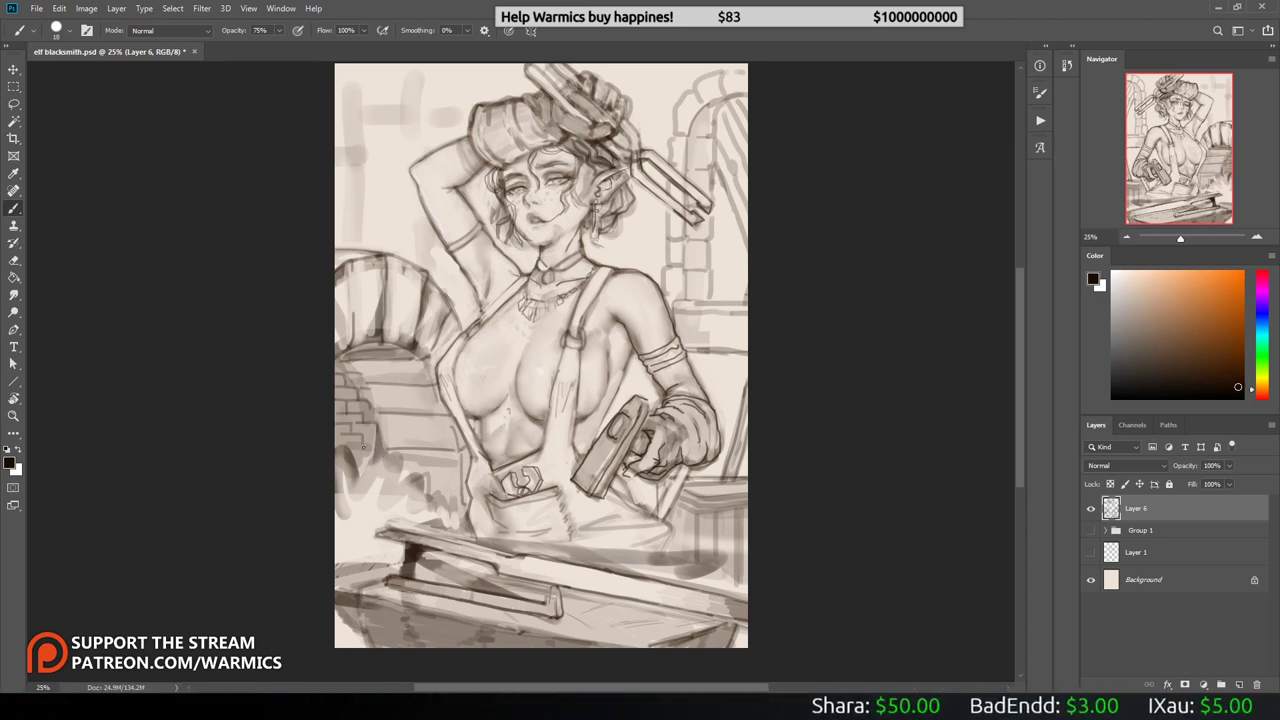
Step: Sketch brick lines on the background wall on the flipped canvas, then flip it back
{"action": "key", "text": "ctrl+shift+h"}
{"action": "left_click_drag", "start_coordinate": [716, 160], "coordinate": [716, 240]}
{"action": "left_click_drag", "start_coordinate": [687, 100], "coordinate": [740, 158]}
{"action": "left_click_drag", "start_coordinate": [712, 82], "coordinate": [746, 80]}
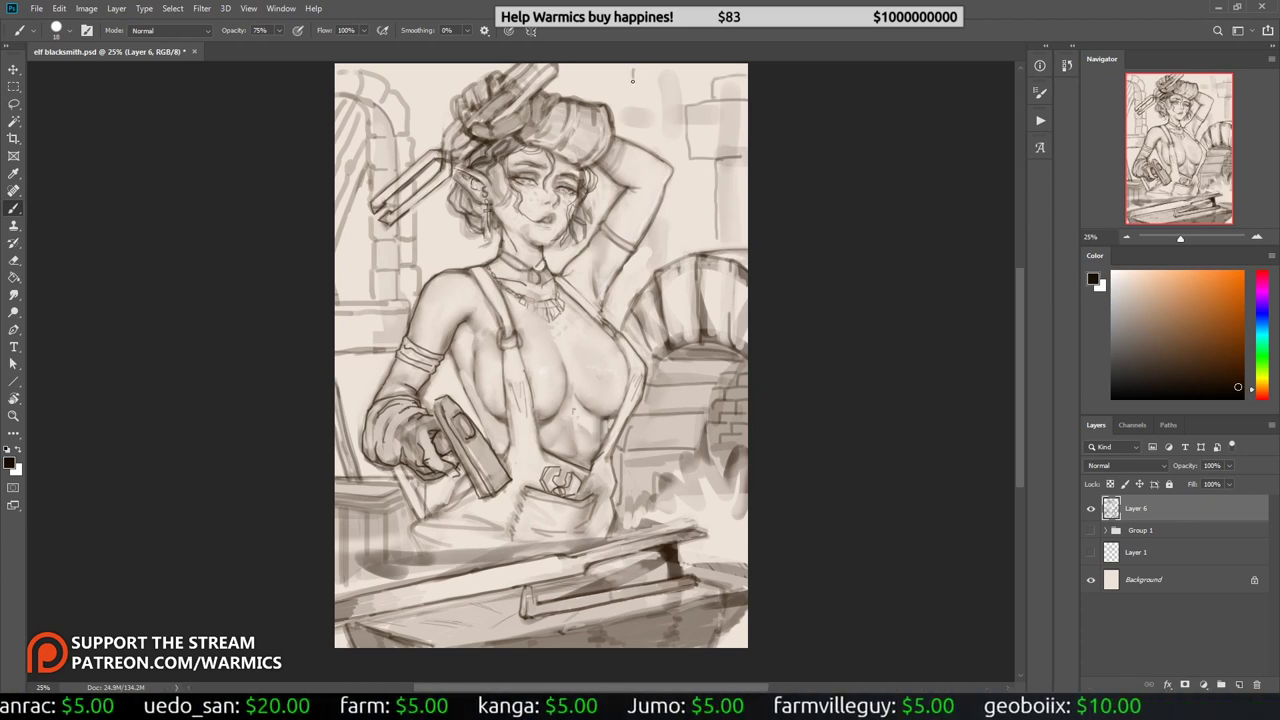
{"action": "left_click_drag", "start_coordinate": [632, 70], "coordinate": [714, 112]}
{"action": "left_click_drag", "start_coordinate": [618, 112], "coordinate": [630, 120]}
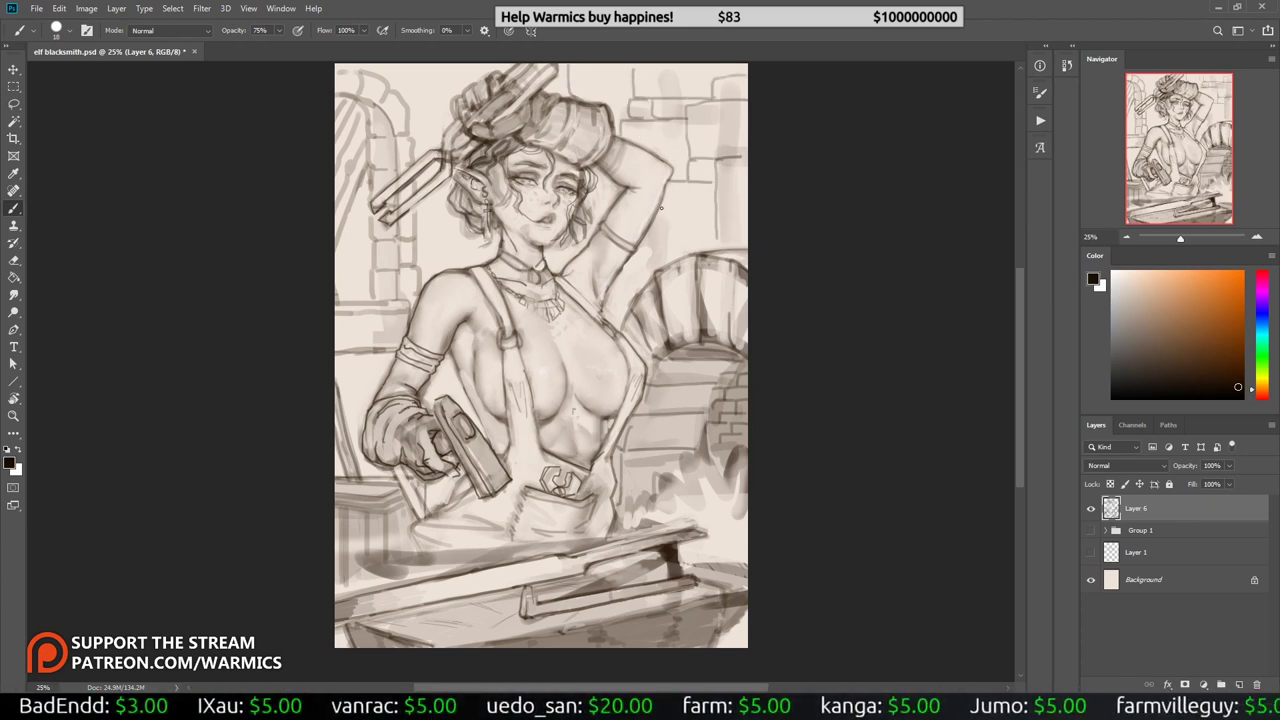
{"action": "left_click_drag", "start_coordinate": [698, 208], "coordinate": [656, 212]}
{"action": "left_click_drag", "start_coordinate": [670, 212], "coordinate": [672, 256]}
{"action": "key", "text": "ctrl+shift+h"}
Step: Erase stray lines in the upper-left background
{"action": "key", "text": "e"}
{"action": "left_click_drag", "start_coordinate": [412, 244], "coordinate": [350, 90]}
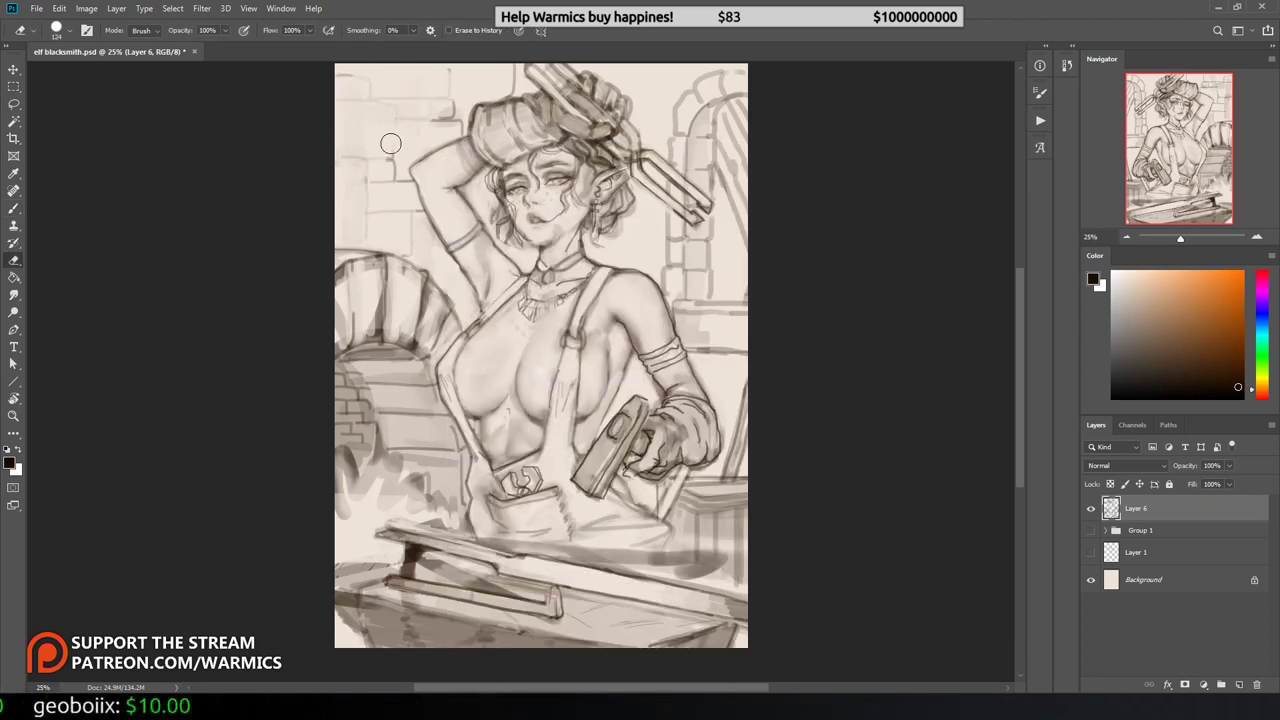
{"action": "left_click_drag", "start_coordinate": [450, 110], "coordinate": [380, 180]}
{"action": "key", "text": "b"}
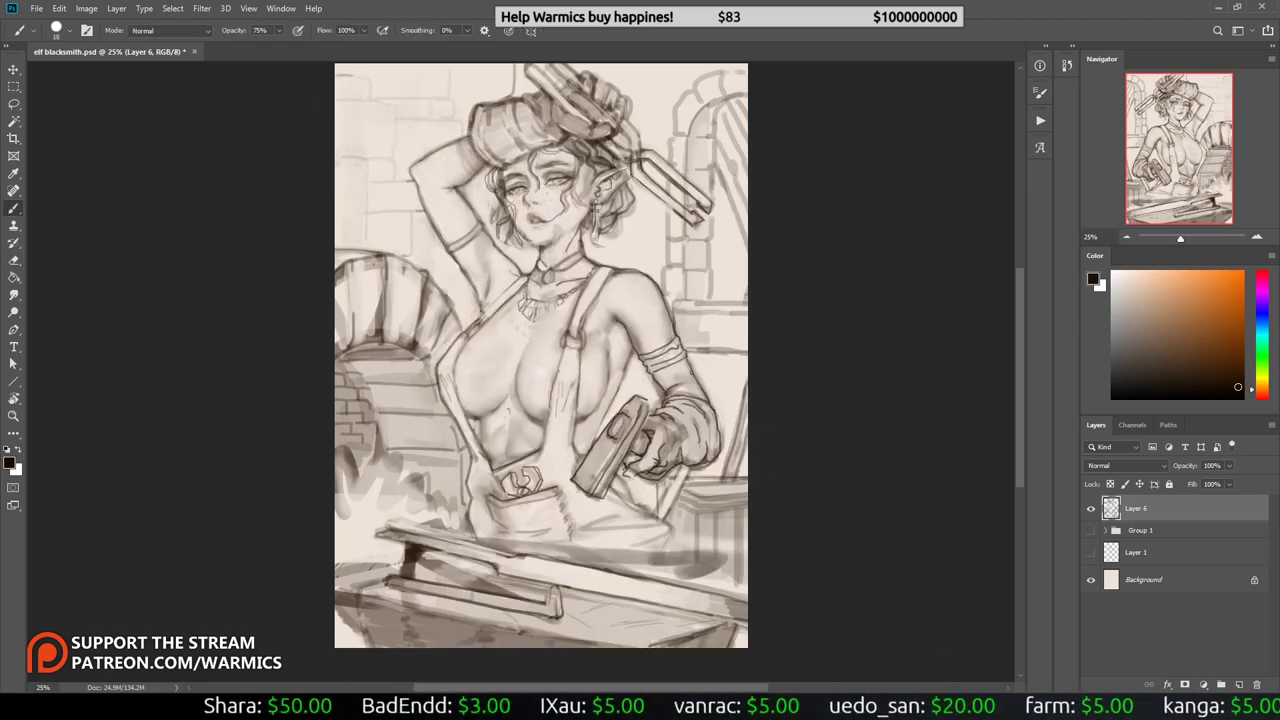
Step: Mirror the canvas, resize the brush and pick a dark brown colour
{"action": "left_click_drag", "start_coordinate": [413, 121], "coordinate": [371, 143]}
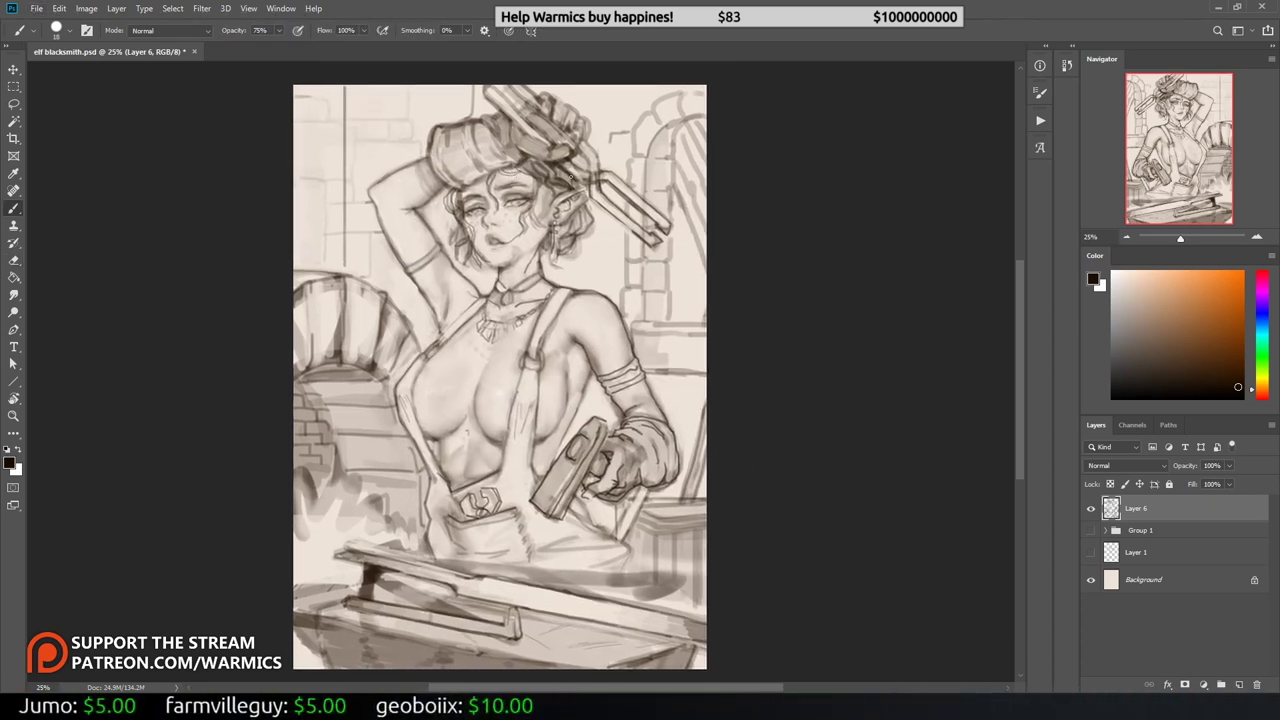
{"action": "key", "text": "ctrl+shift+h"}
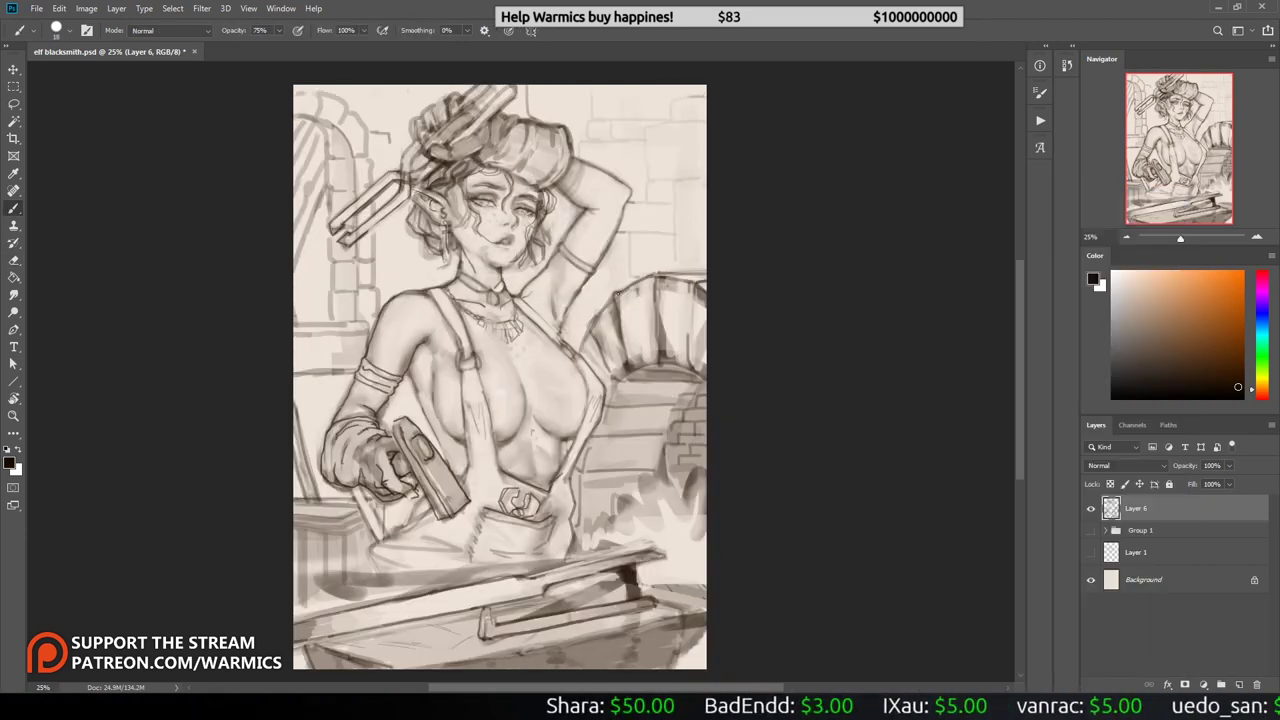
{"action": "left_click", "coordinate": [641, 372], "text": "alt"}
{"action": "key", "text": "e"}
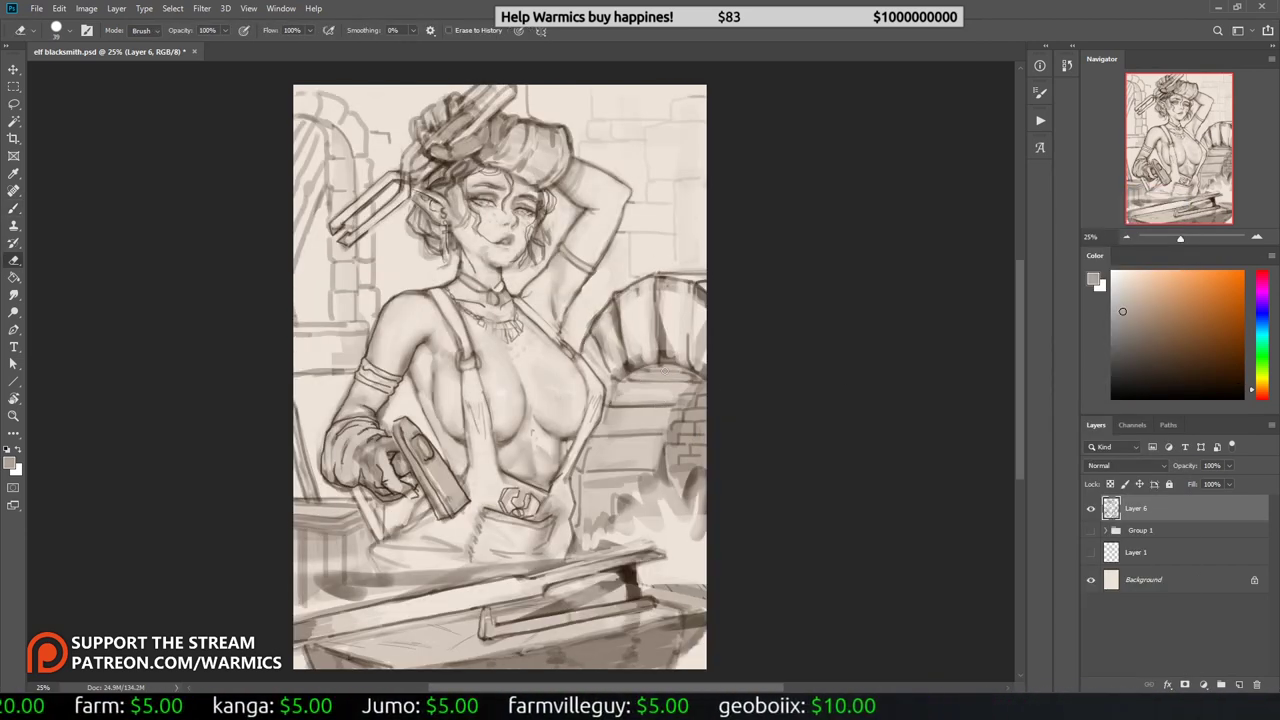
{"action": "key", "text": "b"}
{"action": "right_click", "coordinate": [651, 189]}
{"action": "key", "text": "Escape"}
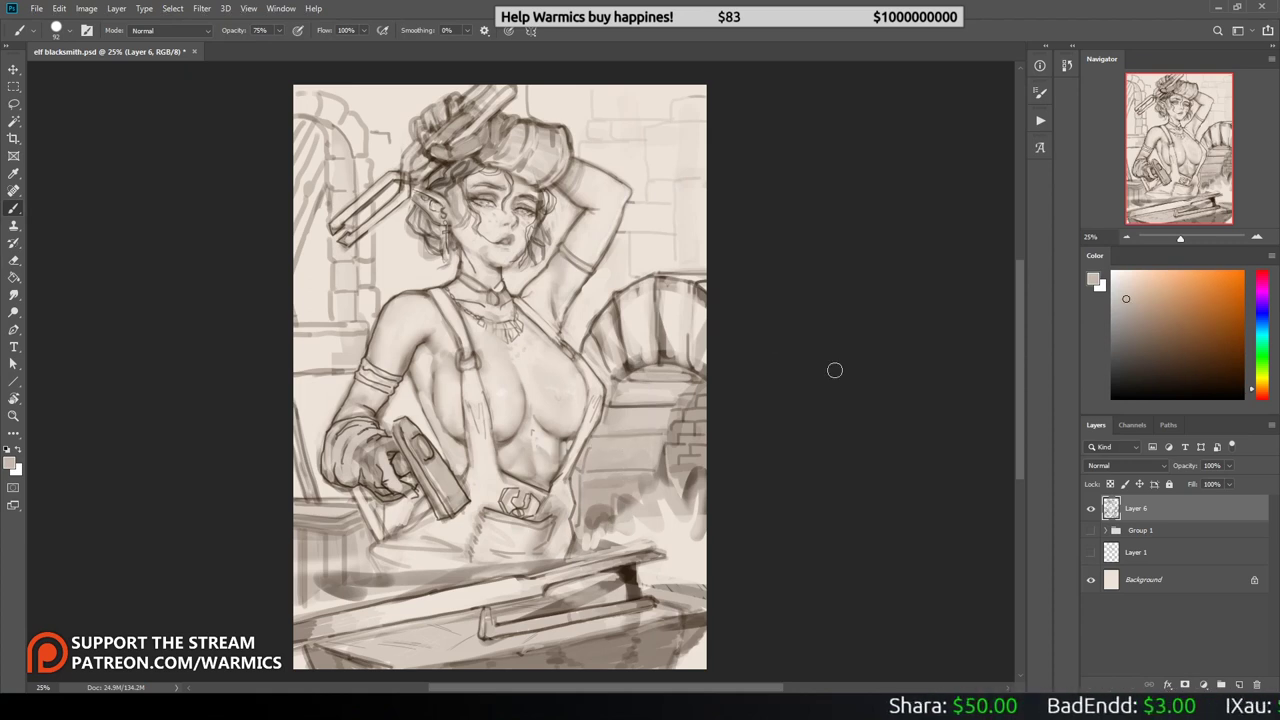
{"action": "left_click", "coordinate": [430, 420], "text": "alt"}
{"action": "right_click", "coordinate": [456, 190]}
{"action": "key", "text": "Escape"}
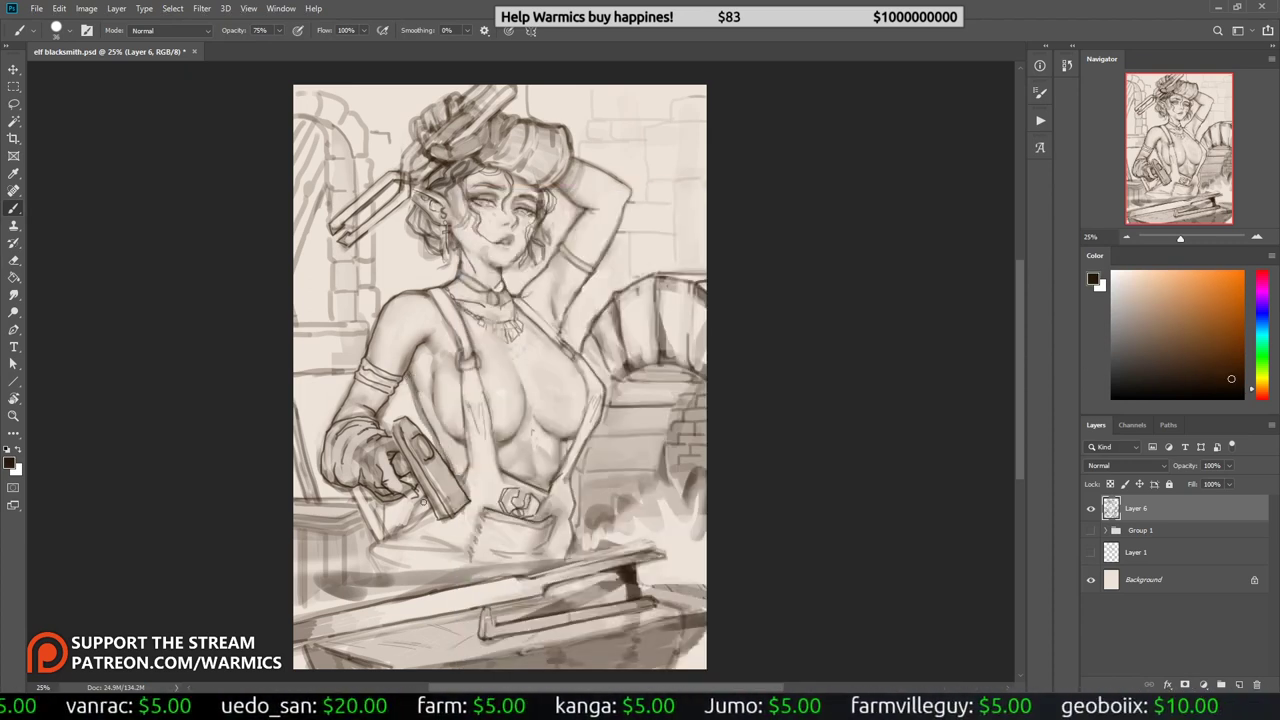
Step: Add dark strokes near the apron, anvil and hand, undoing two rejected lines
{"action": "mouse_move", "coordinate": [414, 524]}
{"action": "left_mouse_down"}
{"action": "mouse_move", "coordinate": [400, 578]}
{"action": "mouse_move", "coordinate": [424, 556]}
{"action": "mouse_move", "coordinate": [562, 560]}
{"action": "left_mouse_up"}
{"action": "key", "text": "e"}
{"action": "key", "text": "h"}
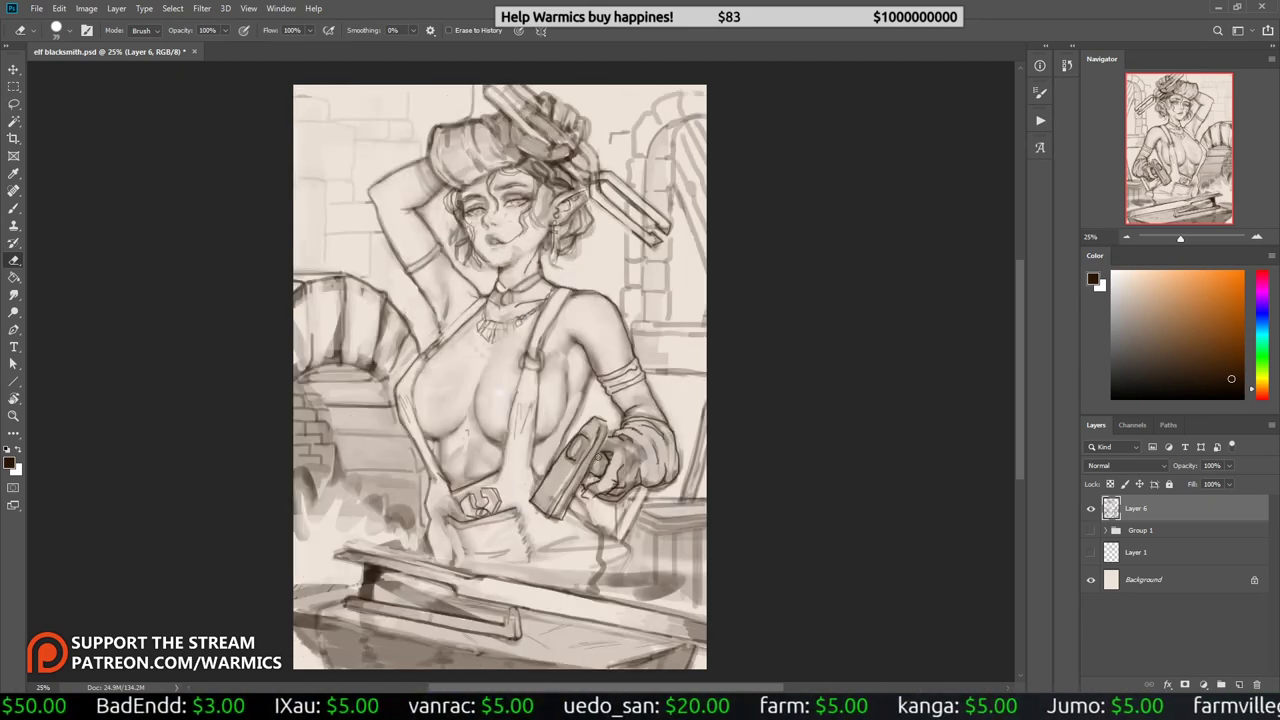
{"action": "key", "text": "b"}
{"action": "left_click_drag", "start_coordinate": [690, 538], "coordinate": [606, 564]}
{"action": "key", "text": "ctrl+z"}
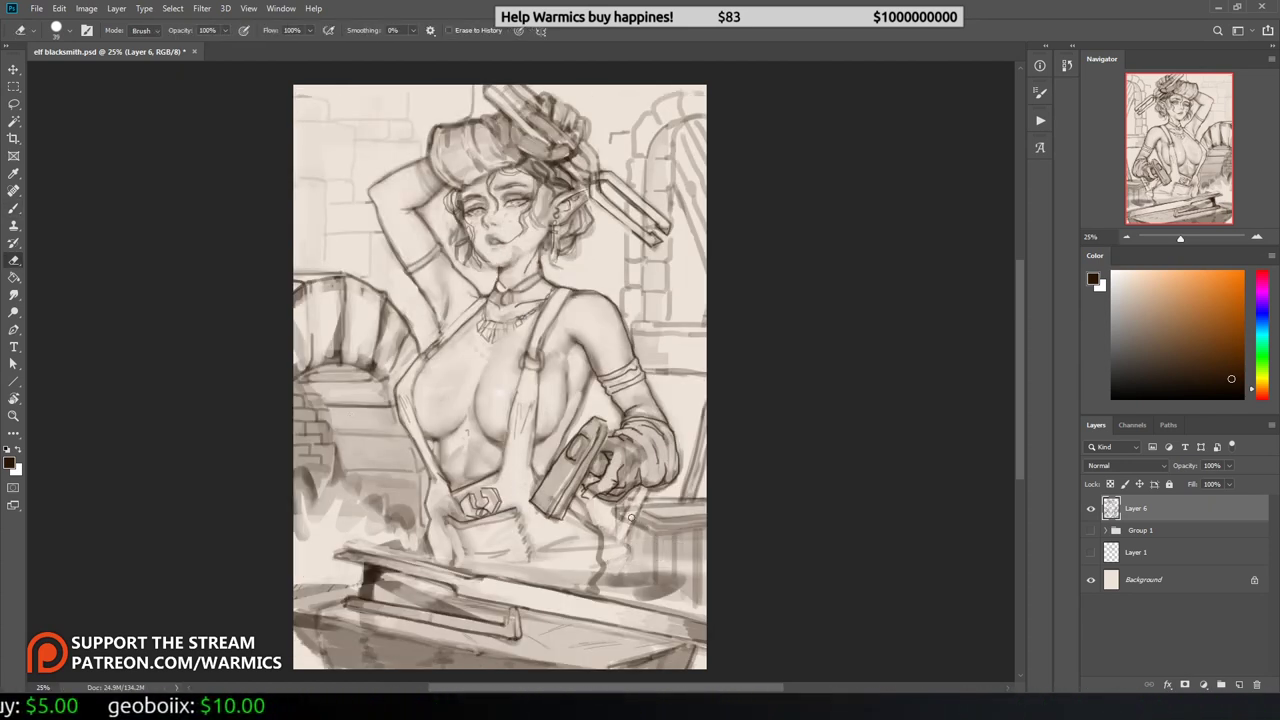
{"action": "left_click_drag", "start_coordinate": [638, 492], "coordinate": [600, 576]}
{"action": "key", "text": "ctrl+z"}
{"action": "left_click_drag", "start_coordinate": [660, 498], "coordinate": [614, 516]}
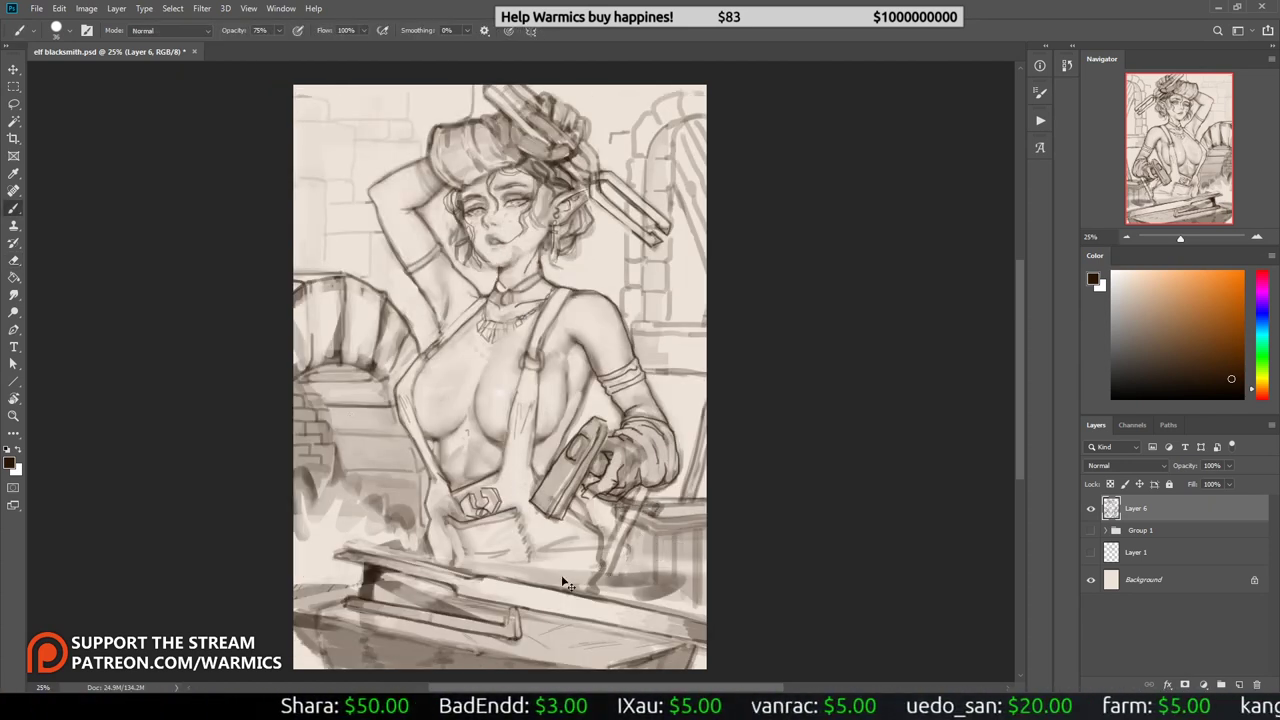
Step: Sketch short strokes on the lower-left counter
{"action": "key", "text": "h"}
{"action": "right_click", "coordinate": [424, 190]}
{"action": "left_click_drag", "start_coordinate": [343, 534], "coordinate": [343, 608]}
{"action": "left_click_drag", "start_coordinate": [385, 556], "coordinate": [386, 596]}
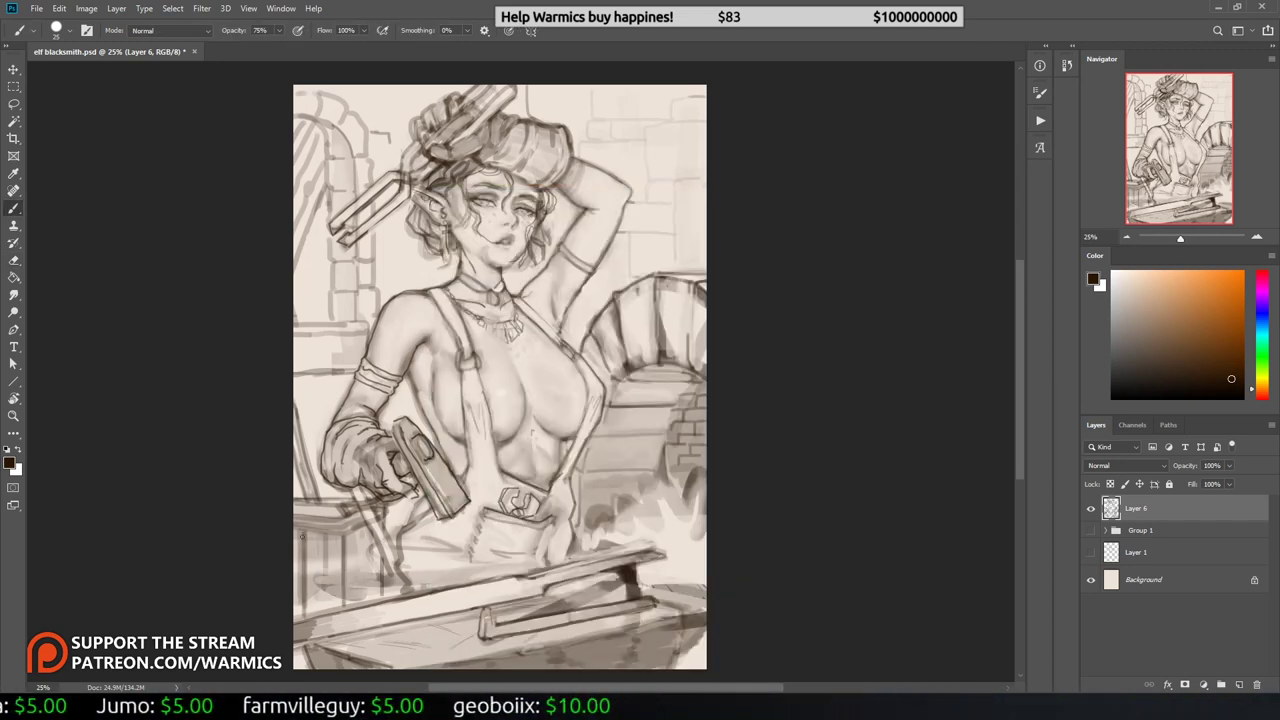
{"action": "left_click_drag", "start_coordinate": [304, 532], "coordinate": [304, 620]}
{"action": "left_click_drag", "start_coordinate": [344, 530], "coordinate": [292, 530]}
{"action": "left_click_drag", "start_coordinate": [380, 512], "coordinate": [292, 522]}
Step: Try a vessel sketch at upper right, undo it, and redo upper-right strokes with erasing
{"action": "mouse_move", "coordinate": [652, 256]}
{"action": "left_mouse_down"}
{"action": "mouse_move", "coordinate": [702, 258]}
{"action": "mouse_move", "coordinate": [694, 276]}
{"action": "left_mouse_up"}
{"action": "mouse_move", "coordinate": [660, 256]}
{"action": "left_mouse_down"}
{"action": "mouse_move", "coordinate": [654, 214]}
{"action": "mouse_move", "coordinate": [698, 213]}
{"action": "left_mouse_up"}
{"action": "left_click_drag", "start_coordinate": [672, 214], "coordinate": [672, 258]}
{"action": "left_click_drag", "start_coordinate": [682, 214], "coordinate": [682, 258]}
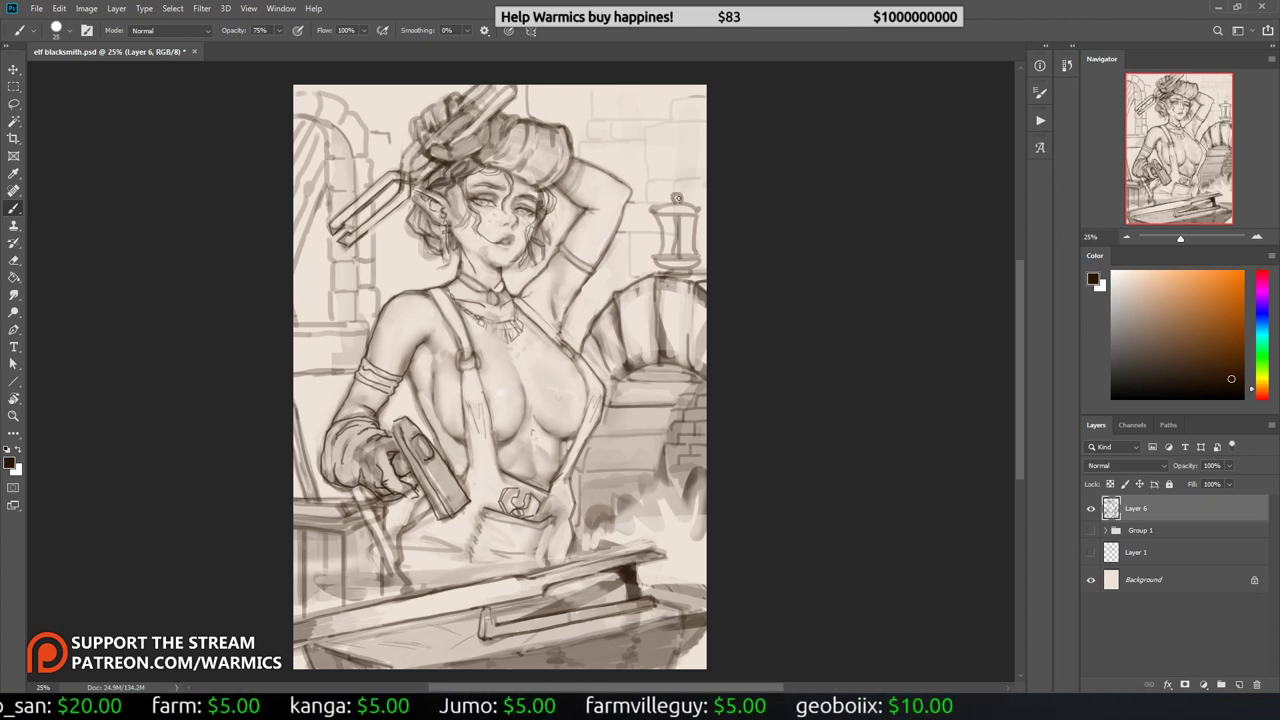
{"action": "key", "text": "ctrl+z"}
{"action": "key", "text": "ctrl+z"}
{"action": "key", "text": "ctrl+z"}
{"action": "key", "text": "ctrl+z"}
{"action": "key", "text": "ctrl+z"}
{"action": "mouse_move", "coordinate": [590, 86]}
{"action": "left_mouse_down"}
{"action": "mouse_move", "coordinate": [590, 130]}
{"action": "mouse_move", "coordinate": [702, 198]}
{"action": "left_mouse_up"}
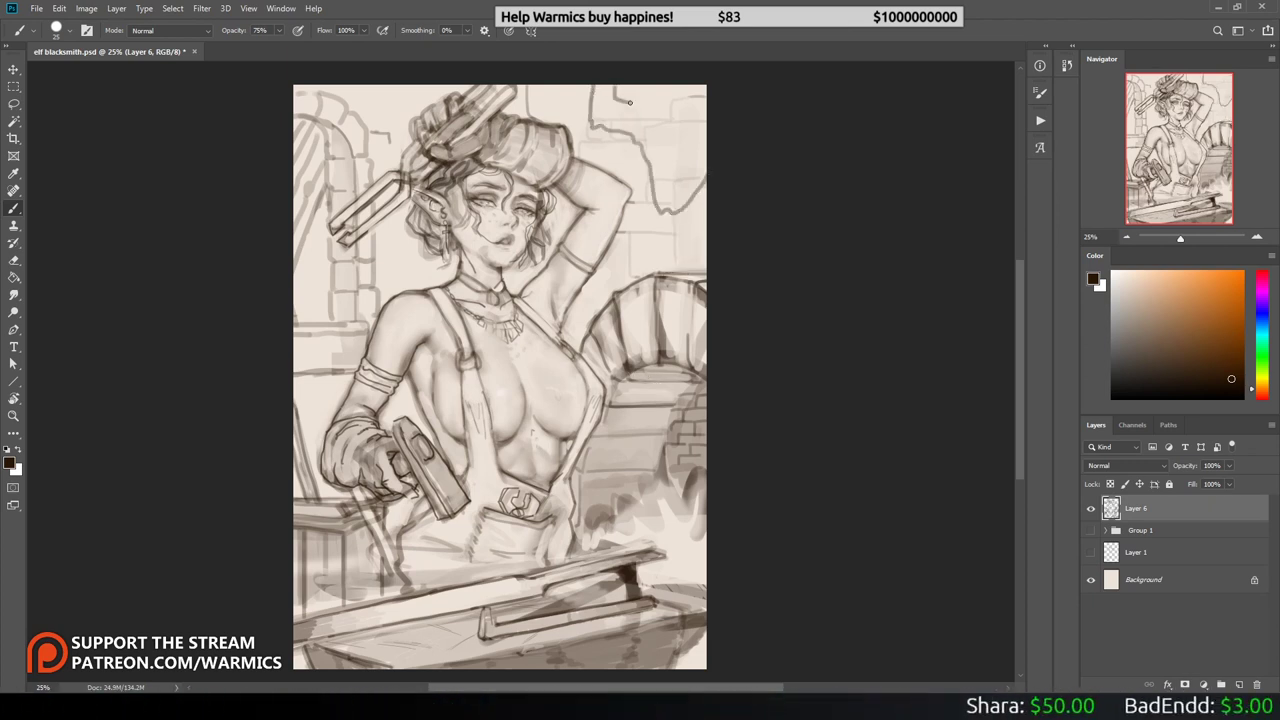
{"action": "mouse_move", "coordinate": [650, 86]}
{"action": "left_mouse_down"}
{"action": "mouse_move", "coordinate": [670, 166]}
{"action": "mouse_move", "coordinate": [700, 132]}
{"action": "left_mouse_up"}
{"action": "key", "text": "ctrl+z"}
{"action": "key", "text": "ctrl+z"}
{"action": "key", "text": "ctrl+z"}
{"action": "key", "text": "ctrl+z"}
{"action": "key", "text": "e"}
{"action": "left_click_drag", "start_coordinate": [590, 118], "coordinate": [600, 140]}
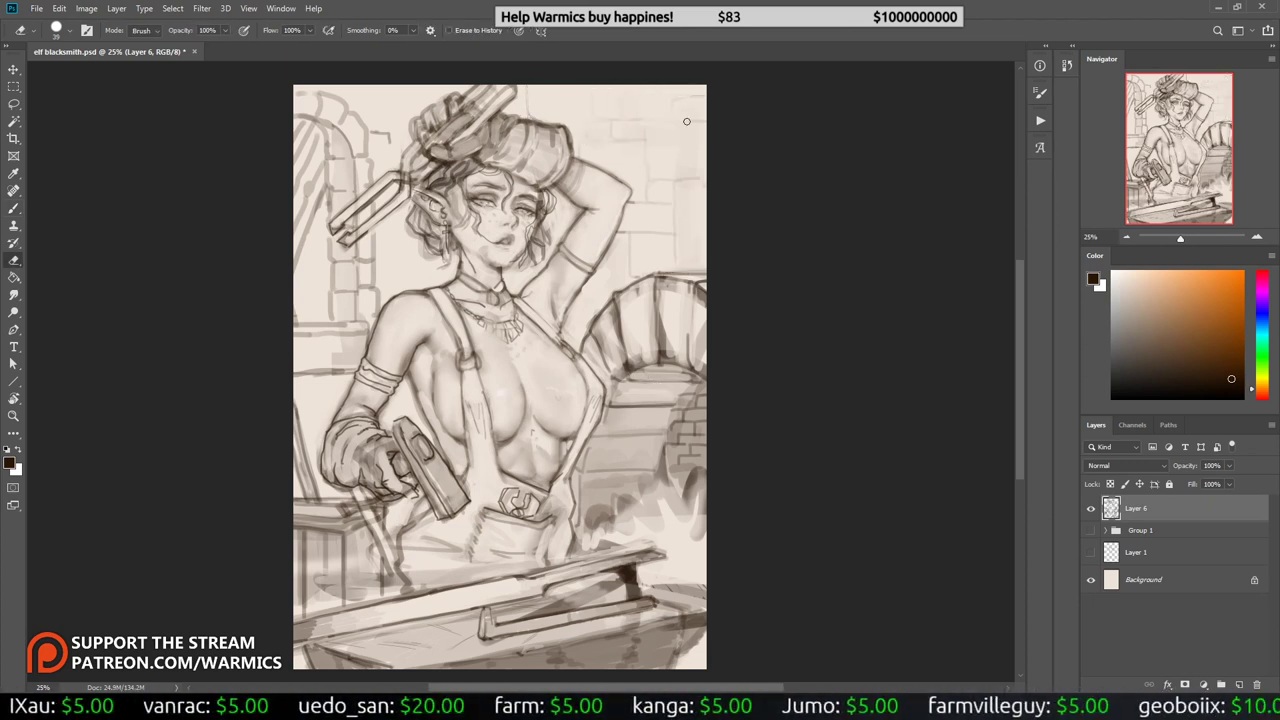
Step: Sketch and undo a small skull shape on the right, checking the mirrored view
{"action": "key", "text": "h"}
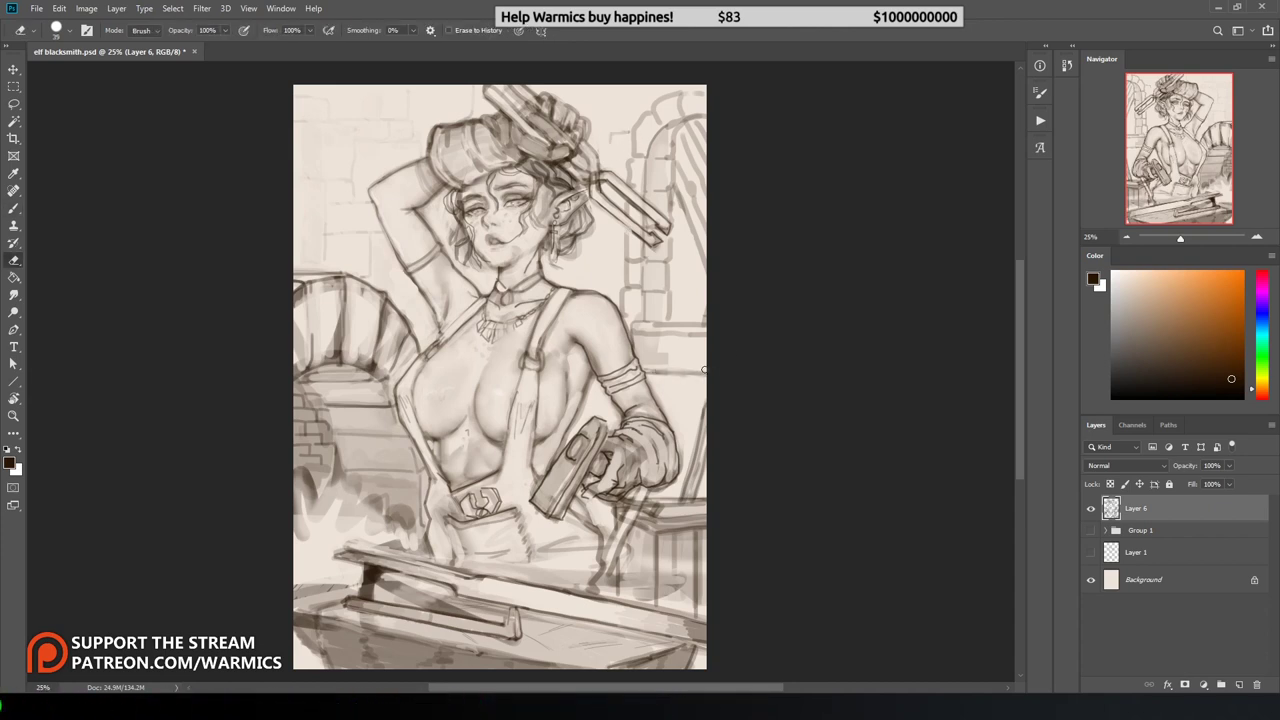
{"action": "key", "text": "b"}
{"action": "mouse_move", "coordinate": [672, 296]}
{"action": "left_mouse_down"}
{"action": "mouse_move", "coordinate": [700, 280]}
{"action": "mouse_move", "coordinate": [684, 313]}
{"action": "mouse_move", "coordinate": [704, 282]}
{"action": "left_mouse_up"}
{"action": "key", "text": "ctrl+z"}
{"action": "key", "text": "ctrl+z"}
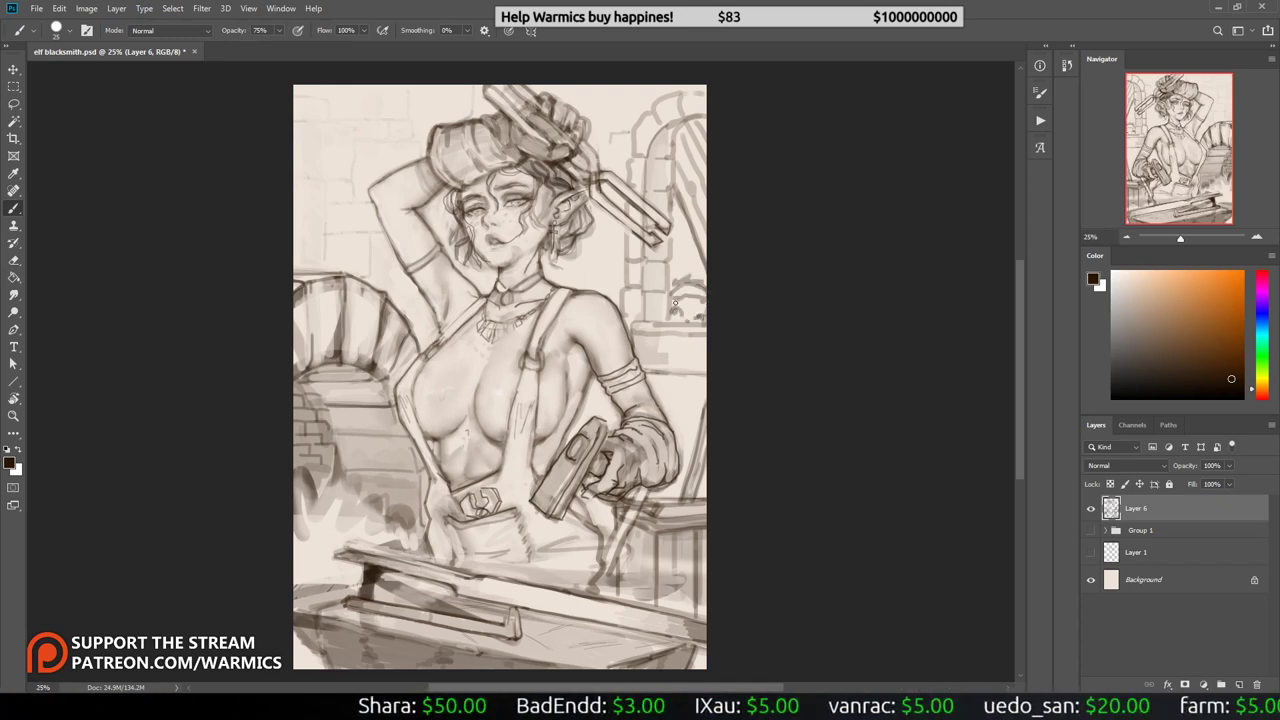
{"action": "key", "text": "h"}
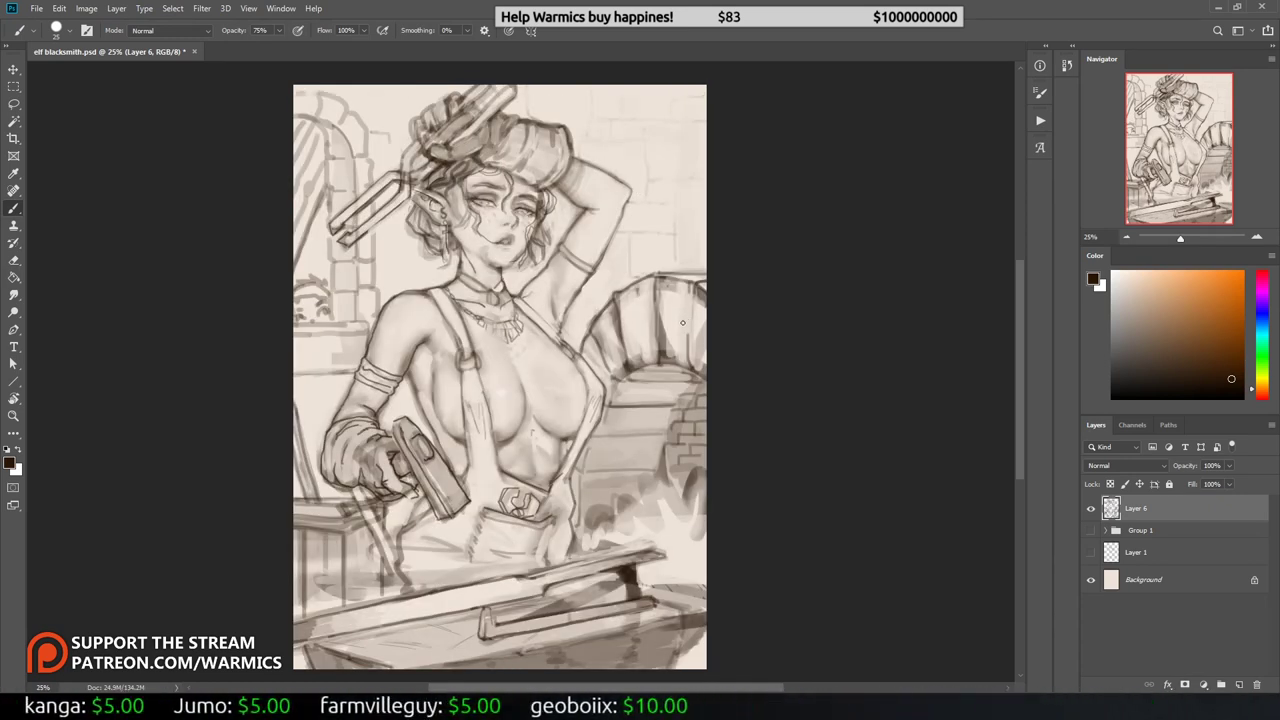
Step: Draw an arch line in the upper background with a new brush preset
{"action": "mouse_move", "coordinate": [300, 270]}
{"action": "left_mouse_down"}
{"action": "mouse_move", "coordinate": [325, 190]}
{"action": "mouse_move", "coordinate": [337, 291]}
{"action": "left_mouse_up"}
{"action": "right_click", "coordinate": [342, 162]}
{"action": "left_click", "coordinate": [333, 188]}
{"action": "left_click_drag", "start_coordinate": [290, 92], "coordinate": [340, 128]}
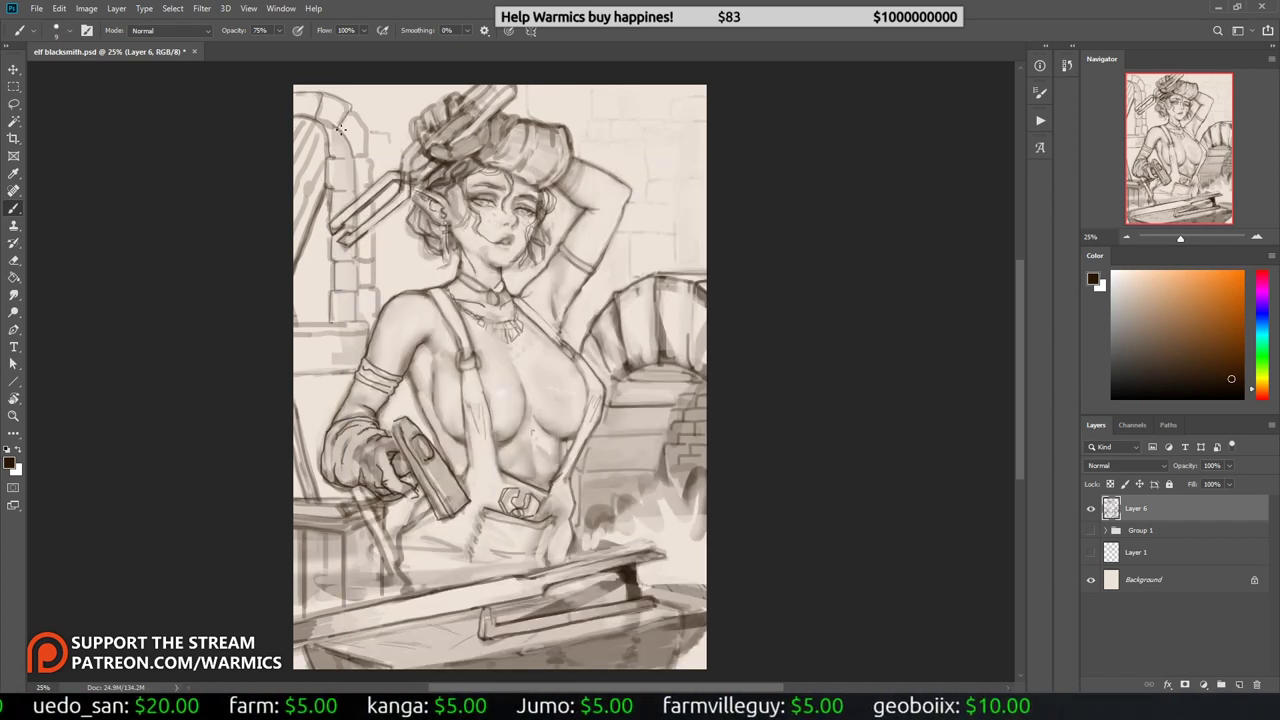
{"action": "key", "text": "h"}
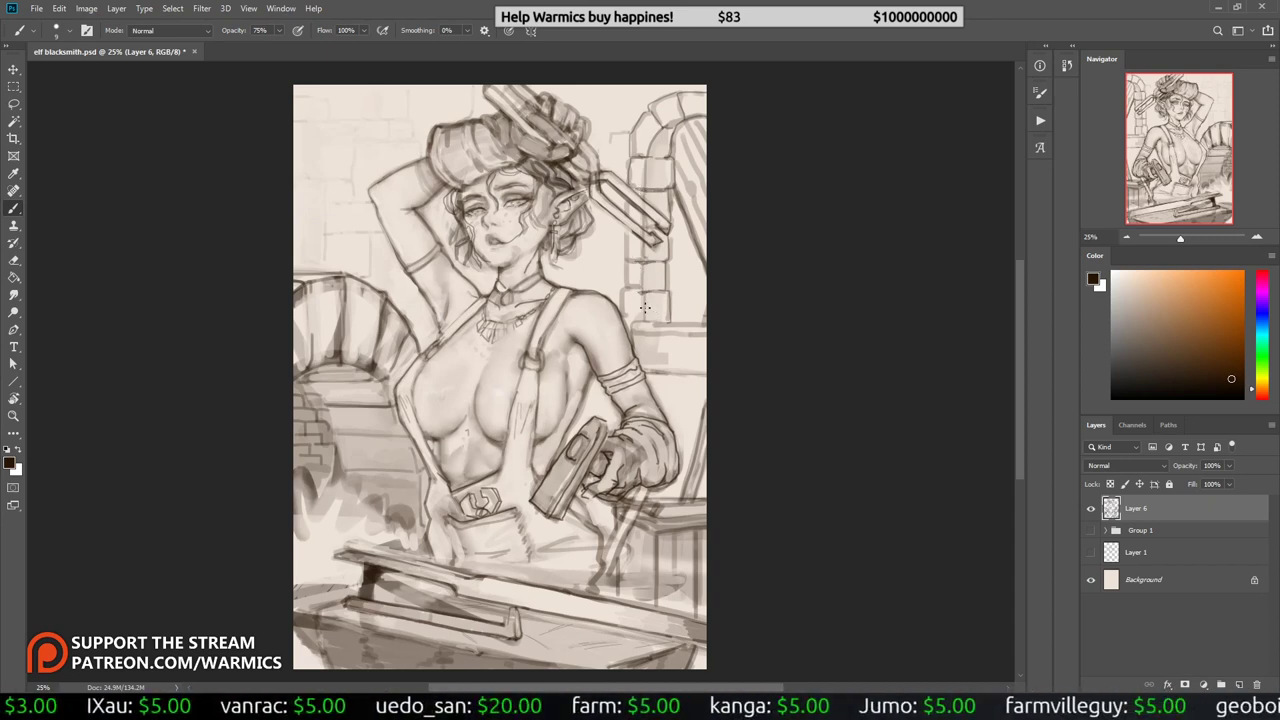
{"action": "key", "text": "ctrl+s"}
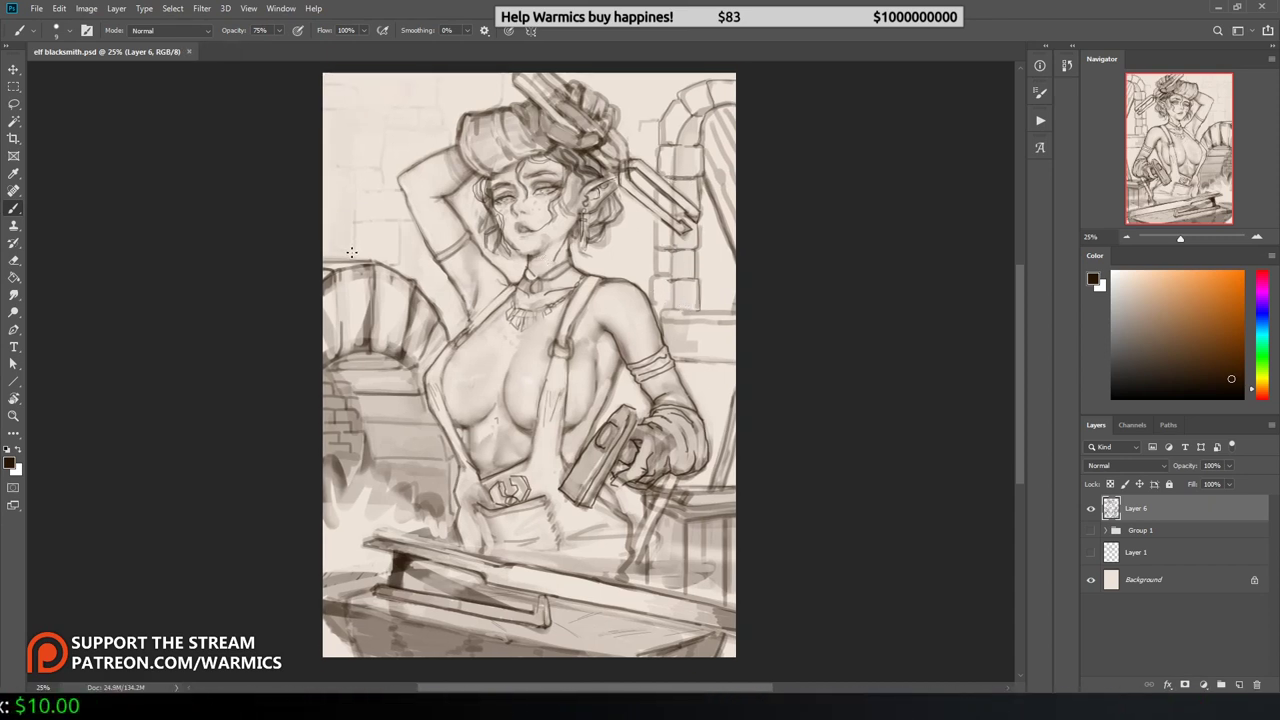
Step: Shade the underside of the anvil and erase stray marks below it
{"action": "left_click_drag", "start_coordinate": [655, 660], "coordinate": [722, 636]}
{"action": "mouse_move", "coordinate": [352, 604]}
{"action": "left_mouse_down"}
{"action": "mouse_move", "coordinate": [368, 656]}
{"action": "mouse_move", "coordinate": [384, 616]}
{"action": "mouse_move", "coordinate": [430, 650]}
{"action": "mouse_move", "coordinate": [450, 630]}
{"action": "mouse_move", "coordinate": [524, 655]}
{"action": "mouse_move", "coordinate": [590, 655]}
{"action": "left_mouse_up"}
{"action": "key", "text": "e"}
{"action": "mouse_move", "coordinate": [658, 530]}
{"action": "left_mouse_down"}
{"action": "mouse_move", "coordinate": [660, 572]}
{"action": "mouse_move", "coordinate": [713, 562]}
{"action": "left_mouse_up"}
{"action": "key", "text": "b"}
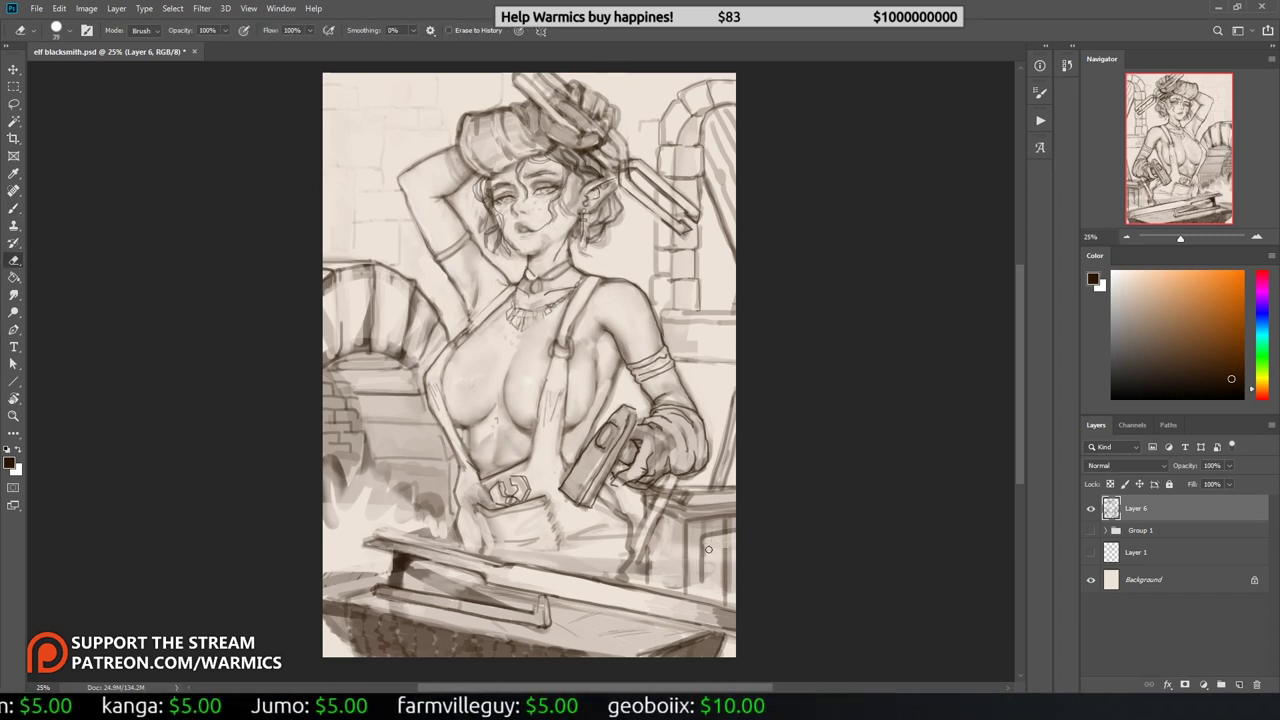
{"action": "right_click", "coordinate": [712, 190]}
{"action": "key", "text": "Escape"}
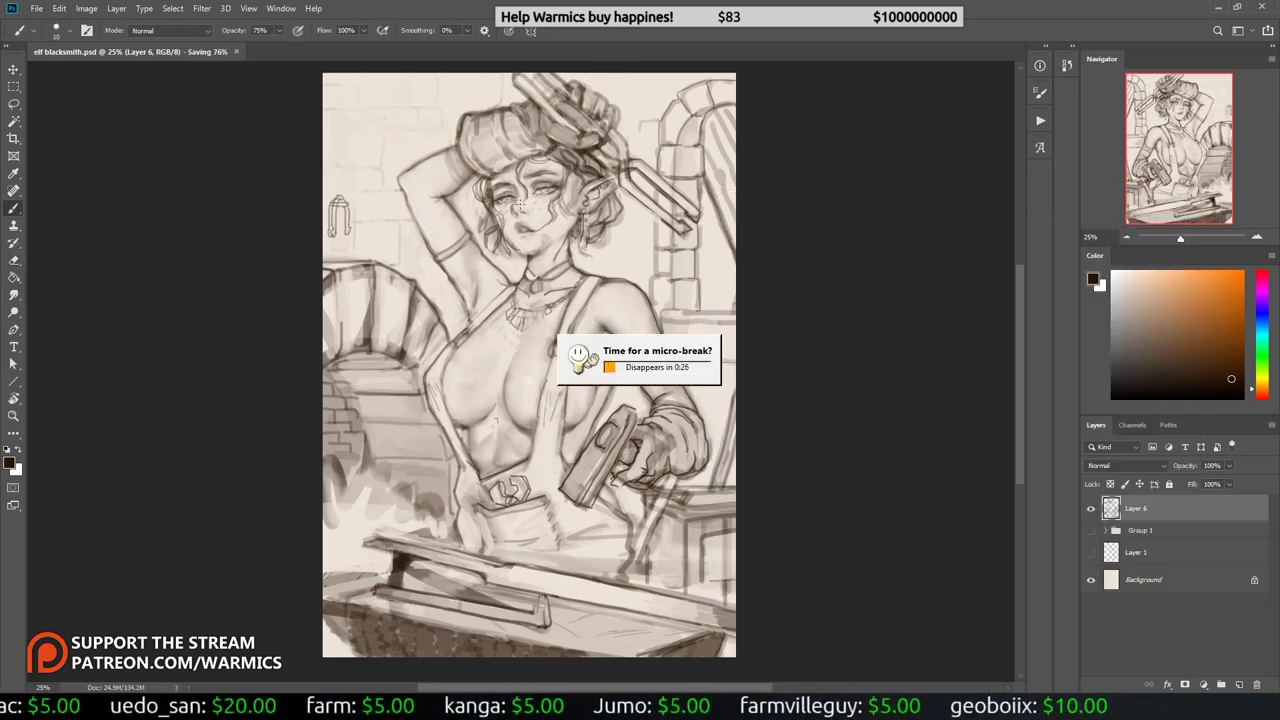
Step: Erase the small arch doodle on the left edge and pick a brush preset
{"action": "key", "text": "e"}
{"action": "mouse_move", "coordinate": [325, 205]}
{"action": "left_mouse_down"}
{"action": "mouse_move", "coordinate": [346, 228]}
{"action": "mouse_move", "coordinate": [329, 224]}
{"action": "left_mouse_up"}
{"action": "key", "text": "b"}
{"action": "right_click", "coordinate": [418, 188]}
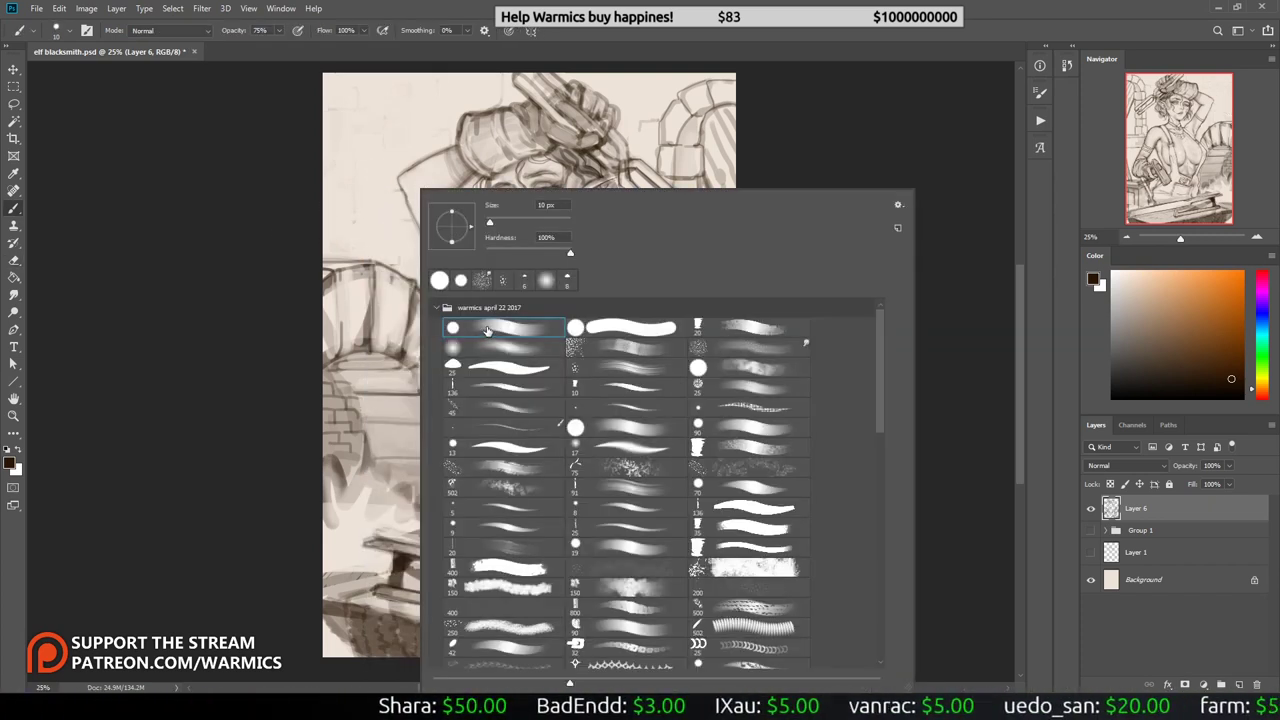
{"action": "key", "text": "Escape"}
{"action": "right_click", "coordinate": [456, 188]}
{"action": "key", "text": "Escape"}
Step: Sketch the left wall edge and horizontal brick lines in the upper-left background
{"action": "left_click_drag", "start_coordinate": [392, 74], "coordinate": [388, 246]}
{"action": "left_click_drag", "start_coordinate": [392, 96], "coordinate": [390, 246]}
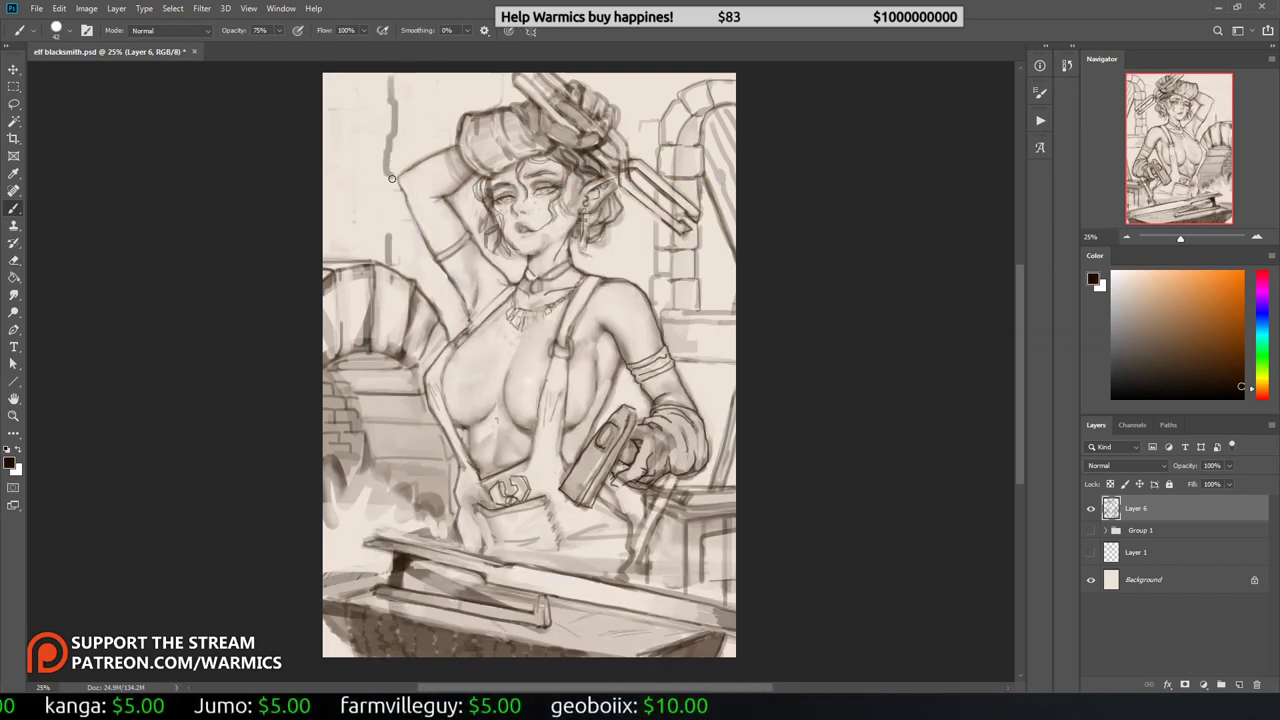
{"action": "mouse_move", "coordinate": [324, 99]}
{"action": "left_mouse_down"}
{"action": "mouse_move", "coordinate": [390, 99]}
{"action": "mouse_move", "coordinate": [392, 136]}
{"action": "left_mouse_up"}
{"action": "mouse_move", "coordinate": [338, 170]}
{"action": "left_mouse_down"}
{"action": "mouse_move", "coordinate": [386, 170]}
{"action": "mouse_move", "coordinate": [392, 200]}
{"action": "left_mouse_up"}
{"action": "left_click_drag", "start_coordinate": [338, 232], "coordinate": [386, 232]}
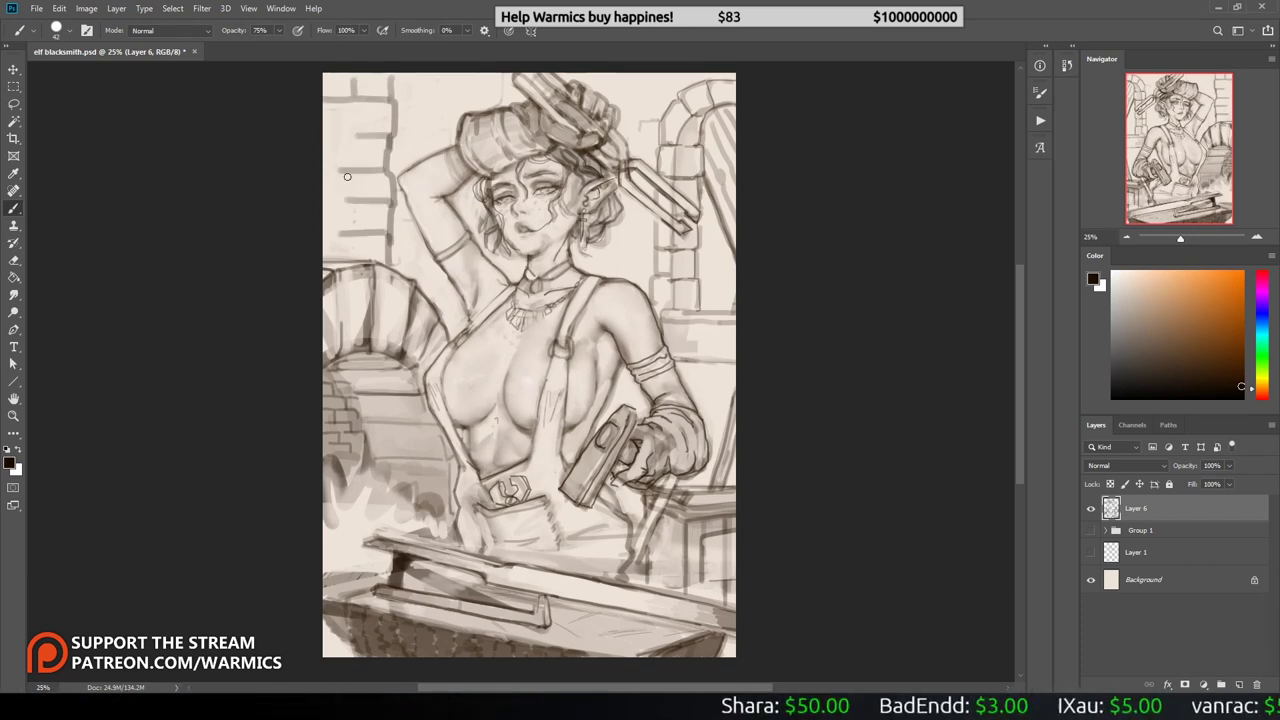
Step: Flip the canvas horizontally and back to check proportions, reviewing brush presets
{"action": "key", "text": "e"}
{"action": "key", "text": "ctrl+shift+h"}
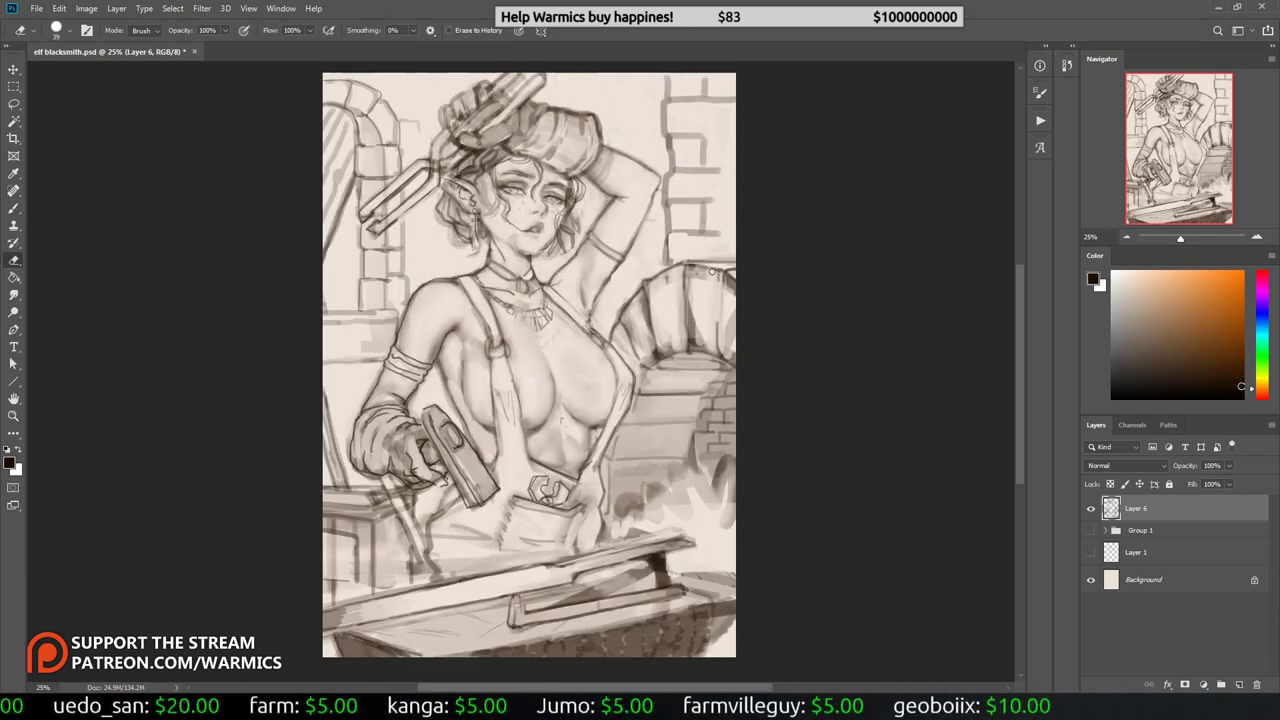
{"action": "key", "text": "b"}
{"action": "right_click", "coordinate": [704, 174]}
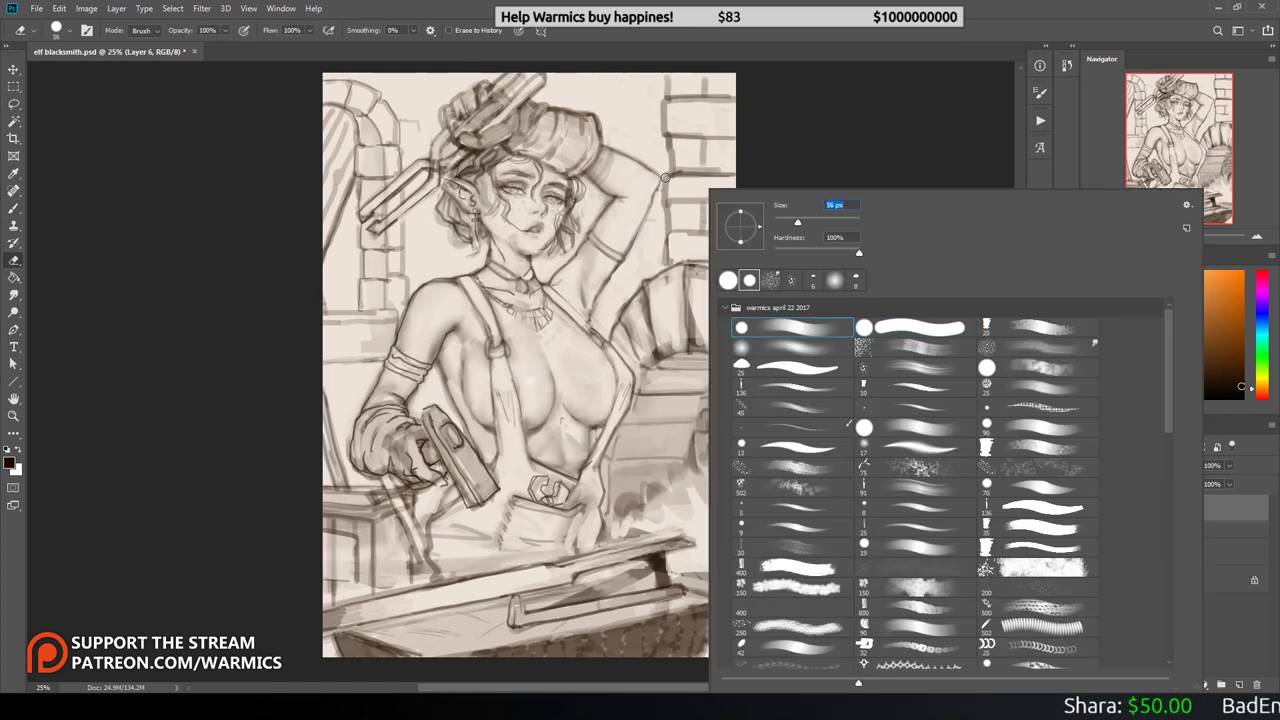
{"action": "key", "text": "Escape"}
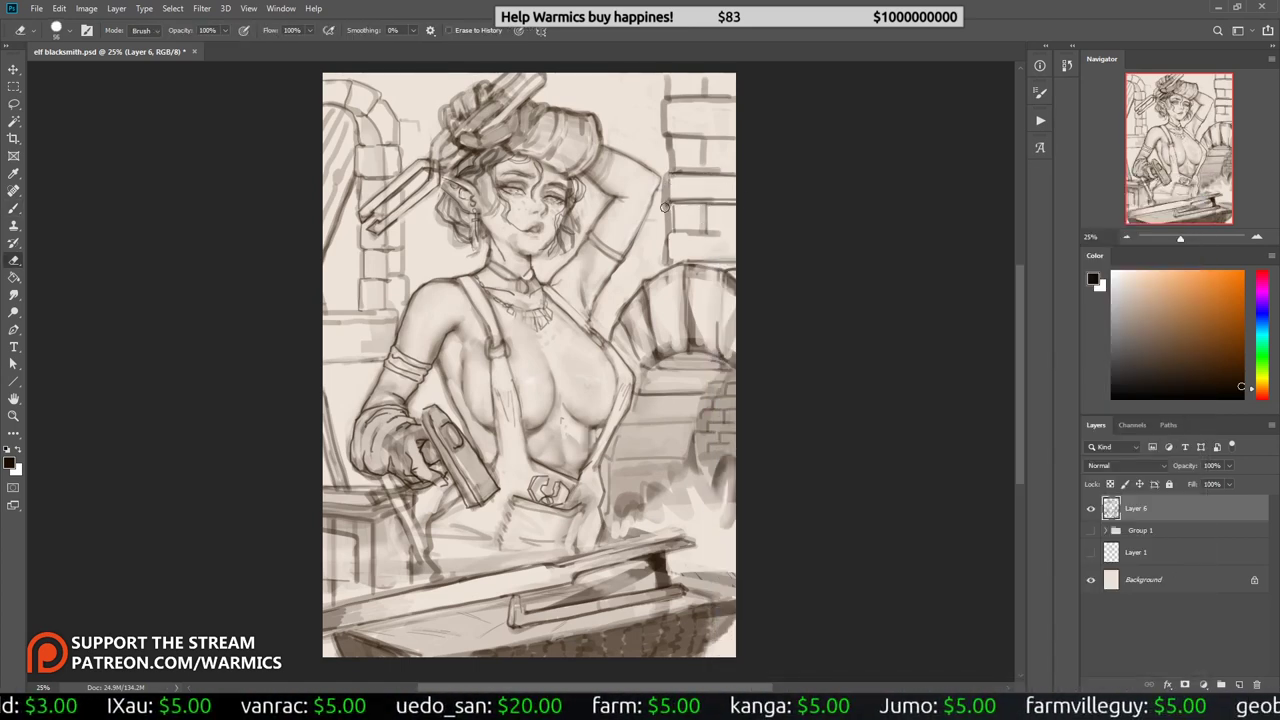
{"action": "key", "text": "ctrl+shift+h"}
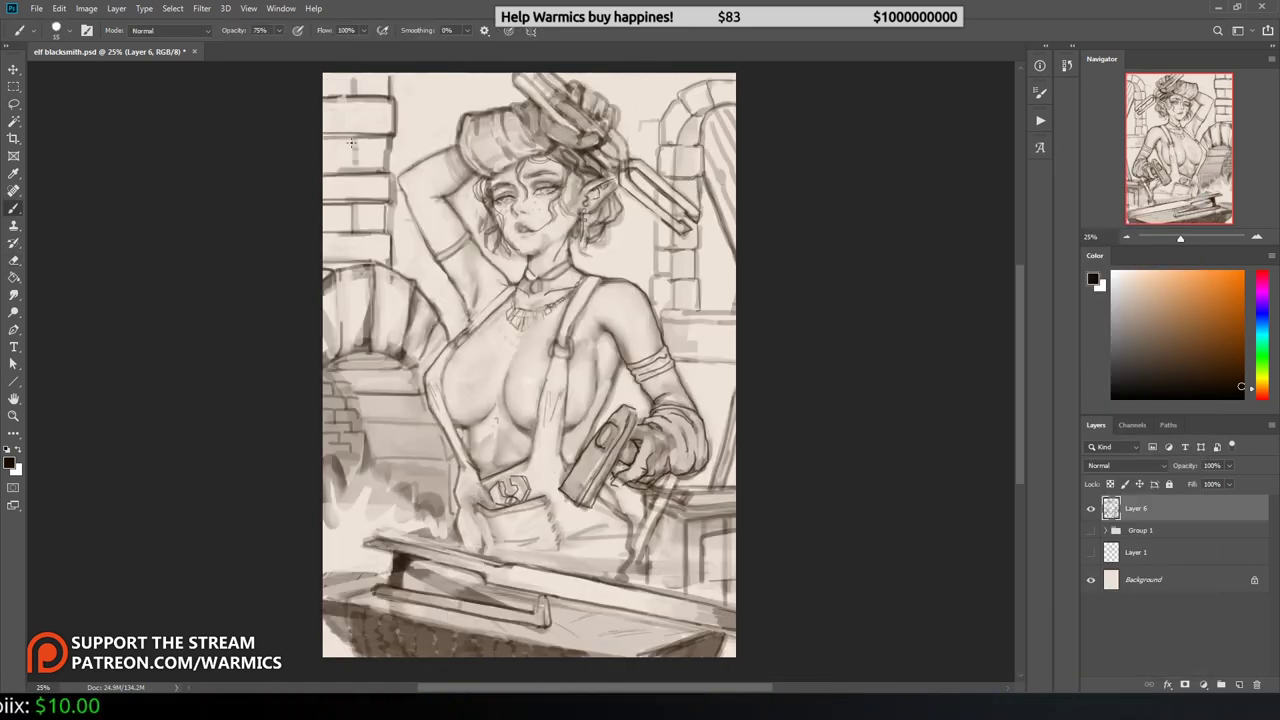
{"action": "right_click", "coordinate": [454, 188]}
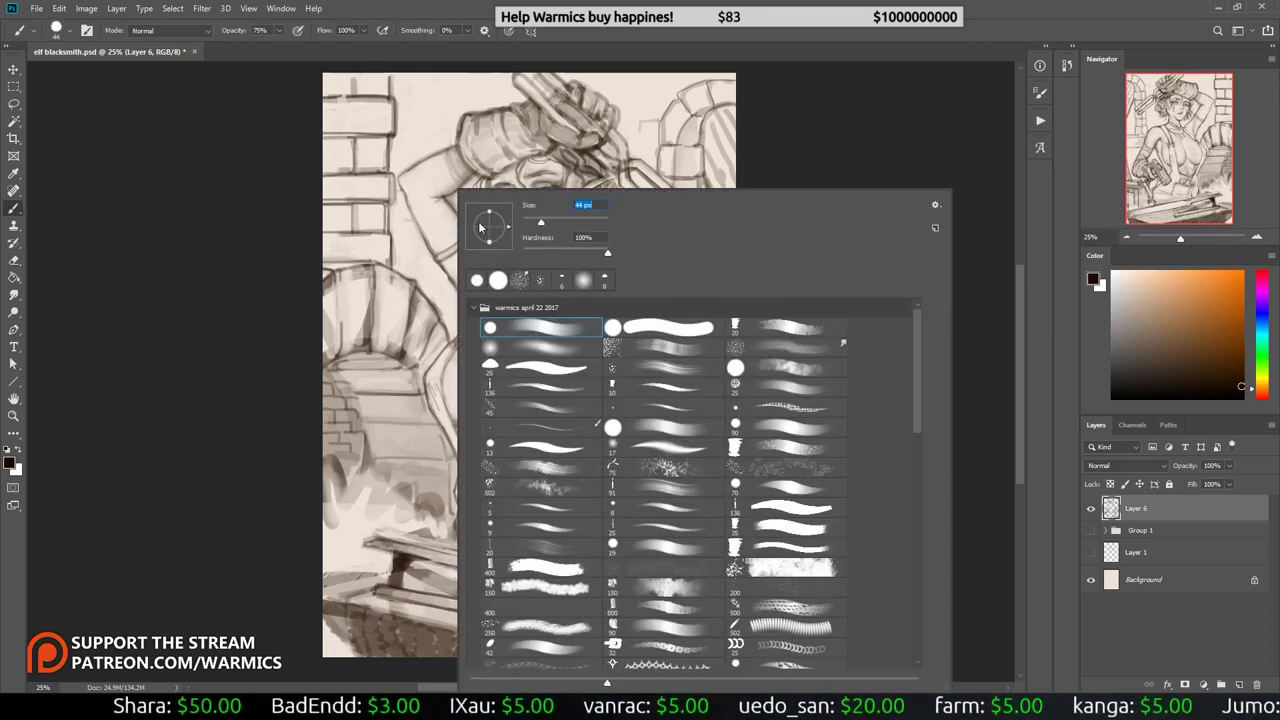
{"action": "key", "text": "Escape"}
Step: Cycle through brush preset choices while toggling between brush and eraser
{"action": "key", "text": "e"}
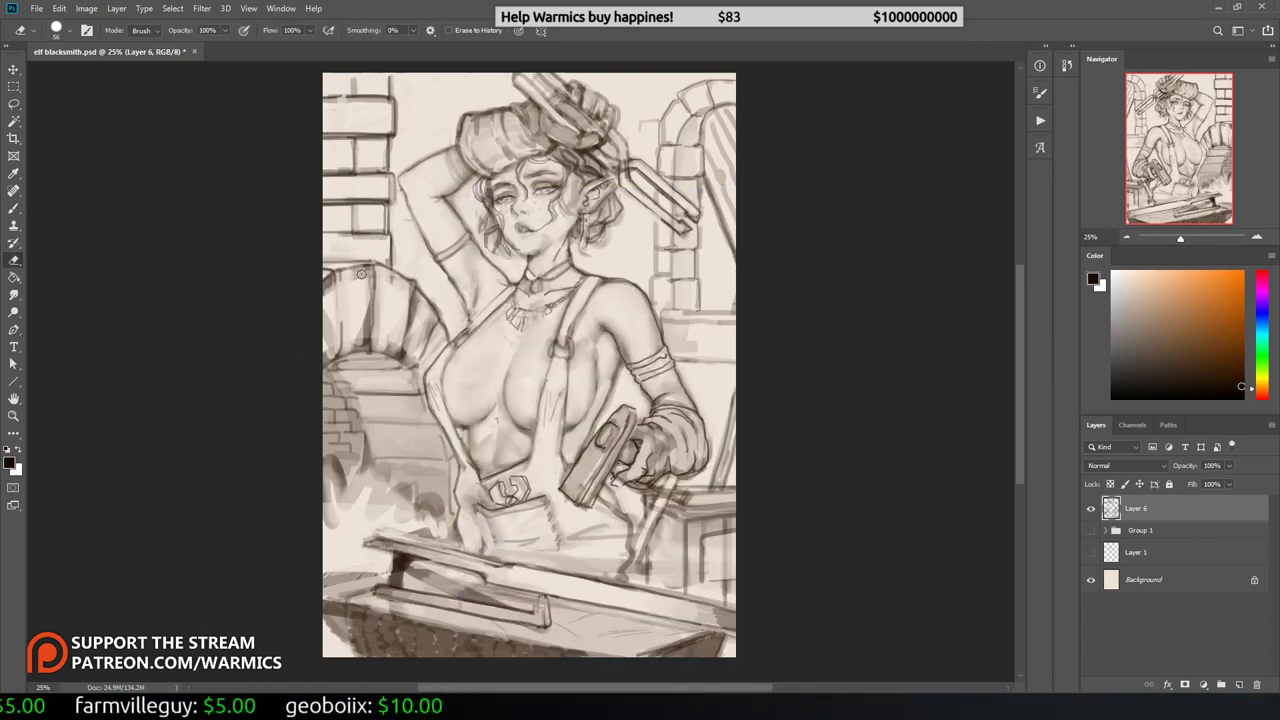
{"action": "key", "text": "b"}
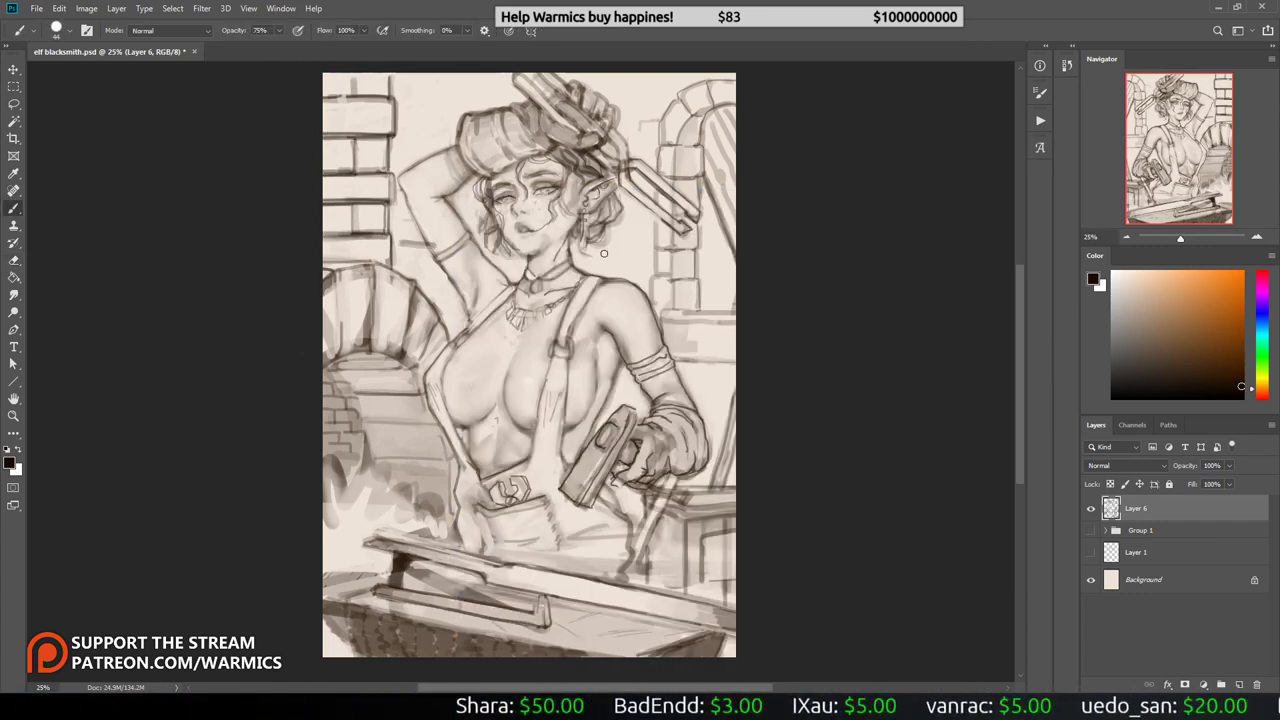
{"action": "right_click", "coordinate": [612, 190]}
{"action": "right_click", "coordinate": [456, 190]}
{"action": "key", "text": "Escape"}
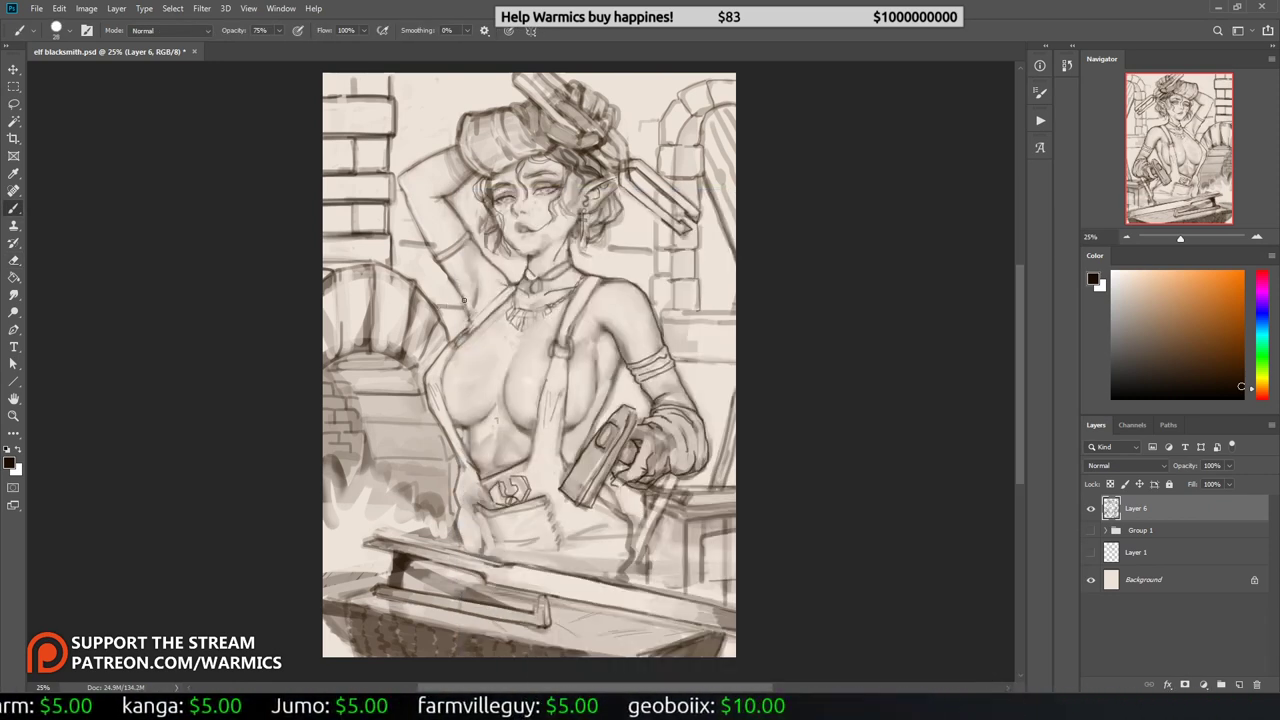
{"action": "right_click", "coordinate": [463, 299]}
{"action": "key", "text": "Escape"}
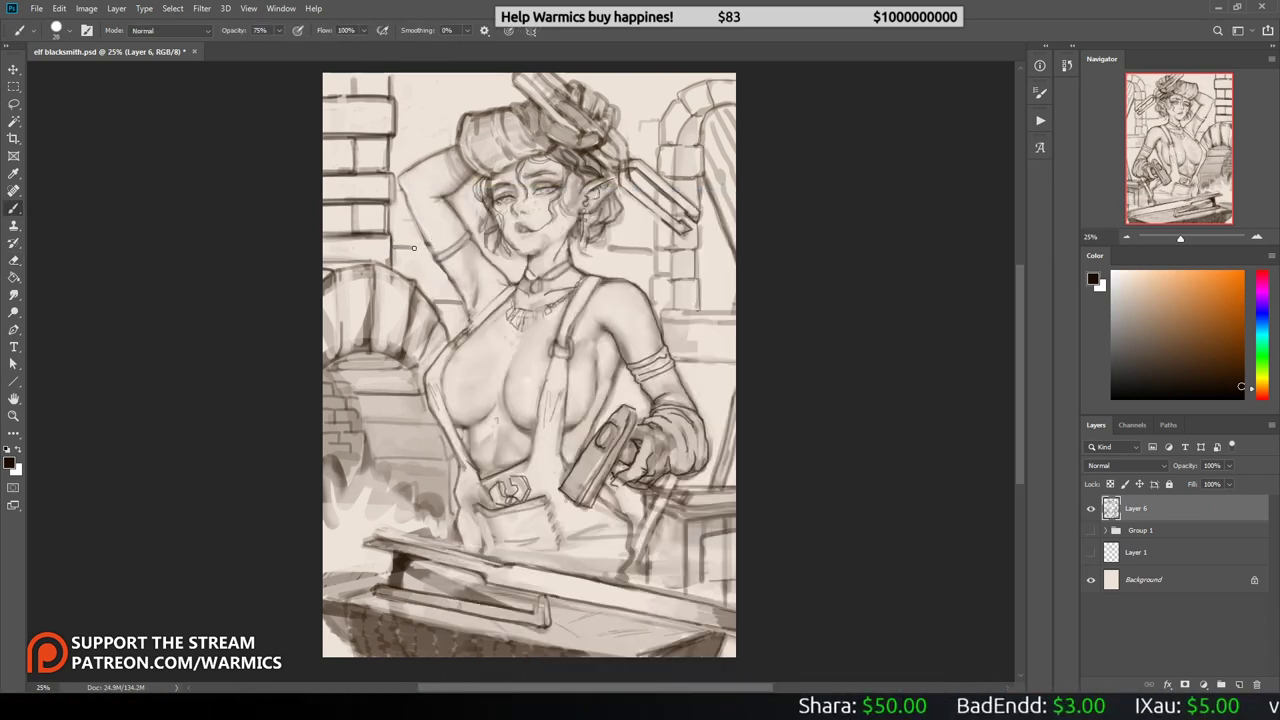
{"action": "right_click", "coordinate": [649, 252]}
{"action": "key", "text": "Escape"}
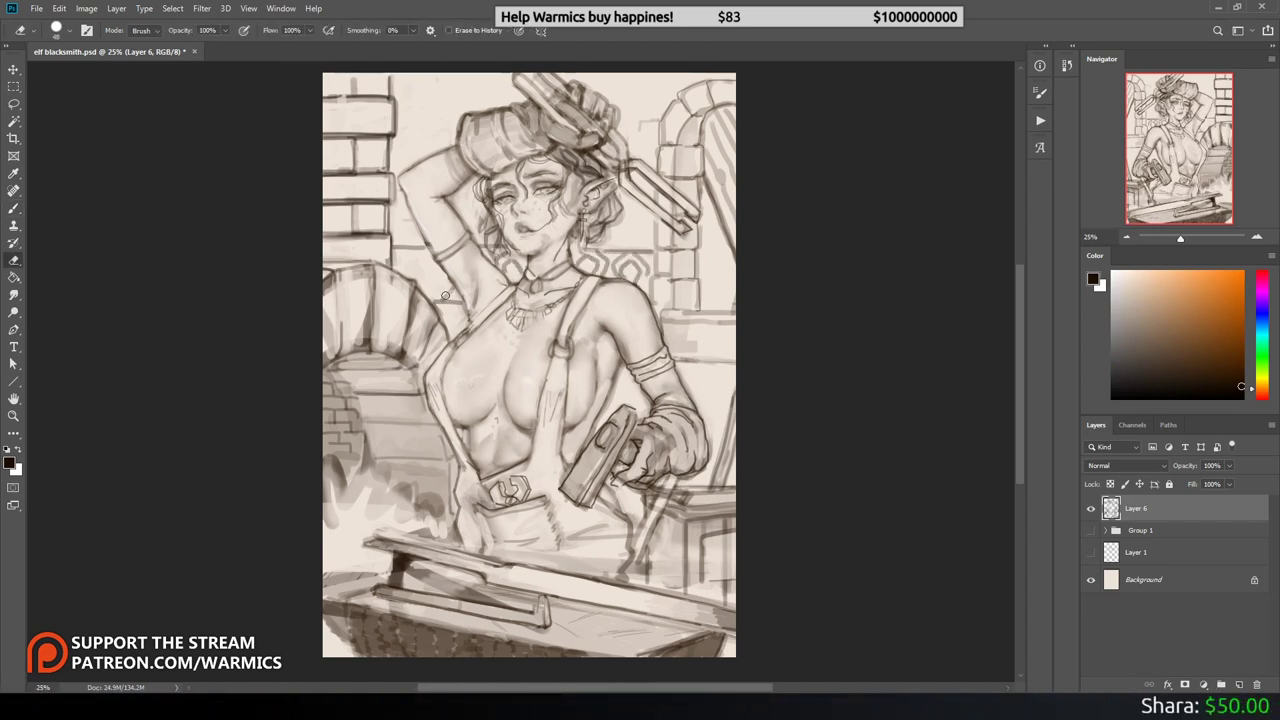
Step: Flip the canvas and adjust the eraser preset for lightening lines
{"action": "key", "text": "h"}
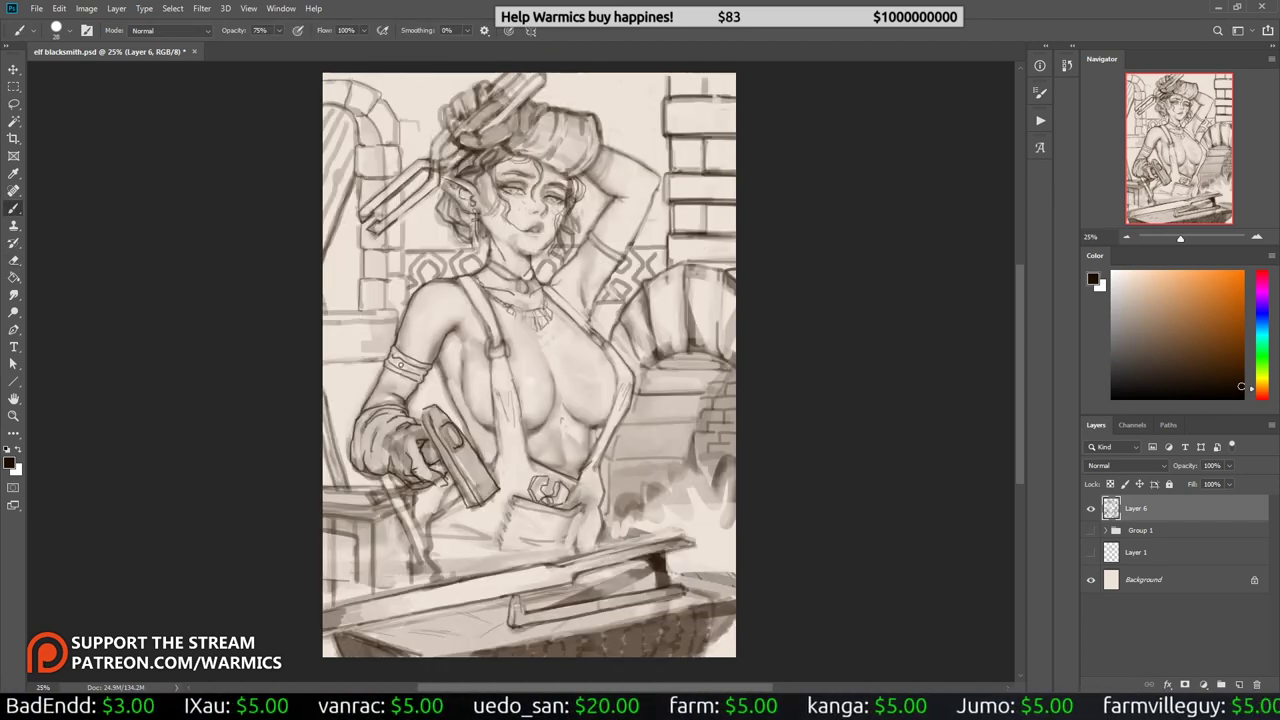
{"action": "key", "text": "e"}
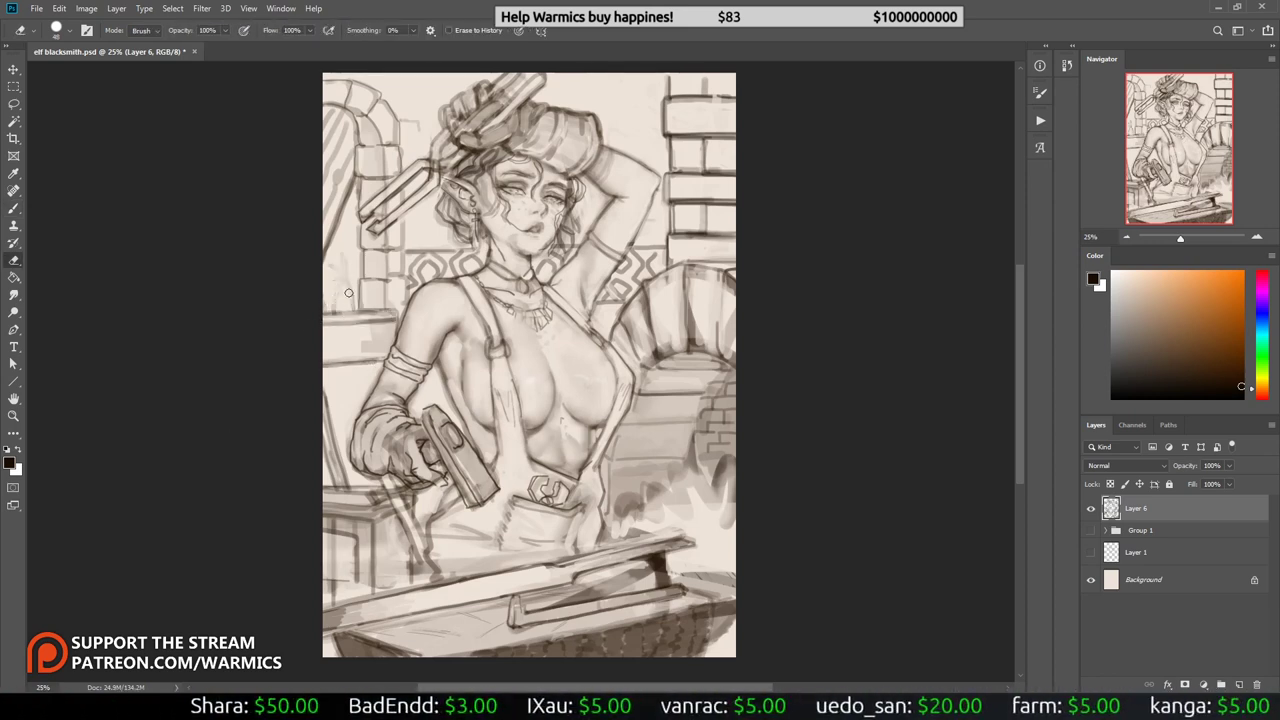
{"action": "right_click", "coordinate": [379, 293]}
{"action": "key", "text": "Escape"}
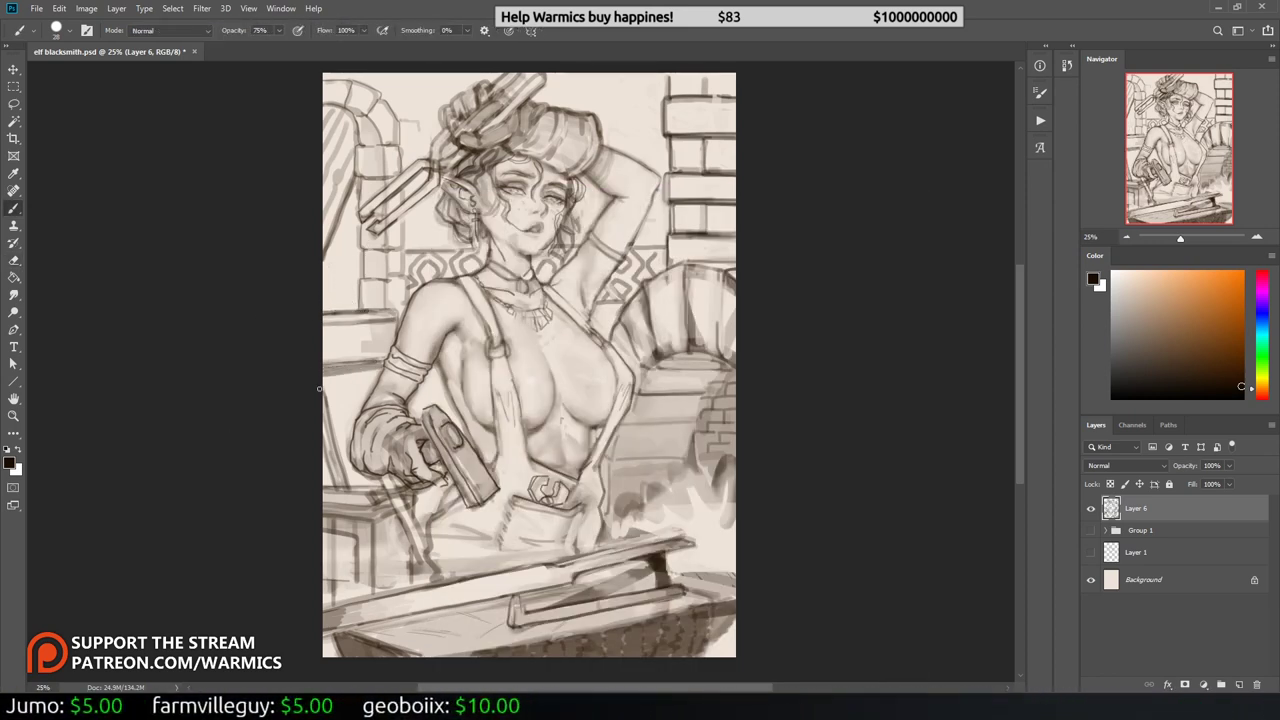
{"action": "key", "text": "b"}
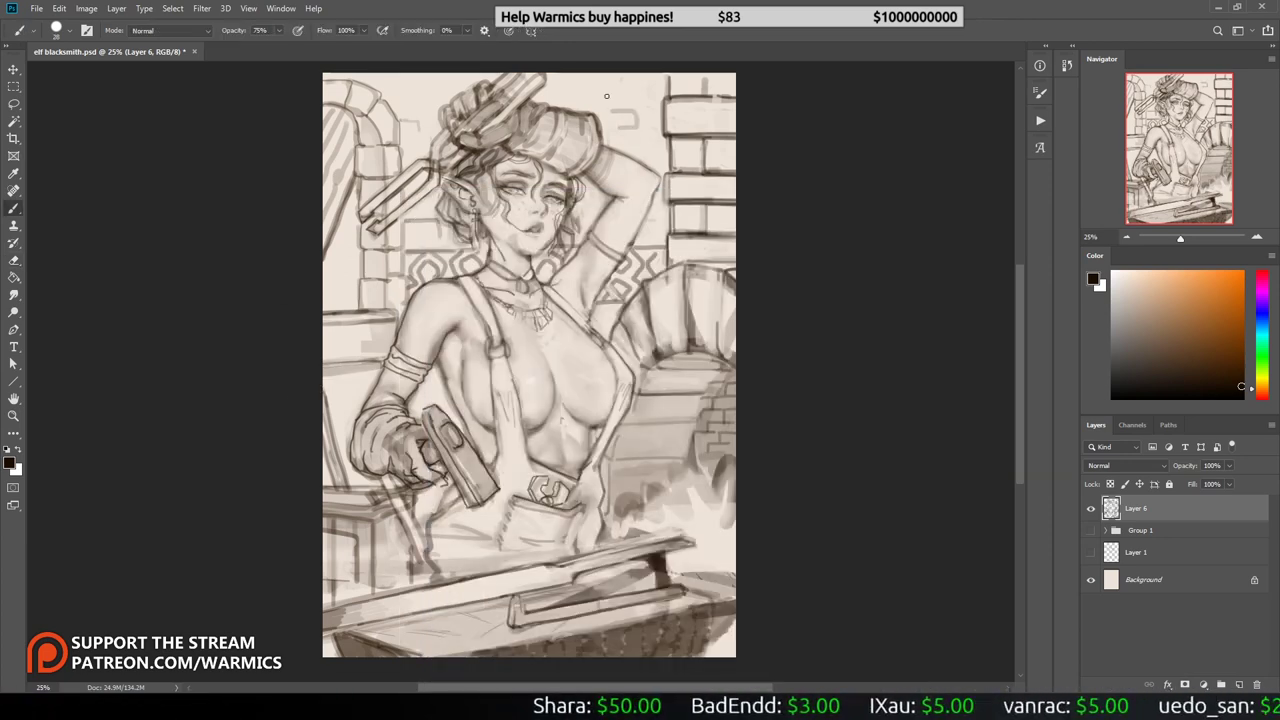
{"action": "key", "text": "e"}
{"action": "key", "text": "h"}
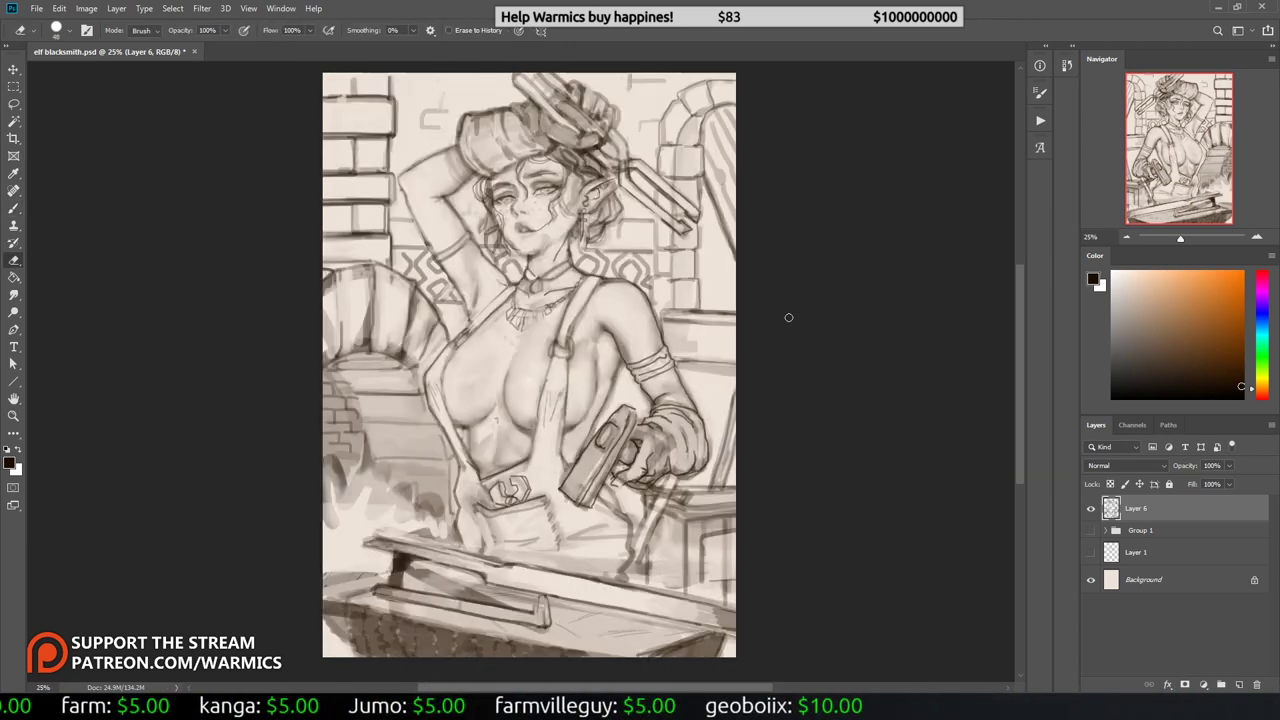
Step: Lighten the diamond pattern behind the neck and the lines beside the raised arm
{"action": "mouse_move", "coordinate": [431, 266]}
{"action": "left_mouse_down"}
{"action": "mouse_move", "coordinate": [457, 300]}
{"action": "mouse_move", "coordinate": [518, 265]}
{"action": "mouse_move", "coordinate": [630, 258]}
{"action": "mouse_move", "coordinate": [680, 350]}
{"action": "mouse_move", "coordinate": [725, 370]}
{"action": "left_mouse_up"}
{"action": "mouse_move", "coordinate": [720, 320]}
{"action": "left_mouse_down"}
{"action": "mouse_move", "coordinate": [666, 120]}
{"action": "mouse_move", "coordinate": [718, 230]}
{"action": "left_mouse_up"}
{"action": "key", "text": "h"}
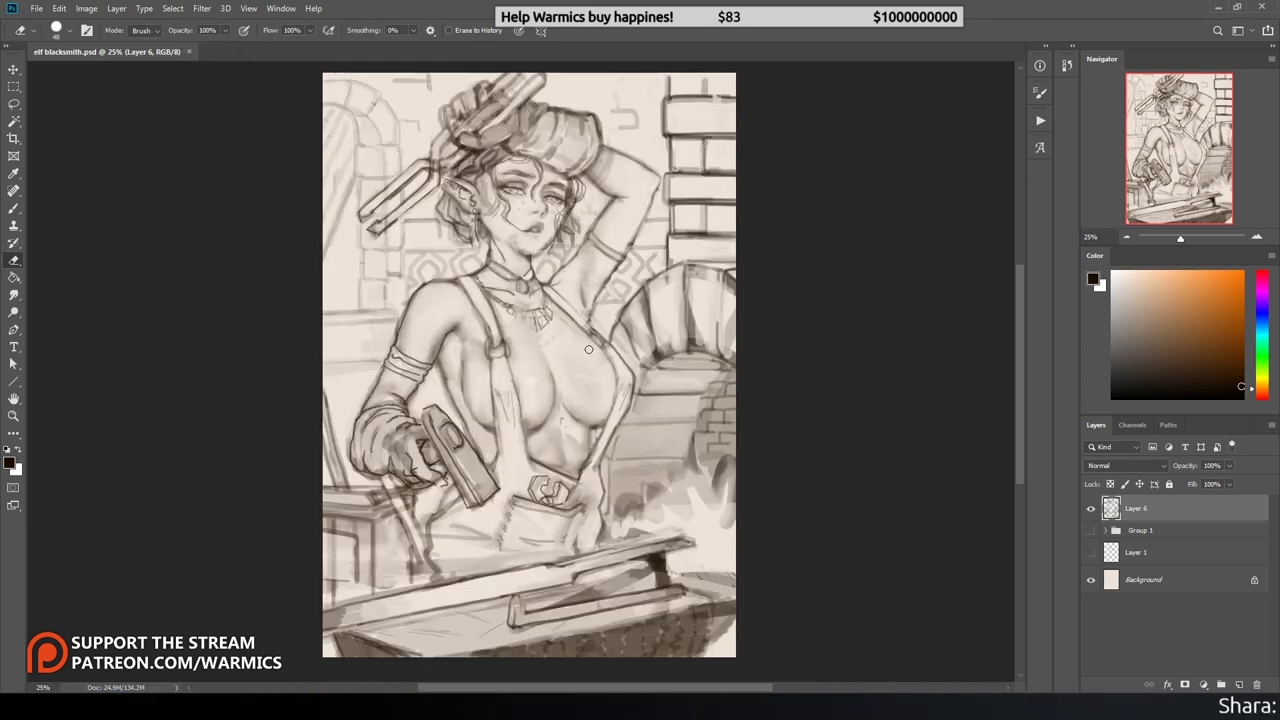
{"action": "left_click_drag", "start_coordinate": [634, 256], "coordinate": [666, 240]}
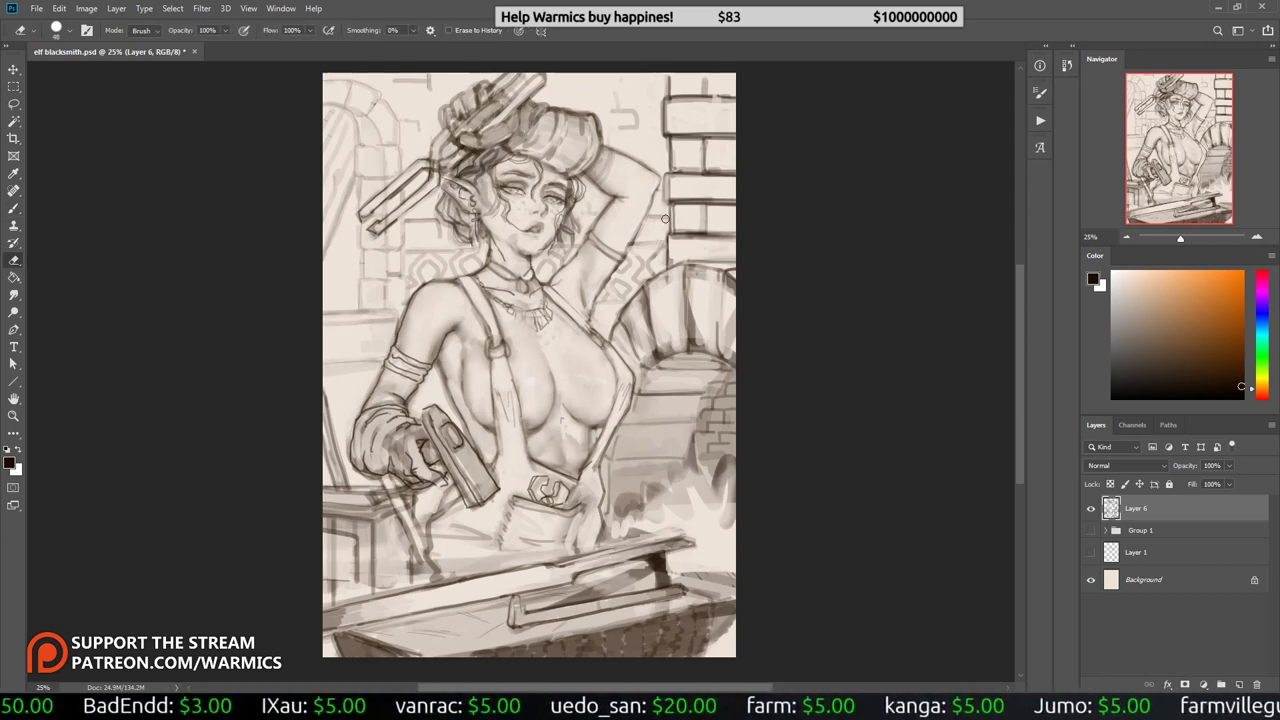
Step: Lighten the right-side brick lines with four horizontal eraser passes
{"action": "key", "text": "b"}
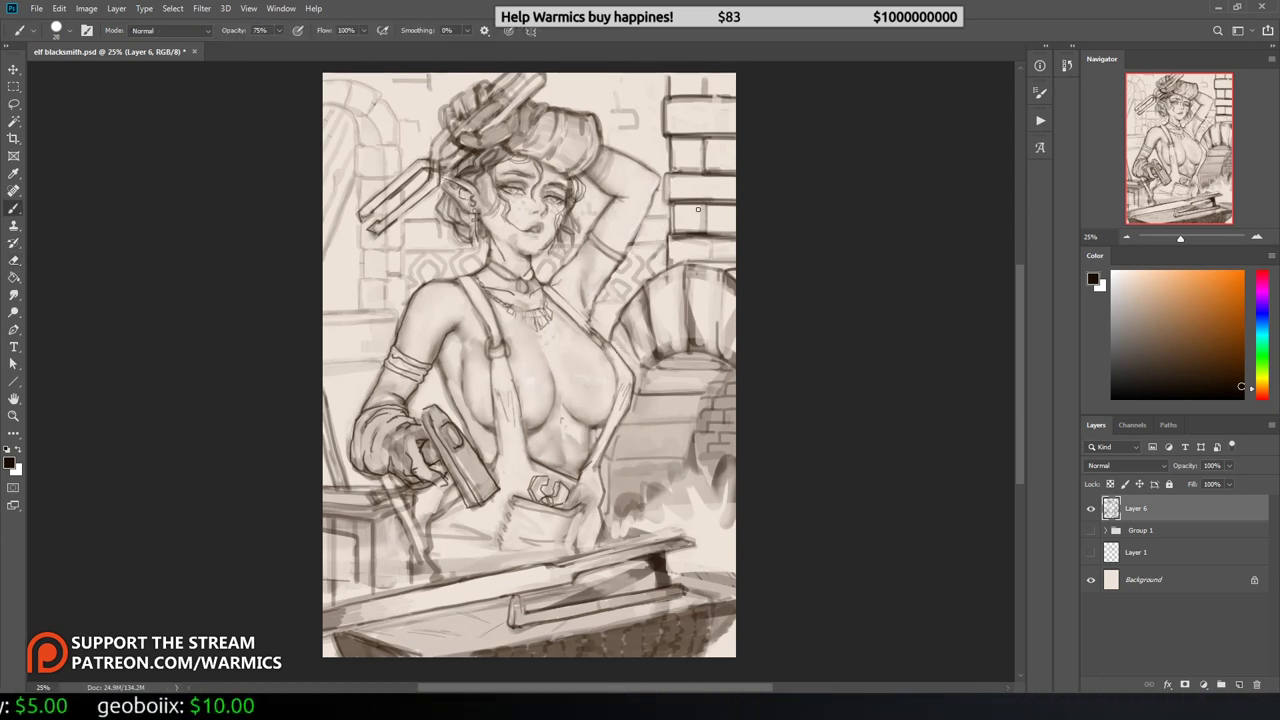
{"action": "key", "text": "e"}
{"action": "left_click_drag", "start_coordinate": [670, 240], "coordinate": [734, 238]}
{"action": "left_click_drag", "start_coordinate": [672, 206], "coordinate": [734, 204]}
{"action": "left_click_drag", "start_coordinate": [670, 176], "coordinate": [734, 174]}
{"action": "left_click_drag", "start_coordinate": [670, 136], "coordinate": [734, 134]}
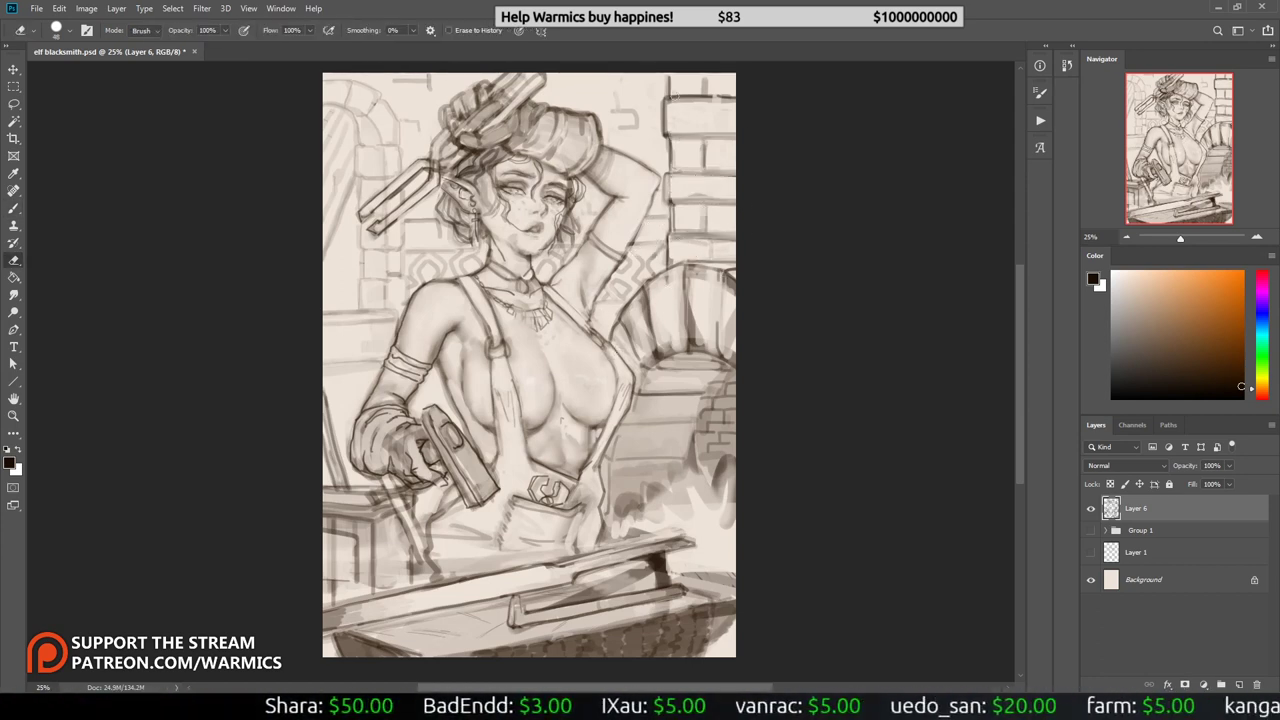
{"action": "key", "text": "h"}
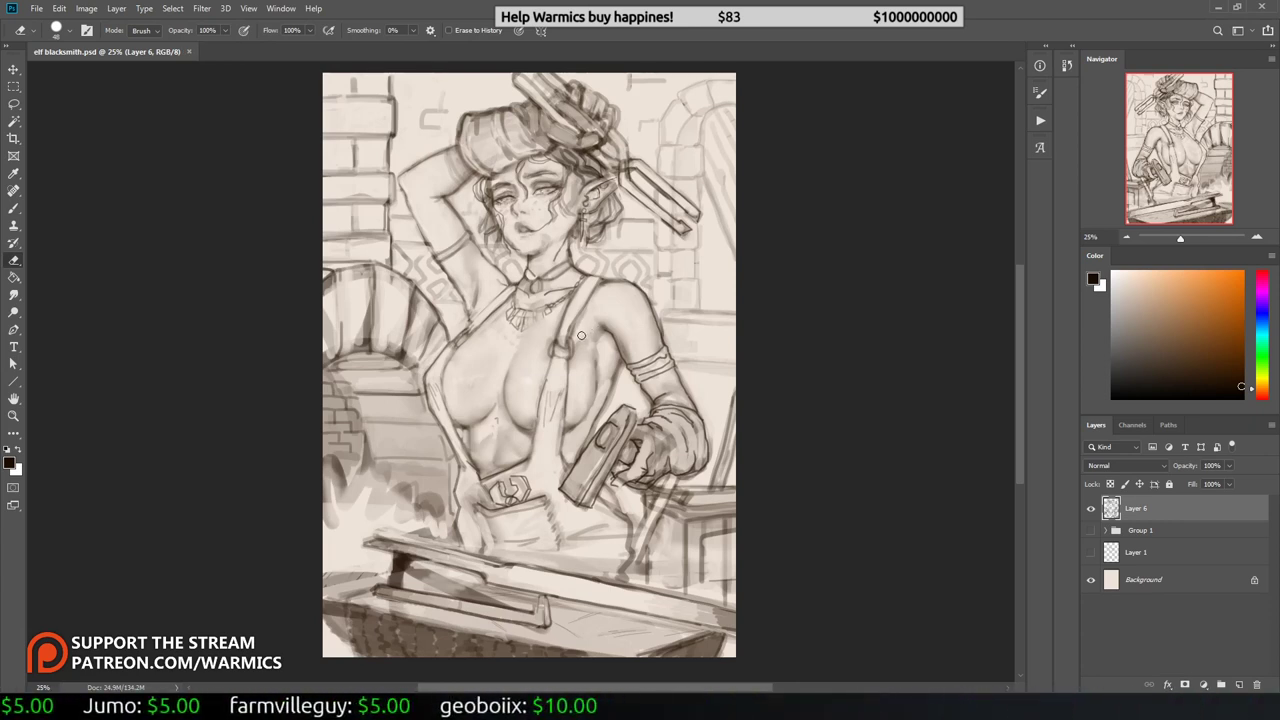
Step: Flip the canvas back to normal, recentre the figure and check the brush size
{"action": "key", "text": "b"}
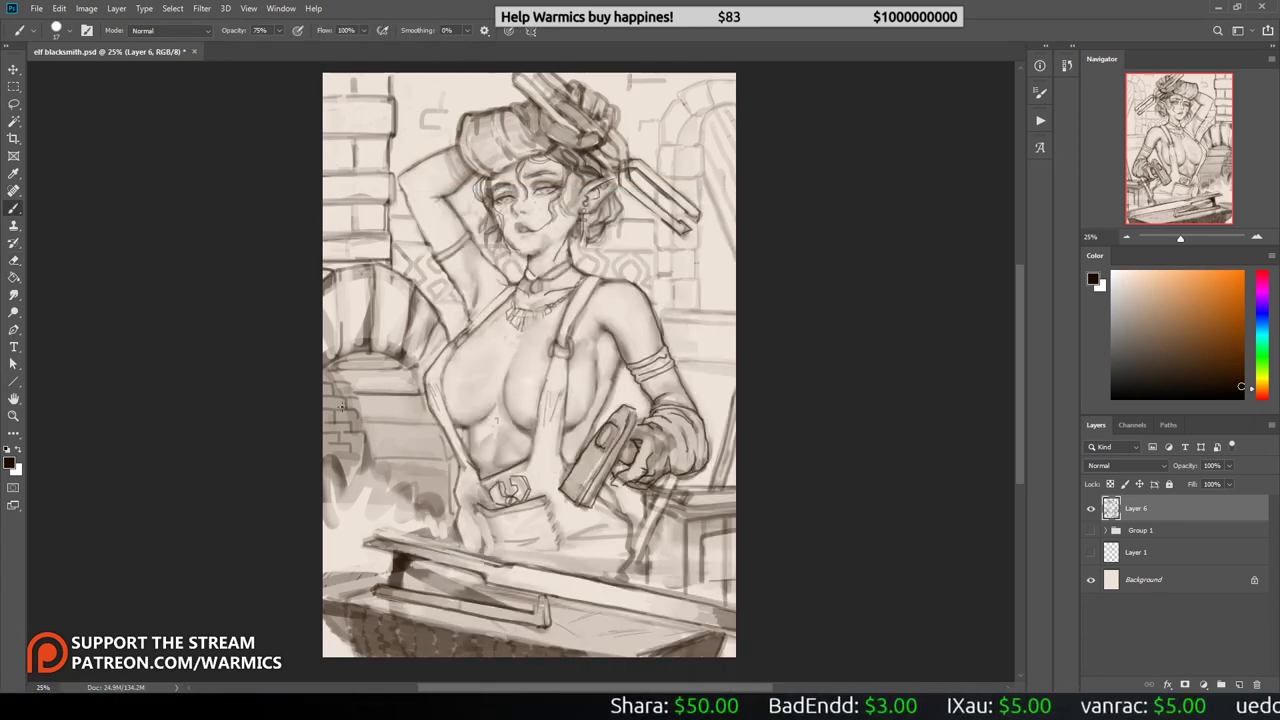
{"action": "key", "text": "h"}
{"action": "key", "text": "e"}
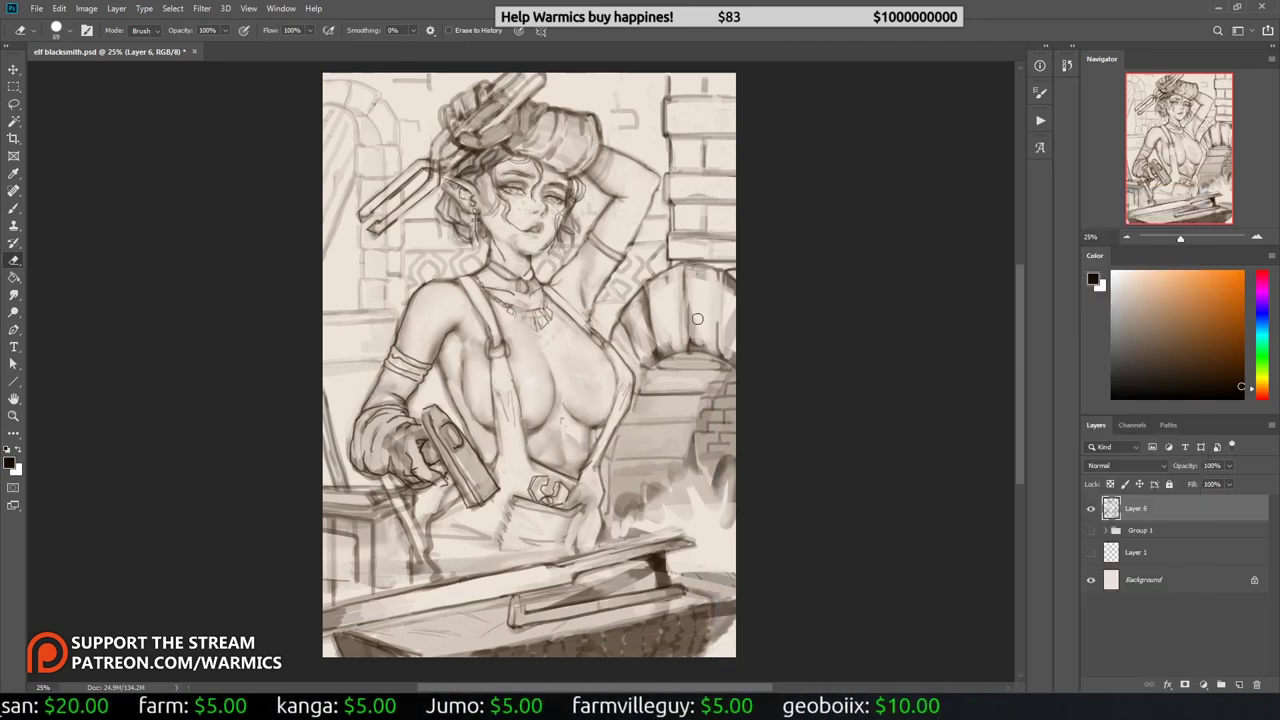
{"action": "left_click_drag", "start_coordinate": [697, 318], "coordinate": [623, 414]}
{"action": "right_click", "coordinate": [440, 172]}
{"action": "key", "text": "b"}
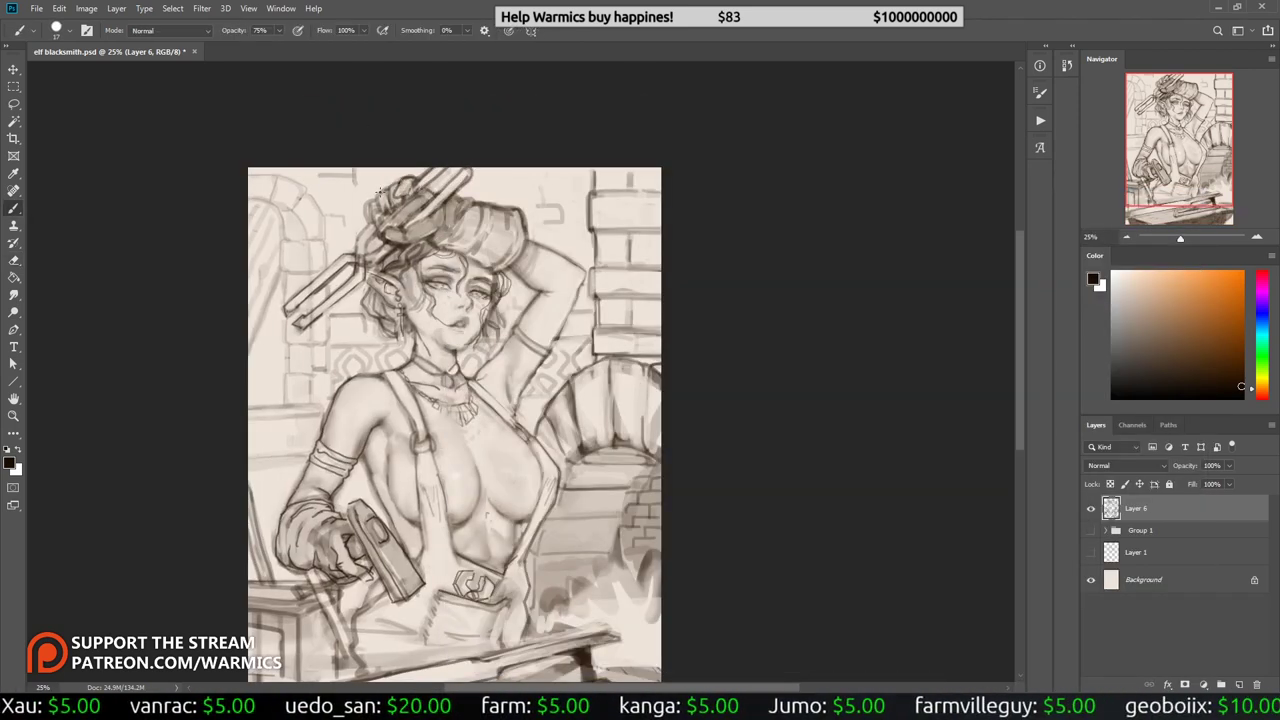
Step: Toggle repeatedly between brush and eraser, then mirror the canvas to check proportions
{"action": "key", "text": "e"}
{"action": "key", "text": "b"}
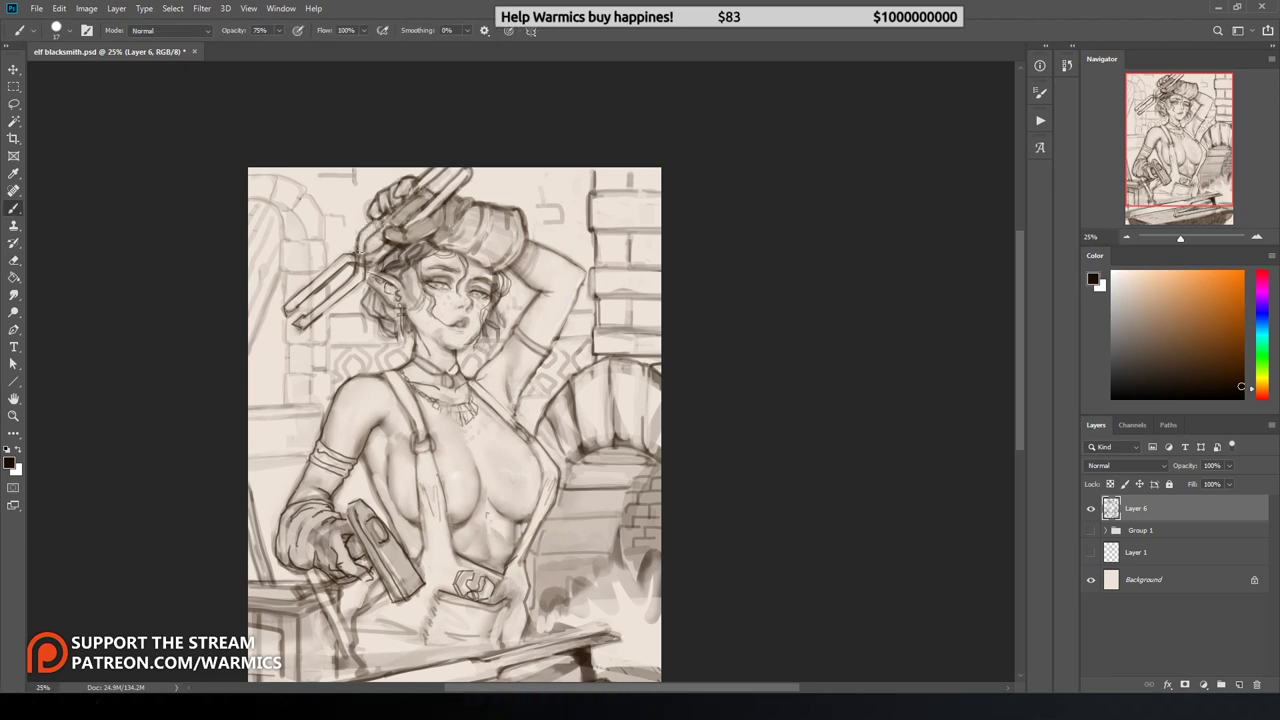
{"action": "key", "text": "e"}
{"action": "key", "text": "b"}
{"action": "key", "text": "e"}
{"action": "key", "text": "b"}
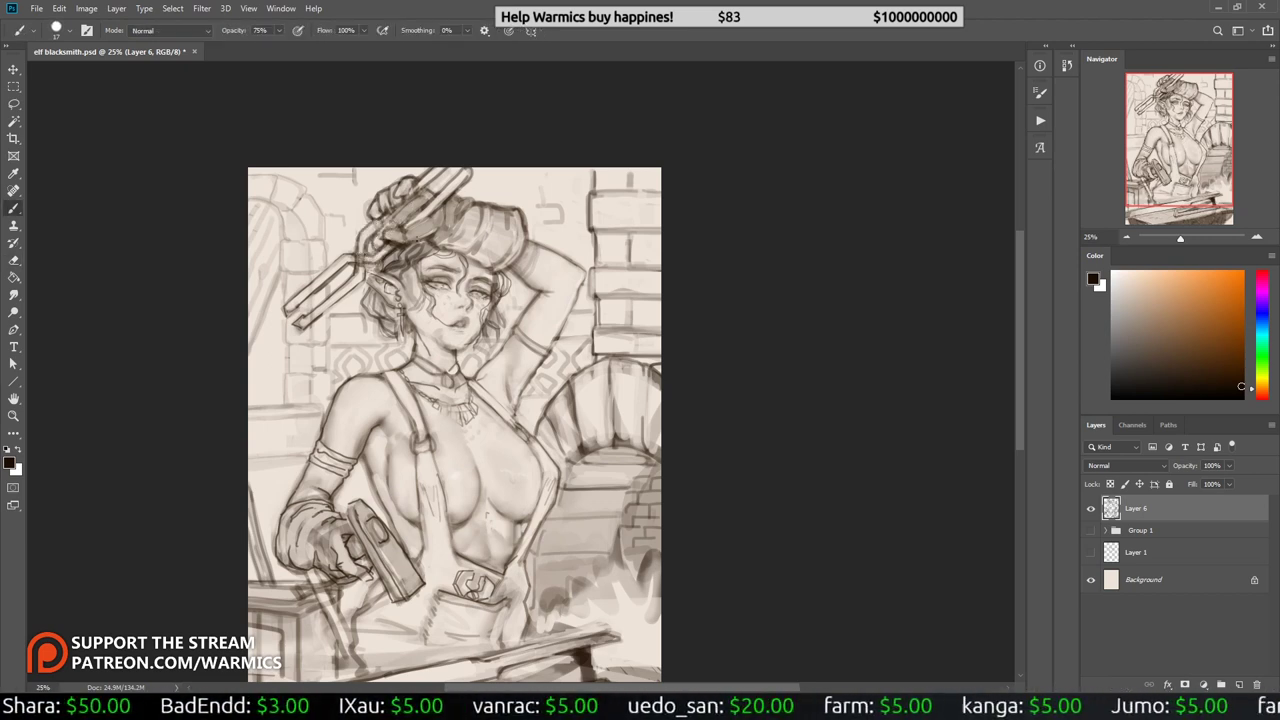
{"action": "key", "text": "e"}
{"action": "key", "text": "b"}
{"action": "key", "text": "e"}
{"action": "key", "text": "b"}
{"action": "key", "text": "e"}
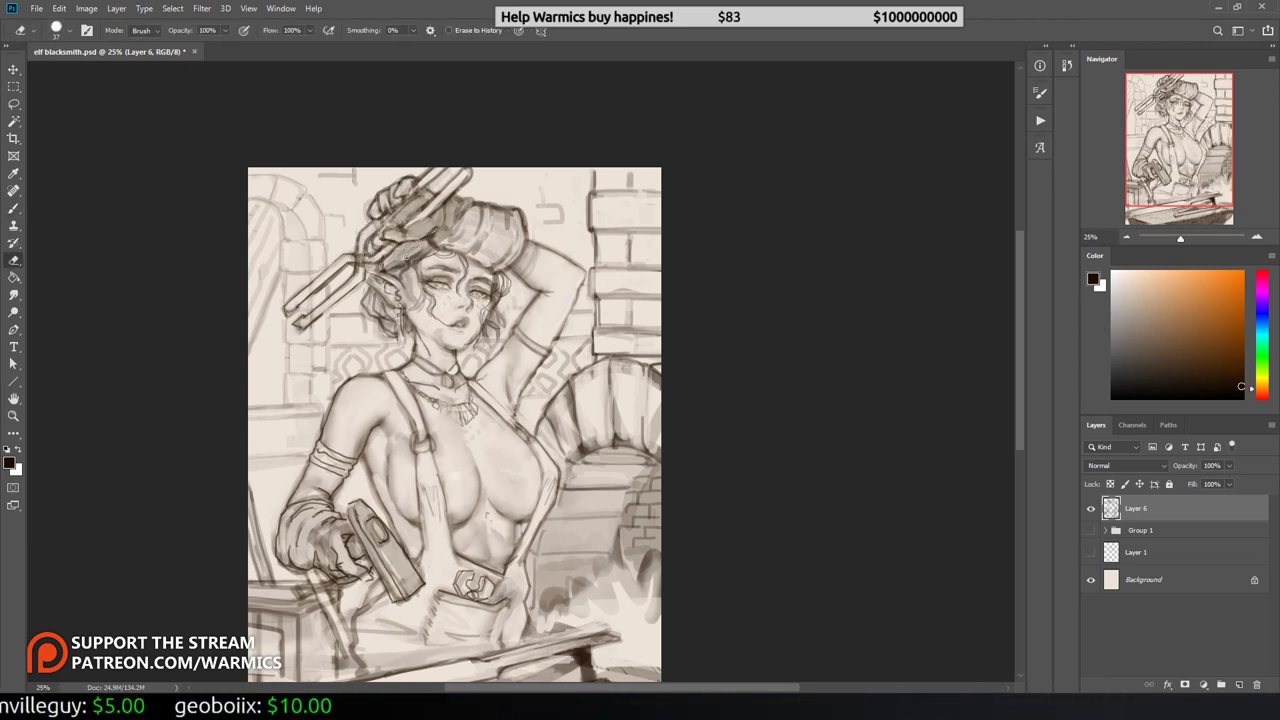
{"action": "key", "text": "b"}
{"action": "key", "text": "e"}
{"action": "key", "text": "b"}
{"action": "key", "text": "ctrl+shift+h"}
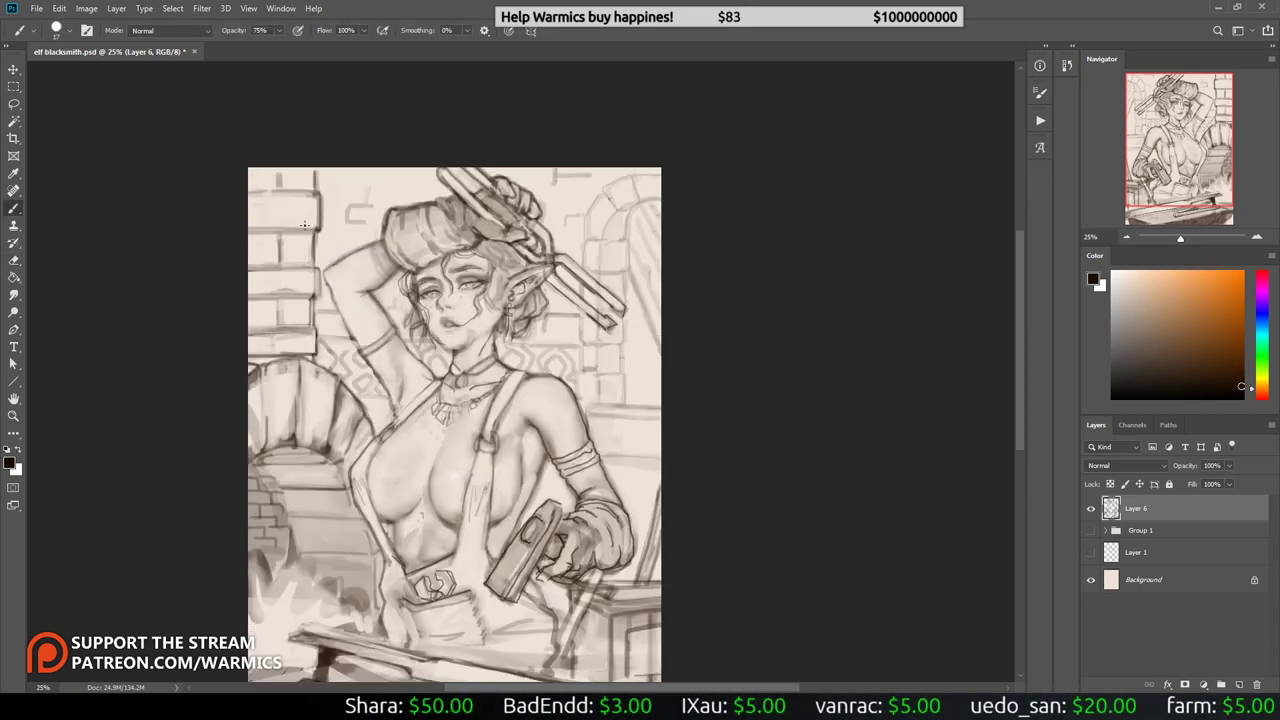
Step: Erase the stray mark beside the elf's ear
{"action": "key", "text": "e"}
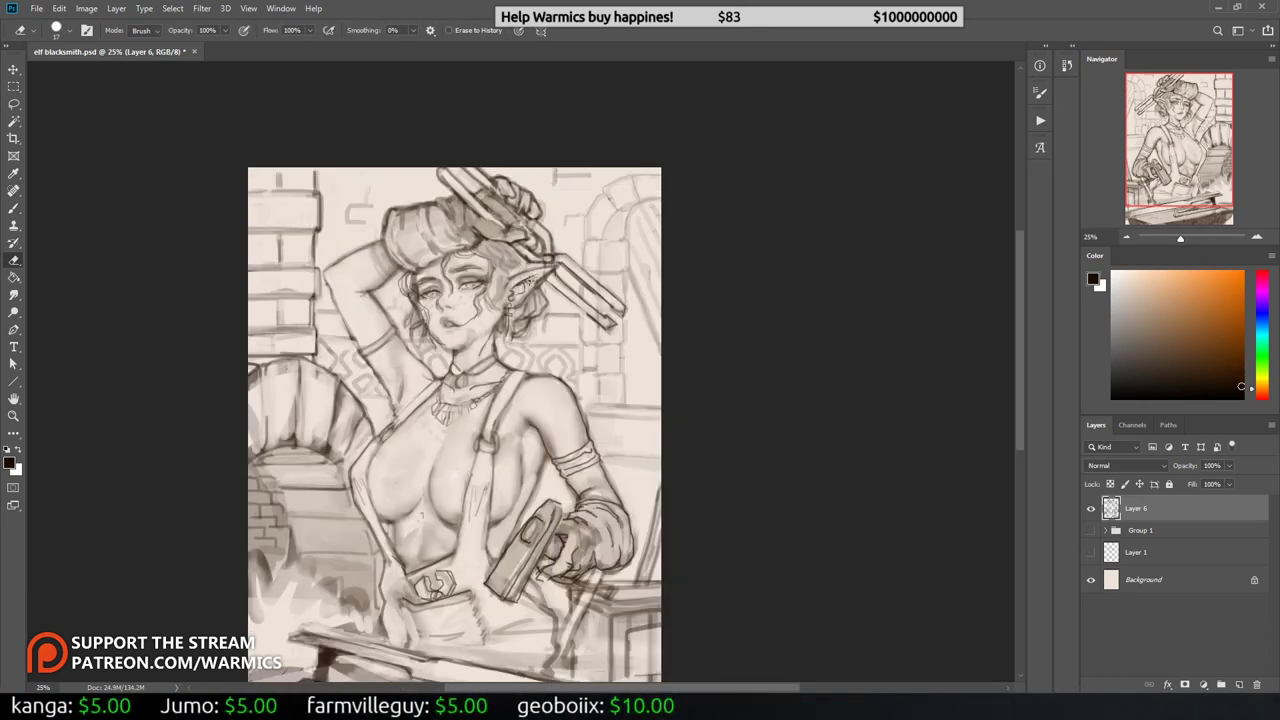
{"action": "key", "text": "b"}
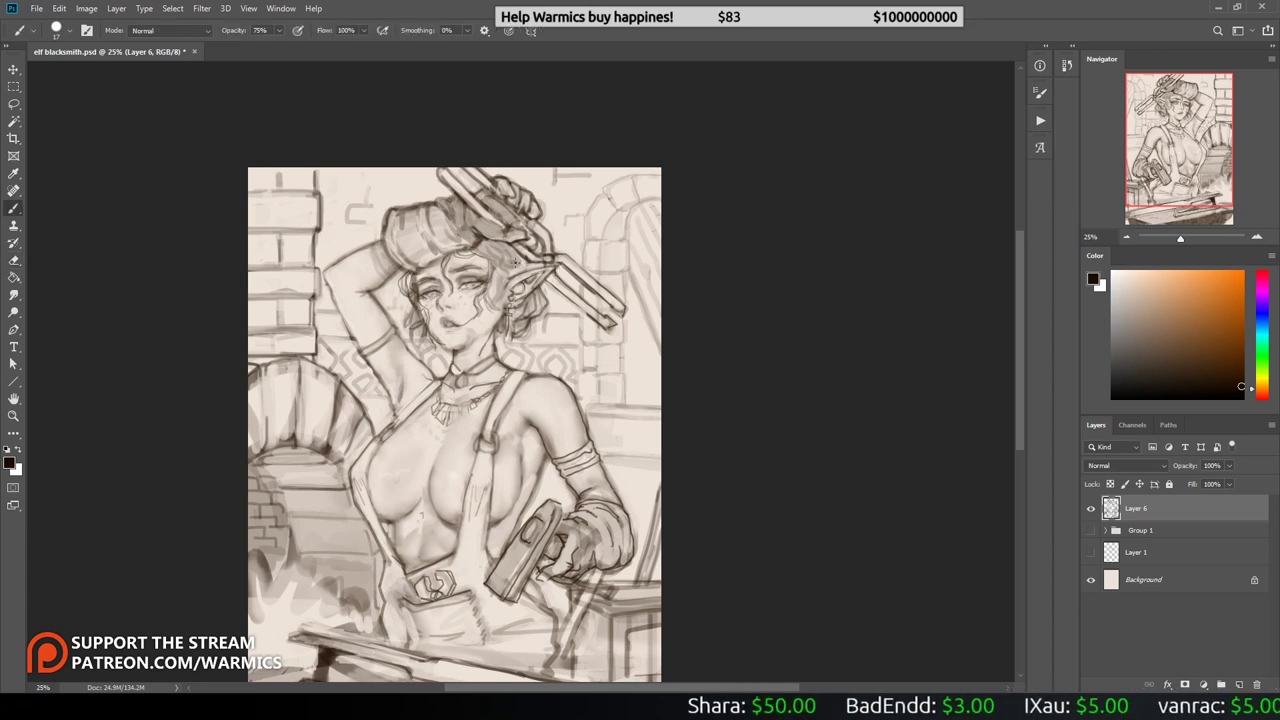
{"action": "key", "text": "e"}
{"action": "left_click", "coordinate": [515, 260]}
{"action": "key", "text": "b"}
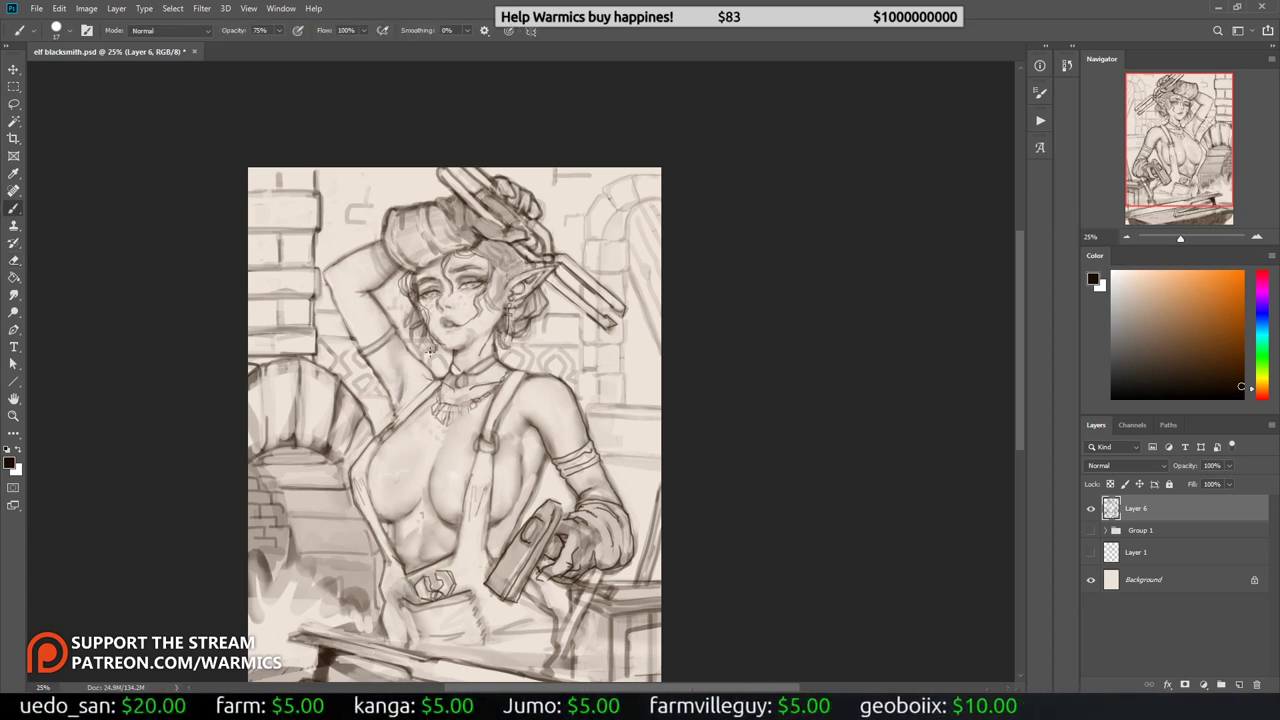
Step: Mirror the canvas and check the eraser size
{"action": "key", "text": "h"}
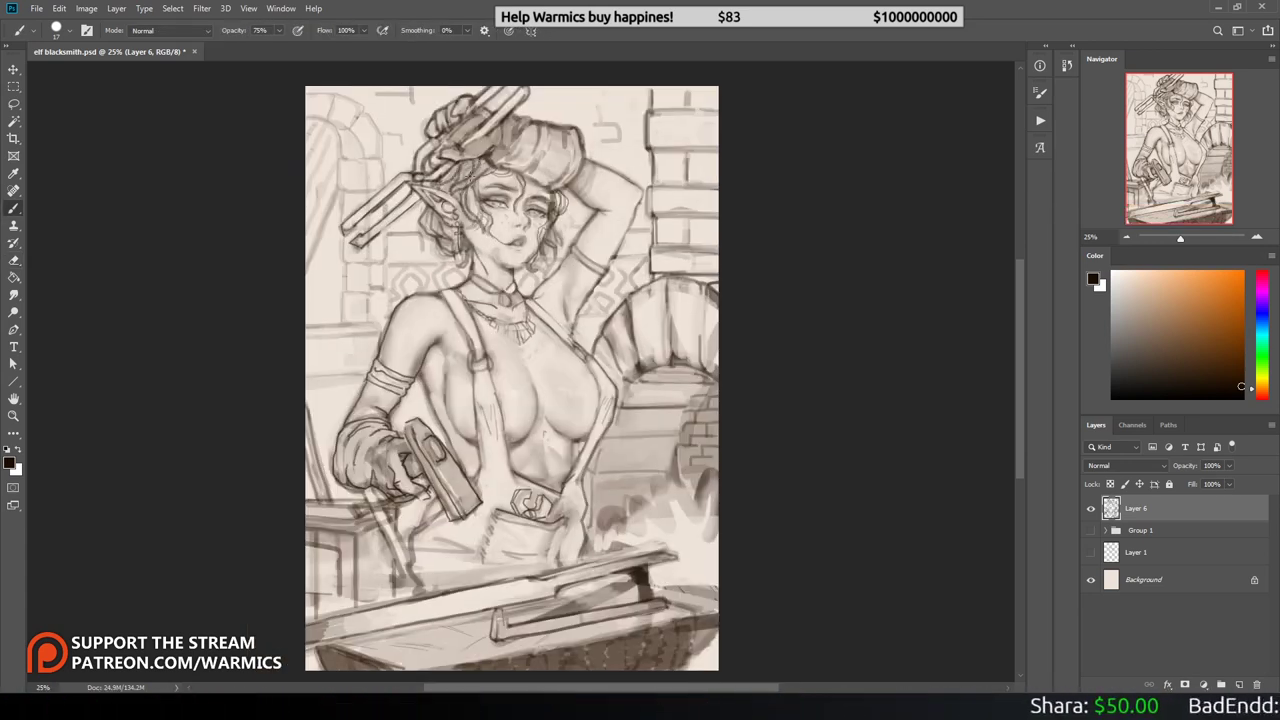
{"action": "key", "text": "e"}
{"action": "key", "text": "b"}
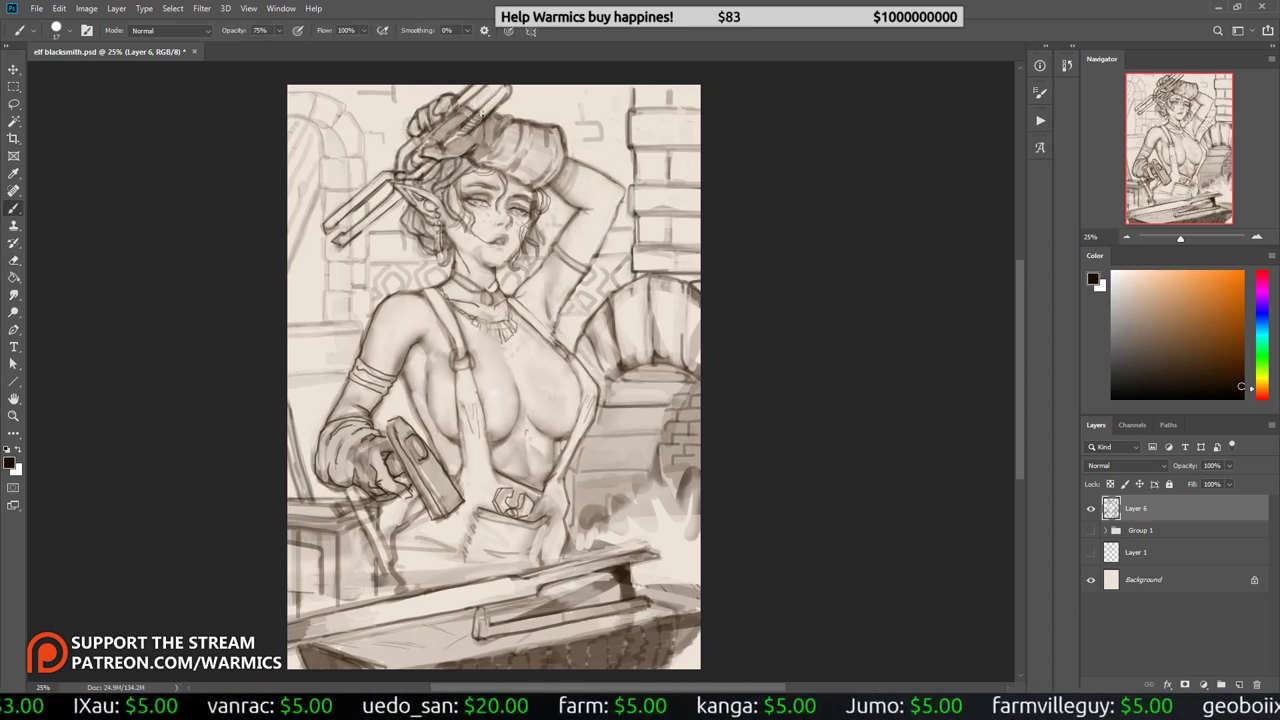
{"action": "key", "text": "e"}
{"action": "right_click", "coordinate": [488, 110]}
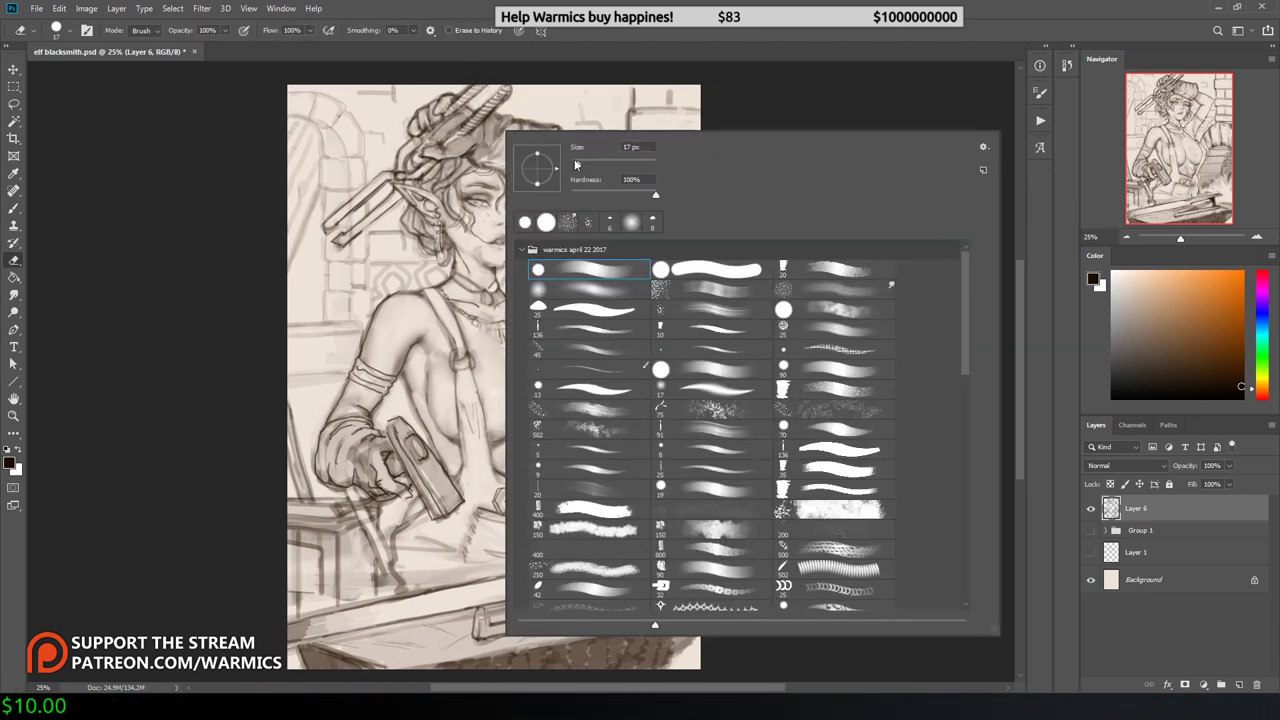
{"action": "key", "text": "Escape"}
Step: Erase stray lines near the raised-arm armpit and flip the view to check
{"action": "left_click_drag", "start_coordinate": [588, 258], "coordinate": [541, 262]}
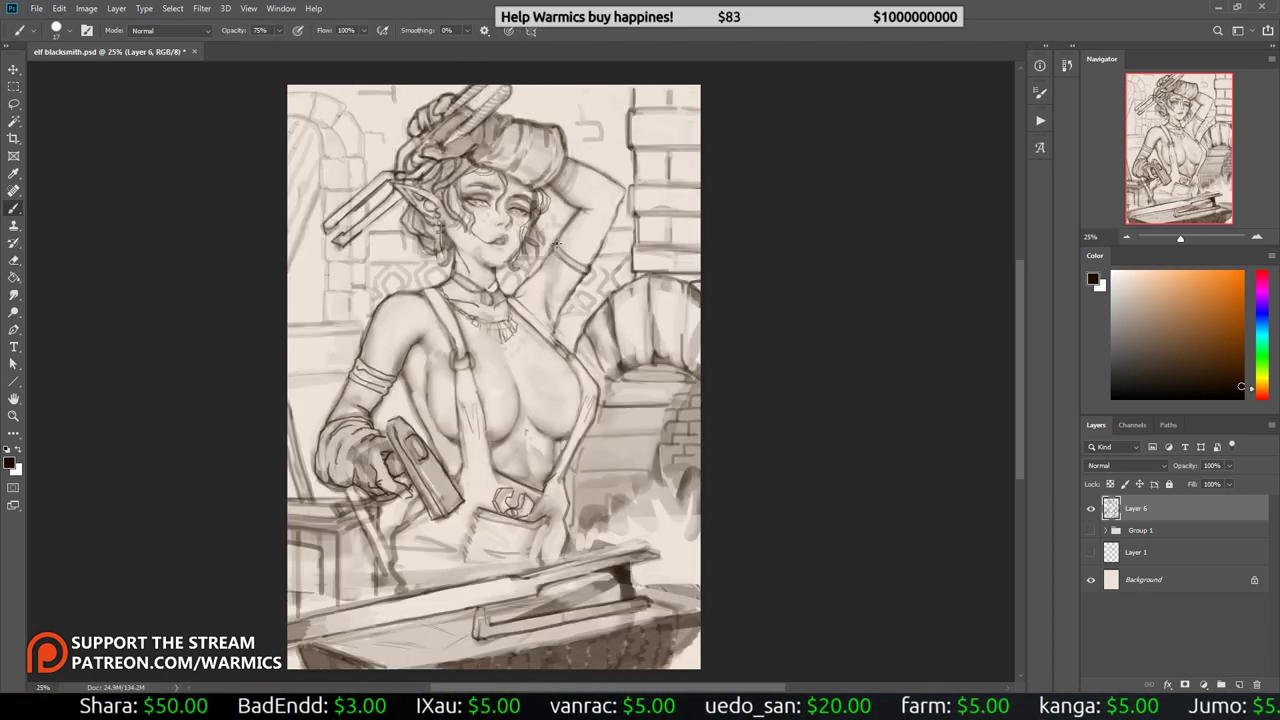
{"action": "key", "text": "b"}
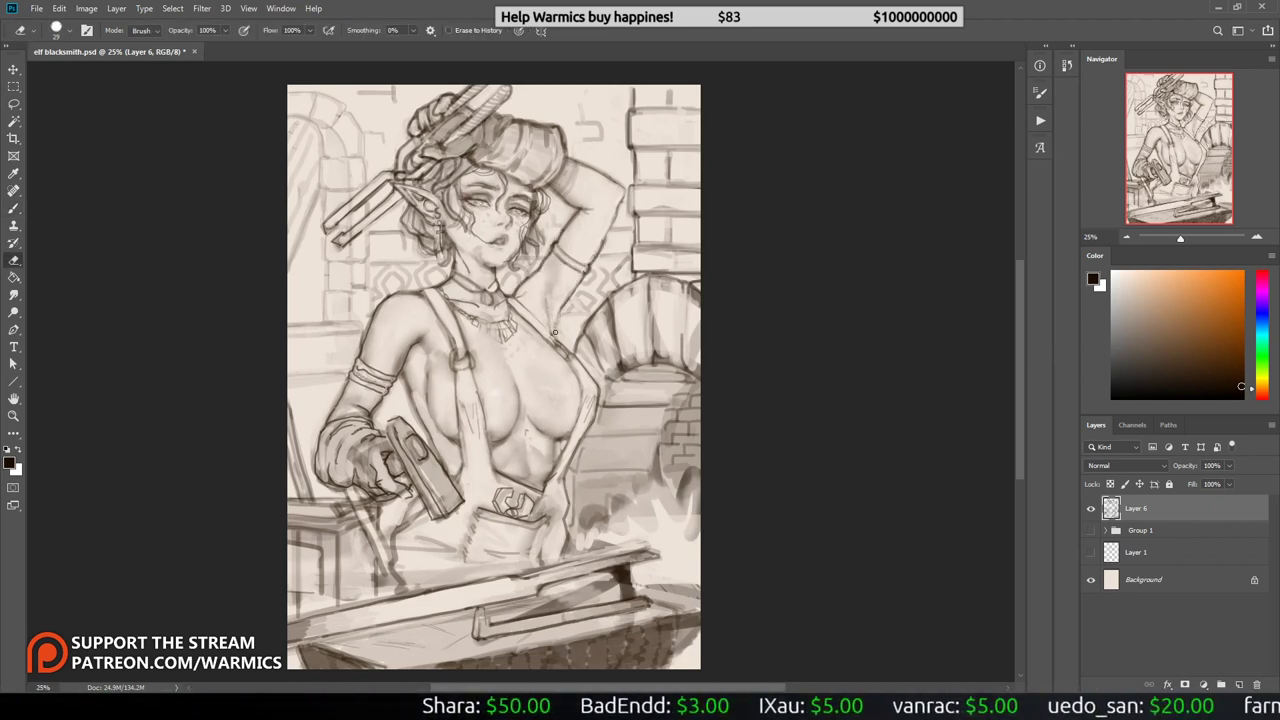
{"action": "key", "text": "h"}
{"action": "key", "text": "r"}
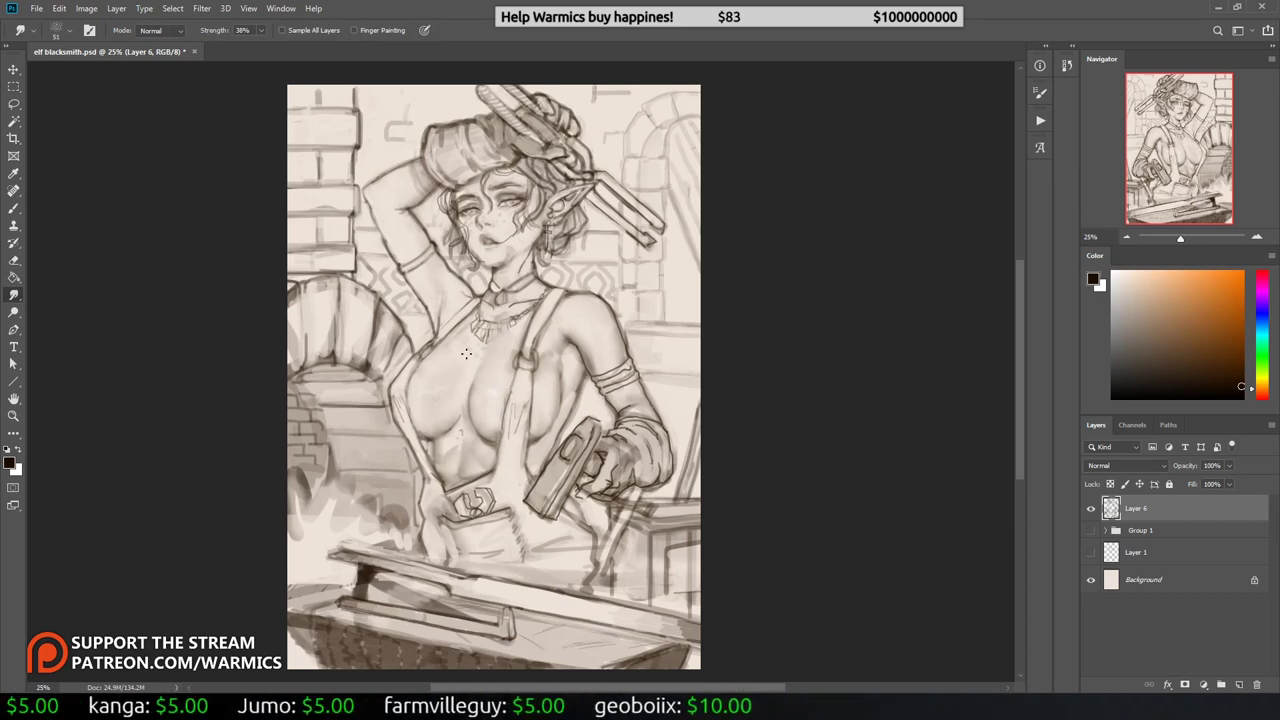
{"action": "key", "text": "e"}
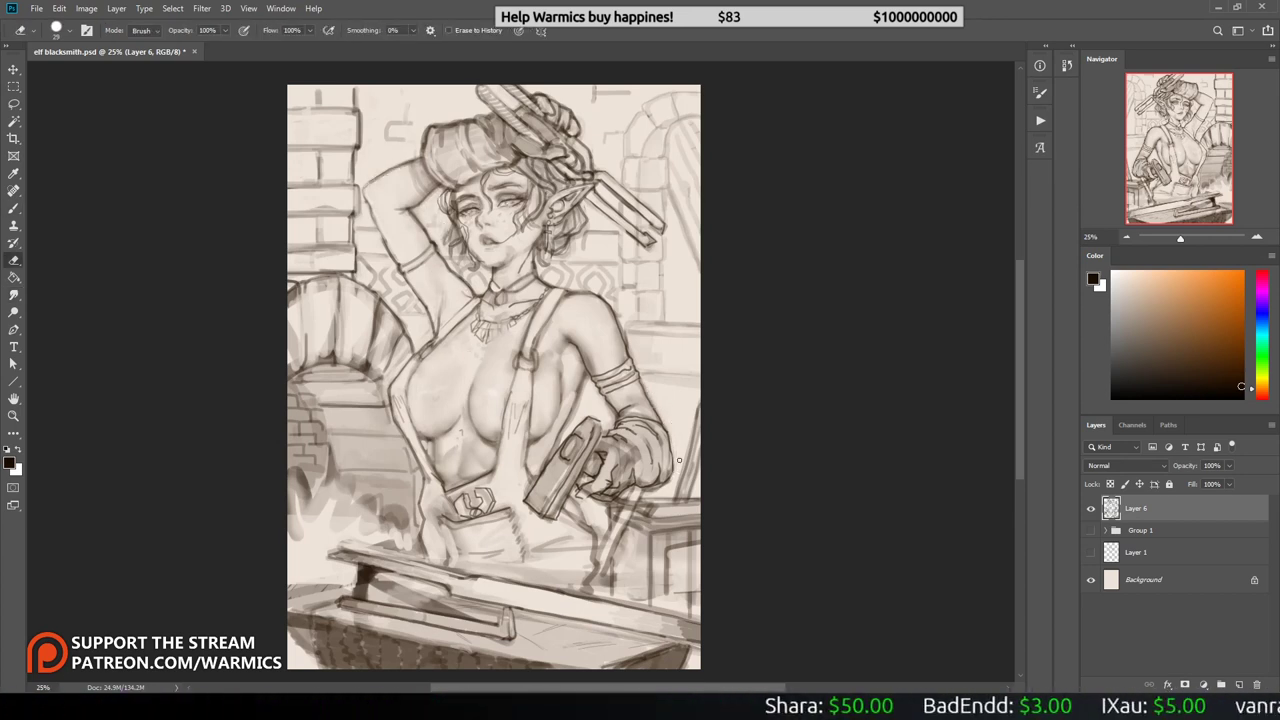
Step: Flip the view back to normal and toggle between brush and eraser
{"action": "key", "text": "b"}
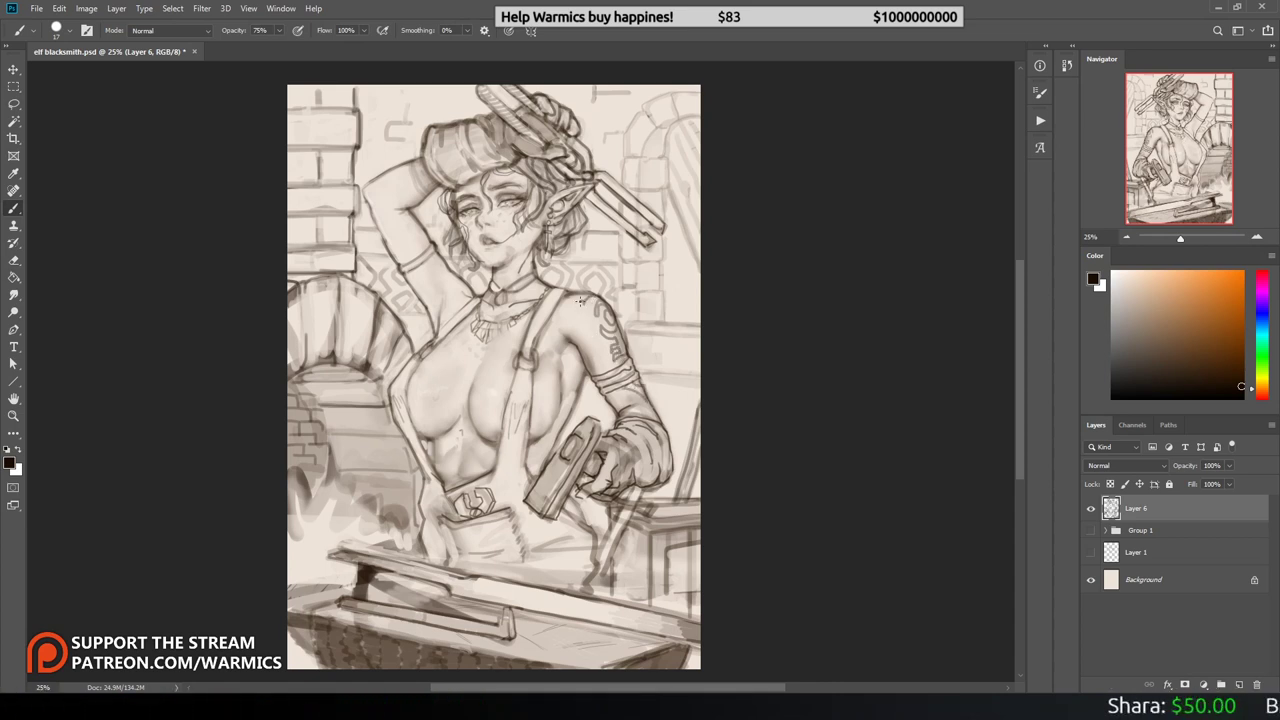
{"action": "key", "text": "h"}
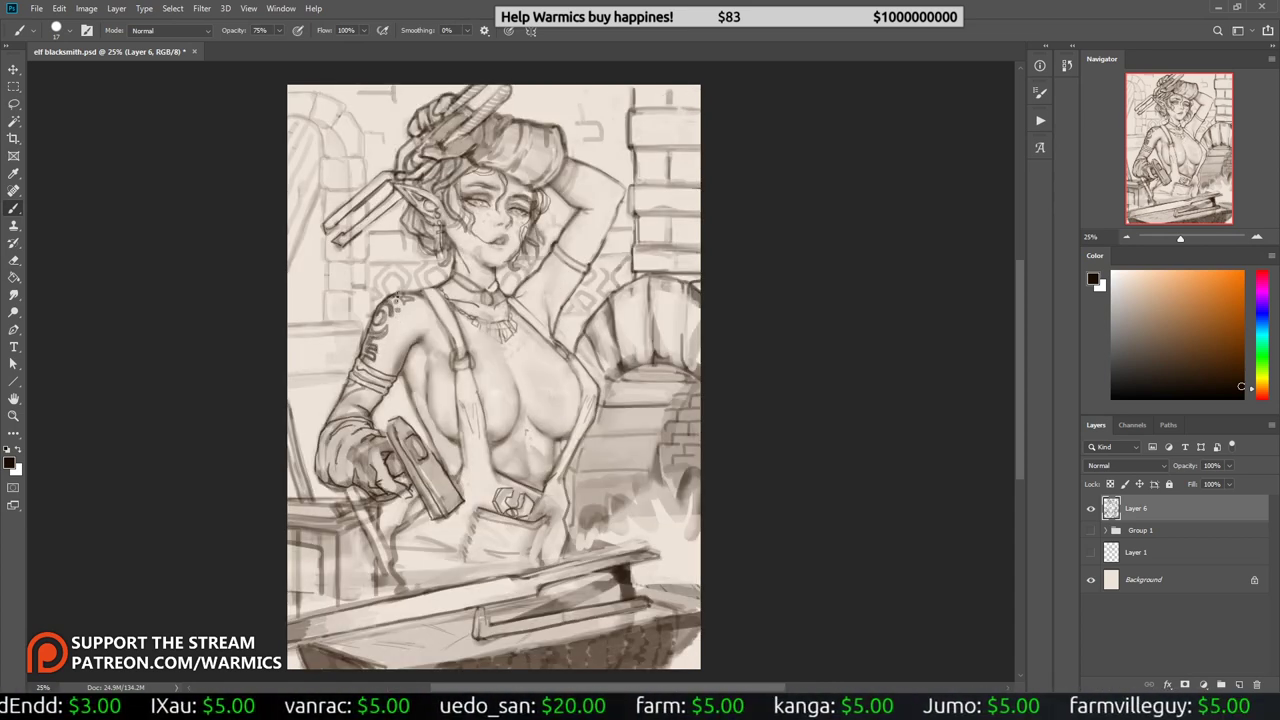
{"action": "key", "text": "e"}
{"action": "key", "text": "b"}
{"action": "key", "text": "e"}
{"action": "key", "text": "b"}
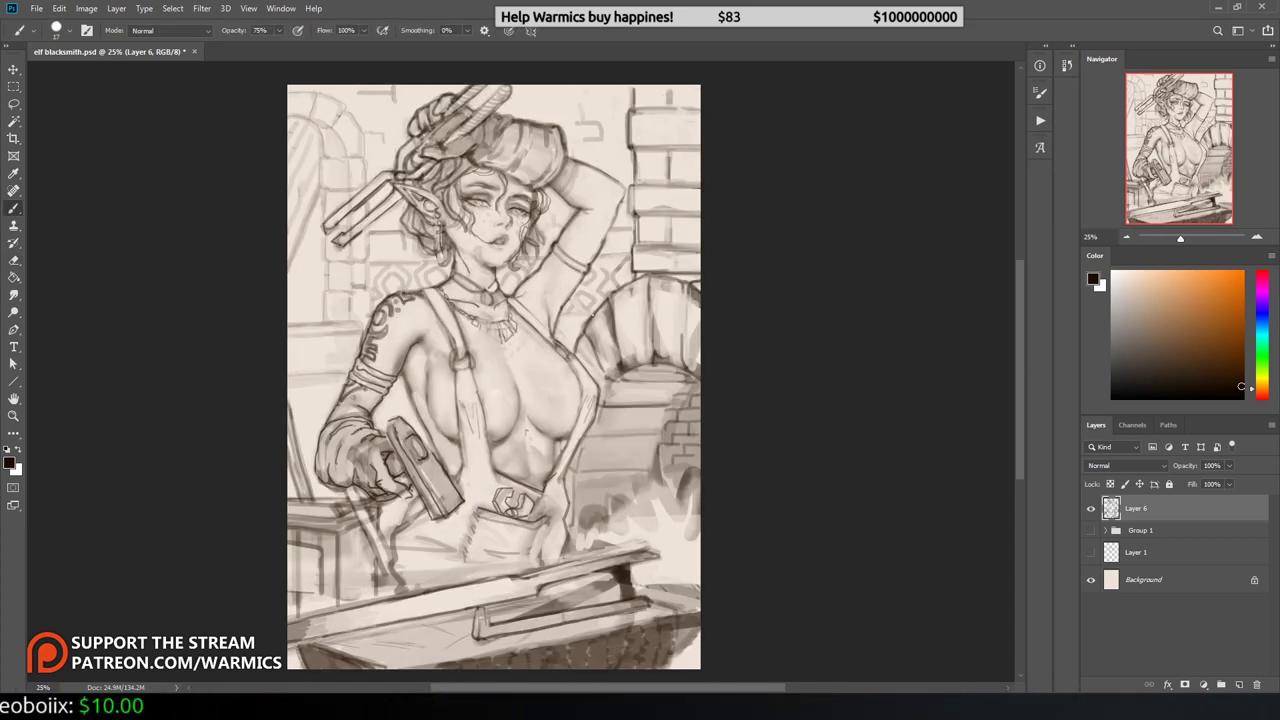
{"action": "key", "text": "e"}
Step: Sample the light chest skin tone and smudge the chest shading
{"action": "key", "text": "b"}
{"action": "left_click", "coordinate": [479, 340], "text": "alt"}
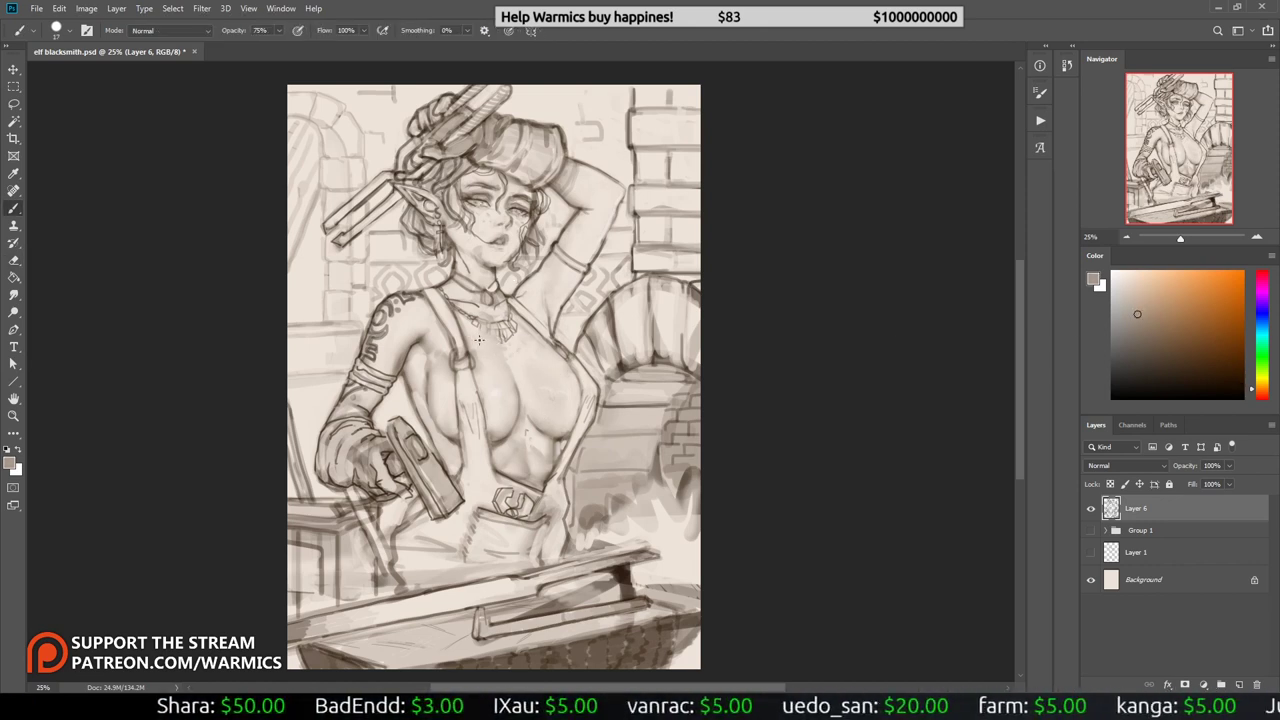
{"action": "key", "text": "h"}
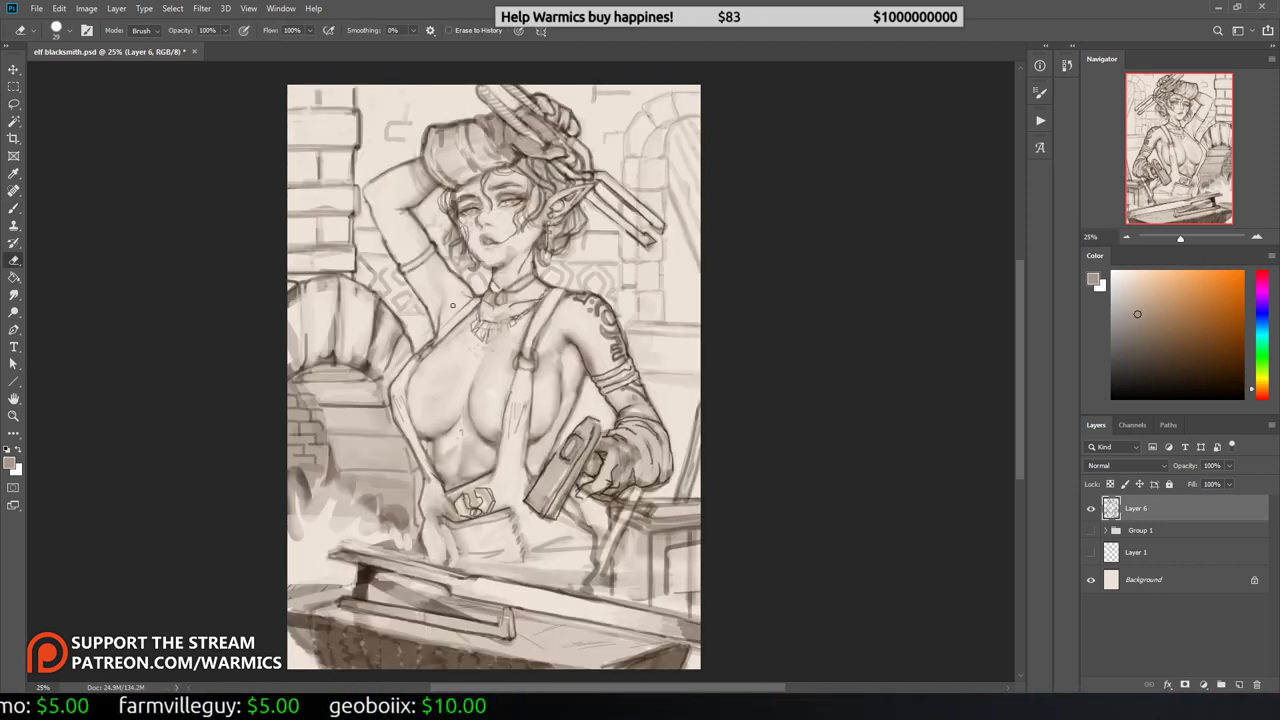
{"action": "key", "text": "r"}
{"action": "key", "text": "b"}
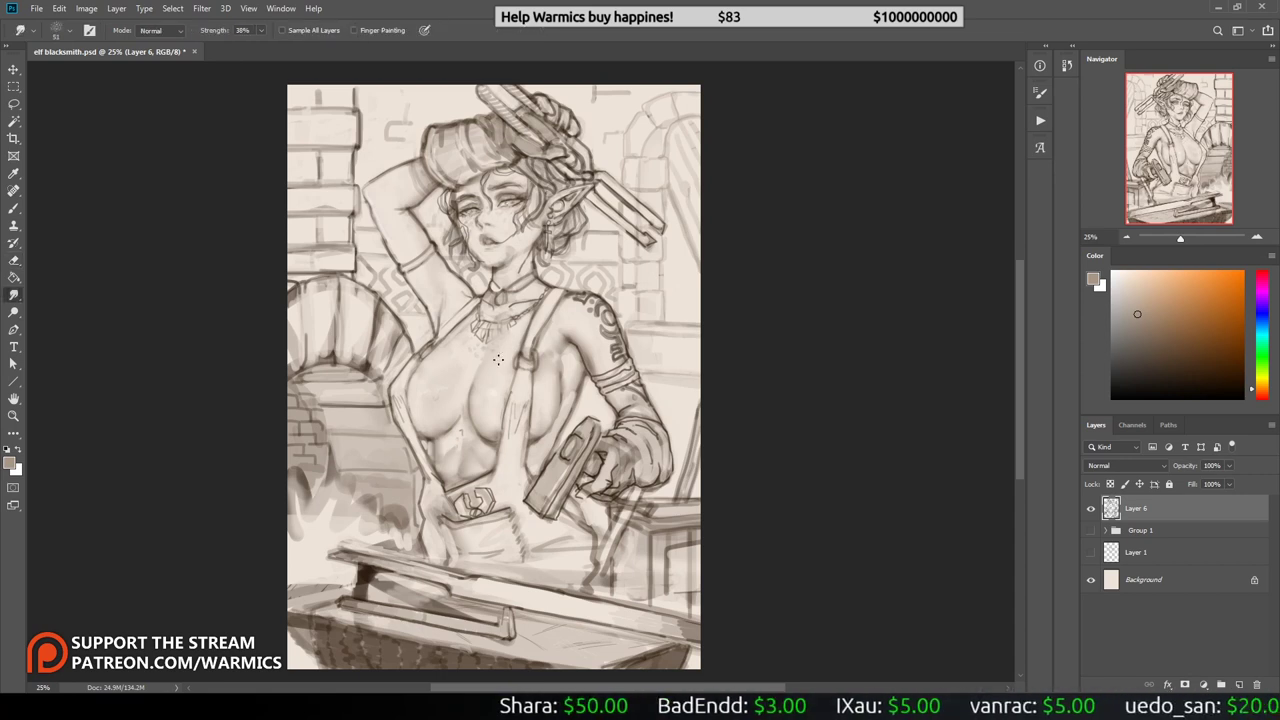
{"action": "right_click", "coordinate": [603, 192]}
{"action": "key", "text": "Escape"}
Step: Reset the paint colour to black and mirror the canvas to check the necklace and tattoos
{"action": "key", "text": "d"}
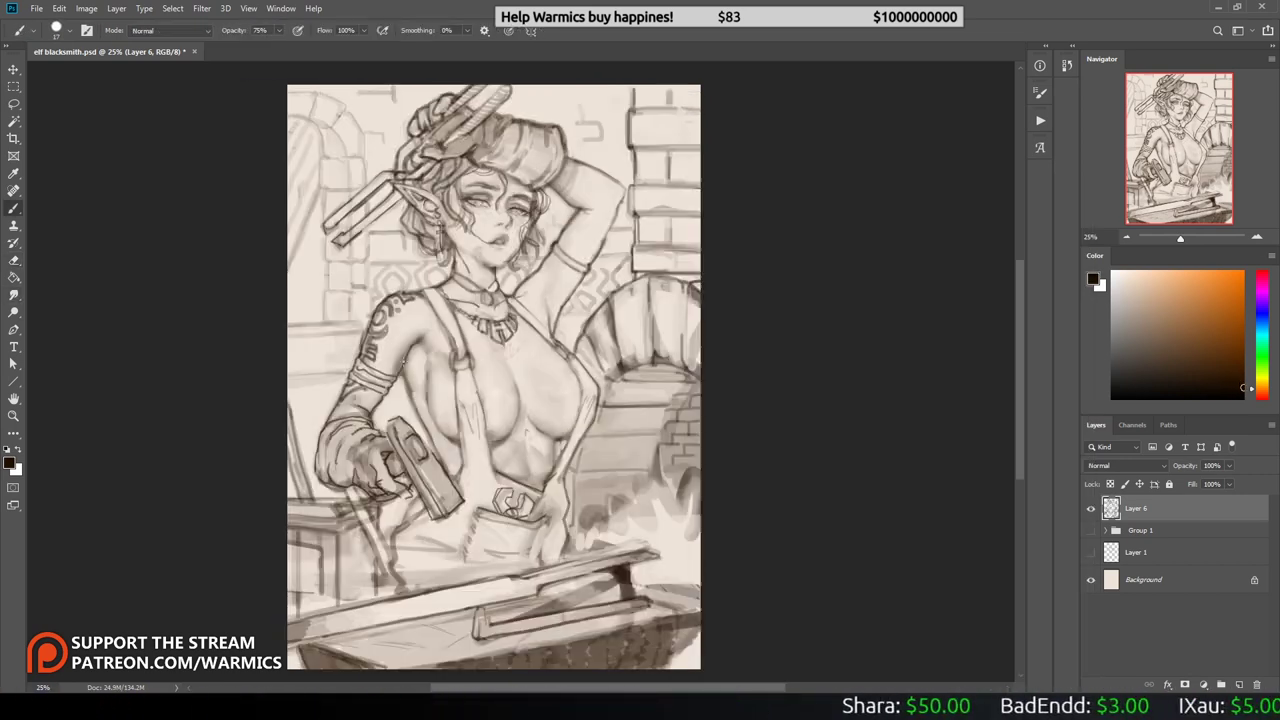
{"action": "key", "text": "h"}
{"action": "key", "text": "e"}
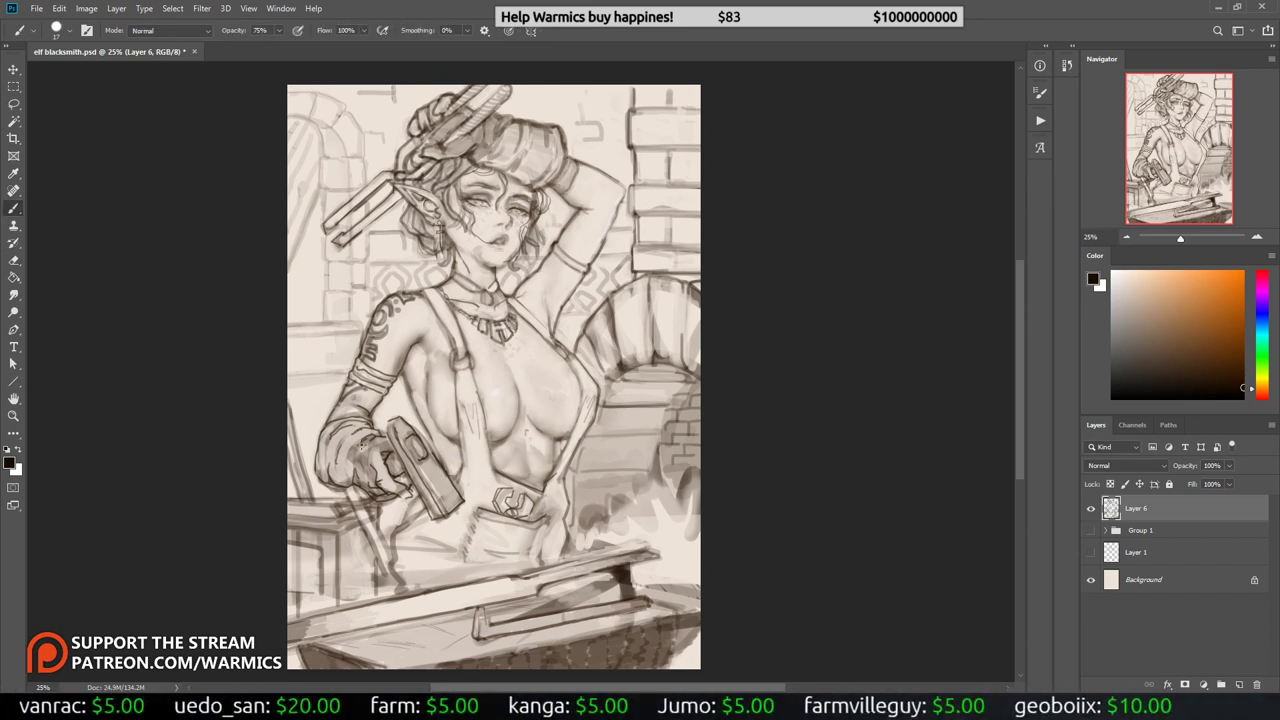
{"action": "key", "text": "b"}
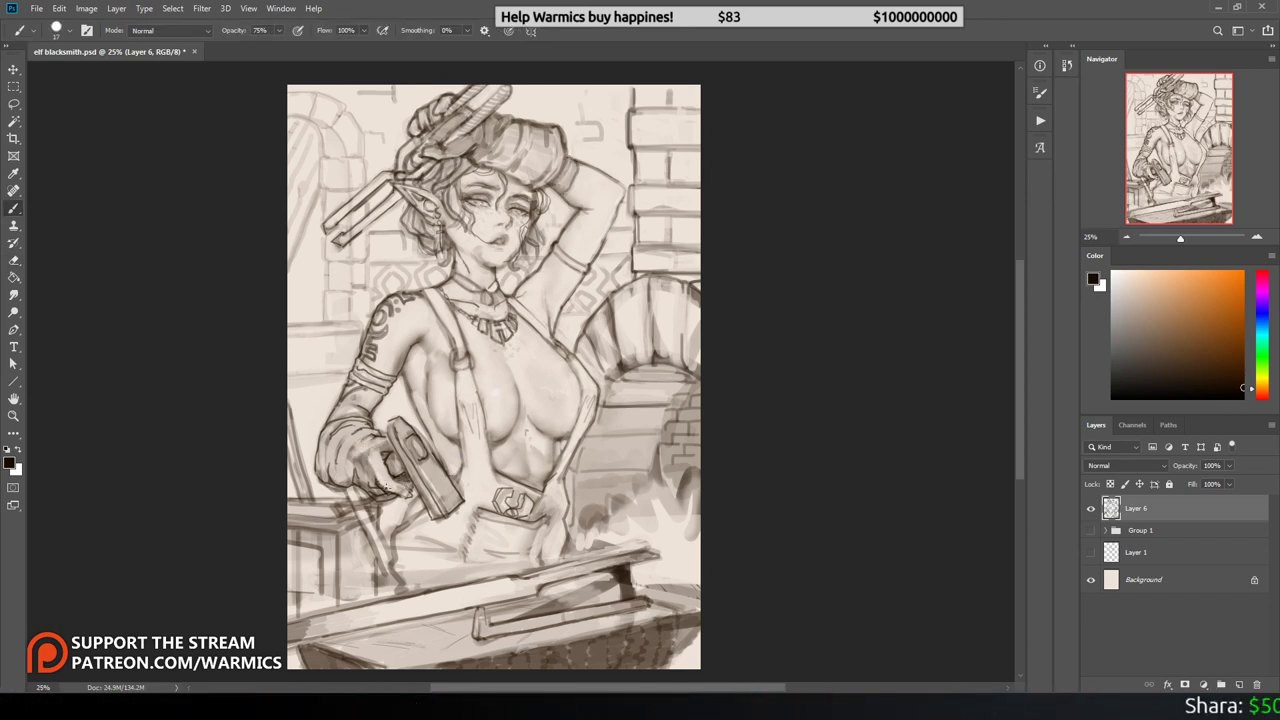
{"action": "key", "text": "h"}
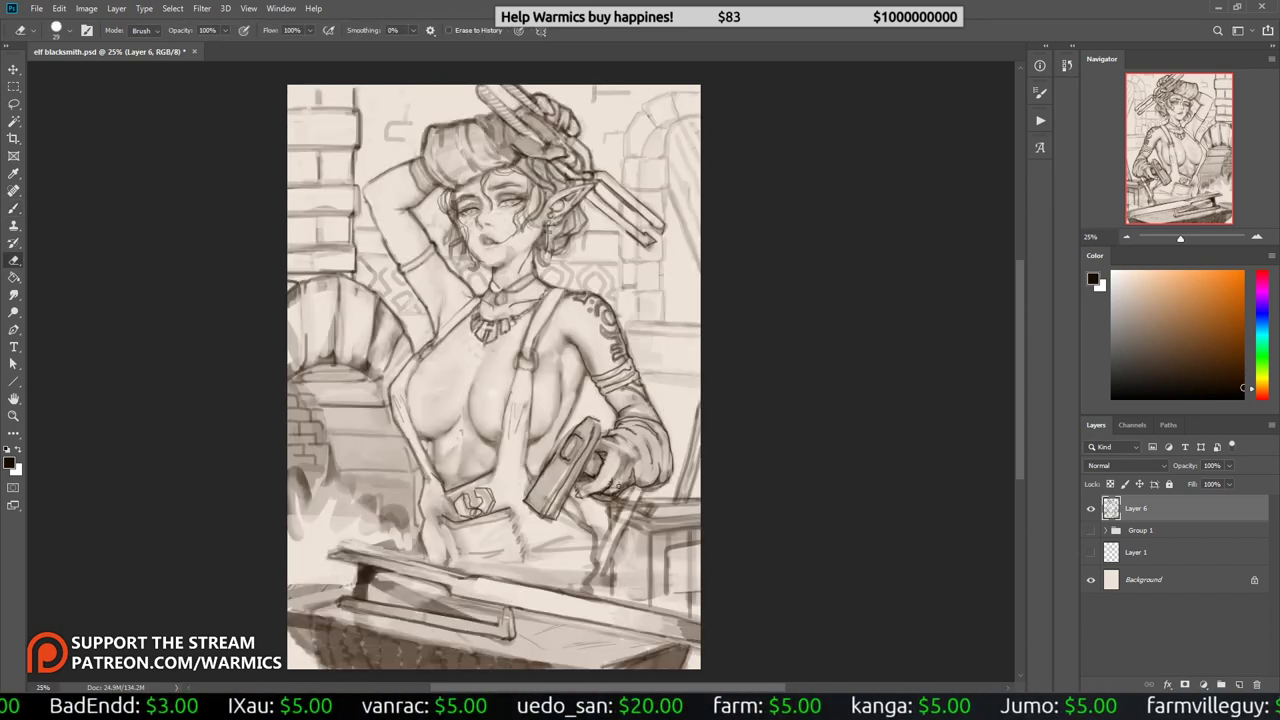
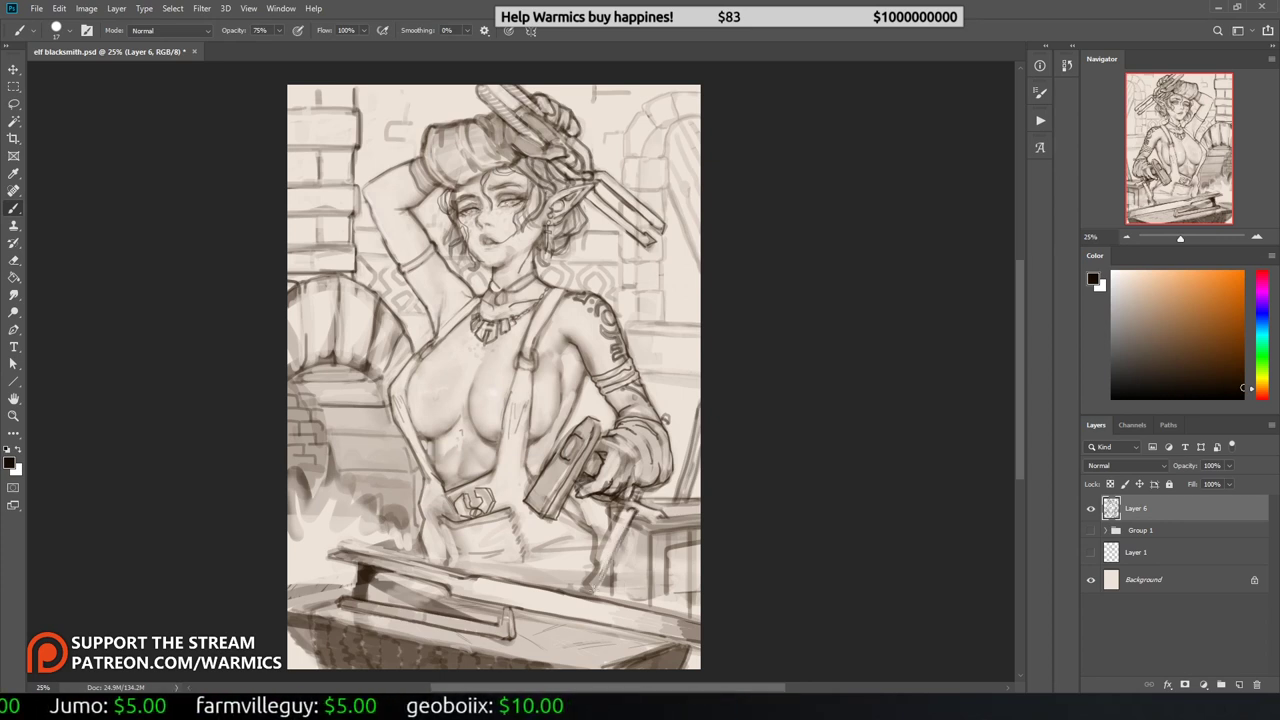
Step: Sample light and mid-grey tones and lighten the sketch lines at the lower left
{"action": "left_click", "coordinate": [615, 525], "text": "alt"}
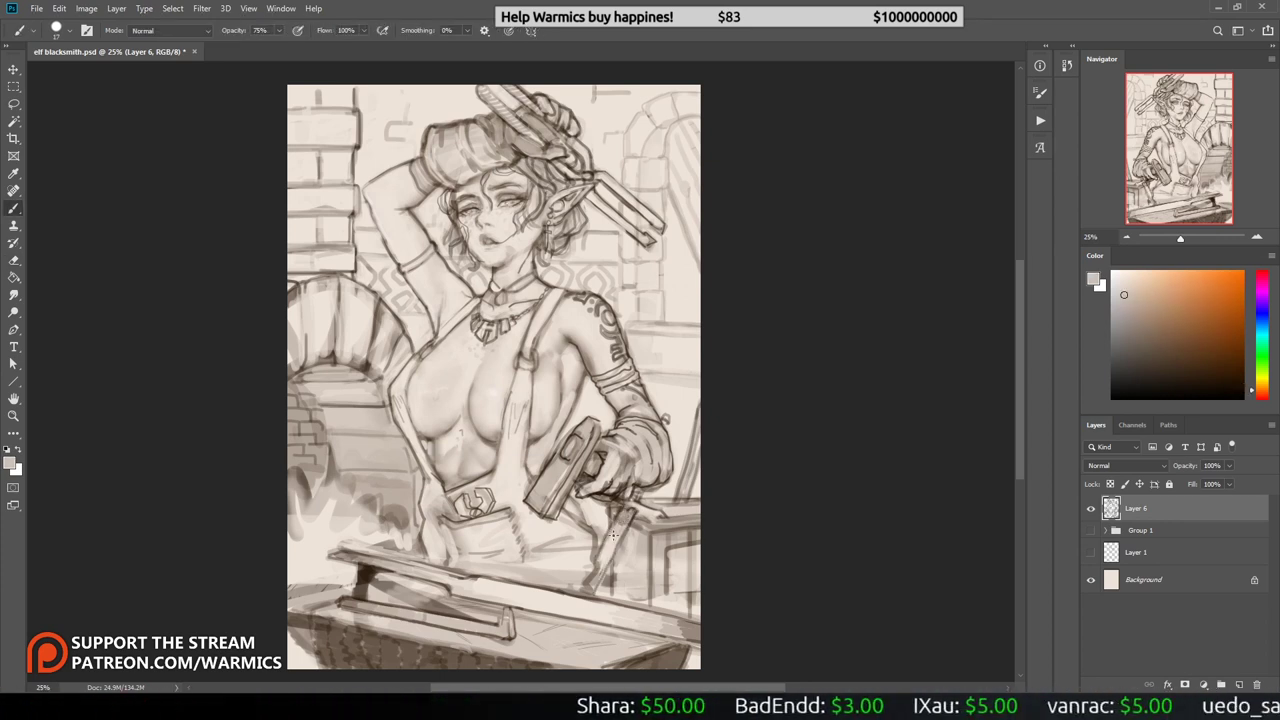
{"action": "key", "text": "h"}
{"action": "left_click", "coordinate": [537, 527], "text": "alt"}
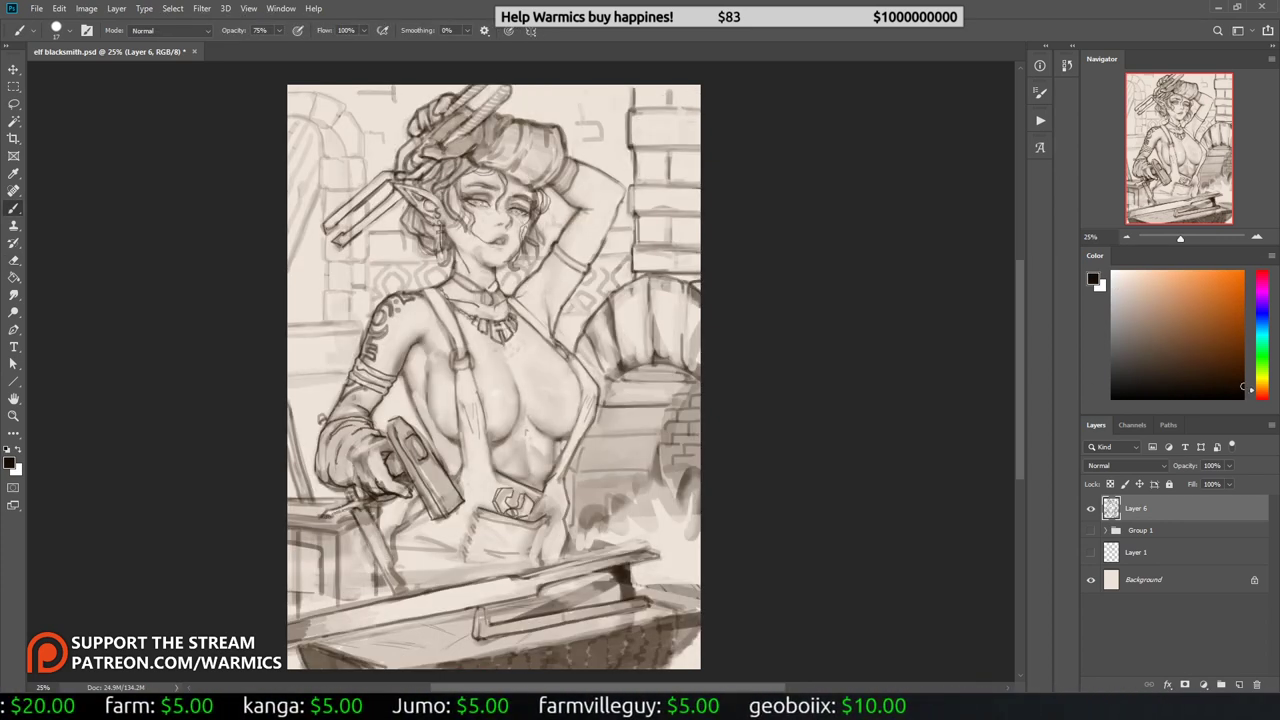
{"action": "right_click", "coordinate": [338, 512]}
{"action": "key", "text": "Escape"}
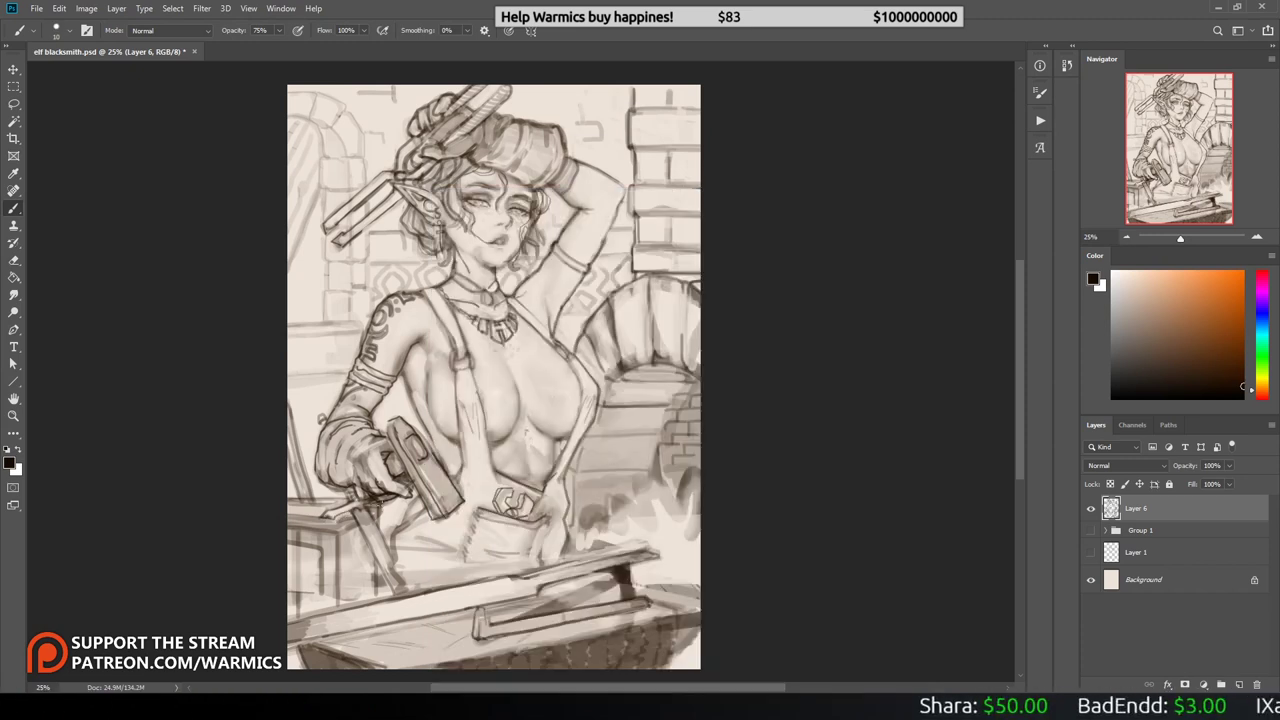
{"action": "right_click", "coordinate": [424, 520]}
{"action": "key", "text": "e"}
{"action": "mouse_move", "coordinate": [322, 488]}
{"action": "left_mouse_down"}
{"action": "mouse_move", "coordinate": [380, 536]}
{"action": "mouse_move", "coordinate": [394, 592]}
{"action": "mouse_move", "coordinate": [300, 480]}
{"action": "mouse_move", "coordinate": [320, 555]}
{"action": "mouse_move", "coordinate": [275, 610]}
{"action": "mouse_move", "coordinate": [370, 580]}
{"action": "left_mouse_up"}
Step: Sample a tone from the drawing and raise the brush opacity to 75%
{"action": "key", "text": "b"}
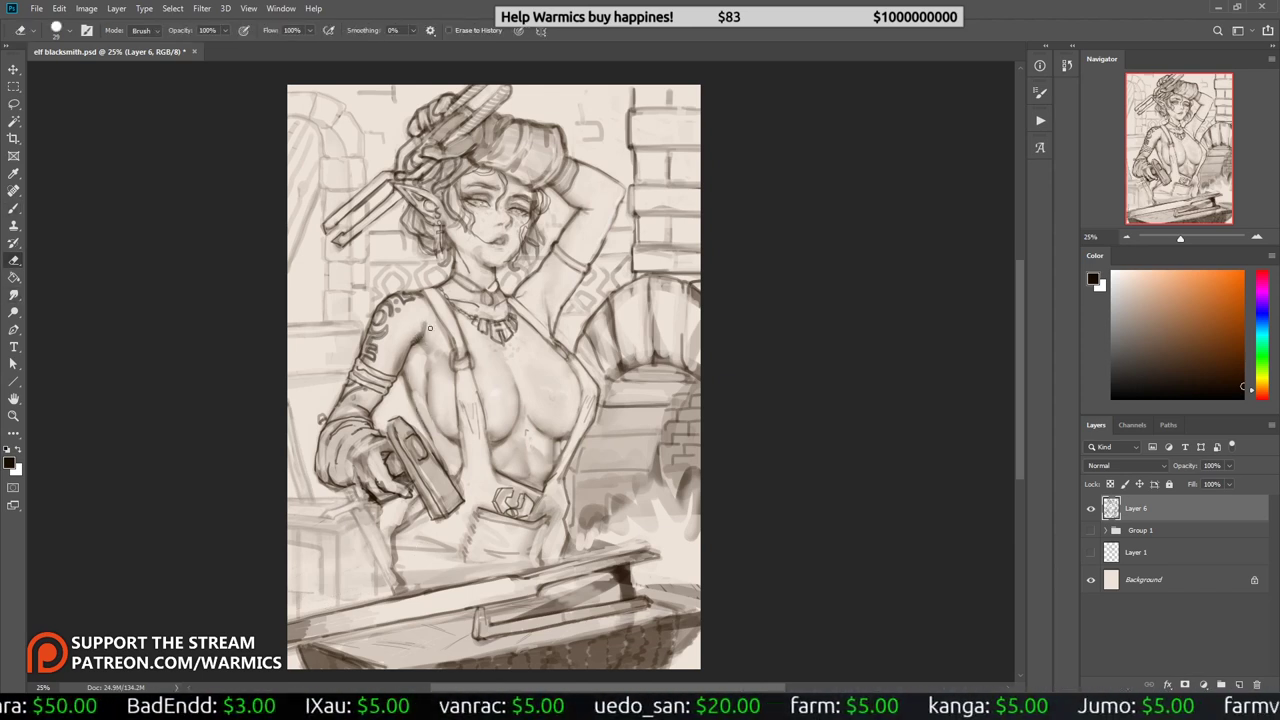
{"action": "key", "text": "e"}
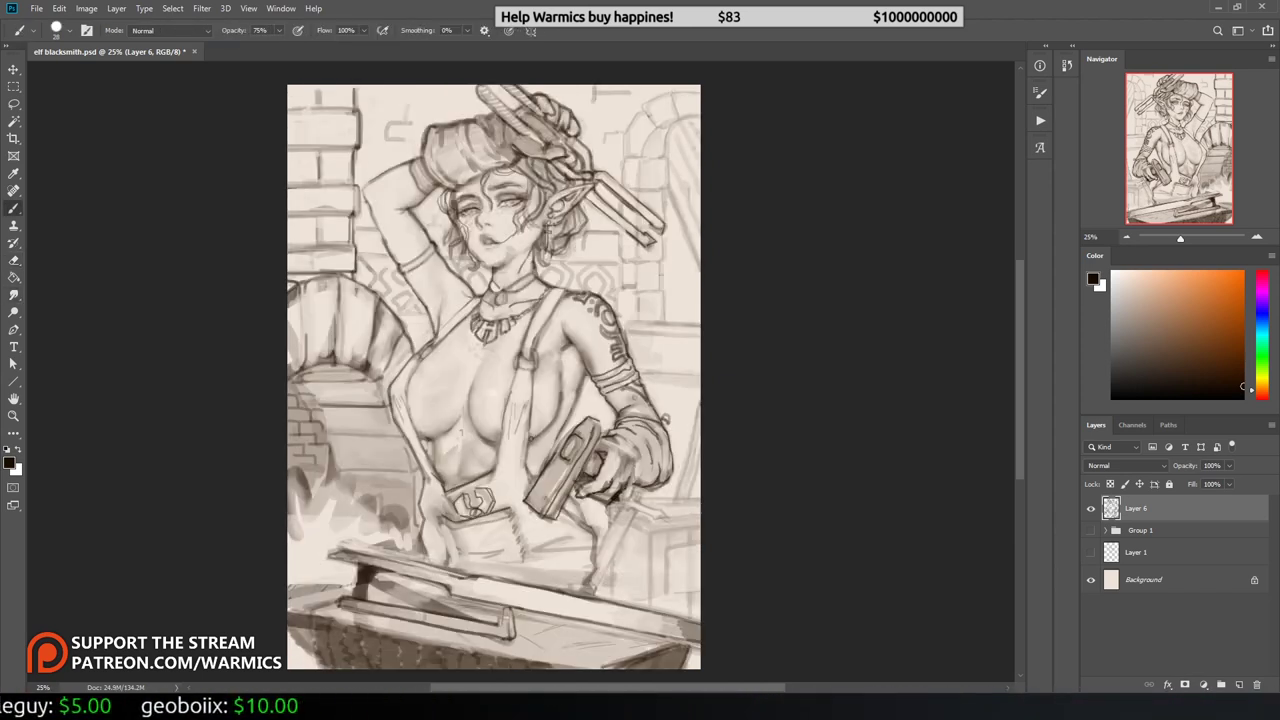
{"action": "right_click", "coordinate": [531, 438]}
{"action": "key", "text": "Escape"}
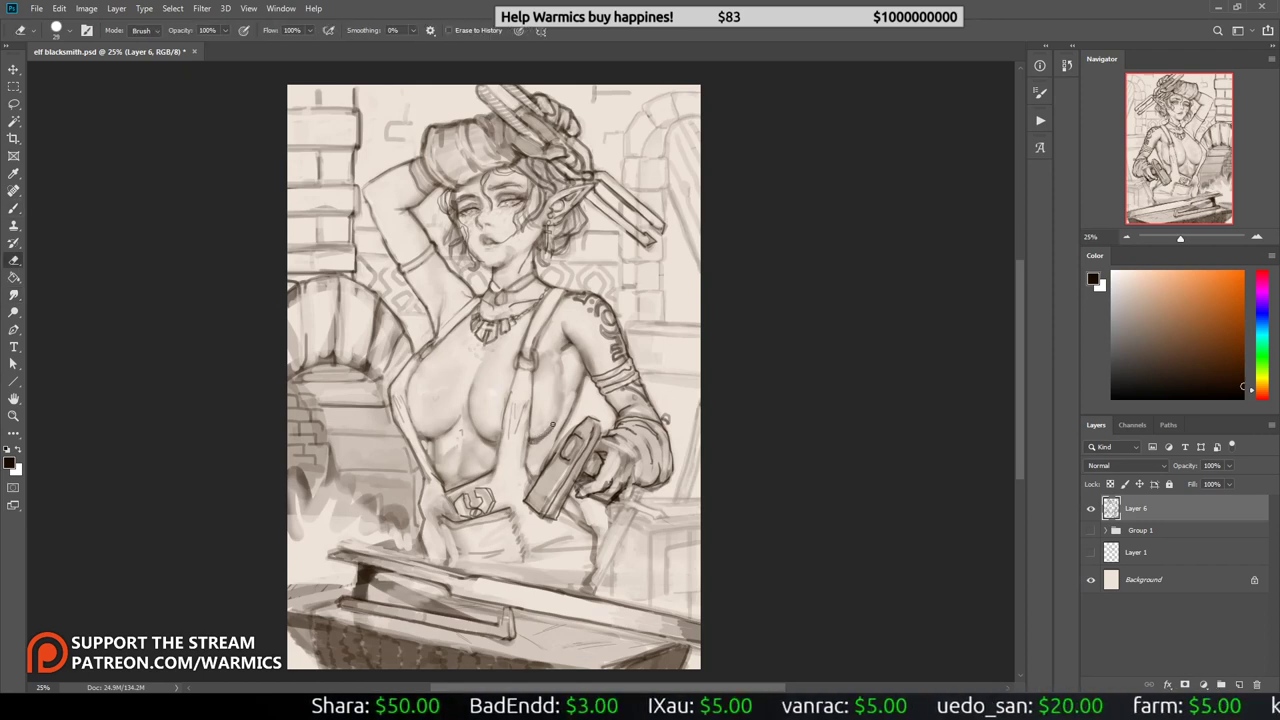
{"action": "key", "text": "h"}
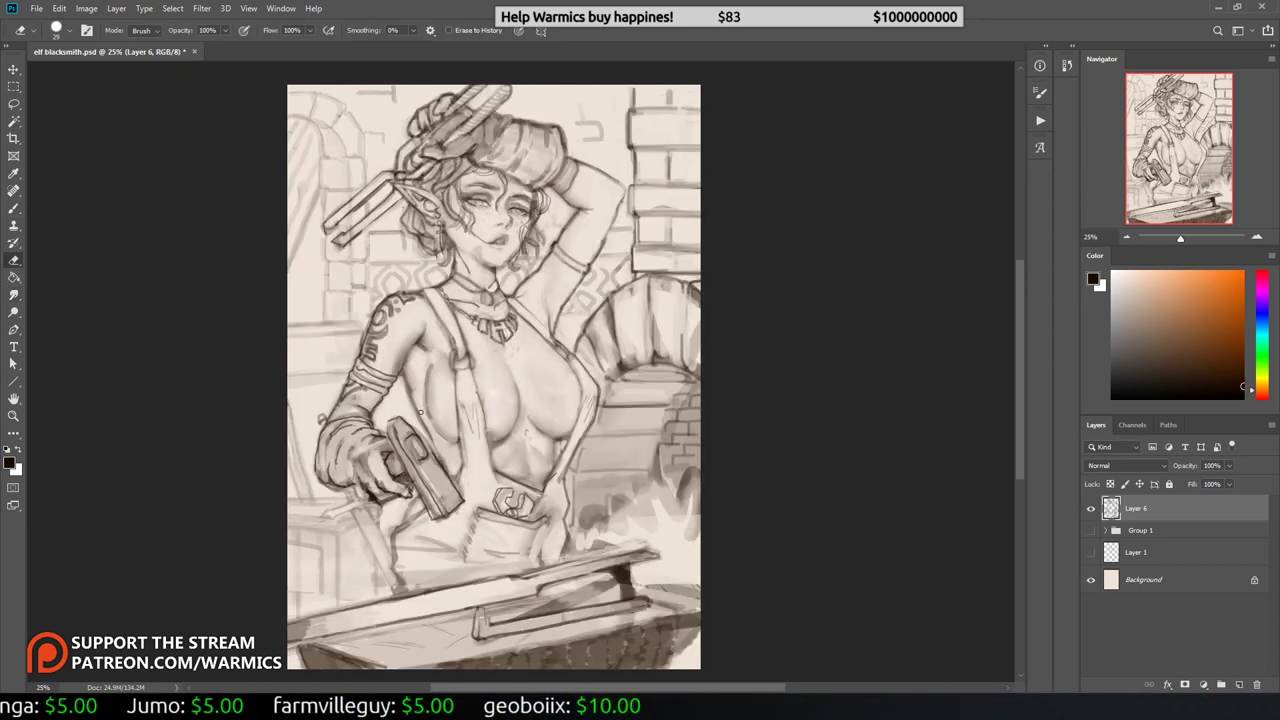
{"action": "key", "text": "b"}
{"action": "right_click", "coordinate": [446, 361]}
{"action": "key", "text": "Escape"}
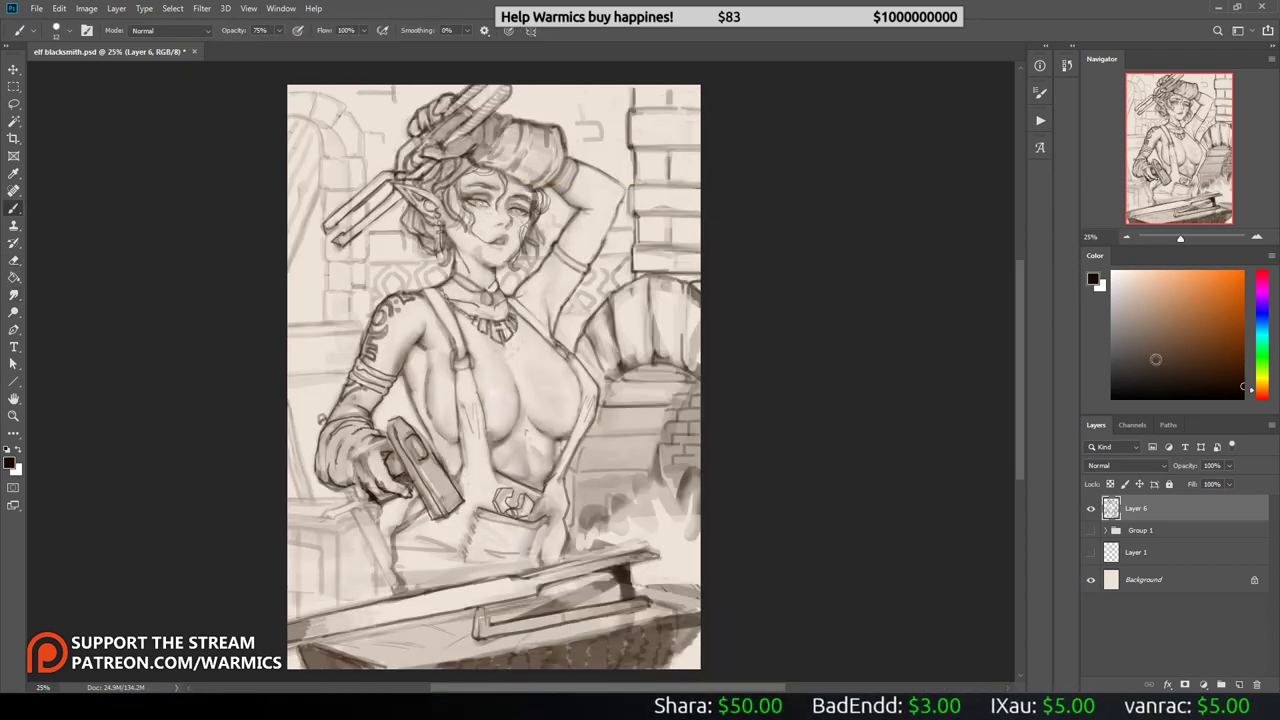
{"action": "left_click", "coordinate": [457, 441], "text": "alt"}
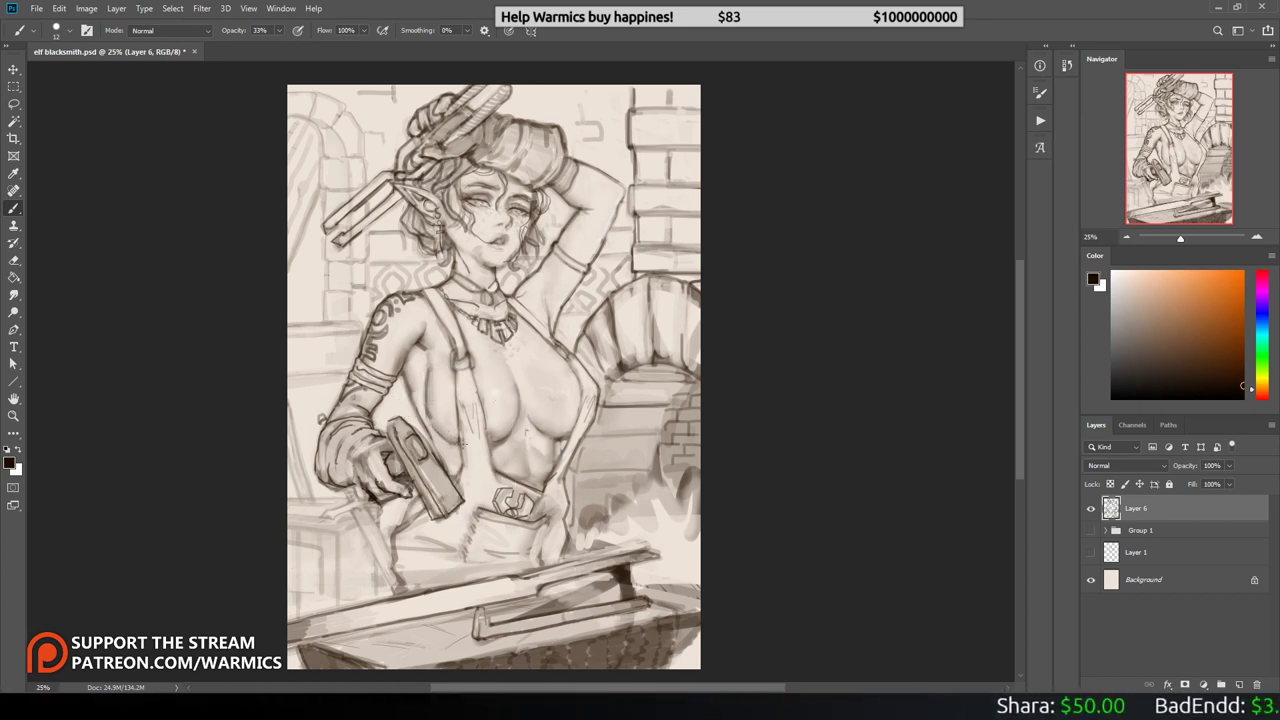
{"action": "key", "text": "7"}
{"action": "key", "text": "5"}
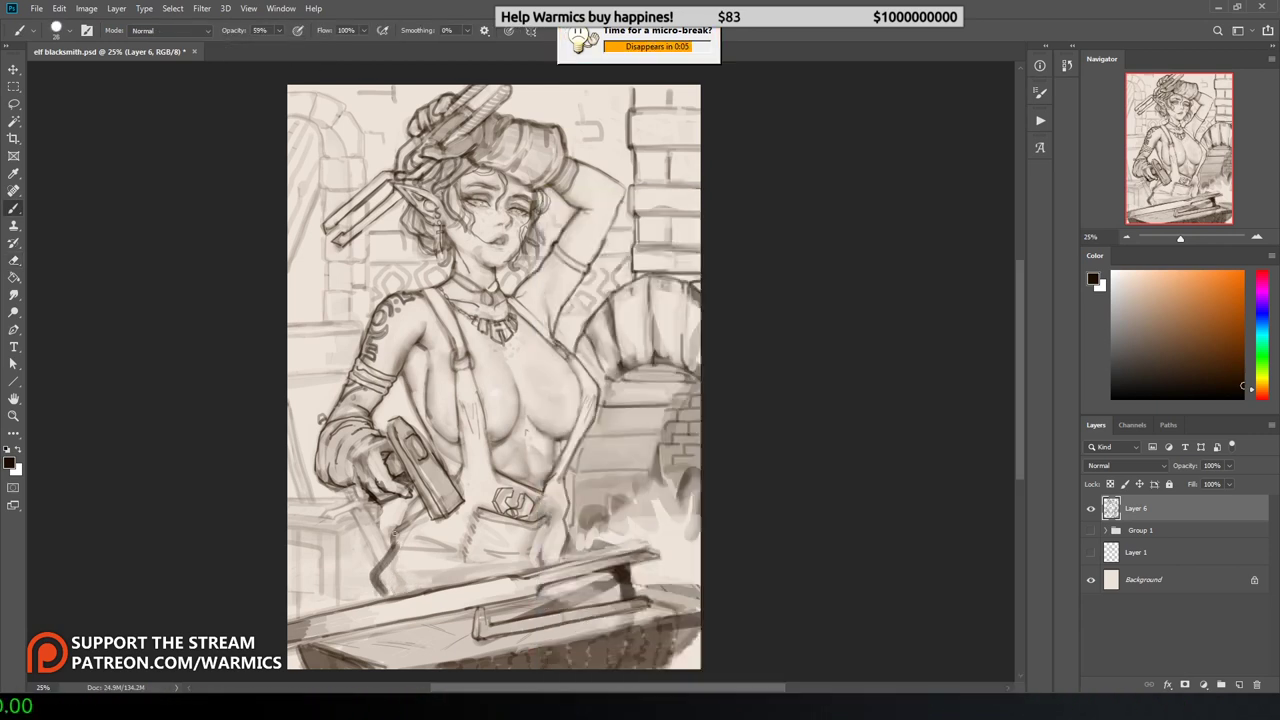
Step: Paint a light grey-beige stroke across the lower-left bench area
{"action": "key", "text": "e"}
{"action": "key", "text": "h"}
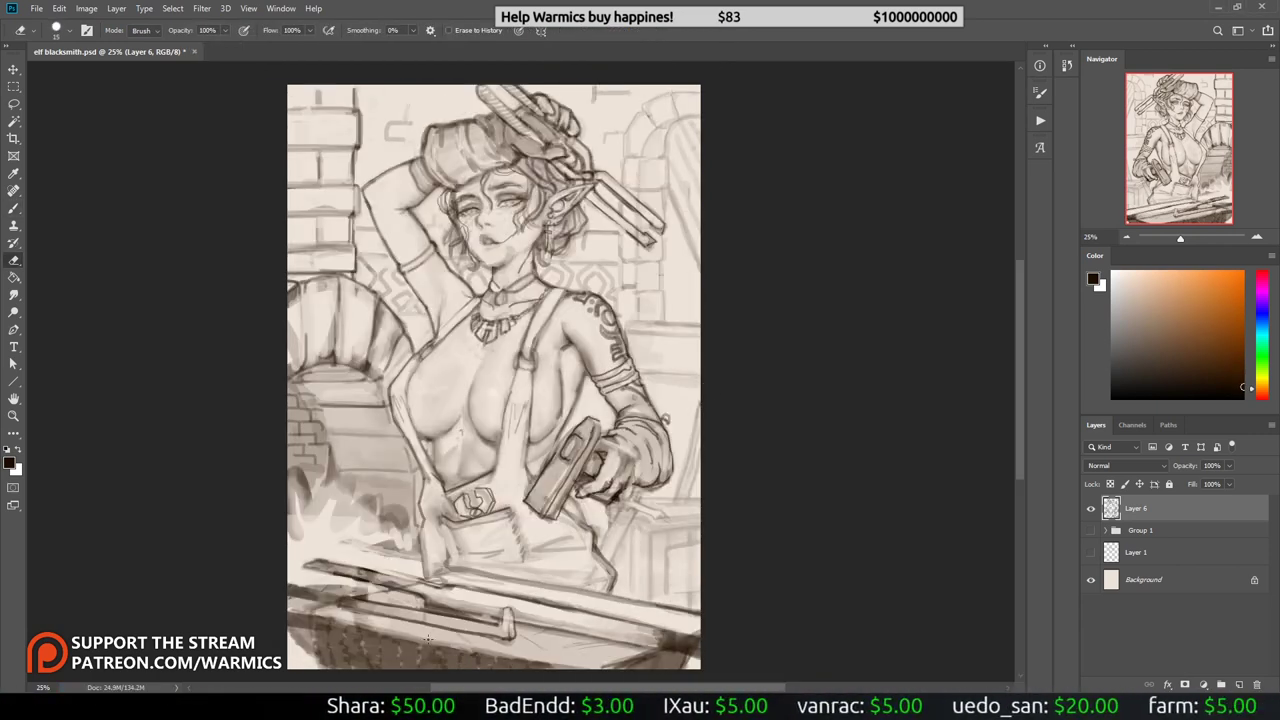
{"action": "key", "text": "b"}
{"action": "left_click", "coordinate": [310, 605], "text": "alt"}
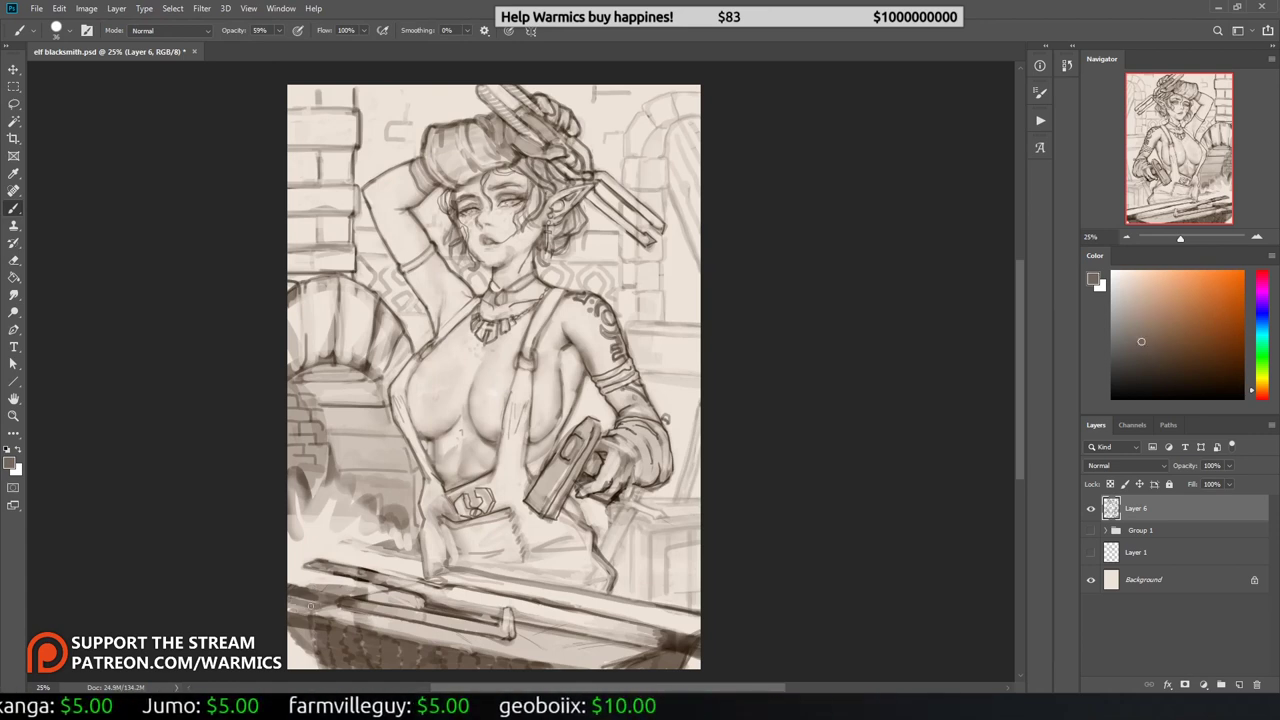
{"action": "left_click_drag", "start_coordinate": [316, 592], "coordinate": [422, 618]}
{"action": "key", "text": "h"}
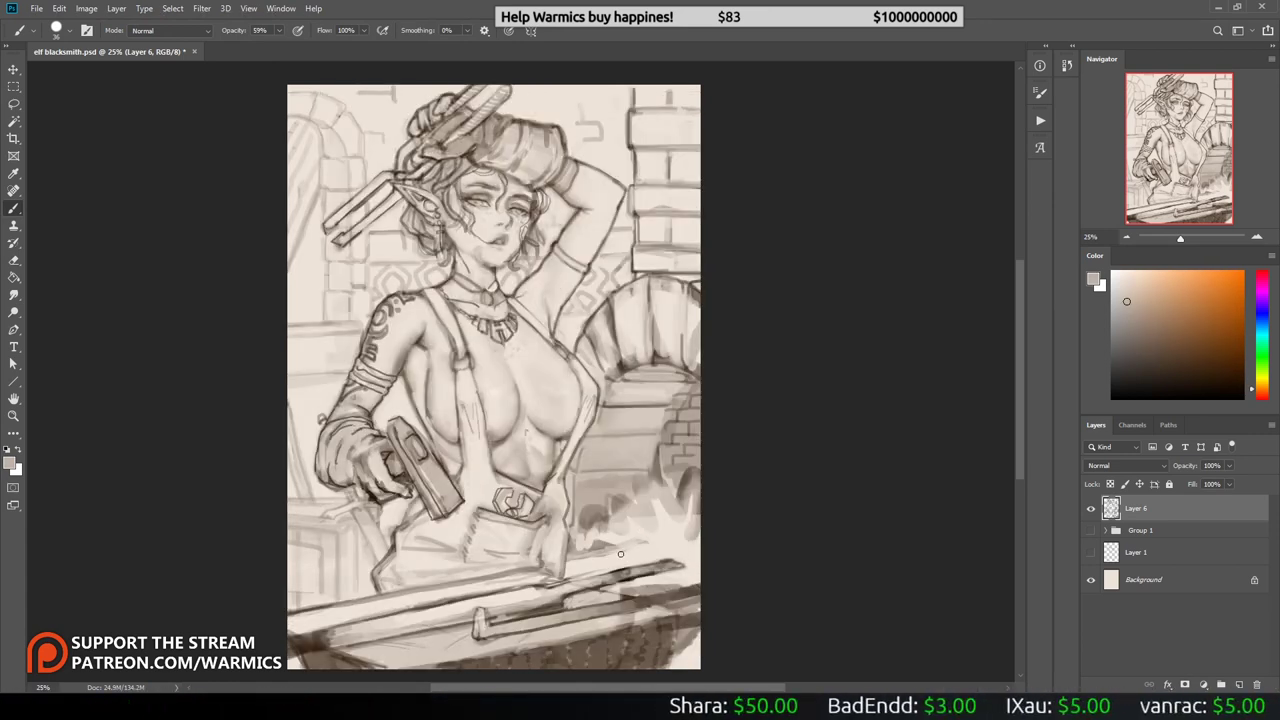
Step: Paint faint near-black tonal strokes in the lower-left area of the bench
{"action": "left_click", "coordinate": [623, 572], "text": "alt"}
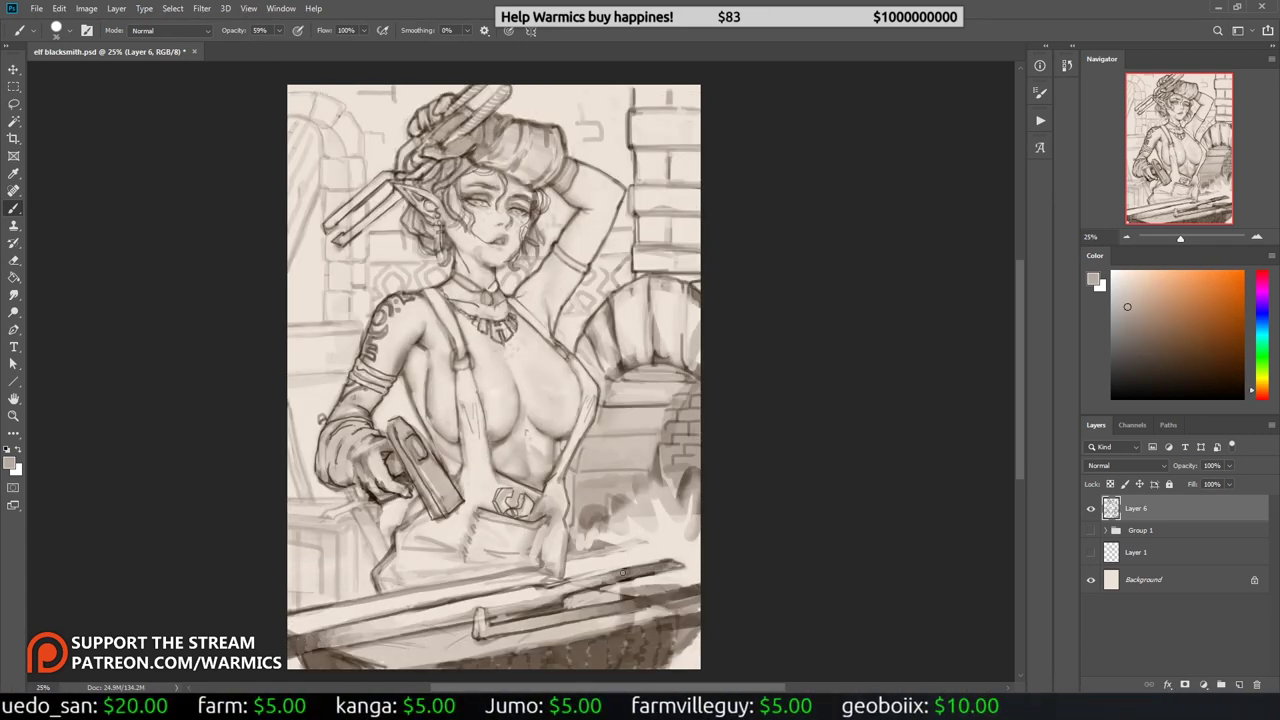
{"action": "key", "text": "h"}
{"action": "right_click", "coordinate": [556, 575]}
{"action": "key", "text": "e"}
{"action": "right_click", "coordinate": [432, 580]}
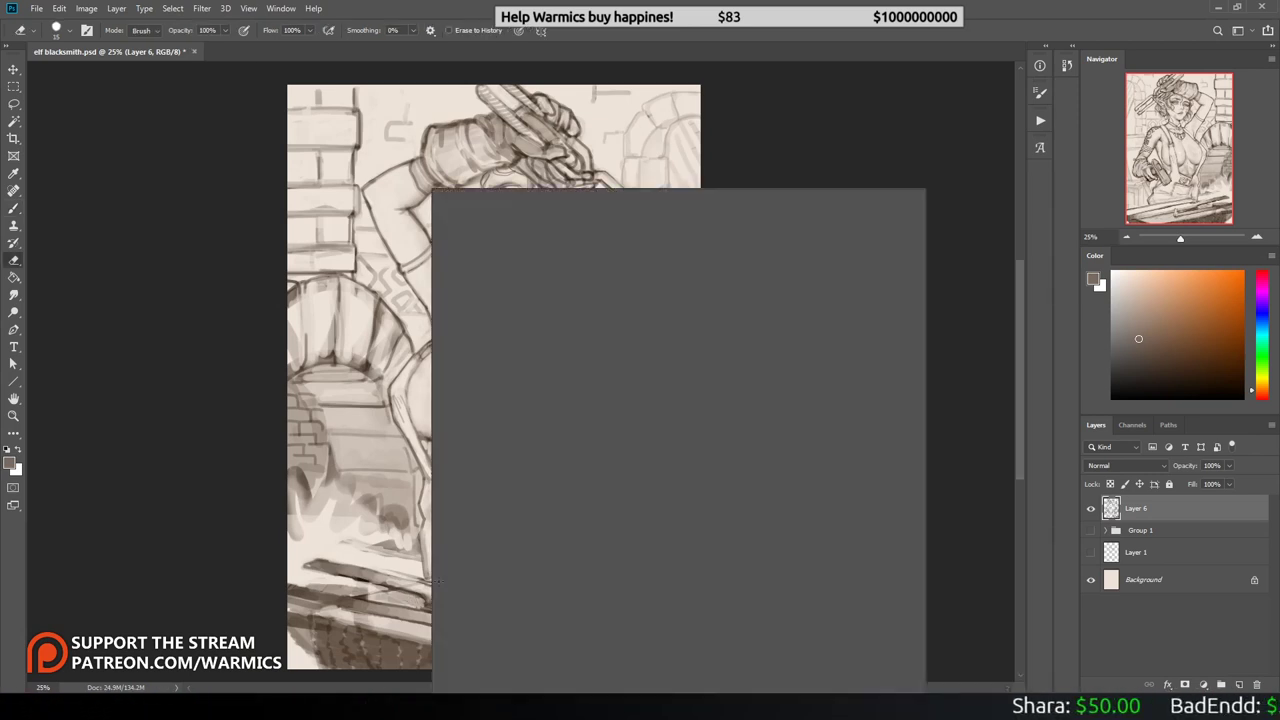
{"action": "key", "text": "Escape"}
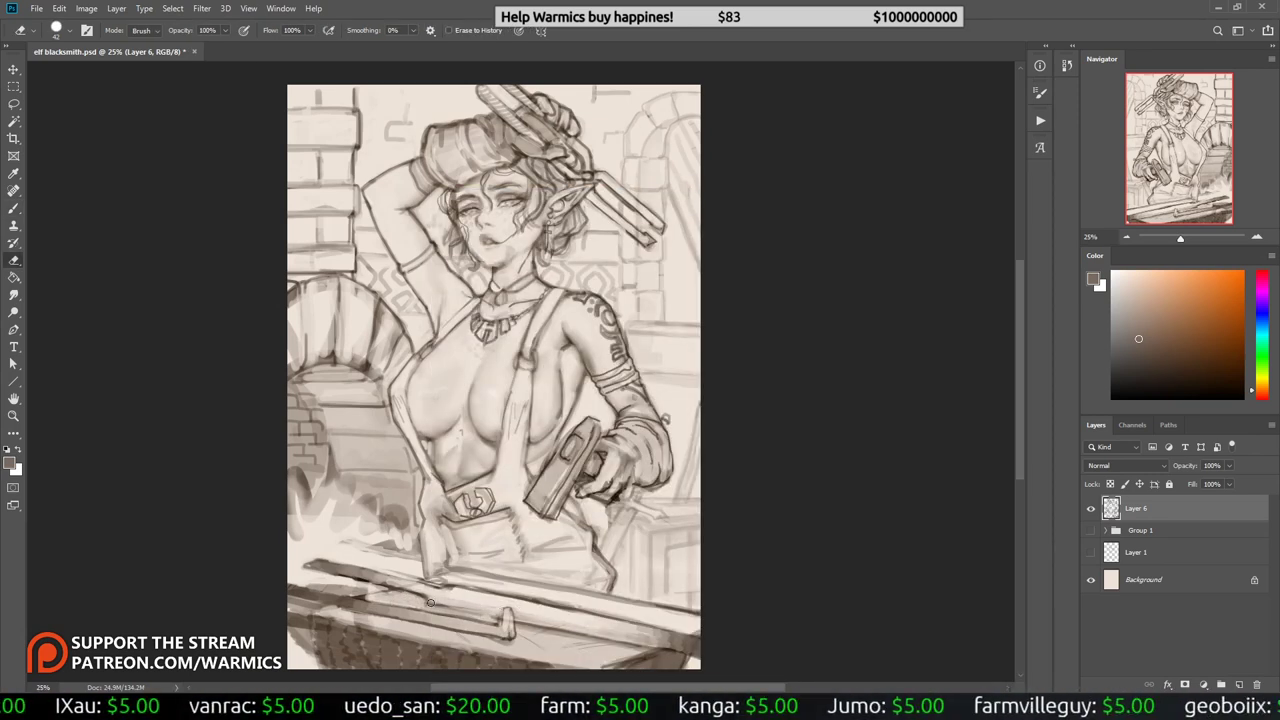
{"action": "key", "text": "b"}
{"action": "left_click", "coordinate": [474, 588], "text": "alt"}
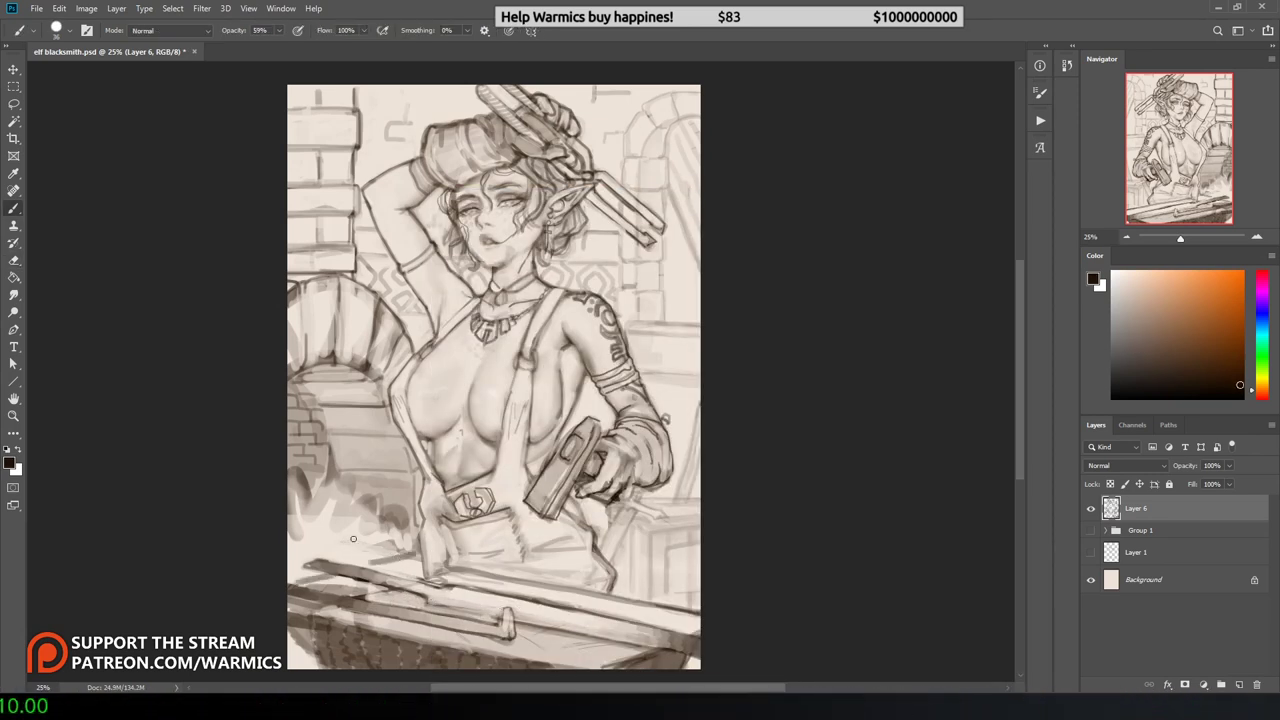
{"action": "right_click", "coordinate": [307, 481]}
{"action": "key", "text": "Escape"}
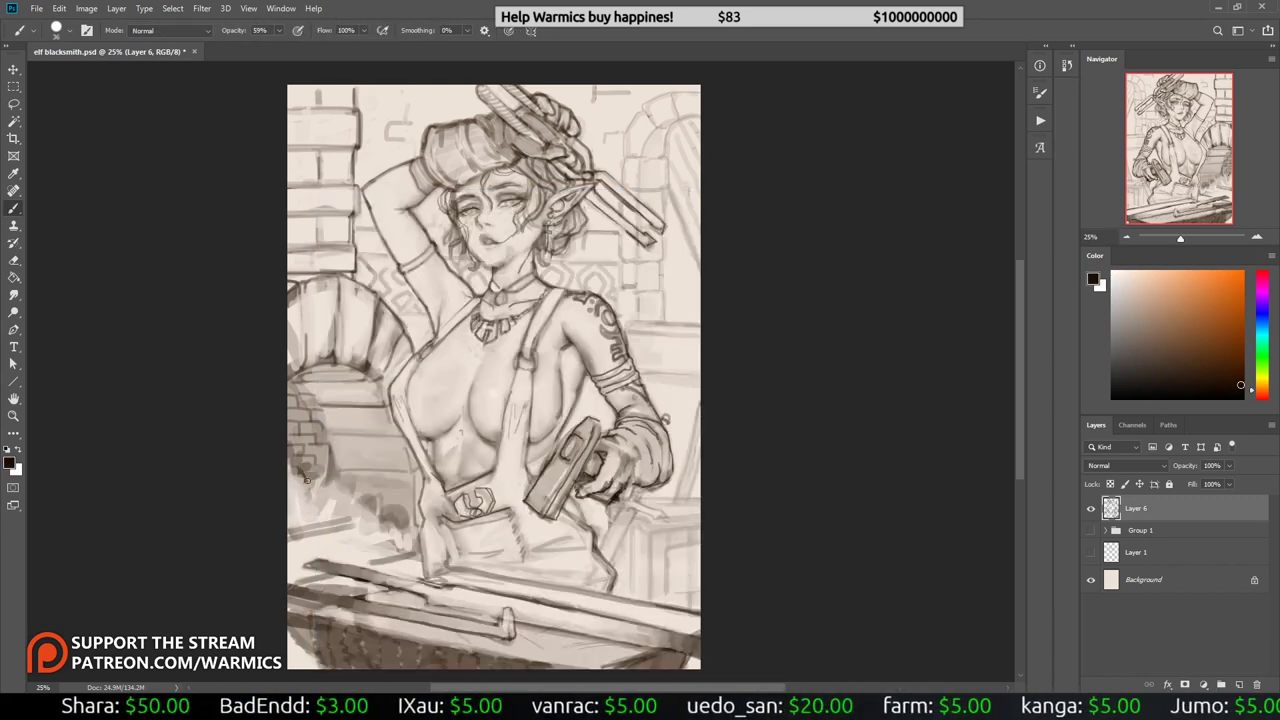
{"action": "left_click_drag", "start_coordinate": [307, 481], "coordinate": [405, 520]}
Step: Resample lighter tones and paint faint light strokes under the forge arch
{"action": "left_click", "coordinate": [347, 490], "text": "alt"}
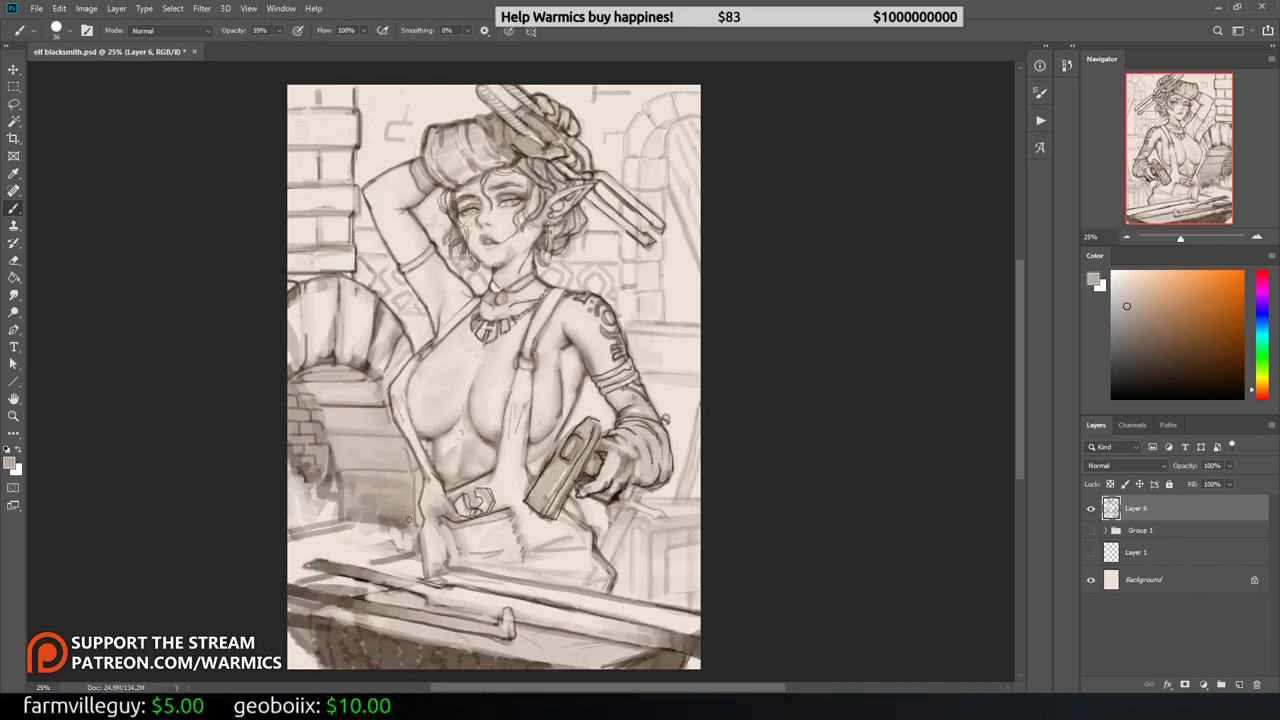
{"action": "left_click", "coordinate": [350, 472], "text": "alt"}
{"action": "key", "text": "h"}
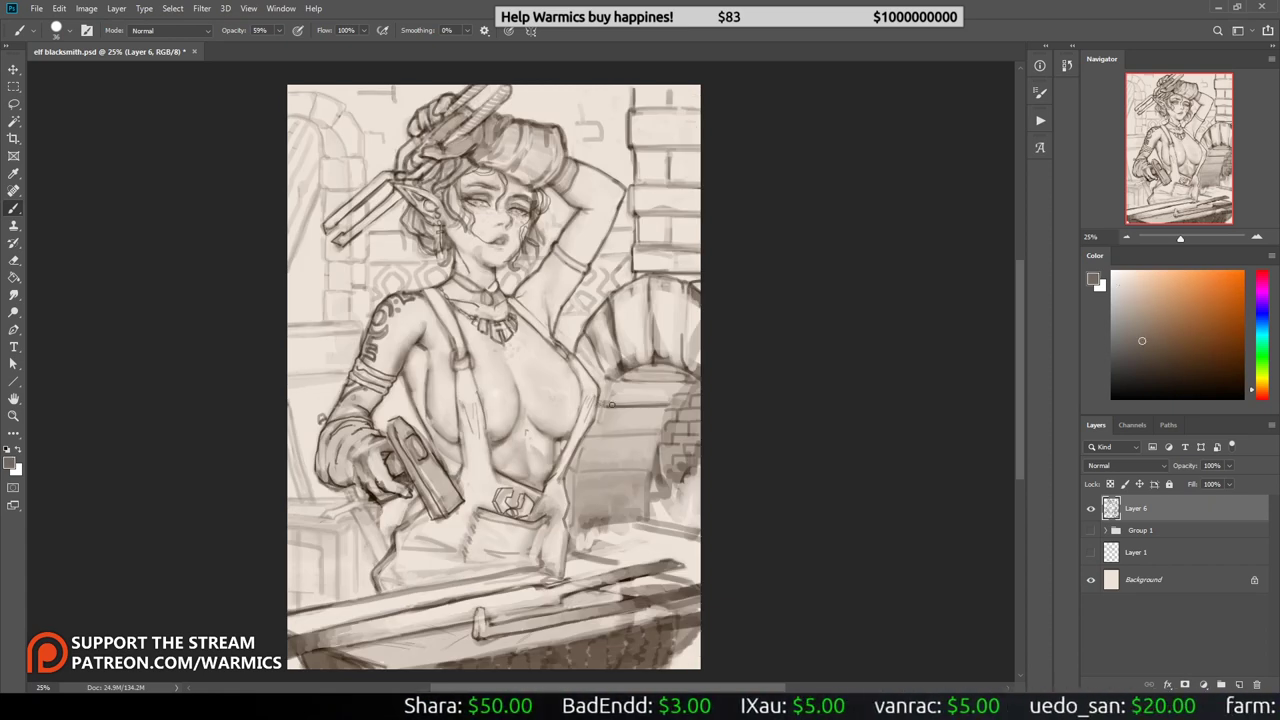
{"action": "left_click", "coordinate": [611, 404], "text": "alt"}
{"action": "left_click_drag", "start_coordinate": [600, 469], "coordinate": [635, 383]}
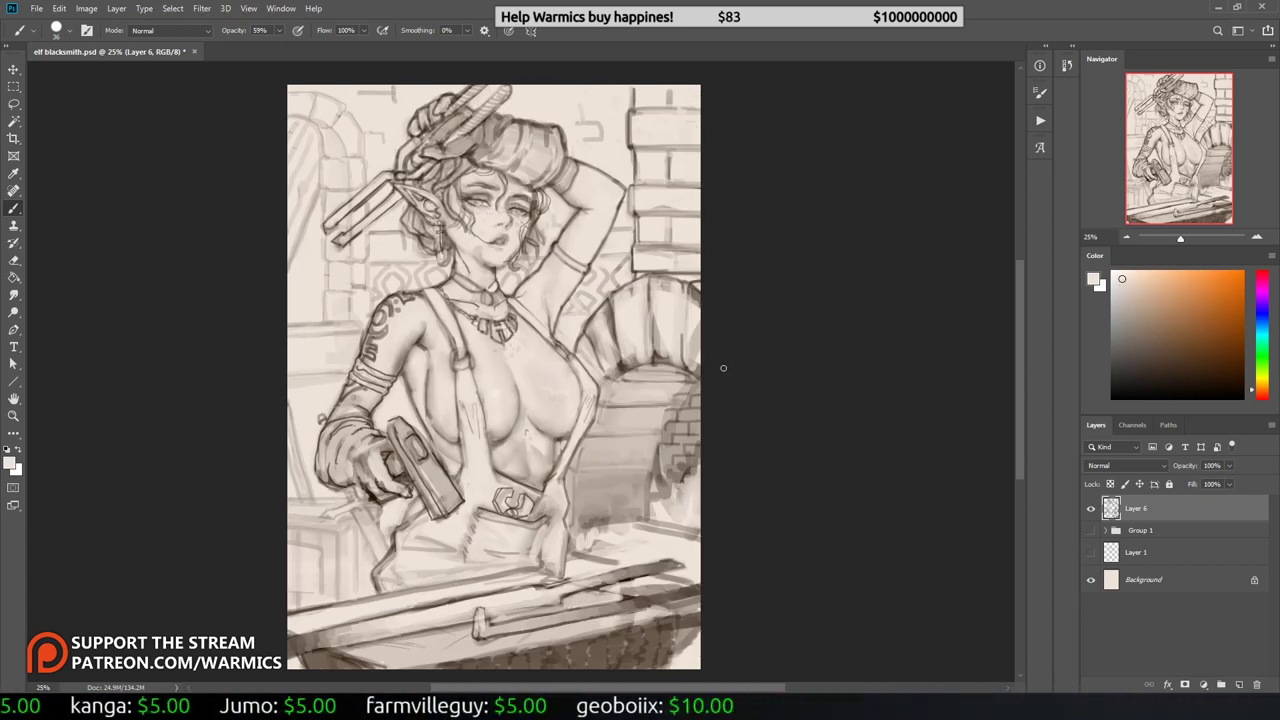
Step: Erase stray lines on the right brick wall and pick a dark line colour
{"action": "left_click_drag", "start_coordinate": [723, 368], "coordinate": [702, 454]}
{"action": "key", "text": "e"}
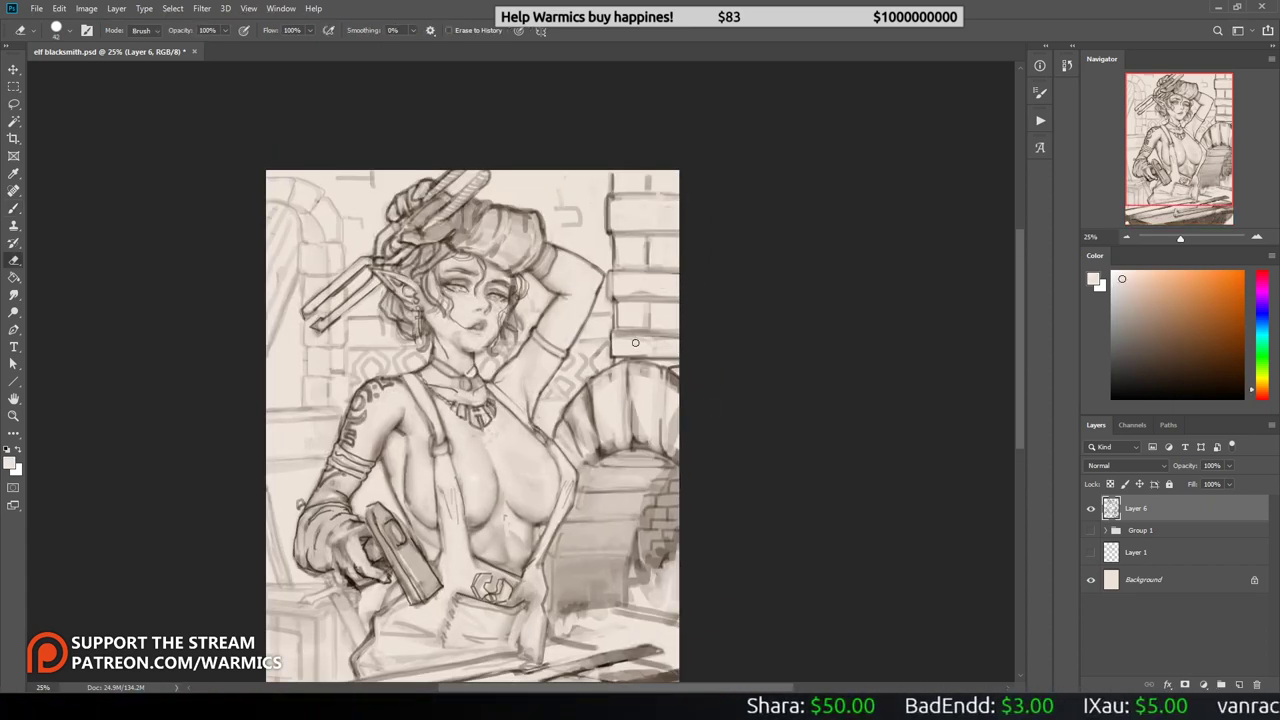
{"action": "mouse_move", "coordinate": [635, 343]}
{"action": "left_mouse_down"}
{"action": "mouse_move", "coordinate": [675, 338]}
{"action": "mouse_move", "coordinate": [614, 334]}
{"action": "left_mouse_up"}
{"action": "key", "text": "b"}
{"action": "left_click", "coordinate": [645, 373], "text": "alt"}
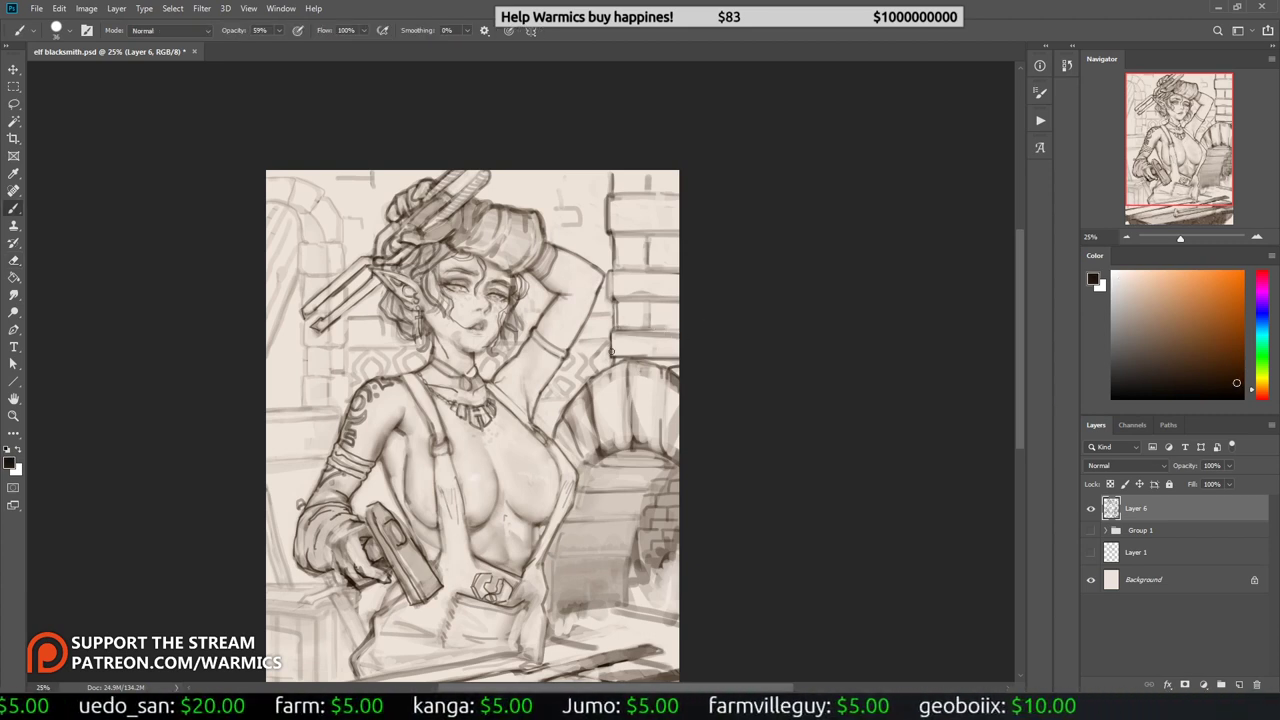
Step: Erase stray parts of the forge arch line and small marks near it
{"action": "key", "text": "h"}
{"action": "scroll", "coordinate": [771, 434], "scroll_direction": "down", "scroll_amount": 2}
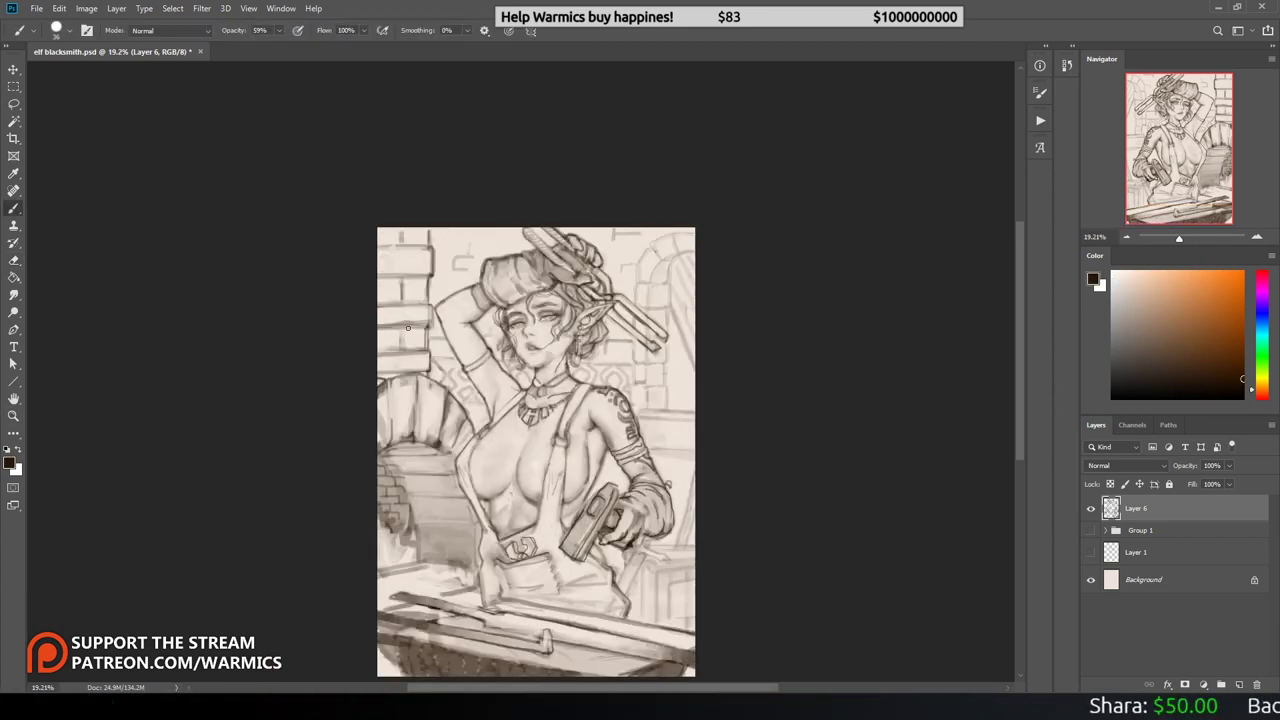
{"action": "left_click", "coordinate": [398, 326], "text": "alt"}
{"action": "left_click_drag", "start_coordinate": [543, 397], "coordinate": [532, 369]}
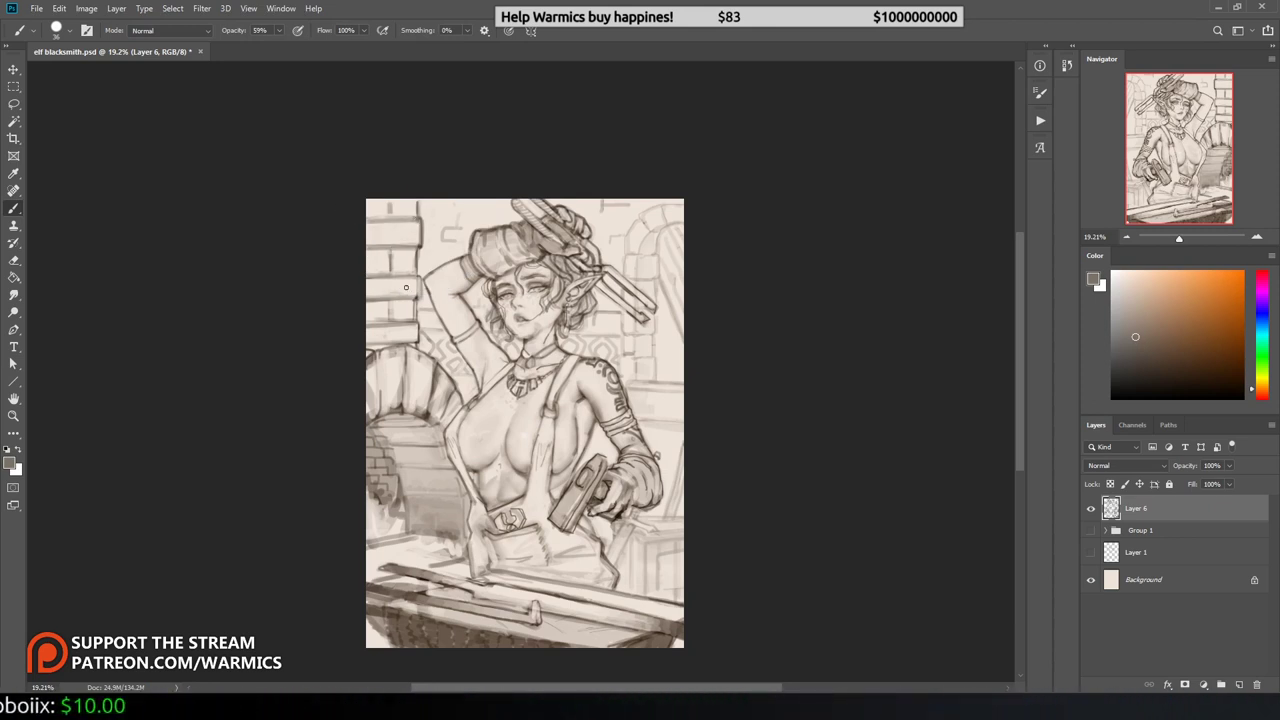
{"action": "left_click", "coordinate": [385, 340], "text": "alt"}
{"action": "key", "text": "h"}
{"action": "key", "text": "x"}
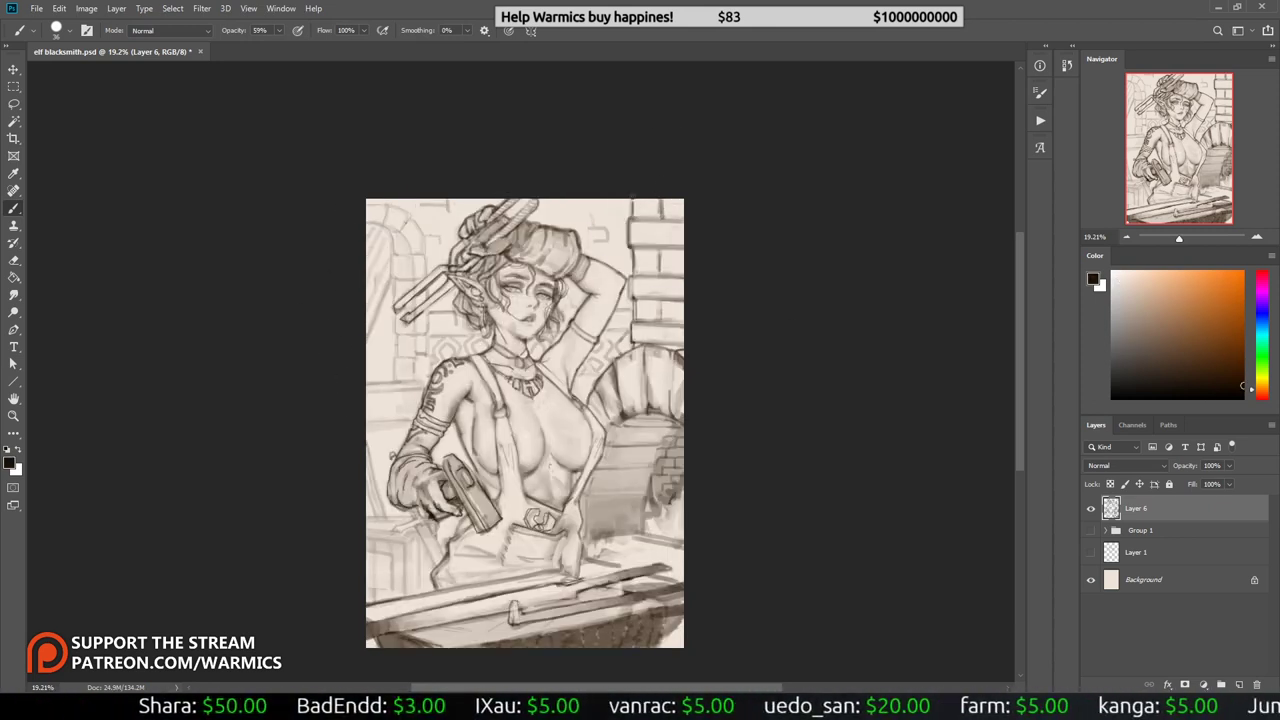
{"action": "mouse_move", "coordinate": [596, 398]}
{"action": "left_mouse_down"}
{"action": "mouse_move", "coordinate": [615, 368]}
{"action": "mouse_move", "coordinate": [676, 412]}
{"action": "mouse_move", "coordinate": [675, 387]}
{"action": "left_mouse_up"}
{"action": "key", "text": "ctrl+z"}
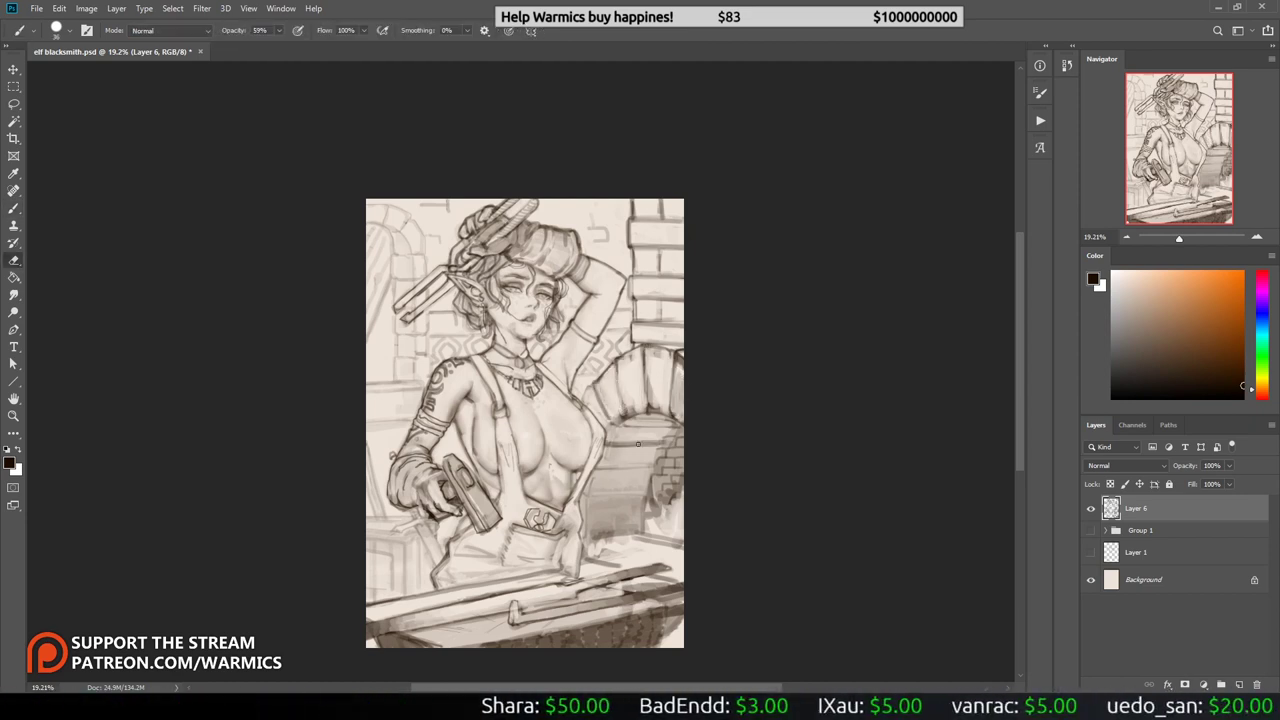
{"action": "mouse_move", "coordinate": [660, 442]}
{"action": "left_mouse_down"}
{"action": "mouse_move", "coordinate": [608, 432]}
{"action": "mouse_move", "coordinate": [652, 382]}
{"action": "left_mouse_up"}
Step: Paint light peach strokes left of the figure and darken the bench edge grey-brown
{"action": "key", "text": "h"}
{"action": "key", "text": "b"}
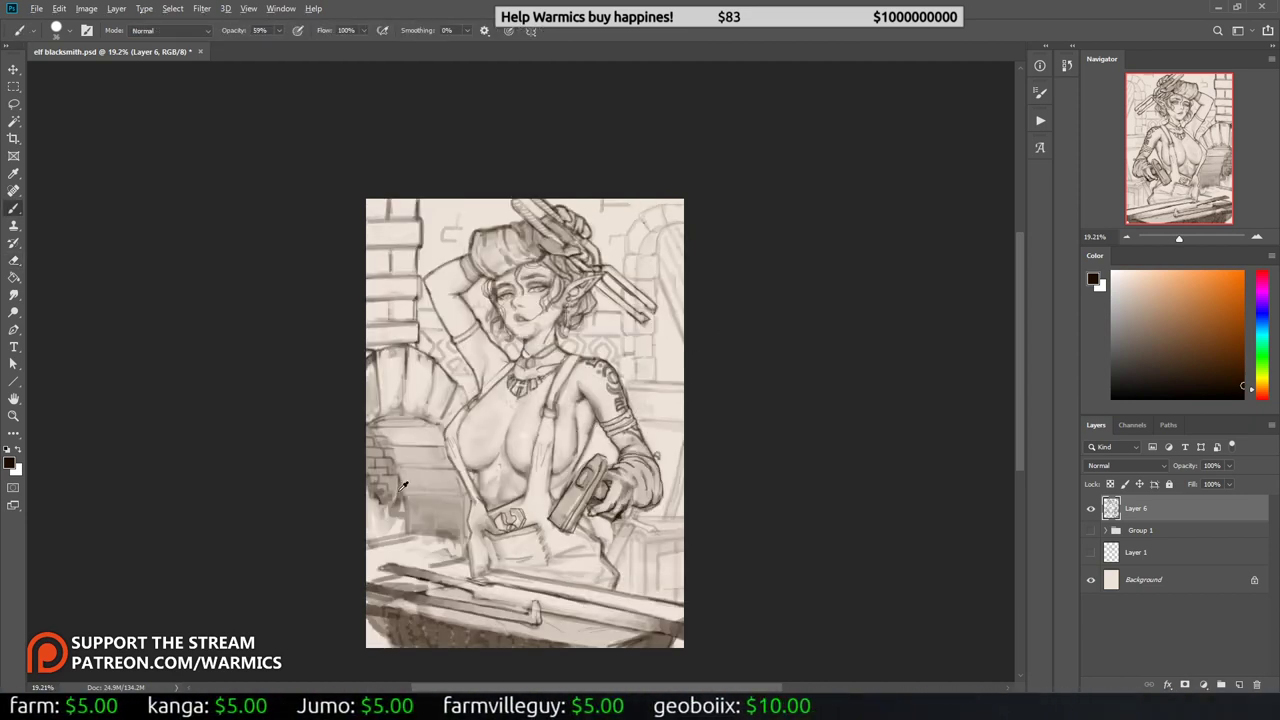
{"action": "left_click", "coordinate": [392, 448], "text": "alt"}
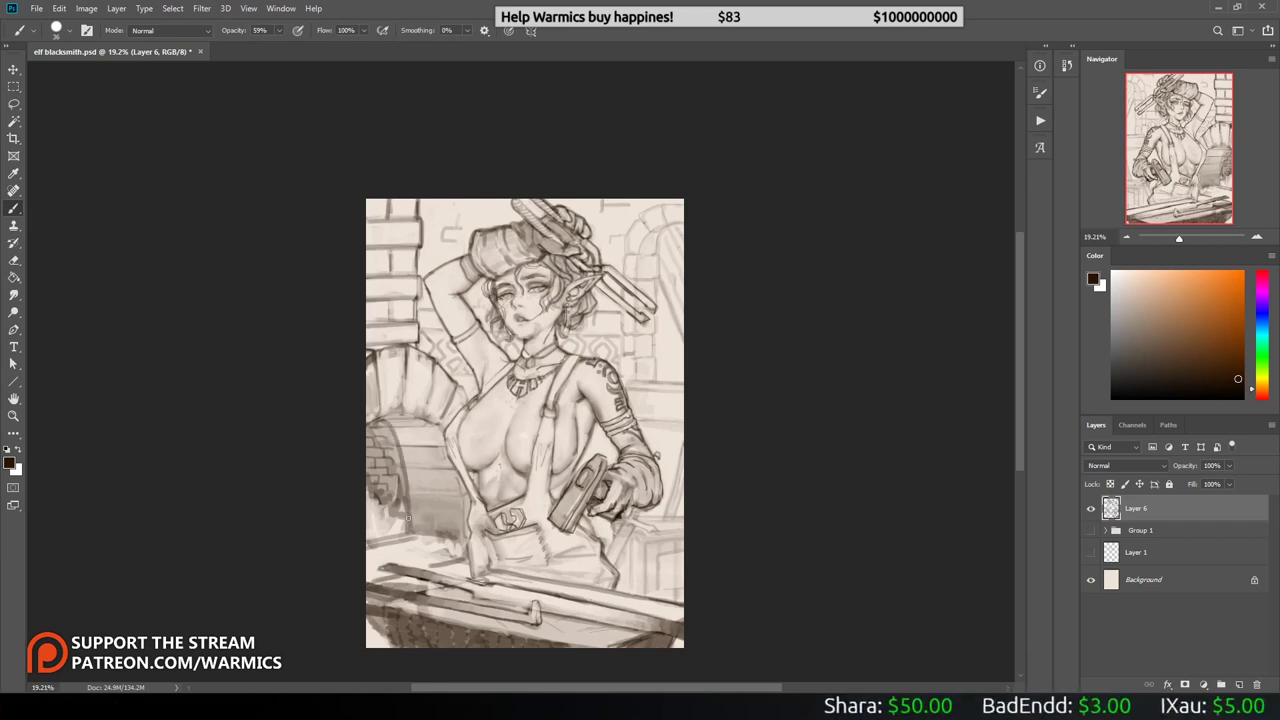
{"action": "left_click", "coordinate": [397, 434], "text": "alt"}
{"action": "mouse_move", "coordinate": [397, 434]}
{"action": "left_mouse_down"}
{"action": "mouse_move", "coordinate": [412, 532]}
{"action": "mouse_move", "coordinate": [368, 556]}
{"action": "left_mouse_up"}
{"action": "left_click", "coordinate": [414, 495], "text": "alt"}
{"action": "mouse_move", "coordinate": [462, 542]}
{"action": "left_mouse_down"}
{"action": "mouse_move", "coordinate": [376, 554]}
{"action": "mouse_move", "coordinate": [400, 564]}
{"action": "mouse_move", "coordinate": [385, 578]}
{"action": "left_mouse_up"}
{"action": "left_click", "coordinate": [388, 568], "text": "alt"}
Step: Erase the dark marks beneath the chest
{"action": "key", "text": "h"}
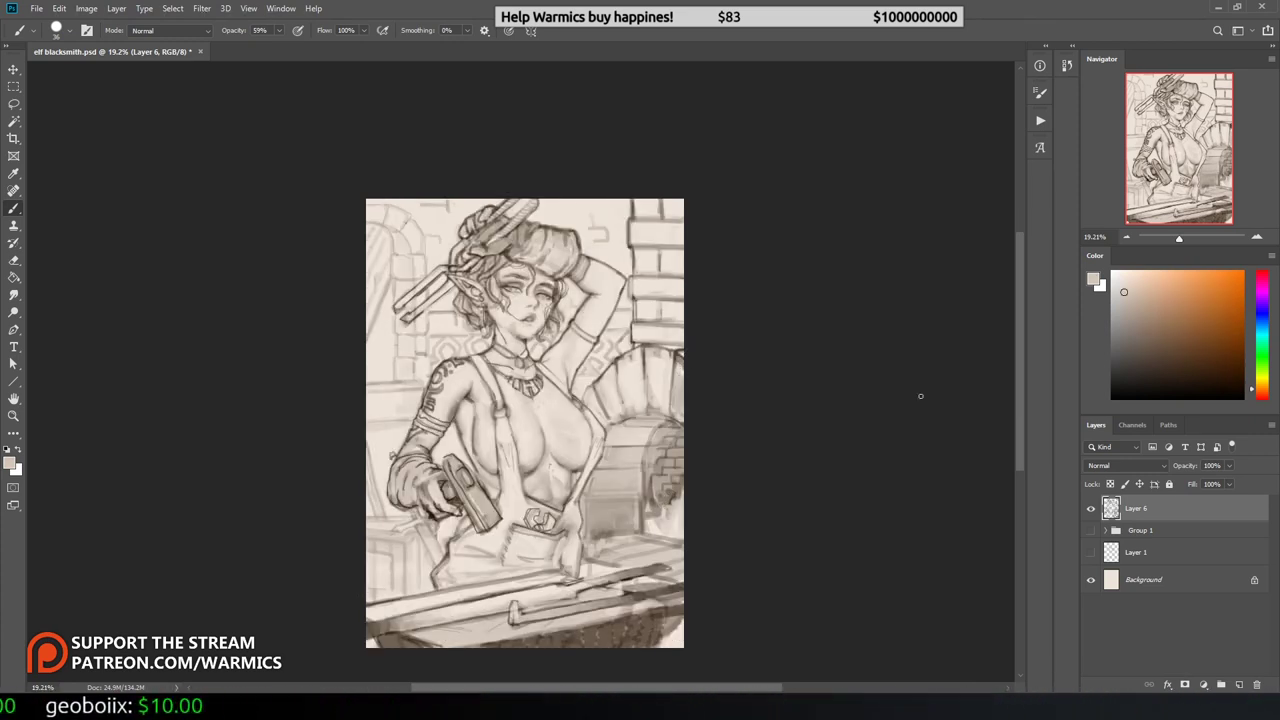
{"action": "left_click", "coordinate": [664, 348], "text": "alt"}
{"action": "key", "text": "e"}
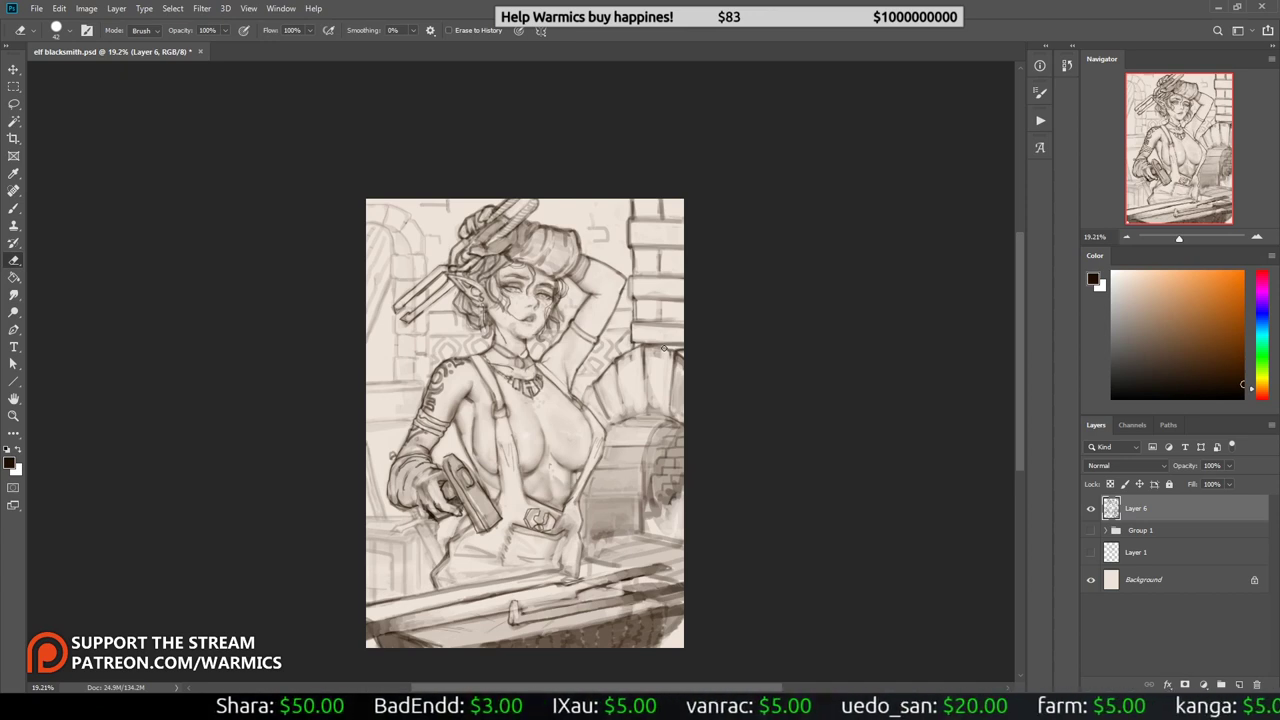
{"action": "mouse_move", "coordinate": [550, 462]}
{"action": "left_mouse_down"}
{"action": "mouse_move", "coordinate": [544, 500]}
{"action": "mouse_move", "coordinate": [566, 480]}
{"action": "left_mouse_up"}
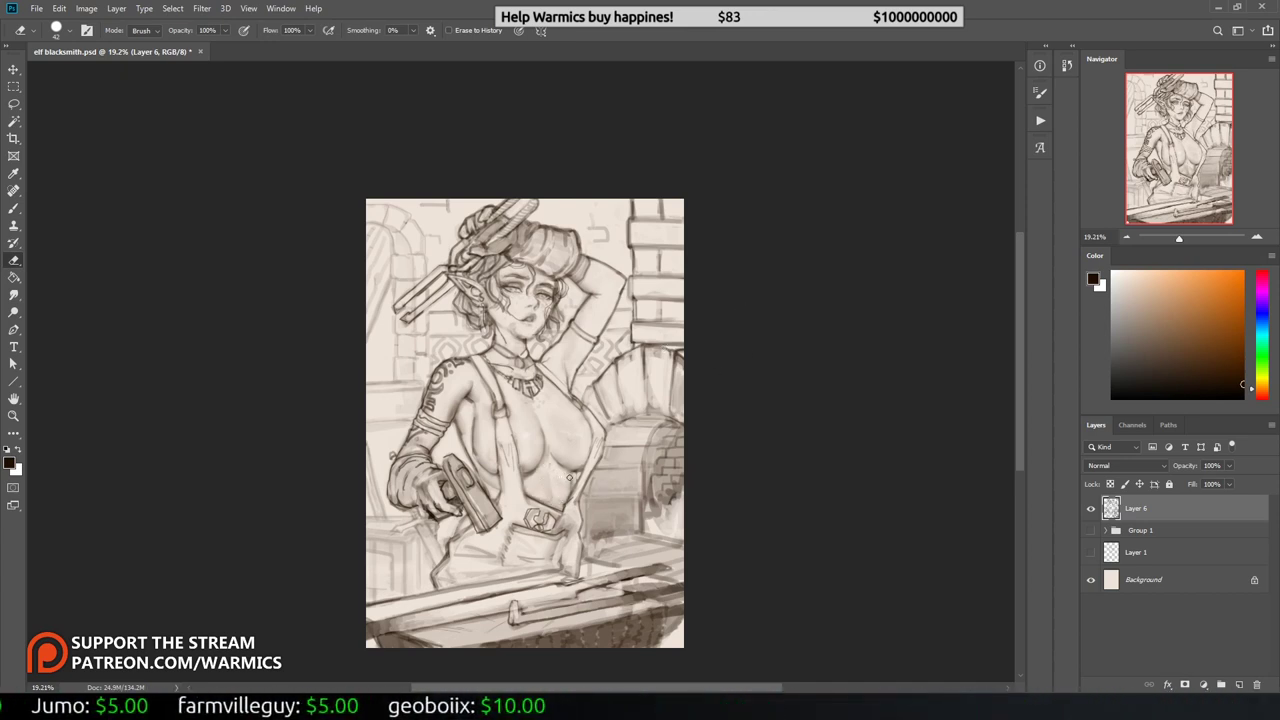
{"action": "key", "text": "b"}
{"action": "key", "text": "z"}
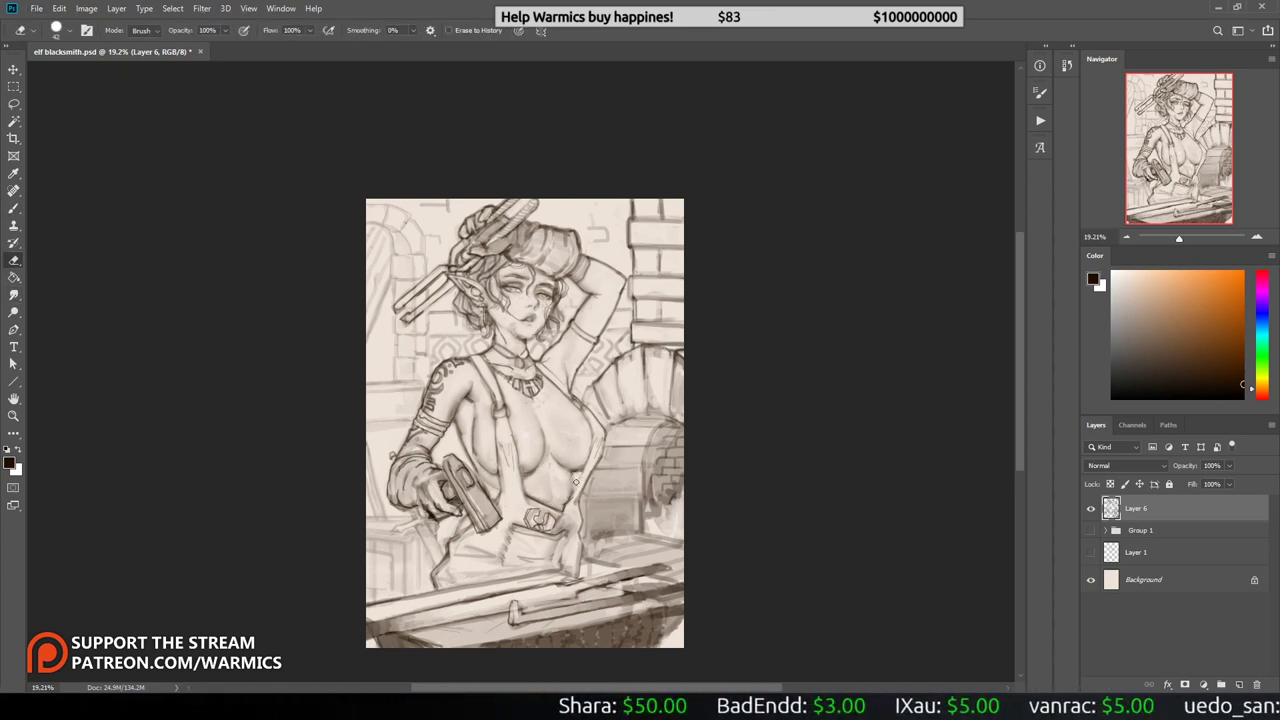
{"action": "key", "text": "h"}
{"action": "left_click", "coordinate": [477, 437]}
{"action": "key", "text": "b"}
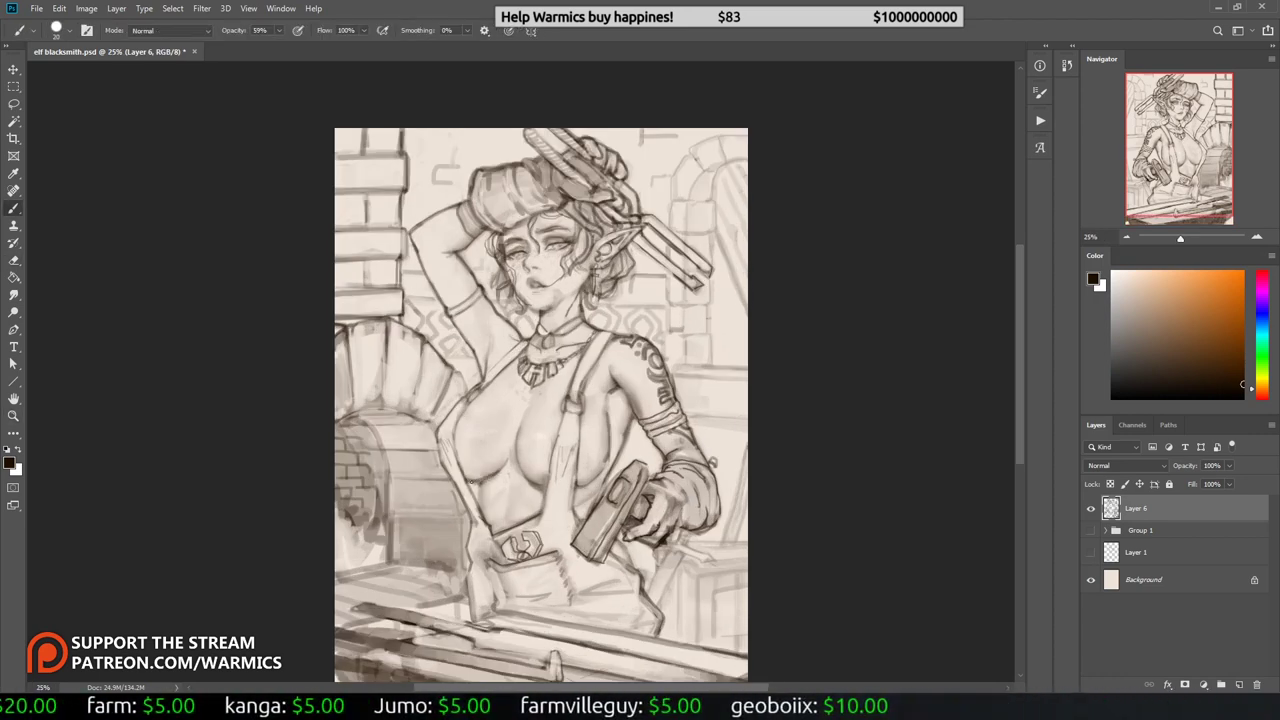
Step: Soften the face lines with smudging and white paint at 59% opacity
{"action": "key", "text": "r"}
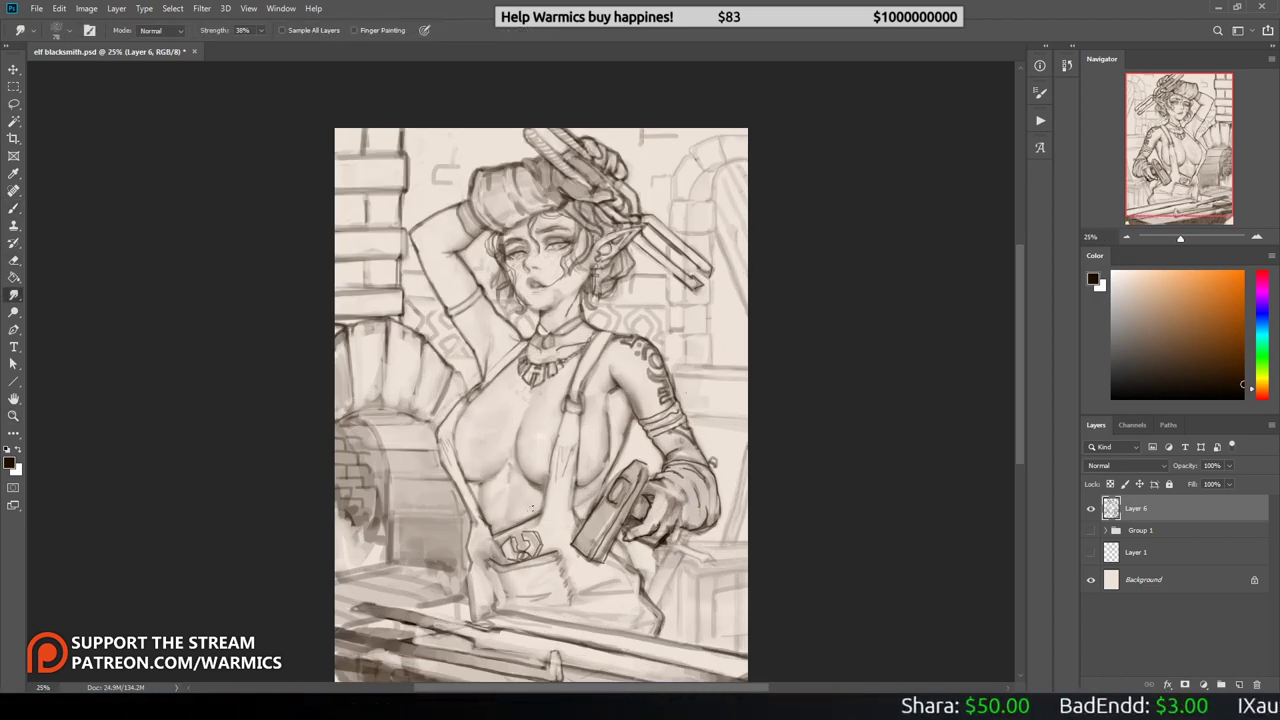
{"action": "key", "text": "h"}
{"action": "key", "text": "b"}
{"action": "key", "text": "x"}
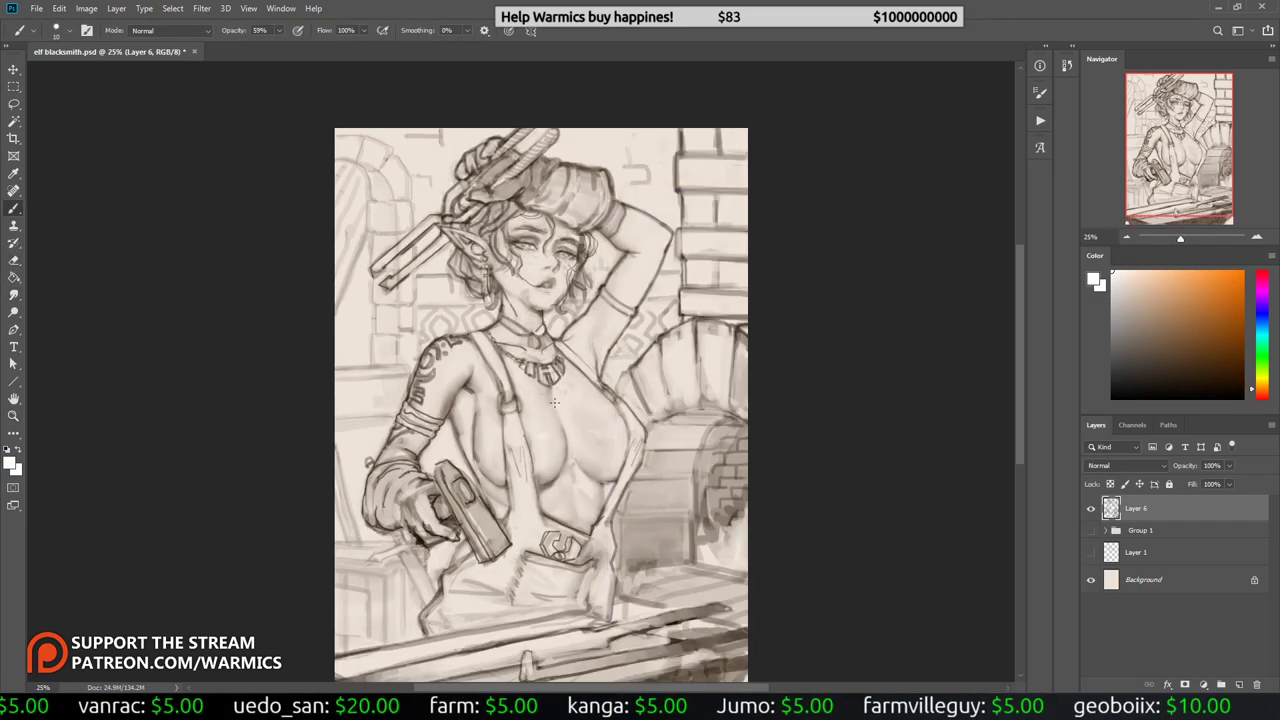
{"action": "key", "text": "e"}
{"action": "key", "text": "h"}
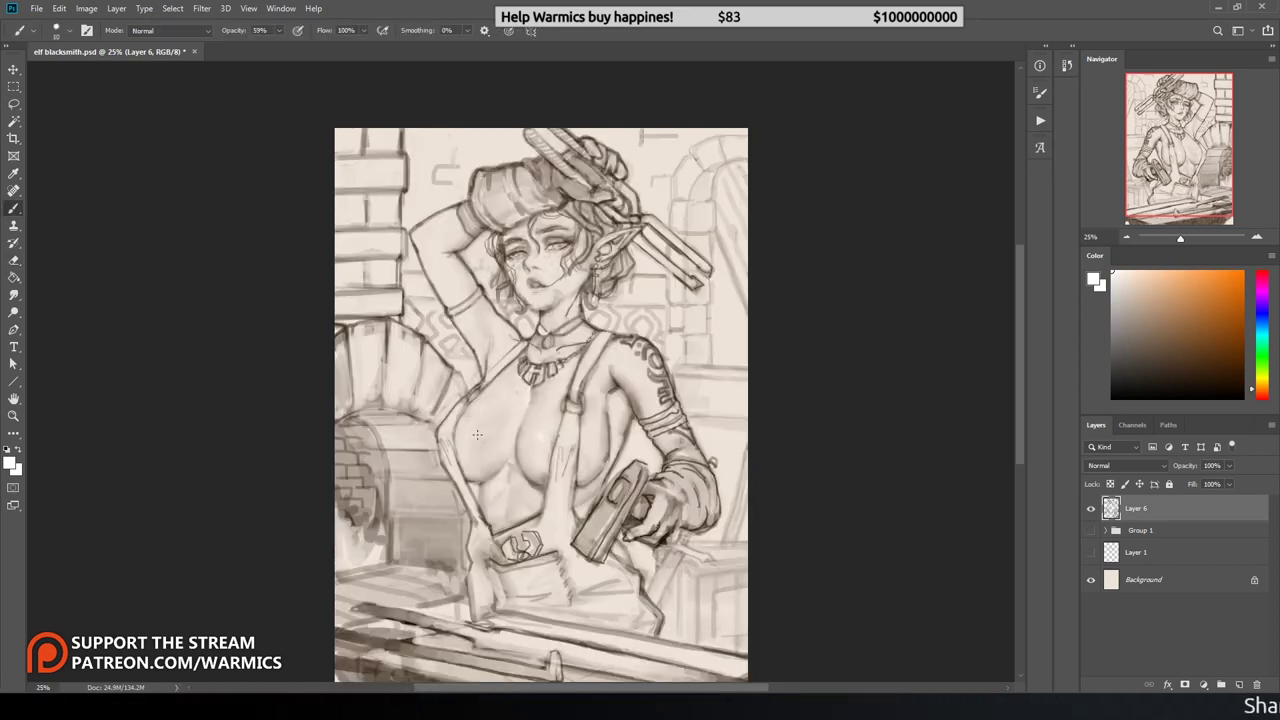
{"action": "key", "text": "b"}
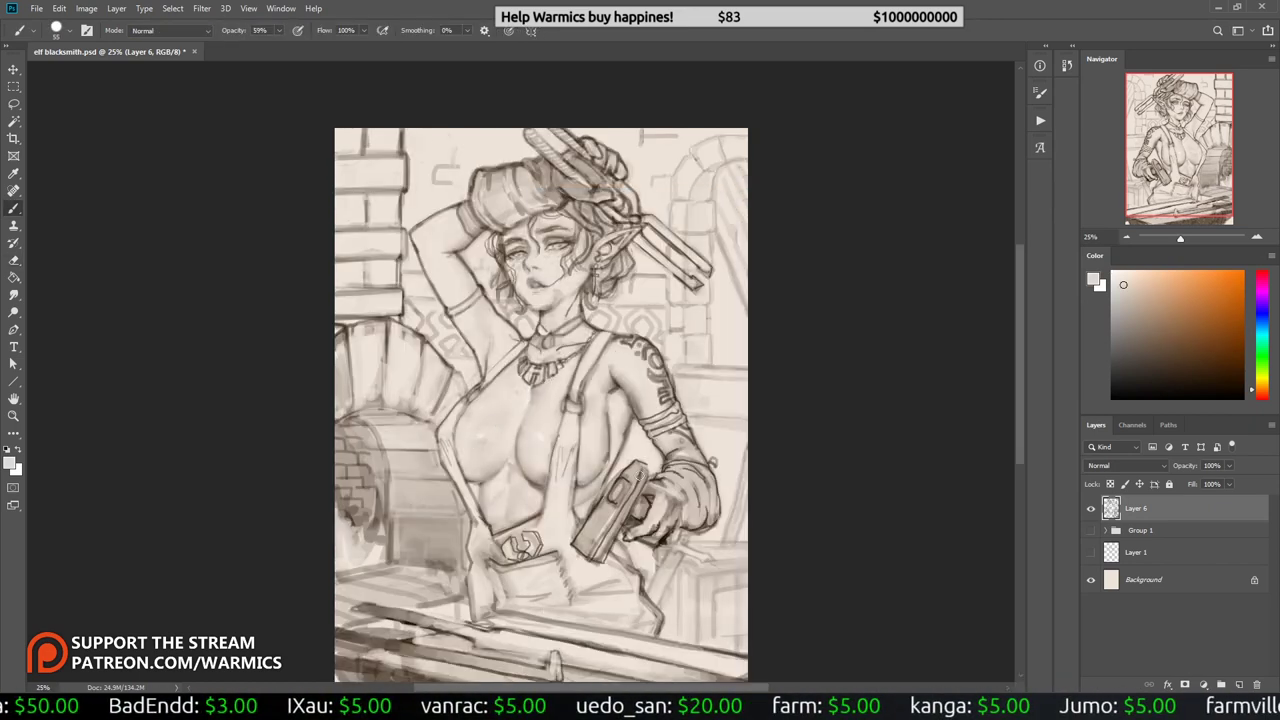
{"action": "left_click_drag", "start_coordinate": [535, 250], "coordinate": [640, 250]}
{"action": "right_click", "coordinate": [585, 190]}
{"action": "key", "text": "Escape"}
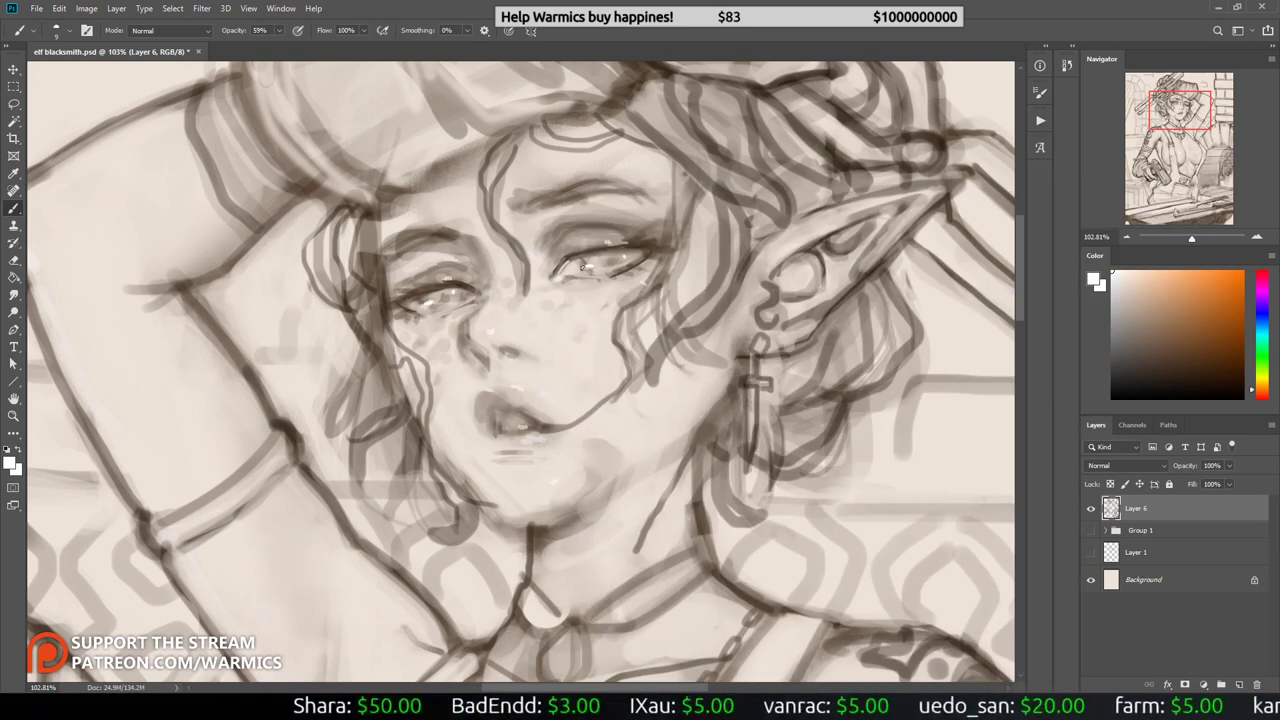
{"action": "left_click_drag", "start_coordinate": [582, 265], "coordinate": [480, 270]}
{"action": "key", "text": "h"}
Step: Set up a size-17 brush in dark brown for the shoulder and chest
{"action": "left_click_drag", "start_coordinate": [400, 367], "coordinate": [466, 367]}
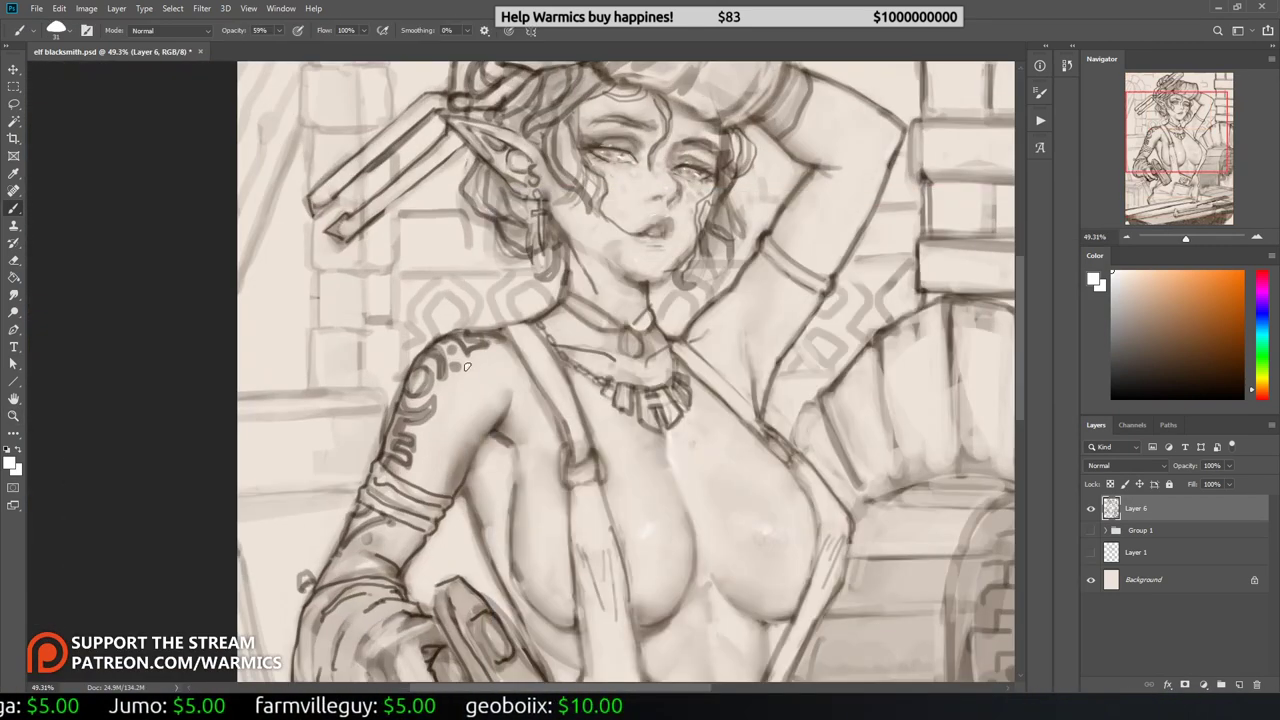
{"action": "key", "text": "bracketleft"}
{"action": "key", "text": "bracketleft"}
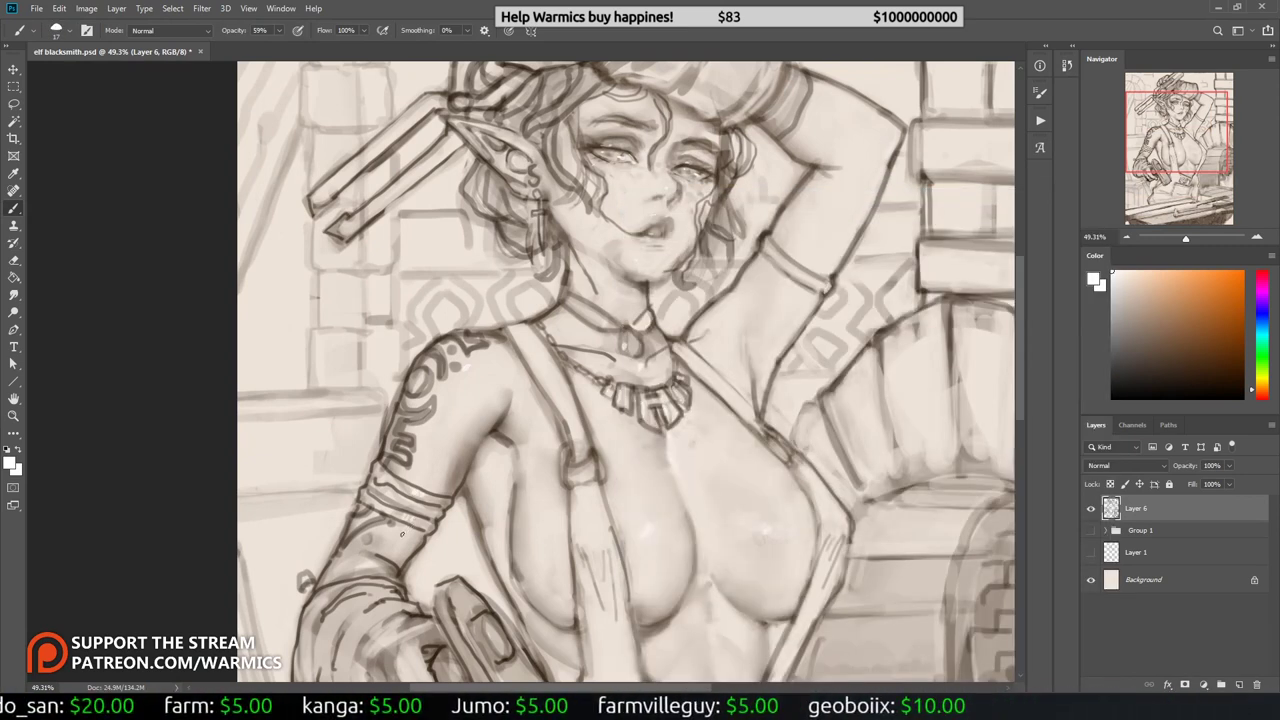
{"action": "left_click", "coordinate": [1126, 237]}
{"action": "right_click", "coordinate": [572, 438]}
{"action": "key", "text": "Escape"}
{"action": "right_click", "coordinate": [586, 438]}
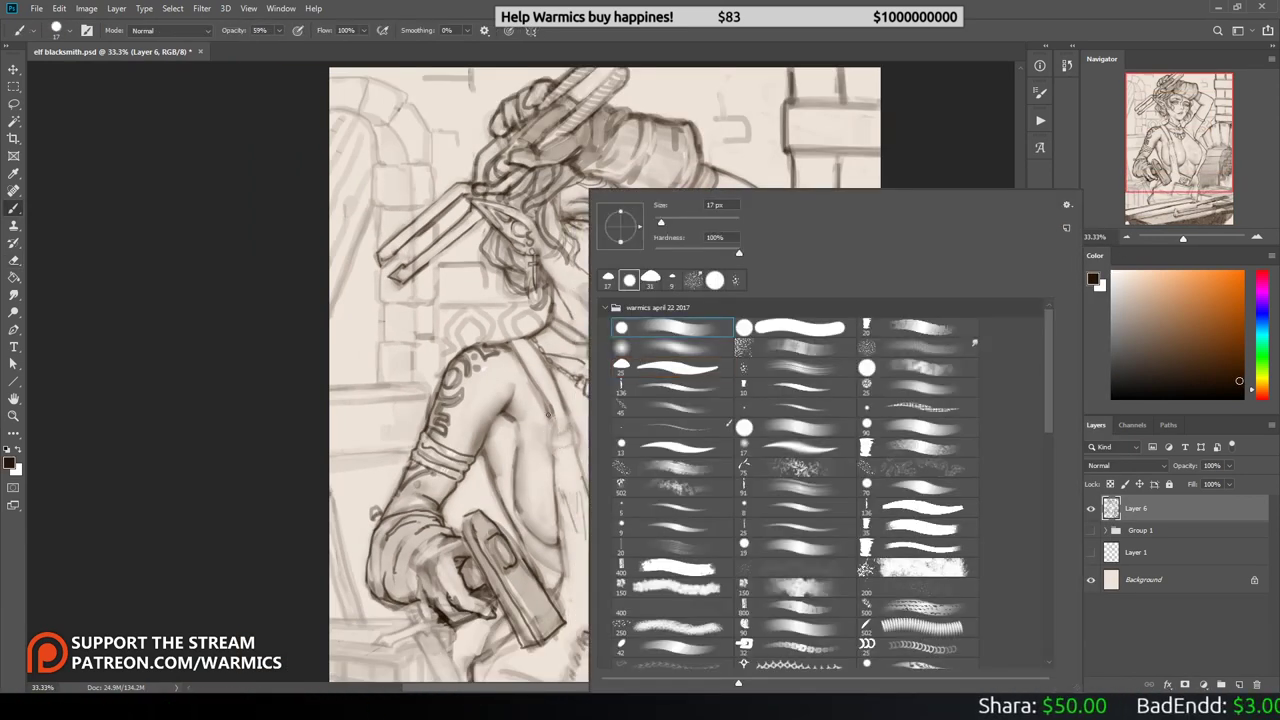
{"action": "key", "text": "Escape"}
{"action": "right_click", "coordinate": [572, 437]}
{"action": "key", "text": "Escape"}
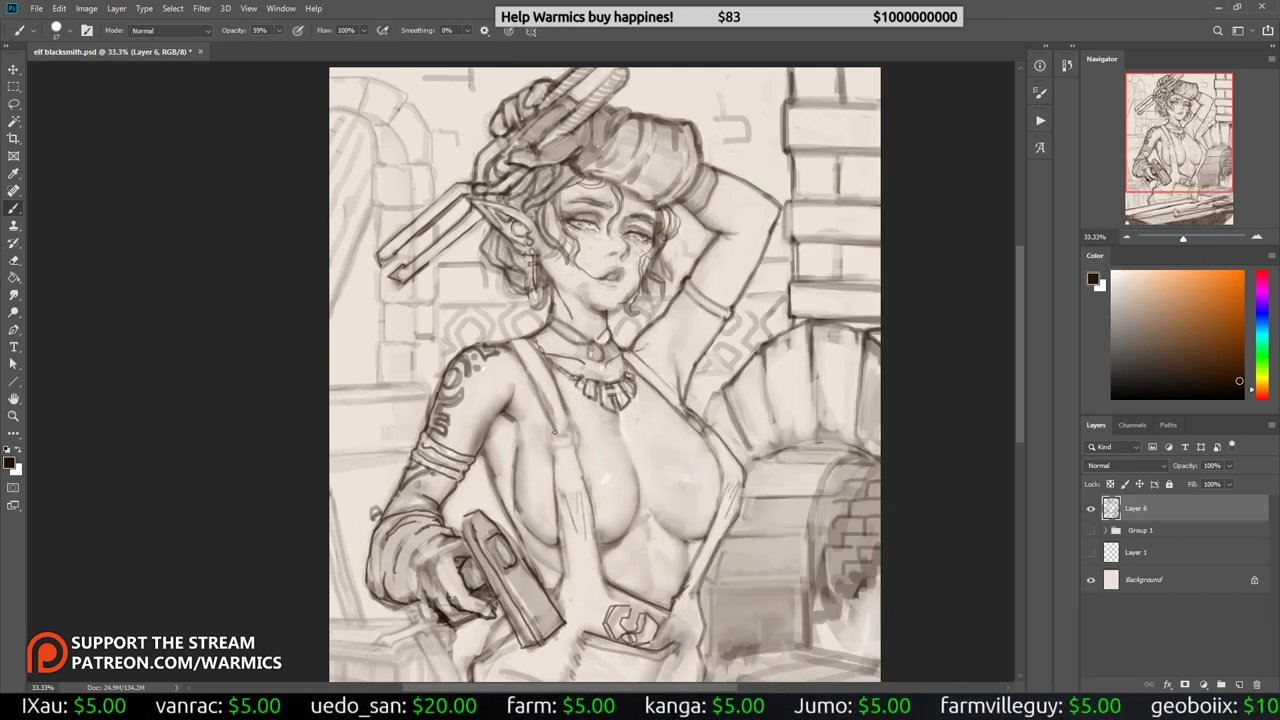
Step: Smudge and erase to lighten the strap lines below the buckle
{"action": "key", "text": "r"}
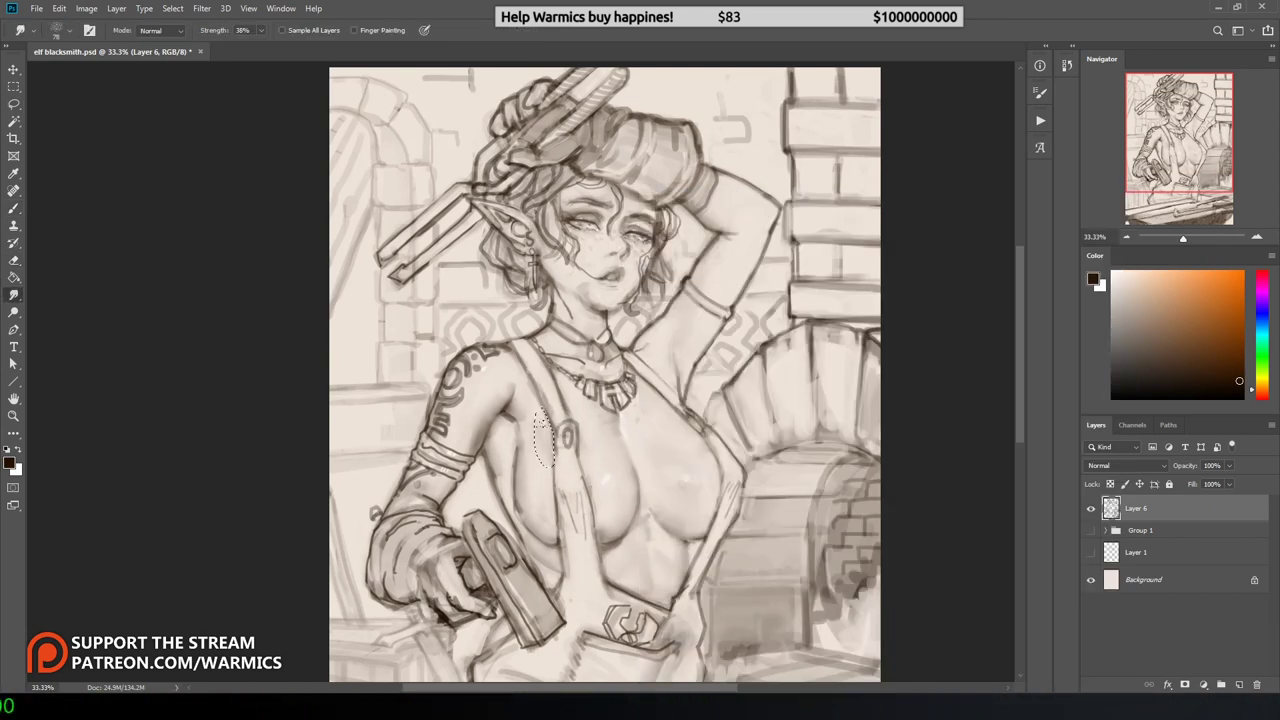
{"action": "key", "text": "h"}
{"action": "key", "text": "e"}
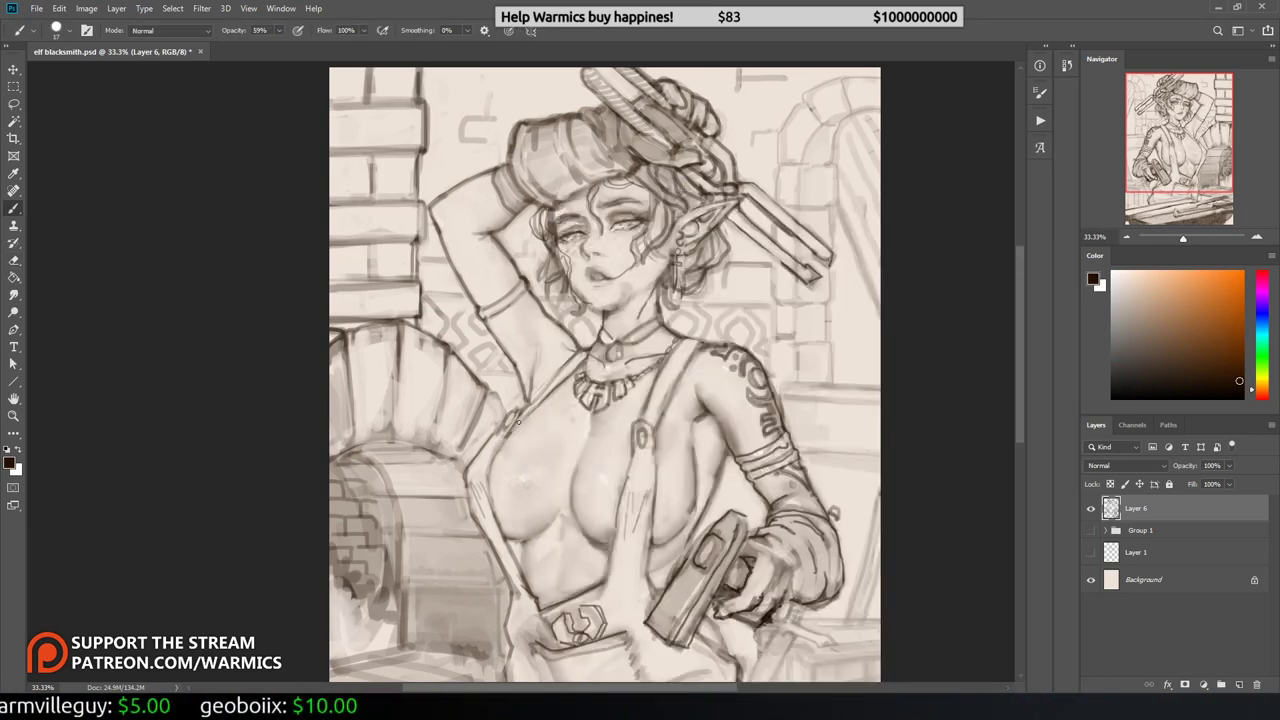
{"action": "key", "text": "r"}
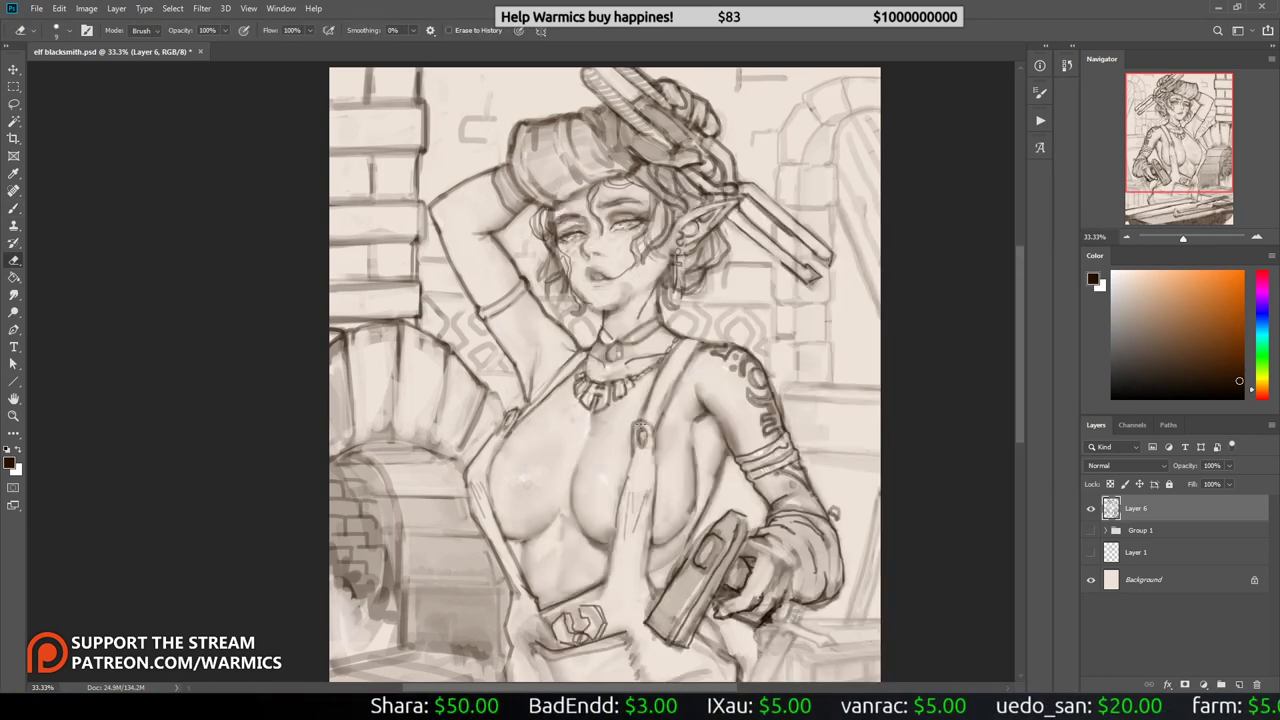
{"action": "key", "text": "h"}
{"action": "key", "text": "e"}
{"action": "scroll", "coordinate": [647, 443], "scroll_direction": "up", "scroll_amount": 2}
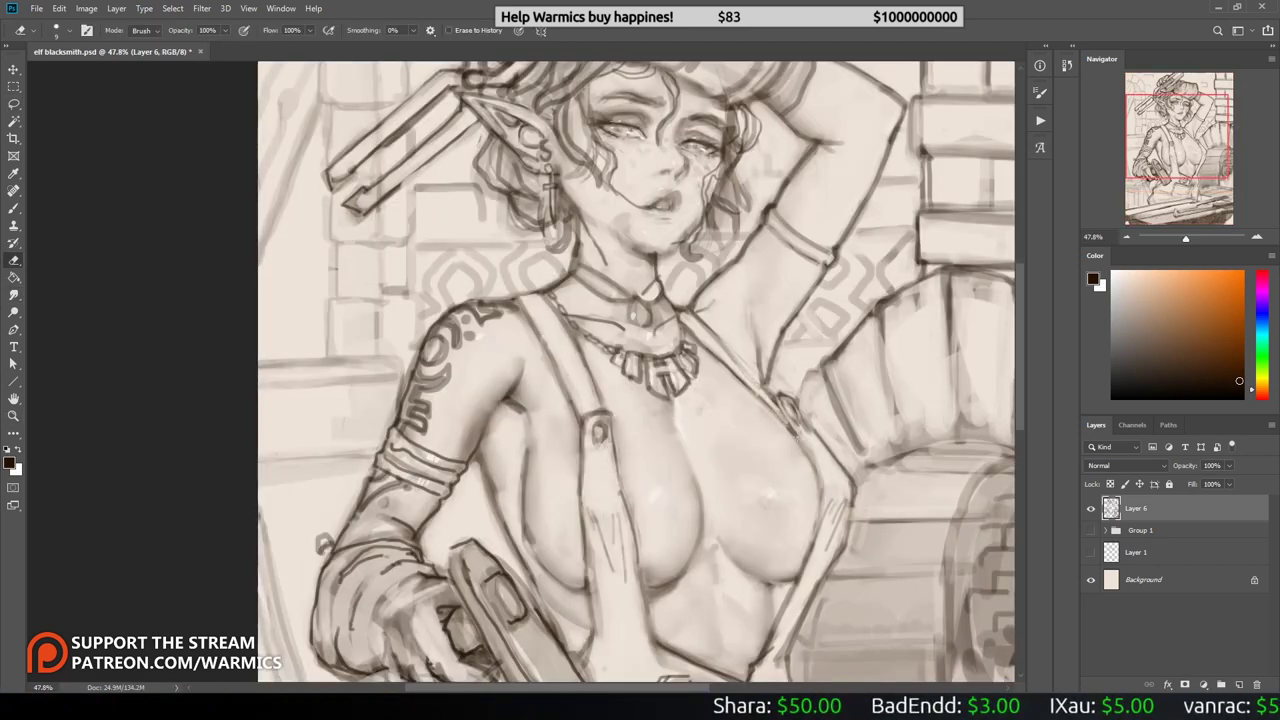
{"action": "key", "text": "b"}
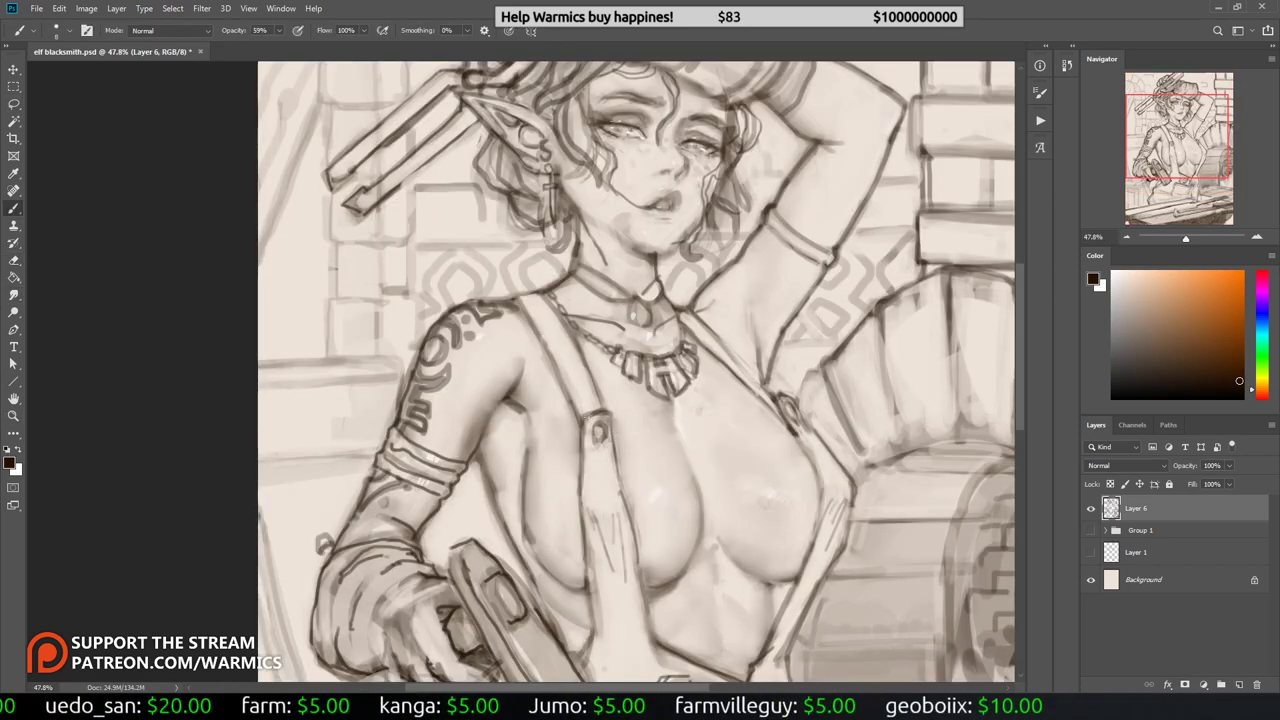
{"action": "key", "text": "e"}
{"action": "left_click_drag", "start_coordinate": [583, 436], "coordinate": [584, 556]}
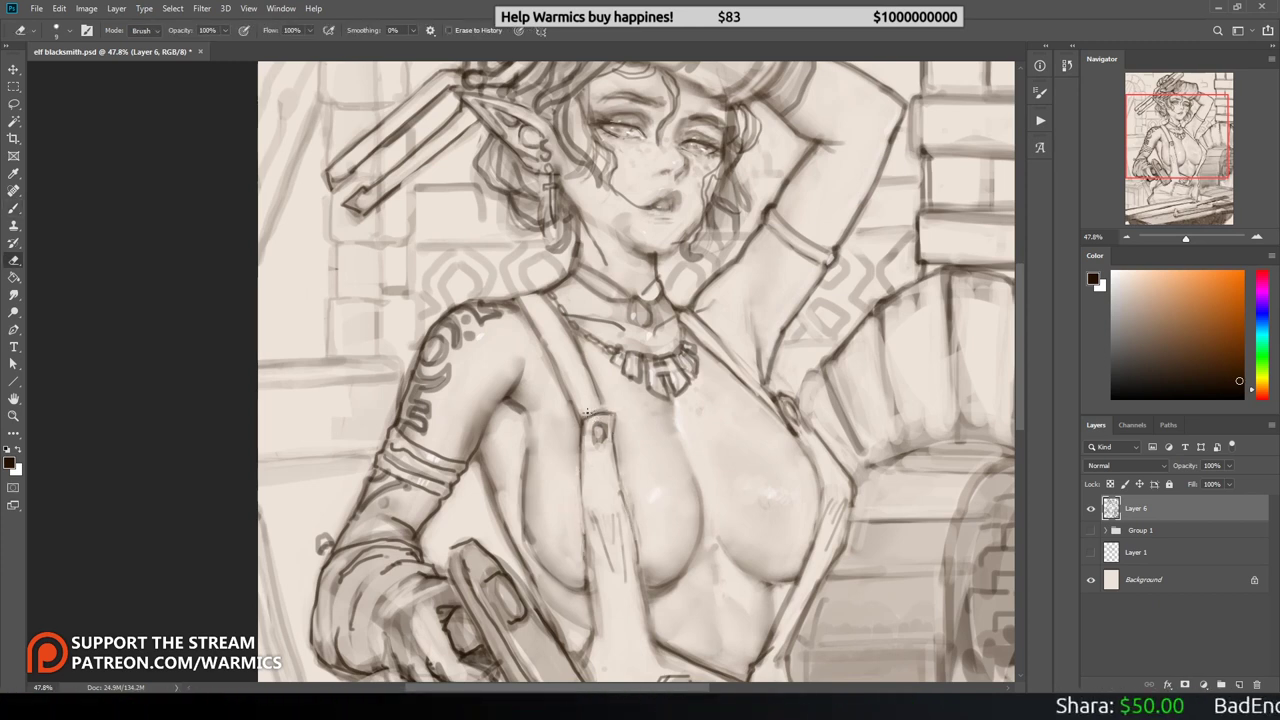
{"action": "key", "text": "b"}
{"action": "key", "text": "h"}
{"action": "scroll", "coordinate": [587, 411], "scroll_direction": "up", "scroll_amount": 2}
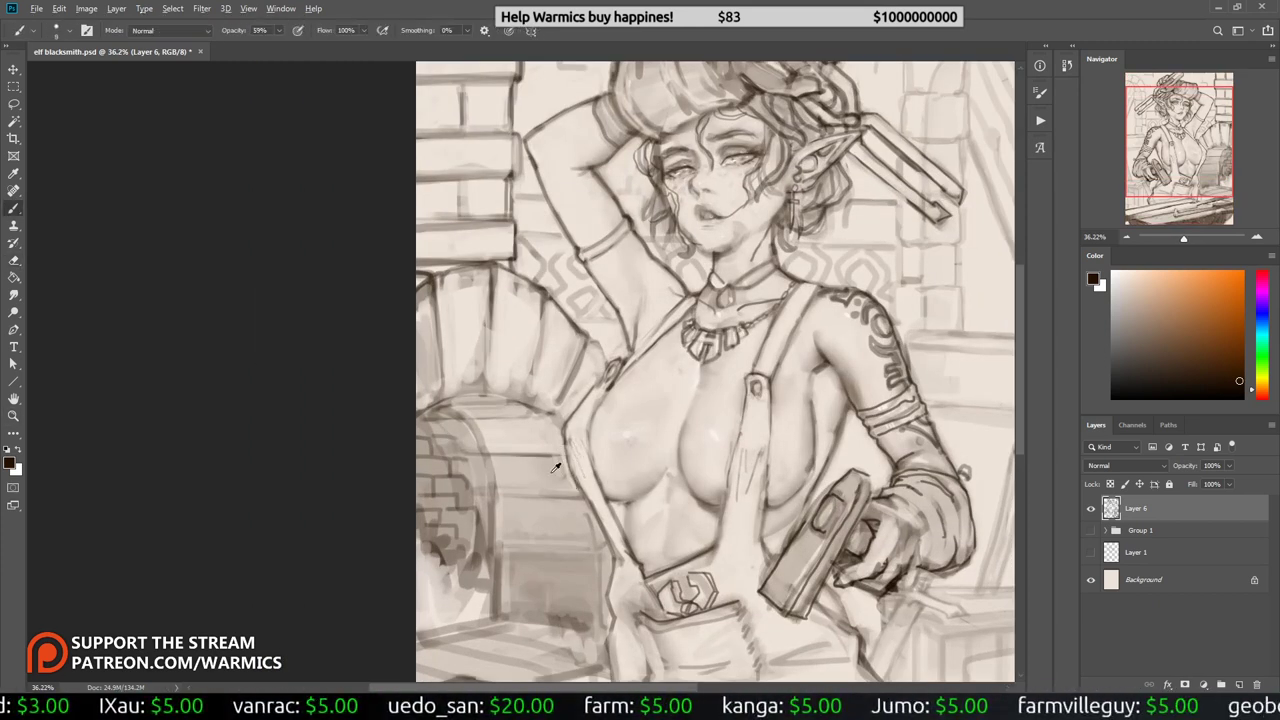
Step: Add Layer 7 above Layer 6 with Multiply blending
{"action": "left_click", "coordinate": [566, 470], "text": "alt"}
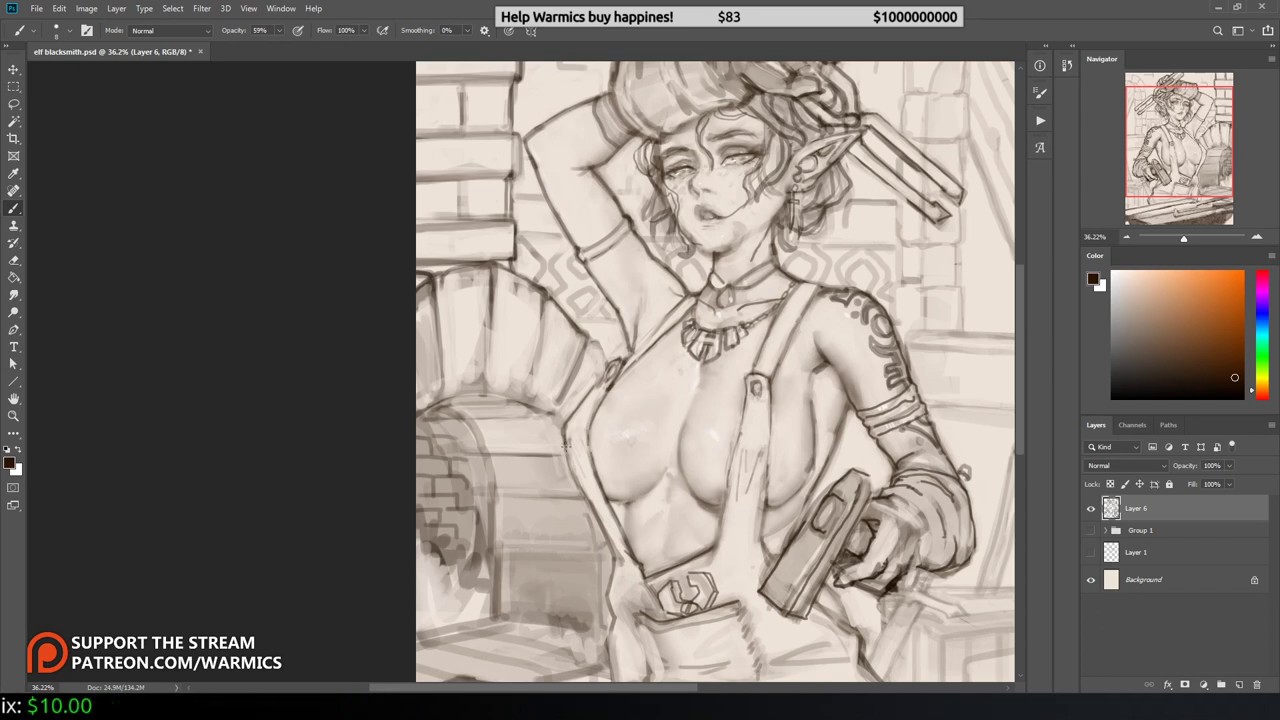
{"action": "key", "text": "ctrl+shift+alt+n"}
{"action": "left_click", "coordinate": [1127, 465]}
{"action": "left_click", "coordinate": [1120, 440]}
Step: Fill Layer 7 with the light warm tint
{"action": "scroll", "coordinate": [526, 402], "scroll_direction": "down", "scroll_amount": 3}
{"action": "key", "text": "x"}
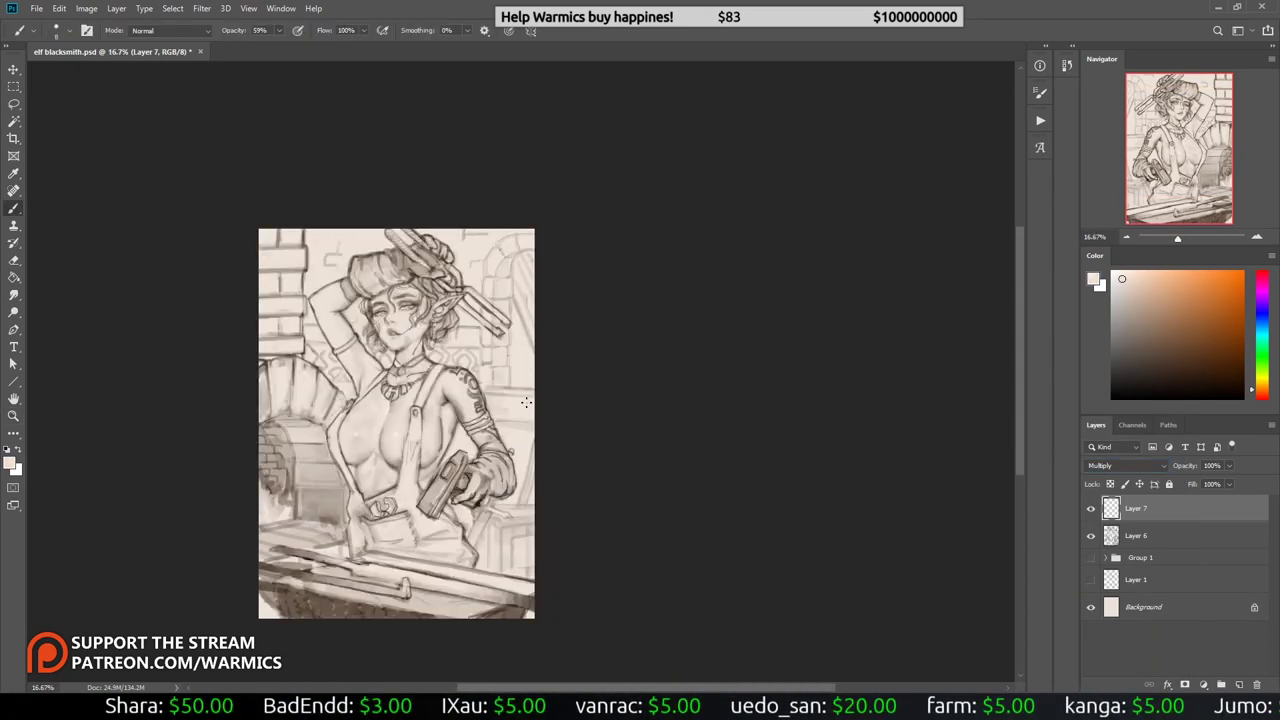
{"action": "scroll", "coordinate": [526, 402], "scroll_direction": "up", "scroll_amount": 1}
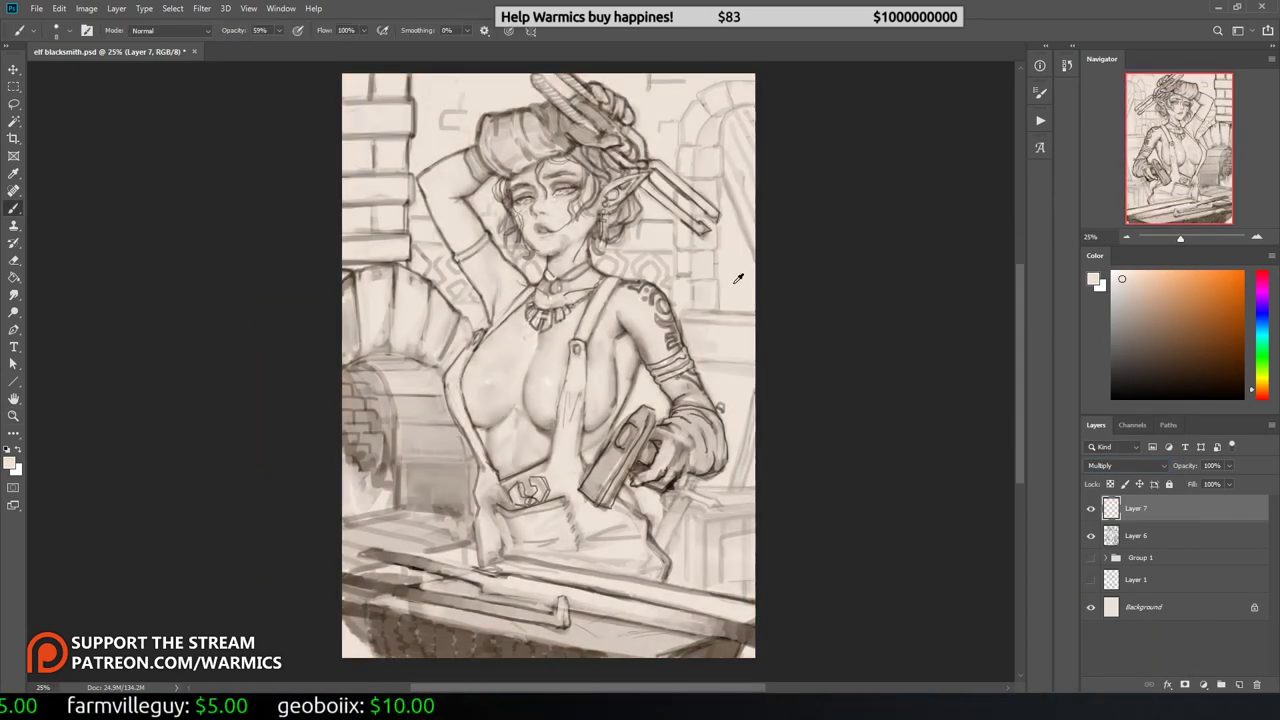
{"action": "key", "text": "alt+BackSpace"}
Step: Add Layer 8 and paint and bucket-fill skin tone under and across the chest
{"action": "key", "text": "ctrl+shift+alt+n"}
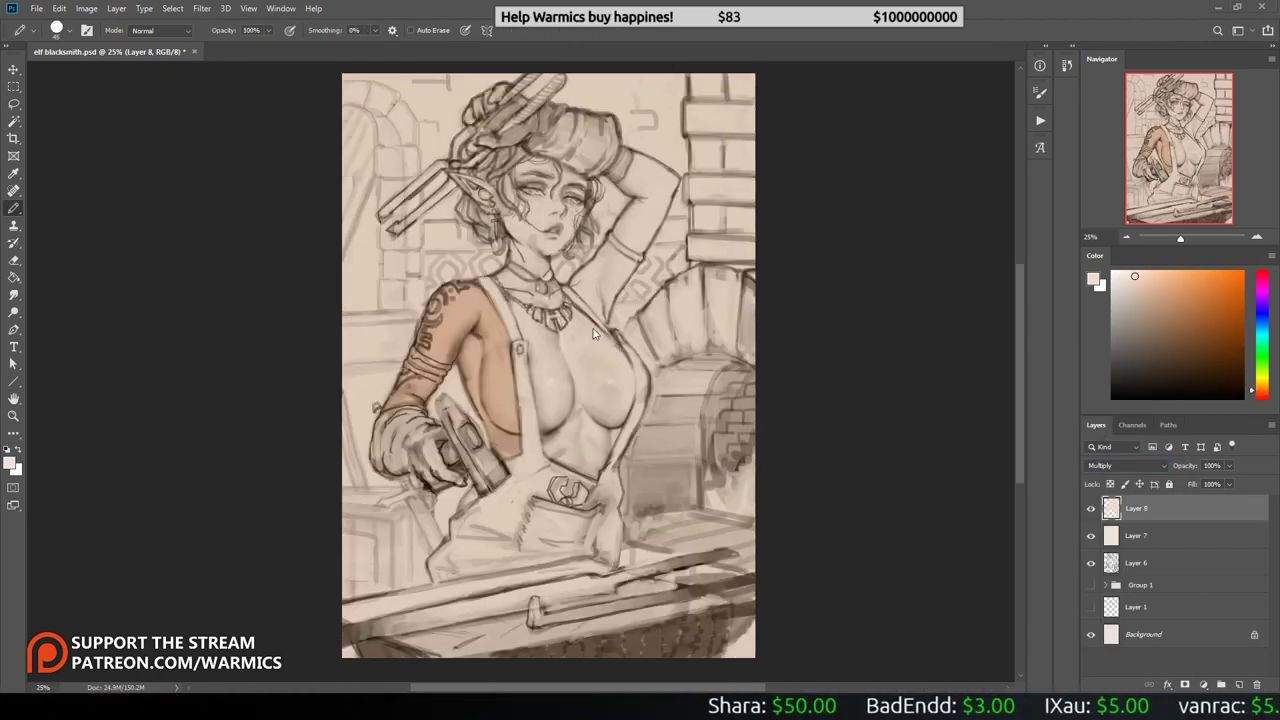
{"action": "left_click_drag", "start_coordinate": [545, 450], "coordinate": [540, 385]}
{"action": "mouse_move", "coordinate": [565, 465]}
{"action": "left_mouse_down"}
{"action": "mouse_move", "coordinate": [626, 408]}
{"action": "mouse_move", "coordinate": [610, 345]}
{"action": "mouse_move", "coordinate": [558, 288]}
{"action": "mouse_move", "coordinate": [515, 310]}
{"action": "mouse_move", "coordinate": [540, 384]}
{"action": "left_mouse_up"}
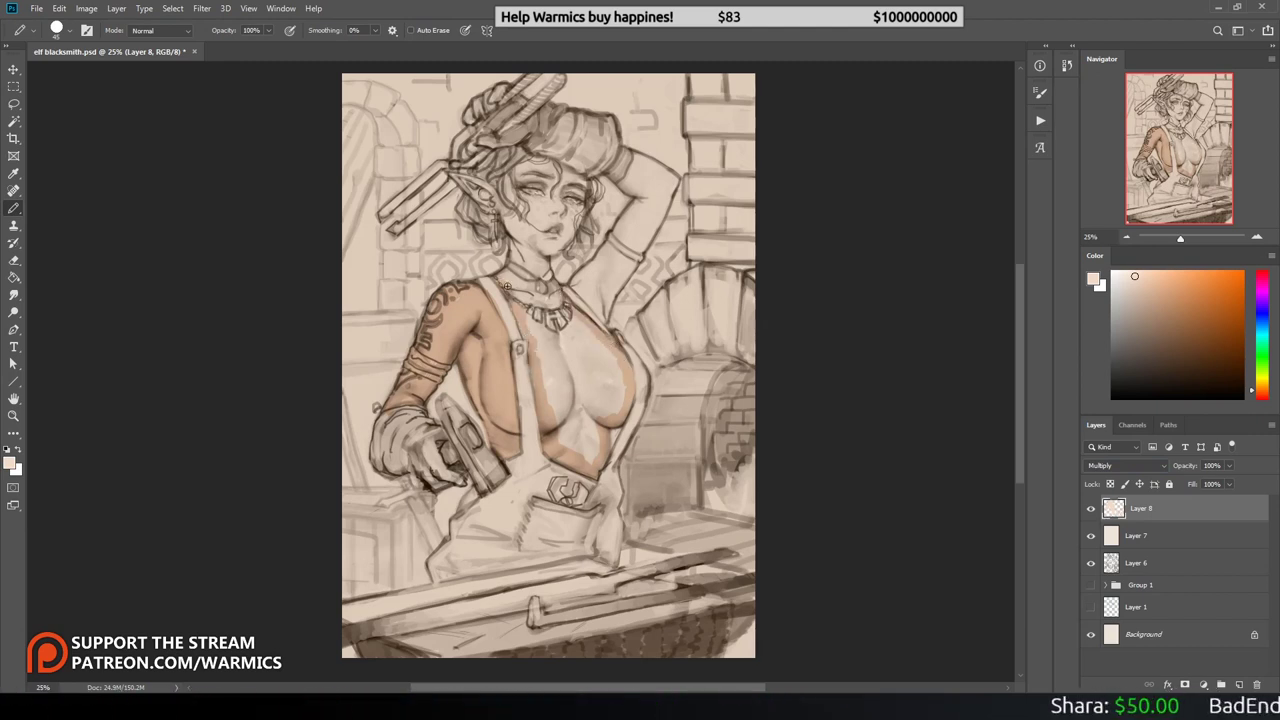
{"action": "key", "text": "g"}
{"action": "left_click", "coordinate": [565, 400]}
Step: Colour the neck, face, raised arm and armpit with orange skin tone
{"action": "key", "text": "b"}
{"action": "left_click_drag", "start_coordinate": [510, 276], "coordinate": [518, 238]}
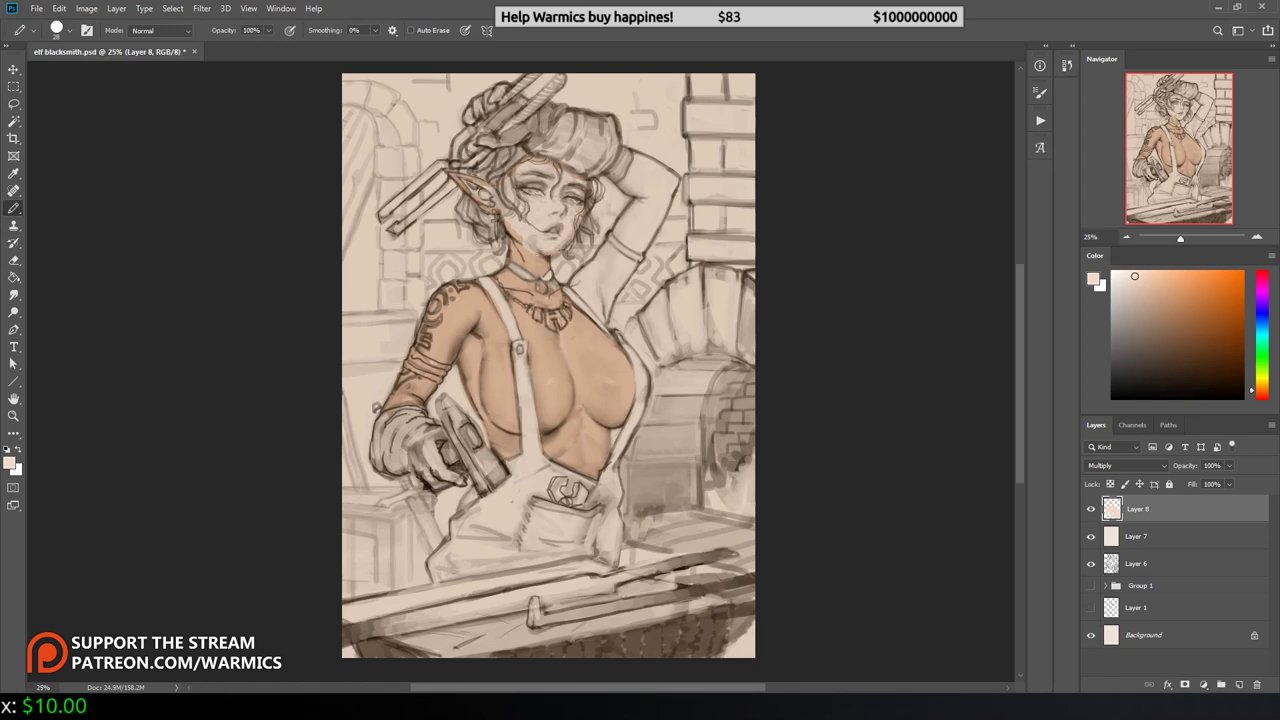
{"action": "key", "text": "g"}
{"action": "left_click", "coordinate": [530, 215]}
{"action": "key", "text": "b"}
{"action": "mouse_move", "coordinate": [630, 165]}
{"action": "left_mouse_down"}
{"action": "mouse_move", "coordinate": [670, 180]}
{"action": "mouse_move", "coordinate": [640, 250]}
{"action": "left_mouse_up"}
{"action": "left_click_drag", "start_coordinate": [630, 200], "coordinate": [628, 246]}
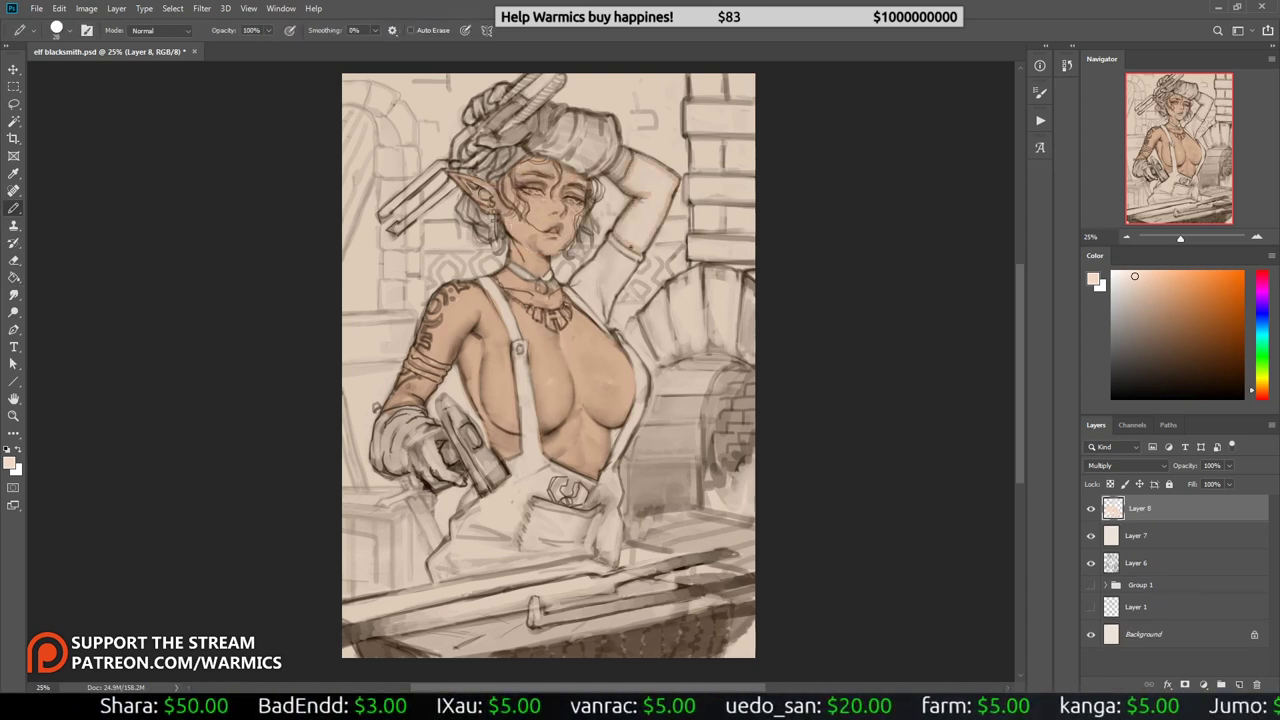
{"action": "mouse_move", "coordinate": [668, 170]}
{"action": "left_mouse_down"}
{"action": "mouse_move", "coordinate": [580, 290]}
{"action": "mouse_move", "coordinate": [585, 318]}
{"action": "left_mouse_up"}
Step: Outline the apron below the hammer in brown
{"action": "key", "text": "g"}
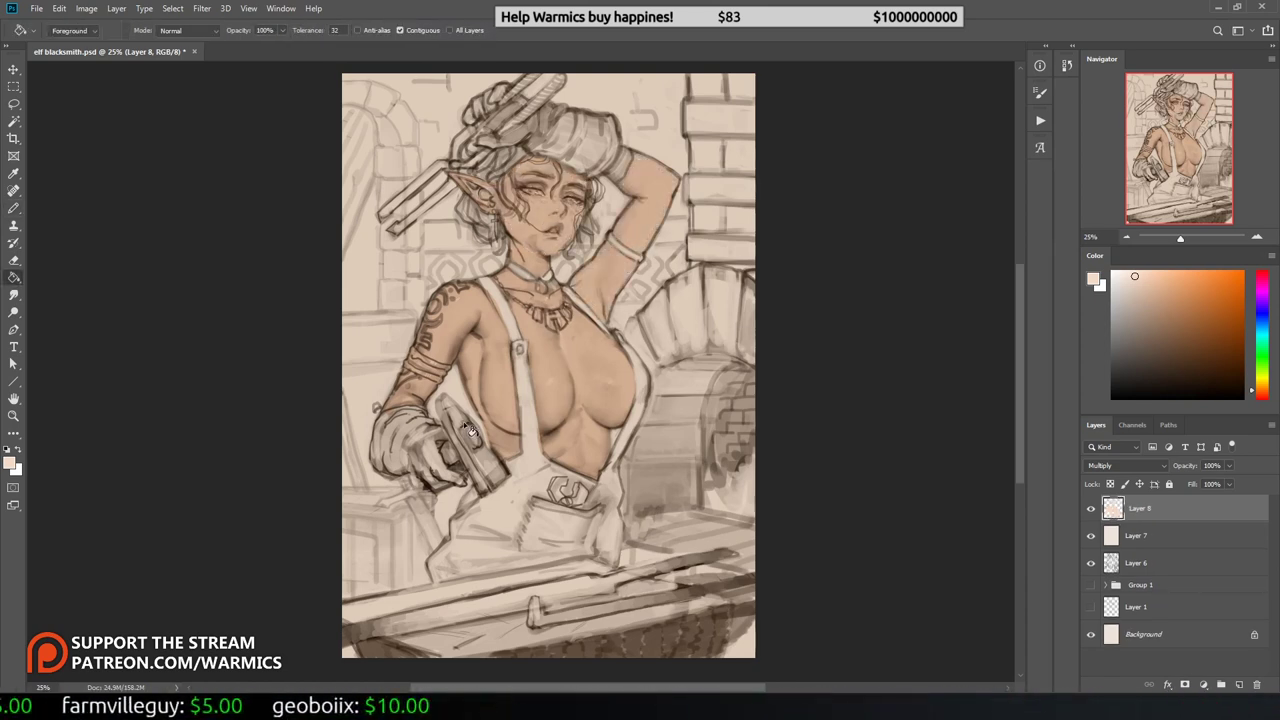
{"action": "key", "text": "b"}
{"action": "left_click_drag", "start_coordinate": [500, 494], "coordinate": [458, 518]}
{"action": "mouse_move", "coordinate": [518, 462]}
{"action": "left_mouse_down"}
{"action": "mouse_move", "coordinate": [466, 502]}
{"action": "mouse_move", "coordinate": [470, 524]}
{"action": "mouse_move", "coordinate": [436, 578]}
{"action": "mouse_move", "coordinate": [478, 490]}
{"action": "mouse_move", "coordinate": [548, 458]}
{"action": "mouse_move", "coordinate": [620, 510]}
{"action": "mouse_move", "coordinate": [585, 566]}
{"action": "mouse_move", "coordinate": [440, 580]}
{"action": "left_mouse_up"}
Step: Fill the apron brown and paint the dark brown strap up the torso and left shoulder
{"action": "key", "text": "g"}
{"action": "left_click", "coordinate": [530, 520]}
{"action": "key", "text": "b"}
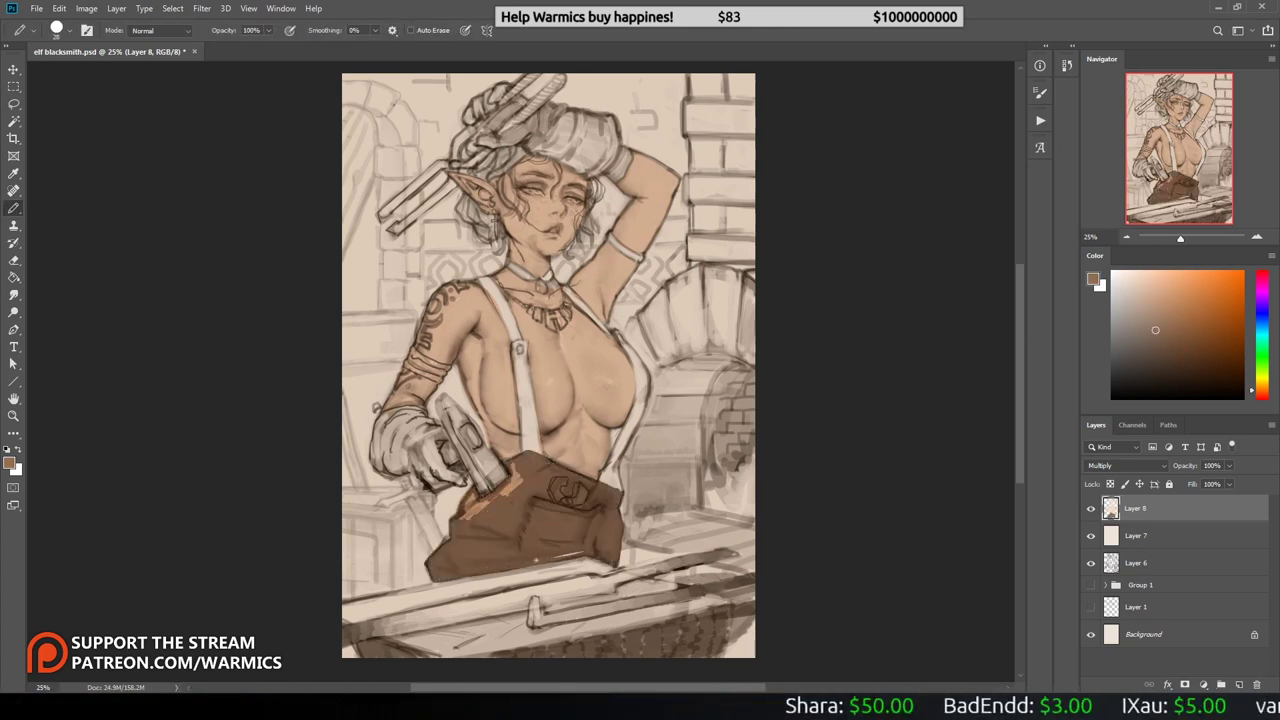
{"action": "left_click_drag", "start_coordinate": [518, 478], "coordinate": [470, 515]}
{"action": "left_click_drag", "start_coordinate": [526, 452], "coordinate": [520, 345]}
{"action": "left_click_drag", "start_coordinate": [480, 278], "coordinate": [518, 338]}
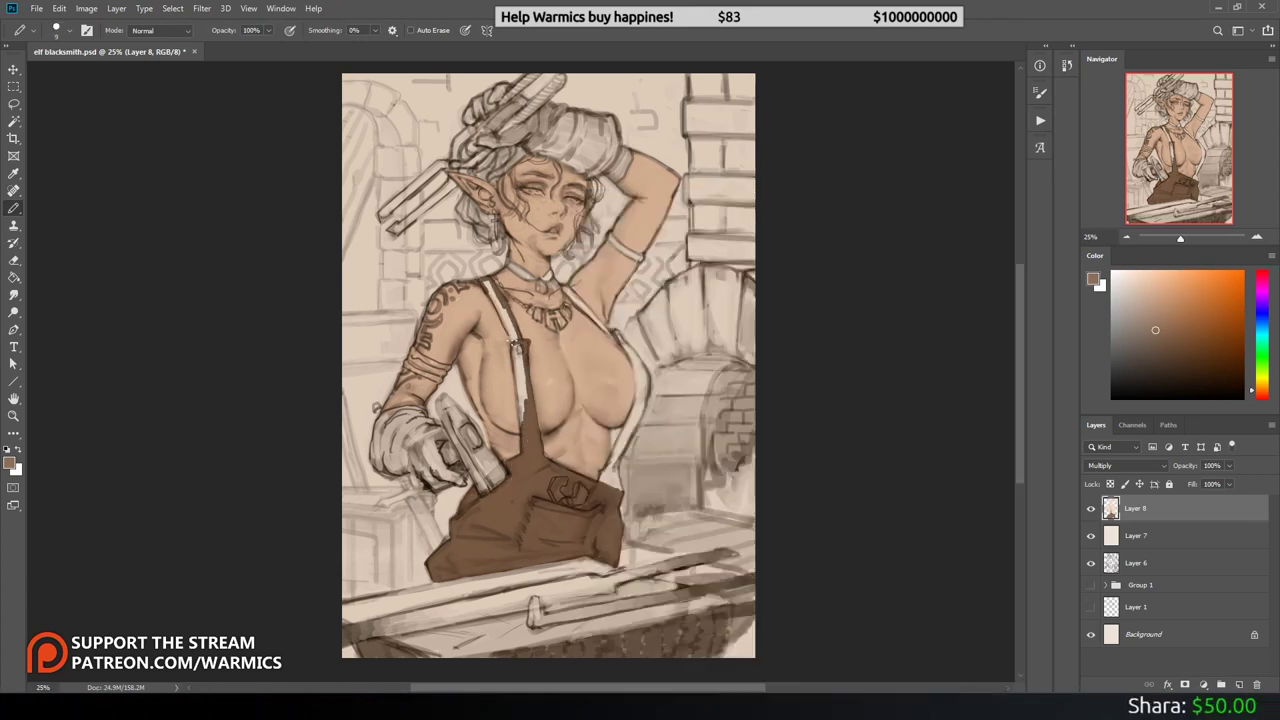
{"action": "left_click_drag", "start_coordinate": [519, 418], "coordinate": [492, 300]}
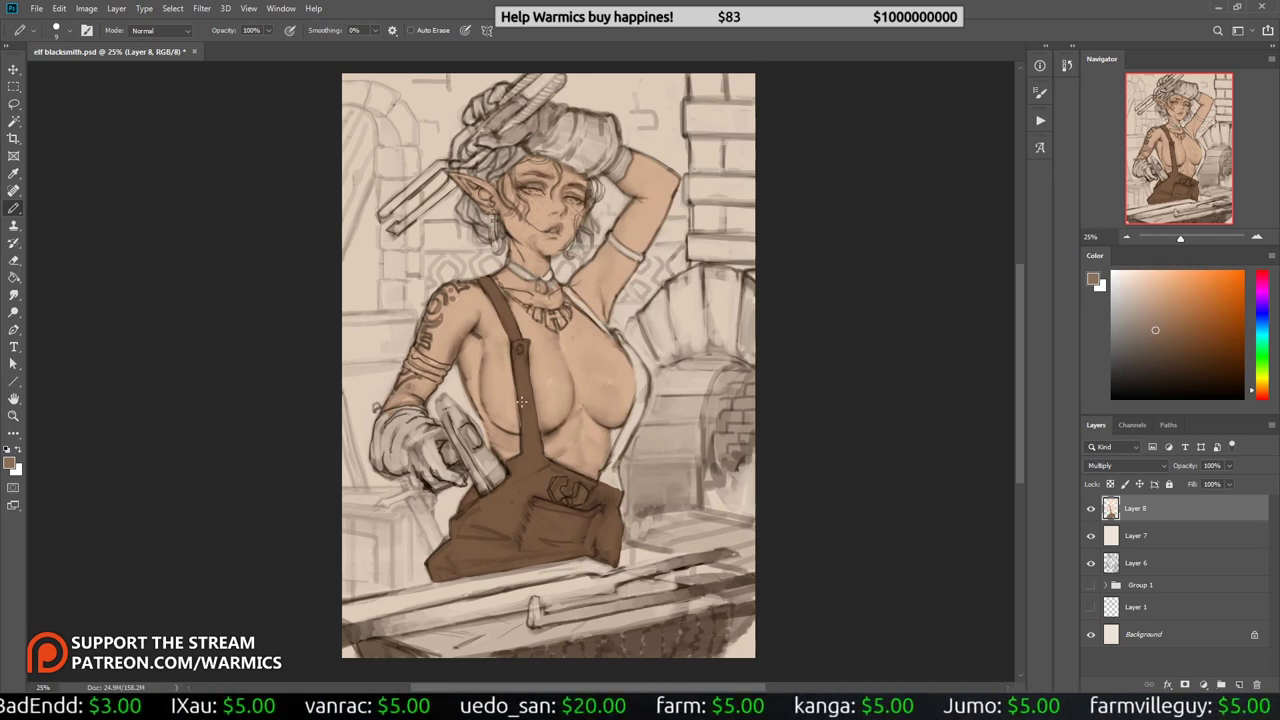
Step: Outline the right-shoulder strap down the torso and fill it dark brown
{"action": "mouse_move", "coordinate": [576, 294]}
{"action": "left_mouse_down"}
{"action": "mouse_move", "coordinate": [612, 334]}
{"action": "mouse_move", "coordinate": [600, 480]}
{"action": "left_mouse_up"}
{"action": "left_click_drag", "start_coordinate": [648, 346], "coordinate": [614, 490]}
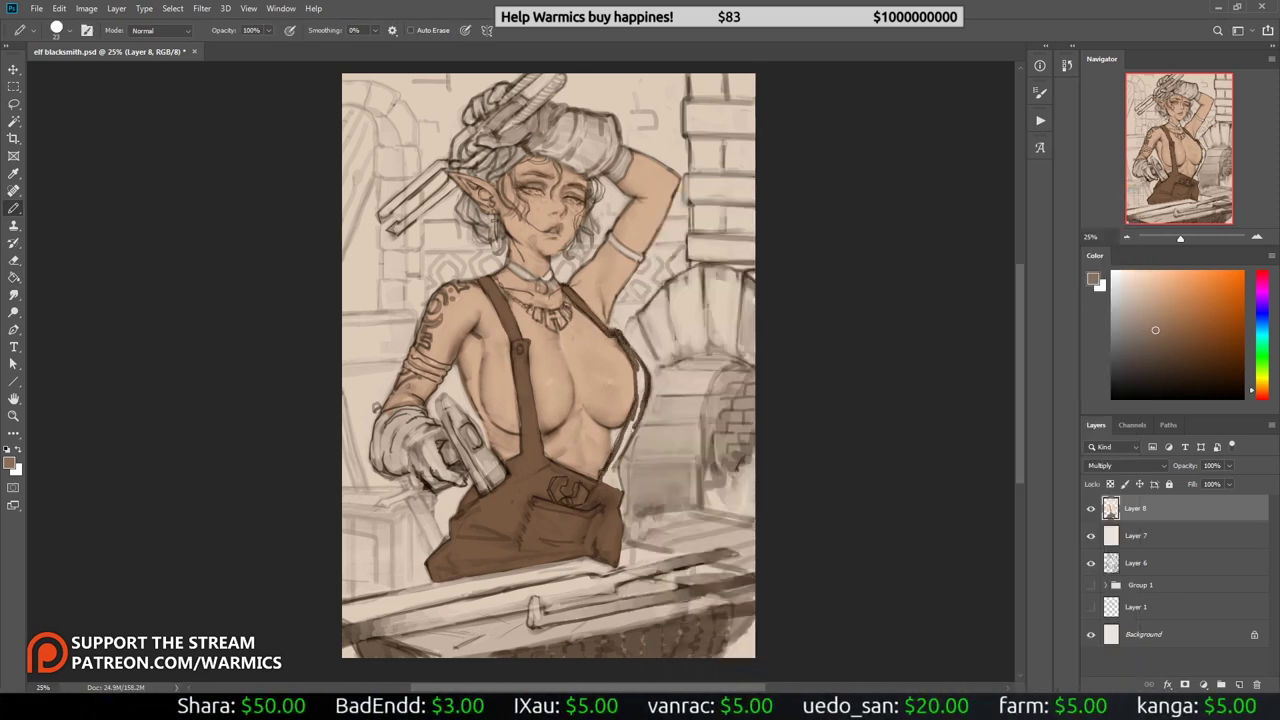
{"action": "key", "text": "g"}
{"action": "left_click", "coordinate": [633, 365]}
{"action": "key", "text": "b"}
Step: Outline the glove with dark lines and fill it dark brown
{"action": "key", "text": "h"}
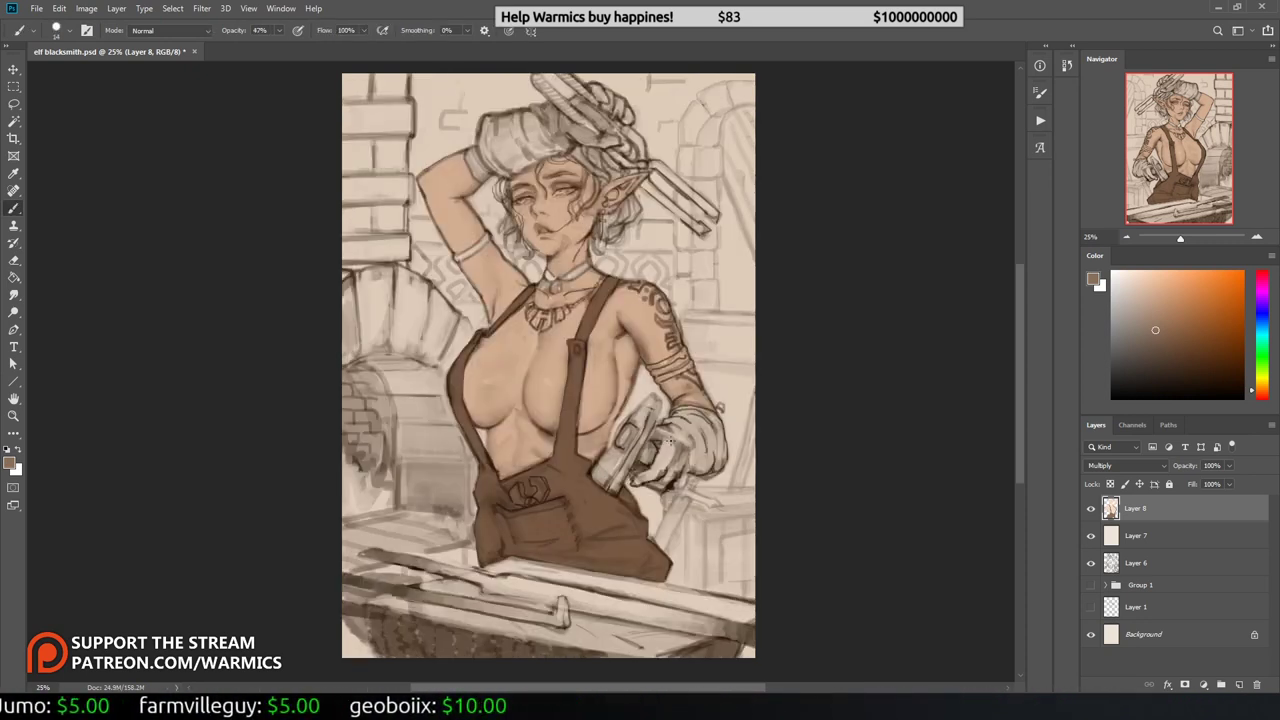
{"action": "left_click_drag", "start_coordinate": [672, 406], "coordinate": [724, 458]}
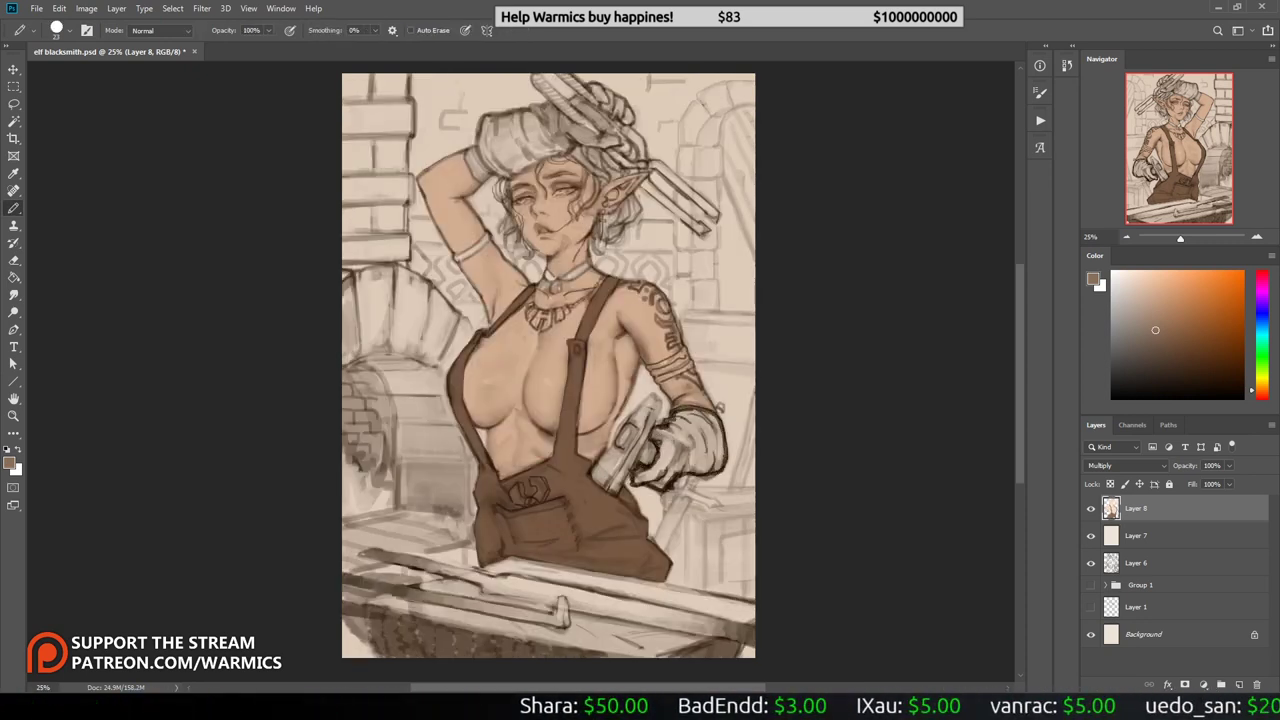
{"action": "key", "text": "g"}
{"action": "left_click", "coordinate": [690, 450]}
{"action": "key", "text": "b"}
Step: Outline the headband and fill both its parts dark brown
{"action": "mouse_move", "coordinate": [480, 116]}
{"action": "left_mouse_down"}
{"action": "mouse_move", "coordinate": [506, 178]}
{"action": "mouse_move", "coordinate": [594, 146]}
{"action": "mouse_move", "coordinate": [490, 110]}
{"action": "left_mouse_up"}
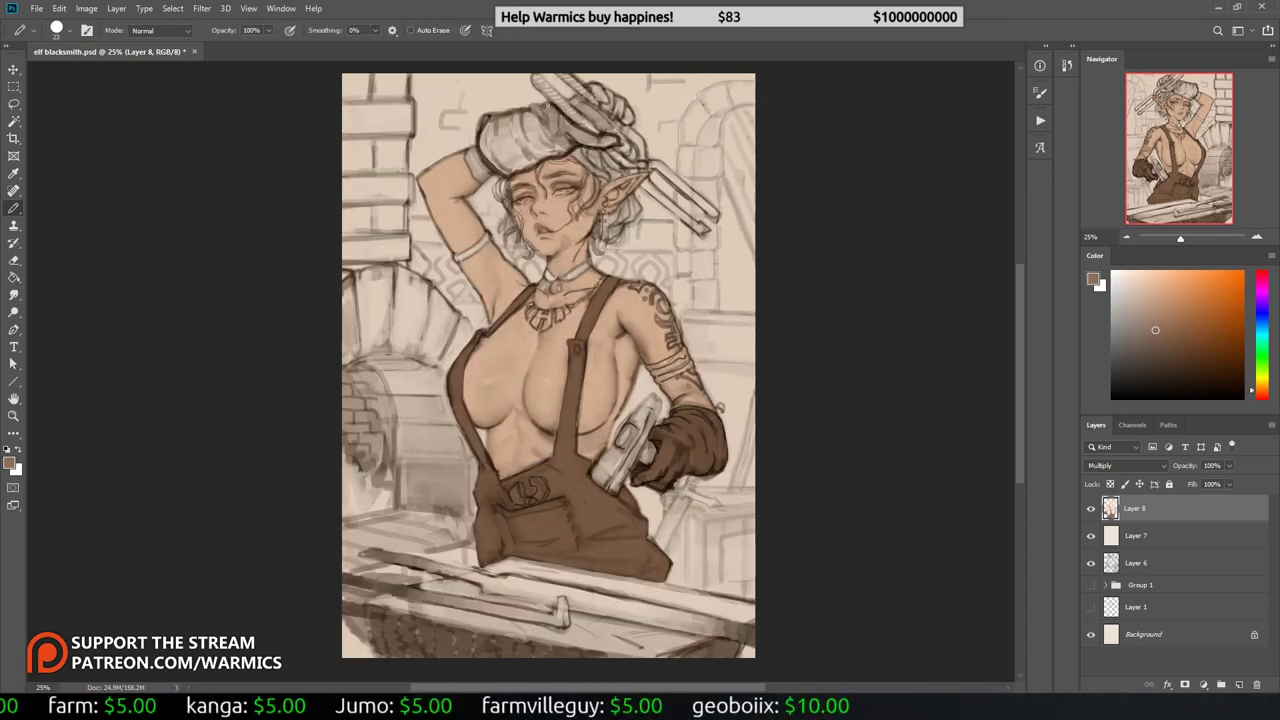
{"action": "key", "text": "g"}
{"action": "left_click", "coordinate": [540, 140]}
{"action": "key", "text": "b"}
{"action": "left_click_drag", "start_coordinate": [576, 132], "coordinate": [604, 100]}
{"action": "key", "text": "g"}
{"action": "left_click", "coordinate": [603, 97]}
{"action": "key", "text": "h"}
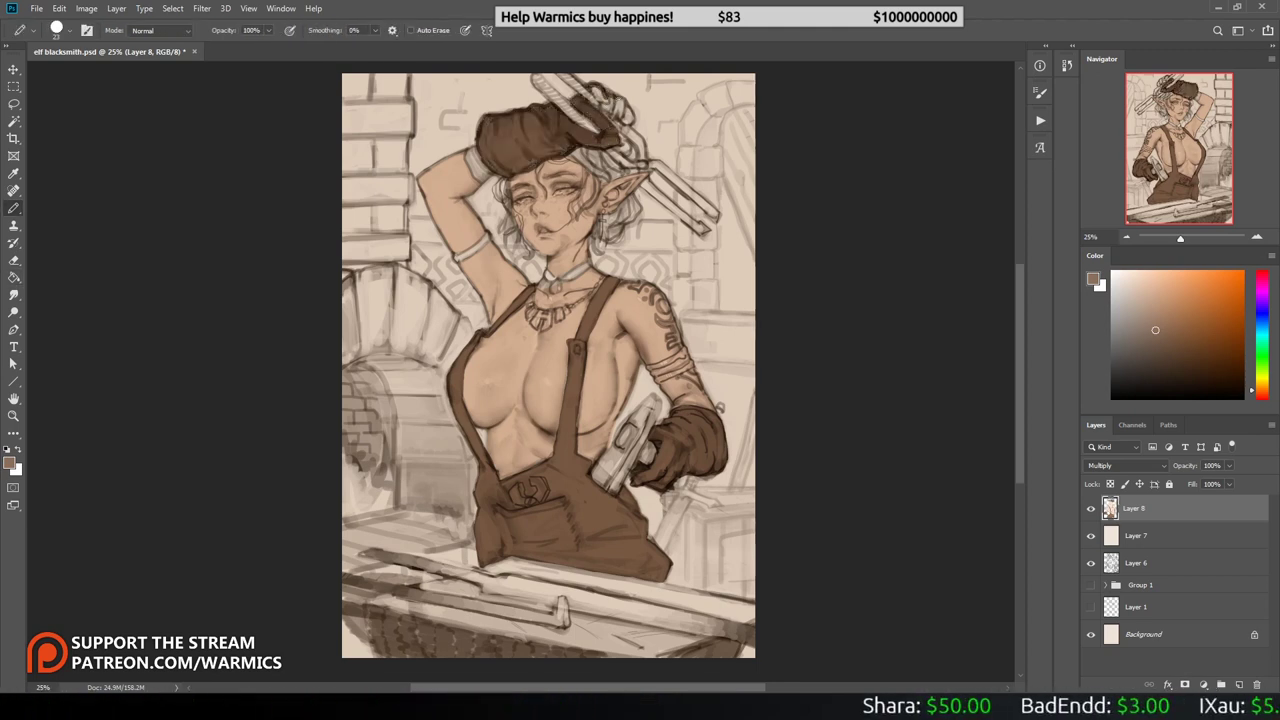
{"action": "key", "text": "h"}
{"action": "key", "text": "b"}
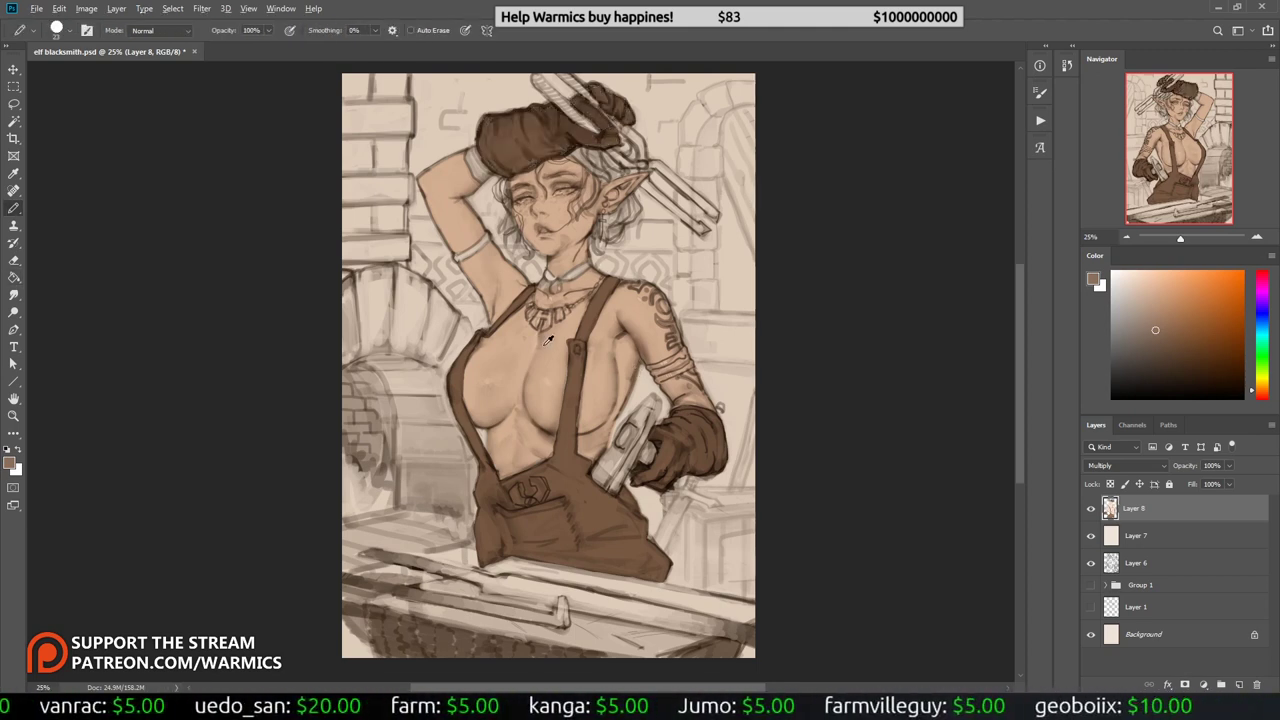
Step: Set Layer 8 to Multiply blending and sample peach and light pink colours
{"action": "left_click", "coordinate": [520, 356], "text": "alt"}
{"action": "left_click", "coordinate": [1127, 465]}
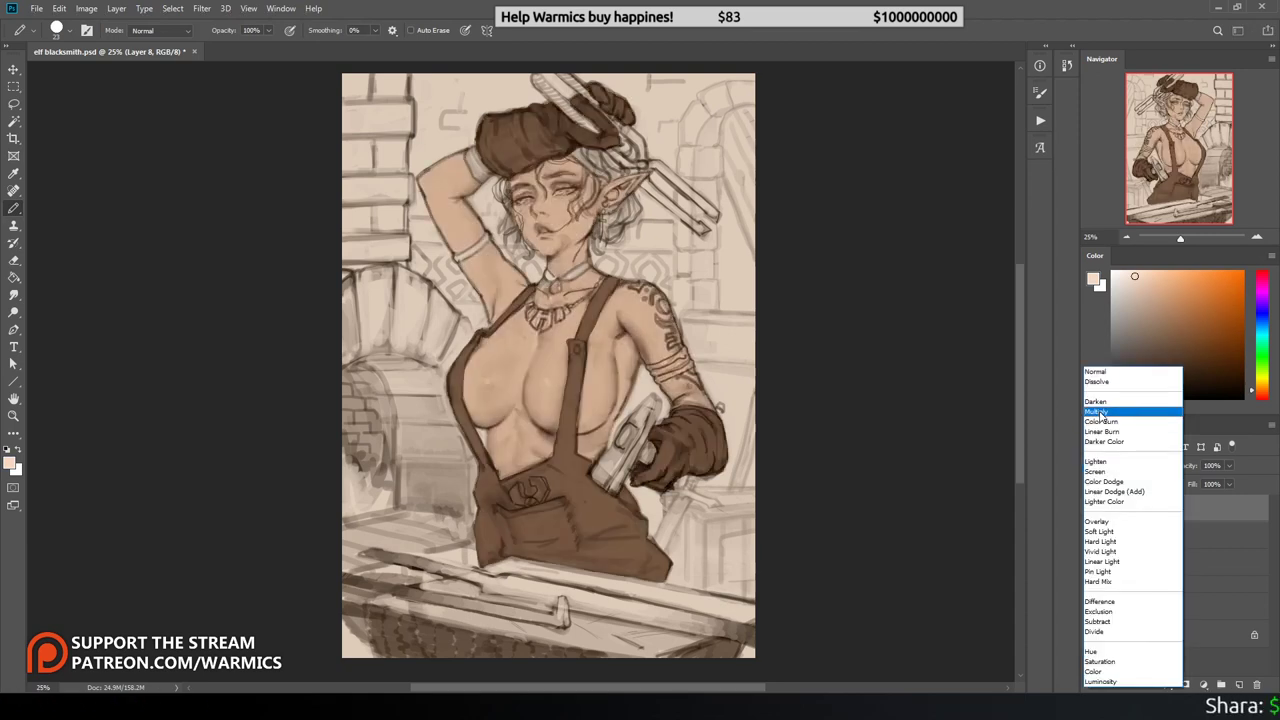
{"action": "left_click", "coordinate": [1100, 412]}
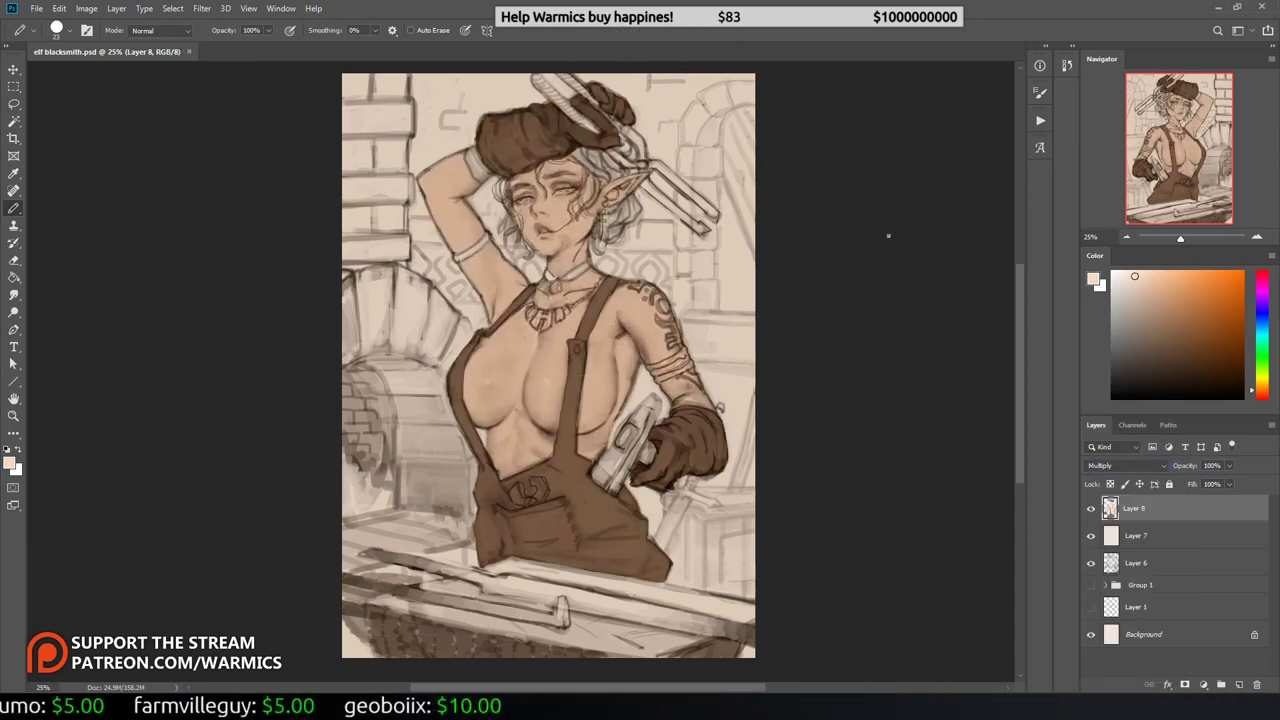
{"action": "key", "text": "h"}
{"action": "left_click", "coordinate": [716, 292], "text": "alt"}
{"action": "key", "text": "h"}
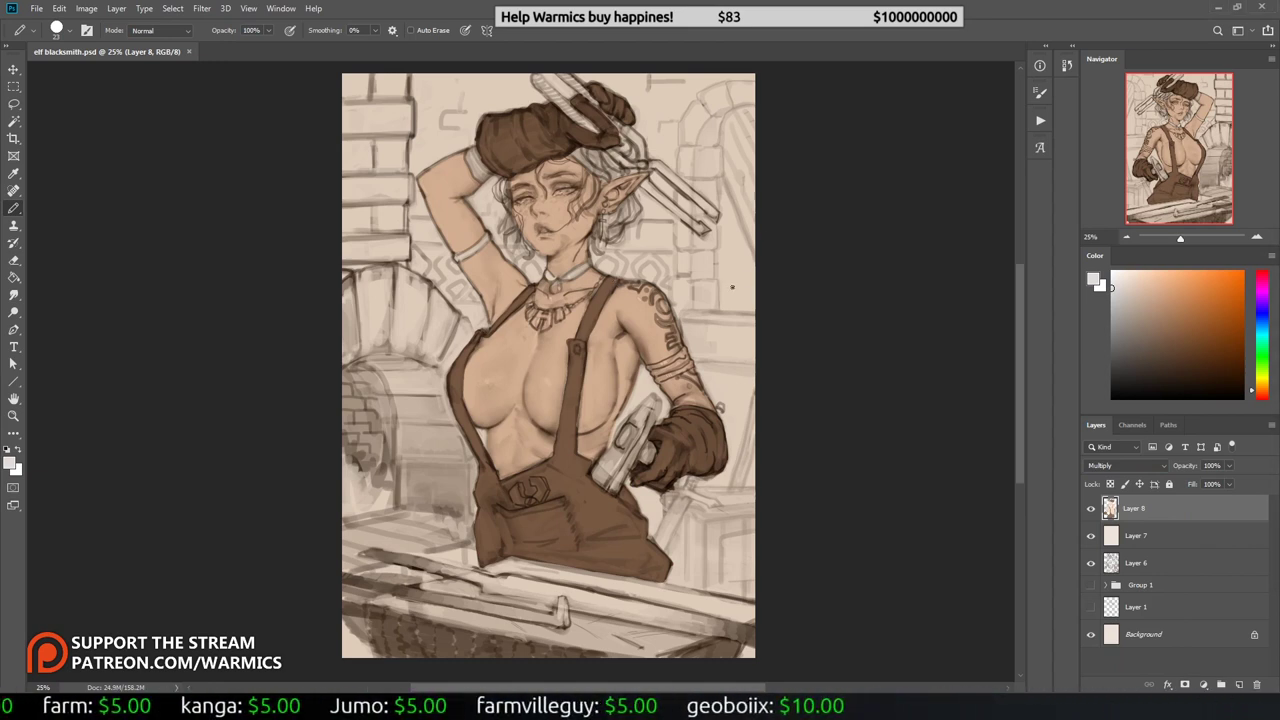
Step: Choose light blue for the eyes and sample orange-brown for the hair
{"action": "left_click", "coordinate": [1262, 324]}
{"action": "left_click", "coordinate": [1140, 272]}
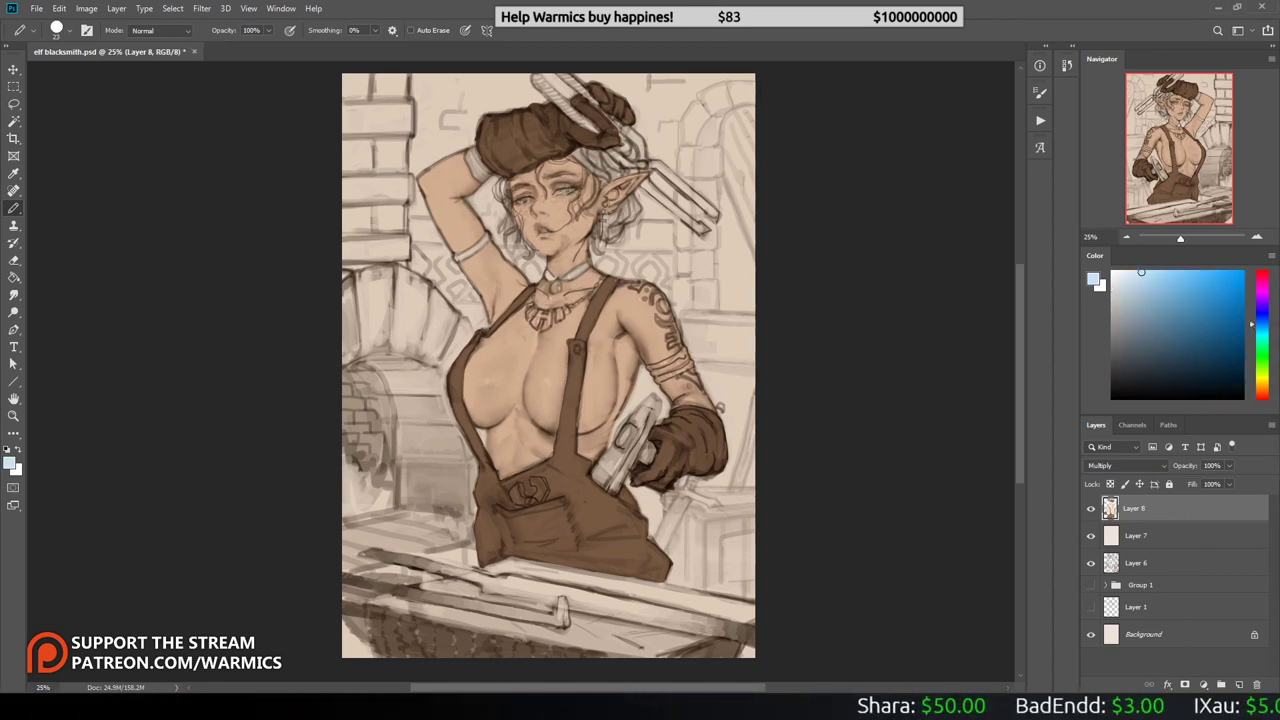
{"action": "key", "text": "h"}
{"action": "left_click", "coordinate": [538, 227], "text": "alt"}
{"action": "key", "text": "h"}
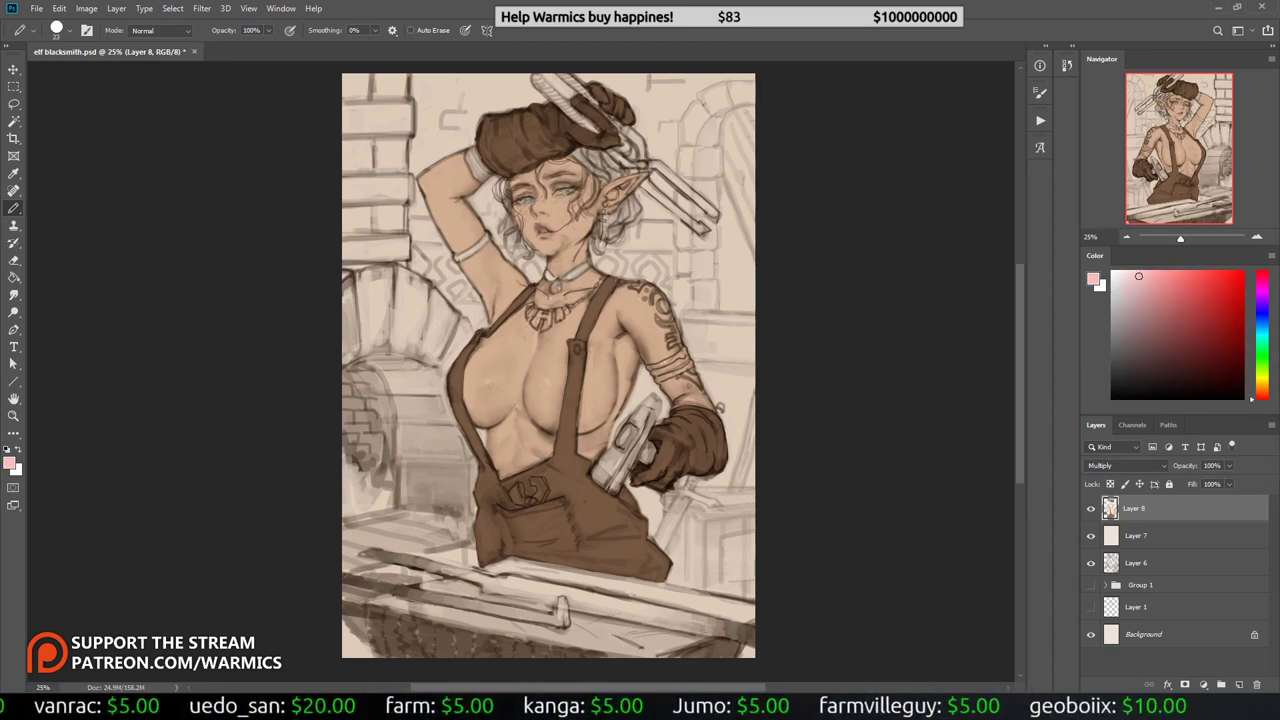
{"action": "key", "text": "h"}
{"action": "left_click", "coordinate": [597, 195], "text": "alt"}
{"action": "key", "text": "h"}
Step: Paint auburn into the hair and hat edge, and darken the upper arm
{"action": "left_click_drag", "start_coordinate": [496, 182], "coordinate": [524, 246]}
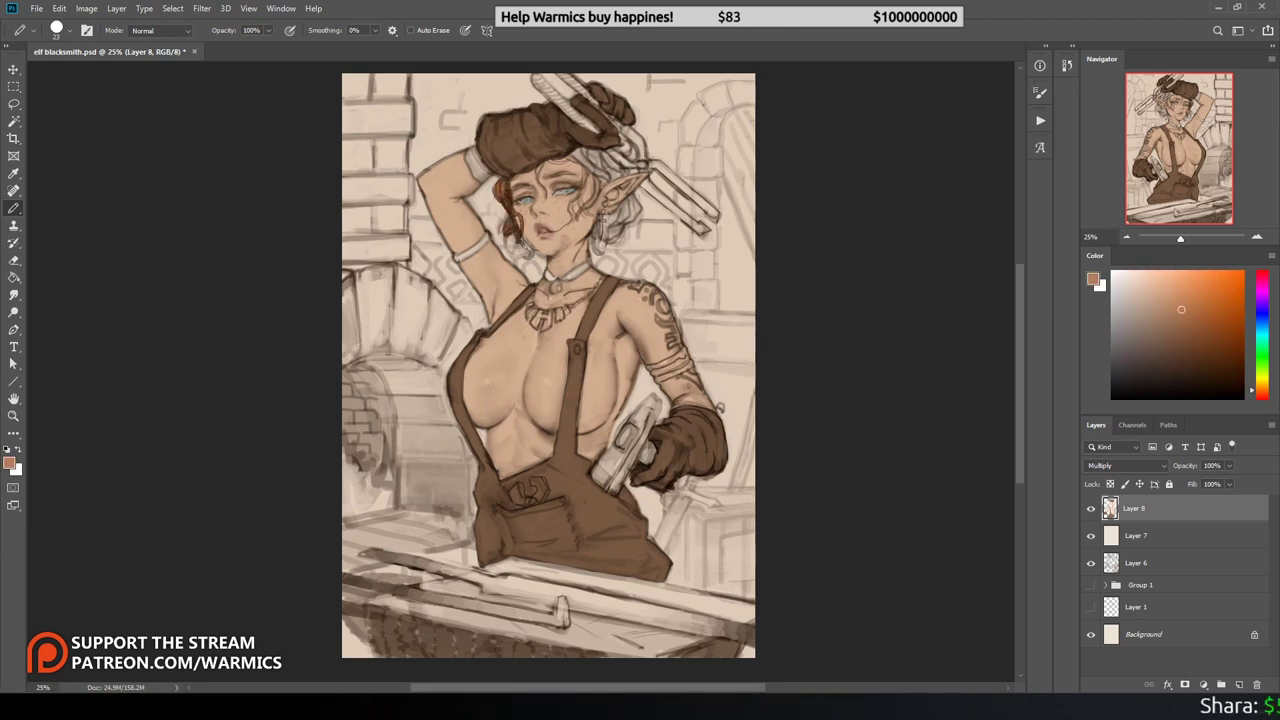
{"action": "mouse_move", "coordinate": [546, 190]}
{"action": "left_mouse_down"}
{"action": "mouse_move", "coordinate": [594, 158]}
{"action": "mouse_move", "coordinate": [628, 170]}
{"action": "left_mouse_up"}
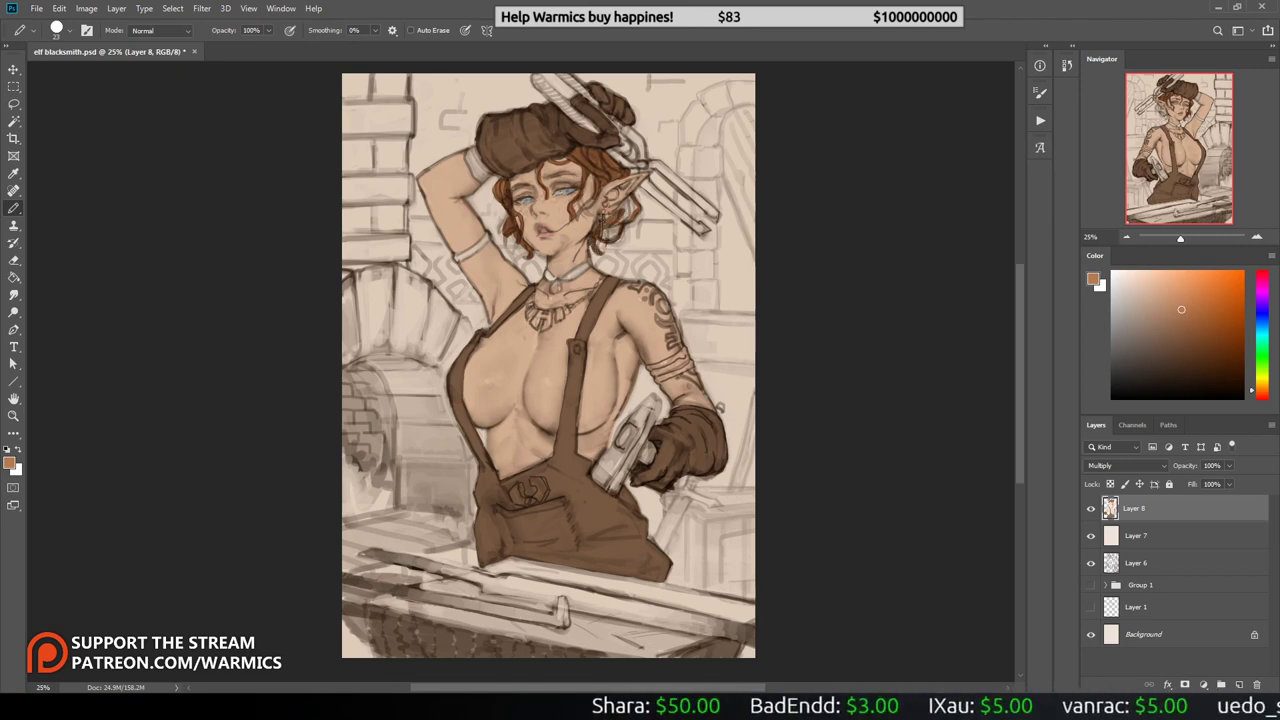
{"action": "key", "text": "h"}
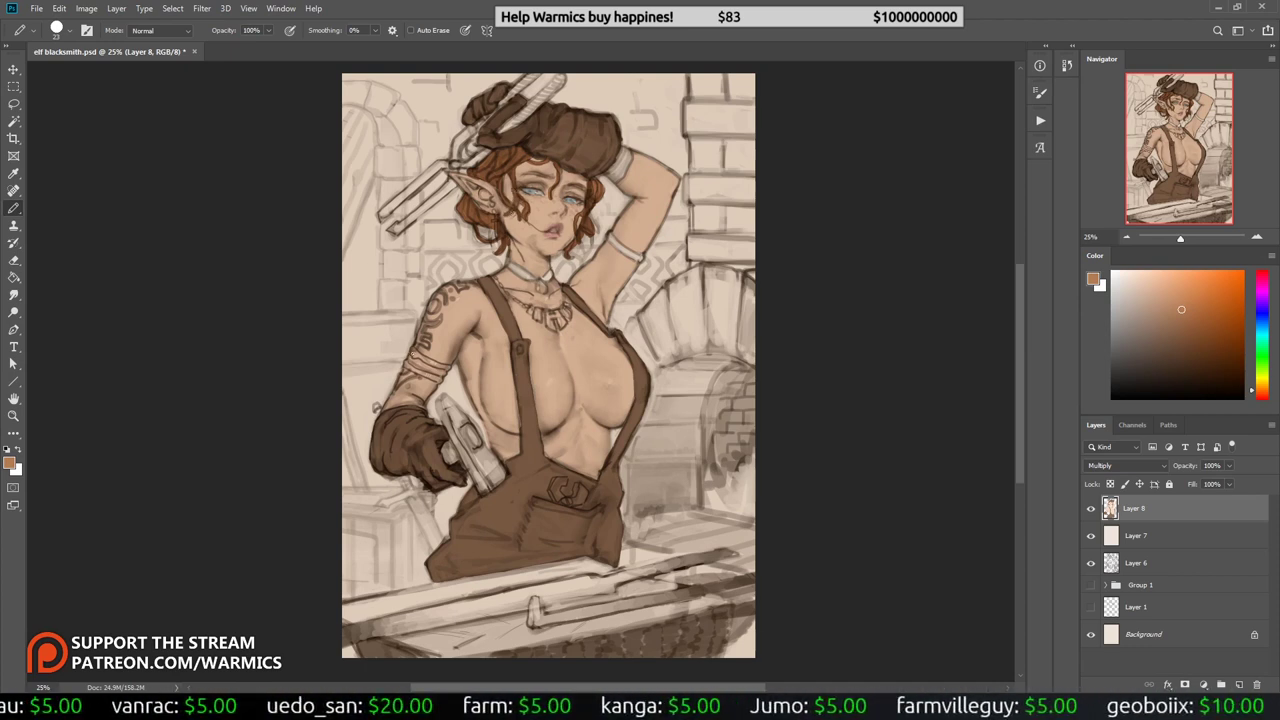
{"action": "left_click_drag", "start_coordinate": [413, 355], "coordinate": [440, 364]}
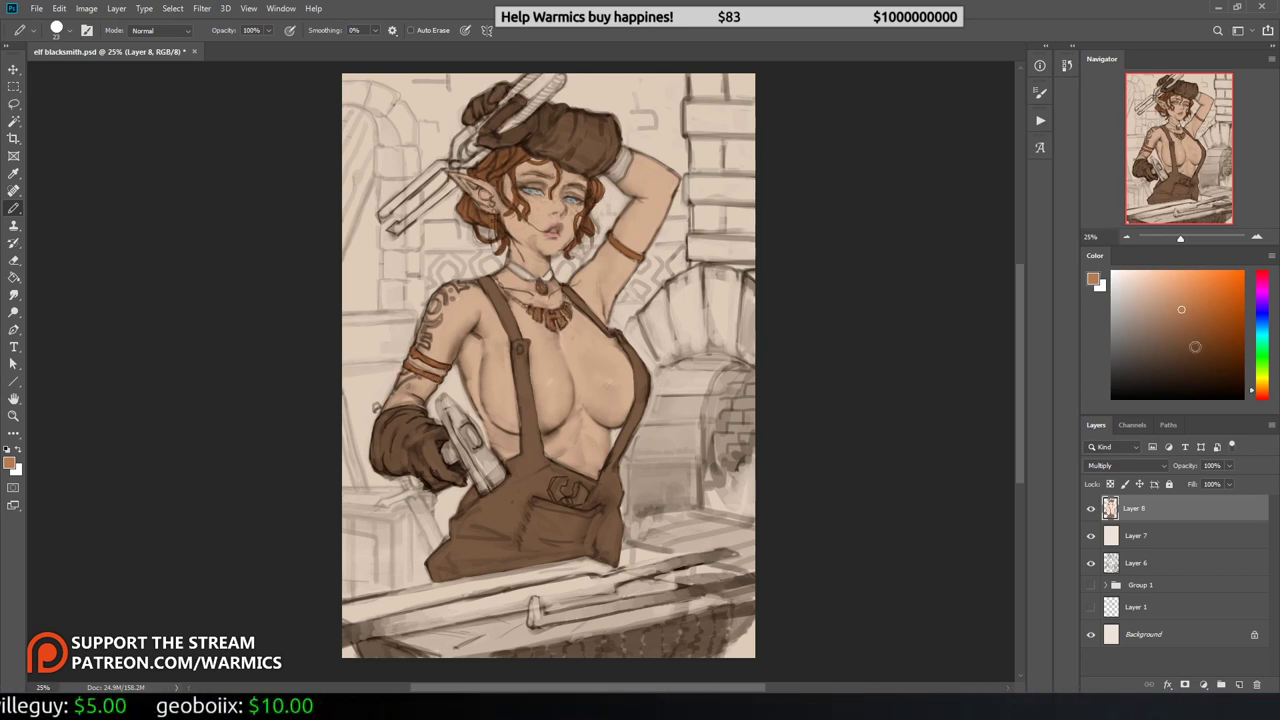
Step: Add skin-tan strokes near the neck and necklace and touch up the shoulder tattoo
{"action": "left_click", "coordinate": [520, 272], "text": "alt"}
{"action": "left_click_drag", "start_coordinate": [508, 265], "coordinate": [552, 284]}
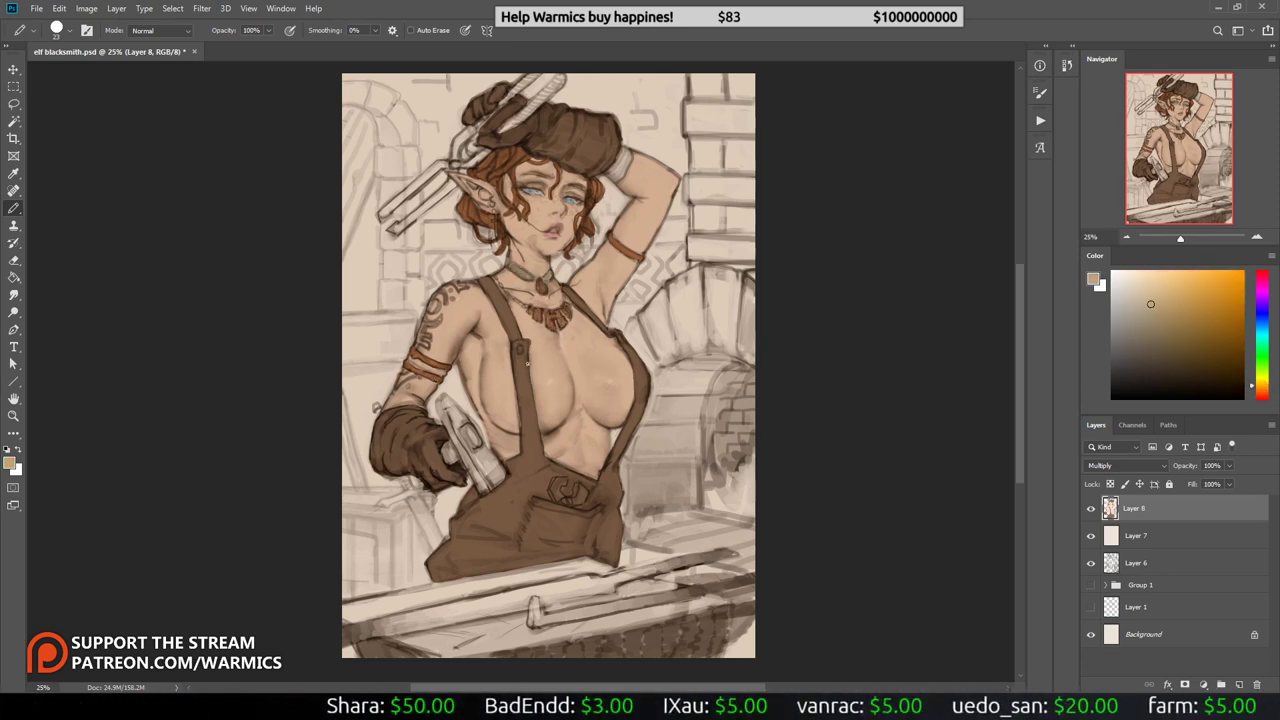
{"action": "key", "text": "h"}
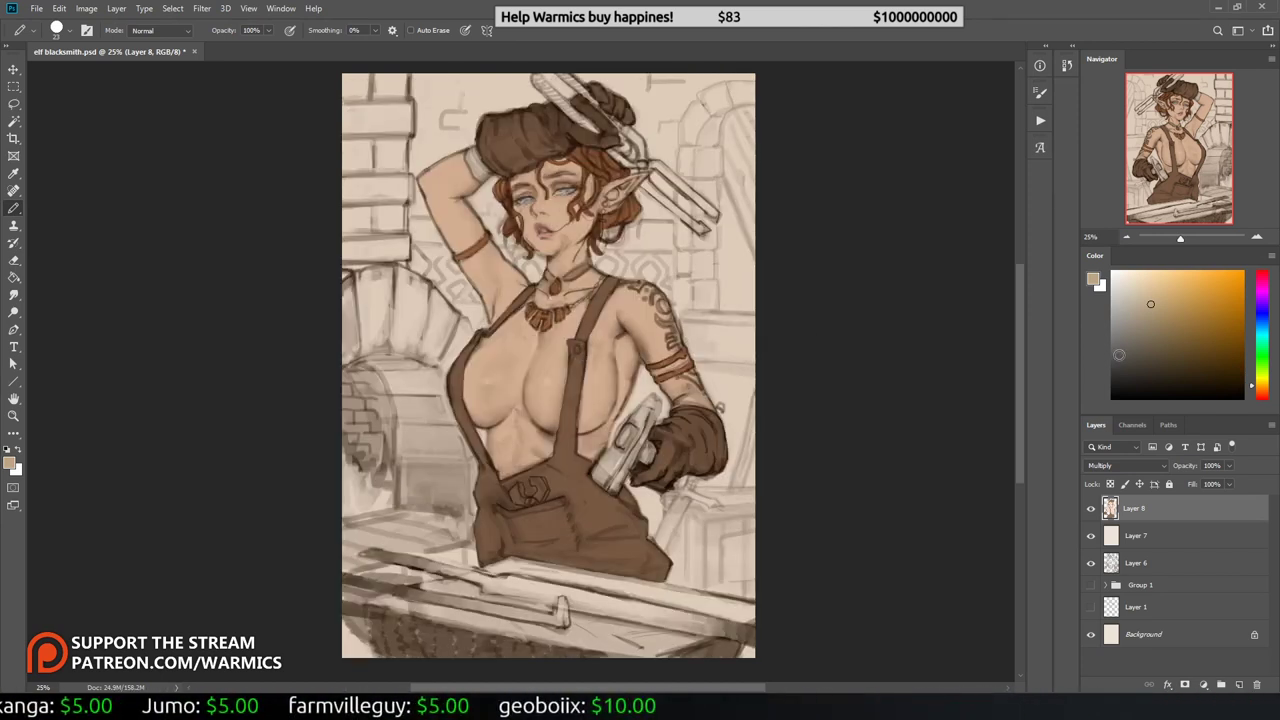
{"action": "left_click", "coordinate": [640, 284], "text": "alt"}
{"action": "left_click_drag", "start_coordinate": [632, 280], "coordinate": [648, 288]}
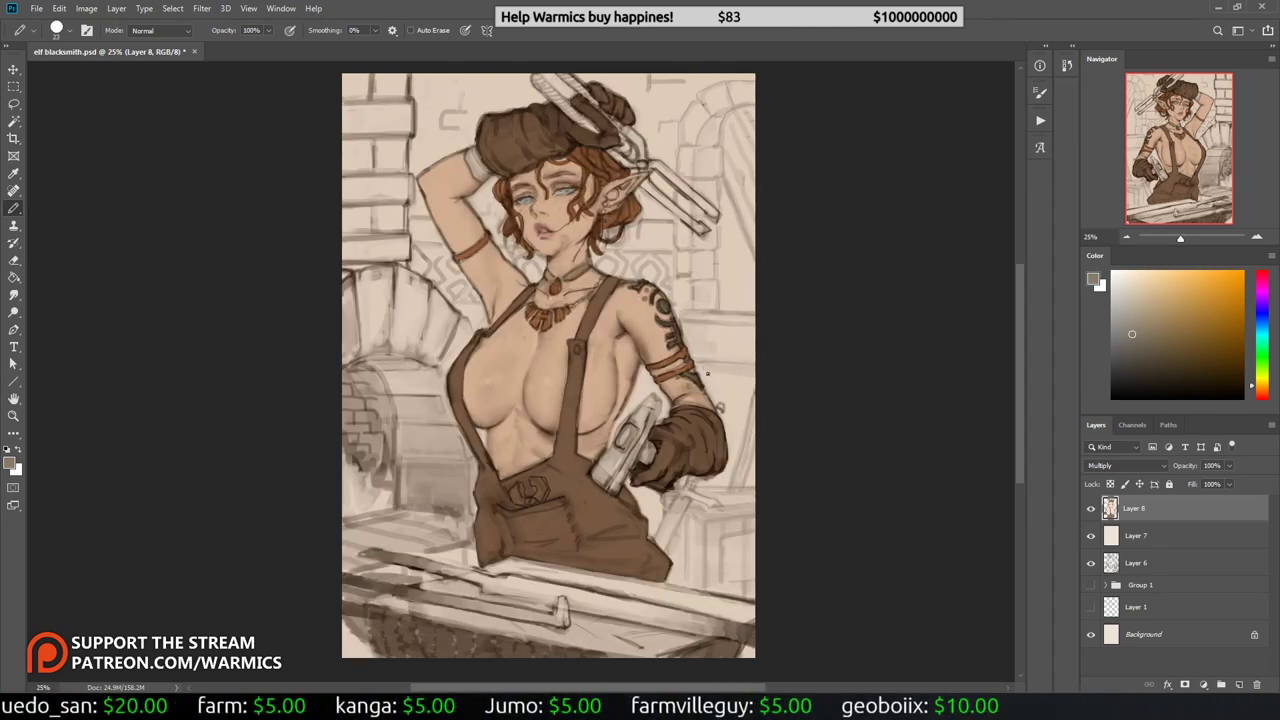
{"action": "left_click_drag", "start_coordinate": [820, 324], "coordinate": [855, 421]}
Step: Paint pale grey-beige highlights on the hammer head and repaint the tongs by the hat
{"action": "left_click", "coordinate": [594, 271], "text": "alt"}
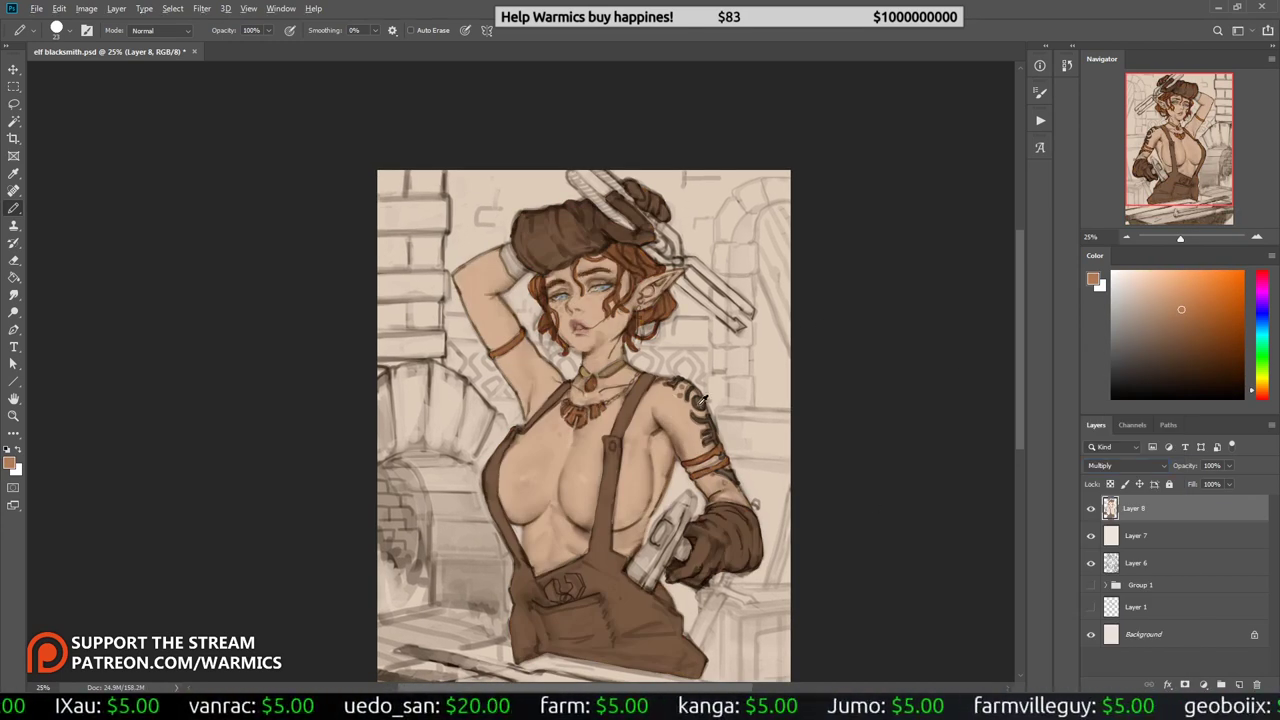
{"action": "left_click", "coordinate": [636, 566], "text": "alt"}
{"action": "mouse_move", "coordinate": [650, 548]}
{"action": "left_mouse_down"}
{"action": "mouse_move", "coordinate": [640, 574]}
{"action": "mouse_move", "coordinate": [660, 588]}
{"action": "mouse_move", "coordinate": [690, 496]}
{"action": "left_mouse_up"}
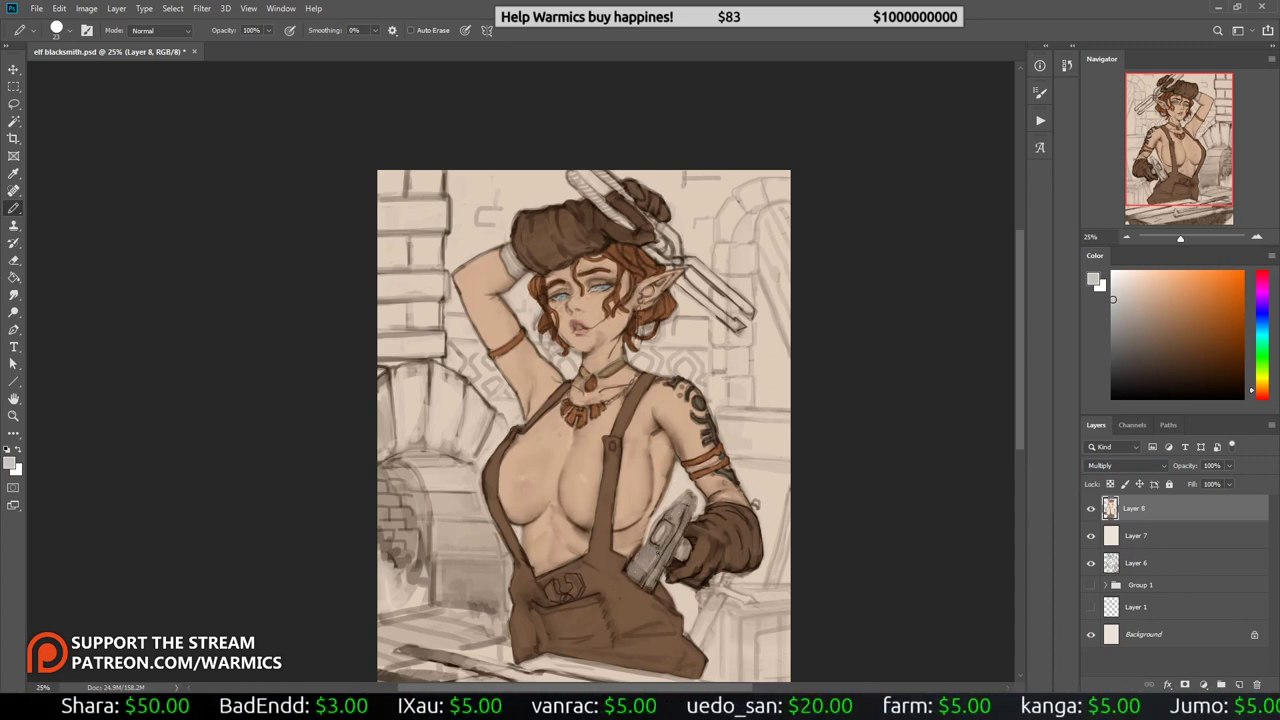
{"action": "left_click_drag", "start_coordinate": [605, 200], "coordinate": [630, 228]}
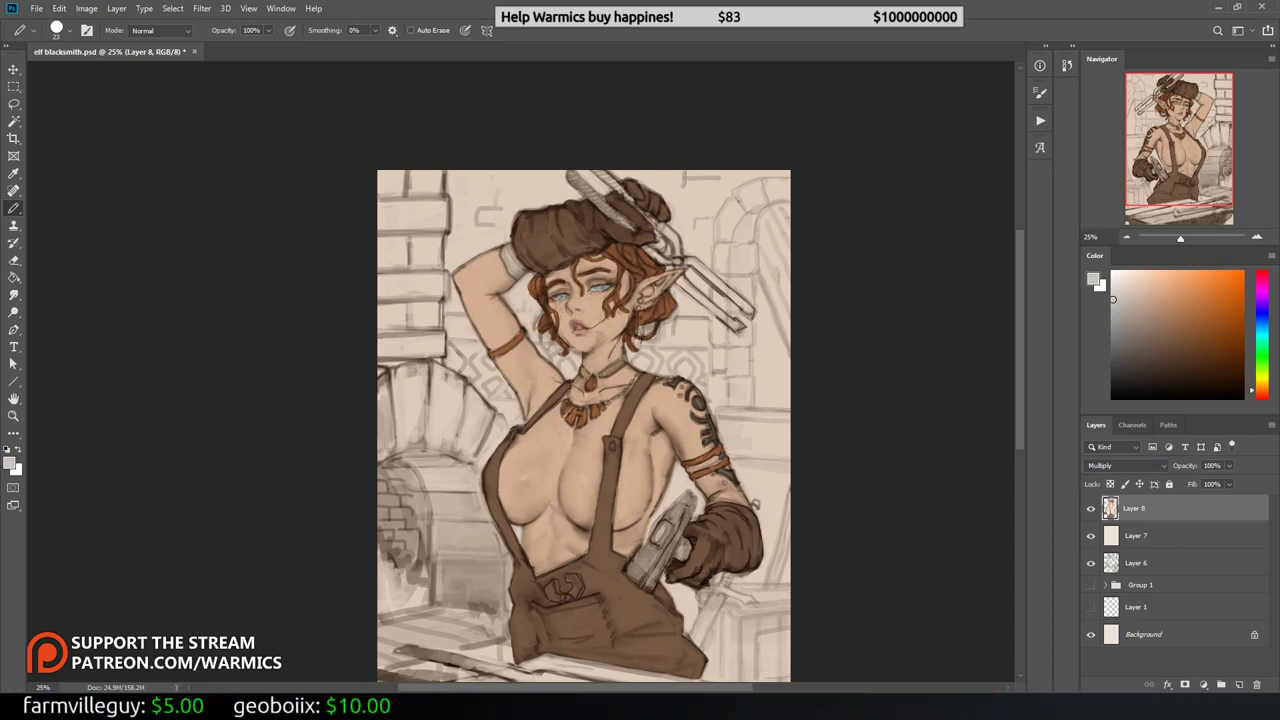
{"action": "mouse_move", "coordinate": [598, 175]}
{"action": "left_mouse_down"}
{"action": "mouse_move", "coordinate": [675, 240]}
{"action": "mouse_move", "coordinate": [660, 258]}
{"action": "left_mouse_up"}
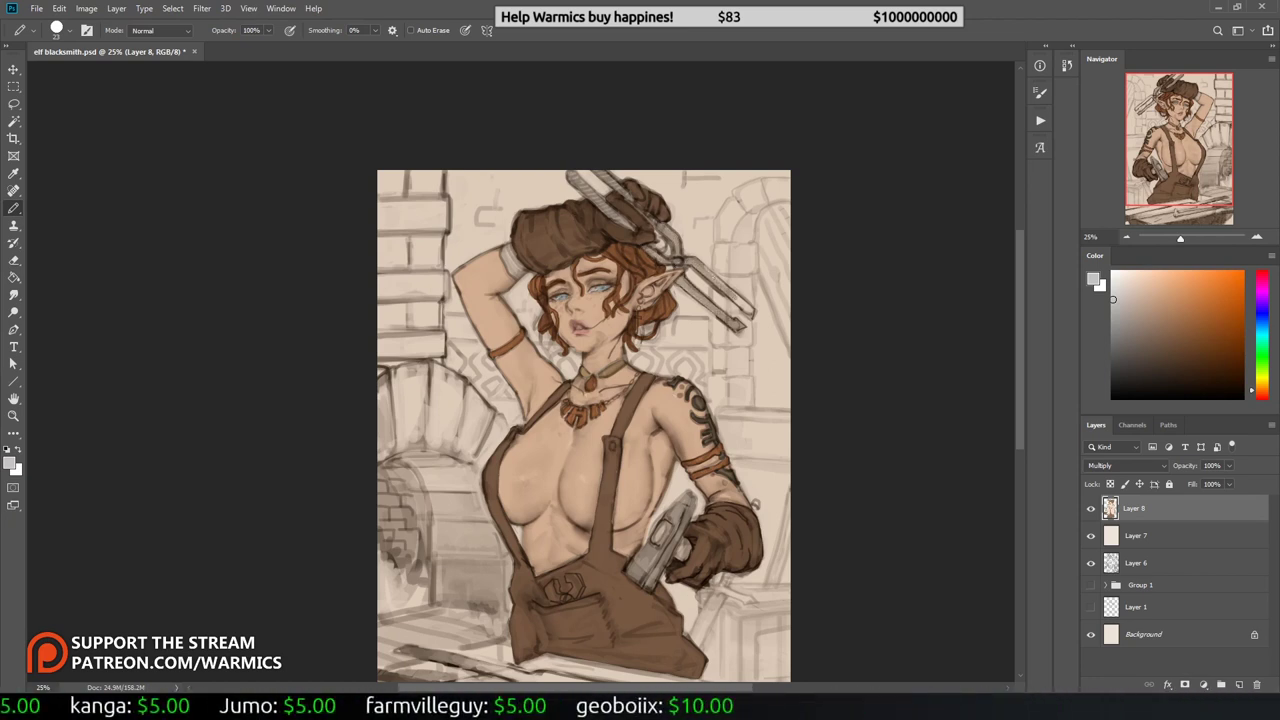
Step: Zoom out and switch to the hard-edged Pencil with the orange colour
{"action": "key", "text": "h"}
{"action": "key", "text": "z"}
{"action": "left_click_drag", "start_coordinate": [752, 403], "coordinate": [732, 403]}
{"action": "key", "text": "ctrl+plus"}
{"action": "key", "text": "ctrl+plus"}
{"action": "key", "text": "b"}
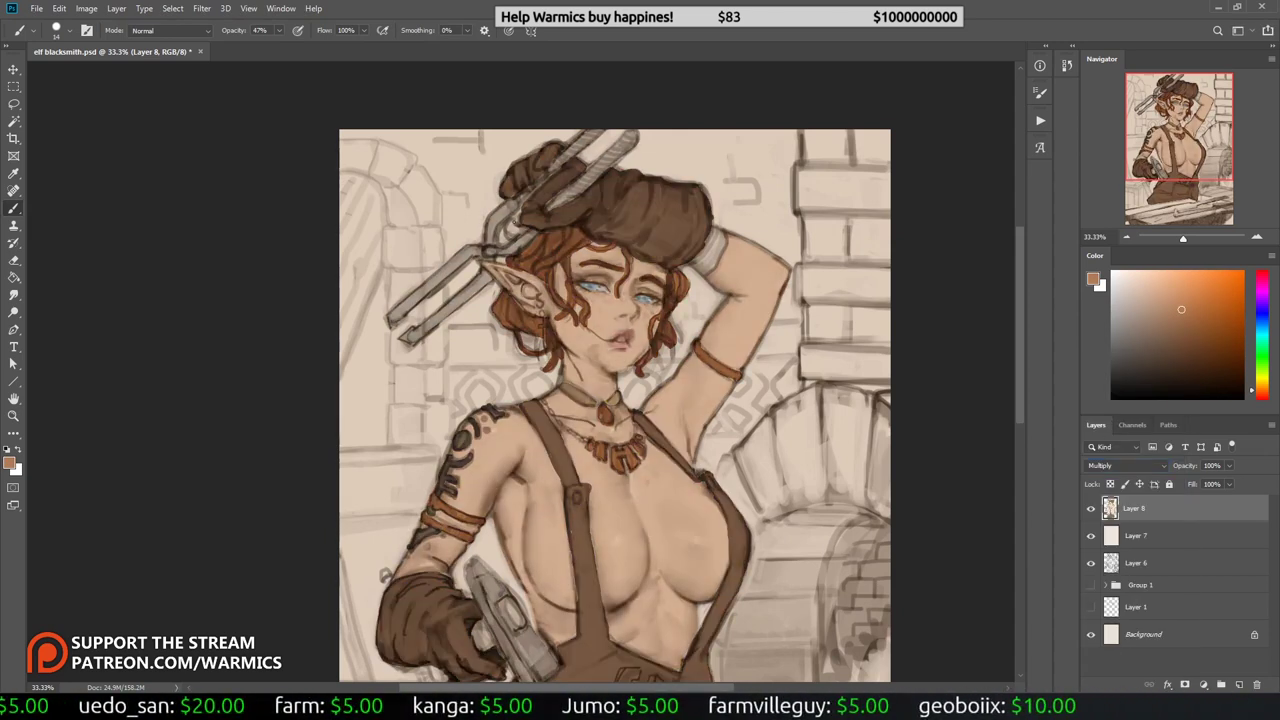
{"action": "key", "text": "shift+b"}
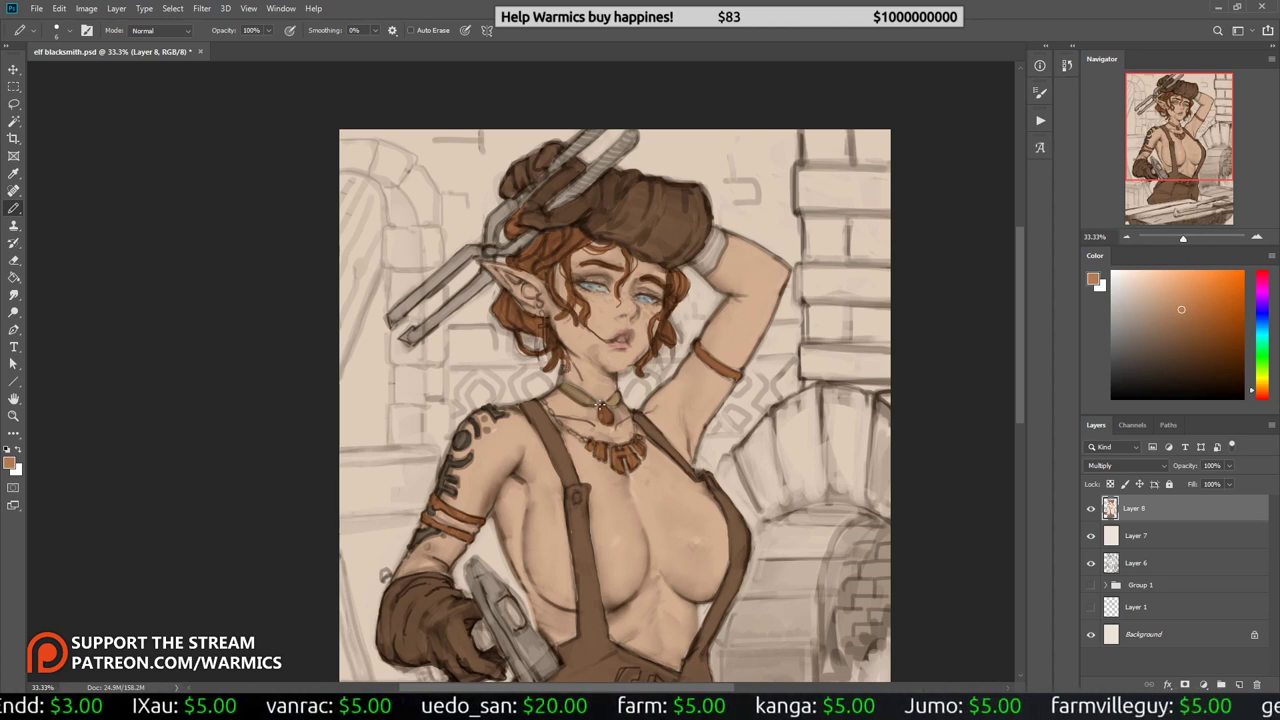
{"action": "key", "text": "ctrl+minus"}
Step: Fill the apron pocket emblem with light grey using a resized pencil
{"action": "key", "text": "x"}
{"action": "key", "text": "b"}
{"action": "right_click", "coordinate": [686, 190]}
{"action": "key", "text": "Escape"}
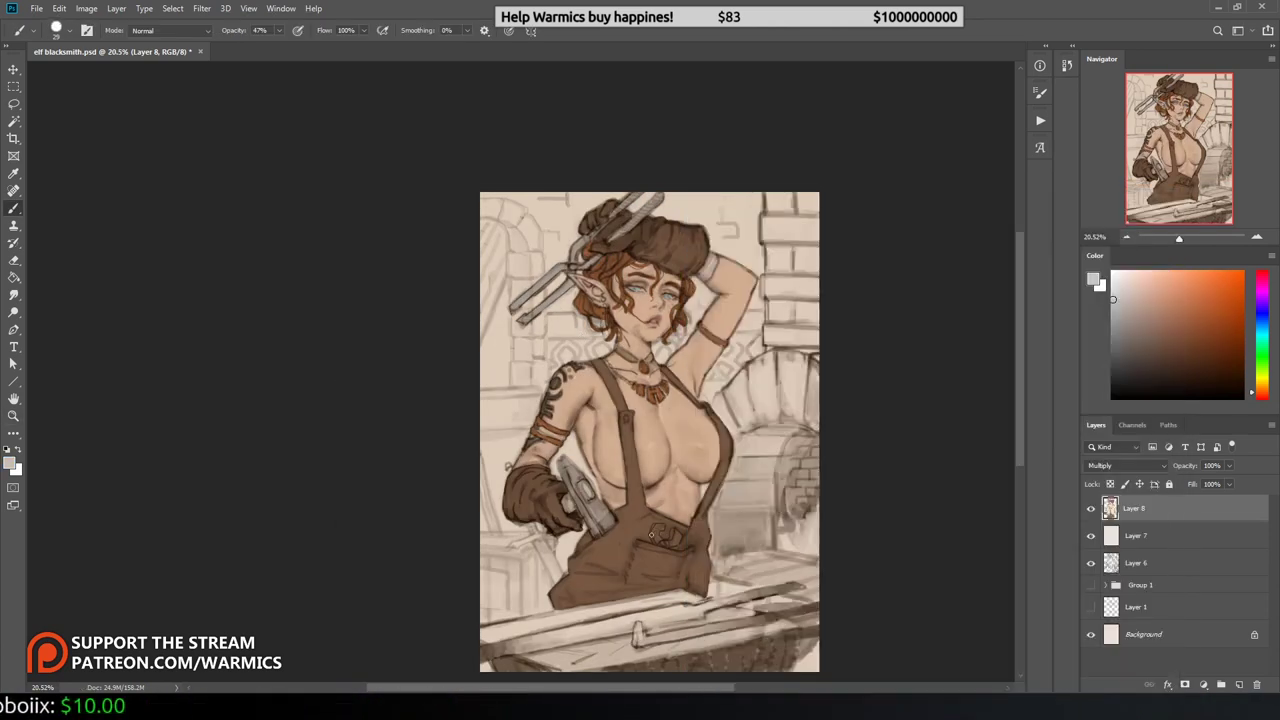
{"action": "scroll", "coordinate": [651, 535], "scroll_direction": "up", "scroll_amount": 5}
{"action": "key", "text": "shift+b"}
{"action": "mouse_move", "coordinate": [648, 517]}
{"action": "left_mouse_down"}
{"action": "mouse_move", "coordinate": [643, 537]}
{"action": "mouse_move", "coordinate": [682, 518]}
{"action": "mouse_move", "coordinate": [700, 550]}
{"action": "mouse_move", "coordinate": [688, 533]}
{"action": "left_mouse_up"}
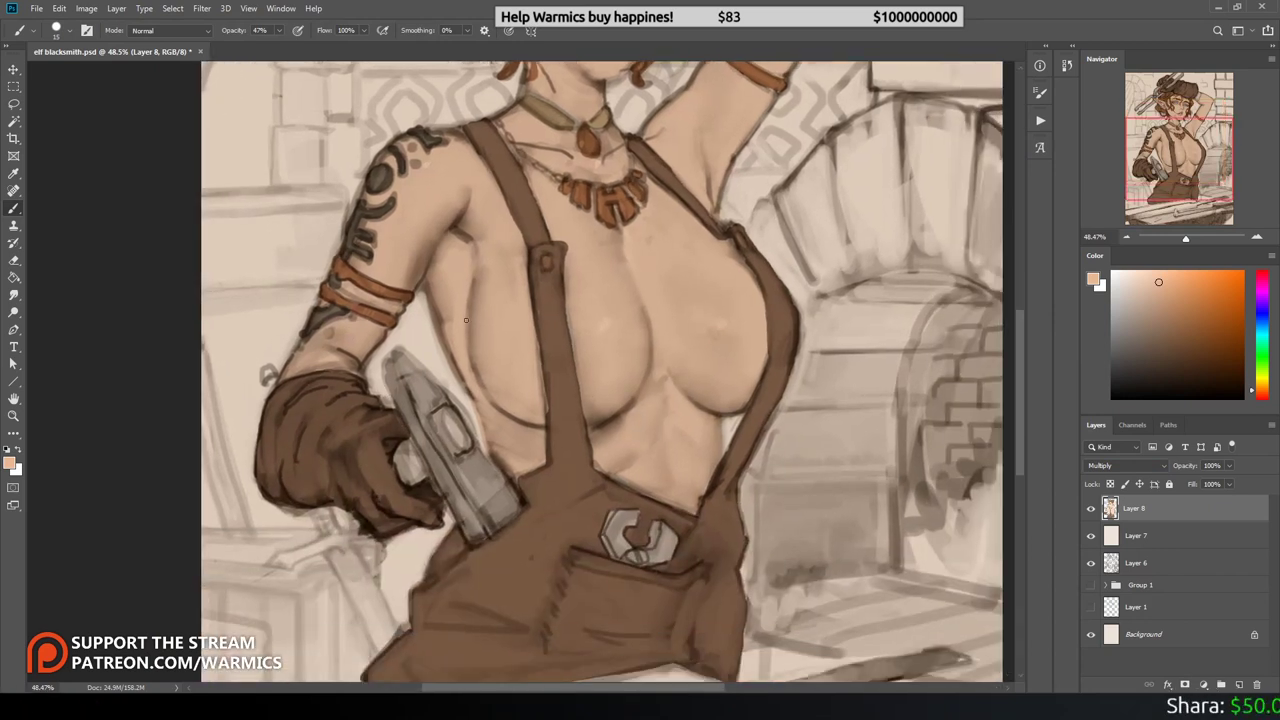
Step: Paint orange accents onto the hammer, then fit and zoom into the lower figure
{"action": "right_click", "coordinate": [444, 184]}
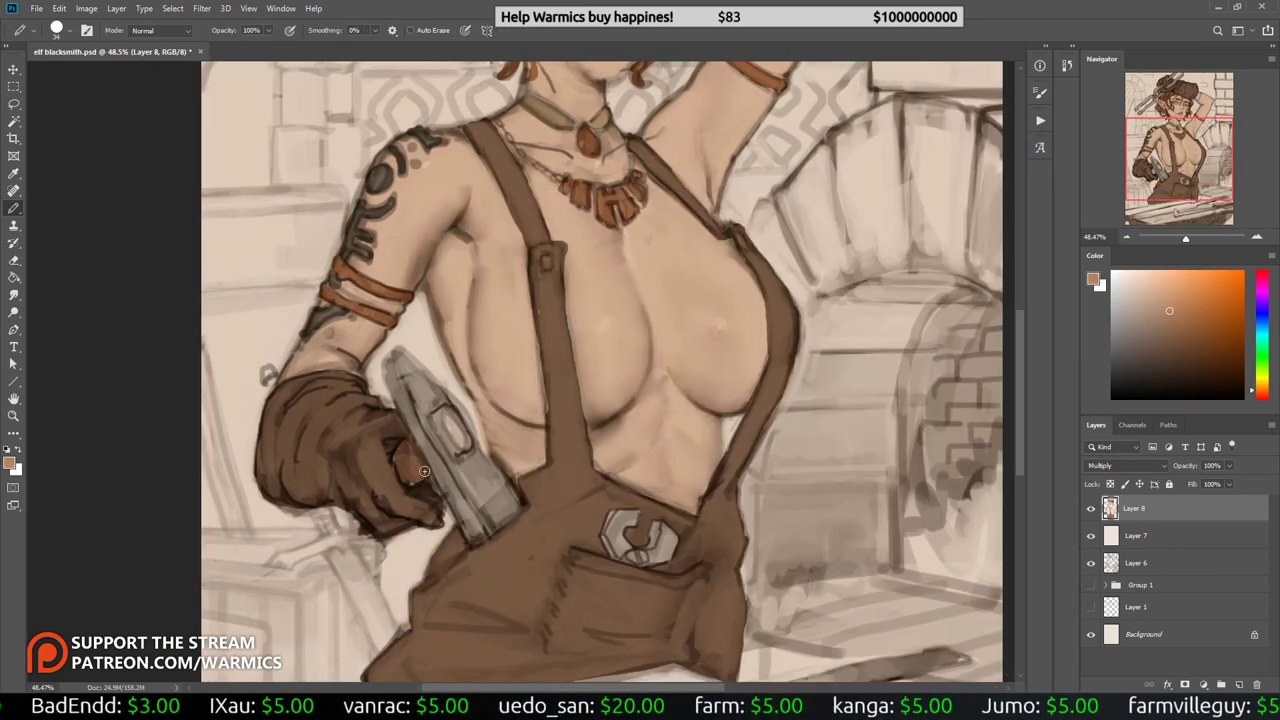
{"action": "left_click_drag", "start_coordinate": [440, 412], "coordinate": [462, 446]}
{"action": "key", "text": "z"}
{"action": "key", "text": "ctrl+0"}
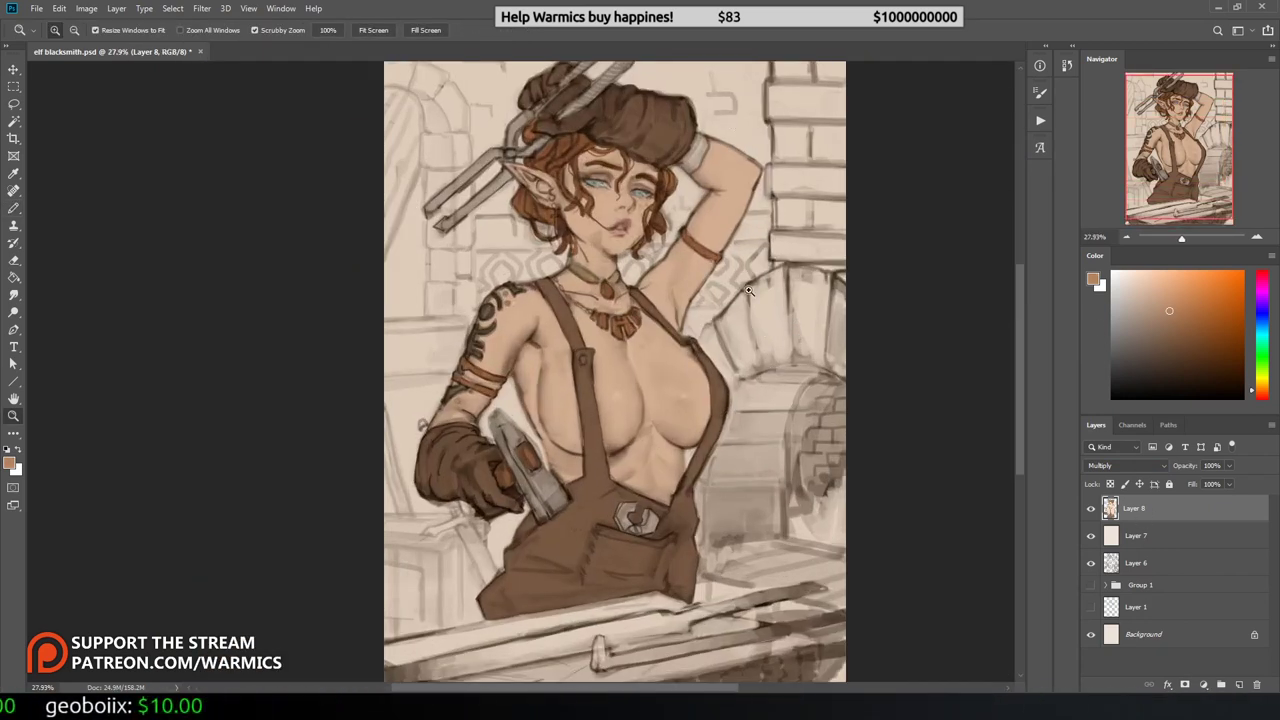
{"action": "left_click", "coordinate": [712, 272]}
Step: Draw grey pencil strokes on the lower-left workbench and zoom out to the head
{"action": "key", "text": "b"}
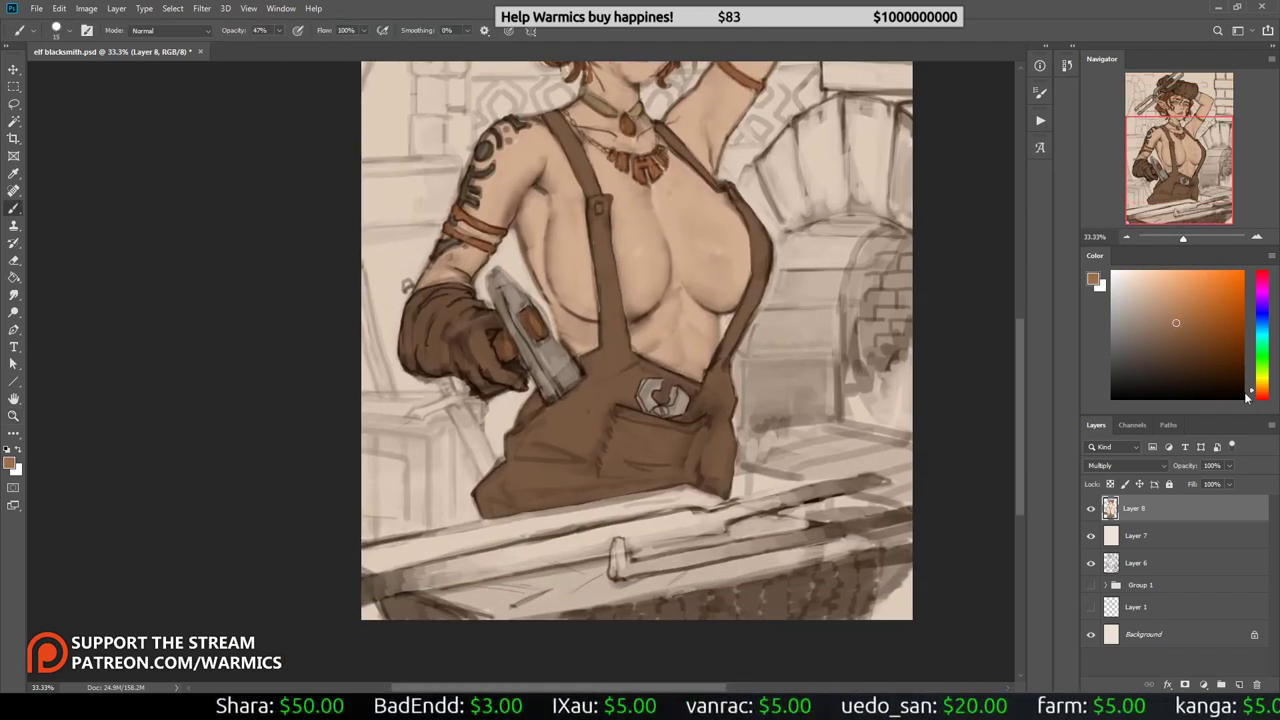
{"action": "left_click", "coordinate": [1176, 322]}
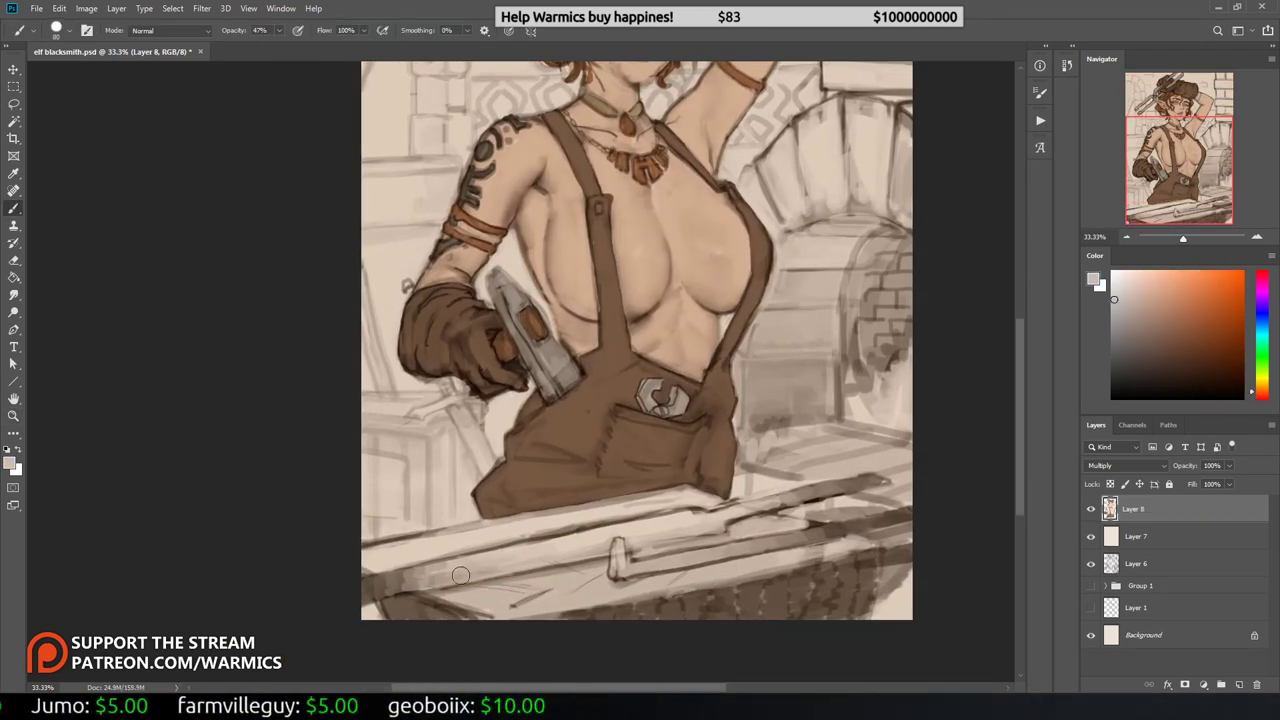
{"action": "key", "text": "shift+b"}
{"action": "right_click", "coordinate": [552, 190]}
{"action": "key", "text": "Escape"}
{"action": "left_click_drag", "start_coordinate": [556, 560], "coordinate": [368, 597]}
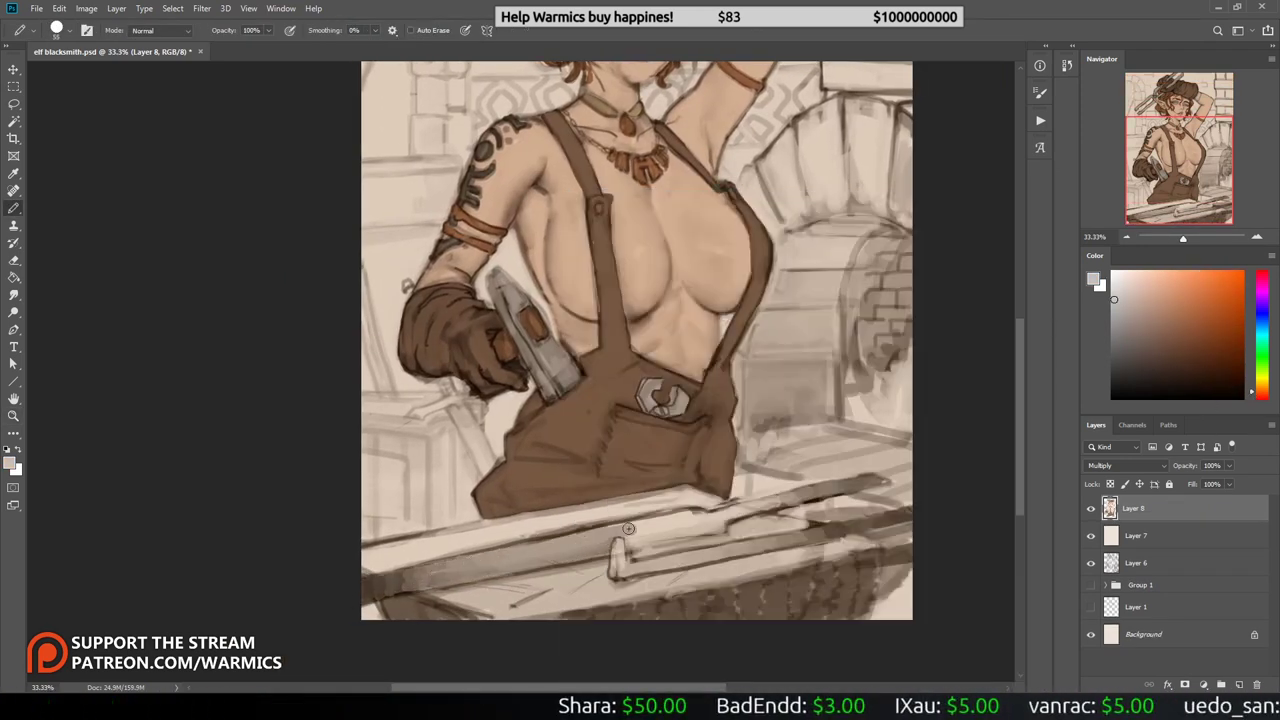
{"action": "key", "text": "z"}
{"action": "left_click_drag", "start_coordinate": [870, 480], "coordinate": [600, 540]}
Step: Paint light peach pencil highlights along the sword blade
{"action": "key", "text": "b"}
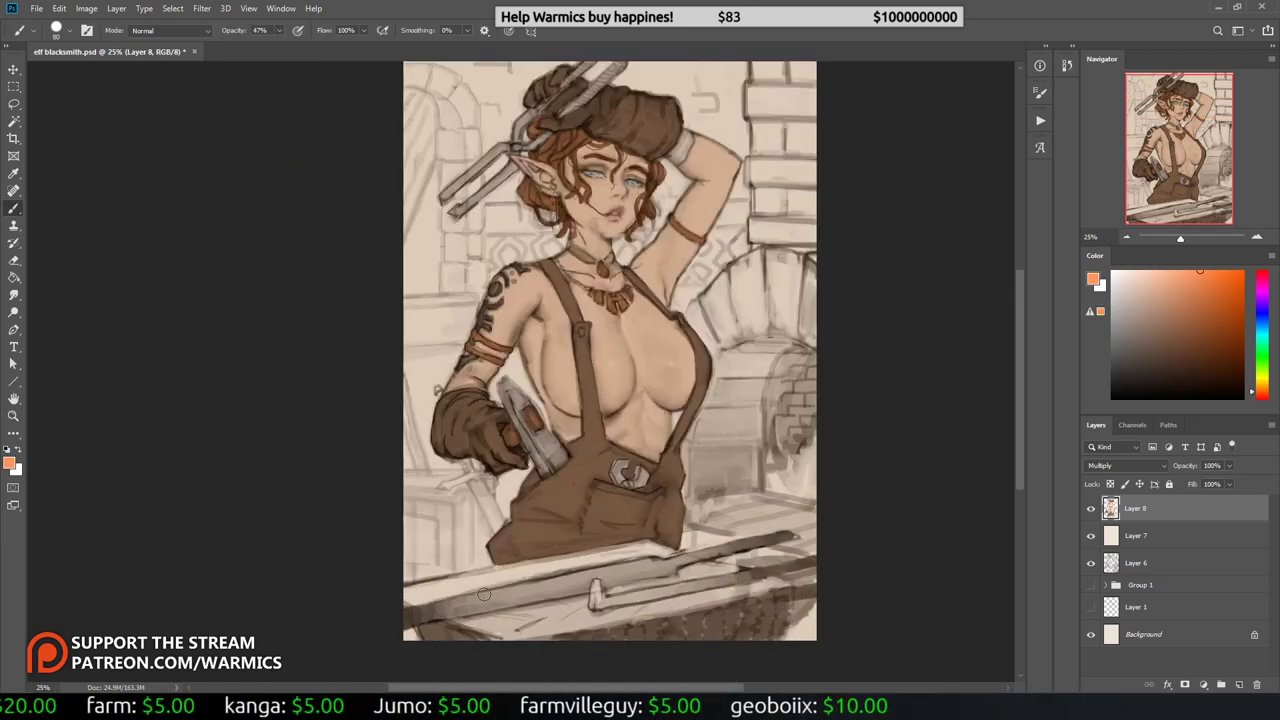
{"action": "key", "text": "shift+b"}
{"action": "mouse_move", "coordinate": [576, 584]}
{"action": "left_mouse_down"}
{"action": "mouse_move", "coordinate": [510, 600]}
{"action": "mouse_move", "coordinate": [720, 552]}
{"action": "left_mouse_up"}
{"action": "left_click", "coordinate": [540, 595], "text": "alt"}
{"action": "left_click_drag", "start_coordinate": [651, 575], "coordinate": [785, 537]}
{"action": "left_click_drag", "start_coordinate": [484, 600], "coordinate": [437, 607]}
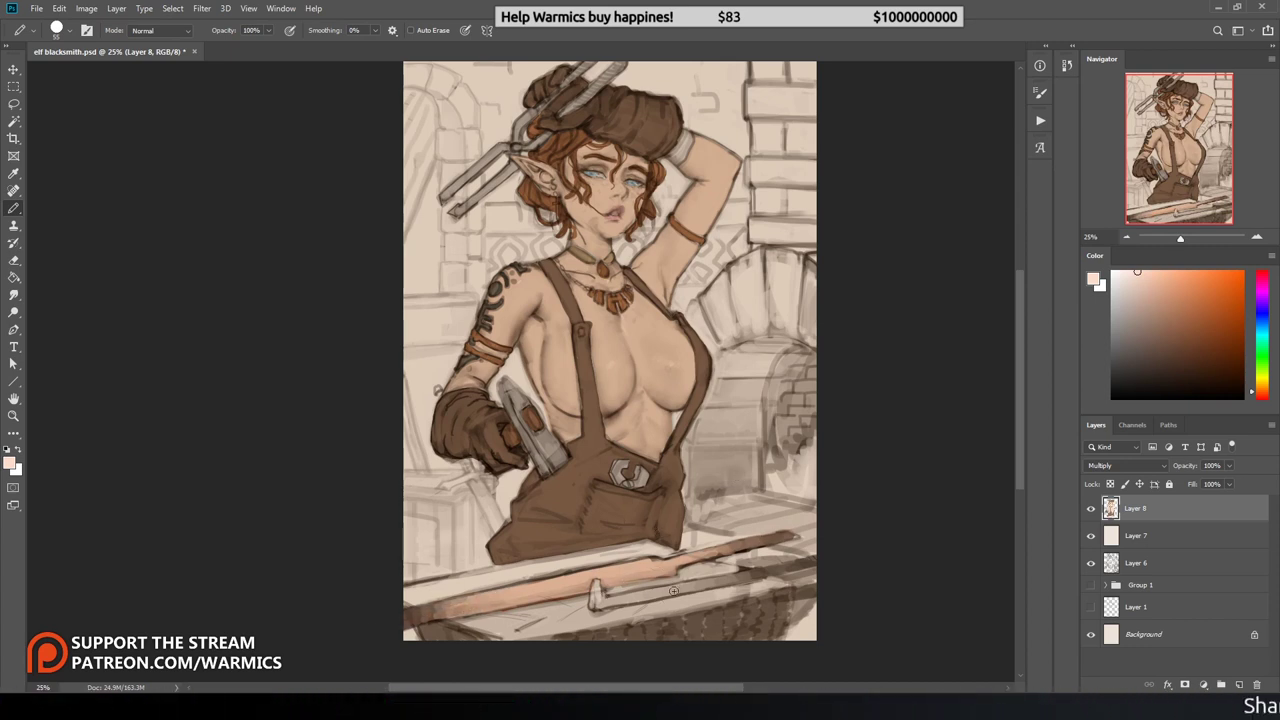
Step: Add a darker stroke along the blade and pan back to the upper figure
{"action": "left_click", "coordinate": [640, 593], "text": "alt"}
{"action": "left_click_drag", "start_coordinate": [590, 600], "coordinate": [815, 556]}
{"action": "right_click", "coordinate": [776, 209]}
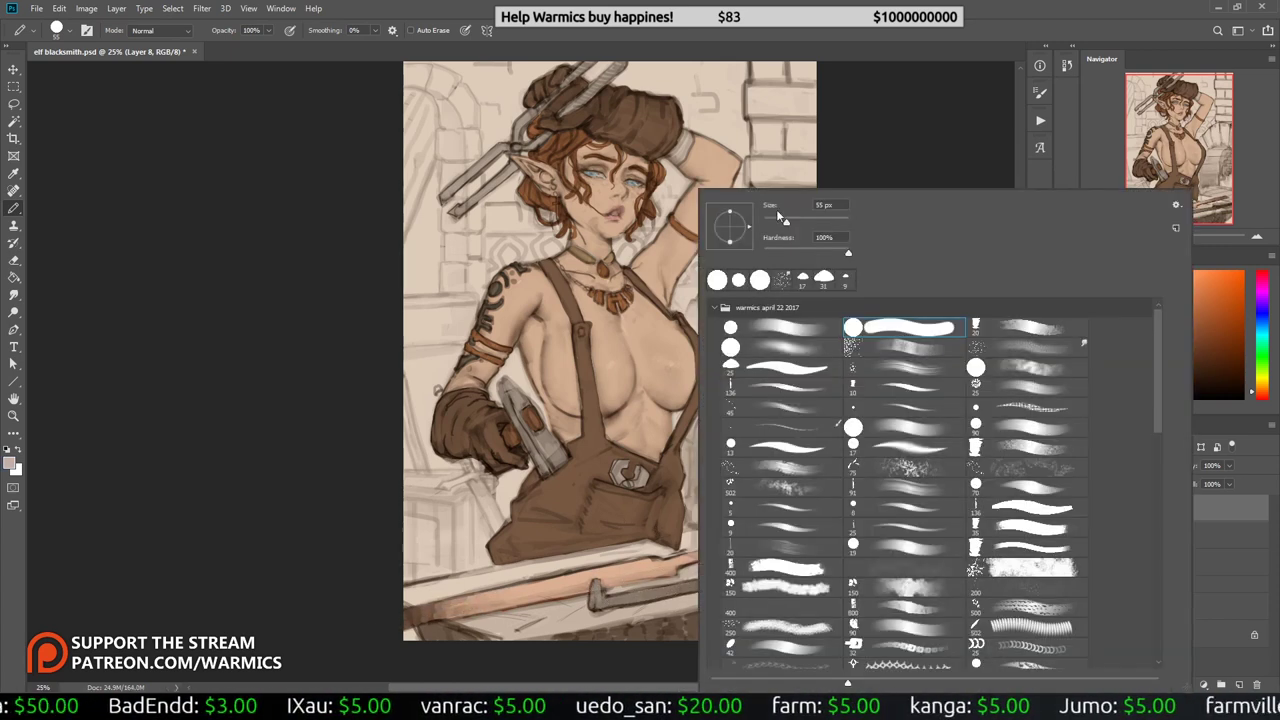
{"action": "key", "text": "Escape"}
{"action": "left_click_drag", "start_coordinate": [776, 209], "coordinate": [754, 349]}
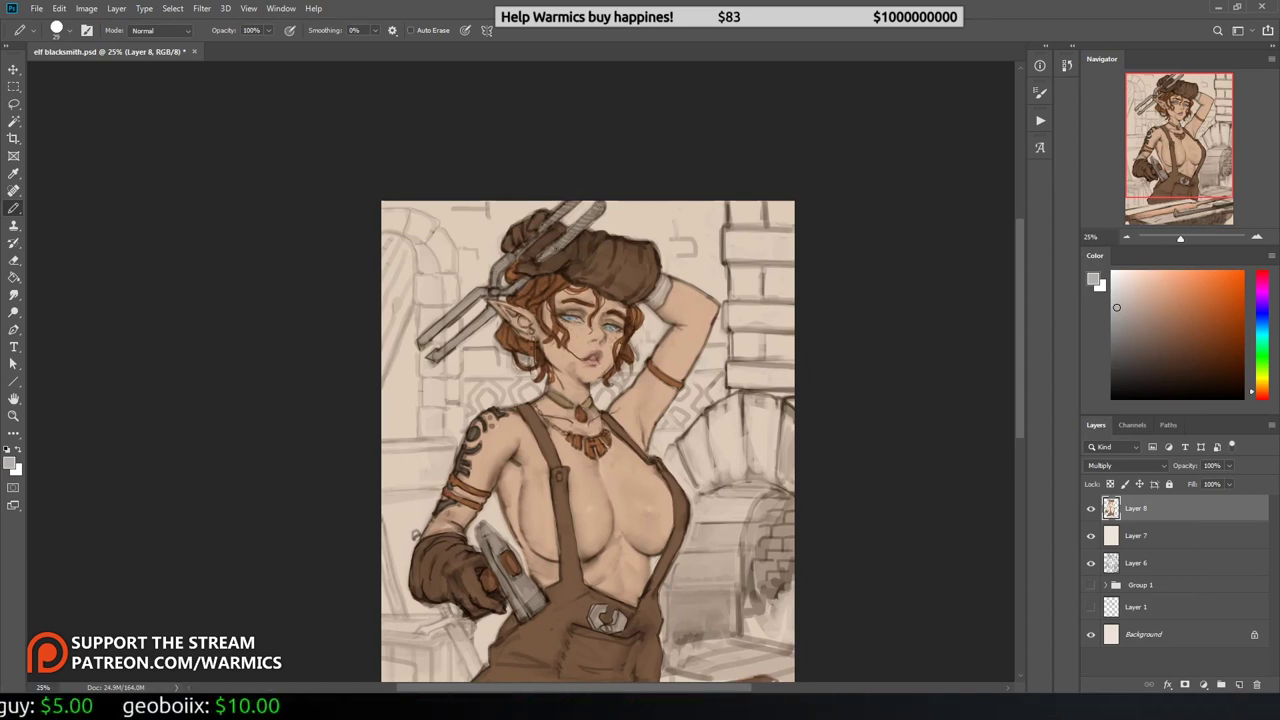
Step: Add new Layer 9 and test faint 20% strokes on it, then undo them
{"action": "key", "text": "b"}
{"action": "key", "text": "h"}
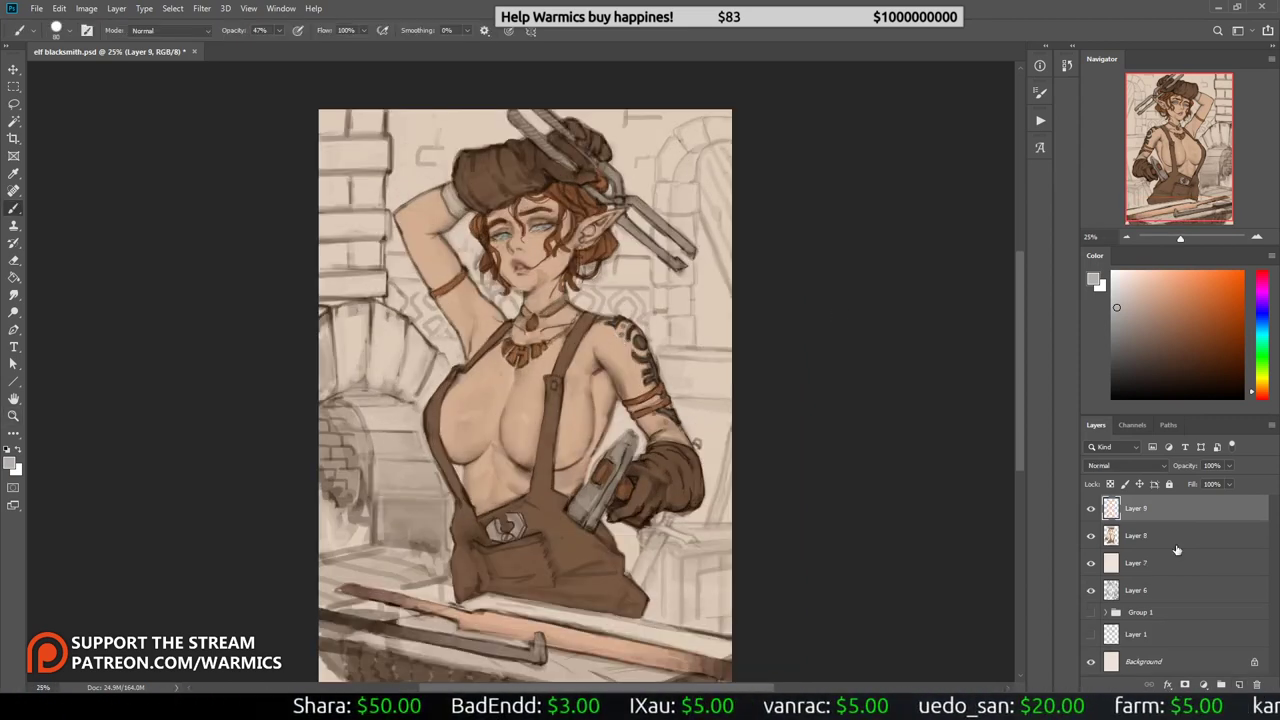
{"action": "key", "text": "ctrl+shift+alt+n"}
{"action": "key", "text": "2"}
{"action": "left_click_drag", "start_coordinate": [500, 235], "coordinate": [520, 255]}
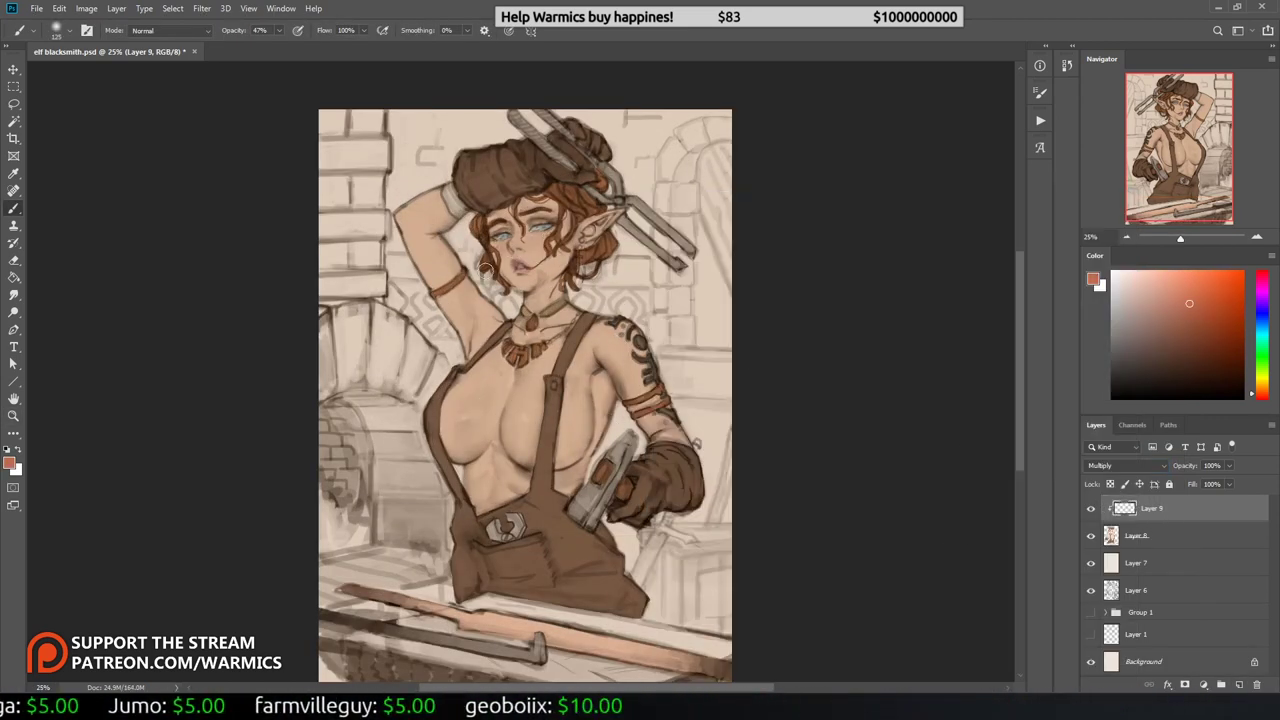
{"action": "key", "text": "ctrl+z"}
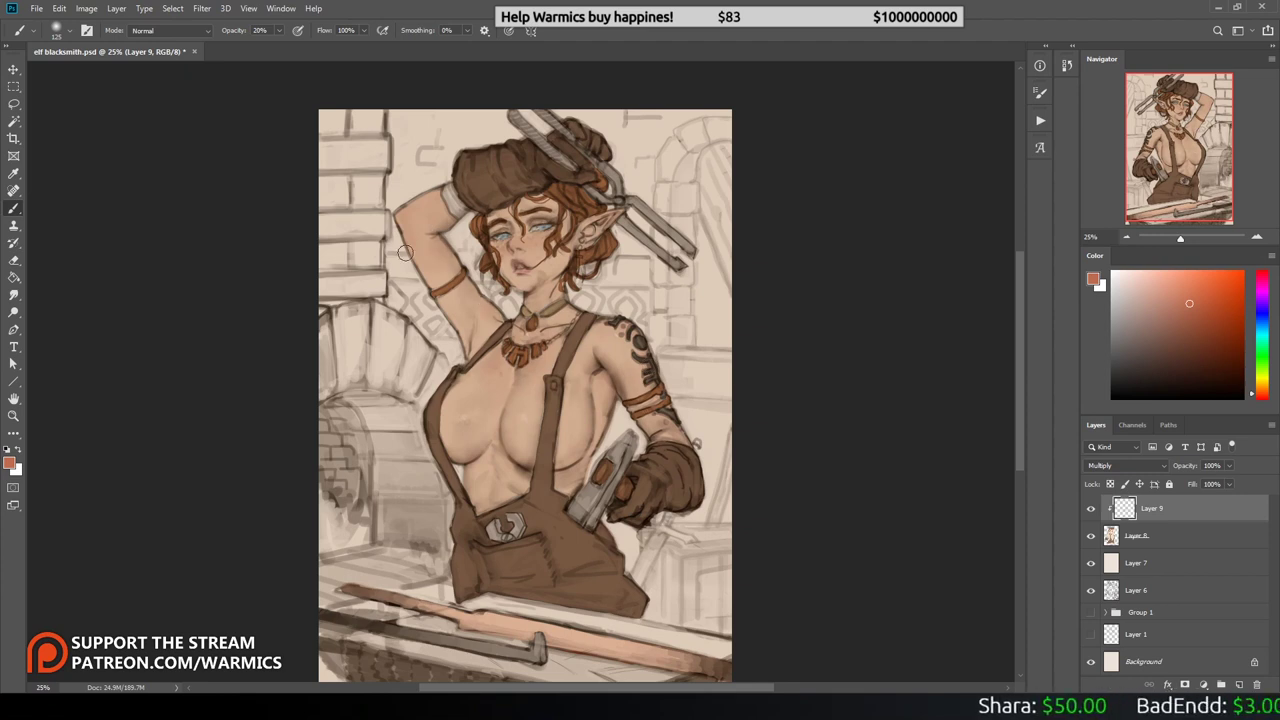
Step: Select Layer 8, pick an orange colour and choose a brush preset
{"action": "key", "text": "h"}
{"action": "left_click", "coordinate": [1155, 271]}
{"action": "left_click", "coordinate": [597, 427], "text": "alt"}
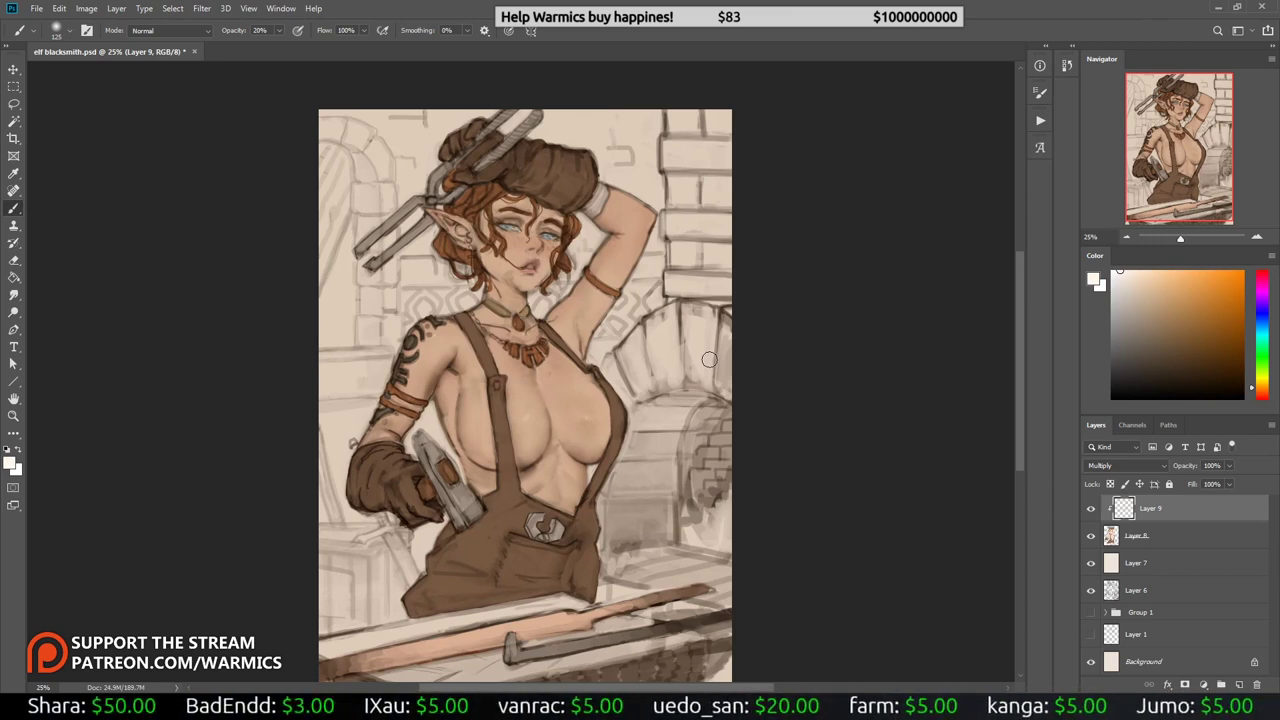
{"action": "left_click", "coordinate": [433, 338], "text": "alt"}
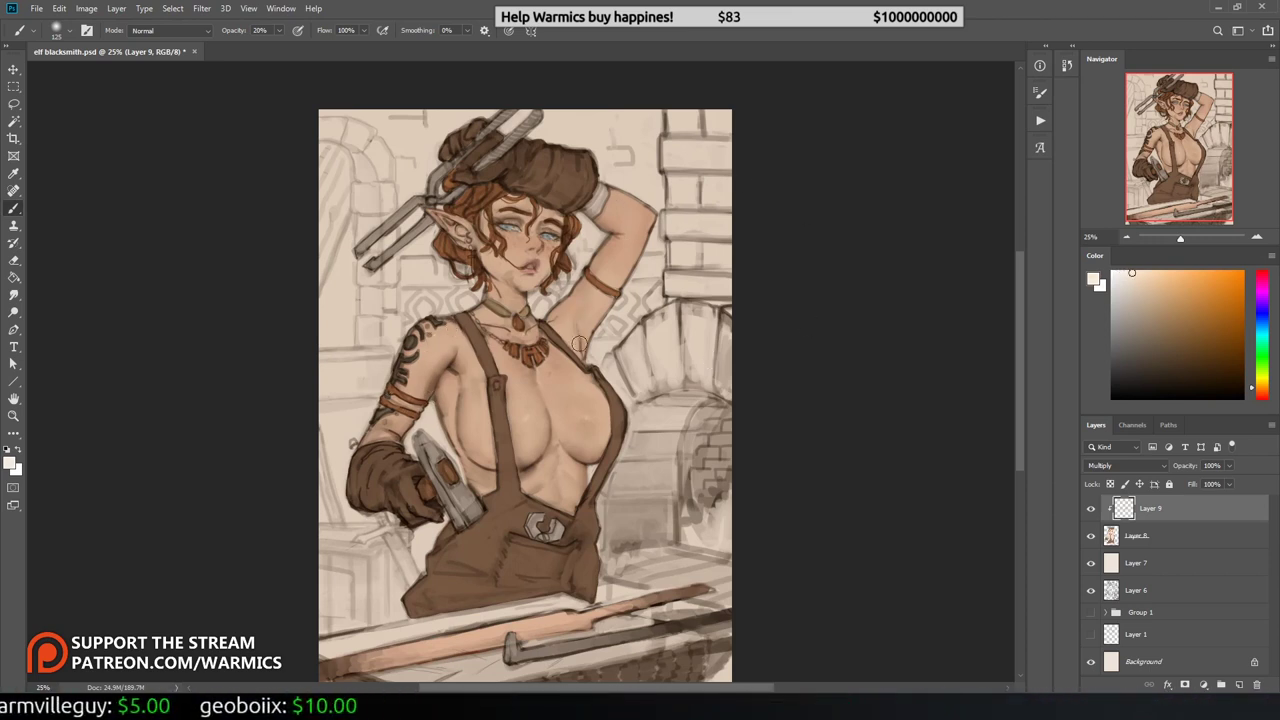
{"action": "left_click", "coordinate": [1140, 535]}
{"action": "left_click", "coordinate": [1241, 272]}
{"action": "right_click", "coordinate": [712, 192]}
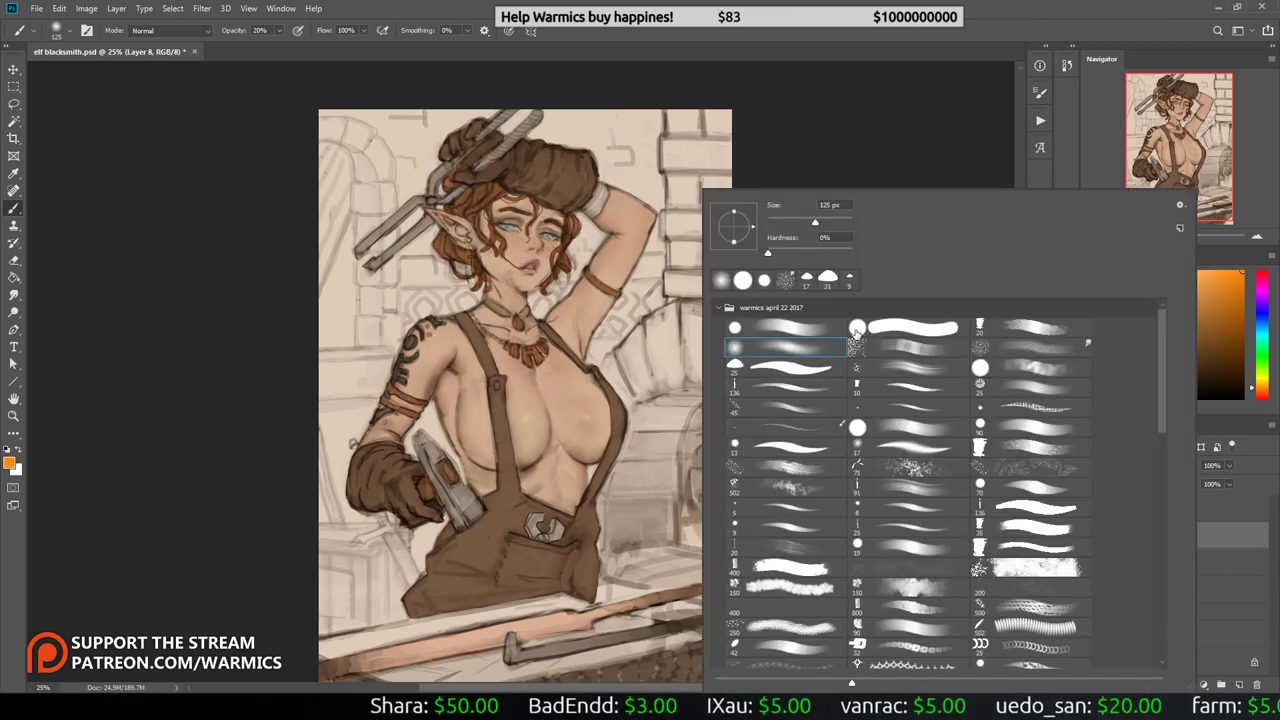
{"action": "left_click", "coordinate": [808, 143]}
Step: Paint orange glow into the forge opening and erase its lower part
{"action": "mouse_move", "coordinate": [725, 405]}
{"action": "left_mouse_down"}
{"action": "mouse_move", "coordinate": [690, 497]}
{"action": "mouse_move", "coordinate": [735, 545]}
{"action": "left_mouse_up"}
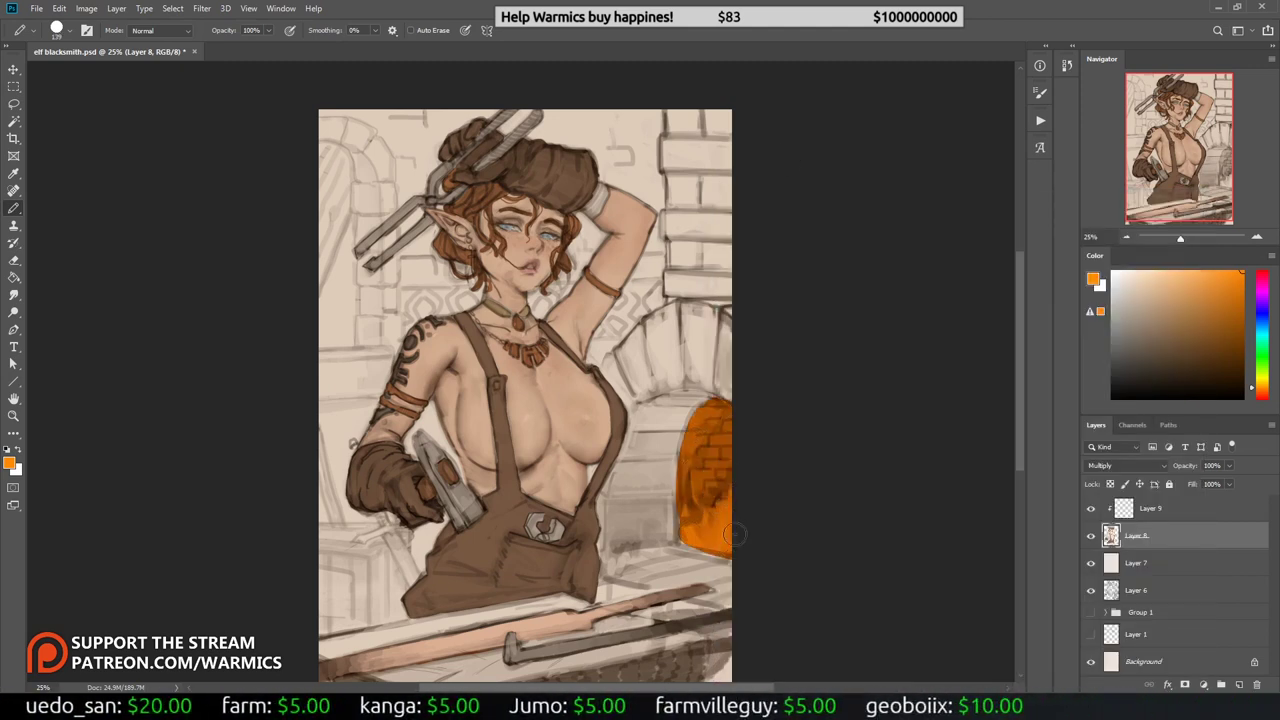
{"action": "key", "text": "b"}
{"action": "right_click", "coordinate": [752, 451]}
{"action": "left_click", "coordinate": [804, 348]}
{"action": "key", "text": "Return"}
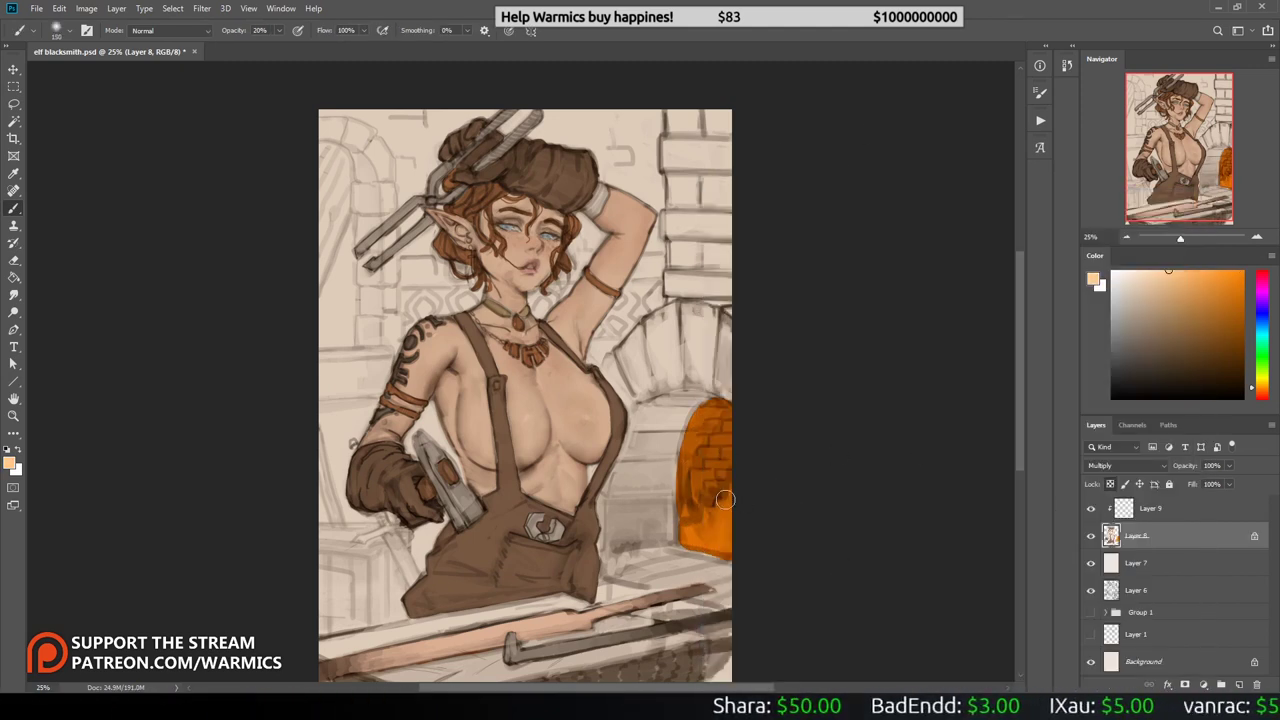
{"action": "key", "text": "e"}
{"action": "left_click_drag", "start_coordinate": [712, 490], "coordinate": [725, 560]}
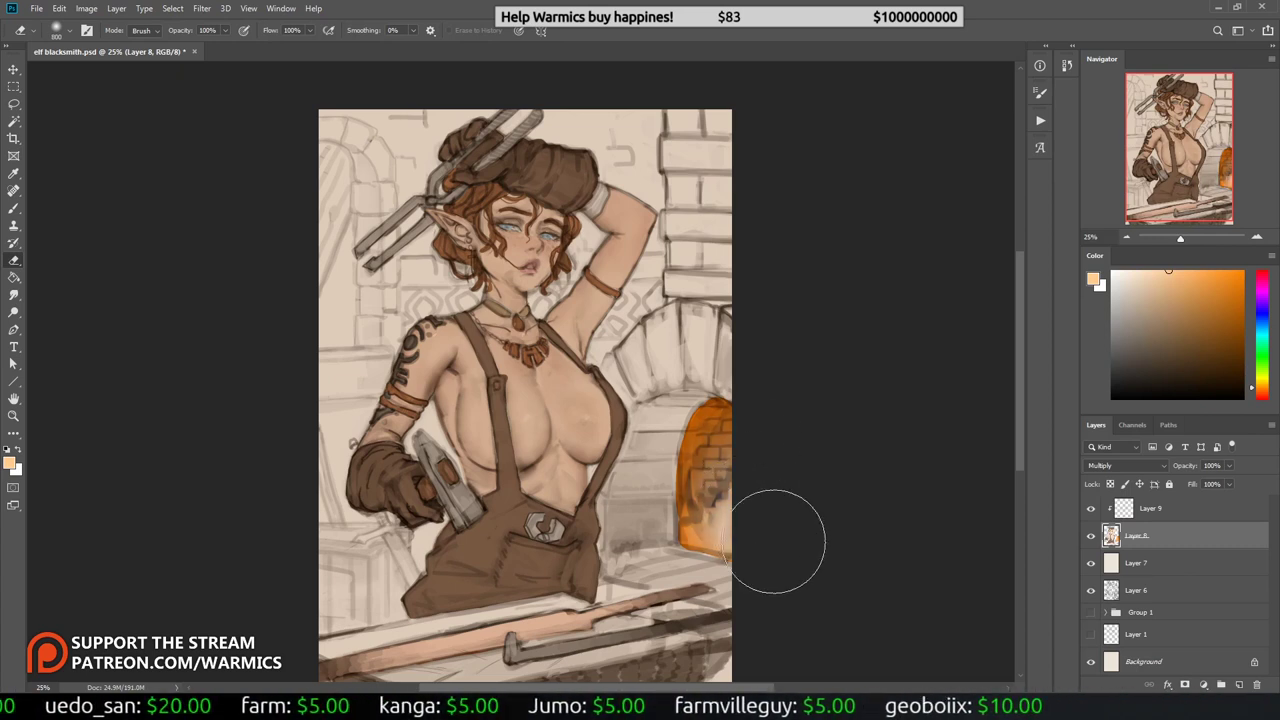
Step: Darken Layer 7 with Hue/Saturation (Saturation +17, Lightness -19) and add an Overlay layer
{"action": "left_click", "coordinate": [1135, 563]}
{"action": "key", "text": "ctrl+alt+u"}
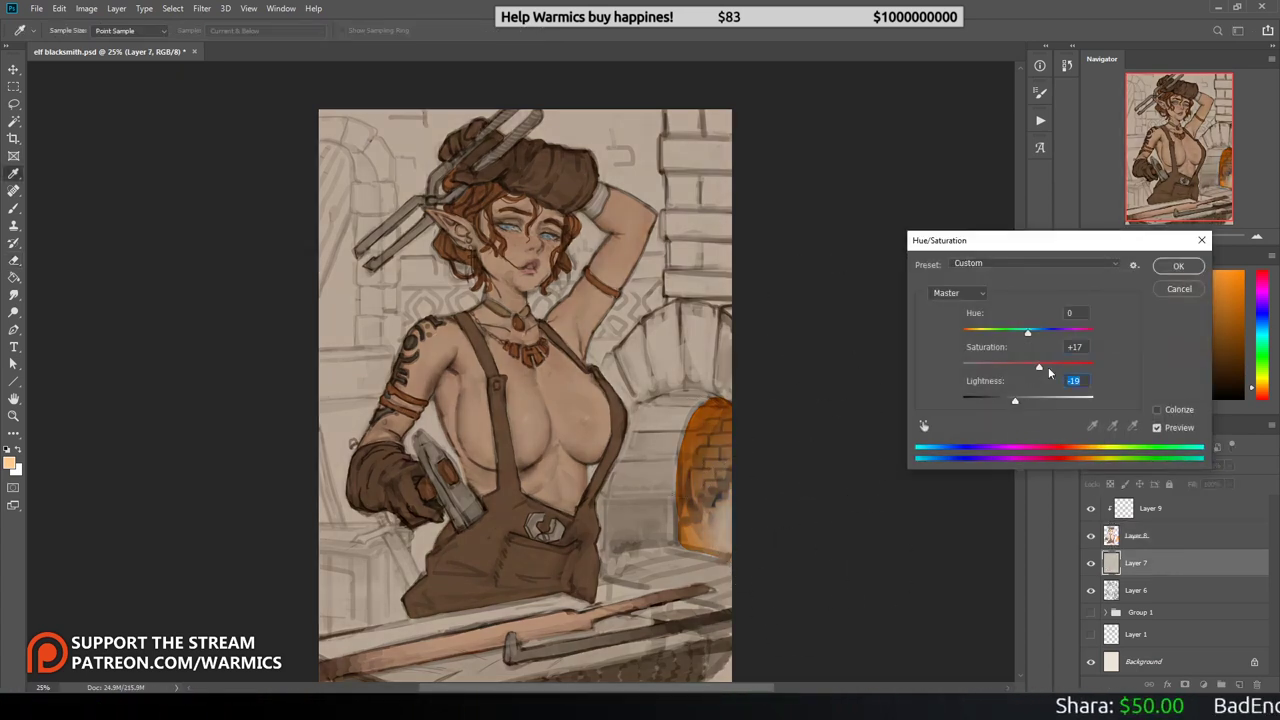
{"action": "key", "text": "Return"}
{"action": "key", "text": "ctrl+shift+alt+n"}
{"action": "left_click", "coordinate": [1127, 465]}
Step: Set up the soft brush and paint orange highlights down the raised arm
{"action": "left_click", "coordinate": [1110, 500]}
{"action": "right_click", "coordinate": [700, 200]}
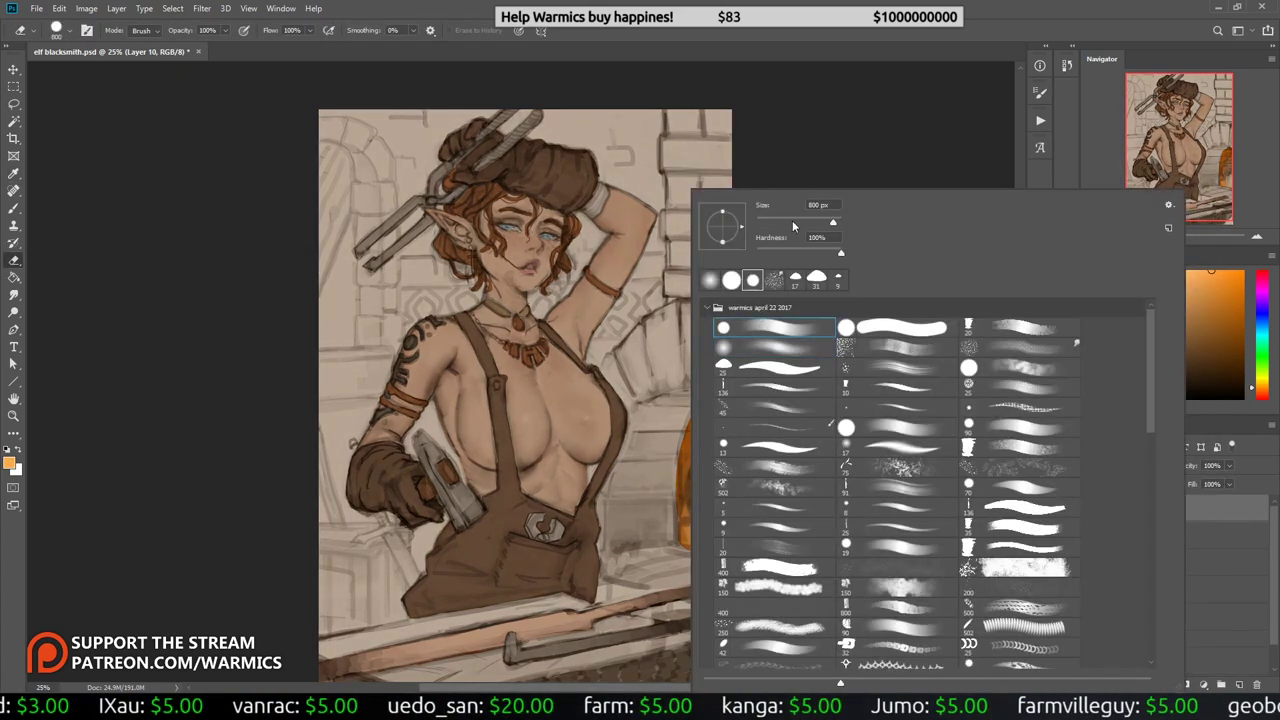
{"action": "key", "text": "Return"}
{"action": "key", "text": "b"}
{"action": "right_click", "coordinate": [632, 192]}
{"action": "key", "text": "Return"}
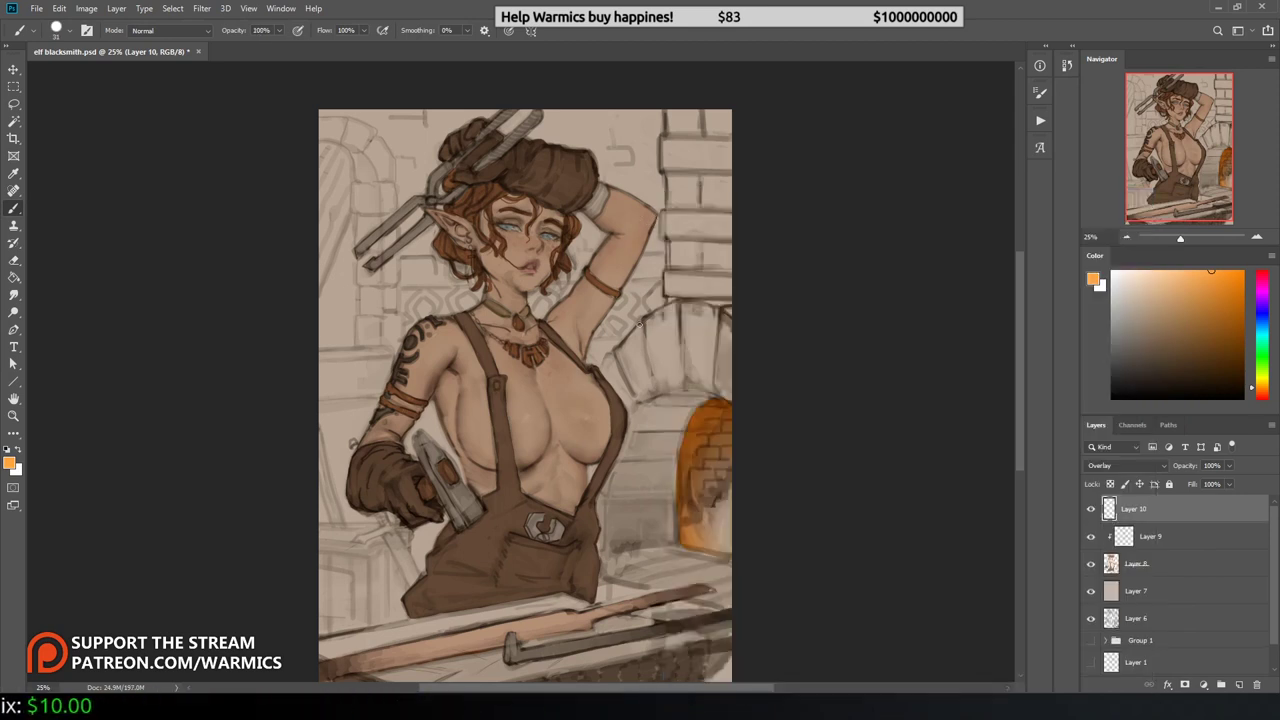
{"action": "left_click_drag", "start_coordinate": [641, 244], "coordinate": [592, 350]}
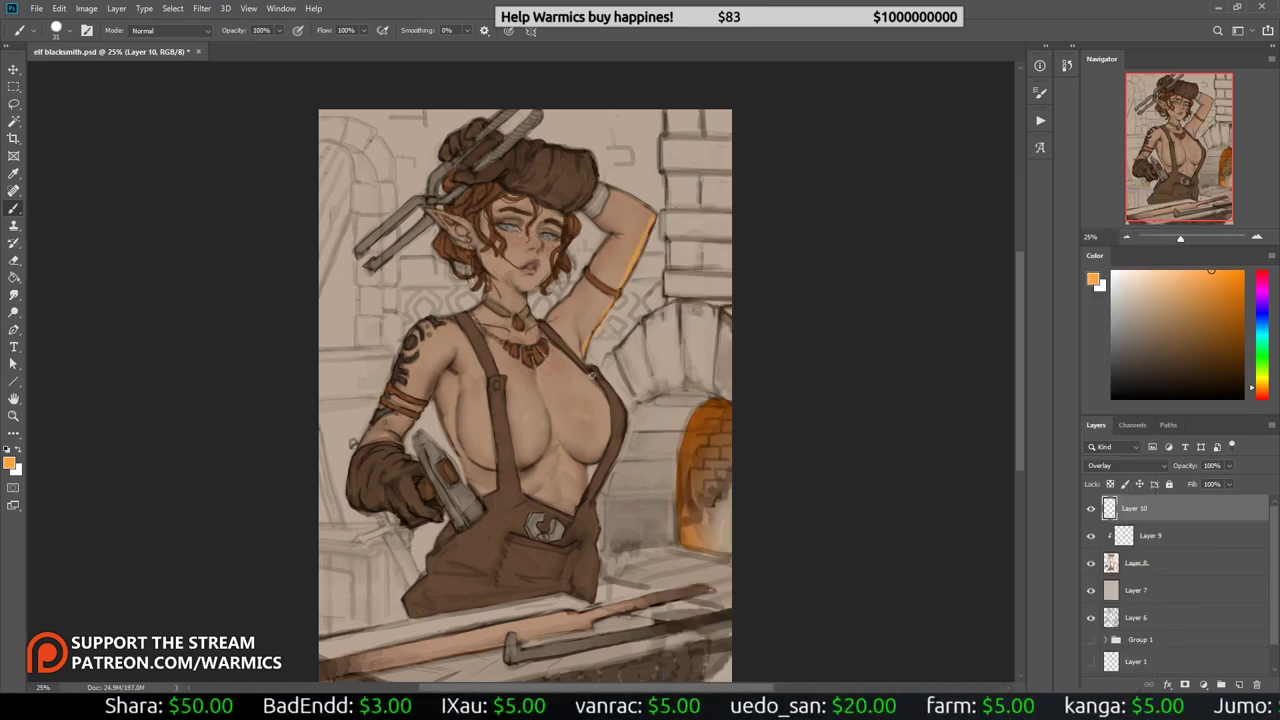
{"action": "key", "text": "h"}
{"action": "left_click_drag", "start_coordinate": [431, 285], "coordinate": [468, 356]}
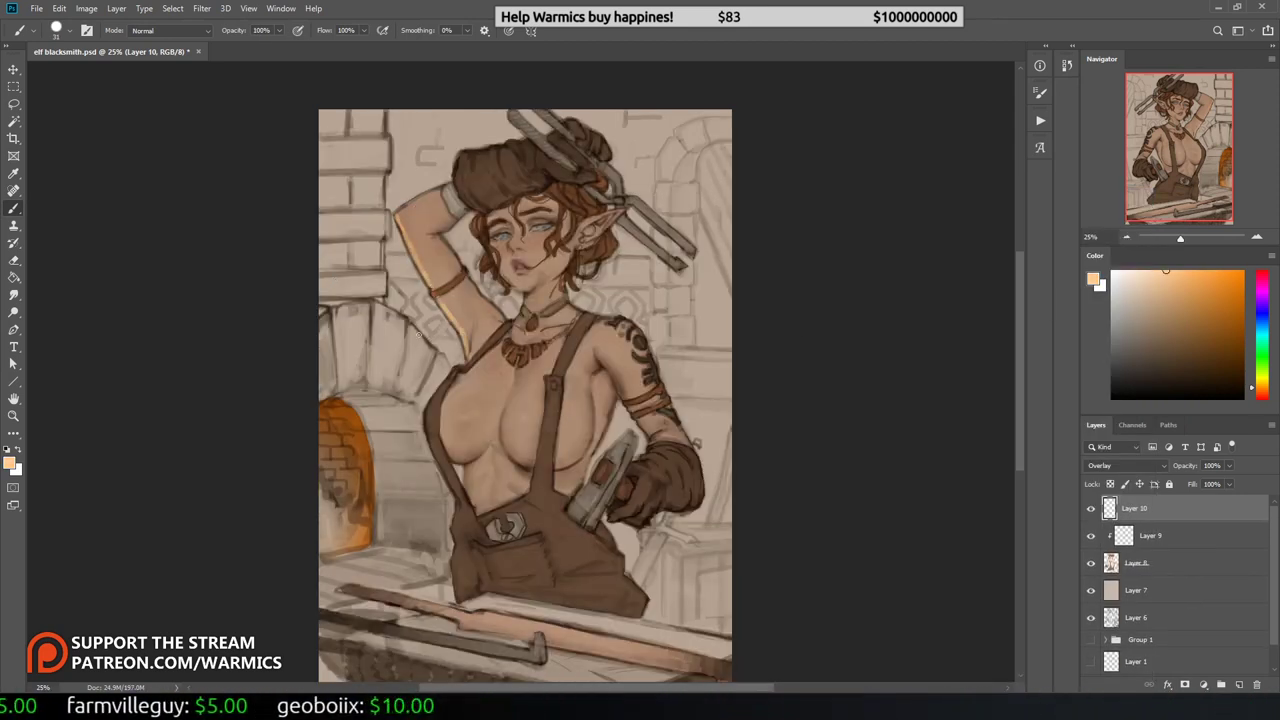
Step: Add warm highlights down the torso's edge and along the sword blade
{"action": "left_click_drag", "start_coordinate": [462, 468], "coordinate": [452, 540]}
{"action": "left_click_drag", "start_coordinate": [428, 418], "coordinate": [462, 598]}
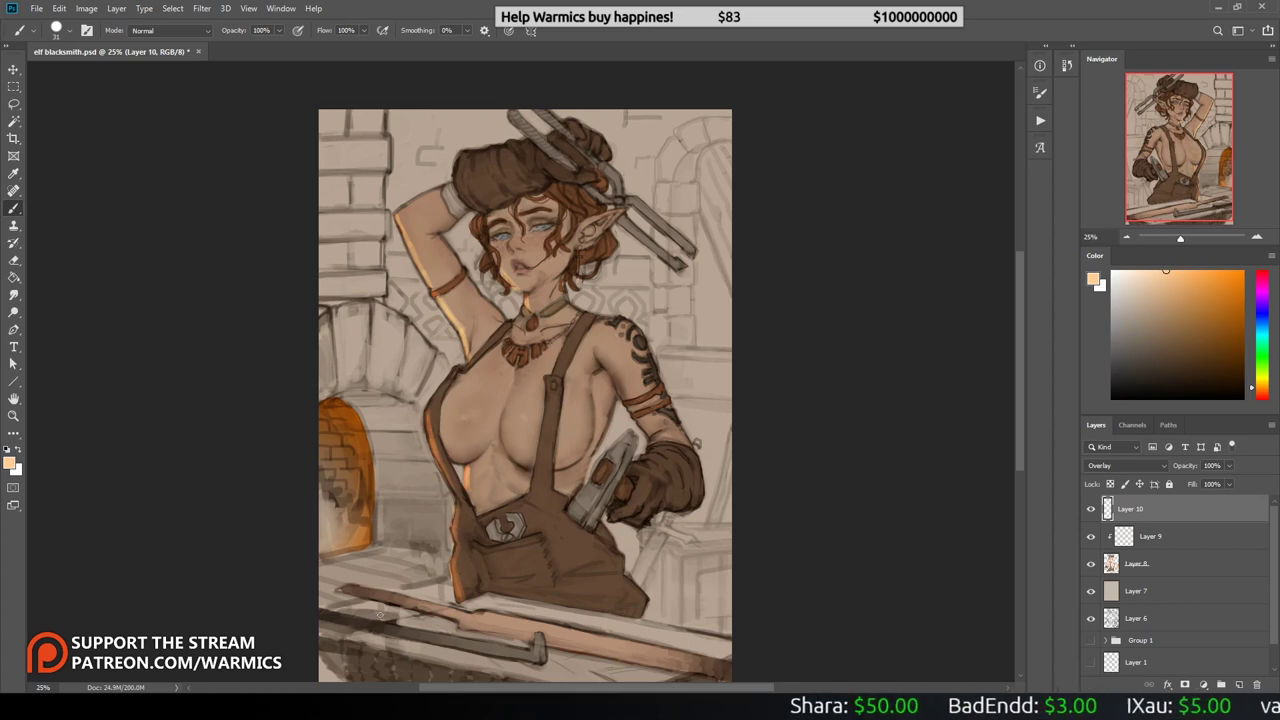
{"action": "left_click_drag", "start_coordinate": [380, 614], "coordinate": [490, 620]}
{"action": "left_click_drag", "start_coordinate": [376, 606], "coordinate": [656, 652]}
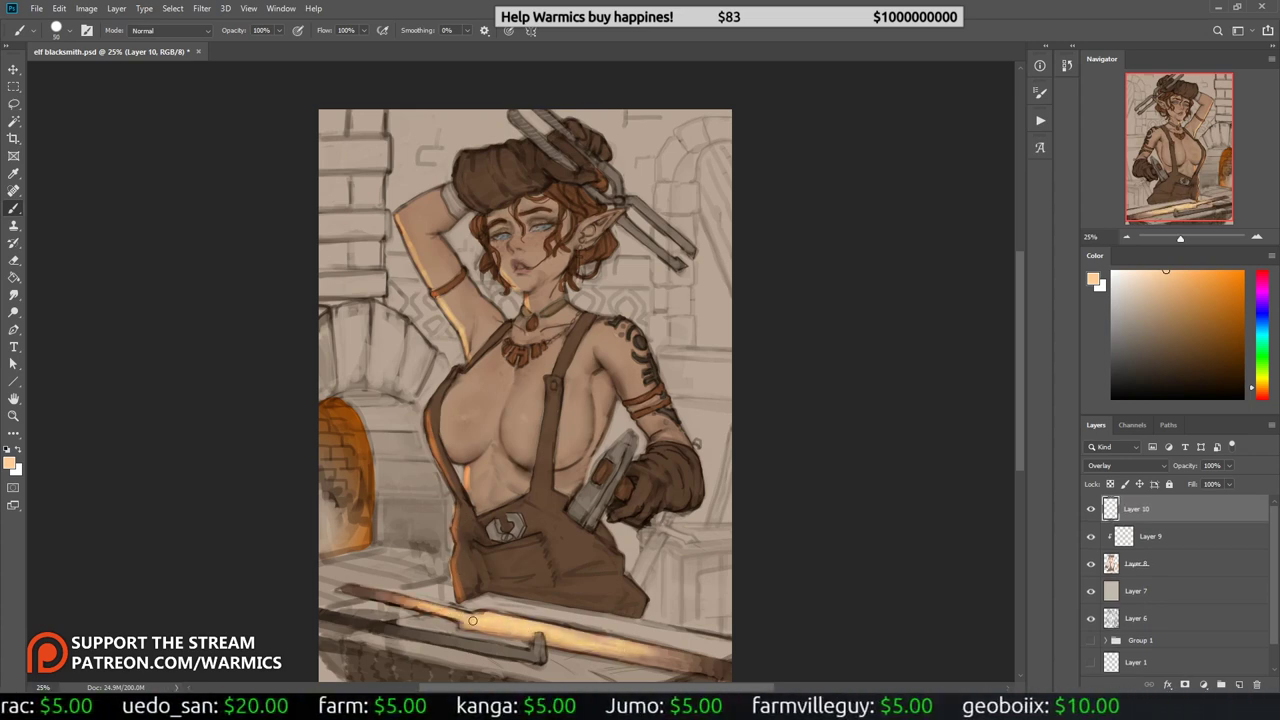
{"action": "left_click_drag", "start_coordinate": [472, 620], "coordinate": [522, 632]}
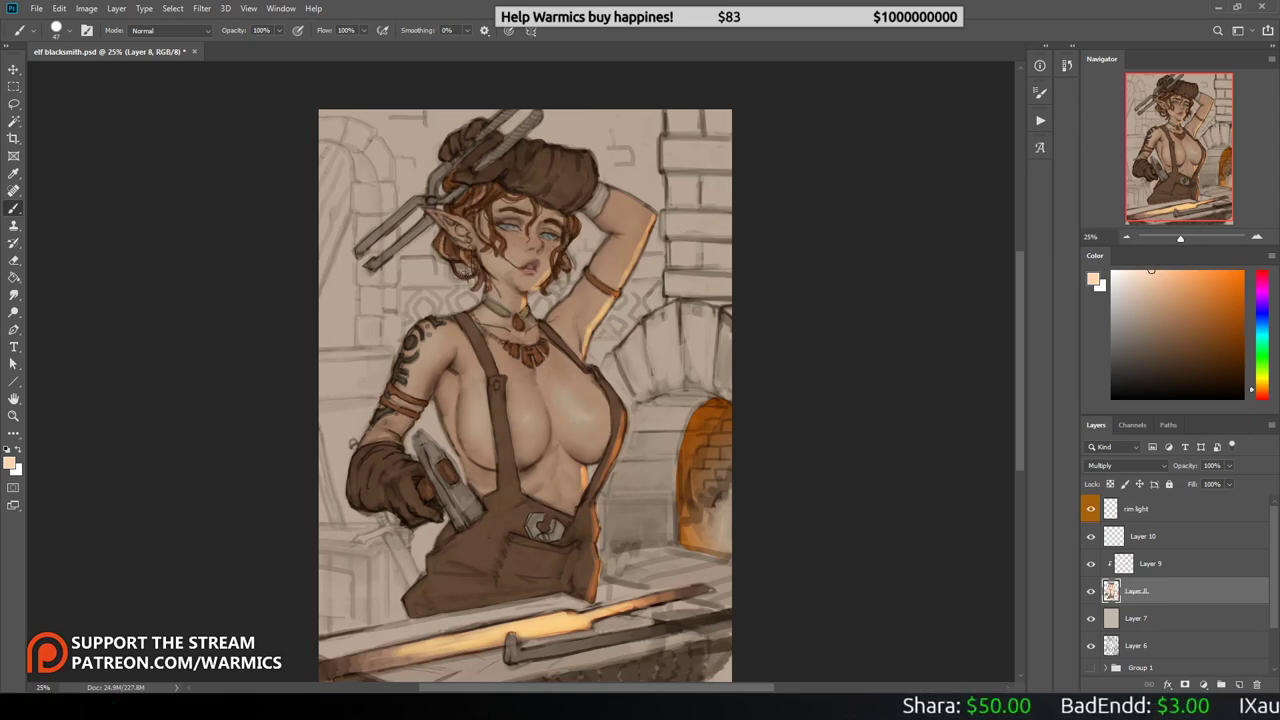
Step: Sample saturated orange tones from the painting for the hair rim light
{"action": "left_click", "coordinate": [438, 258], "text": "alt"}
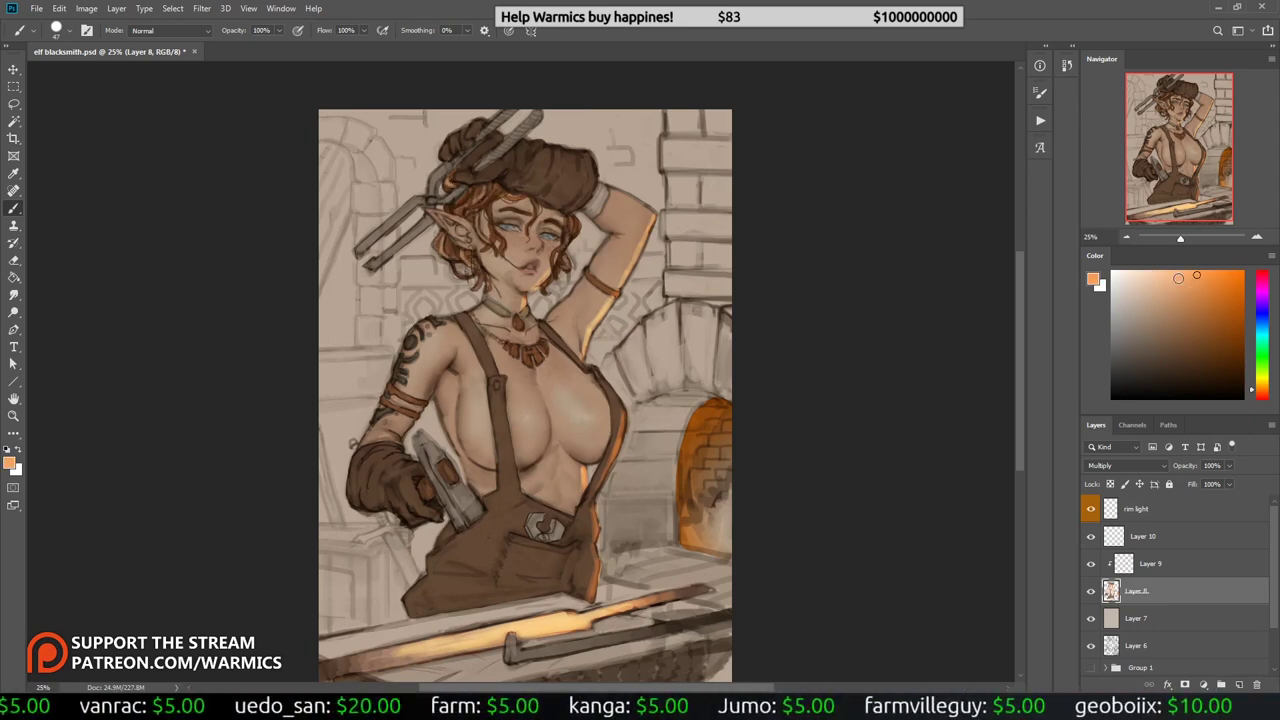
{"action": "left_click", "coordinate": [496, 238], "text": "alt"}
{"action": "right_click", "coordinate": [531, 296]}
{"action": "key", "text": "Escape"}
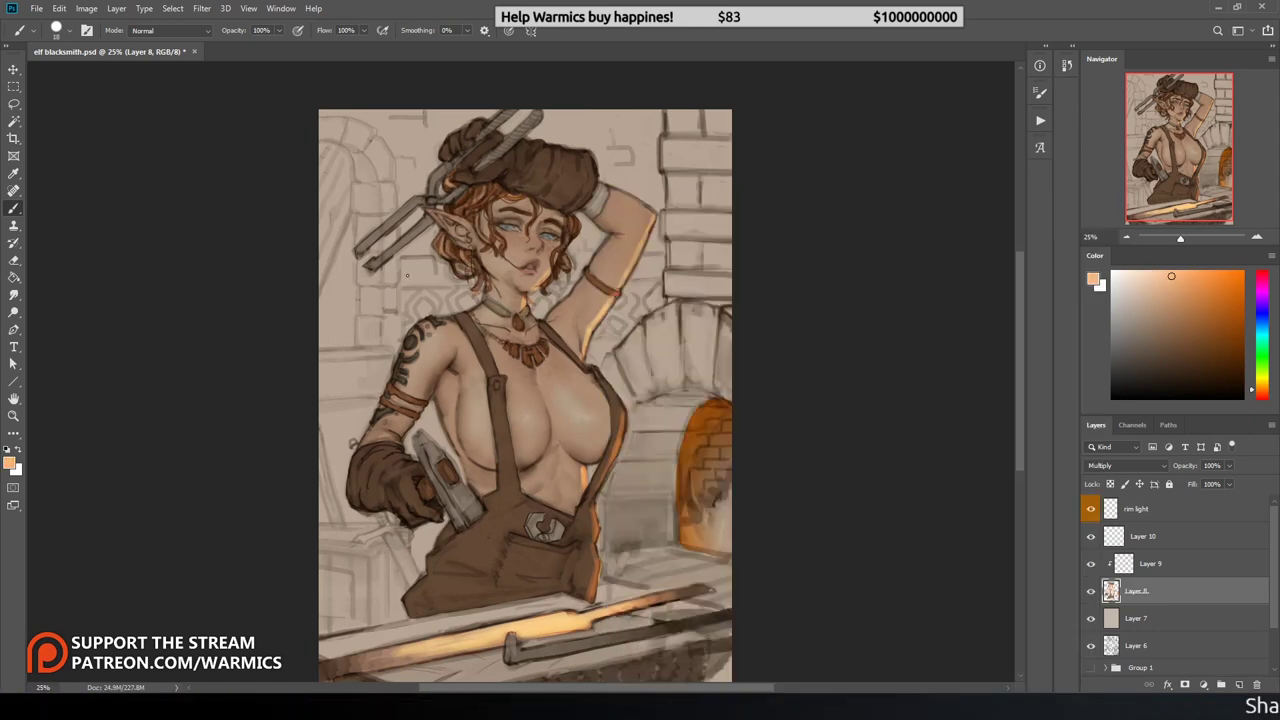
{"action": "key", "text": "h"}
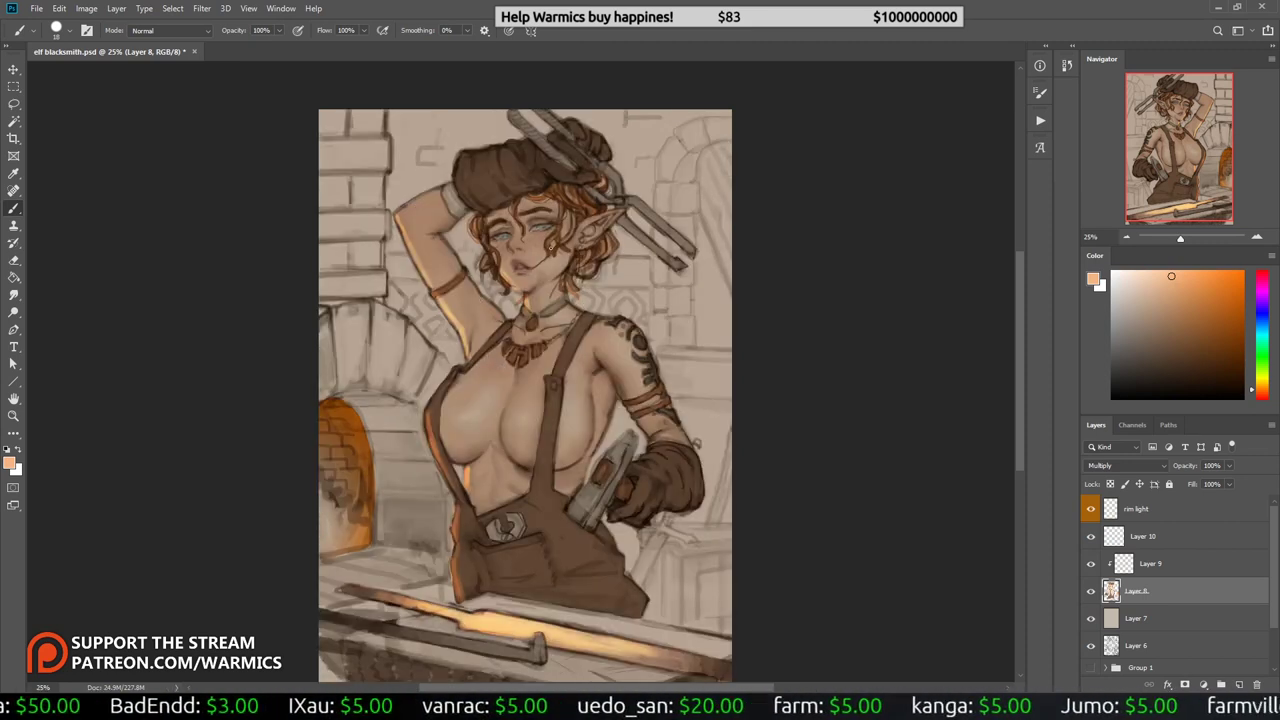
Step: Paint peach and yellow-orange rim light on the rim light layer at 20% brush opacity
{"action": "key", "text": "alt+bracketright"}
{"action": "key", "text": "alt+bracketright"}
{"action": "key", "text": "alt+bracketright"}
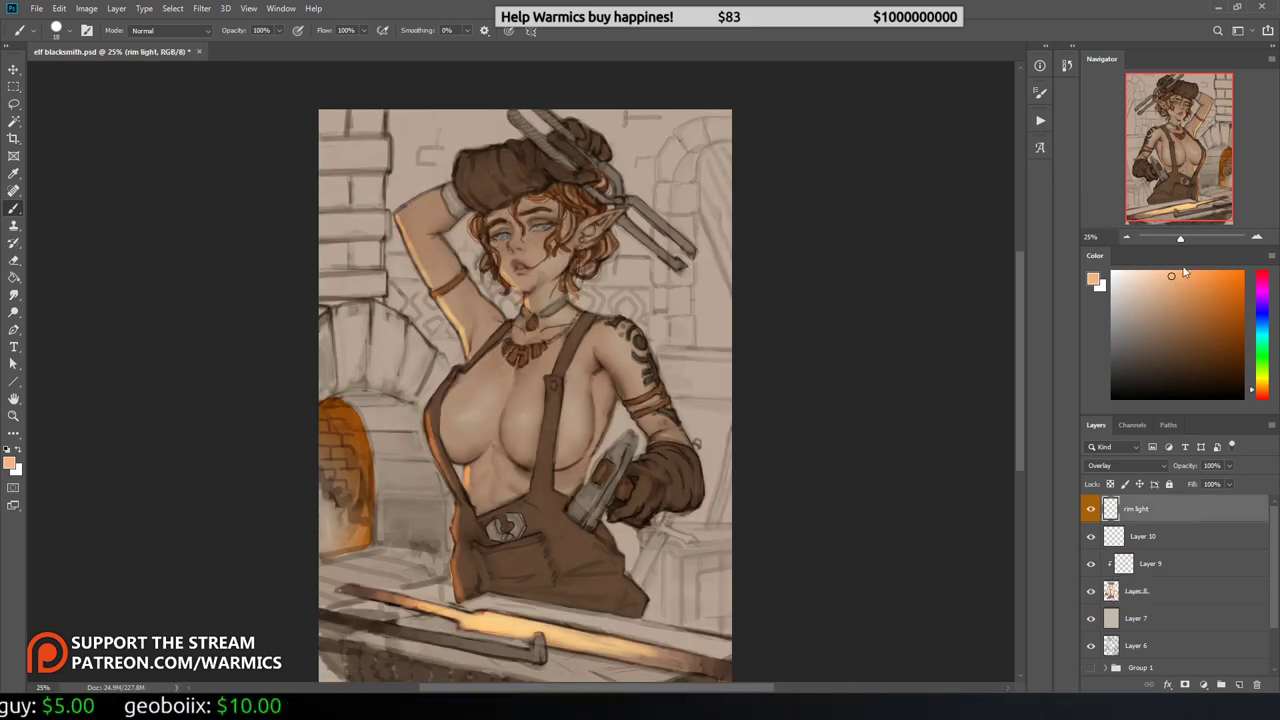
{"action": "key", "text": "2"}
{"action": "right_click", "coordinate": [592, 200]}
{"action": "key", "text": "Escape"}
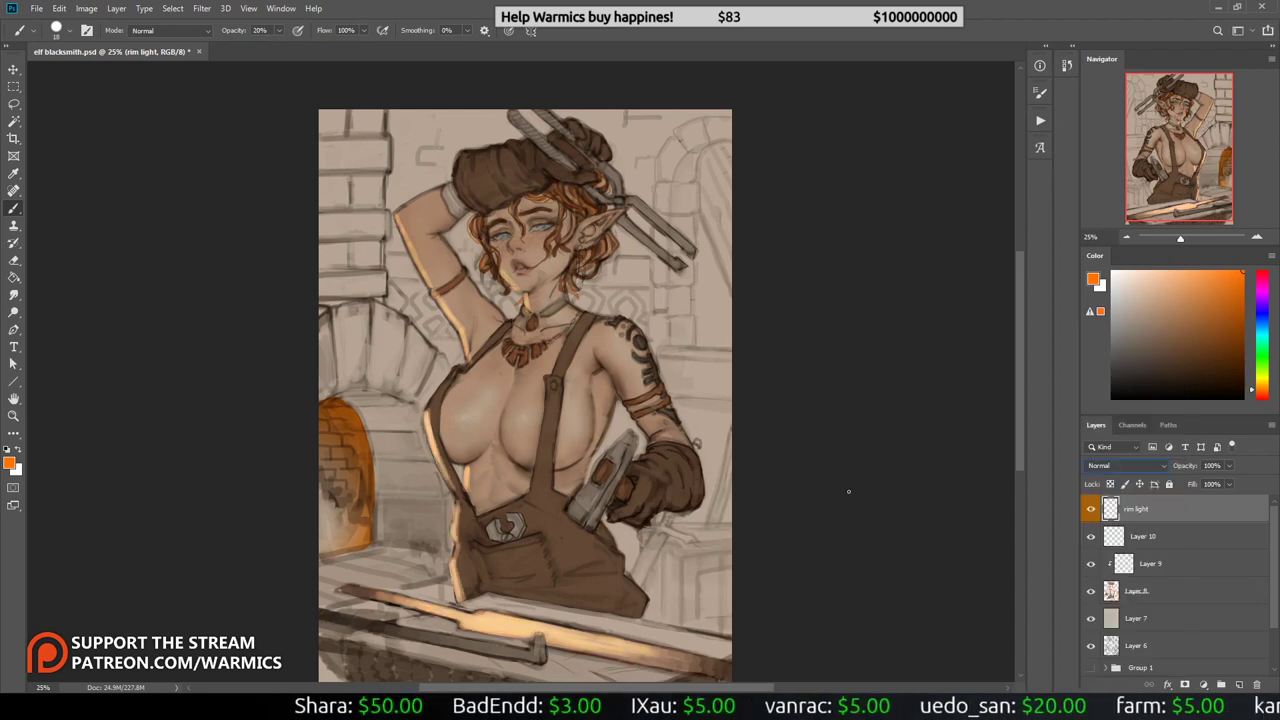
{"action": "left_click", "coordinate": [1167, 271]}
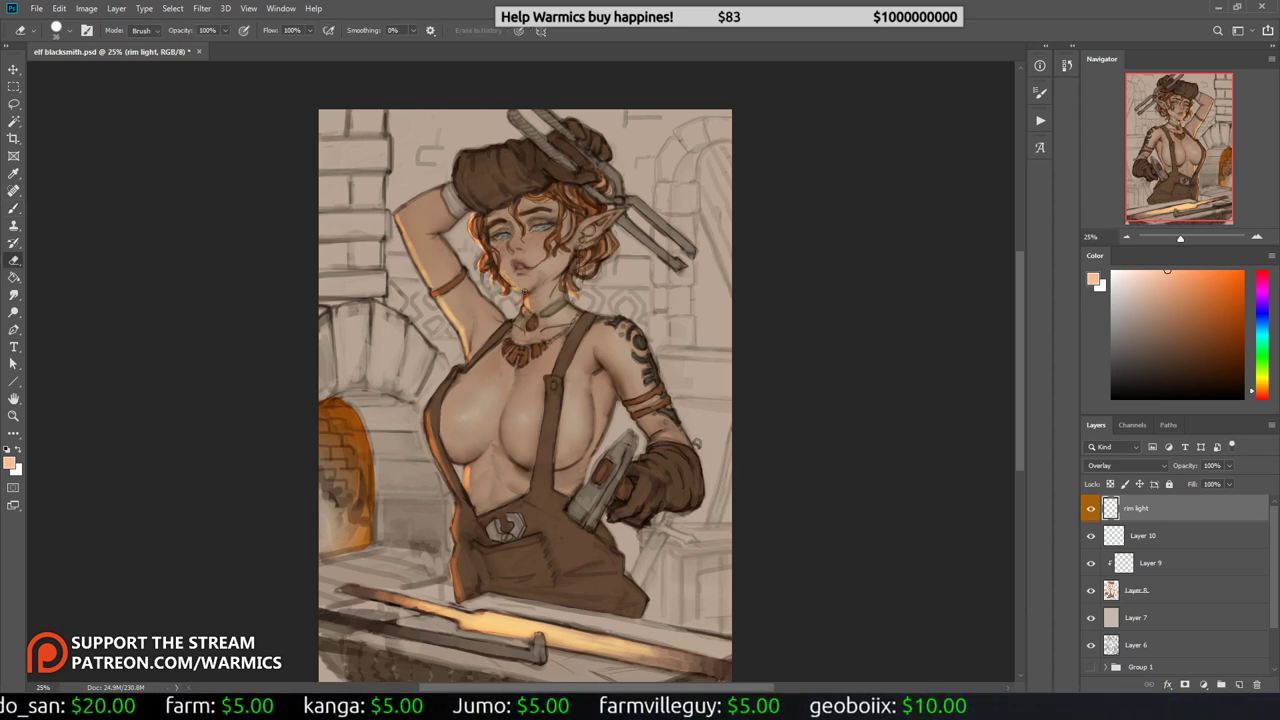
{"action": "key", "text": "h"}
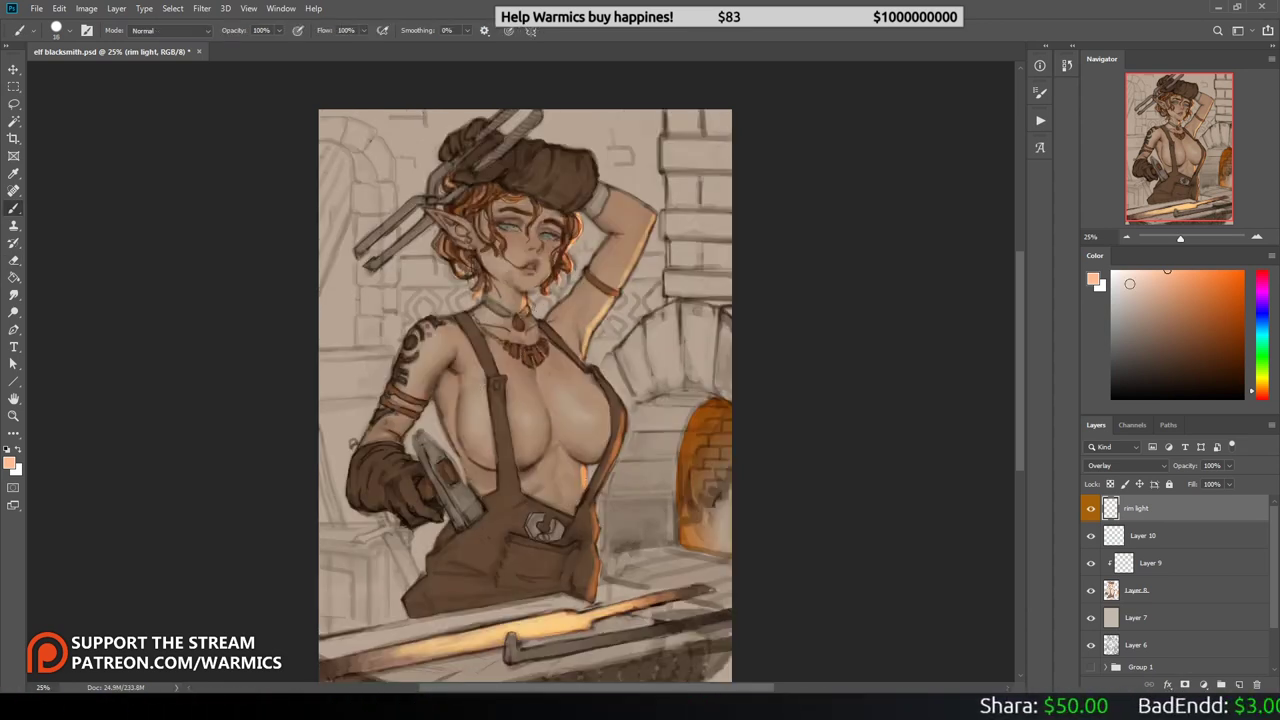
{"action": "left_click", "coordinate": [1167, 271]}
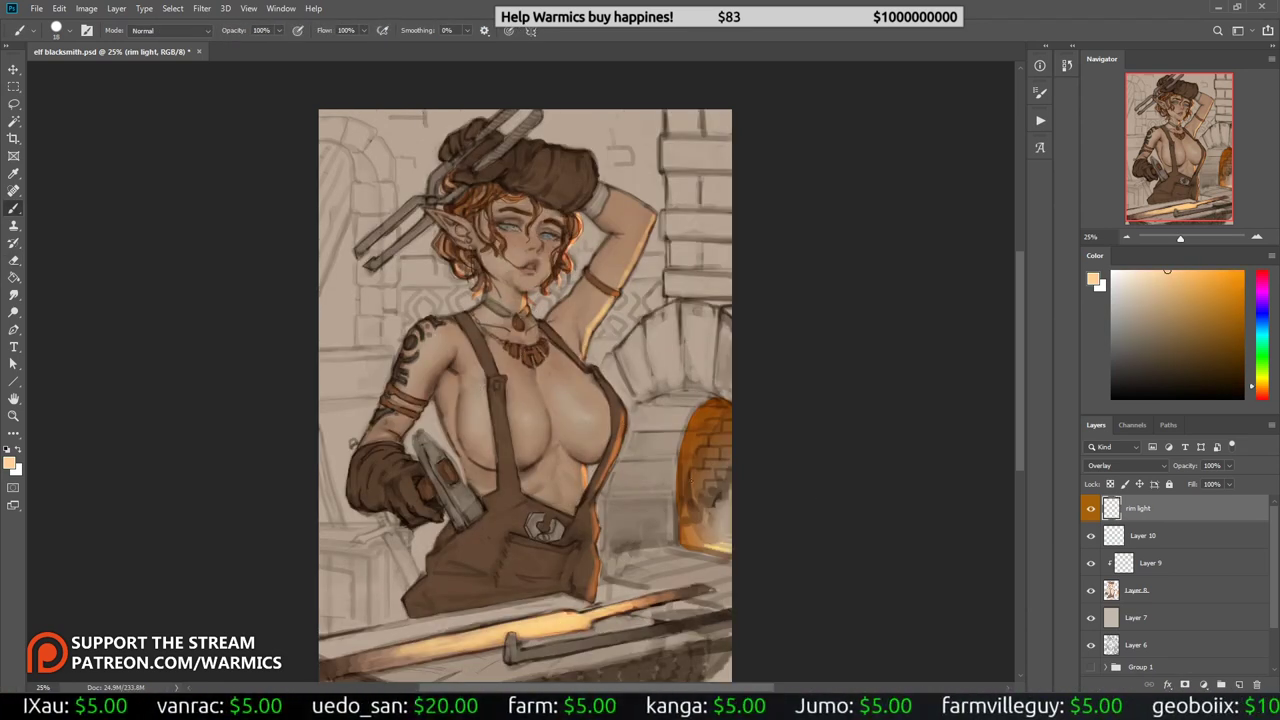
{"action": "right_click", "coordinate": [740, 548]}
{"action": "key", "text": "Escape"}
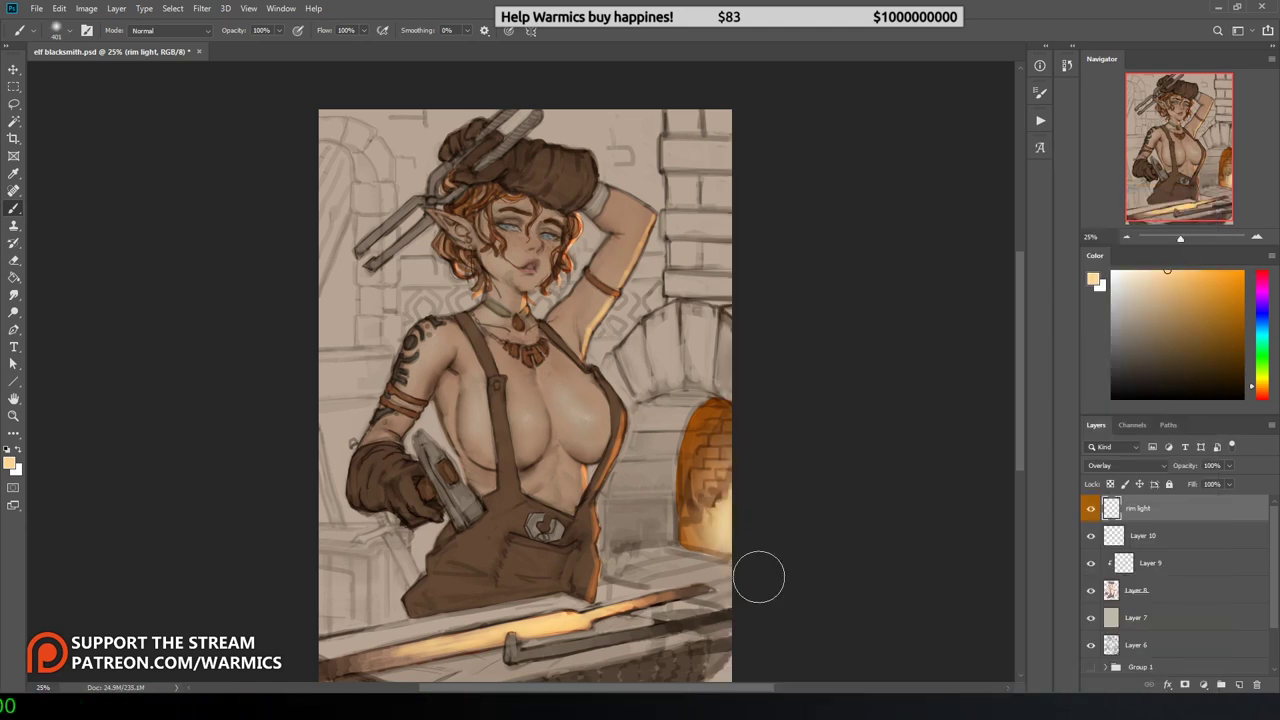
Step: Add a new empty Layer 11 directly beneath Layer 8
{"action": "key", "text": "h"}
{"action": "left_click", "coordinate": [1180, 590]}
{"action": "left_click", "coordinate": [1238, 684], "text": "ctrl"}
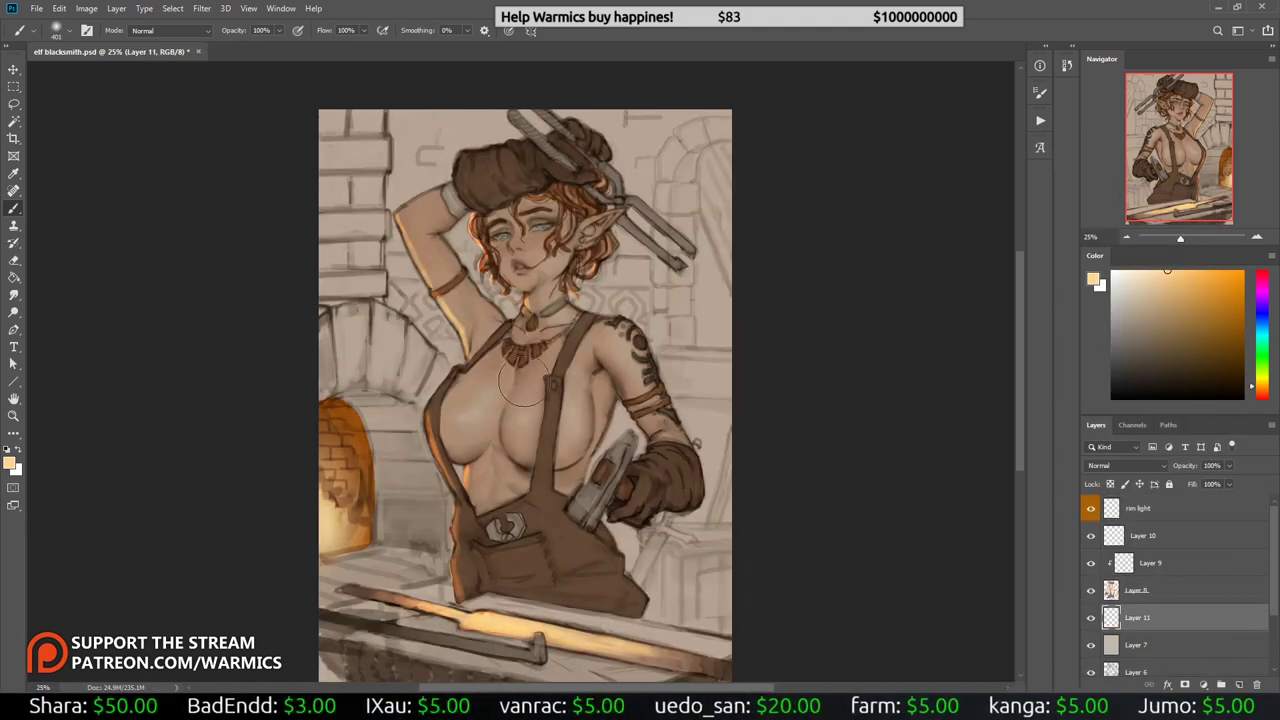
Step: Add a painting layer under the line art and test greyish-brown strokes over the bricks
{"action": "right_click", "coordinate": [751, 320]}
{"action": "left_click", "coordinate": [550, 327]}
{"action": "left_click_drag", "start_coordinate": [300, 357], "coordinate": [354, 556]}
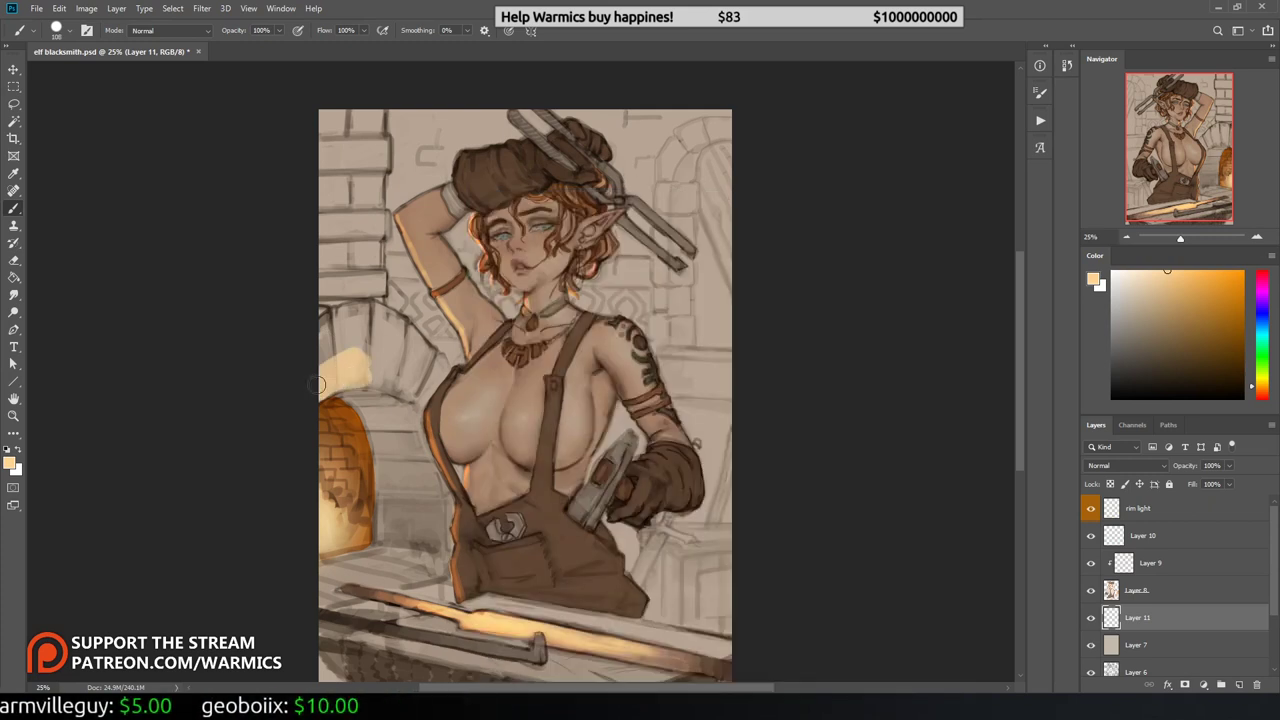
{"action": "key", "text": "ctrl+z"}
{"action": "left_click", "coordinate": [340, 300], "text": "alt"}
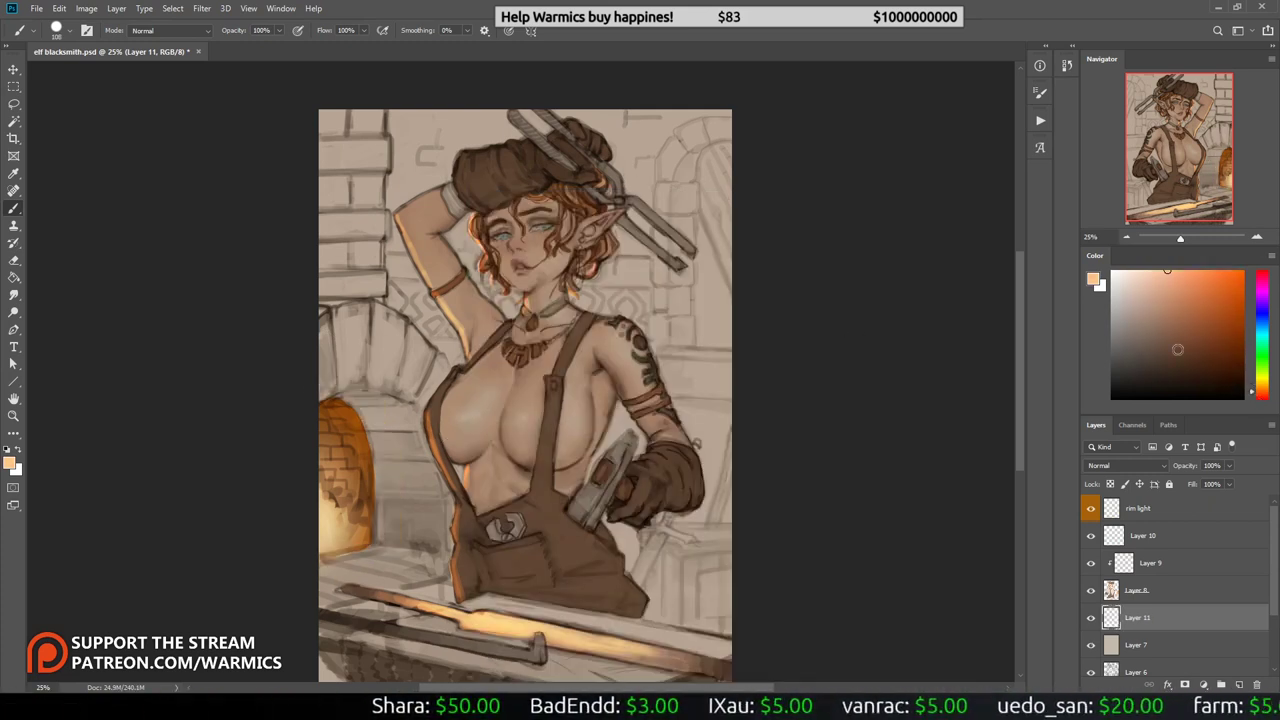
{"action": "left_click_drag", "start_coordinate": [322, 295], "coordinate": [346, 295]}
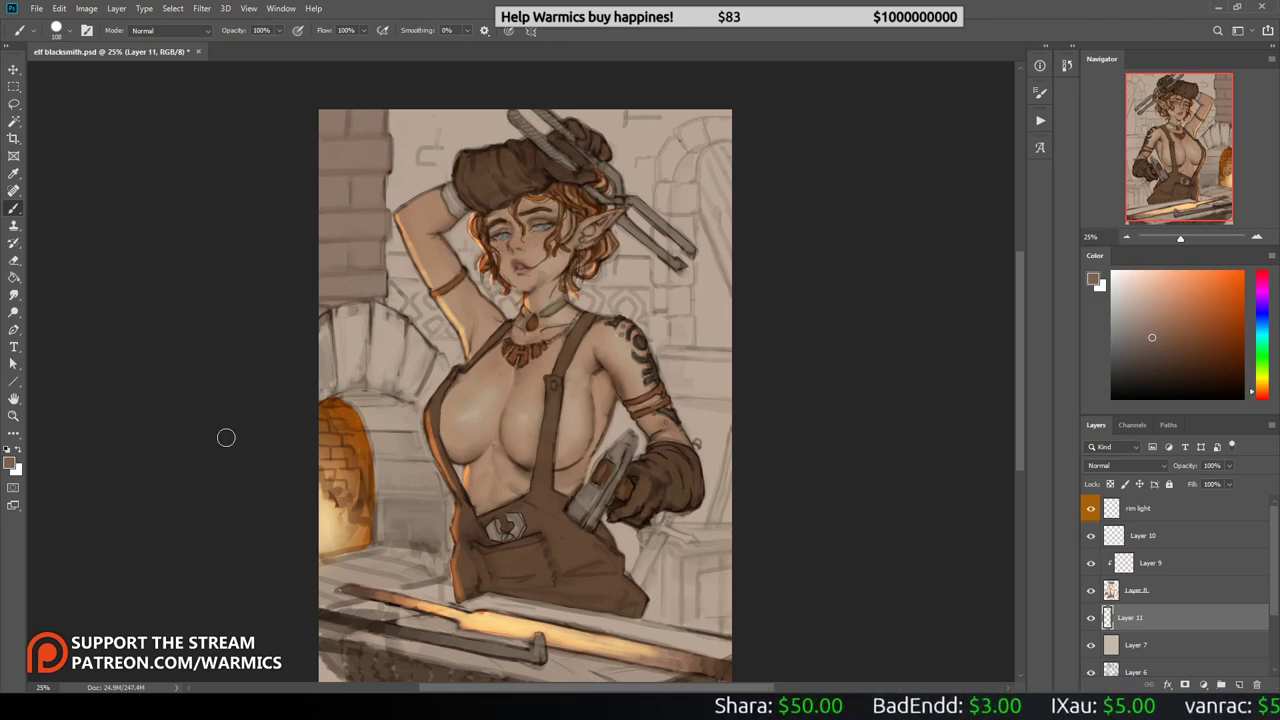
{"action": "key", "text": "ctrl+shift+h"}
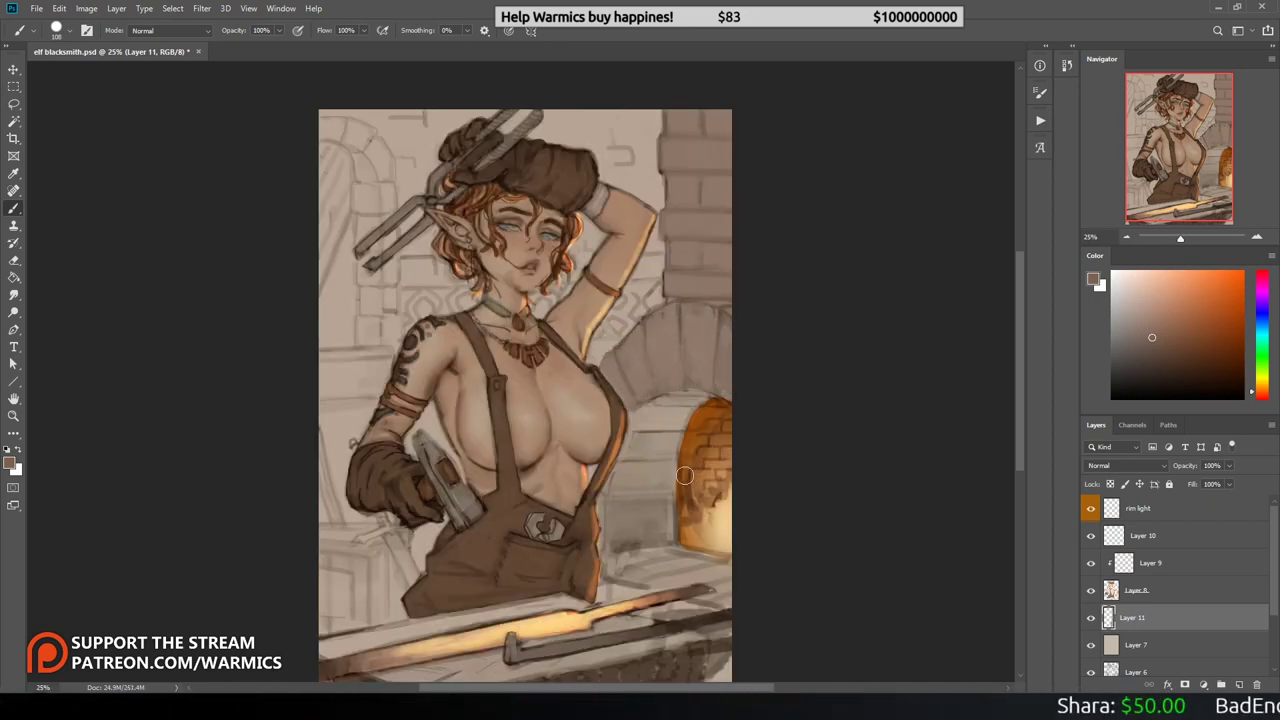
Step: Set Layer 11 to Multiply and shade the forge arch under the raised arm in brown
{"action": "left_click", "coordinate": [1125, 465]}
{"action": "left_click", "coordinate": [1110, 400]}
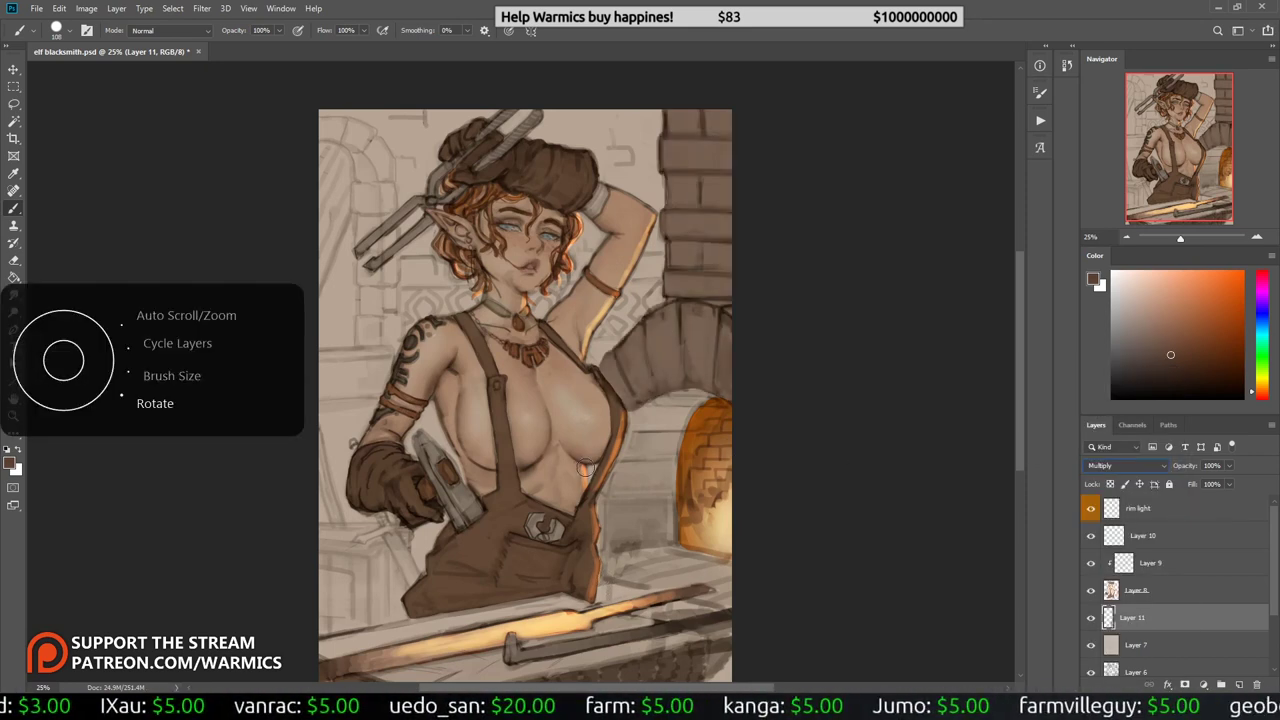
{"action": "right_click", "coordinate": [580, 550]}
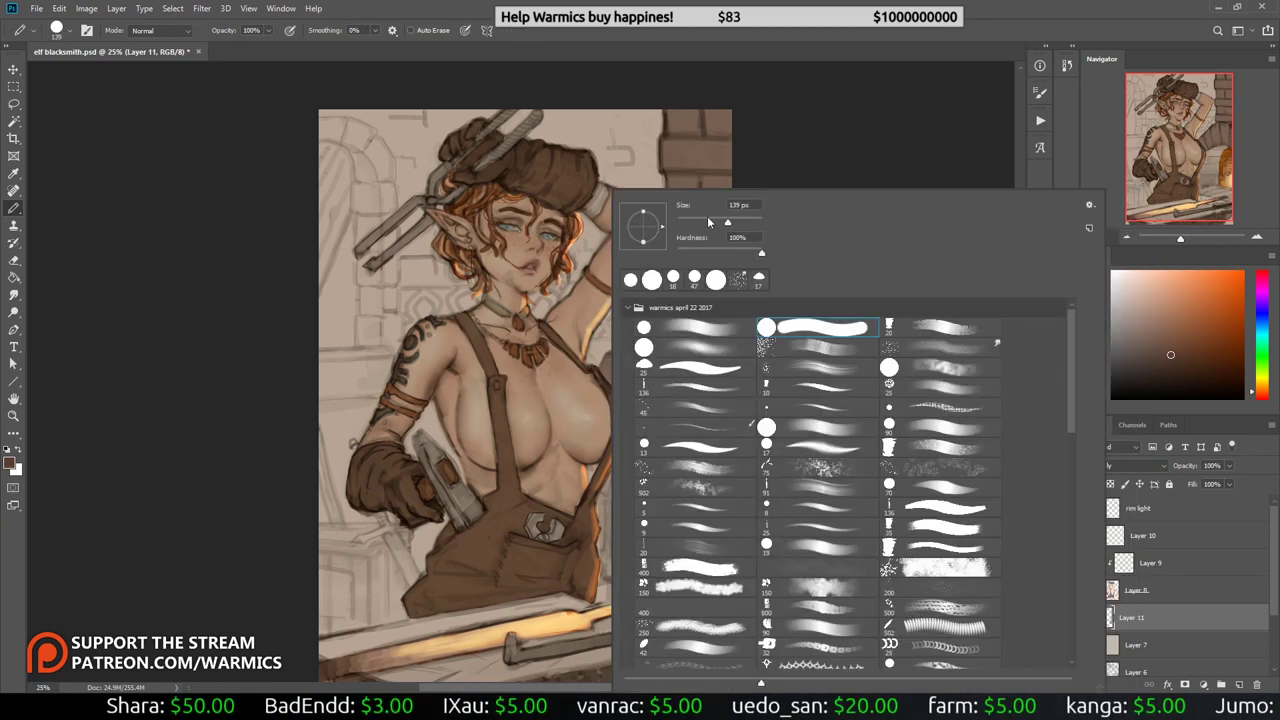
{"action": "key", "text": "shift+b"}
{"action": "left_click", "coordinate": [670, 363], "text": "alt"}
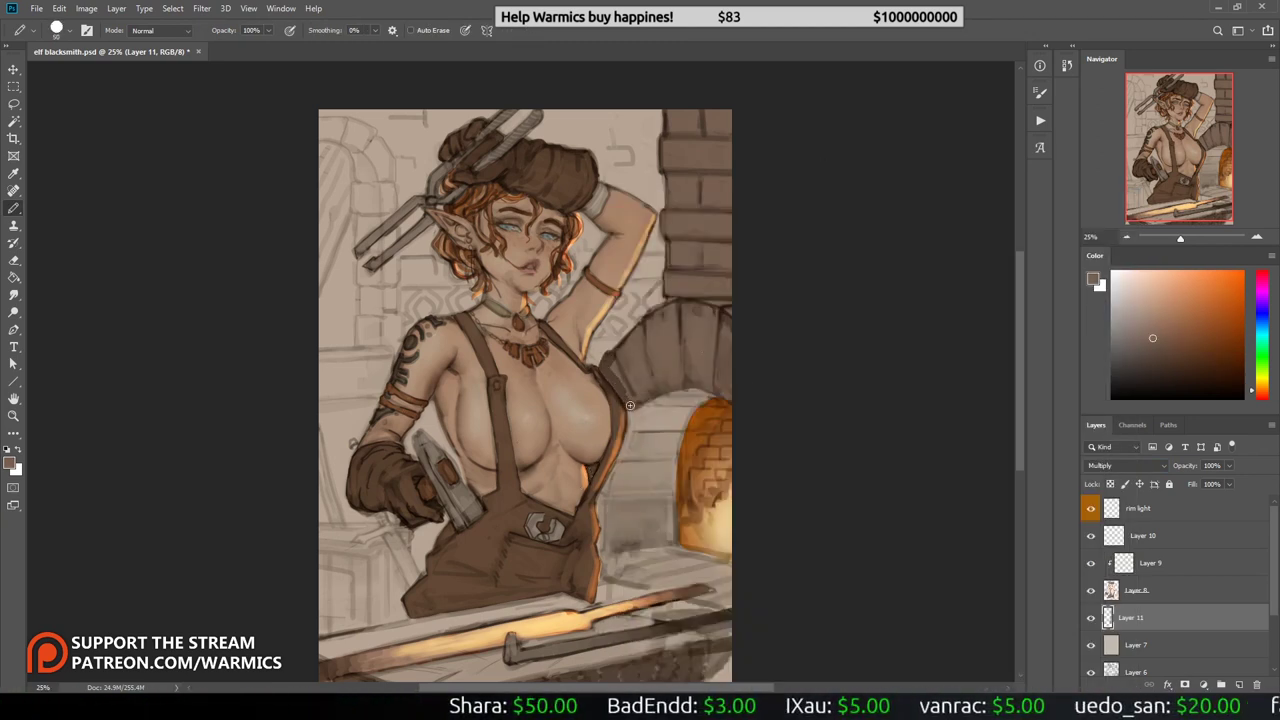
{"action": "left_click_drag", "start_coordinate": [610, 380], "coordinate": [640, 405]}
{"action": "key", "text": "ctrl+z"}
{"action": "left_click_drag", "start_coordinate": [732, 313], "coordinate": [692, 400]}
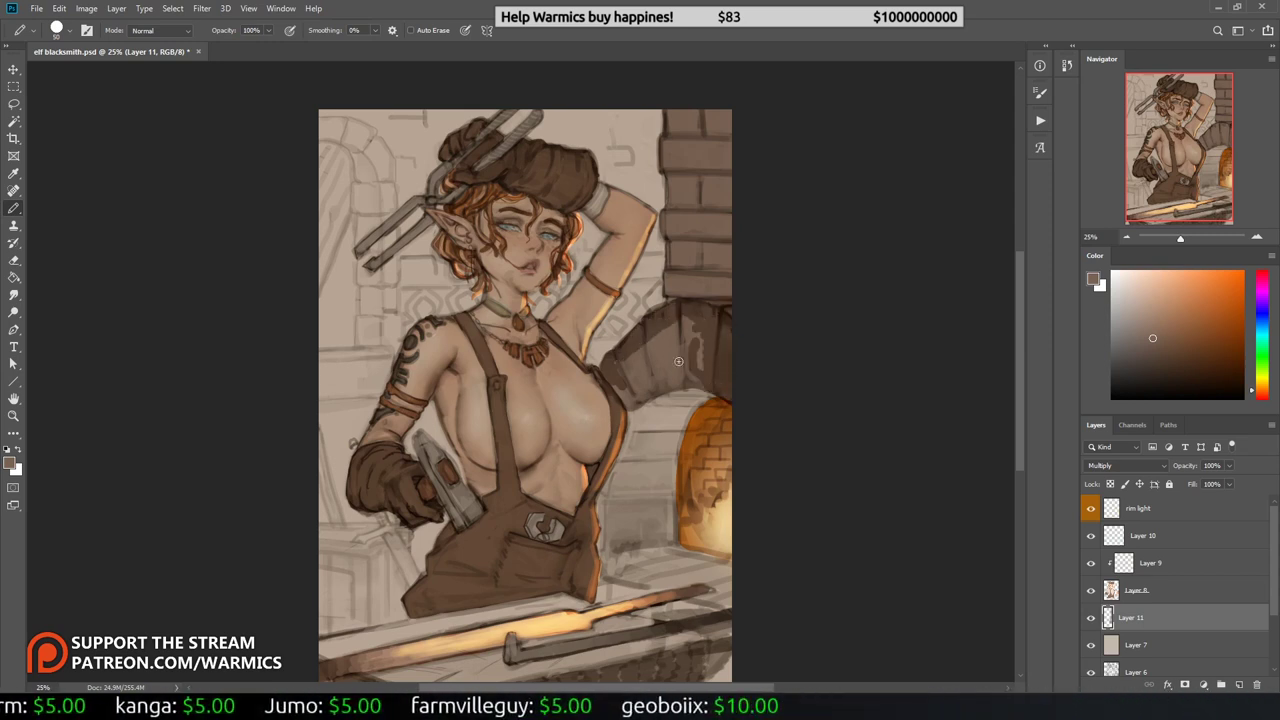
{"action": "mouse_move", "coordinate": [700, 355]}
{"action": "left_mouse_down"}
{"action": "mouse_move", "coordinate": [615, 405]}
{"action": "mouse_move", "coordinate": [620, 380]}
{"action": "mouse_move", "coordinate": [700, 318]}
{"action": "left_mouse_up"}
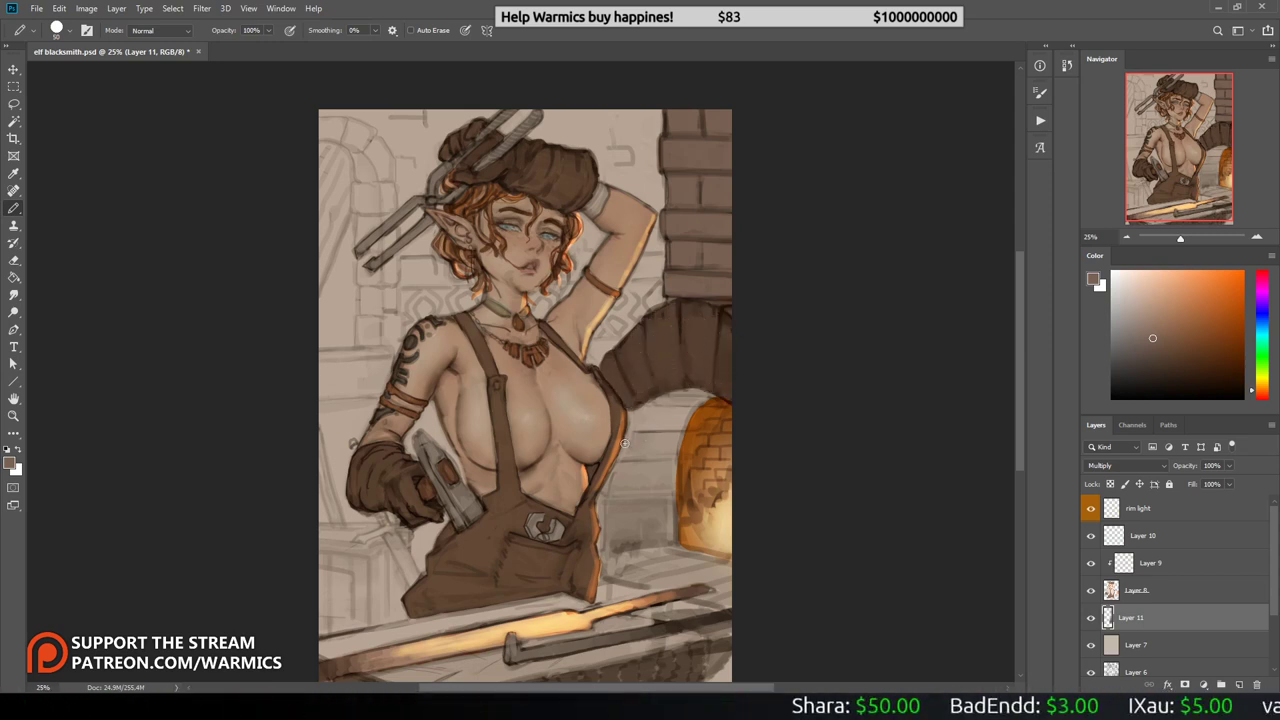
Step: Change brush preset and paint light peach and darker strokes near the forge
{"action": "right_click", "coordinate": [649, 379]}
{"action": "key", "text": "Escape"}
{"action": "key", "text": "h"}
{"action": "key", "text": "b"}
{"action": "right_click", "coordinate": [576, 424]}
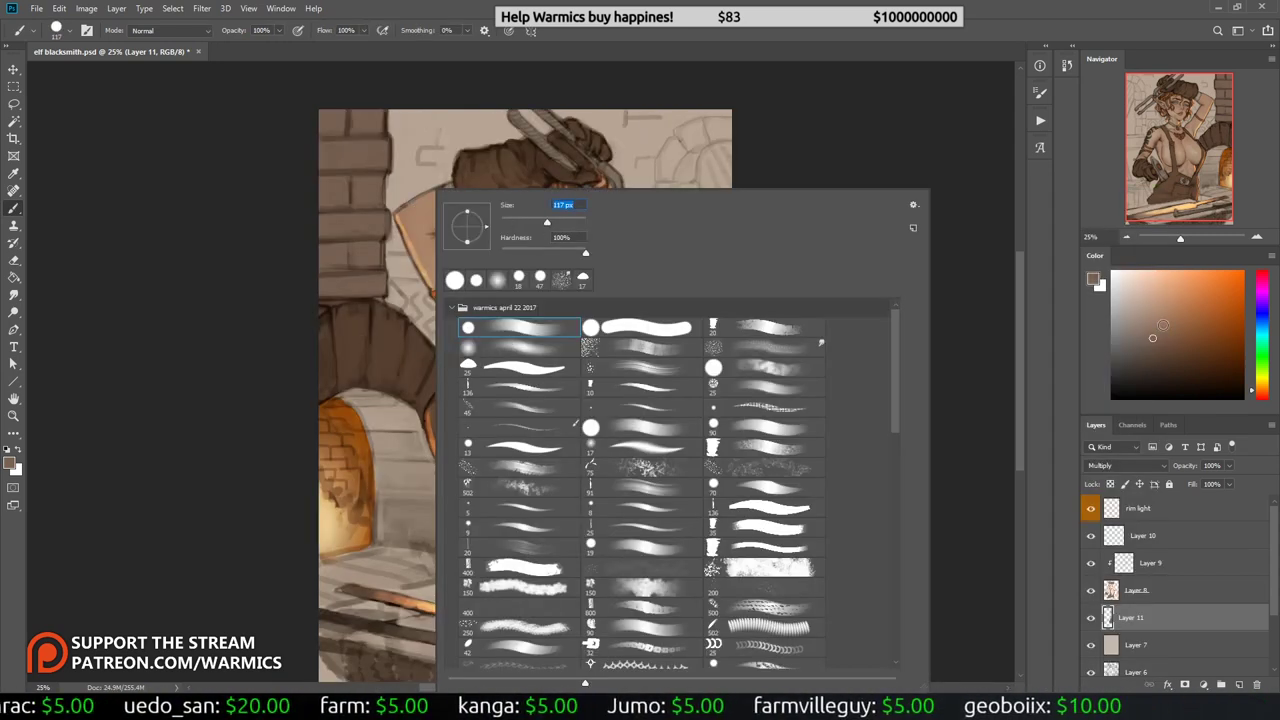
{"action": "left_click", "coordinate": [934, 206]}
{"action": "key", "text": "shift+b"}
{"action": "mouse_move", "coordinate": [380, 420]}
{"action": "left_mouse_down"}
{"action": "mouse_move", "coordinate": [382, 537]}
{"action": "mouse_move", "coordinate": [410, 410]}
{"action": "mouse_move", "coordinate": [362, 390]}
{"action": "left_mouse_up"}
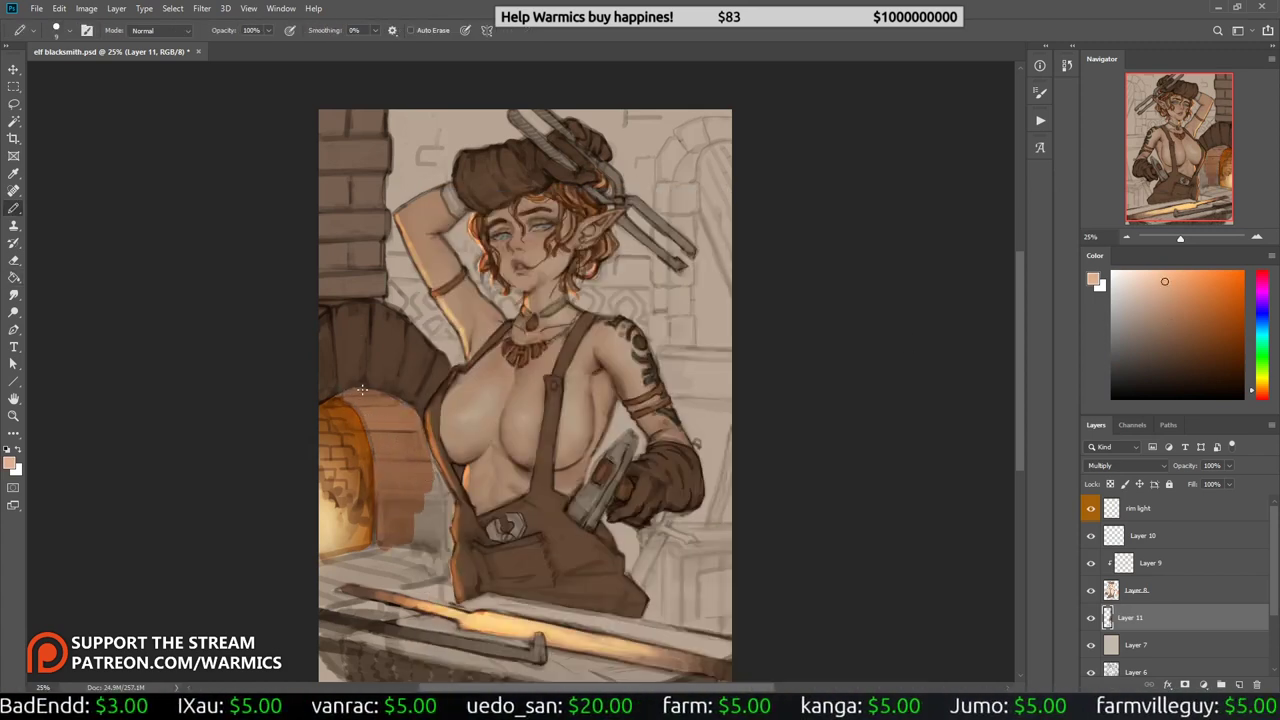
{"action": "mouse_move", "coordinate": [441, 554]}
{"action": "left_mouse_down"}
{"action": "mouse_move", "coordinate": [432, 480]}
{"action": "mouse_move", "coordinate": [436, 500]}
{"action": "left_mouse_up"}
Step: Darken the forge base and the counter edge below the forge in dark brown
{"action": "right_click", "coordinate": [500, 540]}
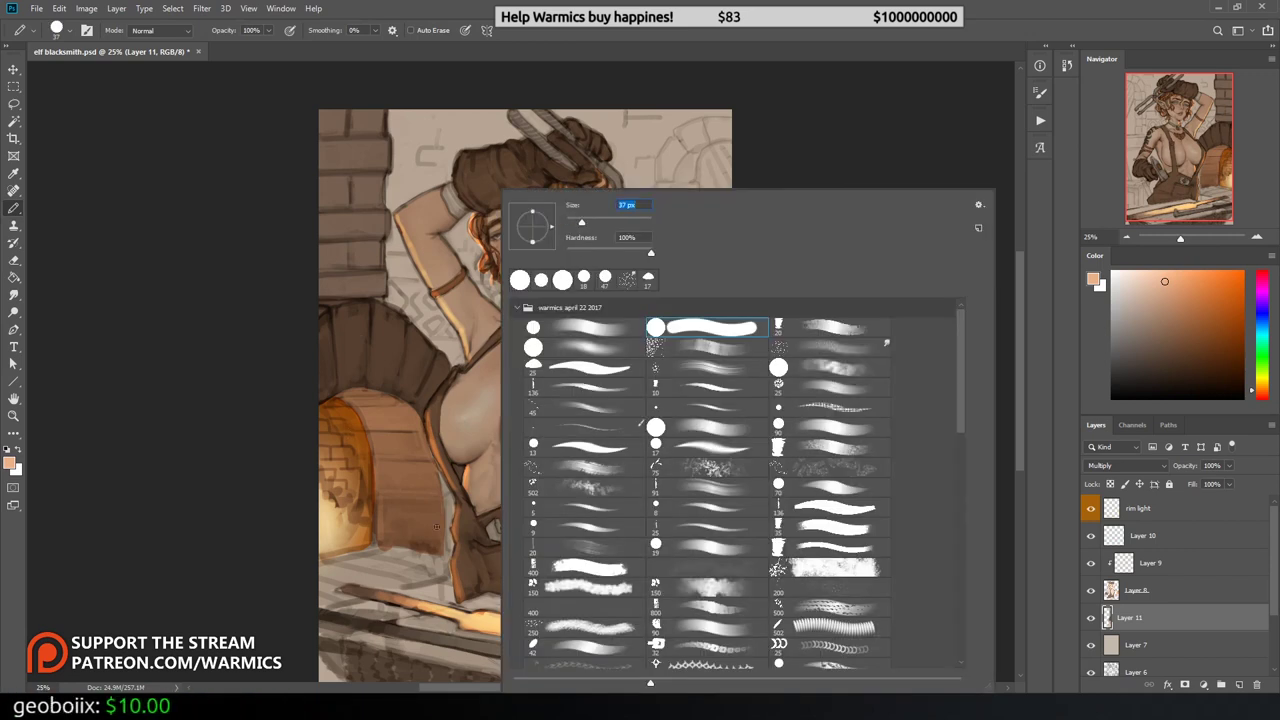
{"action": "key", "text": "Escape"}
{"action": "mouse_move", "coordinate": [320, 575]}
{"action": "left_mouse_down"}
{"action": "mouse_move", "coordinate": [406, 551]}
{"action": "mouse_move", "coordinate": [440, 570]}
{"action": "mouse_move", "coordinate": [352, 588]}
{"action": "left_mouse_up"}
{"action": "mouse_move", "coordinate": [430, 560]}
{"action": "left_mouse_down"}
{"action": "mouse_move", "coordinate": [334, 584]}
{"action": "mouse_move", "coordinate": [322, 606]}
{"action": "left_mouse_up"}
{"action": "left_click", "coordinate": [456, 495], "text": "alt"}
{"action": "left_click_drag", "start_coordinate": [462, 482], "coordinate": [450, 562]}
{"action": "left_click", "coordinate": [1140, 590]}
{"action": "left_click", "coordinate": [1130, 617]}
{"action": "key", "text": "ctrl+z"}
{"action": "left_click", "coordinate": [453, 503], "text": "alt"}
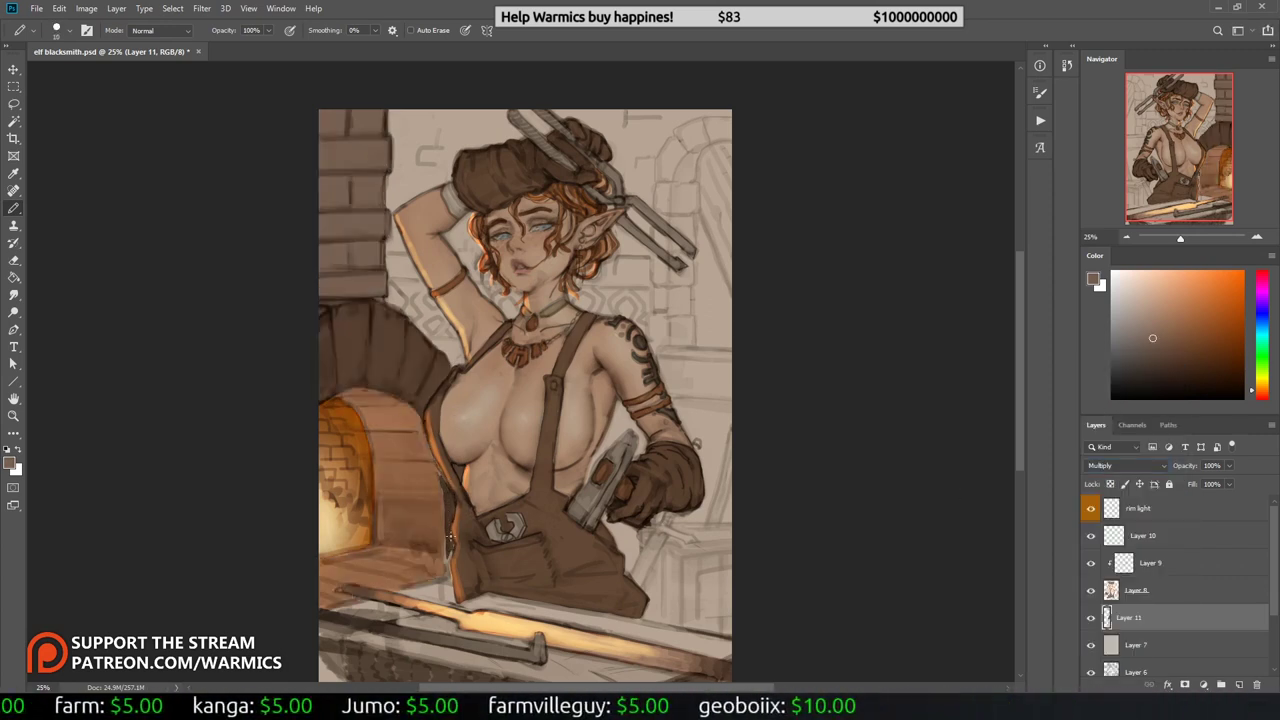
{"action": "mouse_move", "coordinate": [395, 591]}
{"action": "left_mouse_down"}
{"action": "mouse_move", "coordinate": [450, 604]}
{"action": "mouse_move", "coordinate": [423, 597]}
{"action": "mouse_move", "coordinate": [420, 610]}
{"action": "left_mouse_up"}
Step: Paint peach behind the shoulder and light cyan patches beside the shoulder and arm
{"action": "key", "text": "g"}
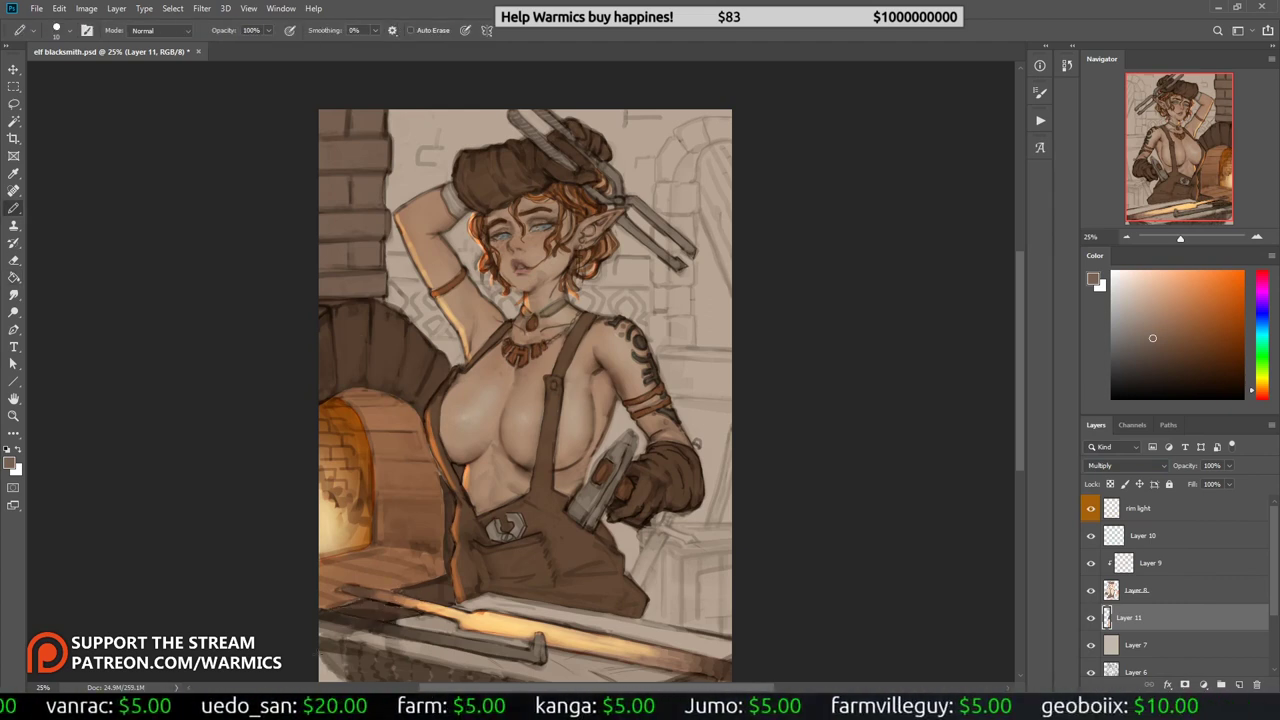
{"action": "key", "text": "h"}
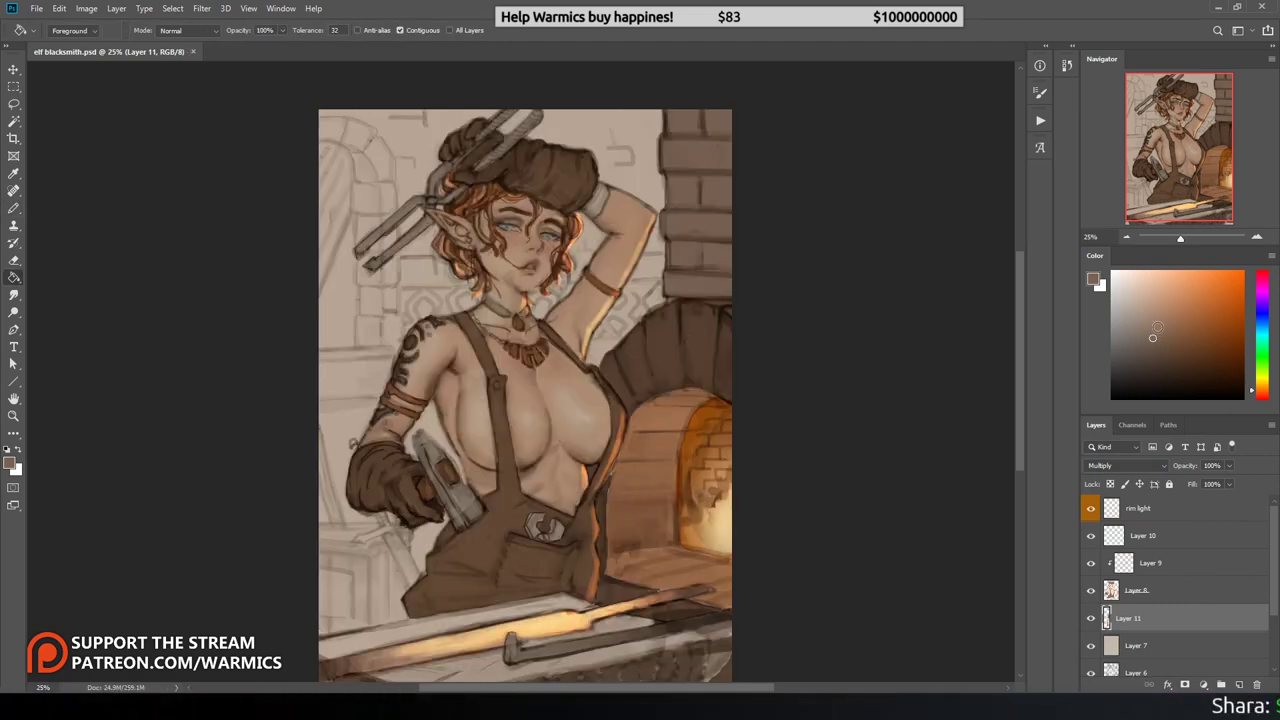
{"action": "left_click", "coordinate": [1158, 315]}
{"action": "key", "text": "b"}
{"action": "mouse_move", "coordinate": [470, 305]}
{"action": "left_mouse_down"}
{"action": "mouse_move", "coordinate": [405, 300]}
{"action": "mouse_move", "coordinate": [468, 310]}
{"action": "left_mouse_up"}
{"action": "left_click", "coordinate": [1262, 328]}
{"action": "left_click", "coordinate": [1134, 274]}
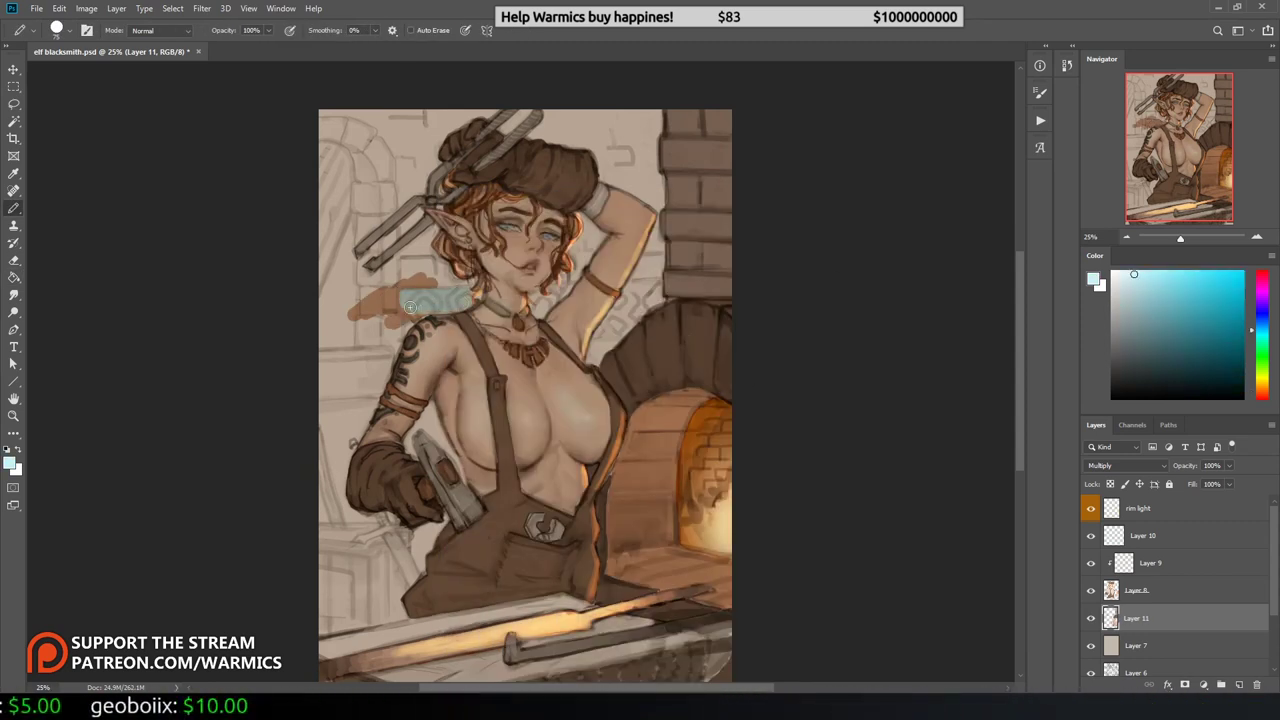
{"action": "key", "text": "g"}
{"action": "key", "text": "b"}
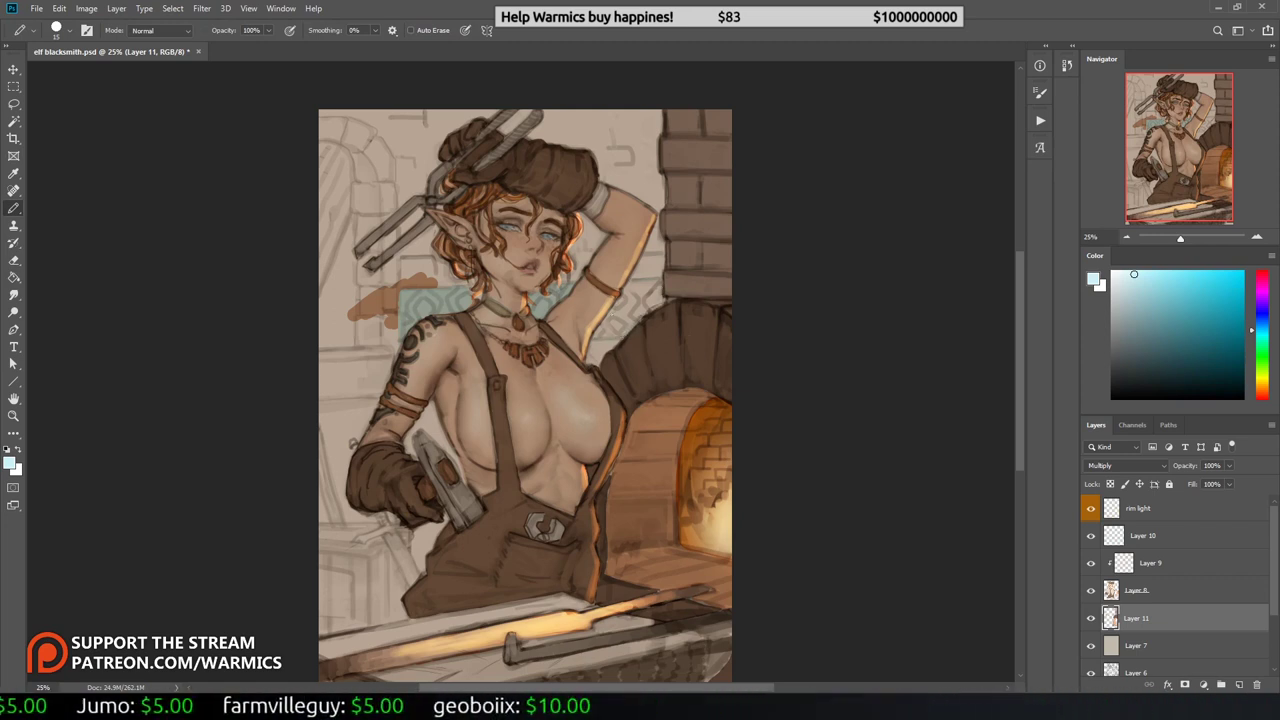
{"action": "left_click_drag", "start_coordinate": [607, 318], "coordinate": [655, 290]}
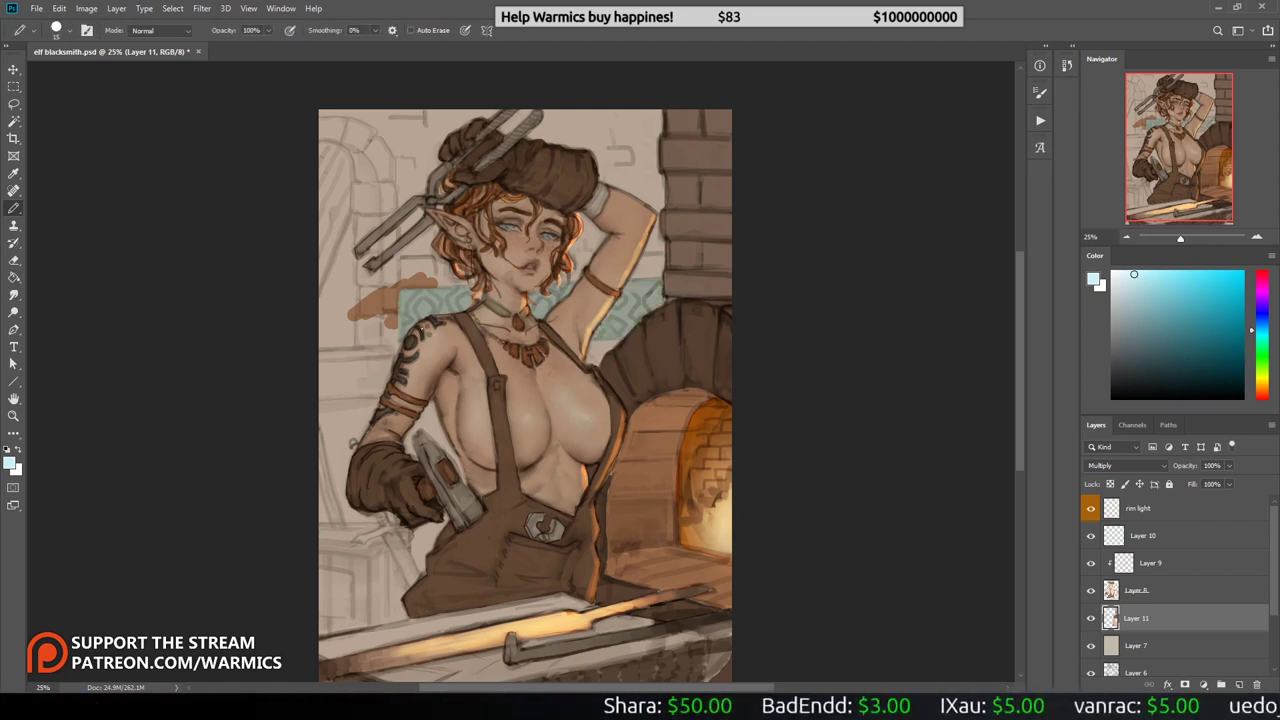
Step: Fill Layer 11 with a sampled light peach, kept on Multiply, to warm the image
{"action": "left_click", "coordinate": [389, 279], "text": "alt"}
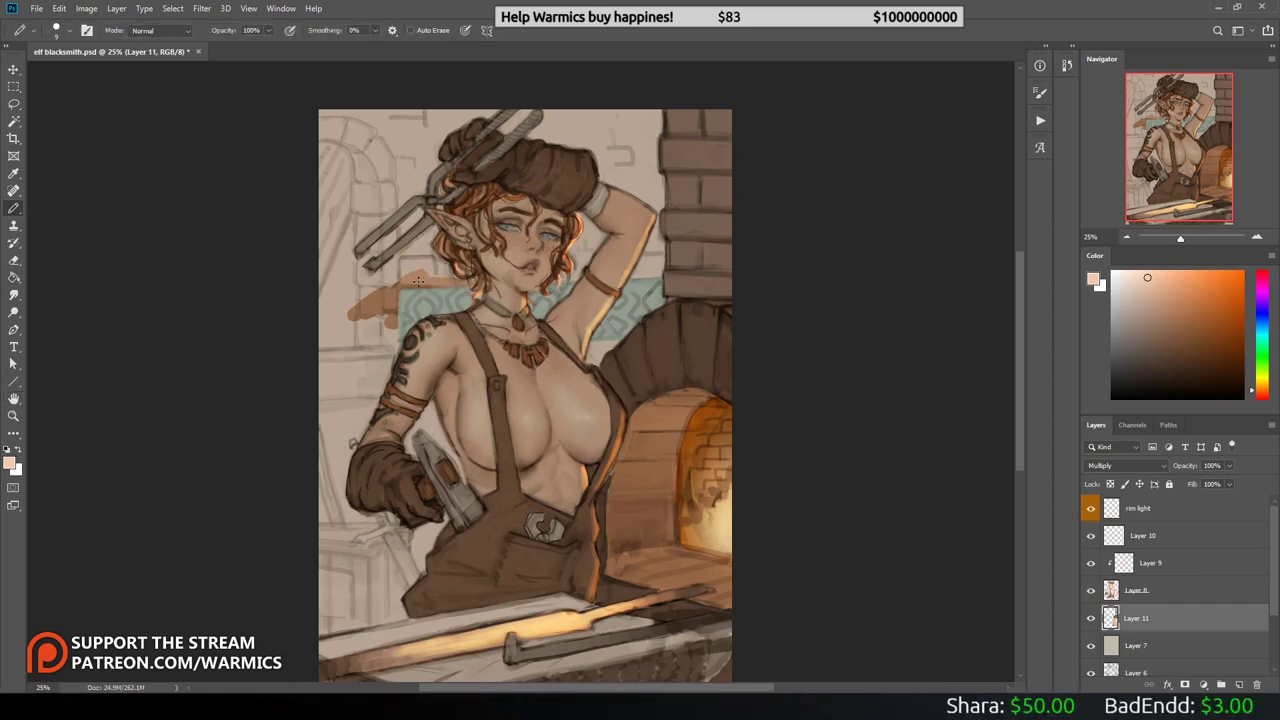
{"action": "key", "text": "alt+BackSpace"}
{"action": "key", "text": "z"}
{"action": "left_click", "coordinate": [600, 236], "text": "alt"}
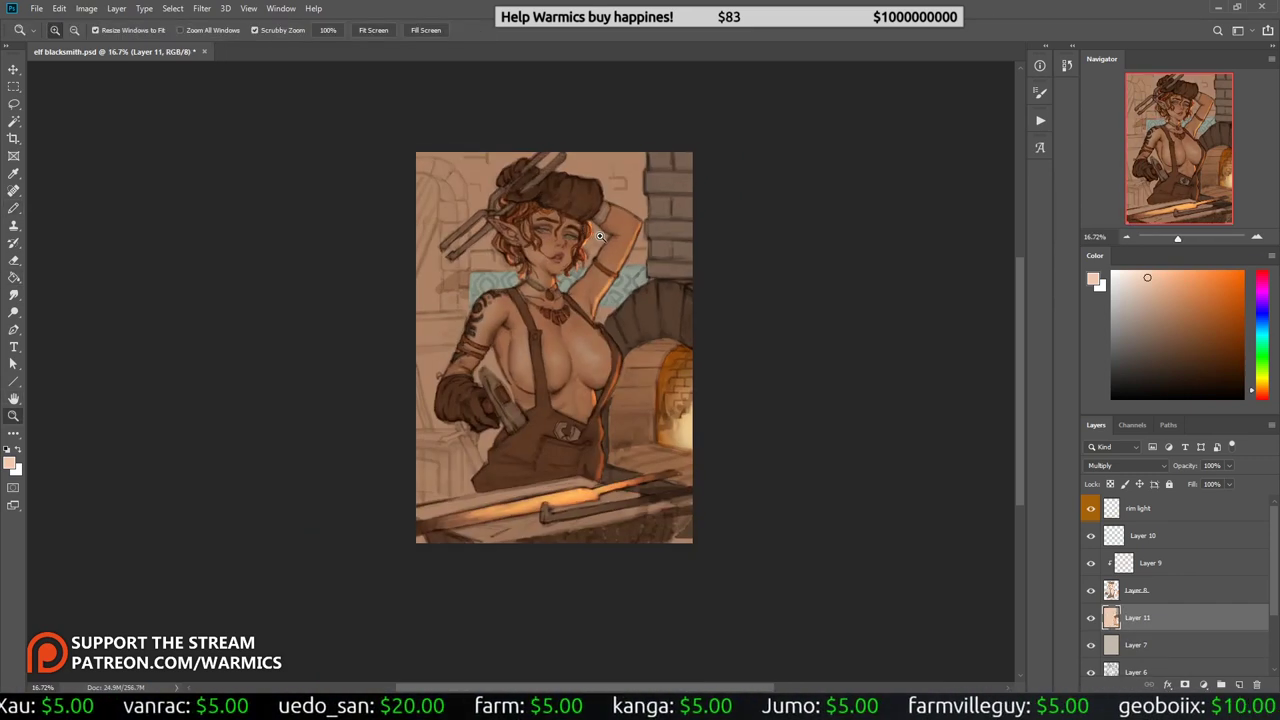
{"action": "key", "text": "b"}
{"action": "left_click", "coordinate": [1127, 465]}
{"action": "left_click", "coordinate": [1100, 418]}
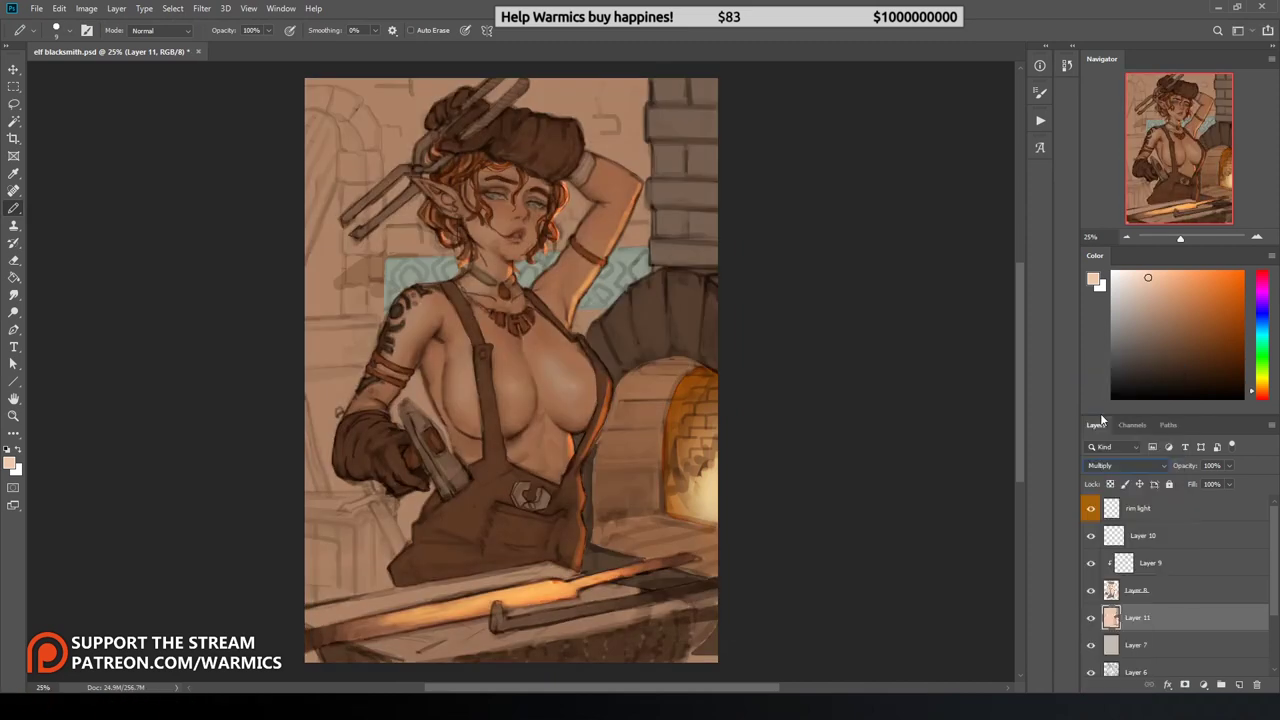
Step: Cover the teal beside the neck with muted beige and save the painting
{"action": "left_click", "coordinate": [386, 260], "text": "alt"}
{"action": "mouse_move", "coordinate": [430, 272]}
{"action": "left_mouse_down"}
{"action": "mouse_move", "coordinate": [383, 263]}
{"action": "mouse_move", "coordinate": [440, 265]}
{"action": "mouse_move", "coordinate": [391, 293]}
{"action": "left_mouse_up"}
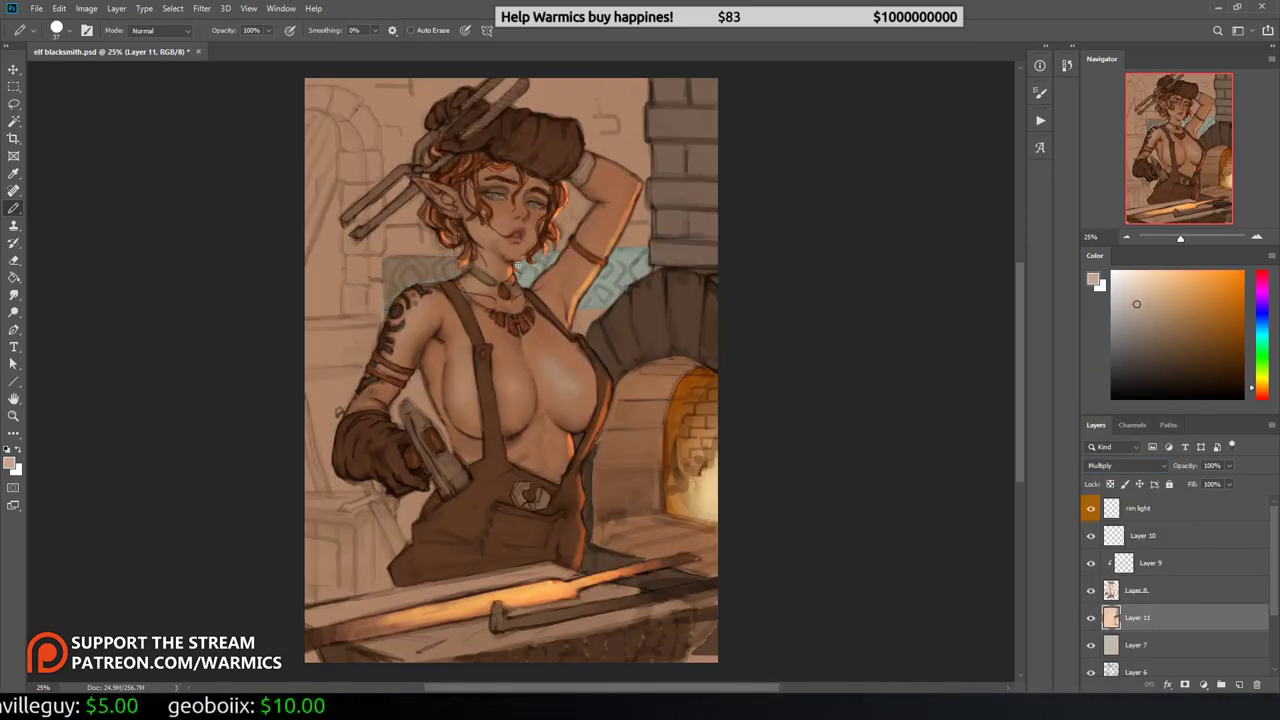
{"action": "mouse_move", "coordinate": [523, 266]}
{"action": "left_mouse_down"}
{"action": "mouse_move", "coordinate": [545, 258]}
{"action": "mouse_move", "coordinate": [600, 300]}
{"action": "left_mouse_up"}
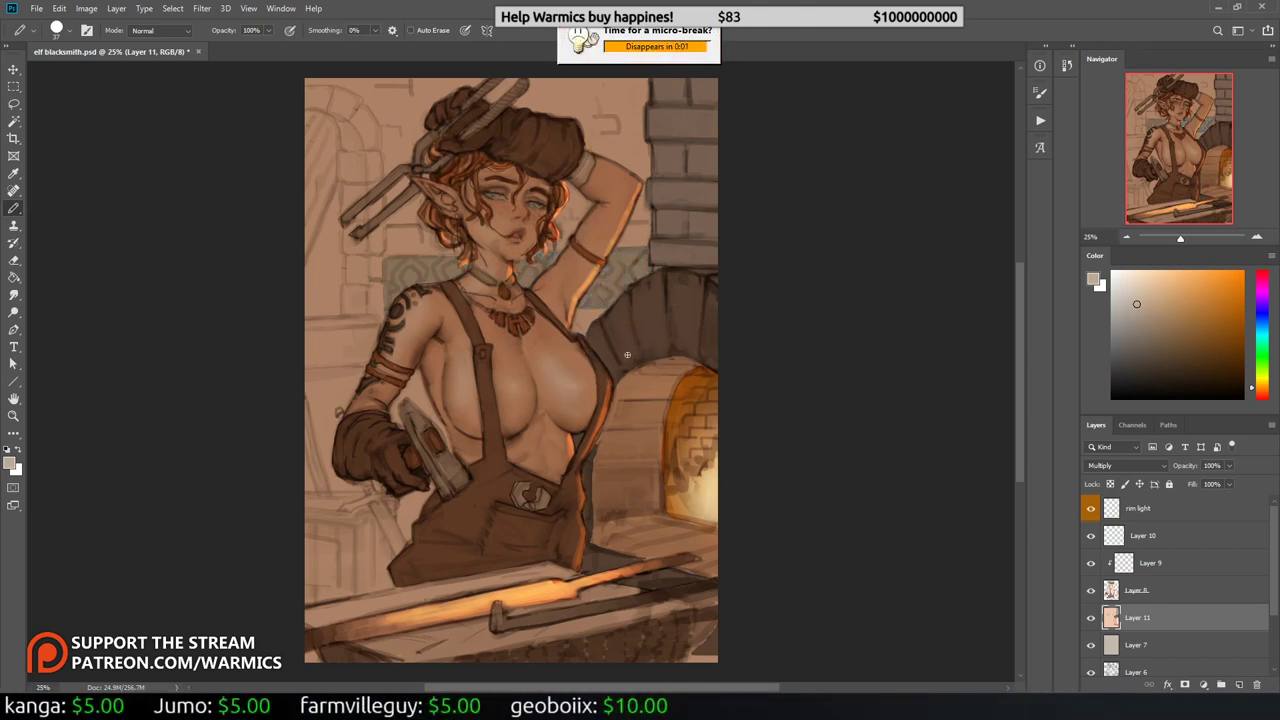
{"action": "key", "text": "ctrl+s"}
{"action": "key", "text": "h"}
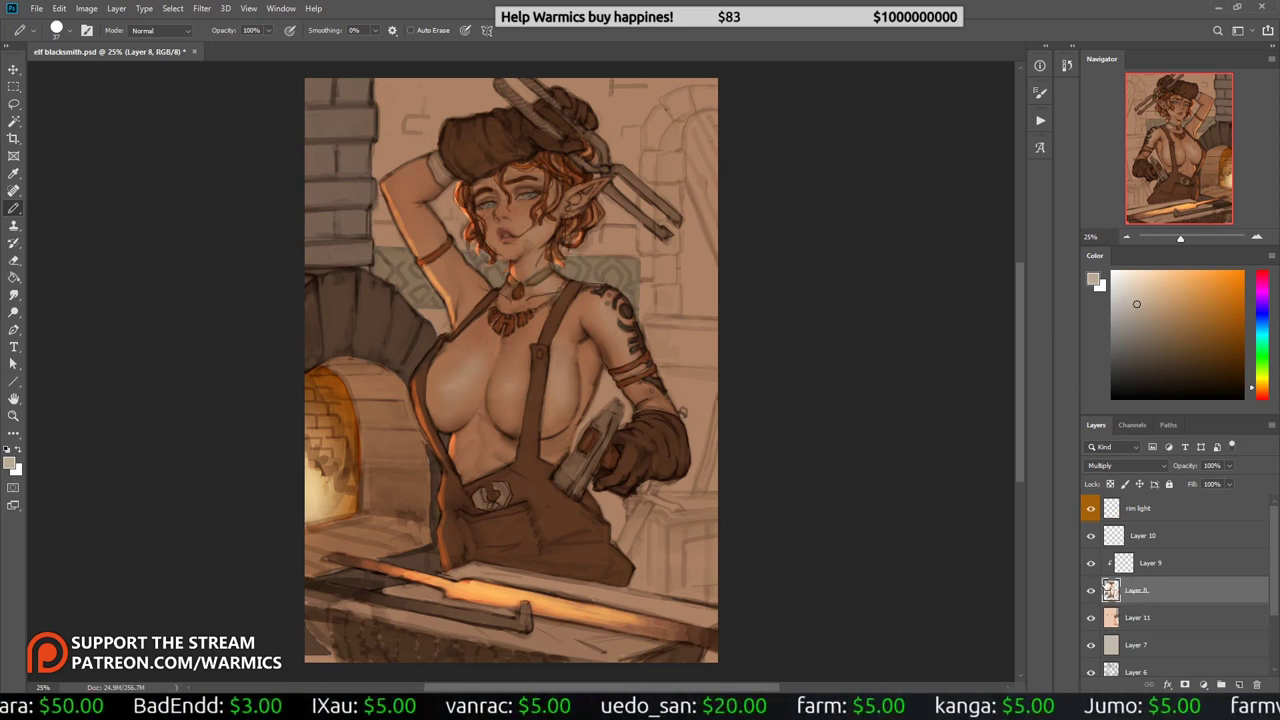
Step: On Layer 10, add faint 20% light along the raised arm, then mirror the canvas
{"action": "left_click", "coordinate": [1142, 535]}
{"action": "right_click", "coordinate": [566, 188]}
{"action": "key", "text": "Return"}
{"action": "left_click_drag", "start_coordinate": [411, 217], "coordinate": [458, 286]}
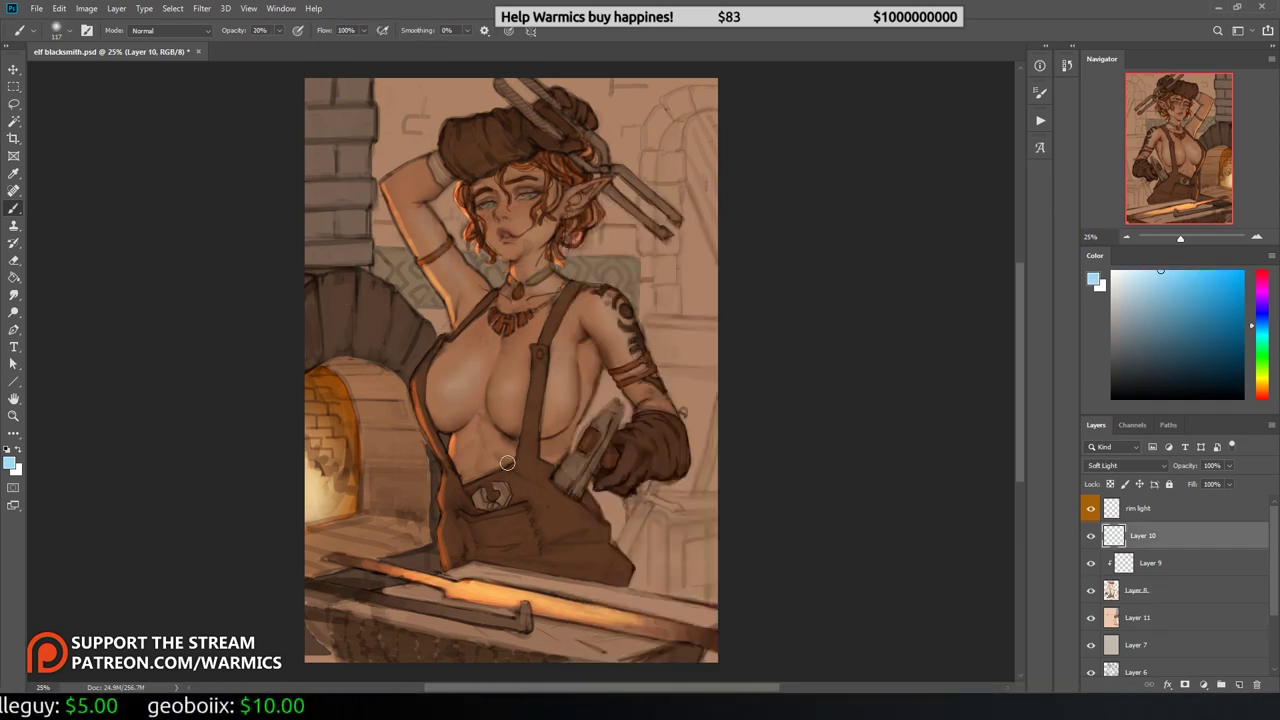
{"action": "key", "text": "h"}
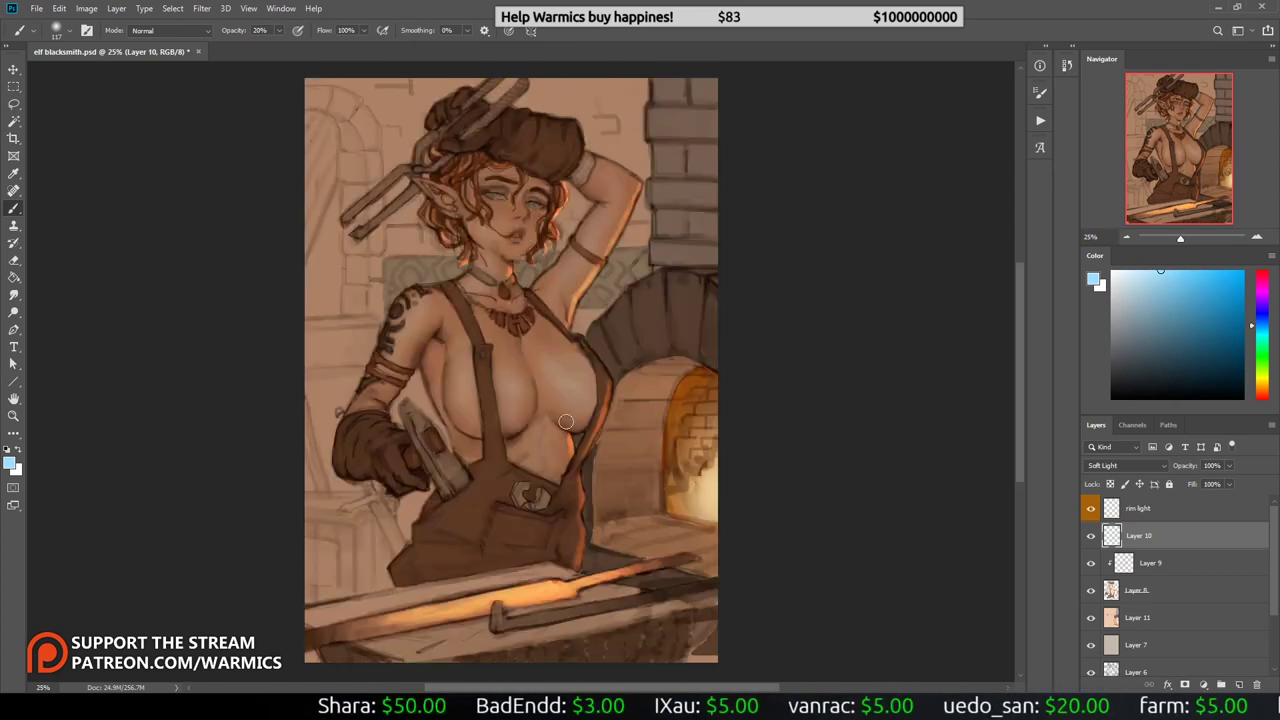
Step: On Layer 8, pick a brown and preview Normal and other blend modes
{"action": "left_click", "coordinate": [1140, 590]}
{"action": "right_click", "coordinate": [545, 192]}
{"action": "key", "text": "Escape"}
{"action": "left_click", "coordinate": [561, 310], "text": "alt"}
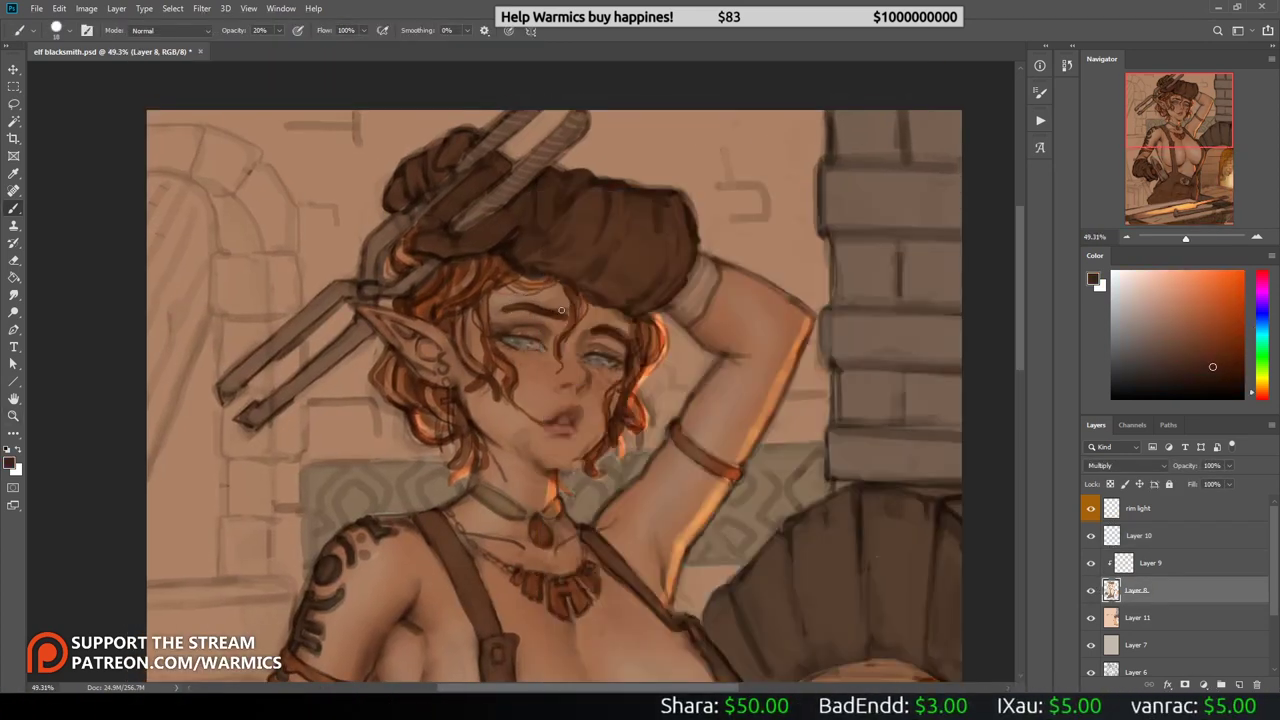
{"action": "key", "text": "alt+shift+n"}
{"action": "key", "text": "alt+shift+m"}
{"action": "key", "text": "alt+shift+n"}
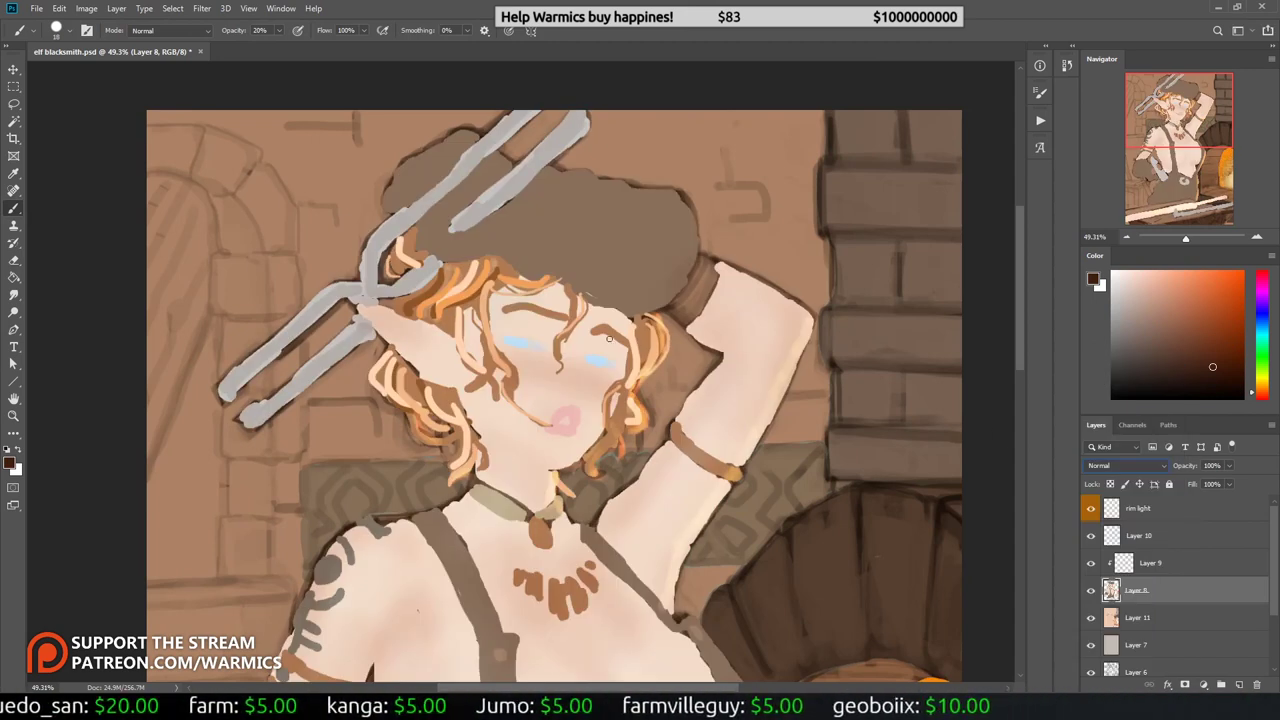
Step: Paint over the eyebrows in light skin tone at full opacity, keeping Layer 8 on Multiply
{"action": "left_click", "coordinate": [609, 340], "text": "alt"}
{"action": "key", "text": "0"}
{"action": "left_click_drag", "start_coordinate": [502, 306], "coordinate": [610, 340]}
{"action": "left_click", "coordinate": [1115, 466]}
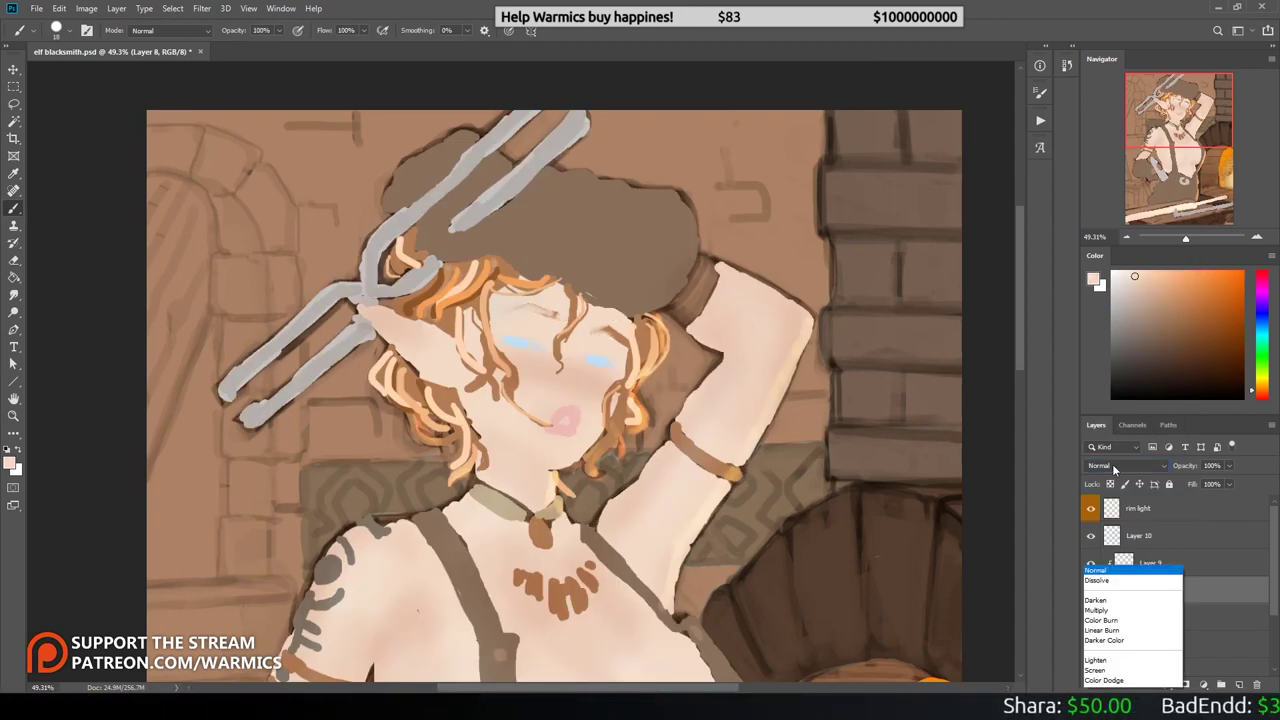
{"action": "left_click", "coordinate": [1096, 610]}
{"action": "left_click", "coordinate": [1125, 466]}
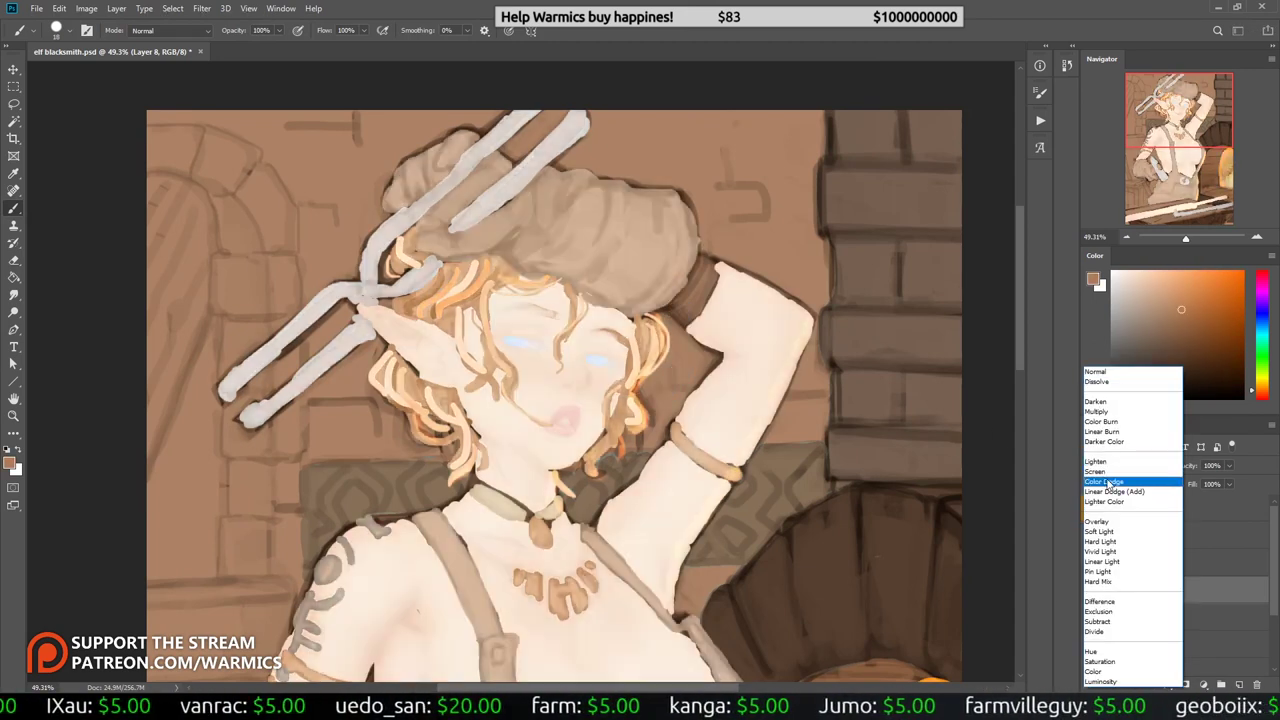
{"action": "key", "text": "Escape"}
{"action": "left_click", "coordinate": [513, 305], "text": "alt"}
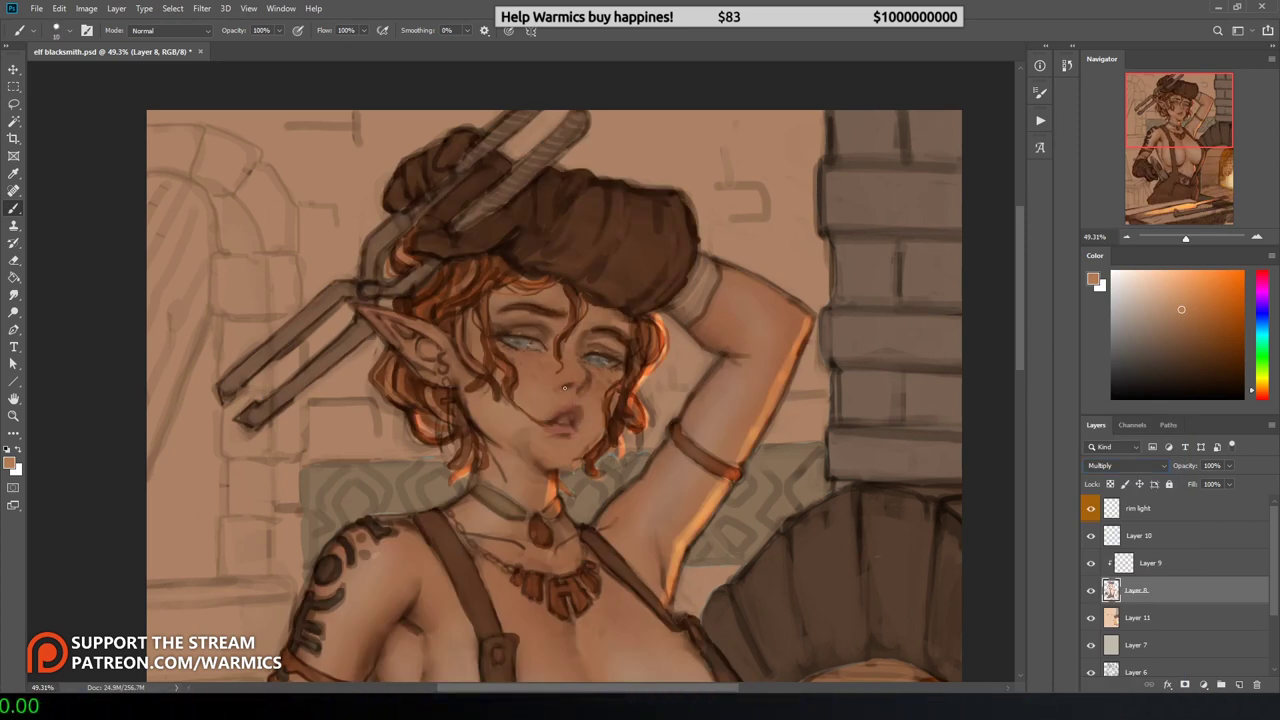
Step: Pick a red colour, zoom out to the whole picture, then zoom in on the face
{"action": "left_click", "coordinate": [1197, 300]}
{"action": "key", "text": "z"}
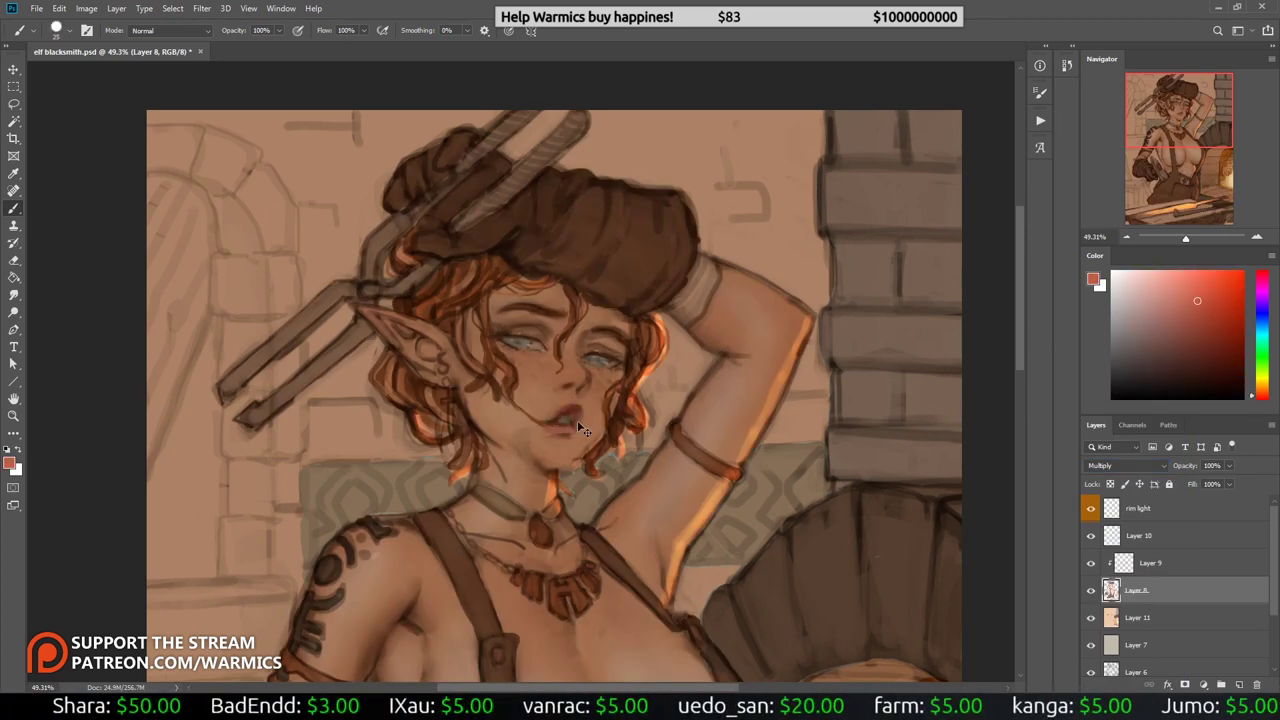
{"action": "left_click", "coordinate": [690, 420], "text": "alt"}
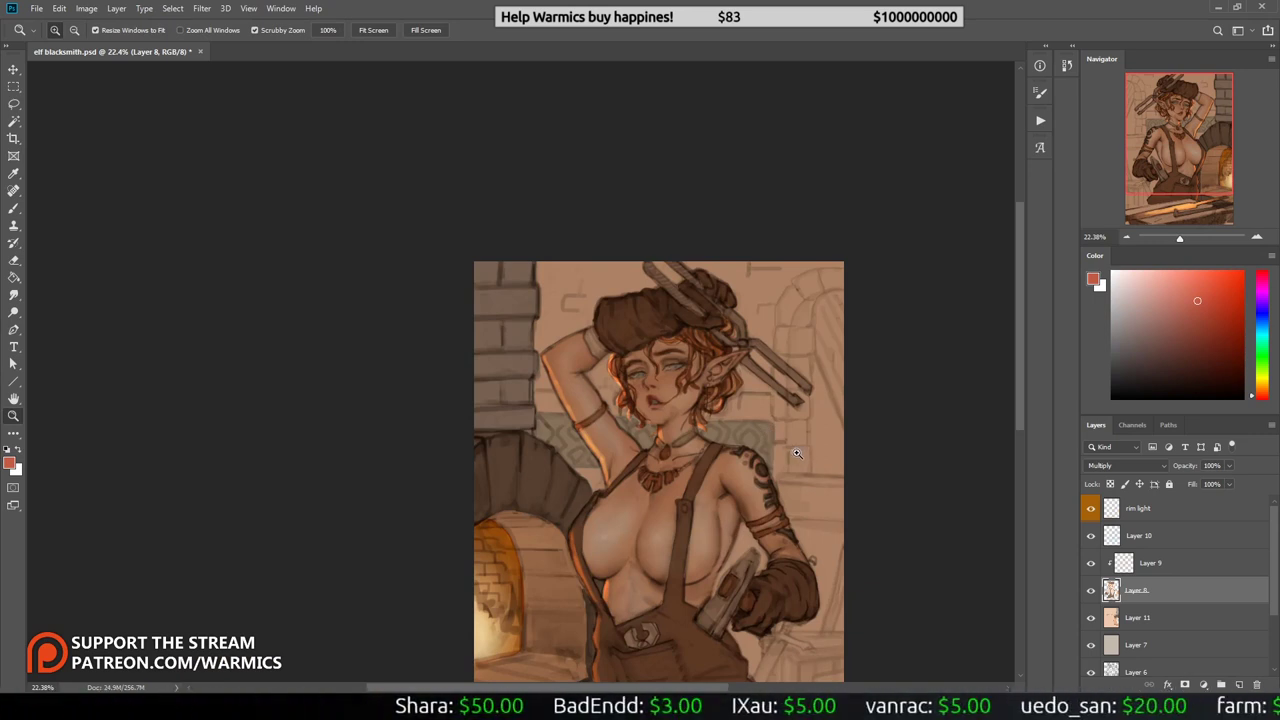
{"action": "left_click_drag", "start_coordinate": [797, 453], "coordinate": [840, 453]}
Step: Set the brush to 20% opacity, sample an orange, and zoom to 33.3% on the figure
{"action": "key", "text": "alt+bracketright"}
{"action": "key", "text": "b"}
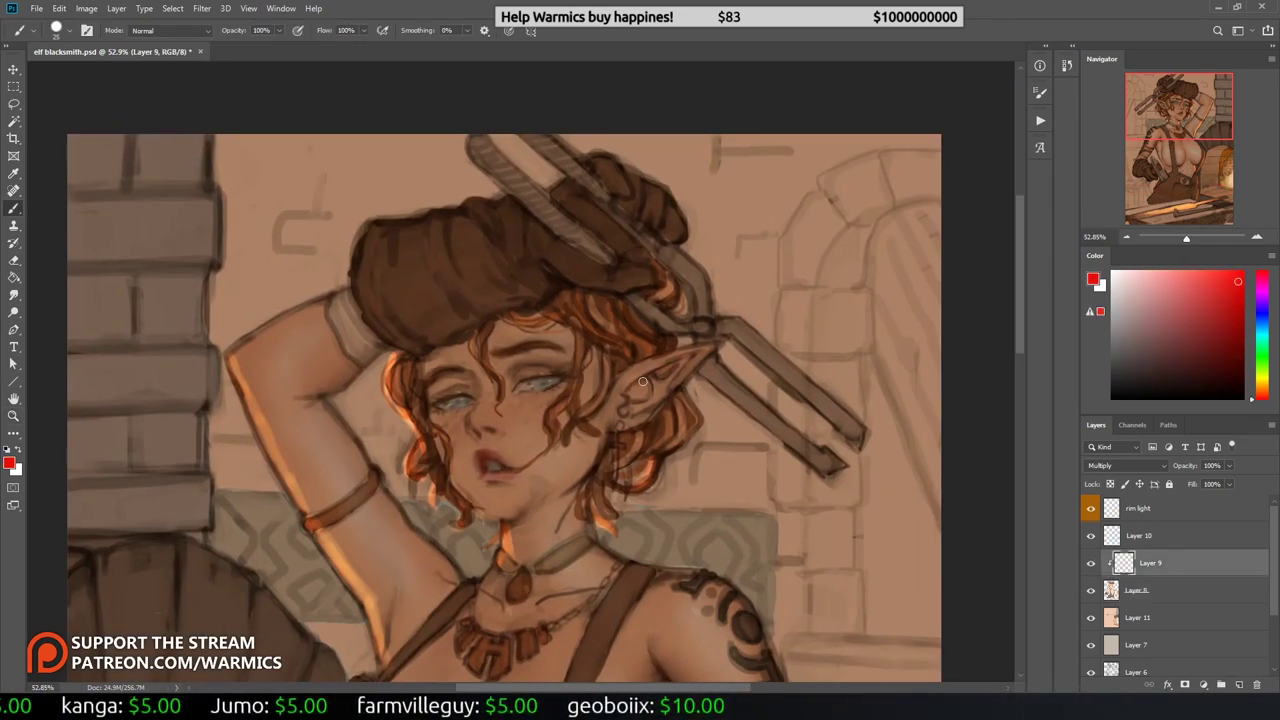
{"action": "key", "text": "2"}
{"action": "left_click", "coordinate": [660, 375], "text": "alt"}
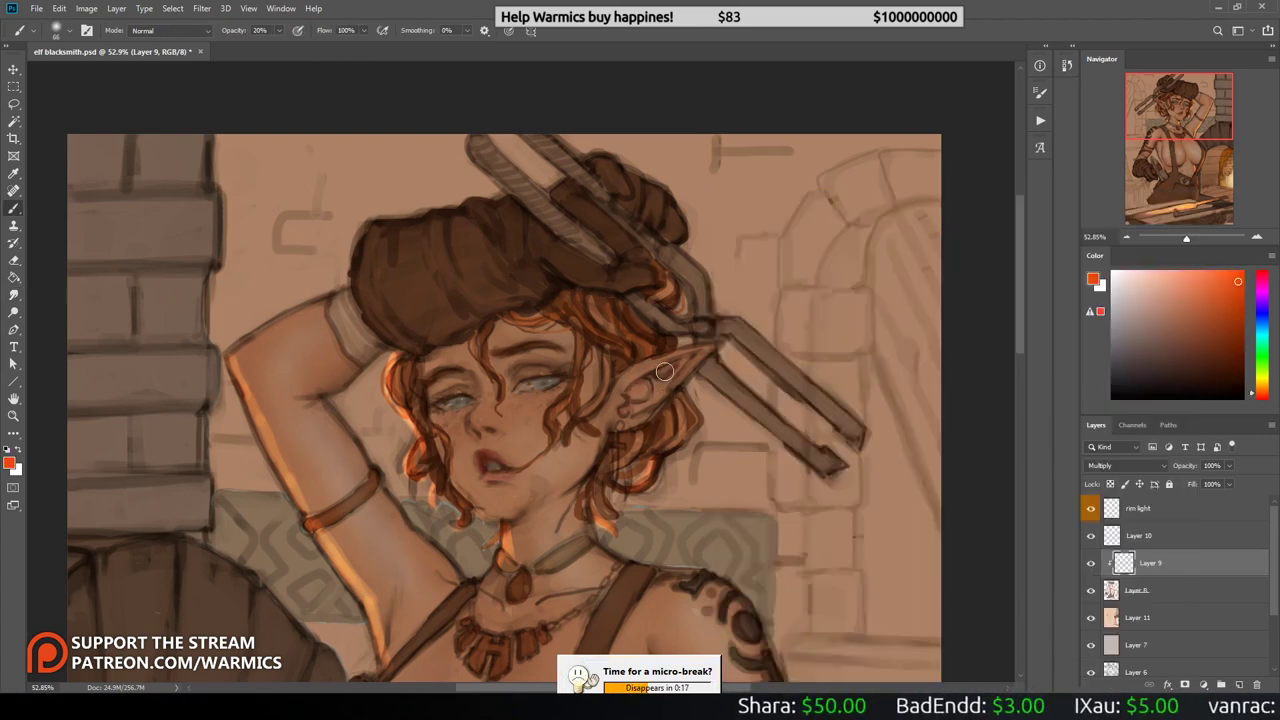
{"action": "key", "text": "z"}
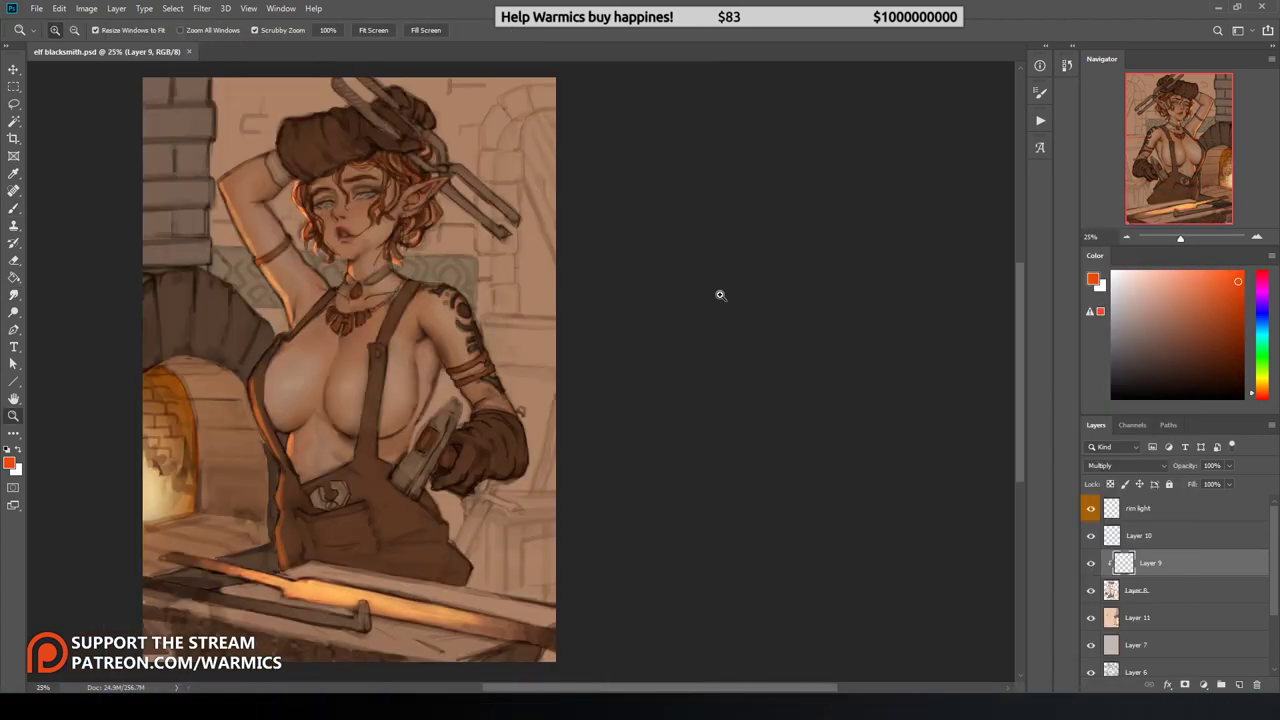
{"action": "left_click", "coordinate": [720, 295]}
{"action": "key", "text": "b"}
{"action": "key", "text": "alt+bracketleft"}
Step: With the pencil, draw dark brown edges along the apron strap
{"action": "right_click", "coordinate": [640, 268]}
{"action": "key", "text": "Escape"}
{"action": "left_click", "coordinate": [686, 280], "text": "alt"}
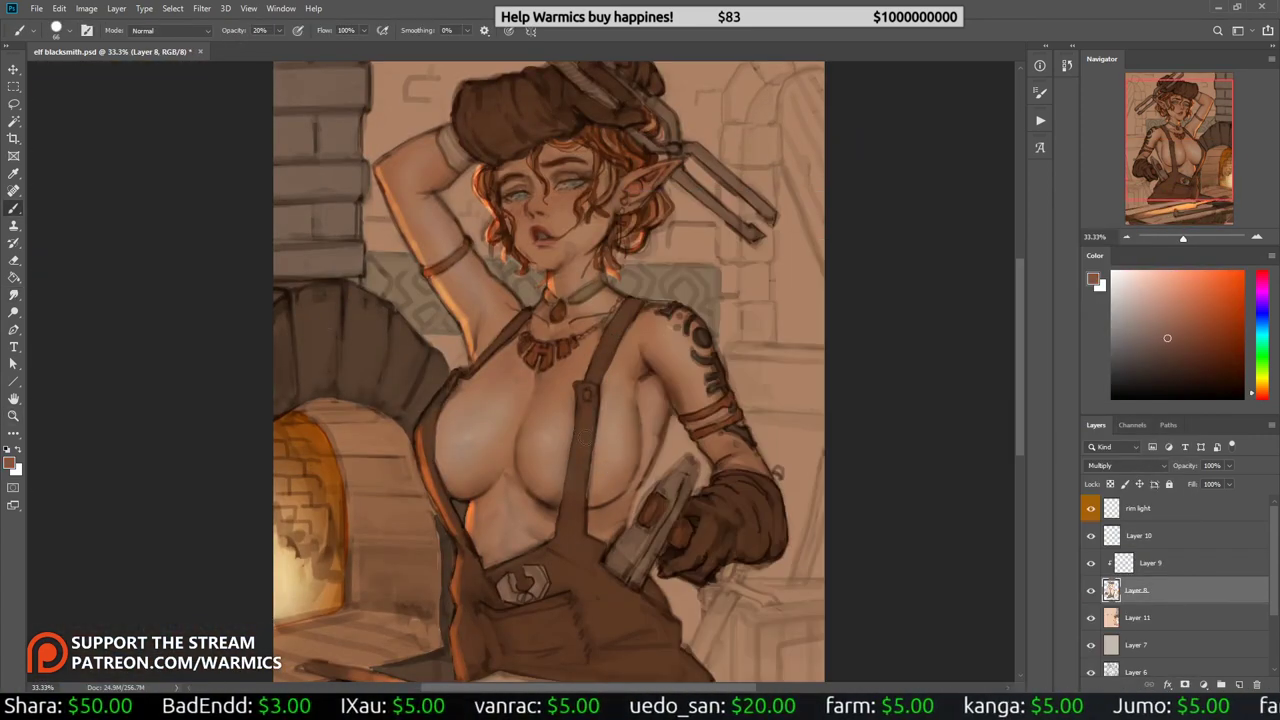
{"action": "right_click", "coordinate": [588, 500]}
{"action": "key", "text": "shift+b"}
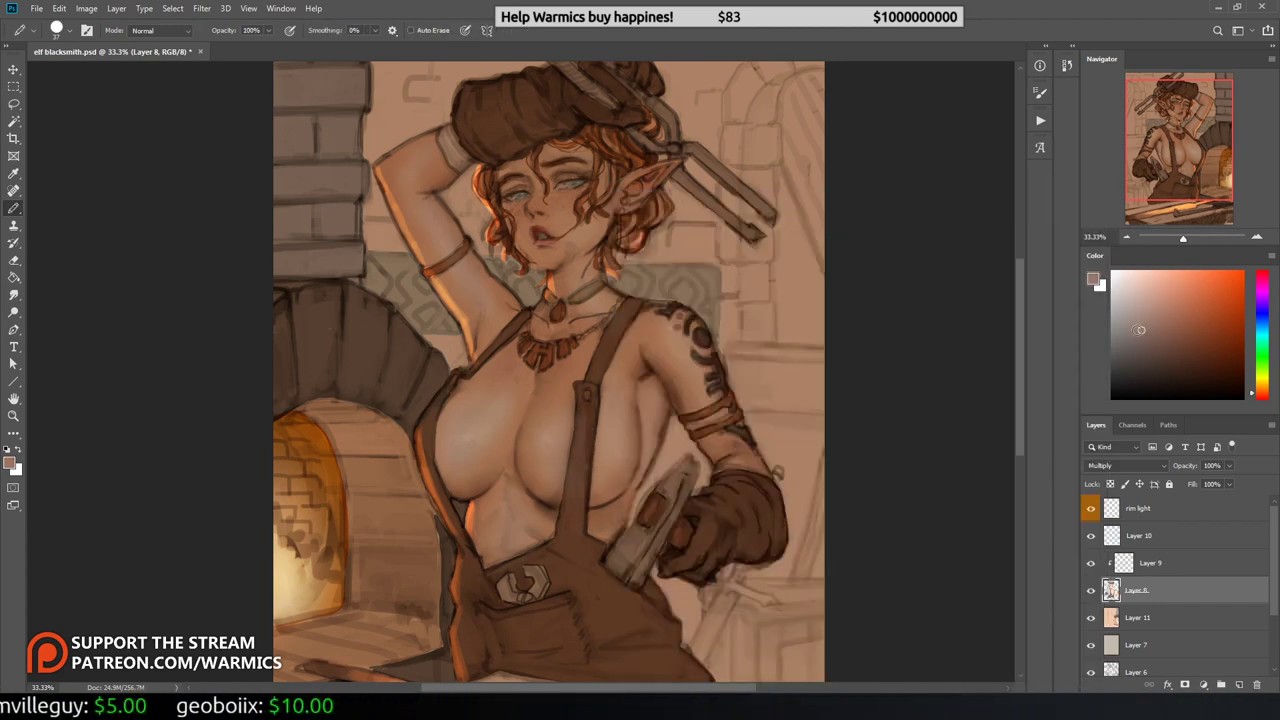
{"action": "mouse_move", "coordinate": [588, 404]}
{"action": "left_mouse_down"}
{"action": "mouse_move", "coordinate": [584, 471]}
{"action": "mouse_move", "coordinate": [556, 518]}
{"action": "left_mouse_up"}
{"action": "left_click", "coordinate": [620, 622], "text": "alt"}
{"action": "scroll", "coordinate": [640, 630], "scroll_direction": "down", "scroll_amount": 3}
{"action": "left_click_drag", "start_coordinate": [585, 475], "coordinate": [558, 525]}
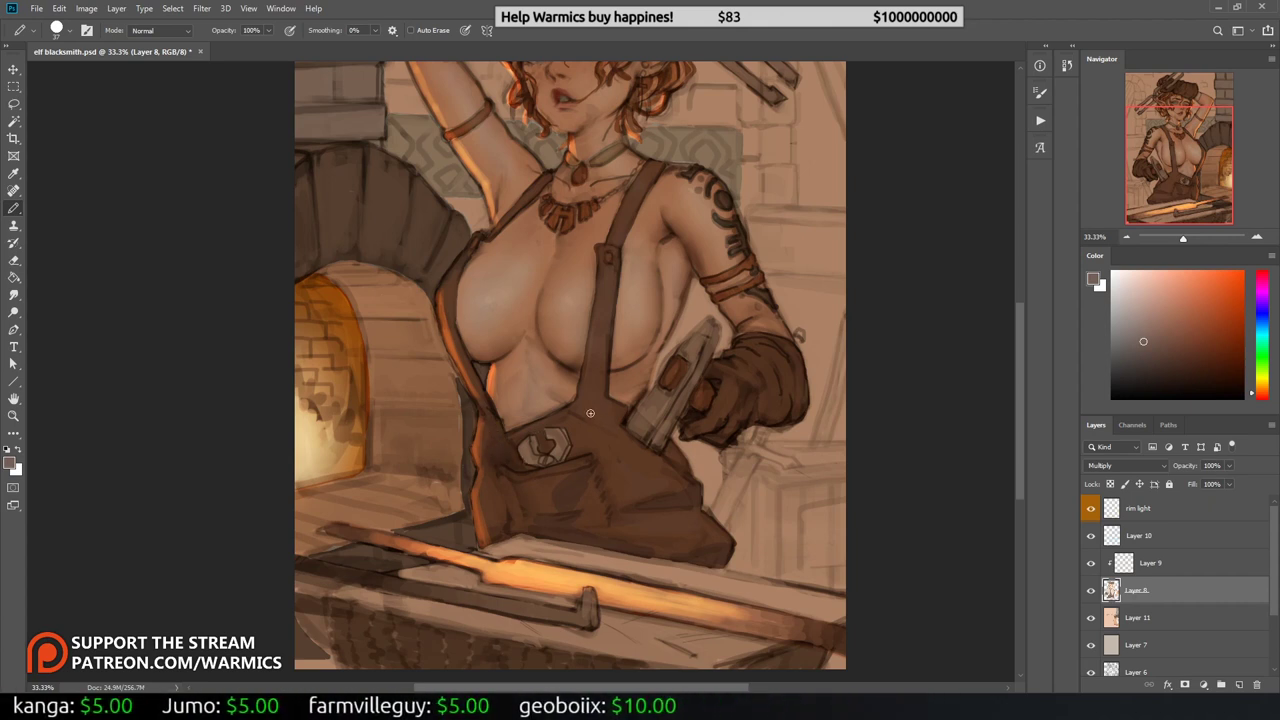
Step: Smudge the strap, flip the canvas, and sample an orange-brown at full opacity
{"action": "key", "text": "r"}
{"action": "key", "text": "h"}
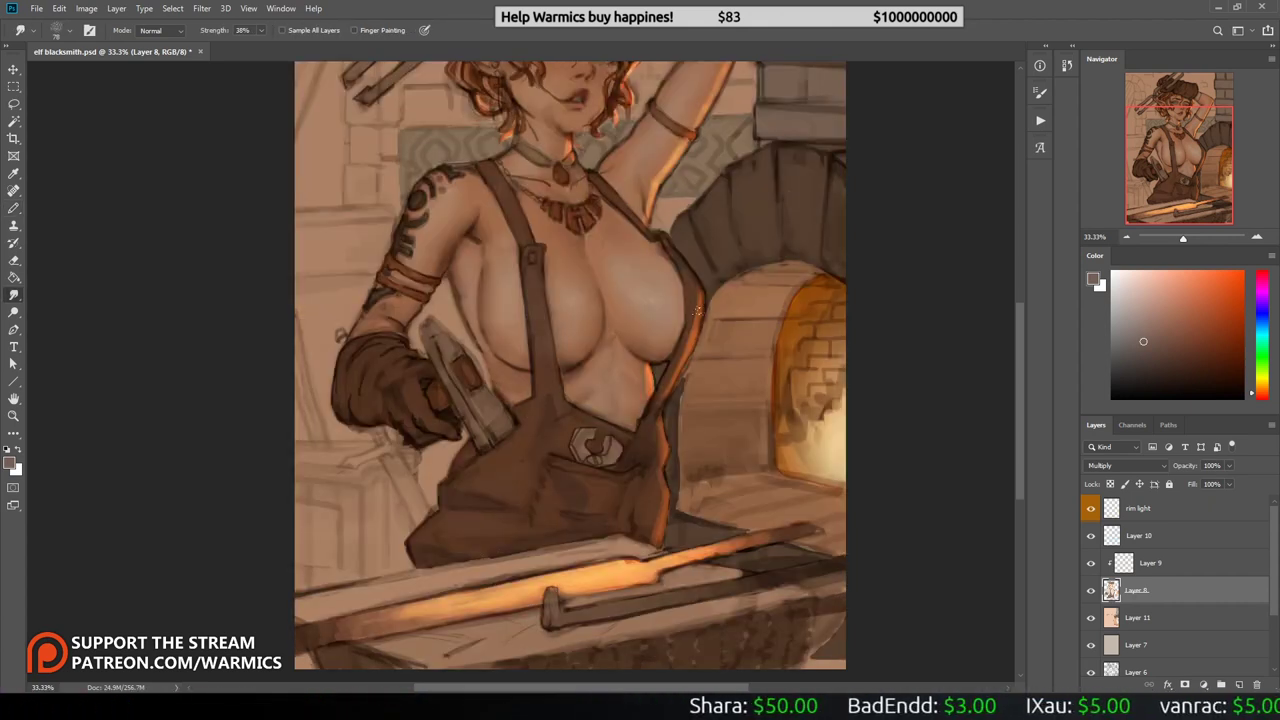
{"action": "key", "text": "b"}
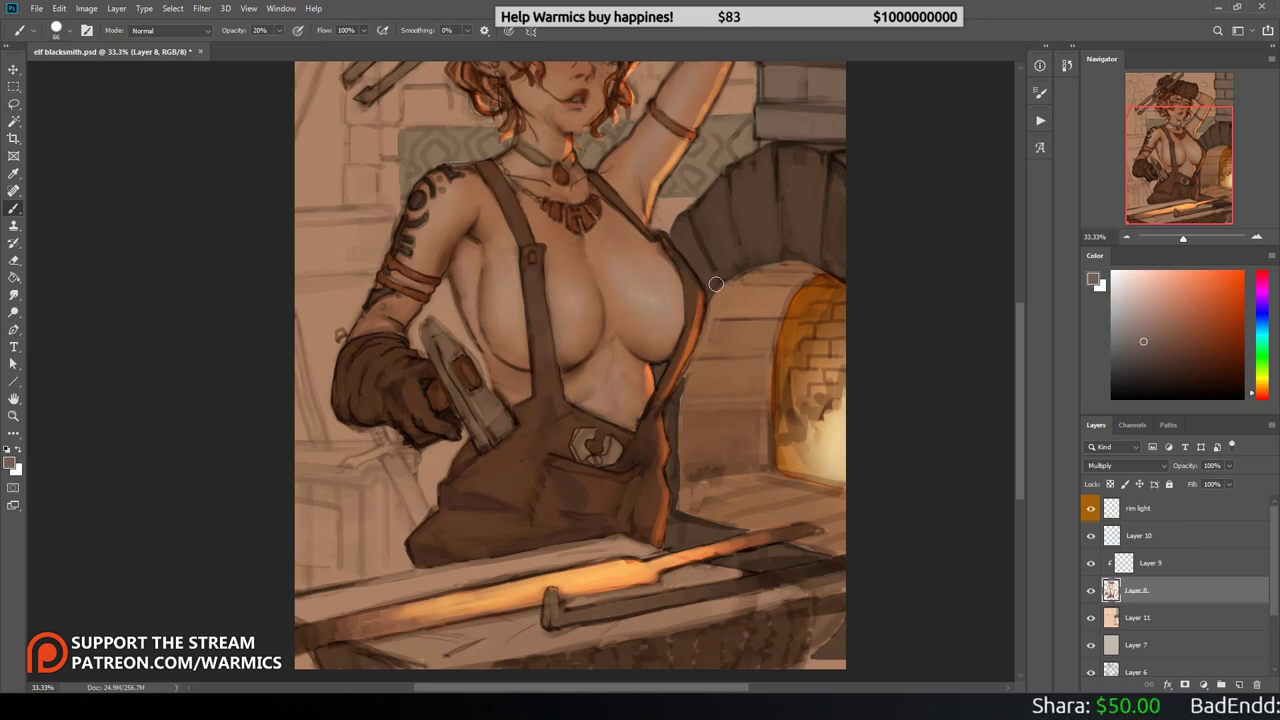
{"action": "left_click_drag", "start_coordinate": [716, 284], "coordinate": [624, 404]}
{"action": "key", "text": "0"}
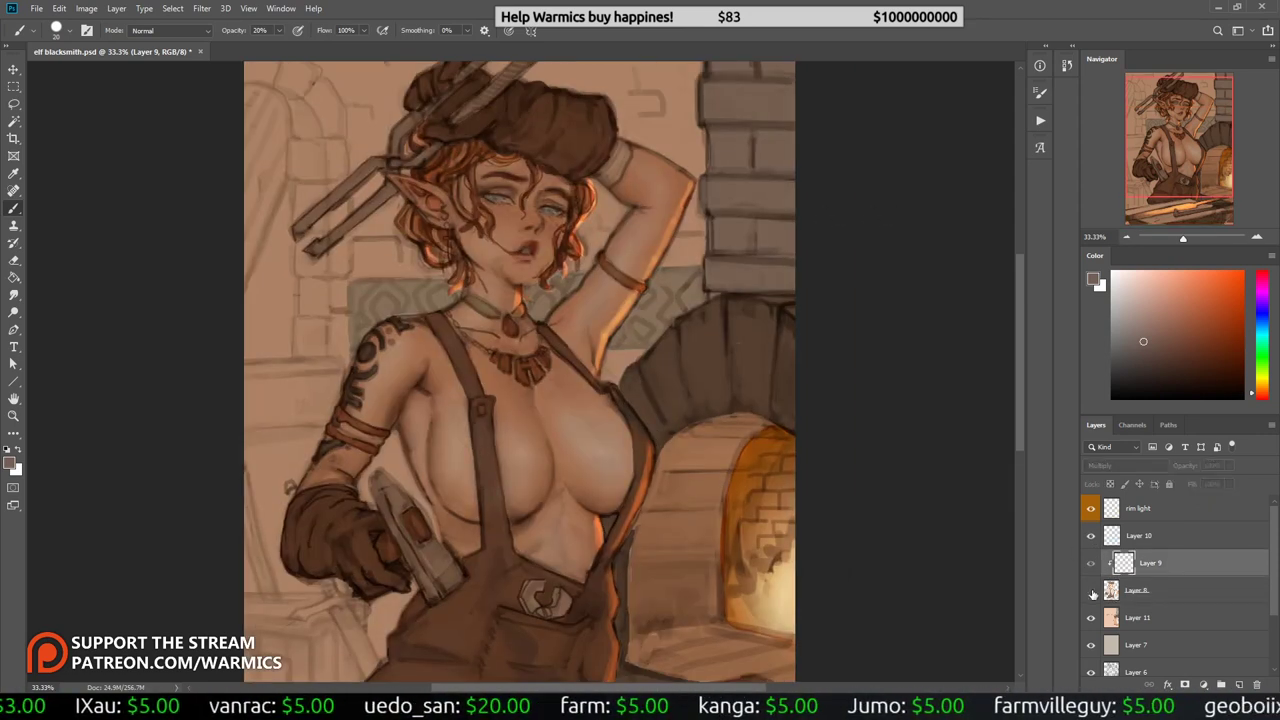
{"action": "left_click", "coordinate": [632, 436], "text": "alt"}
{"action": "key", "text": "shift+b"}
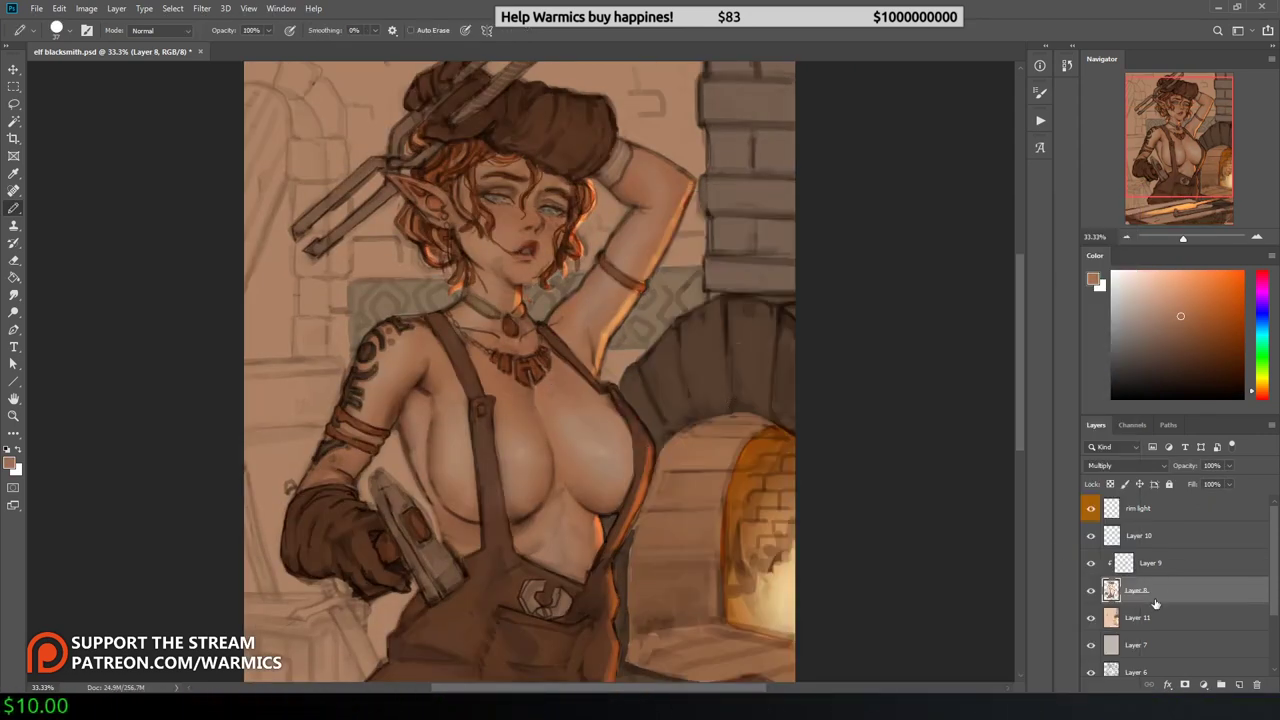
Step: Set Layer 11 to Multiply while the rim light and glow layers are hidden, then show them again
{"action": "left_click_drag", "start_coordinate": [1091, 508], "coordinate": [1091, 563]}
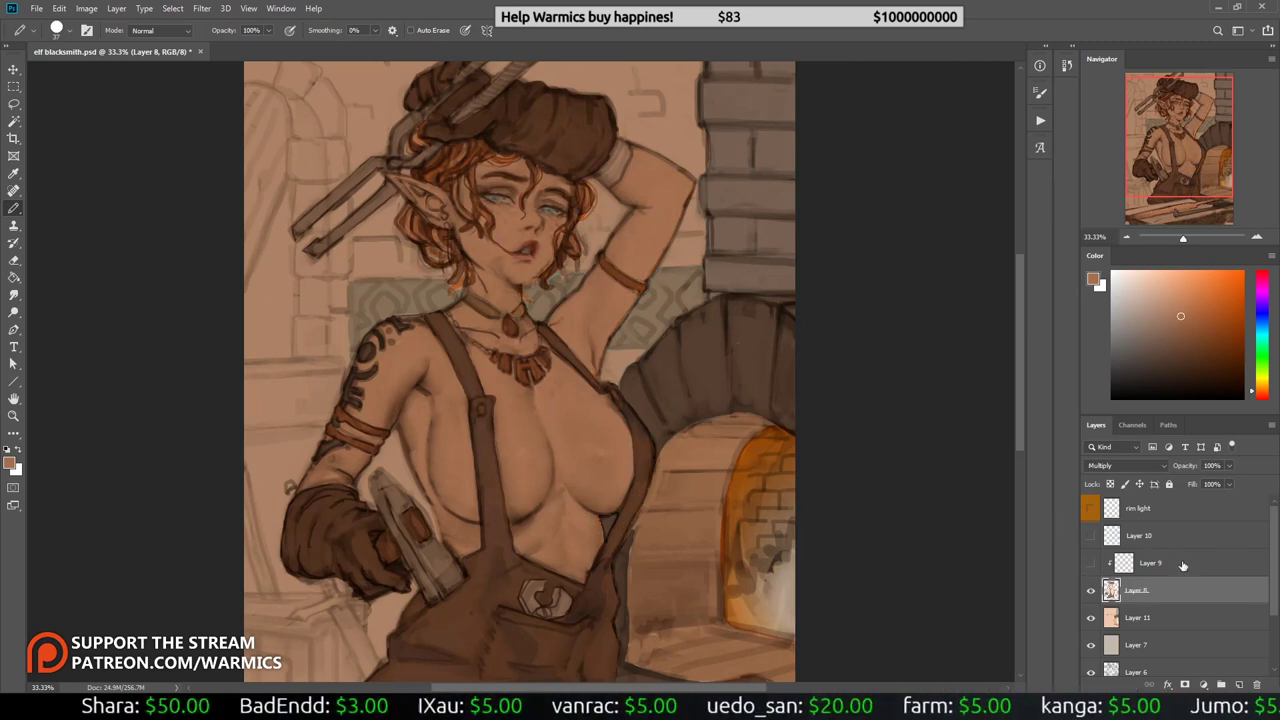
{"action": "left_click", "coordinate": [1137, 617]}
{"action": "left_click", "coordinate": [1125, 465]}
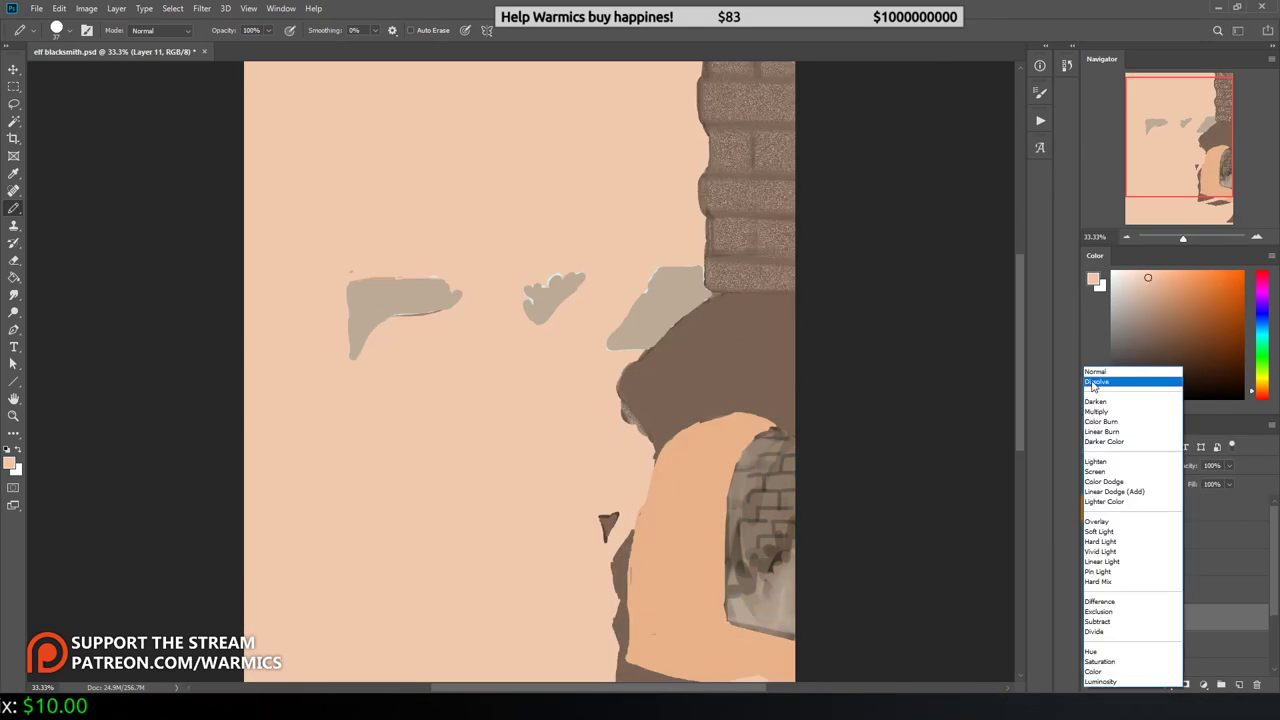
{"action": "left_click", "coordinate": [1097, 411]}
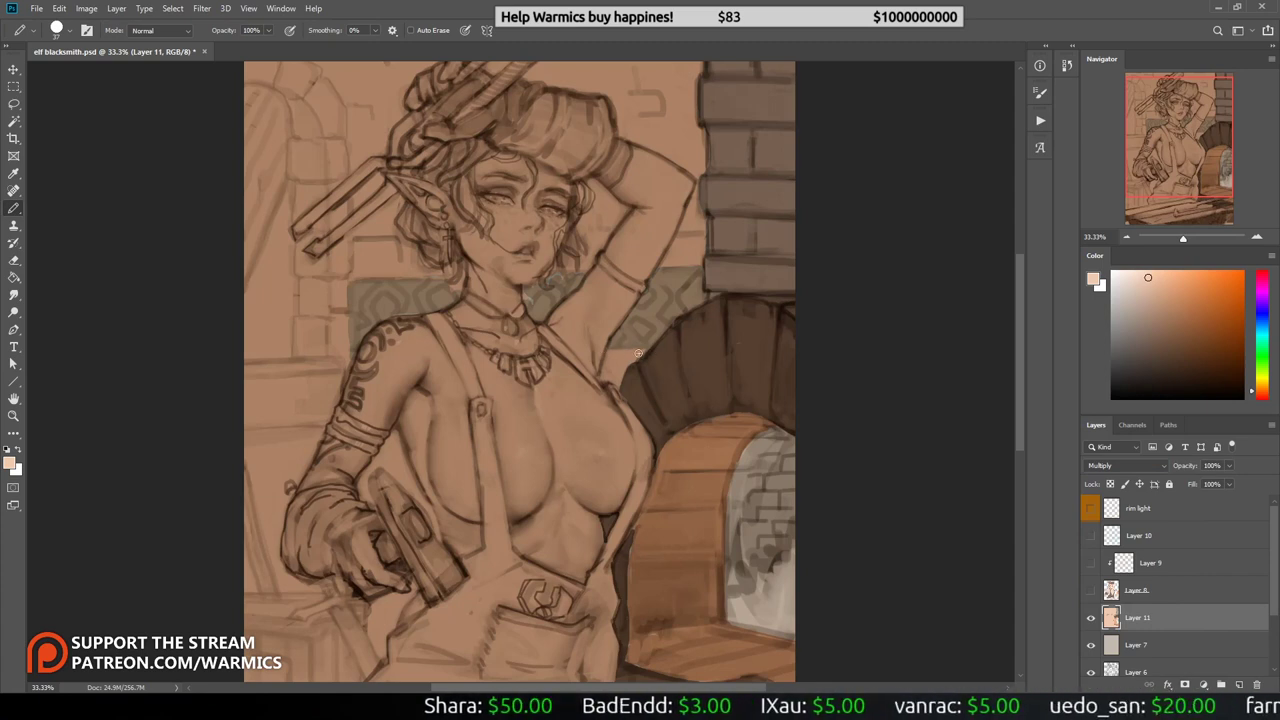
{"action": "left_click_drag", "start_coordinate": [1091, 508], "coordinate": [1091, 590]}
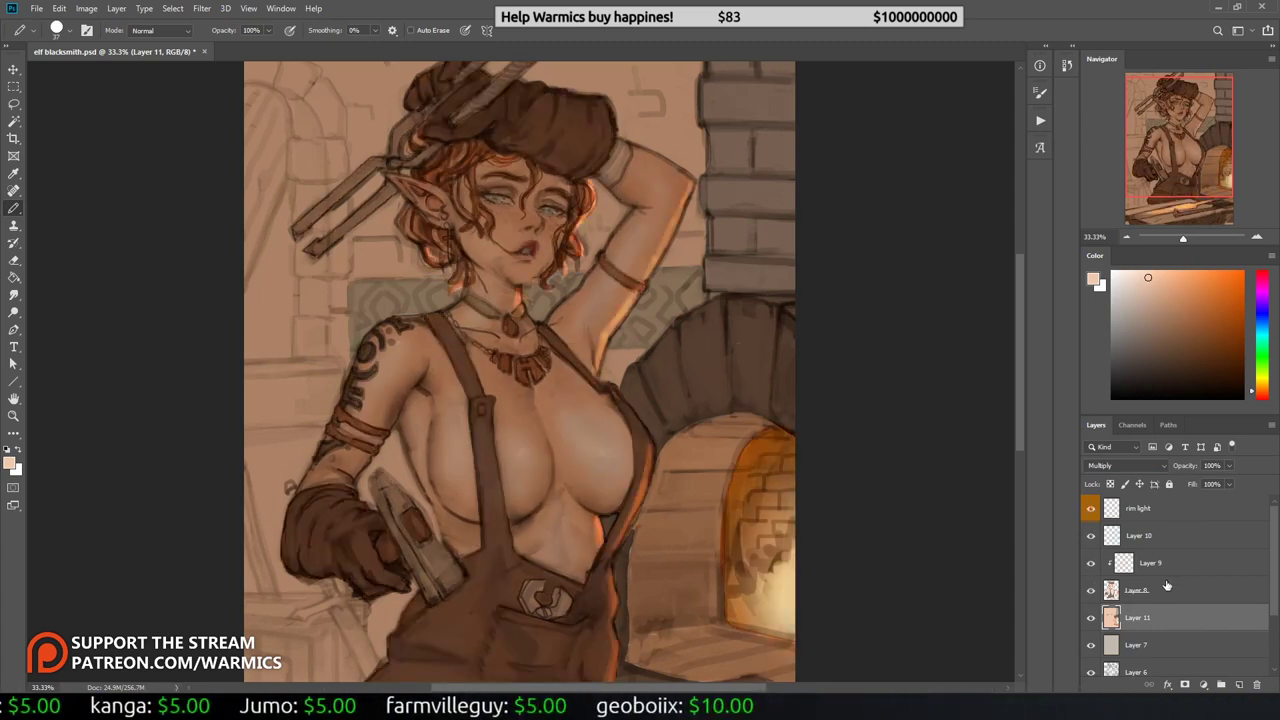
Step: Compare Layer 8 in Normal blending, then return it to Multiply
{"action": "left_click", "coordinate": [1140, 590]}
{"action": "left_click", "coordinate": [1125, 465]}
{"action": "left_click", "coordinate": [1120, 372]}
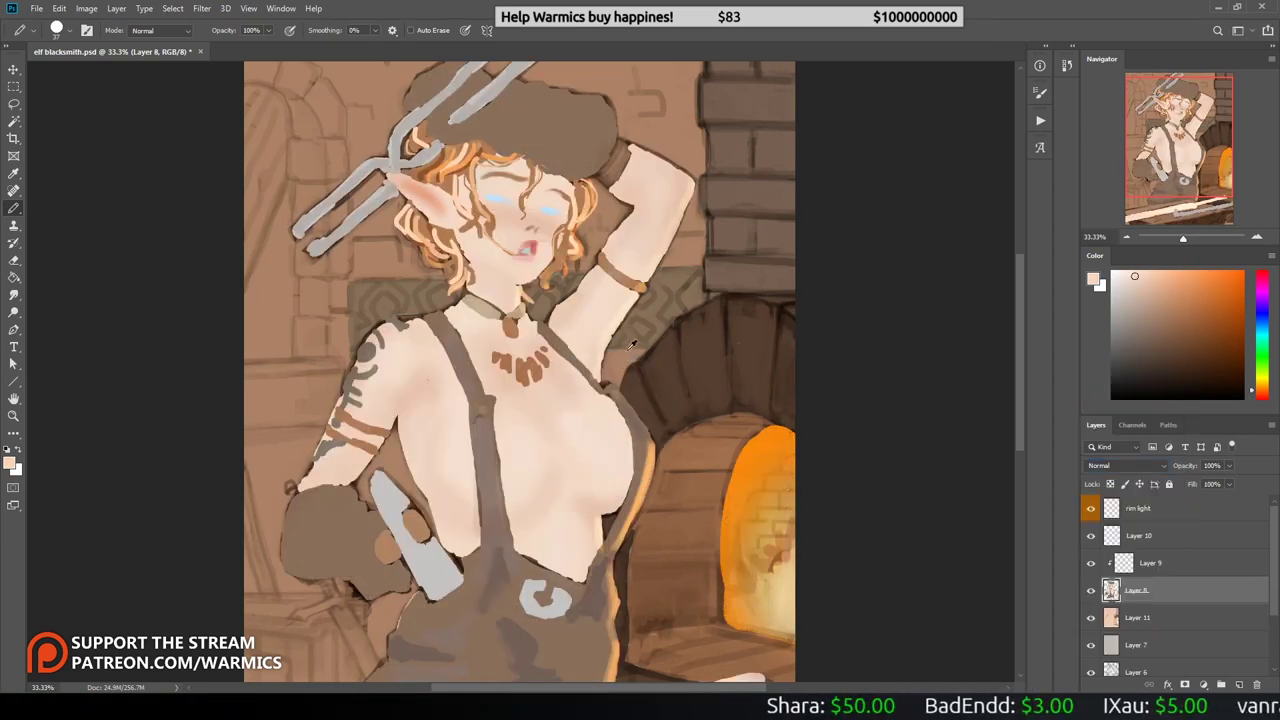
{"action": "left_click", "coordinate": [1125, 465]}
{"action": "left_click", "coordinate": [1097, 416]}
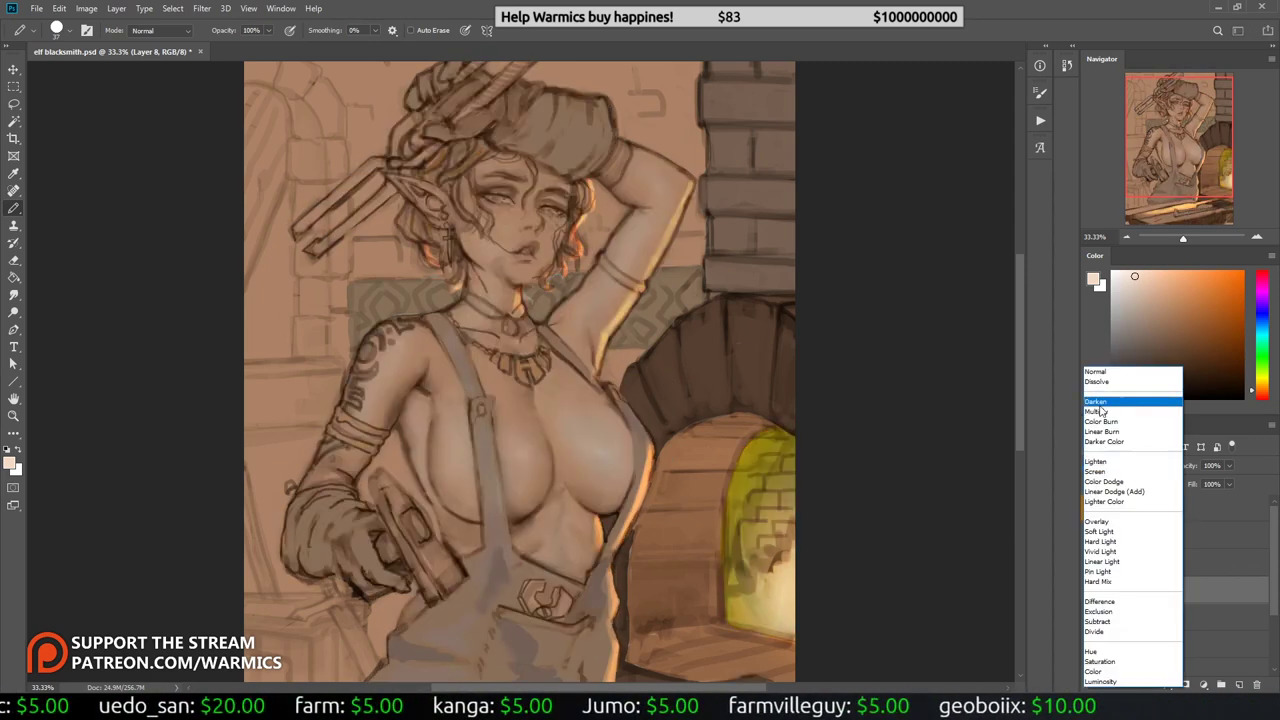
Step: Pick a greyish tan, erase briefly on the rim light layer, then return to Layer 8
{"action": "left_click", "coordinate": [600, 390], "text": "alt"}
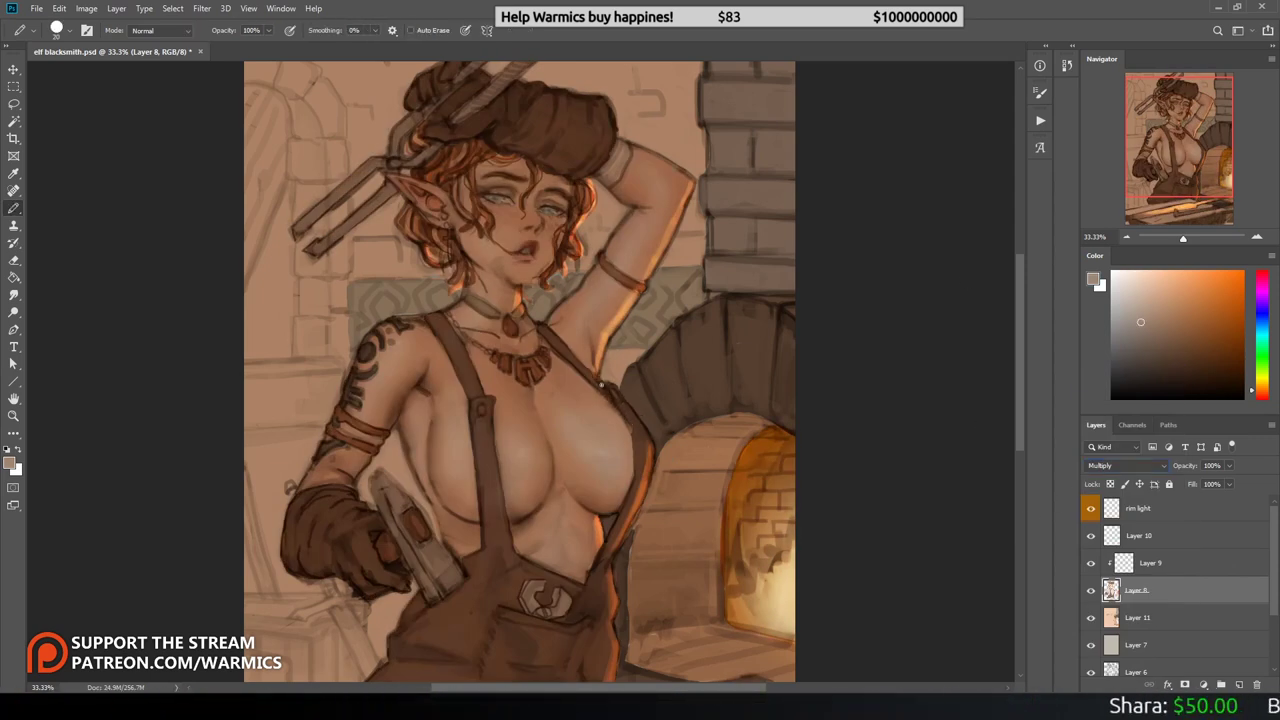
{"action": "left_click", "coordinate": [1138, 508]}
{"action": "key", "text": "e"}
{"action": "key", "text": "h"}
{"action": "key", "text": "alt+bracketleft"}
{"action": "key", "text": "alt+bracketleft"}
{"action": "key", "text": "alt+bracketleft"}
{"action": "key", "text": "b"}
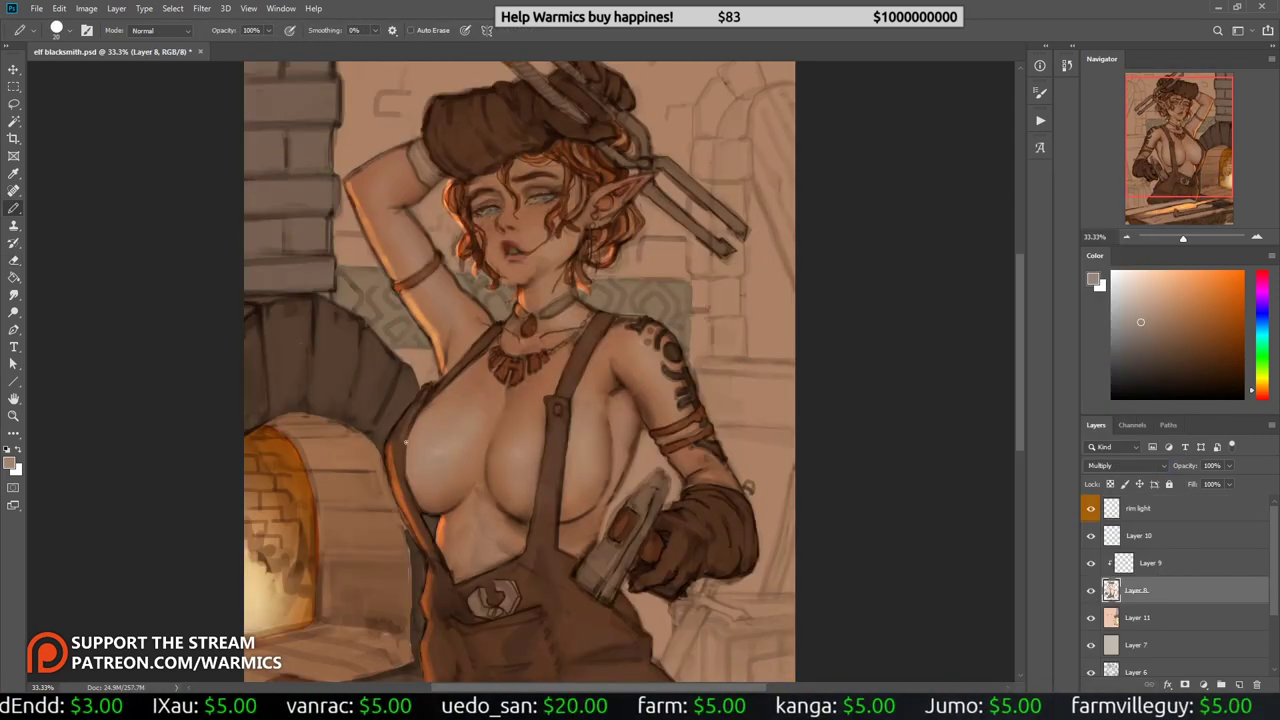
{"action": "left_click", "coordinate": [409, 429], "text": "alt"}
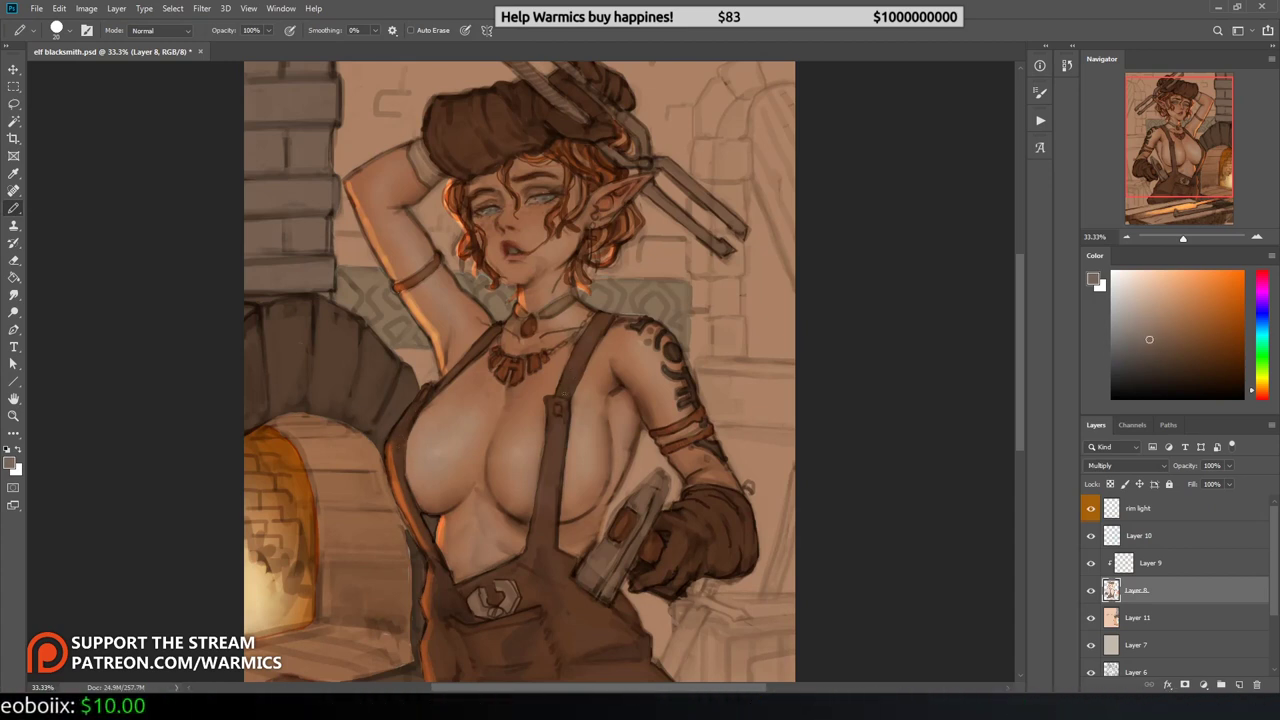
Step: Sample pinkish skin tones with the soft brush, flip the view, and activate the sketch layer
{"action": "key", "text": "b"}
{"action": "right_click", "coordinate": [610, 190]}
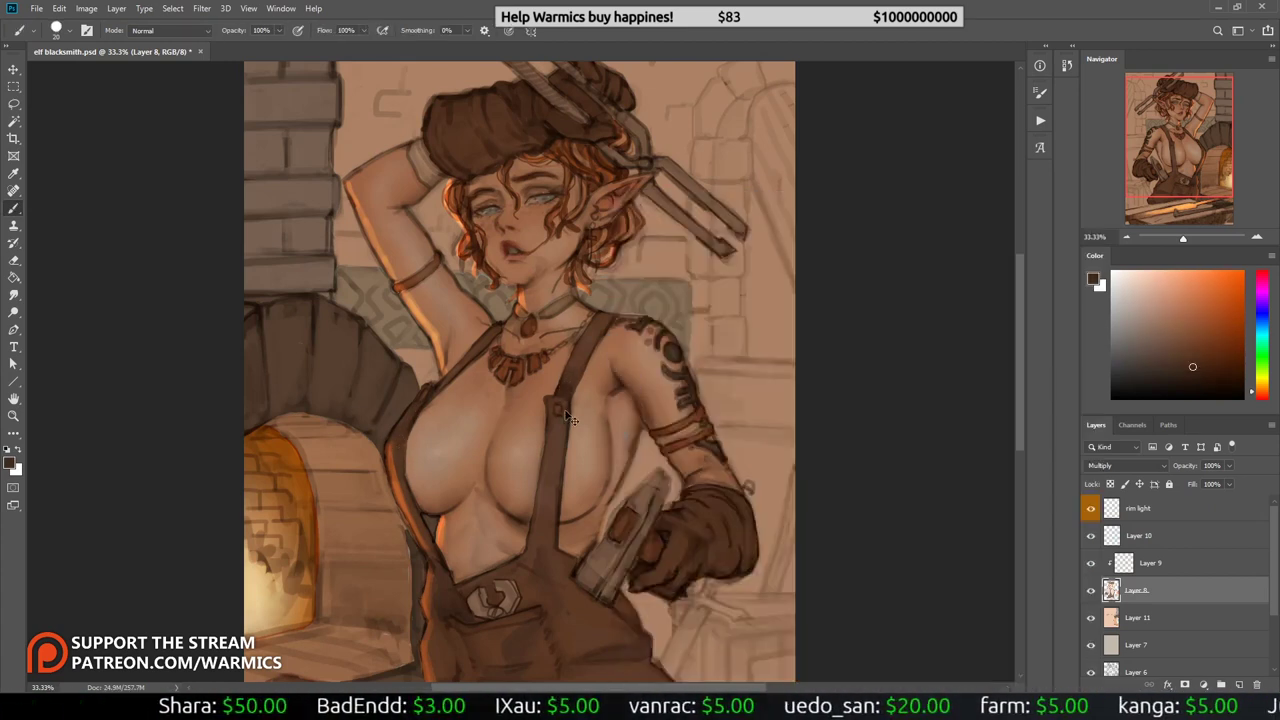
{"action": "left_click", "coordinate": [600, 322], "text": "alt"}
{"action": "left_click", "coordinate": [700, 450], "text": "alt"}
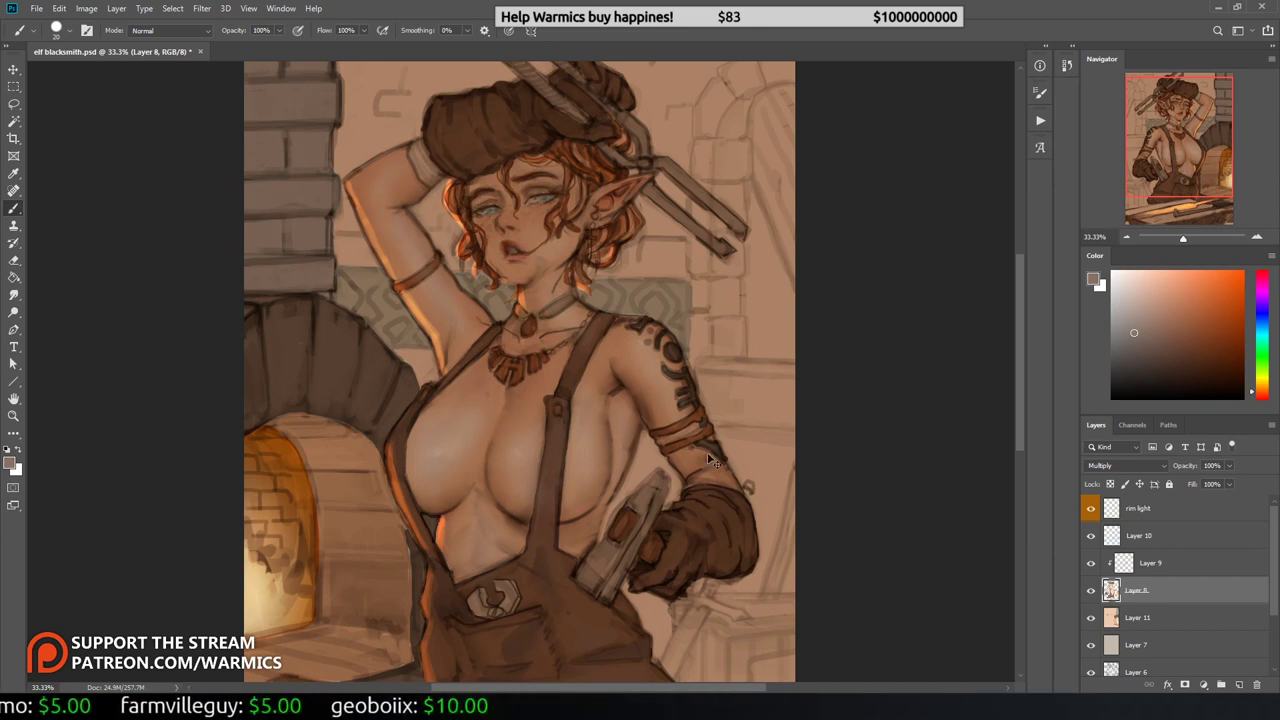
{"action": "key", "text": "h"}
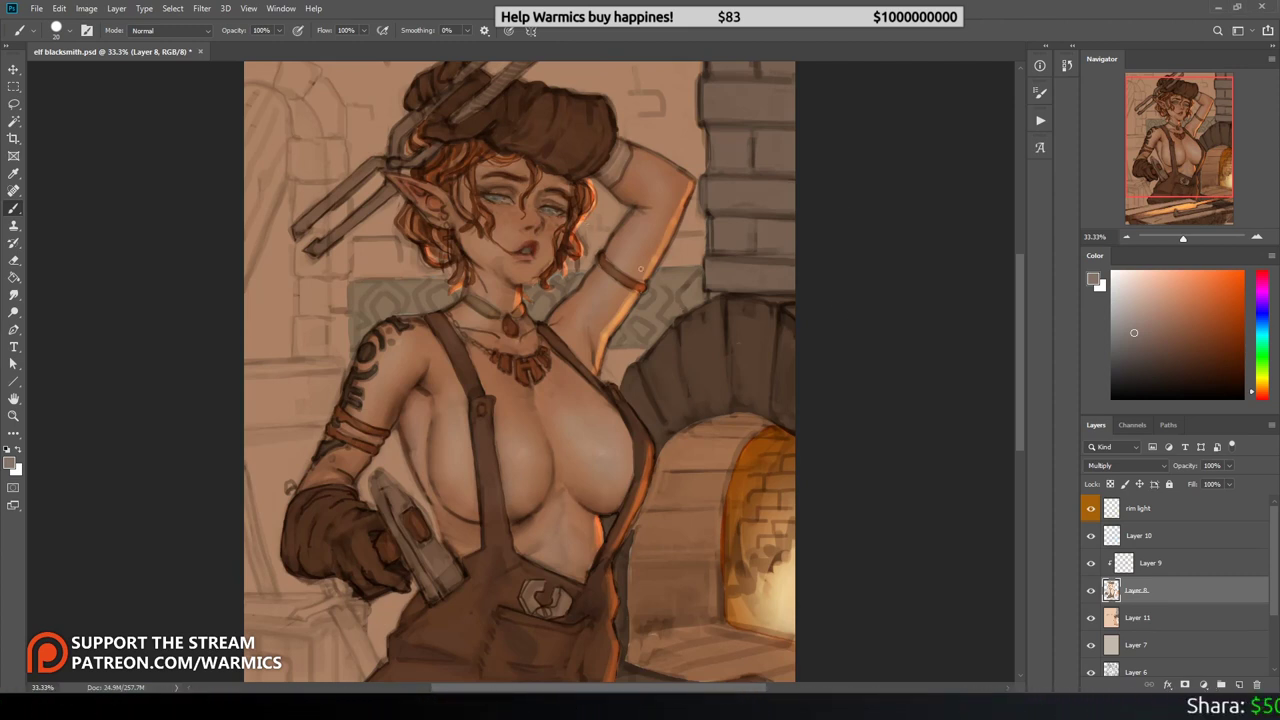
{"action": "left_click", "coordinate": [1163, 668]}
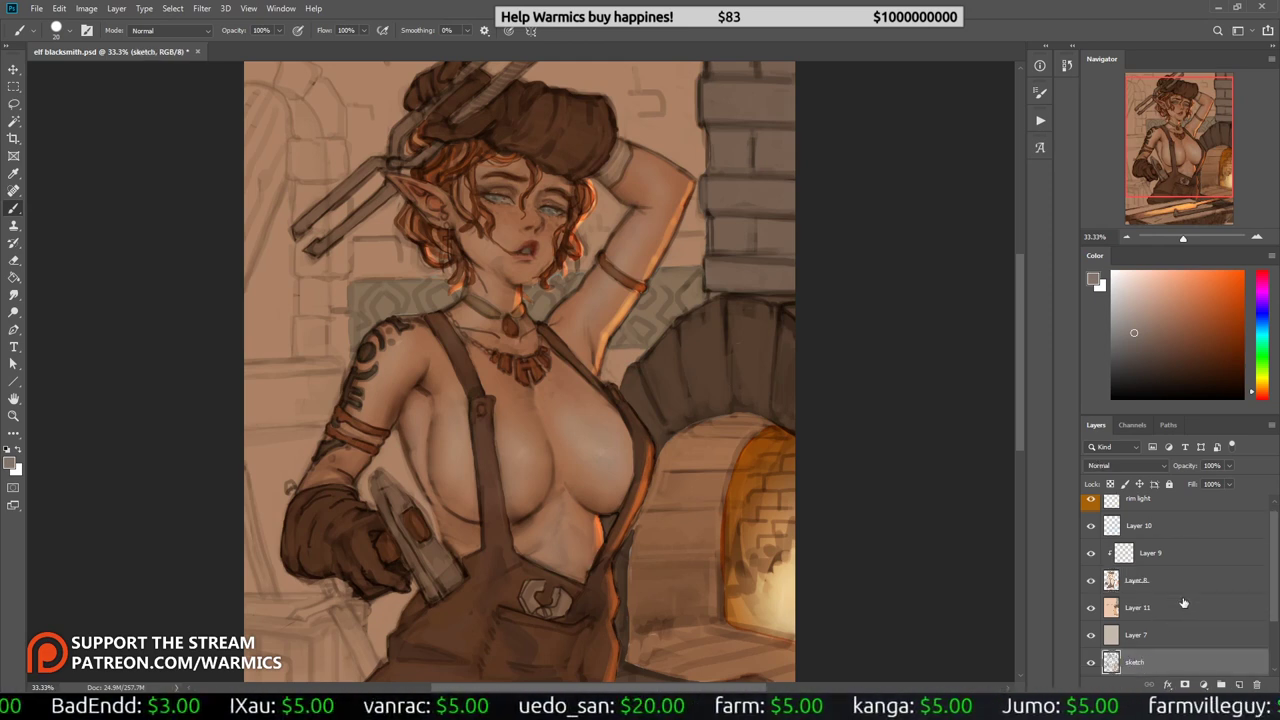
{"action": "key", "text": "e"}
{"action": "right_click", "coordinate": [511, 261]}
{"action": "key", "text": "Escape"}
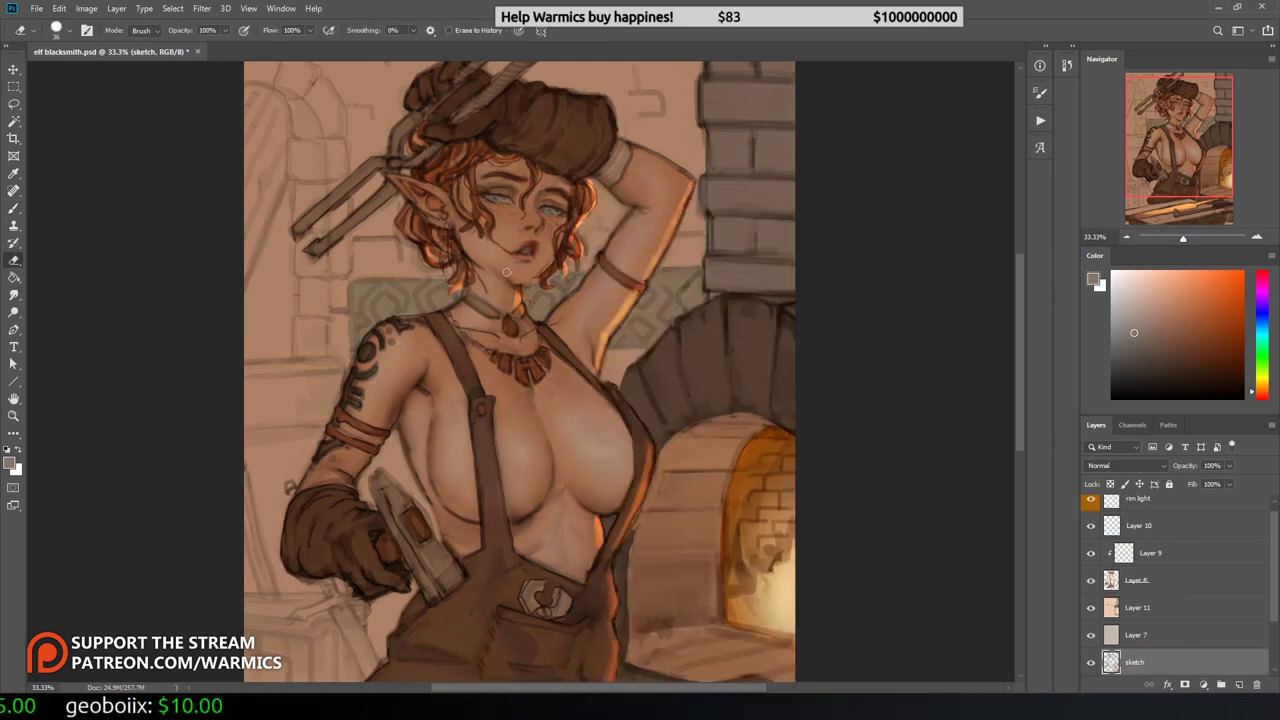
{"action": "key", "text": "h"}
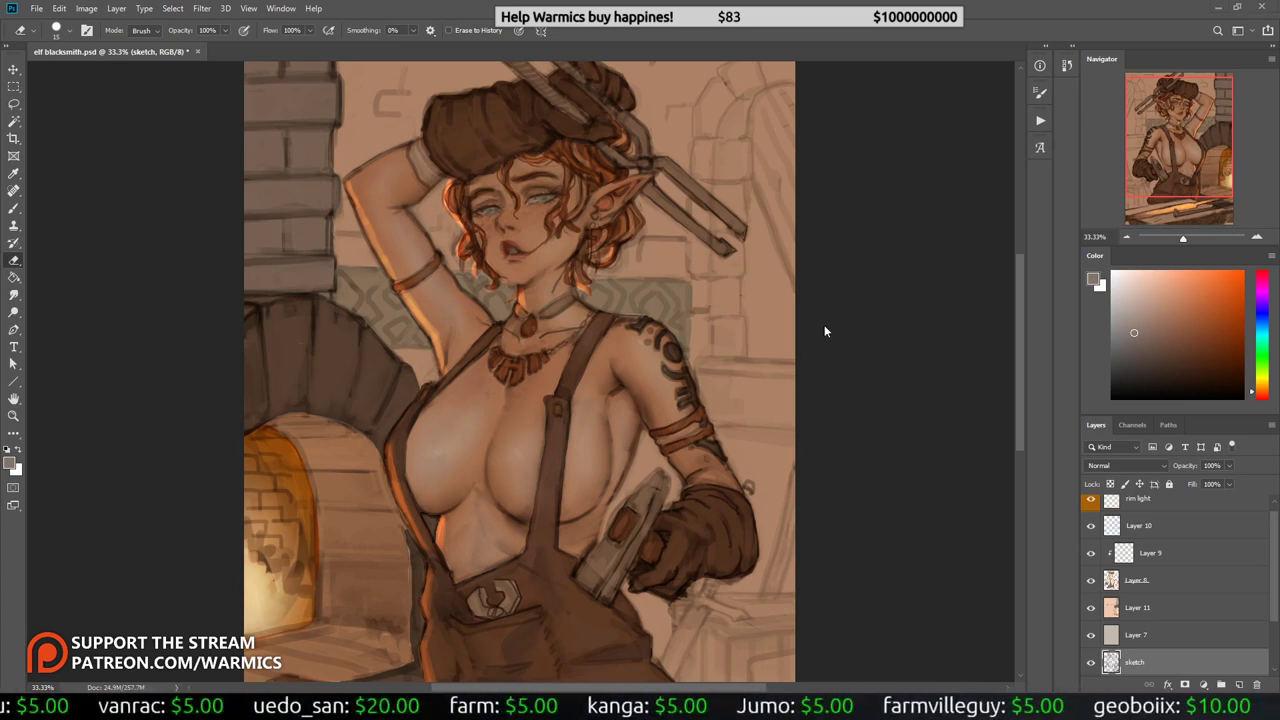
{"action": "left_click", "coordinate": [1140, 607]}
{"action": "left_click", "coordinate": [1125, 465]}
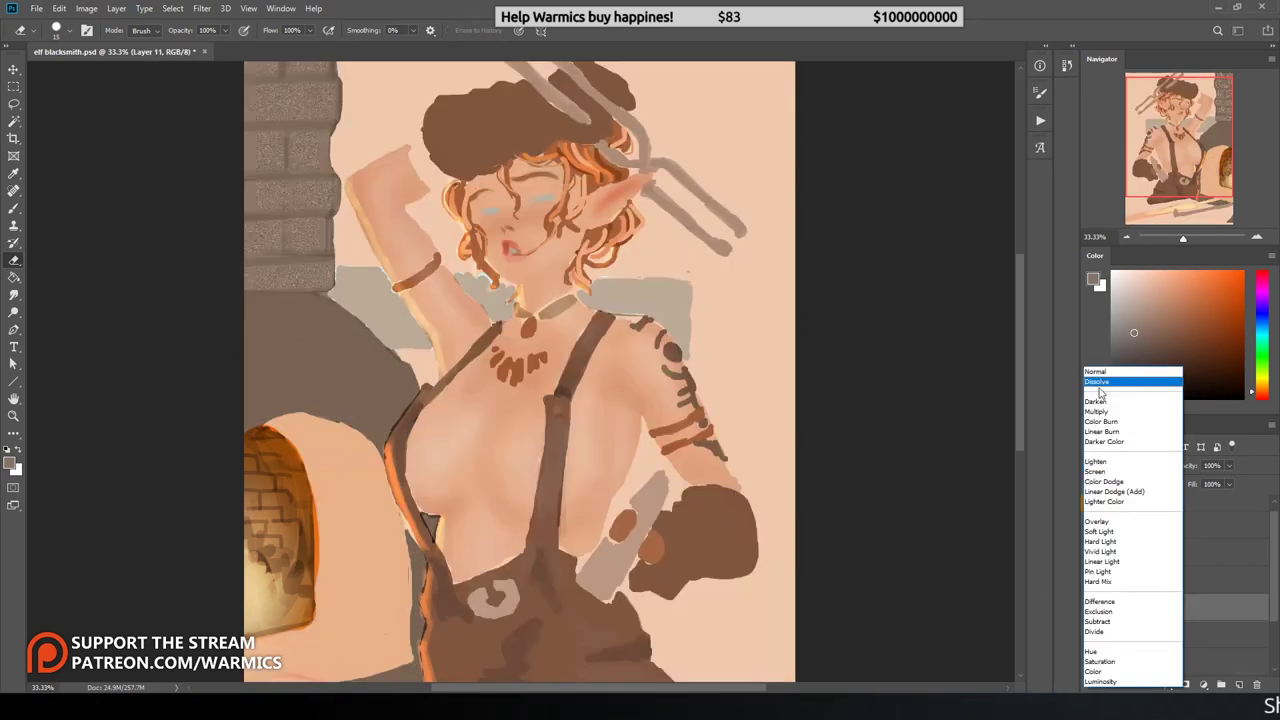
{"action": "left_click", "coordinate": [1110, 409]}
{"action": "key", "text": "b"}
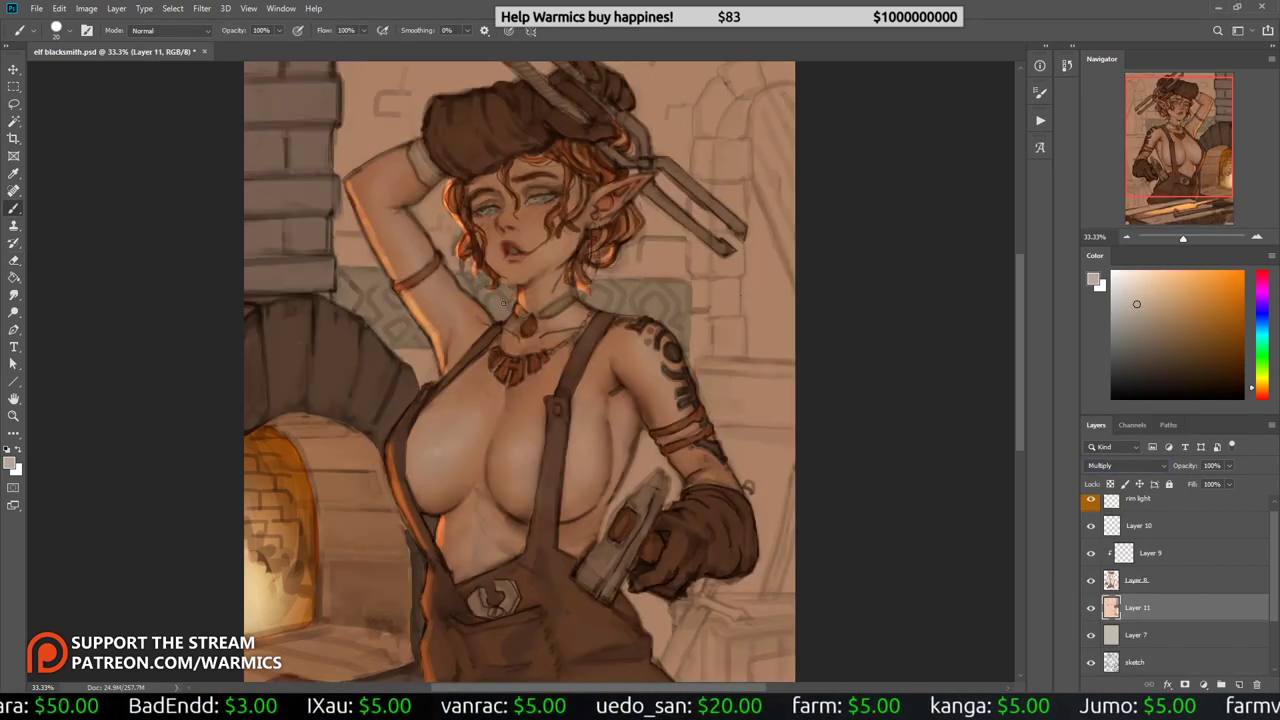
{"action": "scroll", "coordinate": [504, 302], "scroll_direction": "down", "scroll_amount": 3}
{"action": "scroll", "coordinate": [504, 302], "scroll_direction": "up", "scroll_amount": 2}
Step: Reset colours to black and white and flip the canvas to check the sketch
{"action": "key", "text": "d"}
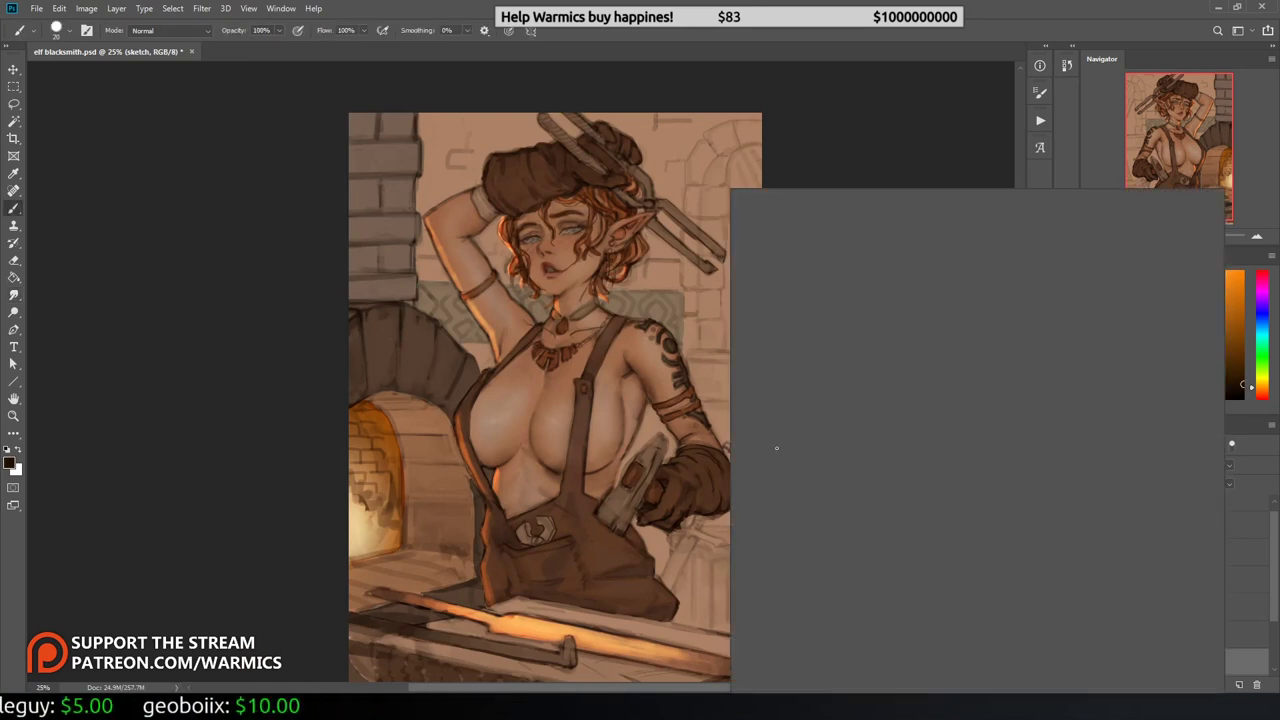
{"action": "key", "text": "e"}
{"action": "key", "text": "b"}
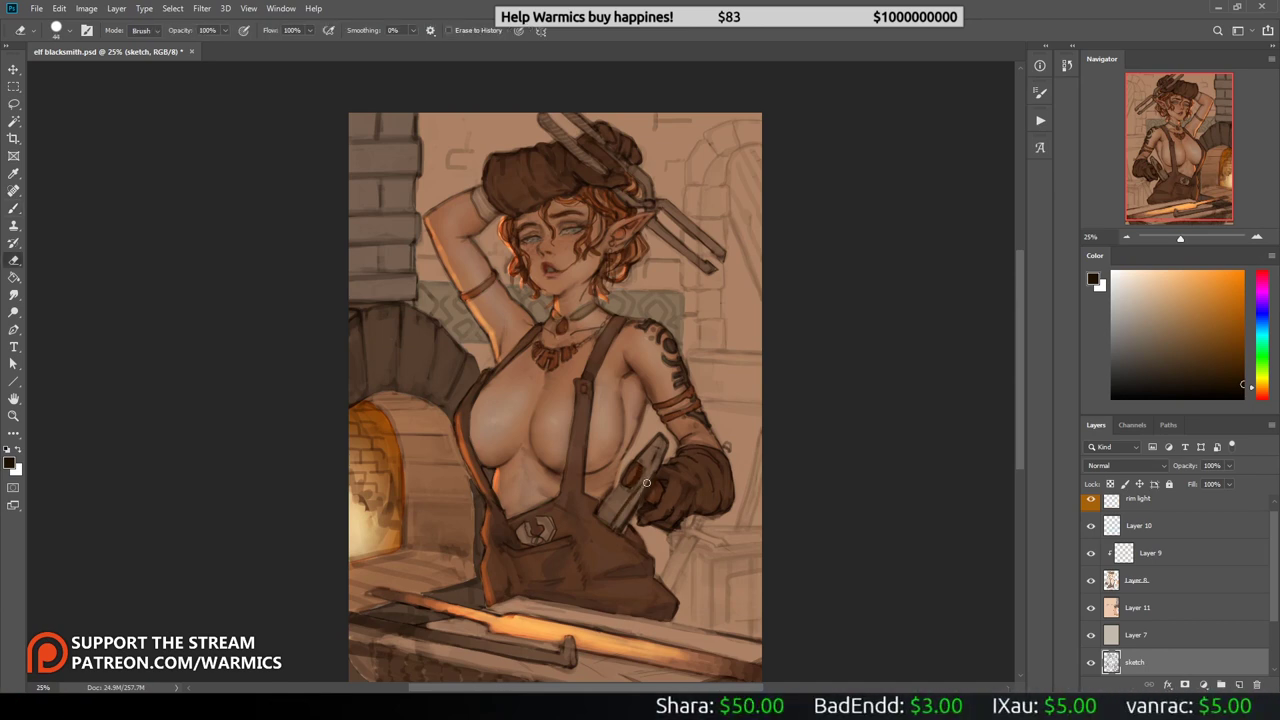
{"action": "key", "text": "h"}
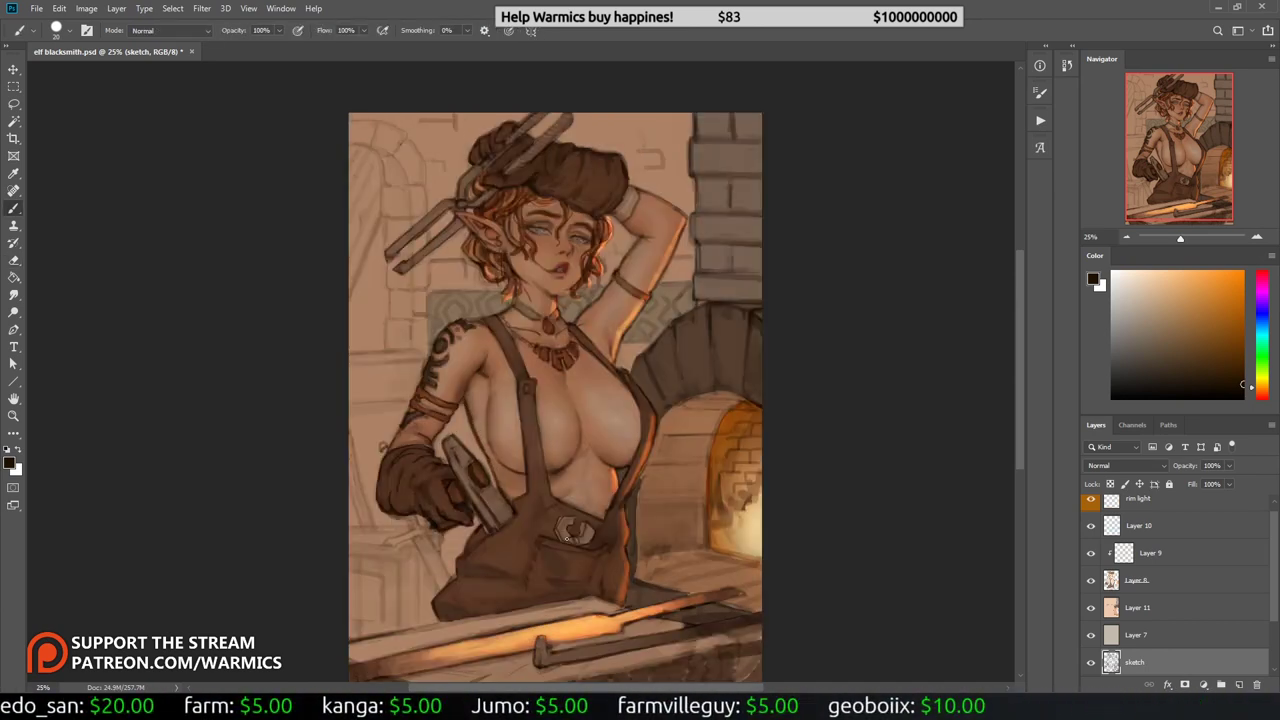
{"action": "key", "text": "e"}
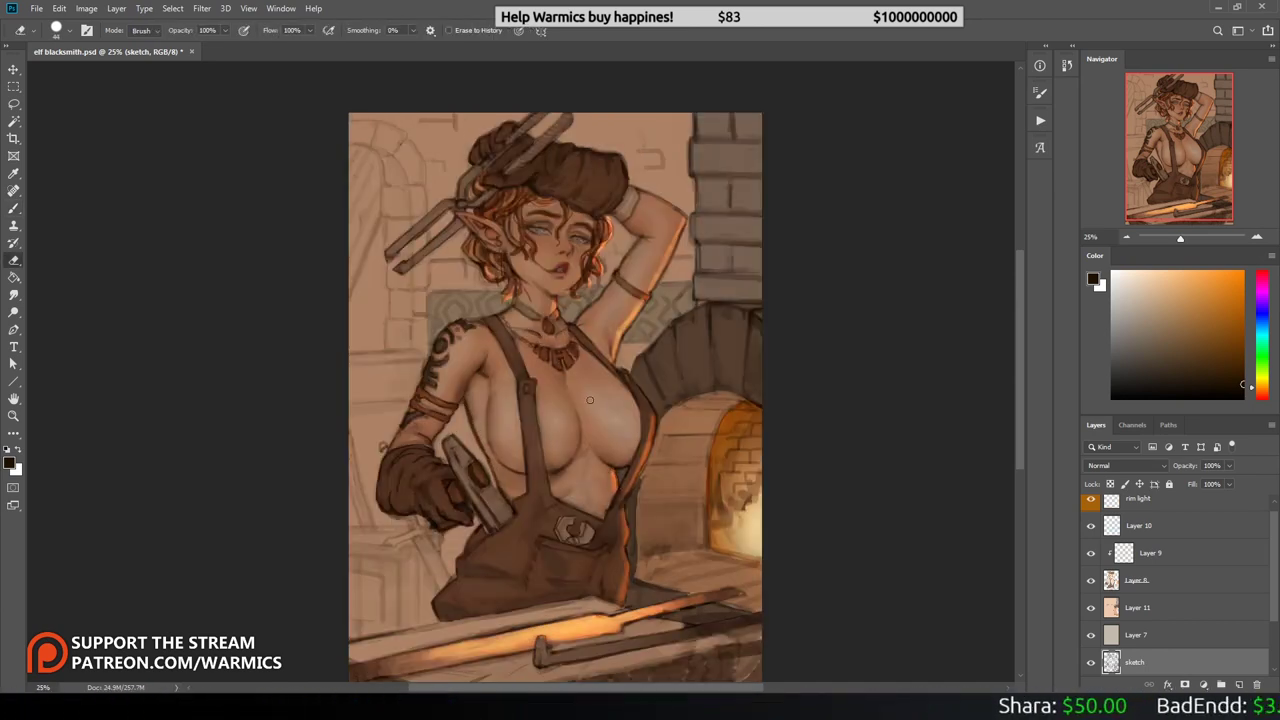
{"action": "key", "text": "b"}
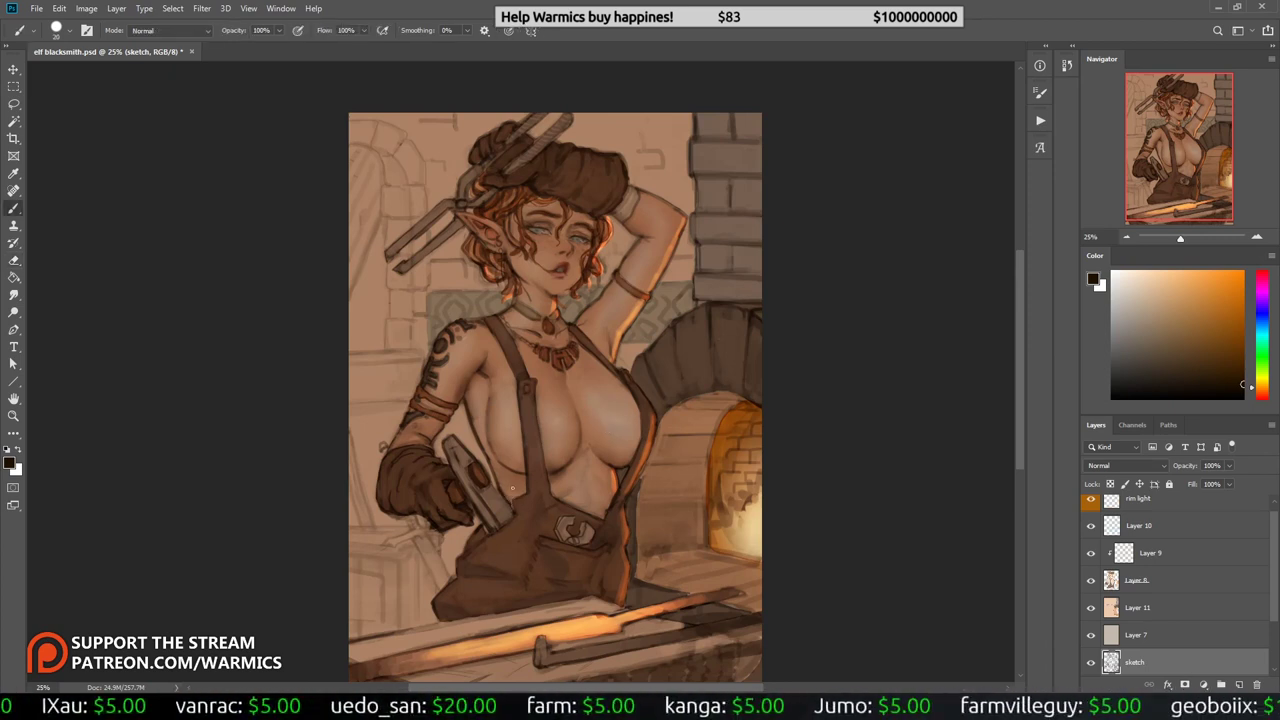
{"action": "key", "text": "e"}
{"action": "key", "text": "b"}
Step: Erase the stray sketch lines along the elf's arm edge in the mirrored view
{"action": "right_click", "coordinate": [709, 270]}
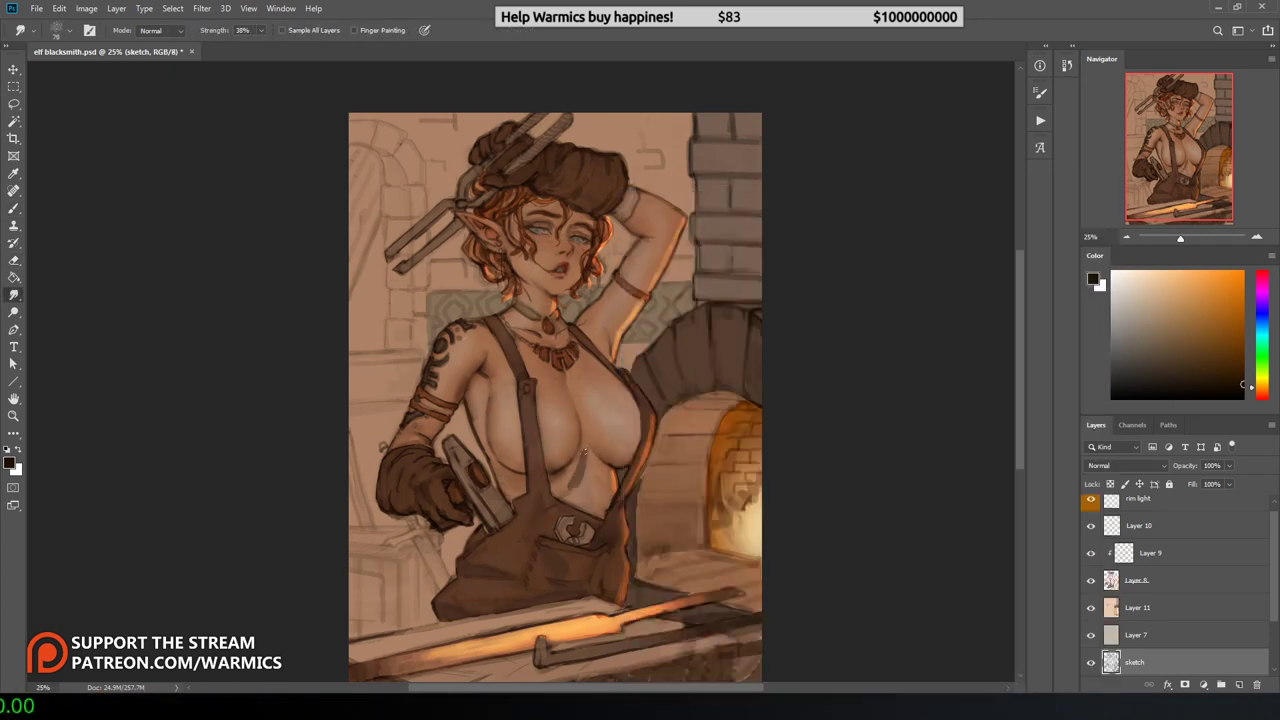
{"action": "key", "text": "Escape"}
{"action": "key", "text": "e"}
{"action": "key", "text": "h"}
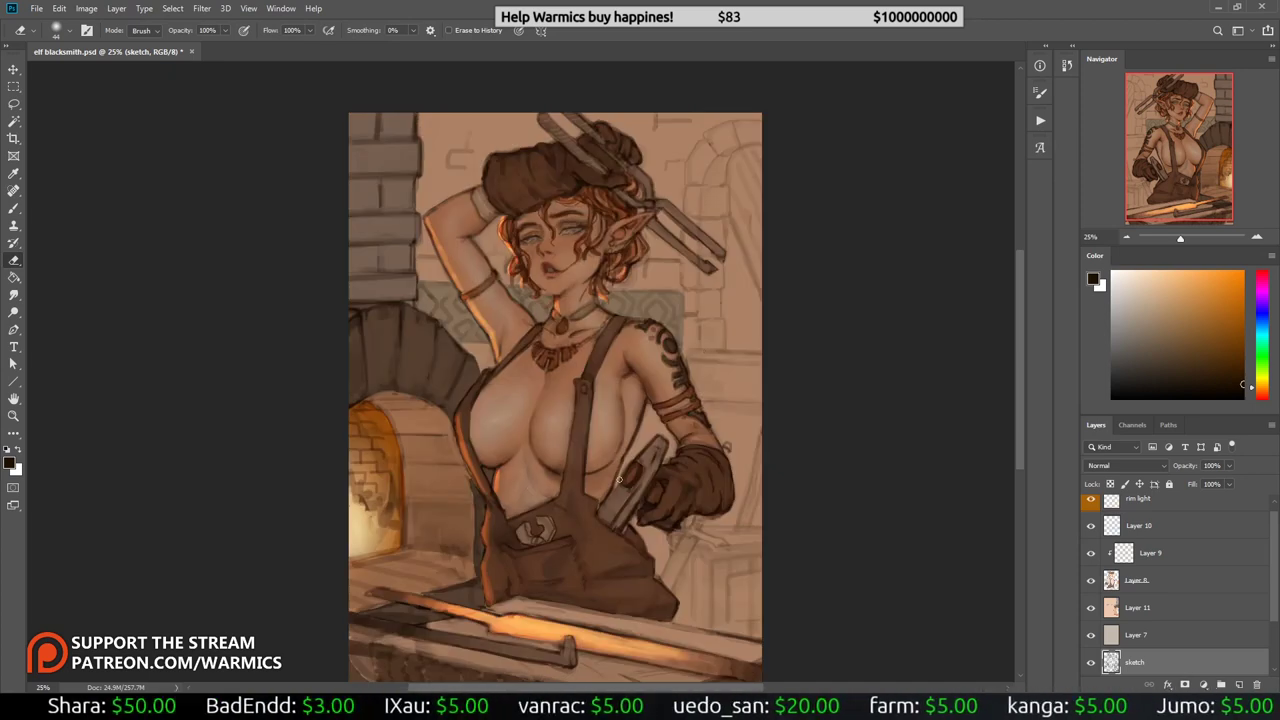
{"action": "left_click_drag", "start_coordinate": [642, 400], "coordinate": [623, 448]}
Step: Mirror the canvas back and check the eraser and brush presets for further cleanup
{"action": "key", "text": "b"}
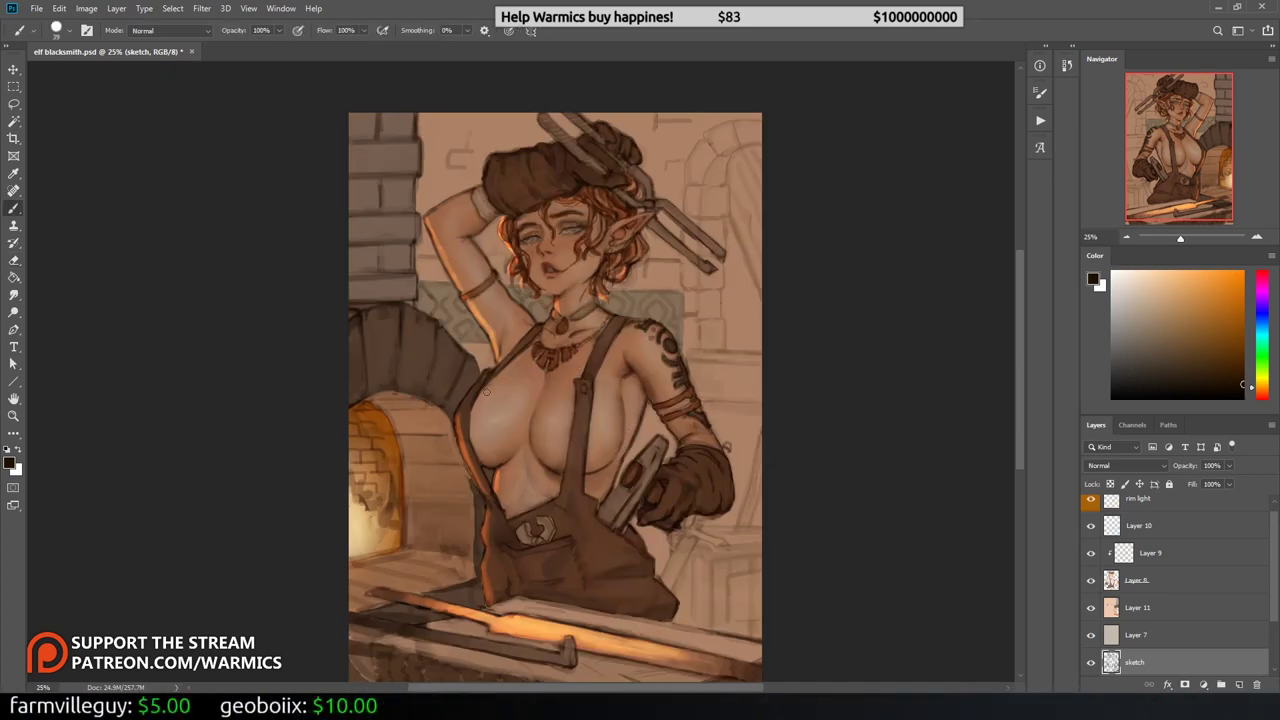
{"action": "key", "text": "e"}
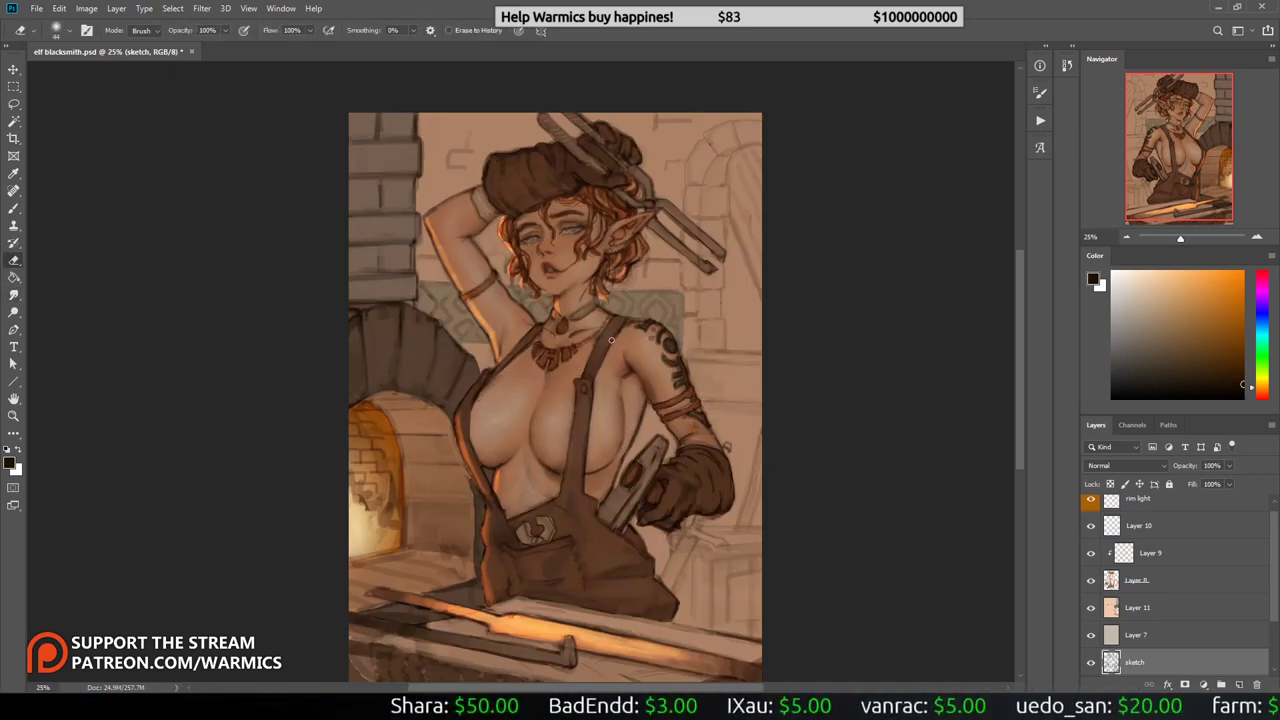
{"action": "key", "text": "r"}
{"action": "key", "text": "h"}
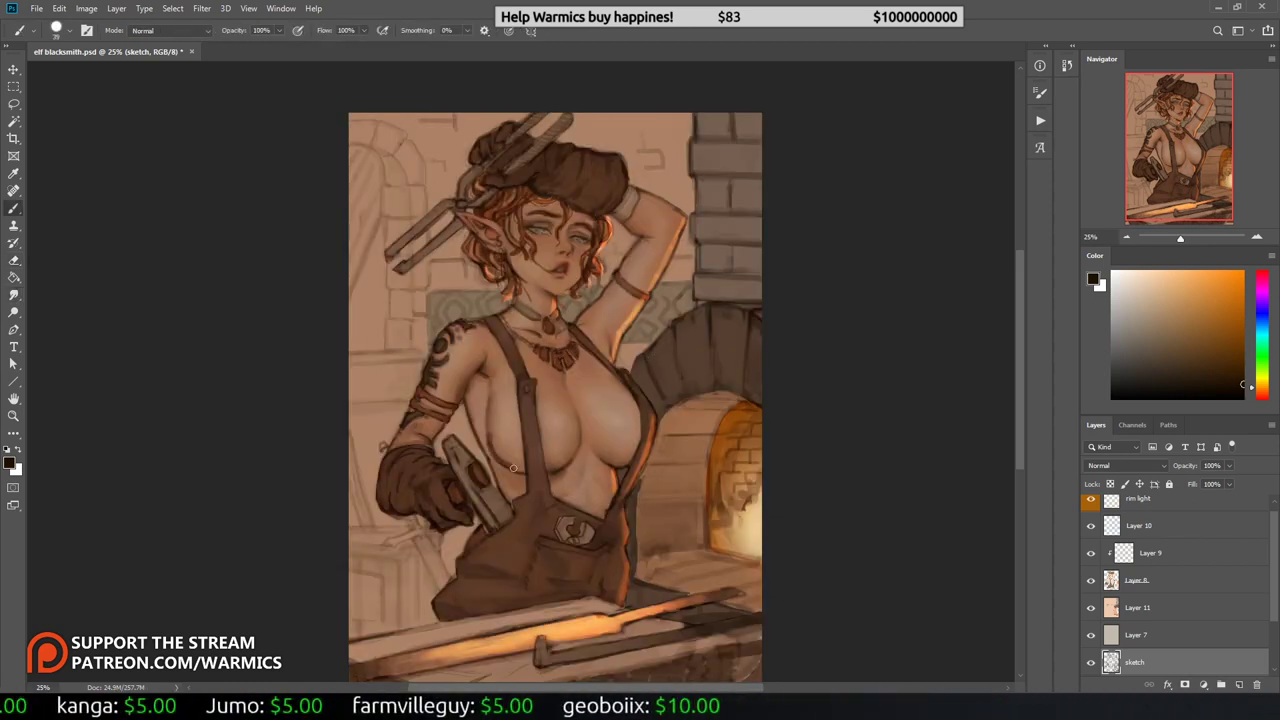
{"action": "key", "text": "e"}
{"action": "right_click", "coordinate": [538, 190]}
{"action": "key", "text": "Escape"}
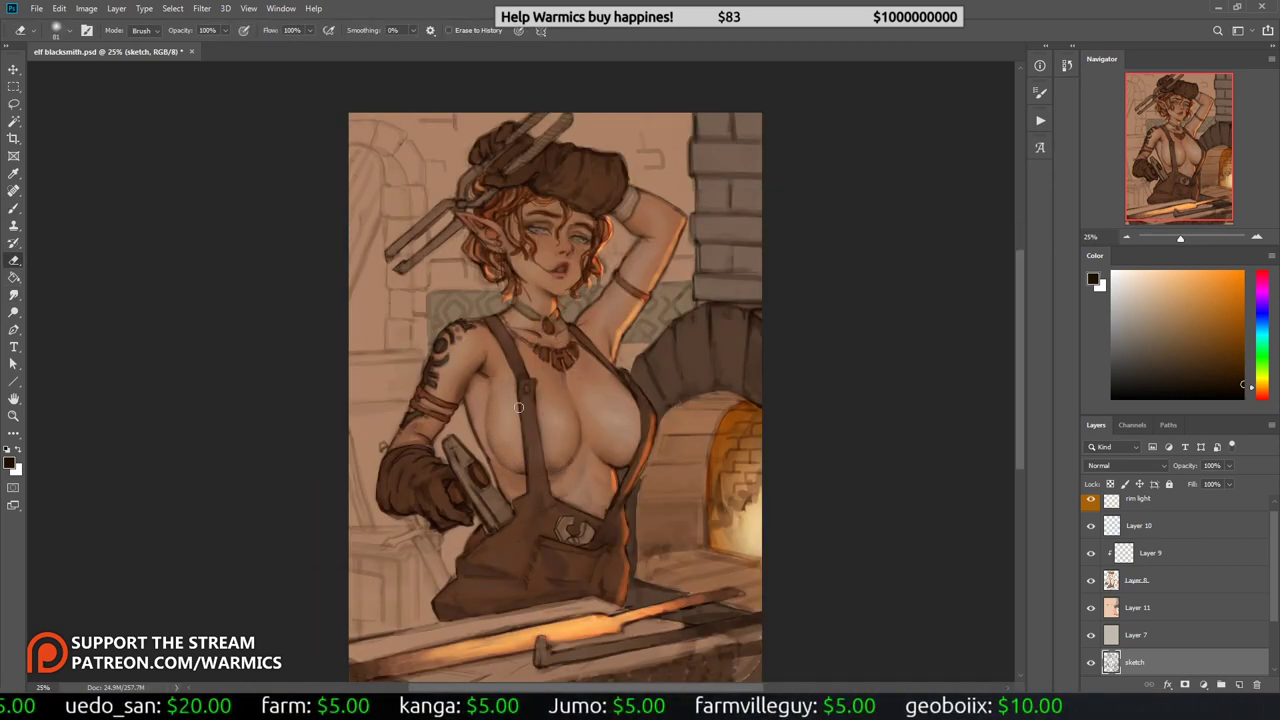
{"action": "right_click", "coordinate": [684, 192]}
{"action": "key", "text": "Escape"}
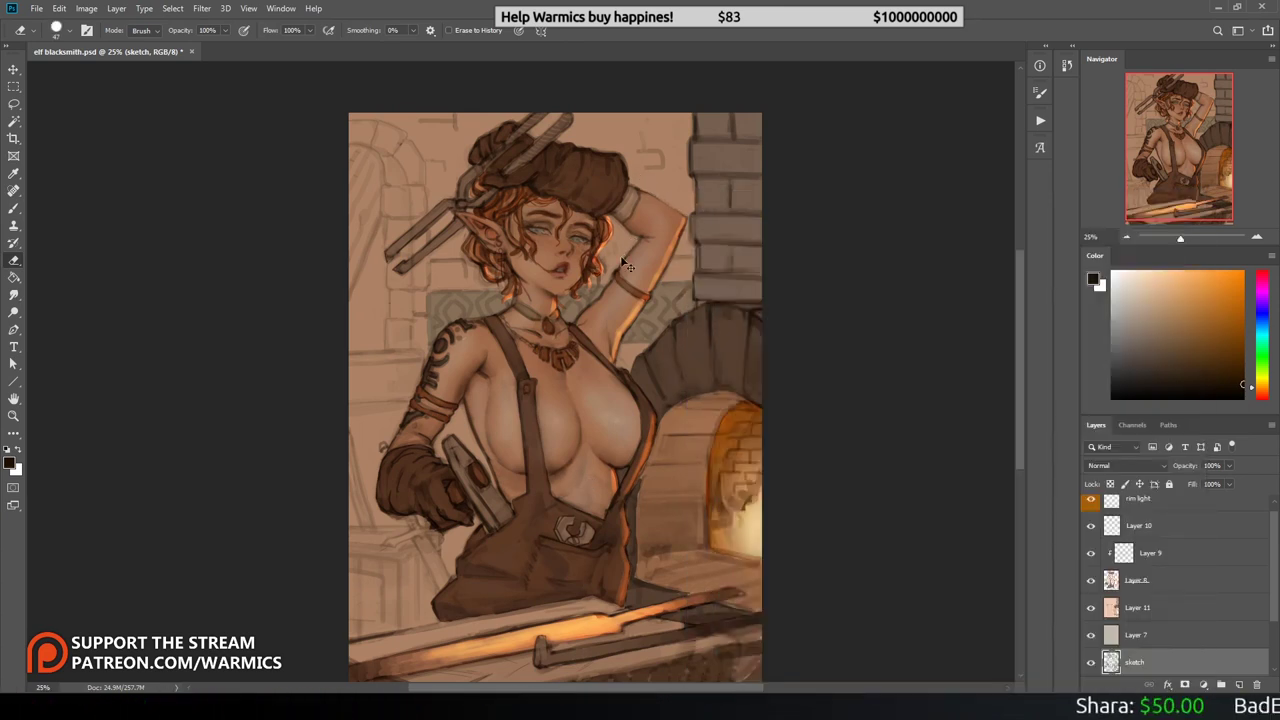
{"action": "key", "text": "h"}
{"action": "key", "text": "b"}
Step: On Layer 11, repaint the background beside the apron in warm peach and beige tones
{"action": "left_click", "coordinate": [1137, 607]}
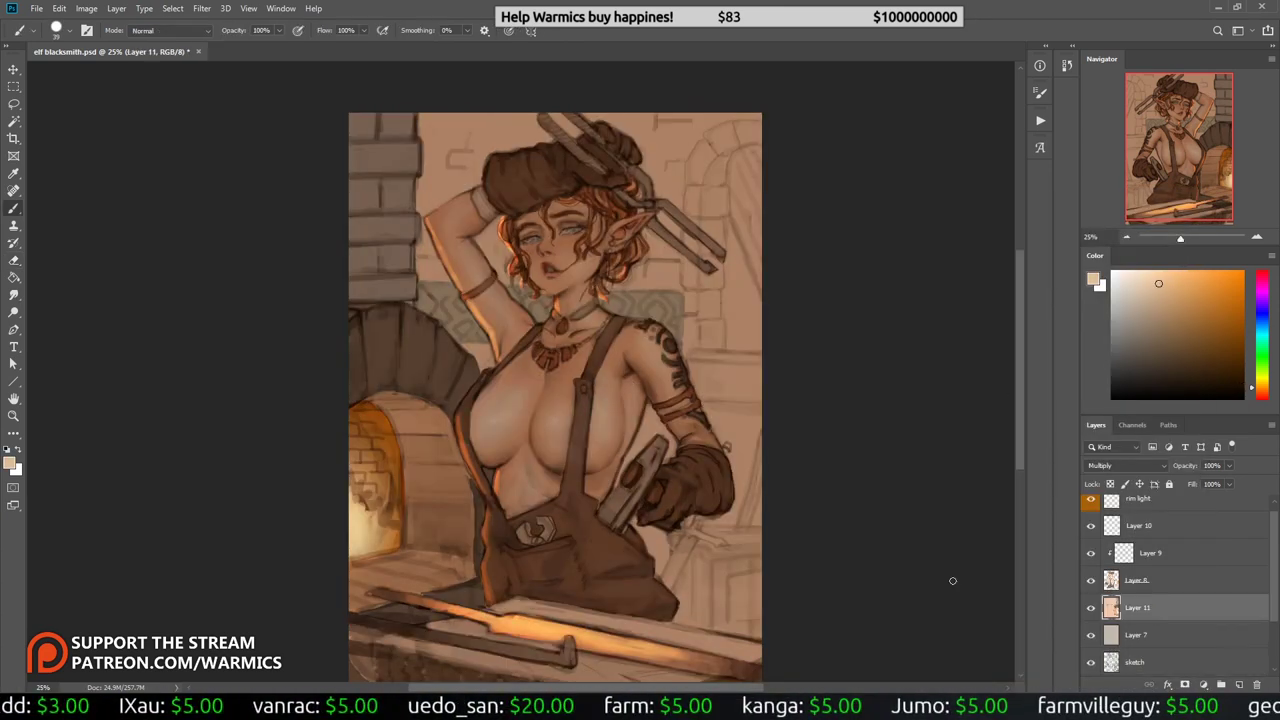
{"action": "right_click", "coordinate": [748, 195]}
{"action": "left_click", "coordinate": [706, 558], "text": "alt"}
{"action": "mouse_move", "coordinate": [710, 560]}
{"action": "left_mouse_down"}
{"action": "mouse_move", "coordinate": [680, 615]}
{"action": "mouse_move", "coordinate": [714, 630]}
{"action": "mouse_move", "coordinate": [734, 537]}
{"action": "left_mouse_up"}
{"action": "right_click", "coordinate": [734, 537]}
{"action": "key", "text": "Escape"}
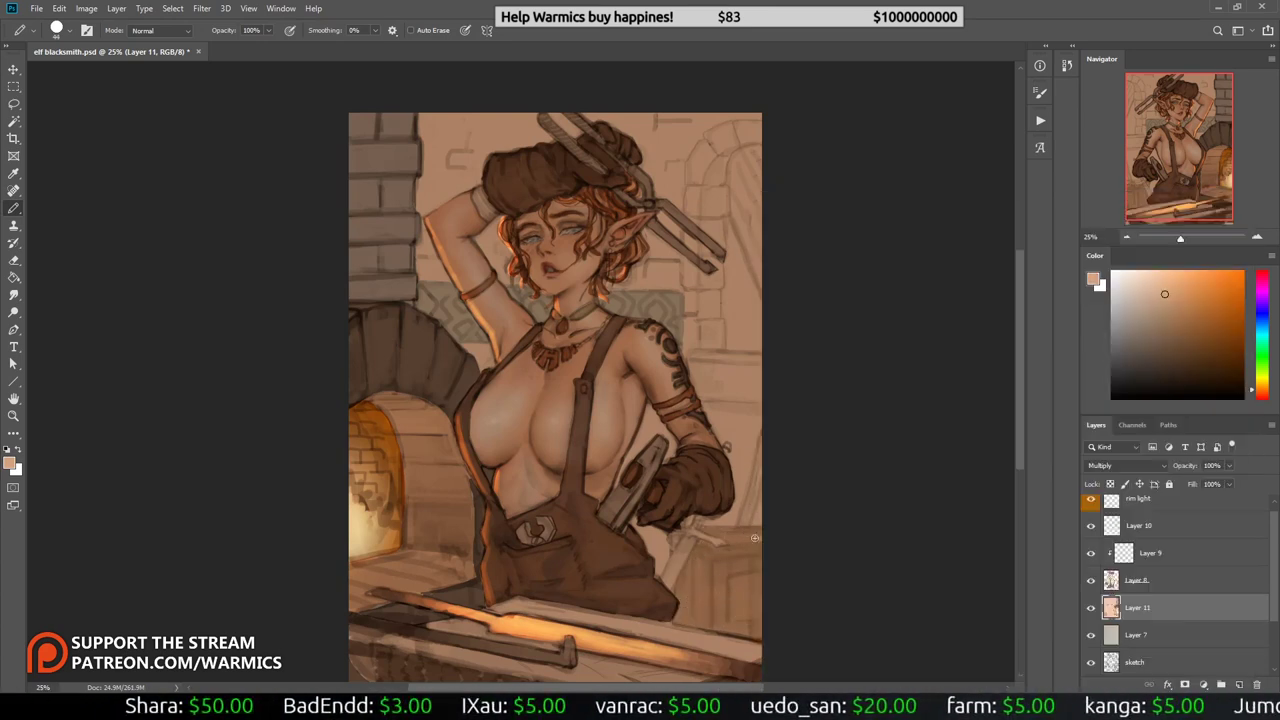
{"action": "left_click", "coordinate": [683, 546], "text": "alt"}
{"action": "left_click", "coordinate": [688, 540], "text": "alt"}
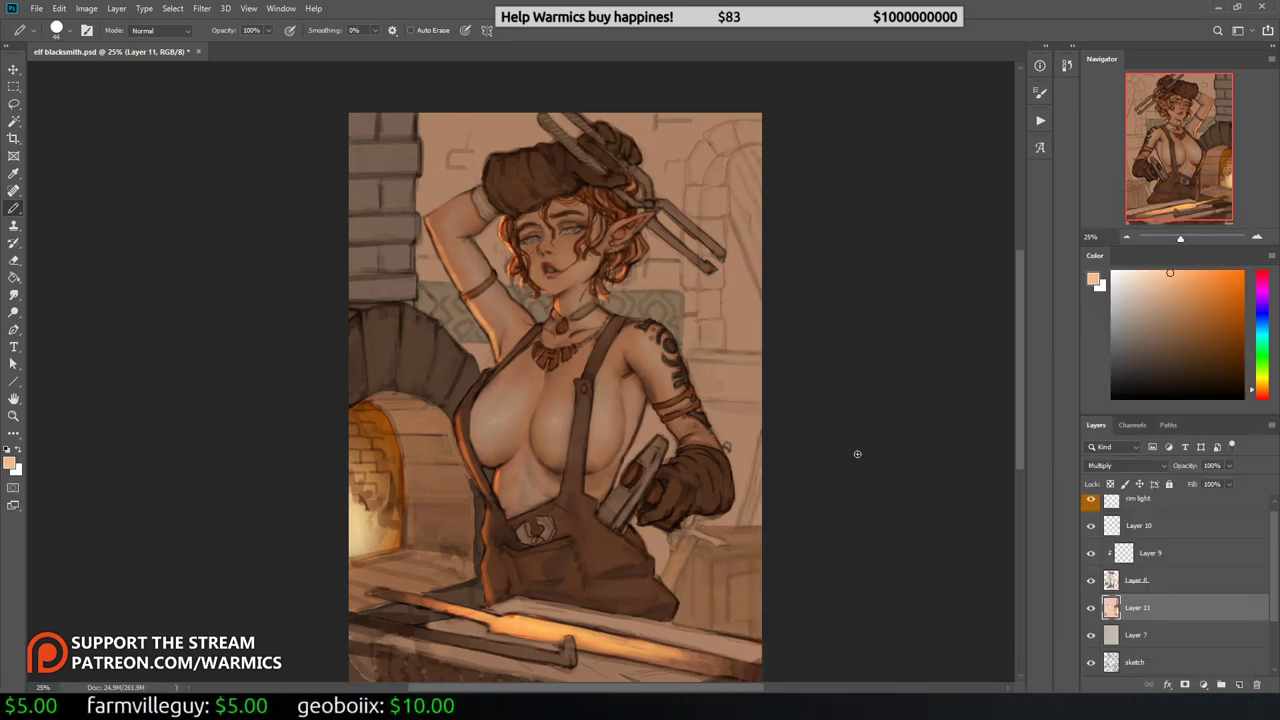
{"action": "left_click", "coordinate": [696, 521], "text": "alt"}
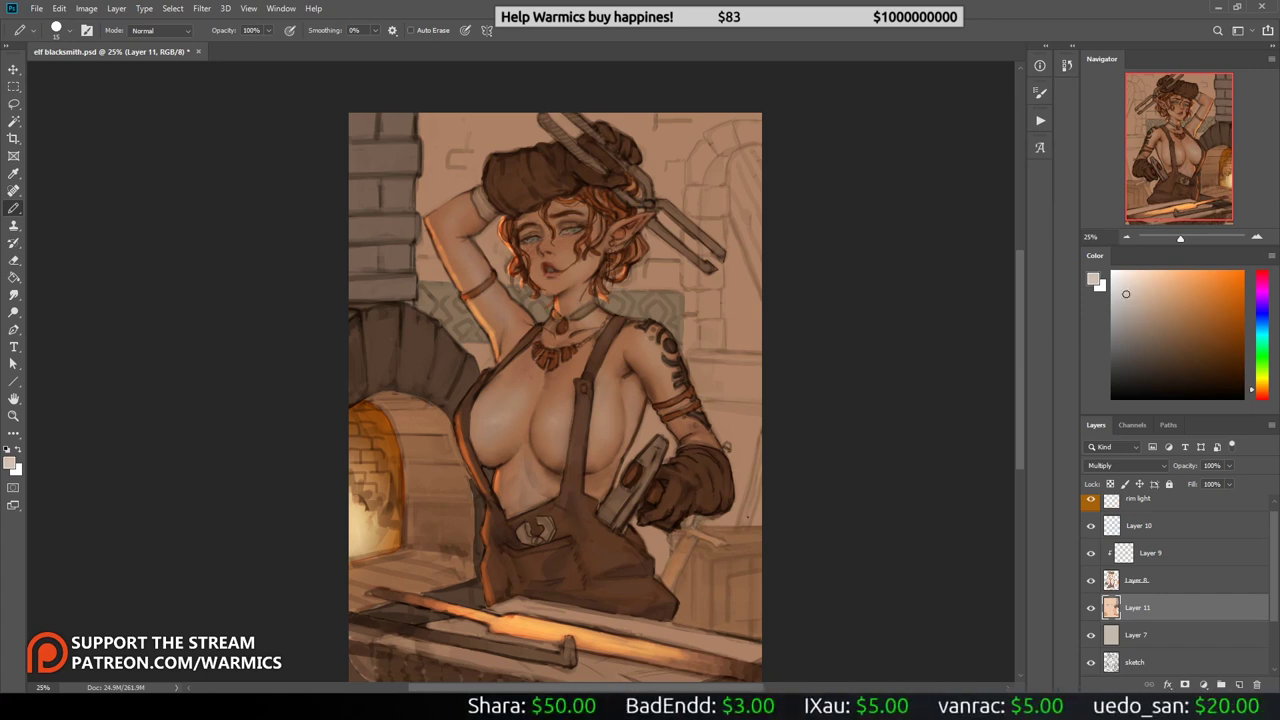
{"action": "left_click", "coordinate": [750, 165], "text": "alt"}
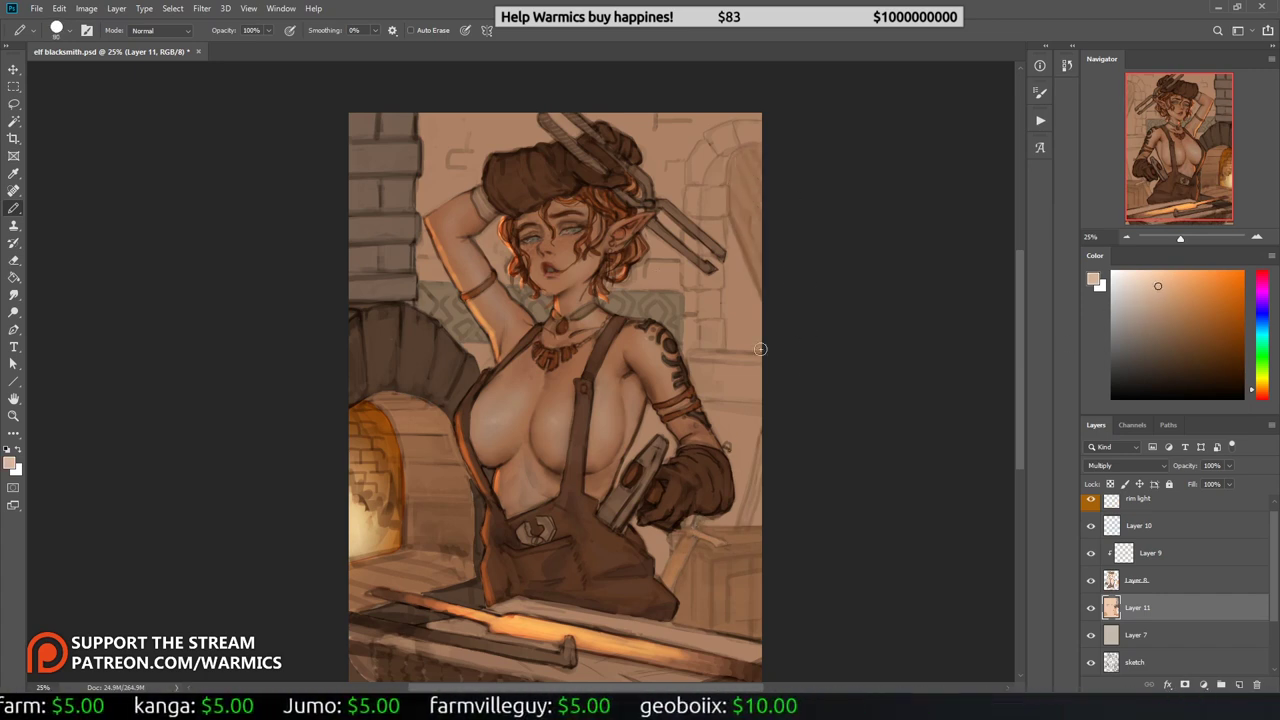
Step: Mirror and zoom to review, then make the sketch layer active with white as painting colour
{"action": "key", "text": "ctrl+shift+h"}
{"action": "key", "text": "ctrl+minus"}
{"action": "key", "text": "ctrl+plus"}
{"action": "key", "text": "alt+bracketleft"}
{"action": "key", "text": "alt+bracketleft"}
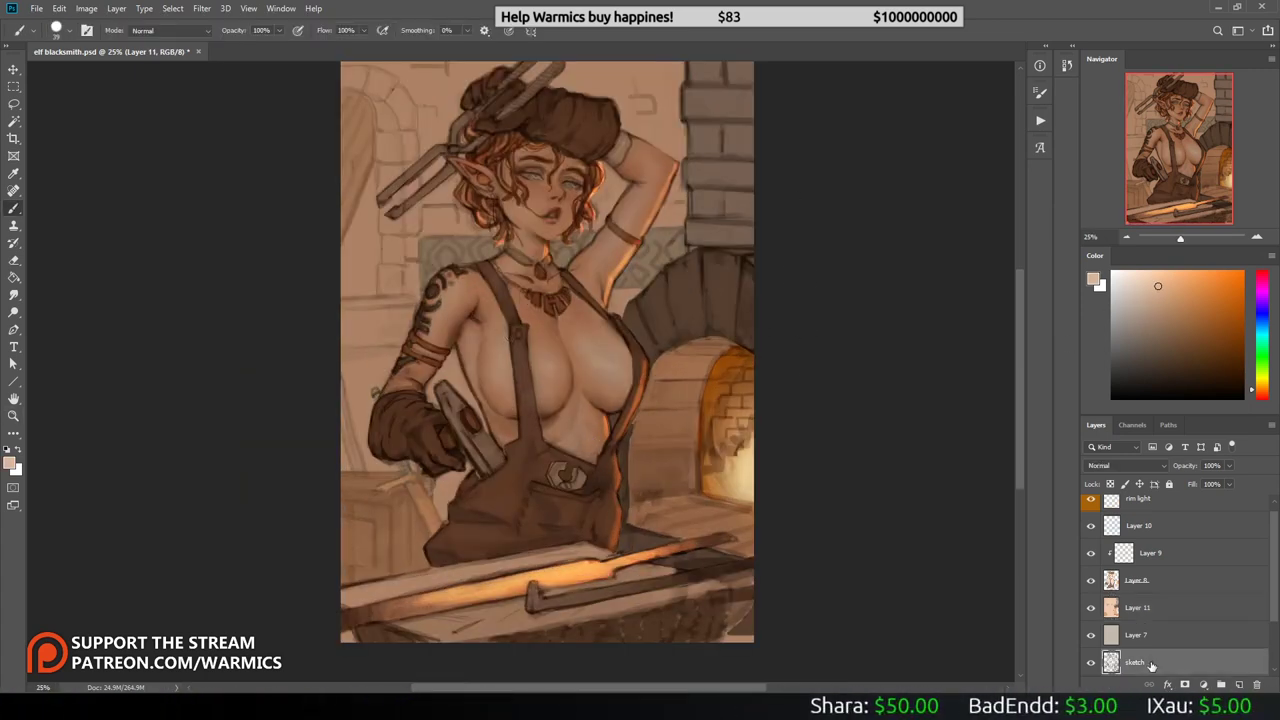
{"action": "left_click", "coordinate": [488, 324], "text": "alt"}
{"action": "key", "text": "e"}
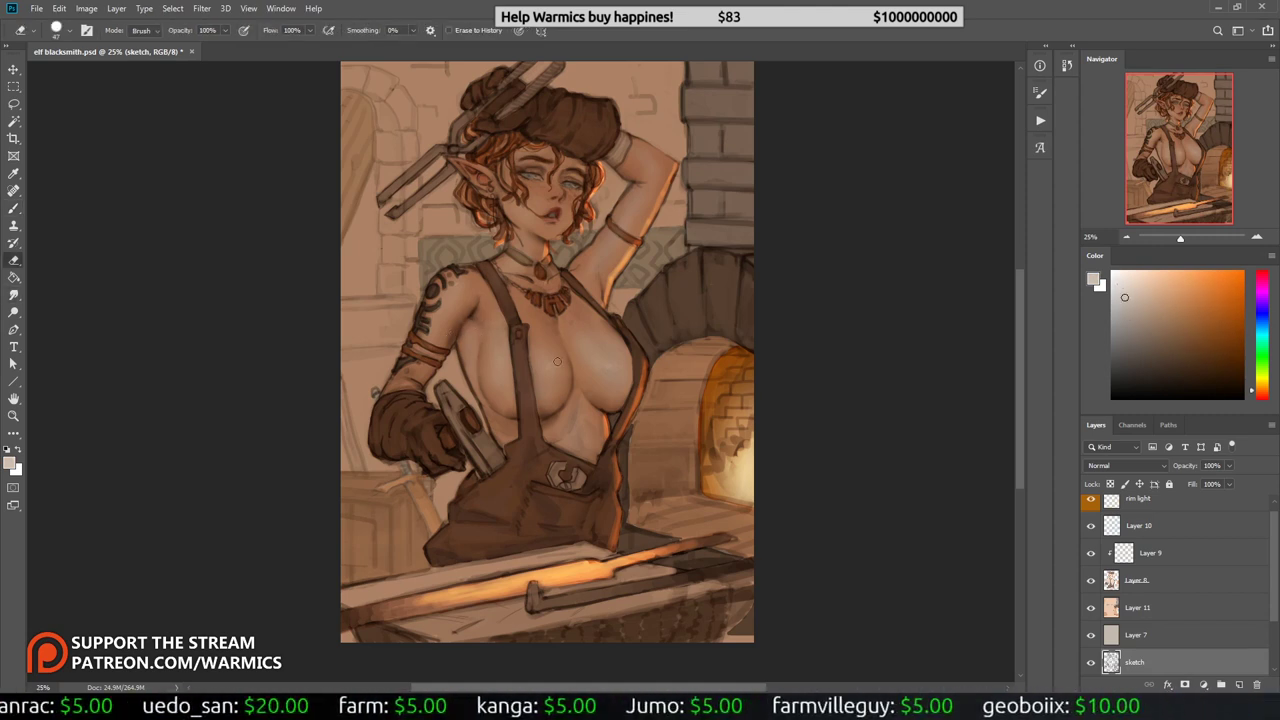
{"action": "key", "text": "b"}
{"action": "key", "text": "x"}
Step: Choose a soft brush preset for cleaning up the sketch layer
{"action": "right_click", "coordinate": [934, 246]}
{"action": "double_click", "coordinate": [672, 367]}
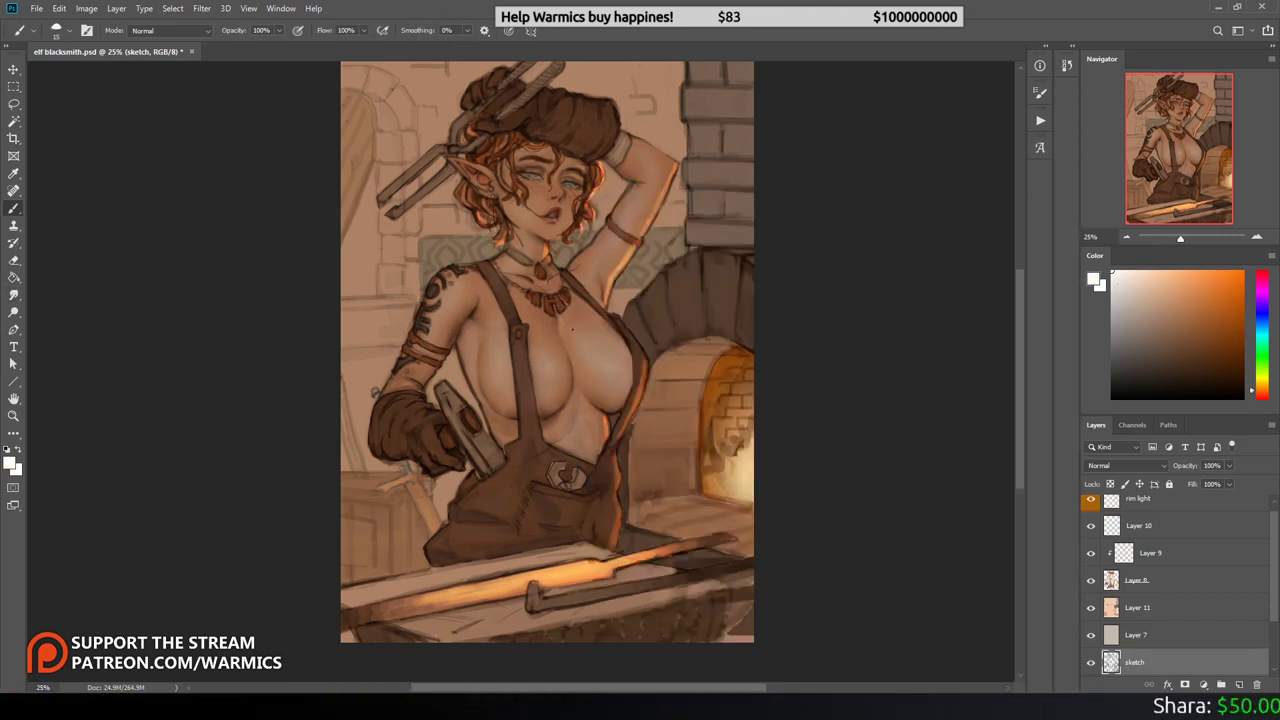
{"action": "right_click", "coordinate": [572, 328]}
{"action": "double_click", "coordinate": [611, 367]}
{"action": "key", "text": "e"}
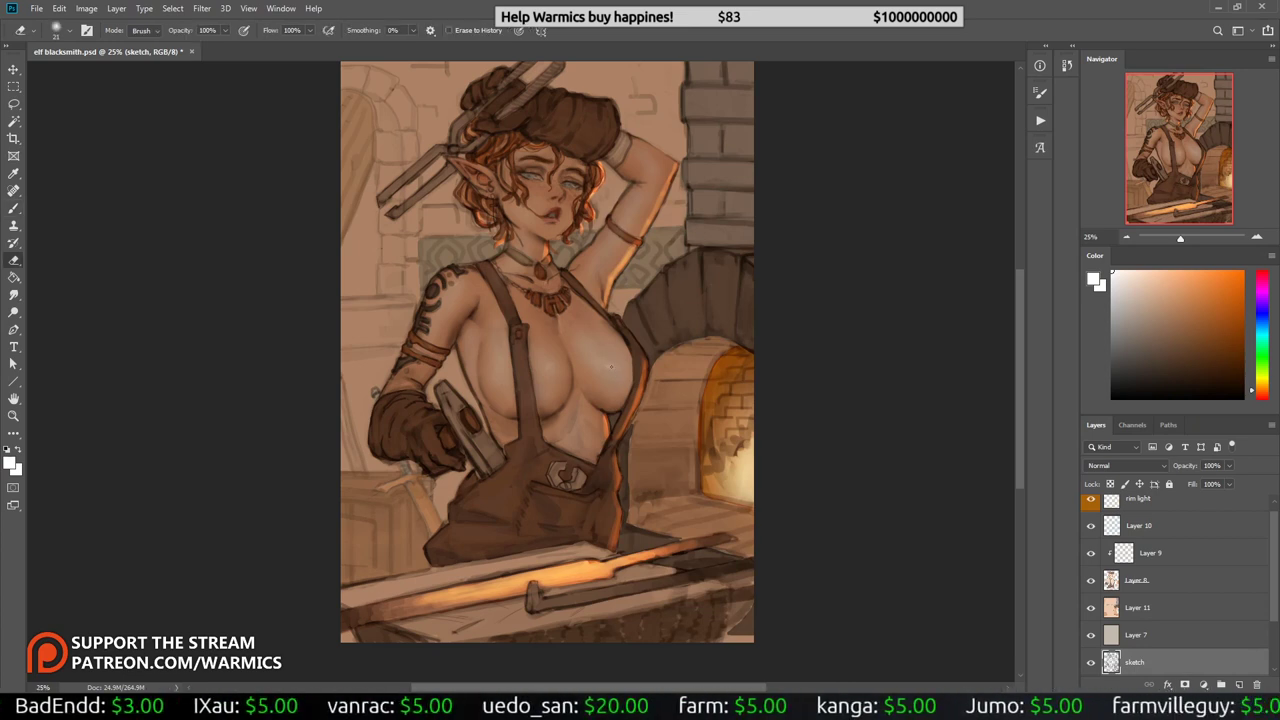
{"action": "key", "text": "b"}
{"action": "right_click", "coordinate": [590, 350]}
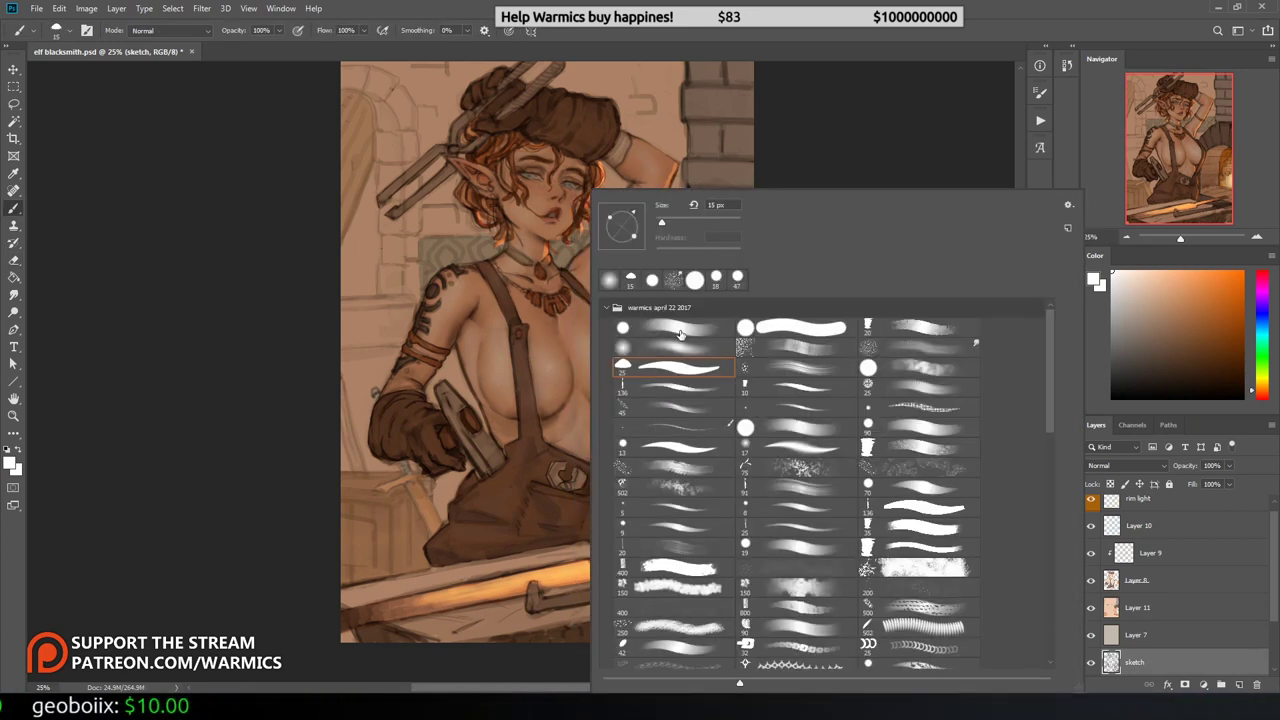
{"action": "double_click", "coordinate": [680, 333]}
Step: Toggle between brush, eraser and smudge while mirroring the canvas to compare edges
{"action": "key", "text": "x"}
{"action": "key", "text": "r"}
{"action": "key", "text": "h"}
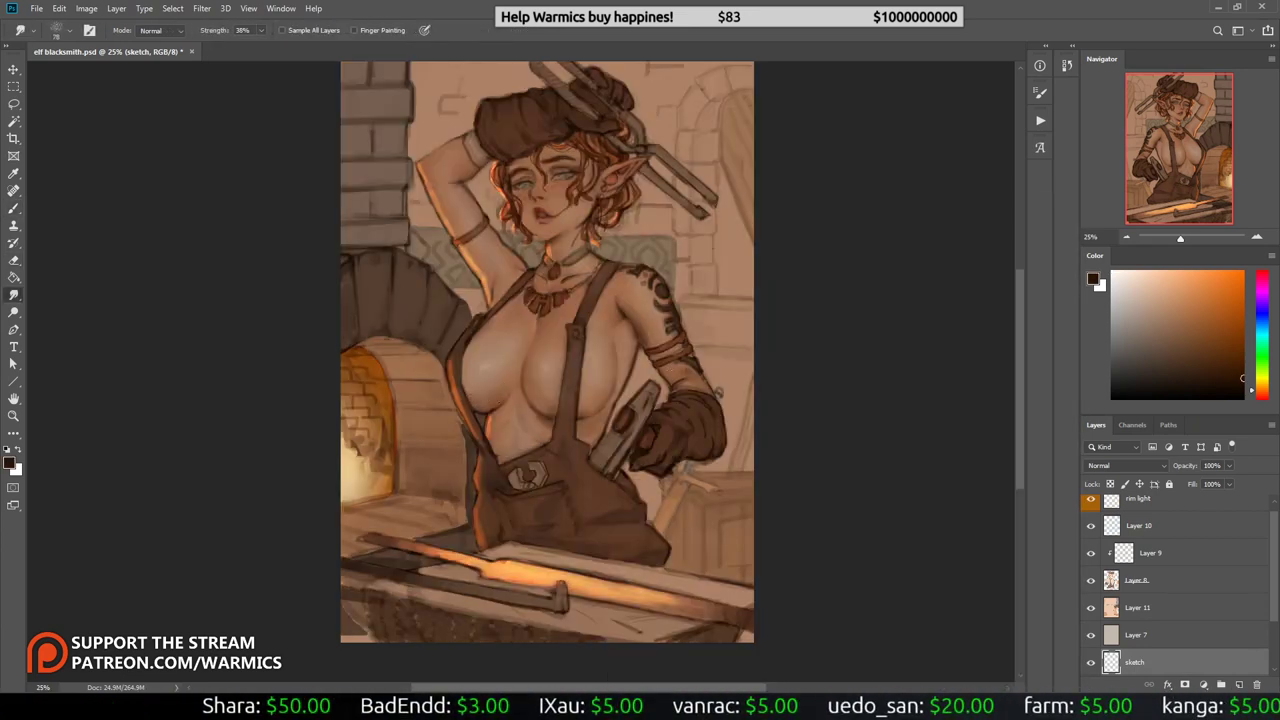
{"action": "key", "text": "b"}
{"action": "key", "text": "e"}
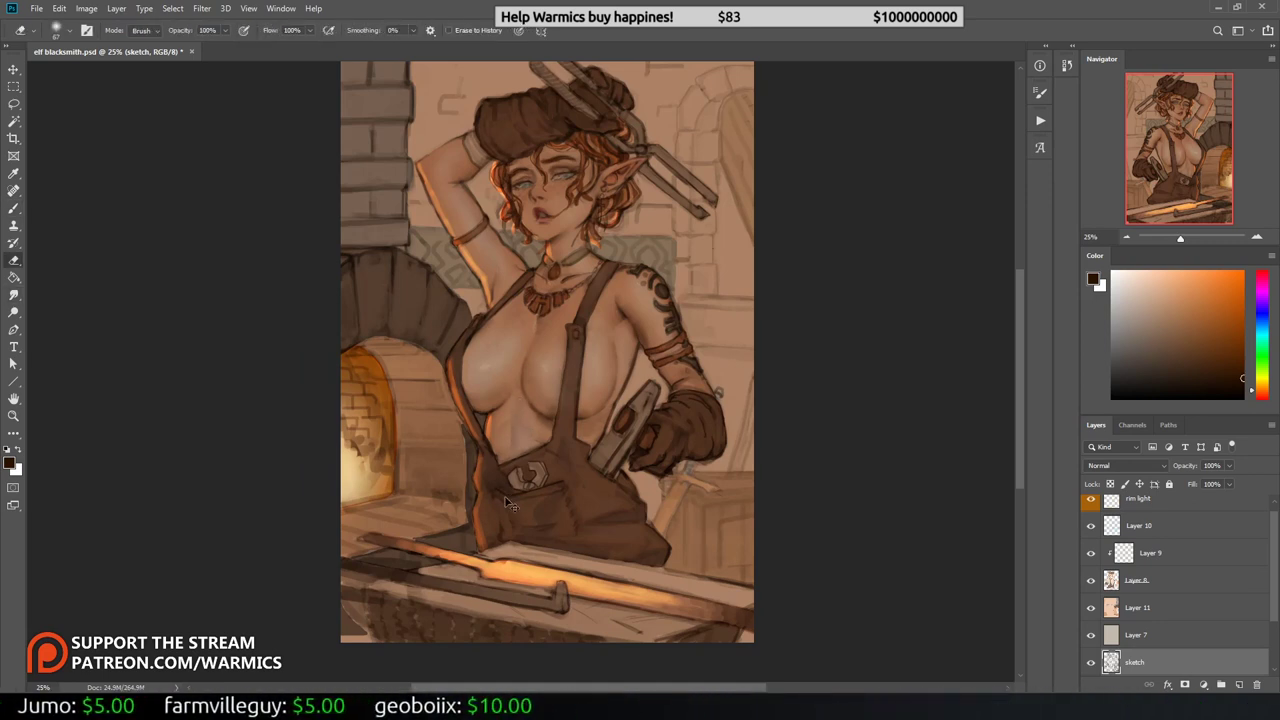
{"action": "key", "text": "h"}
{"action": "key", "text": "b"}
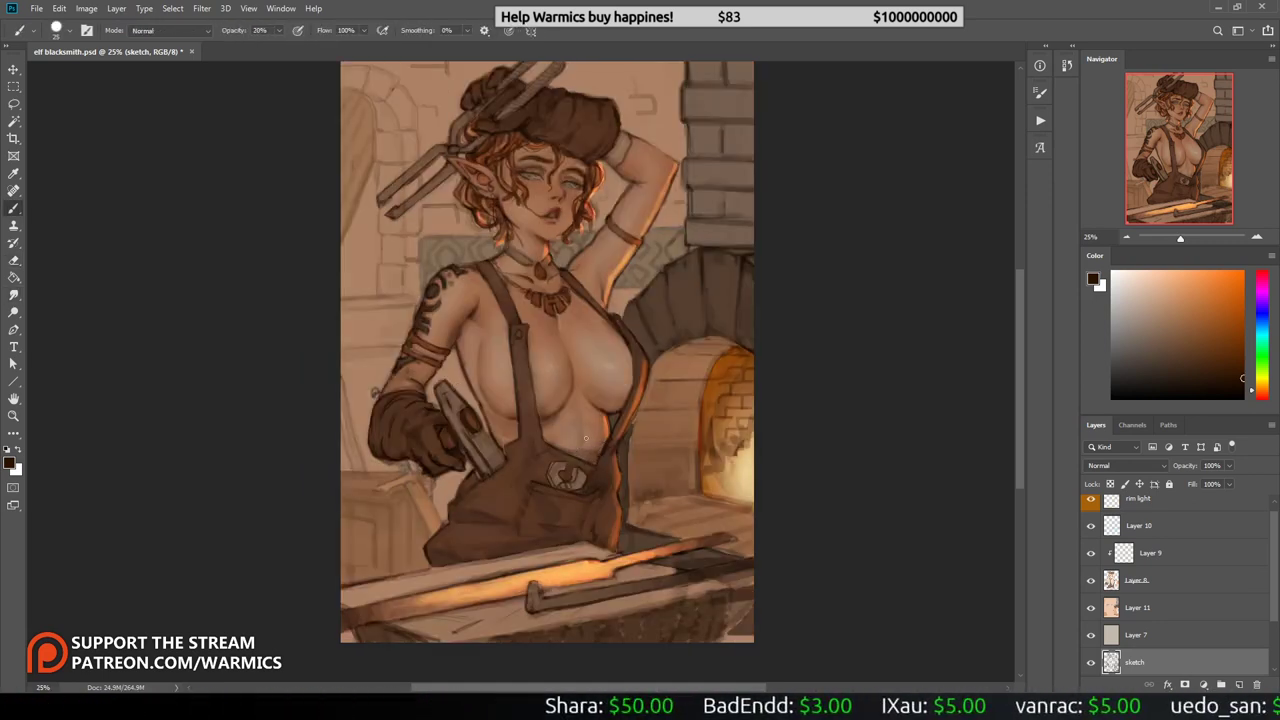
{"action": "key", "text": "r"}
{"action": "key", "text": "b"}
{"action": "key", "text": "e"}
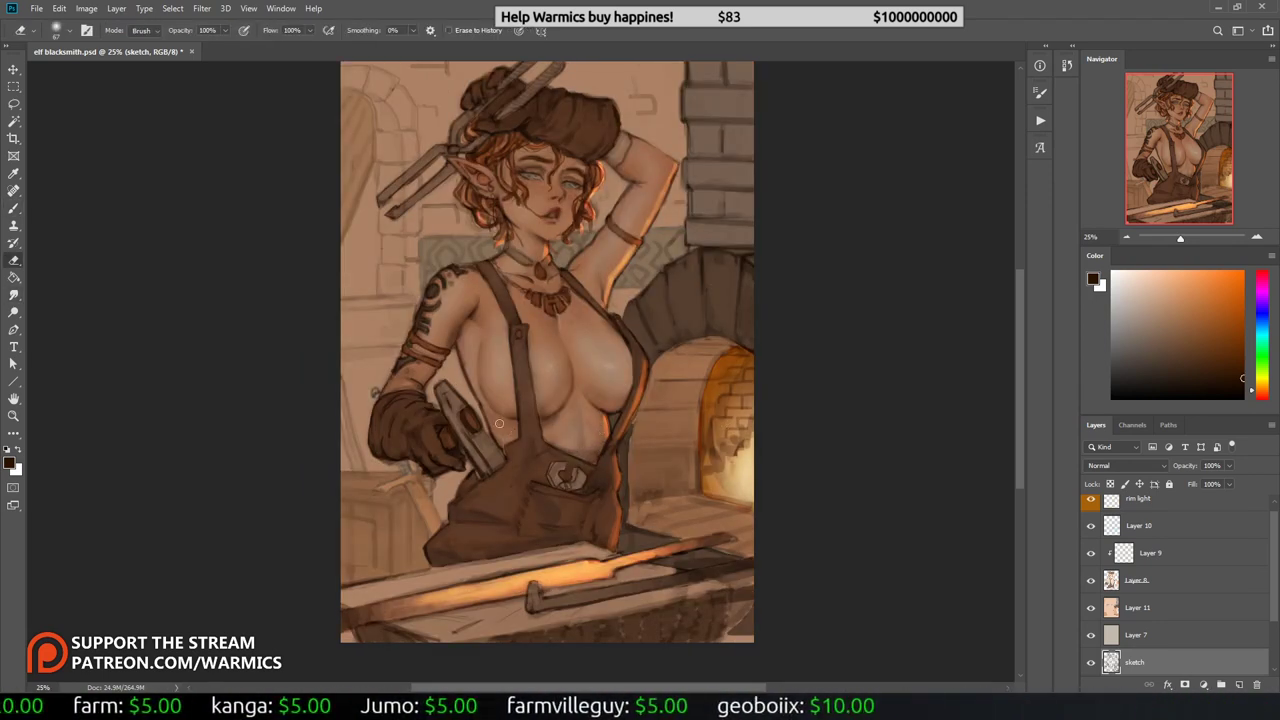
{"action": "key", "text": "b"}
{"action": "key", "text": "e"}
{"action": "key", "text": "r"}
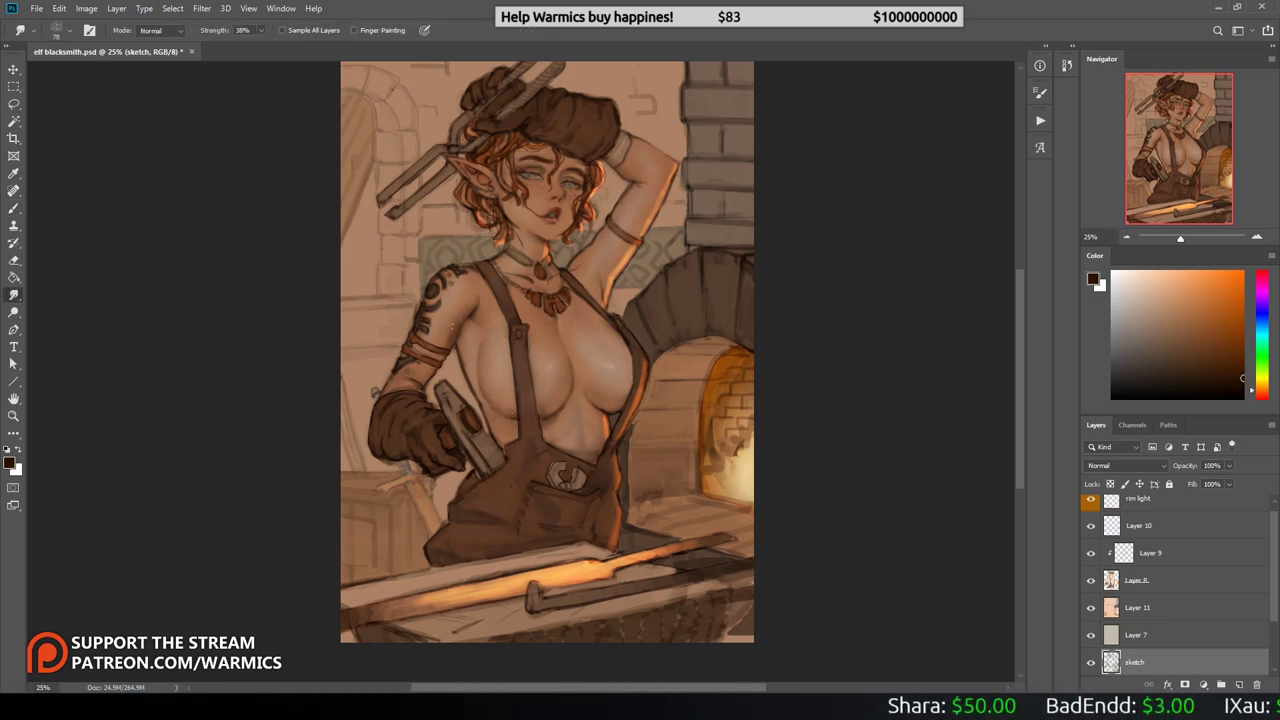
{"action": "key", "text": "b"}
{"action": "key", "text": "e"}
{"action": "key", "text": "r"}
{"action": "key", "text": "b"}
{"action": "key", "text": "e"}
Step: Check the eraser and brush presets and set white as the painting colour
{"action": "right_click", "coordinate": [563, 224]}
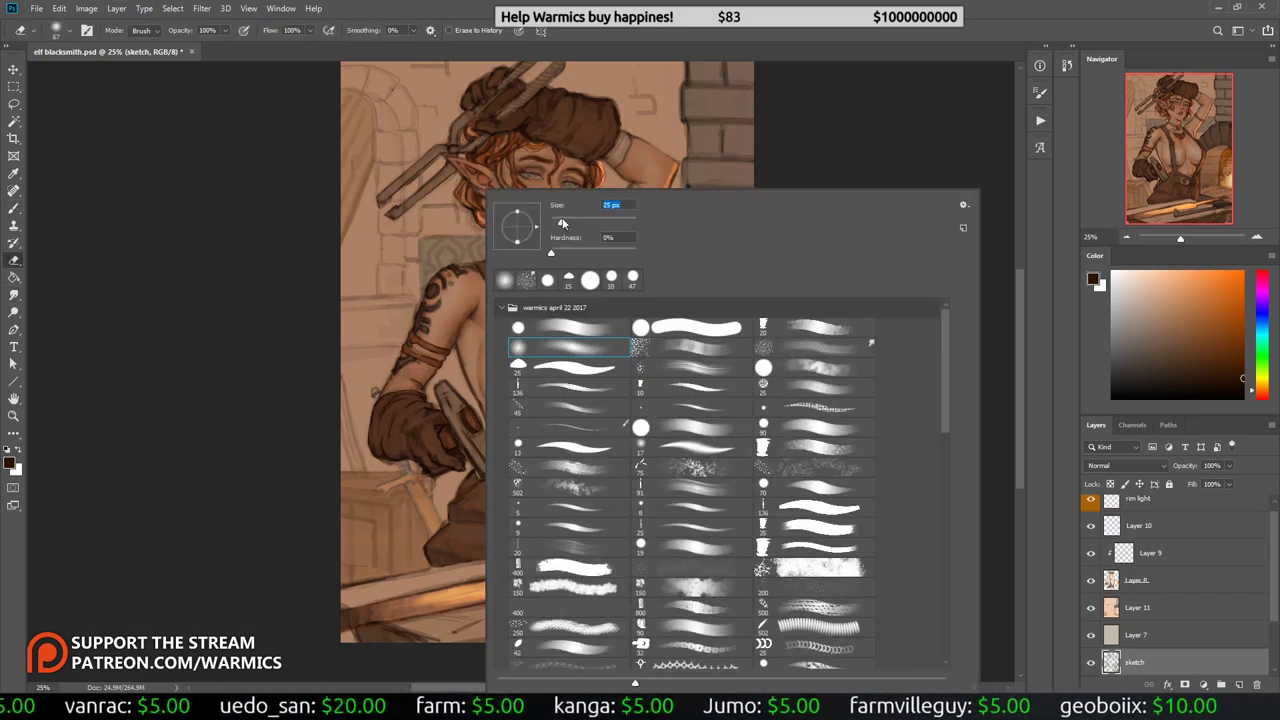
{"action": "key", "text": "Escape"}
{"action": "key", "text": "b"}
{"action": "right_click", "coordinate": [455, 190]}
{"action": "key", "text": "Escape"}
{"action": "key", "text": "x"}
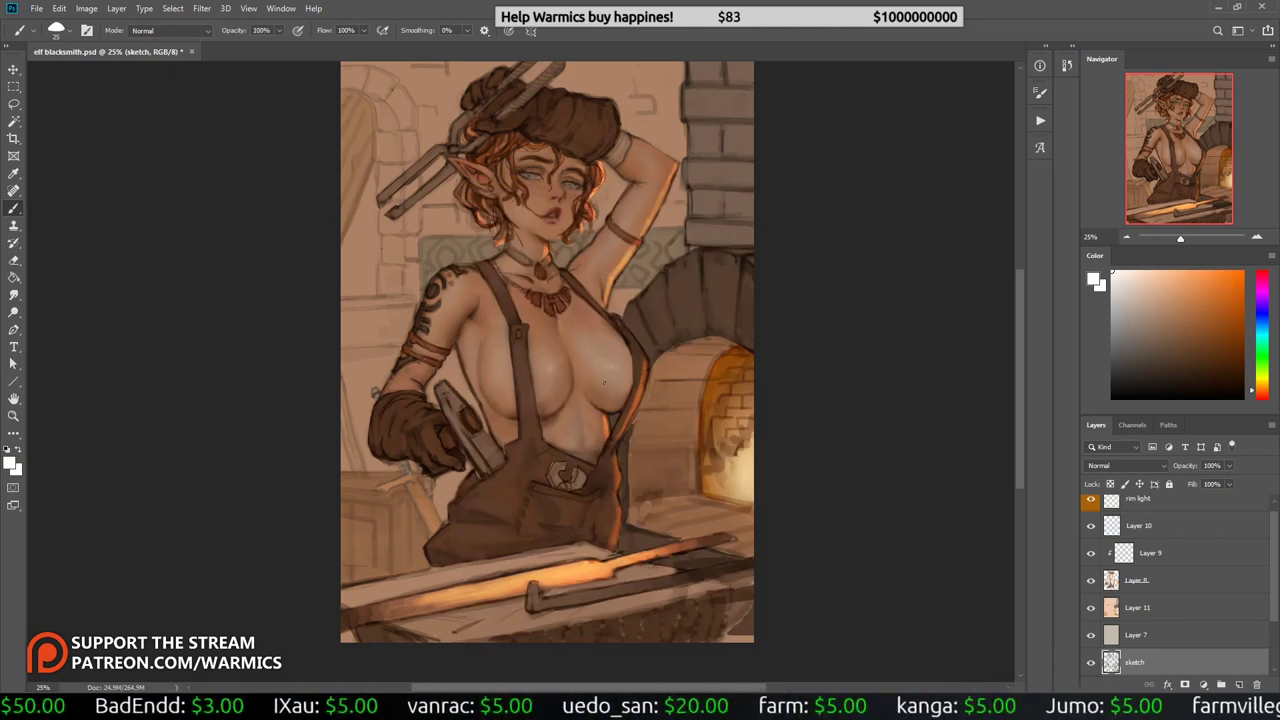
Step: Zoom in on the face and necklace, sample the chest skin tone, then zoom back out
{"action": "left_click_drag", "start_coordinate": [608, 252], "coordinate": [534, 366]}
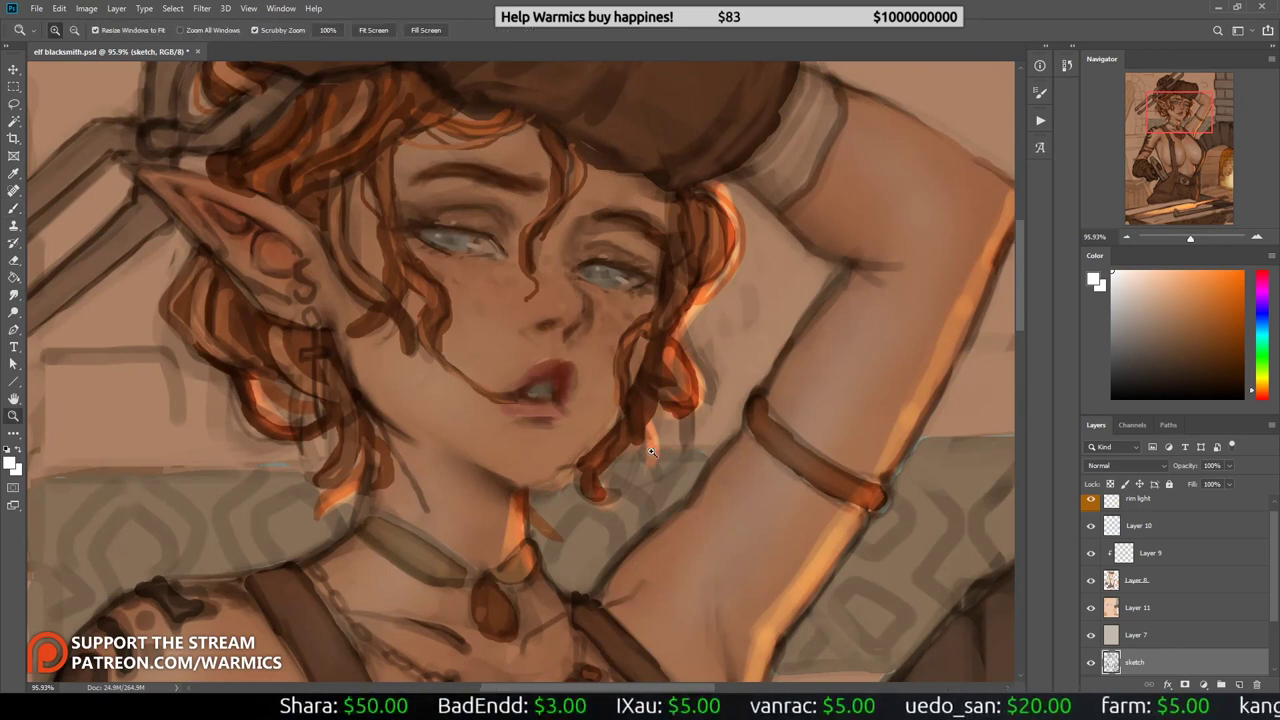
{"action": "left_click_drag", "start_coordinate": [885, 333], "coordinate": [495, 495]}
{"action": "left_click", "coordinate": [469, 476], "text": "alt"}
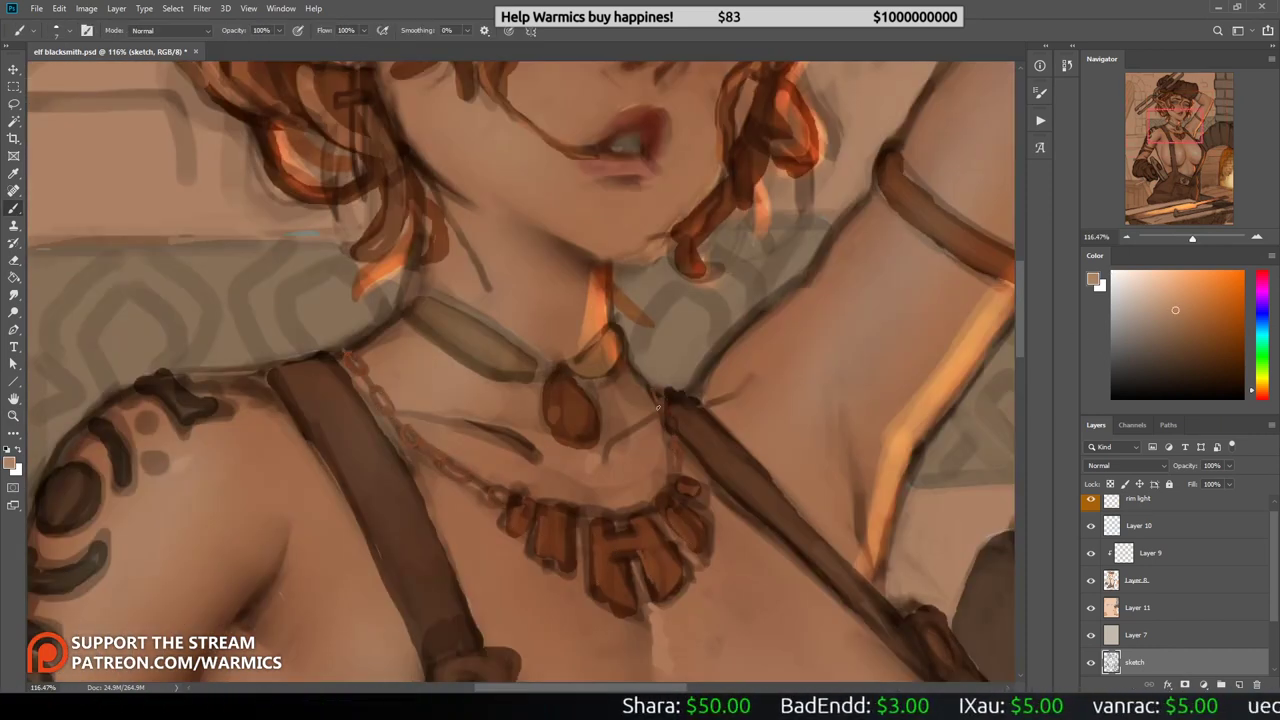
{"action": "left_click_drag", "start_coordinate": [658, 405], "coordinate": [640, 332]}
Step: Make the rim light layer active with the brush ready
{"action": "key", "text": "b"}
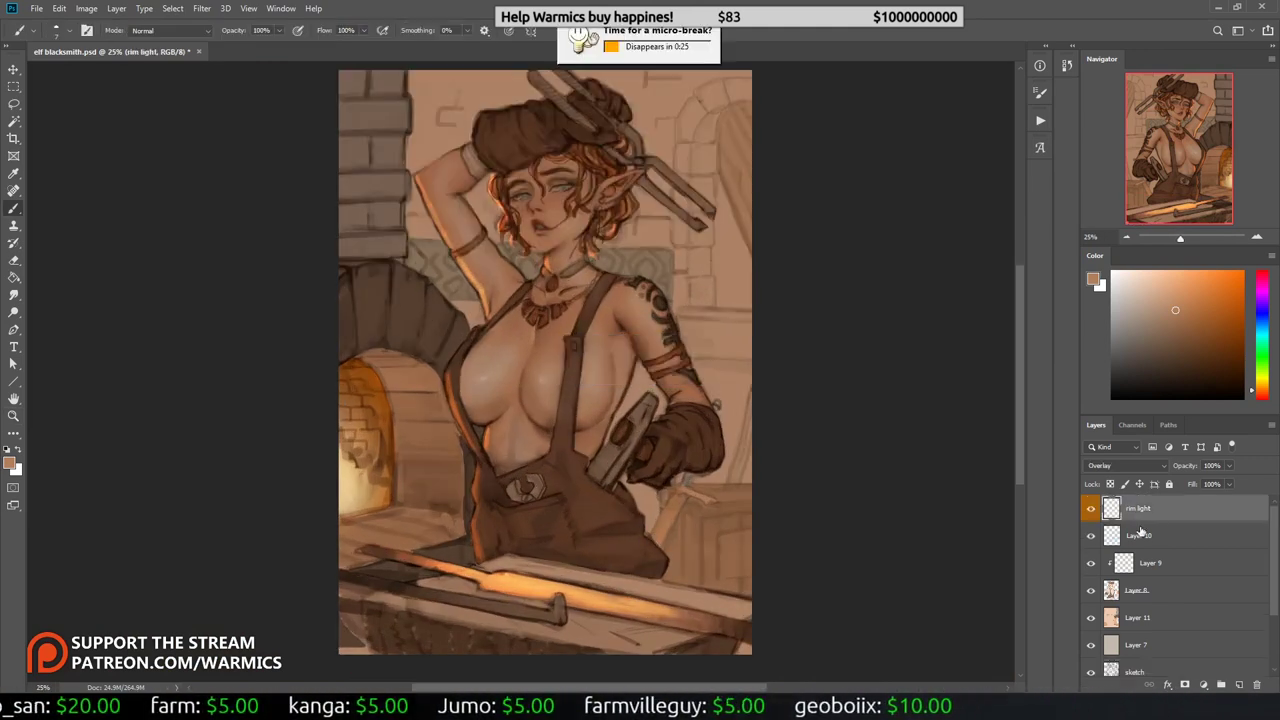
{"action": "left_click", "coordinate": [430, 575], "text": "alt"}
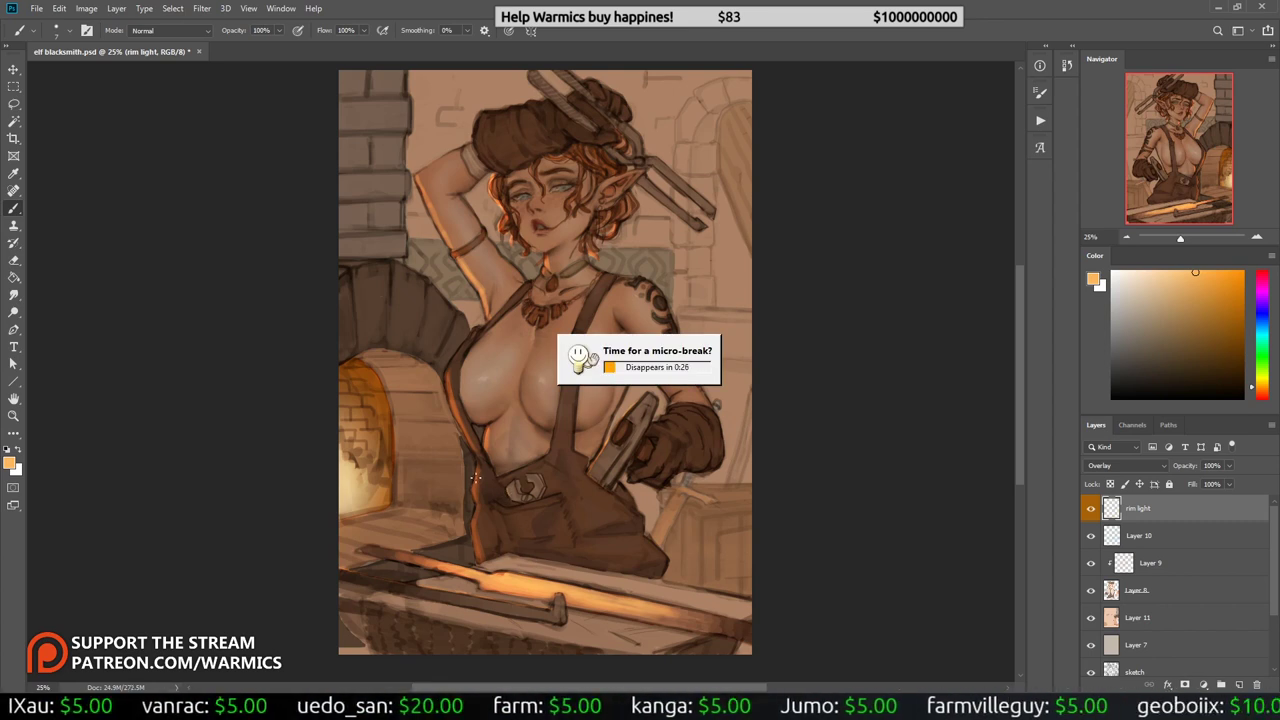
{"action": "key", "text": "e"}
{"action": "right_click", "coordinate": [640, 383]}
{"action": "key", "text": "Escape"}
{"action": "key", "text": "b"}
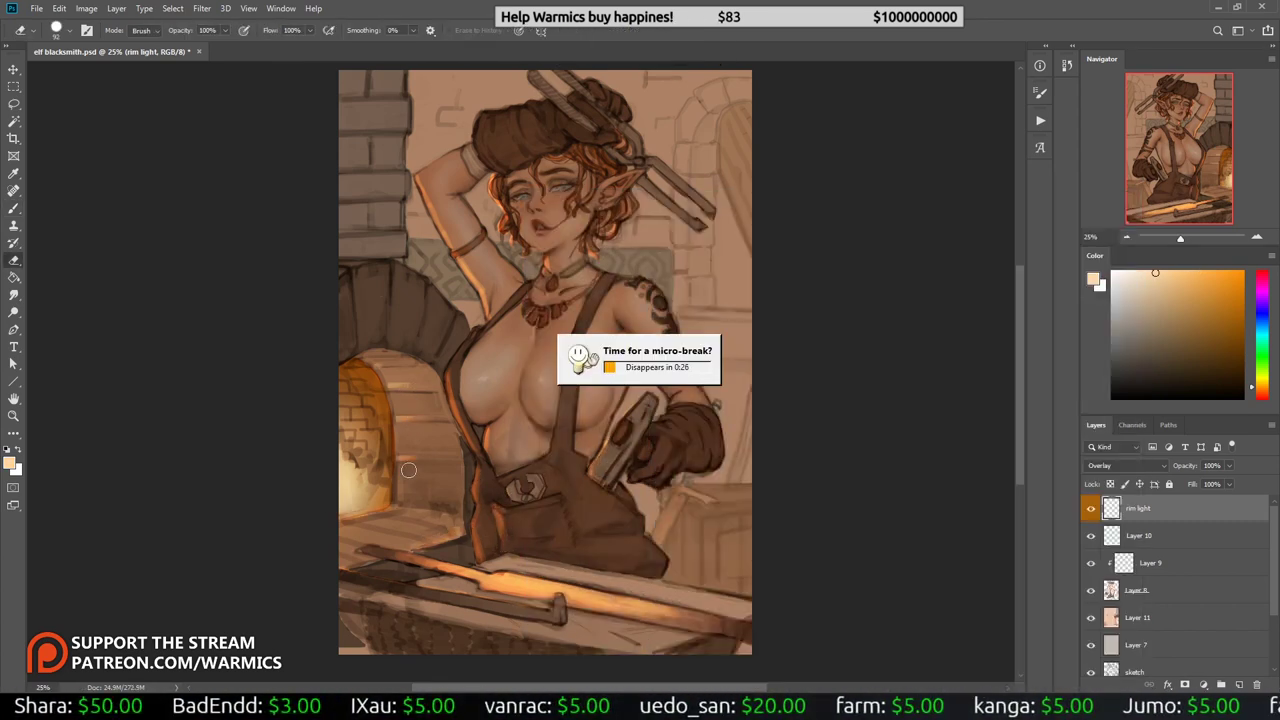
Step: Flip the canvas horizontally, save the painting, and show only the sketch layer
{"action": "key", "text": "h"}
{"action": "key", "text": "ctrl+s"}
{"action": "key", "text": "e"}
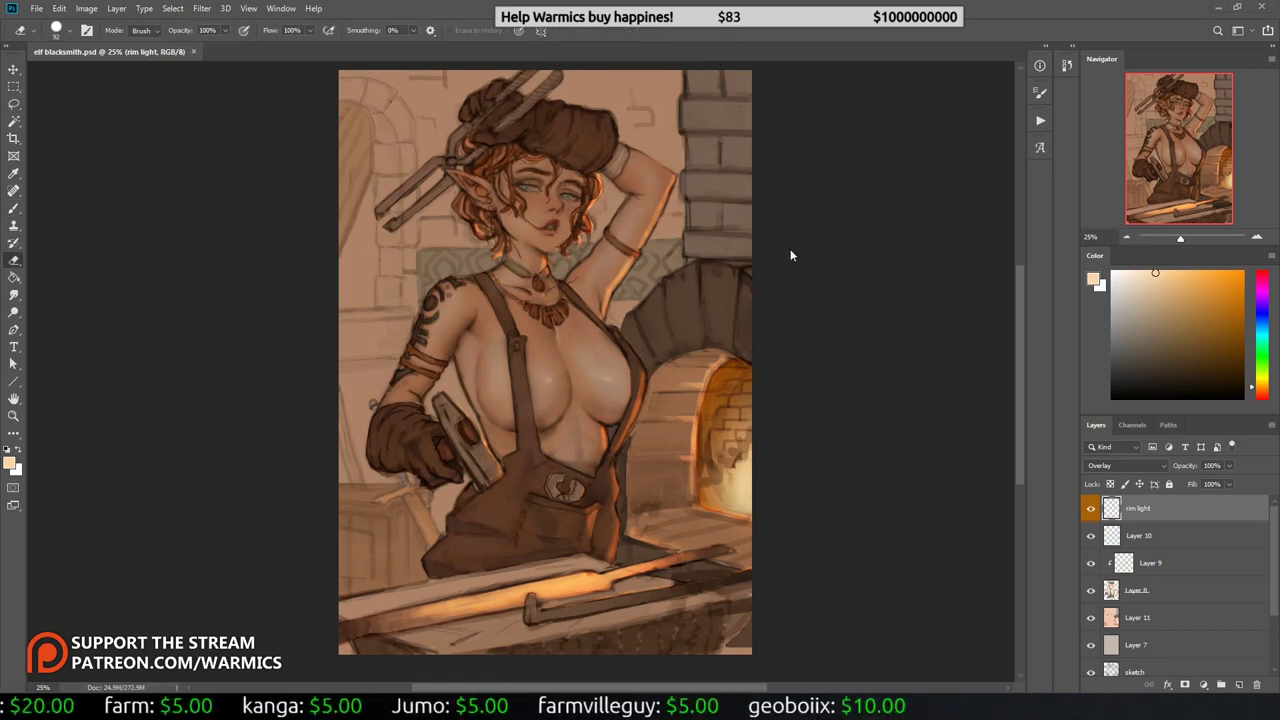
{"action": "left_click", "coordinate": [1091, 671], "text": "alt"}
Step: Pick a dark brush preset and erase stray sketch strokes near the tongs
{"action": "scroll", "coordinate": [472, 230], "scroll_direction": "up", "scroll_amount": 5}
{"action": "right_click", "coordinate": [472, 230]}
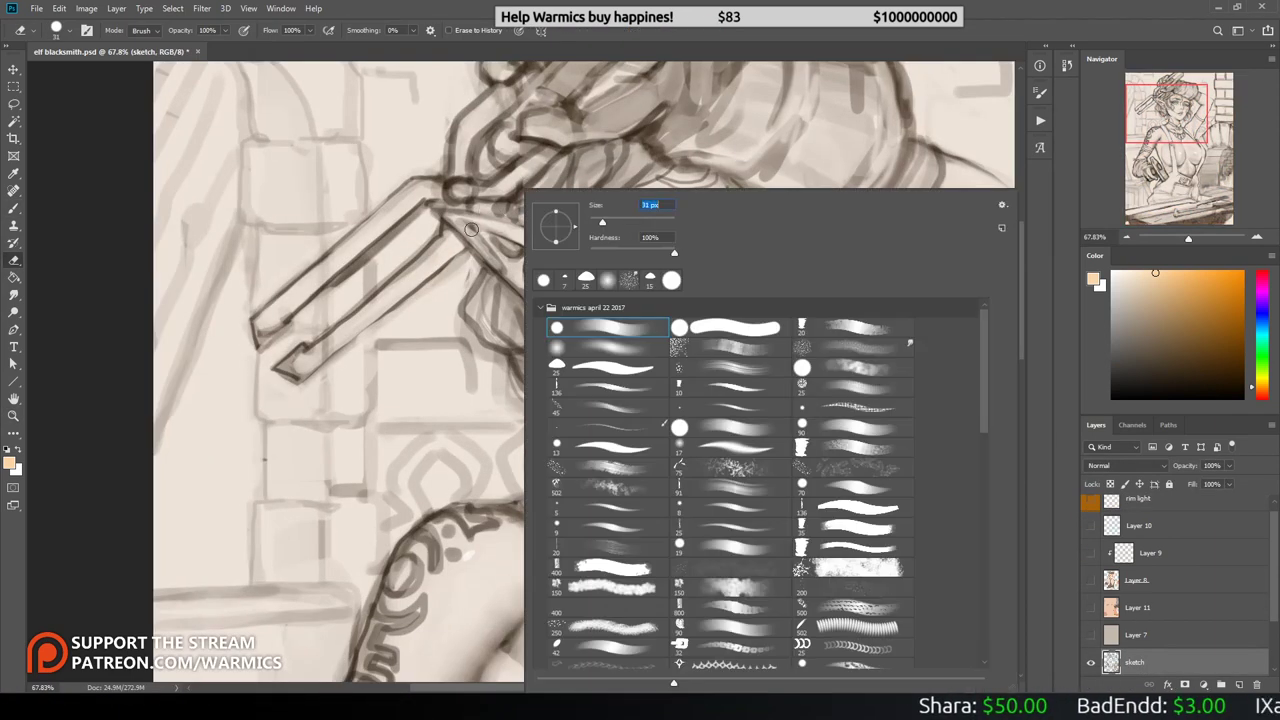
{"action": "key", "text": "Escape"}
{"action": "key", "text": "b"}
{"action": "left_click", "coordinate": [735, 413], "text": "alt"}
{"action": "right_click", "coordinate": [500, 192]}
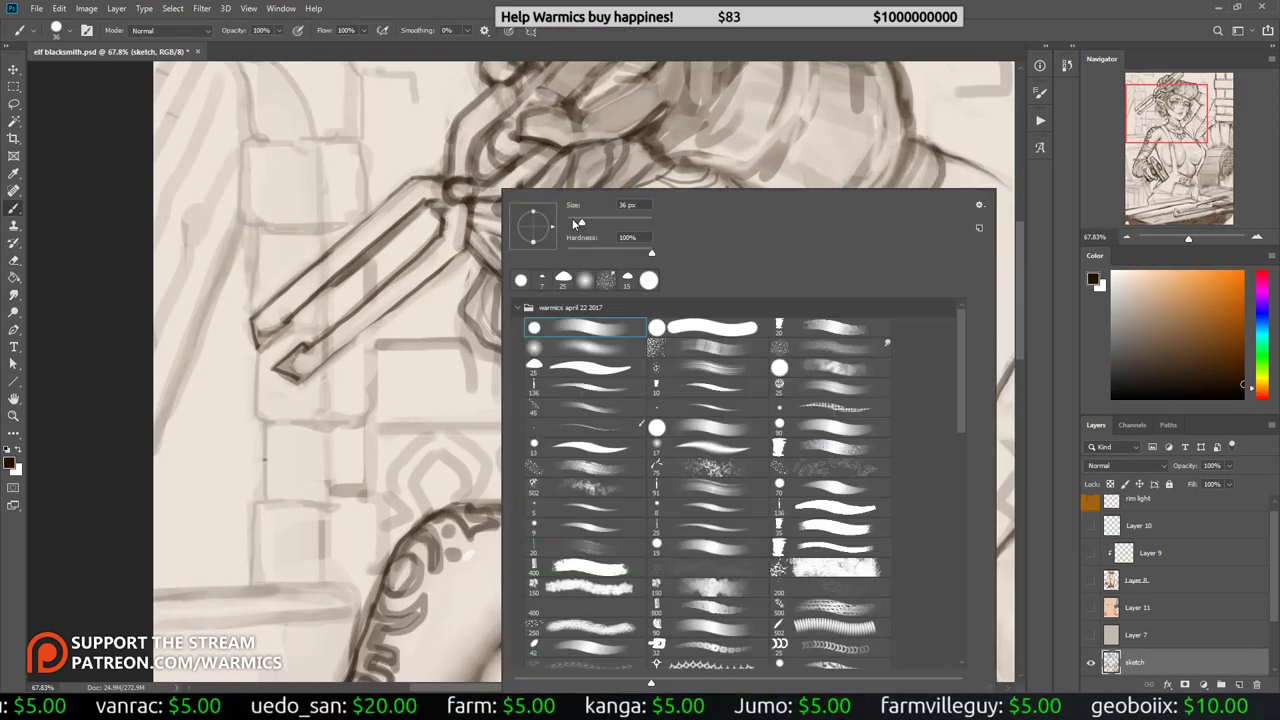
{"action": "key", "text": "Escape"}
{"action": "key", "text": "e"}
{"action": "left_click_drag", "start_coordinate": [490, 232], "coordinate": [540, 162]}
Step: Show the painting layers, sample a light beige from Layer 8, then solo the sketch layer
{"action": "scroll", "coordinate": [600, 370], "scroll_direction": "down", "scroll_amount": 5}
{"action": "left_click", "coordinate": [1091, 661], "text": "alt"}
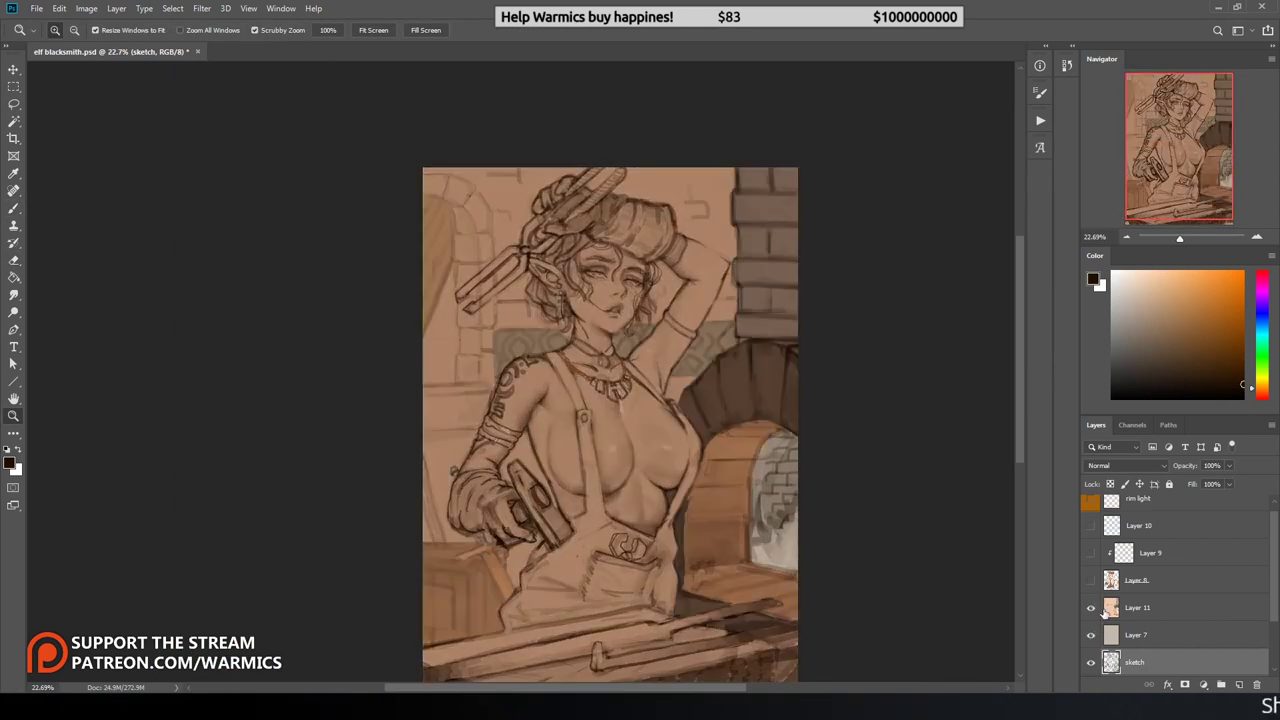
{"action": "left_click", "coordinate": [1150, 607]}
{"action": "left_click", "coordinate": [1091, 580]}
{"action": "left_click", "coordinate": [1158, 585]}
{"action": "scroll", "coordinate": [516, 310], "scroll_direction": "up", "scroll_amount": 4}
{"action": "key", "text": "b"}
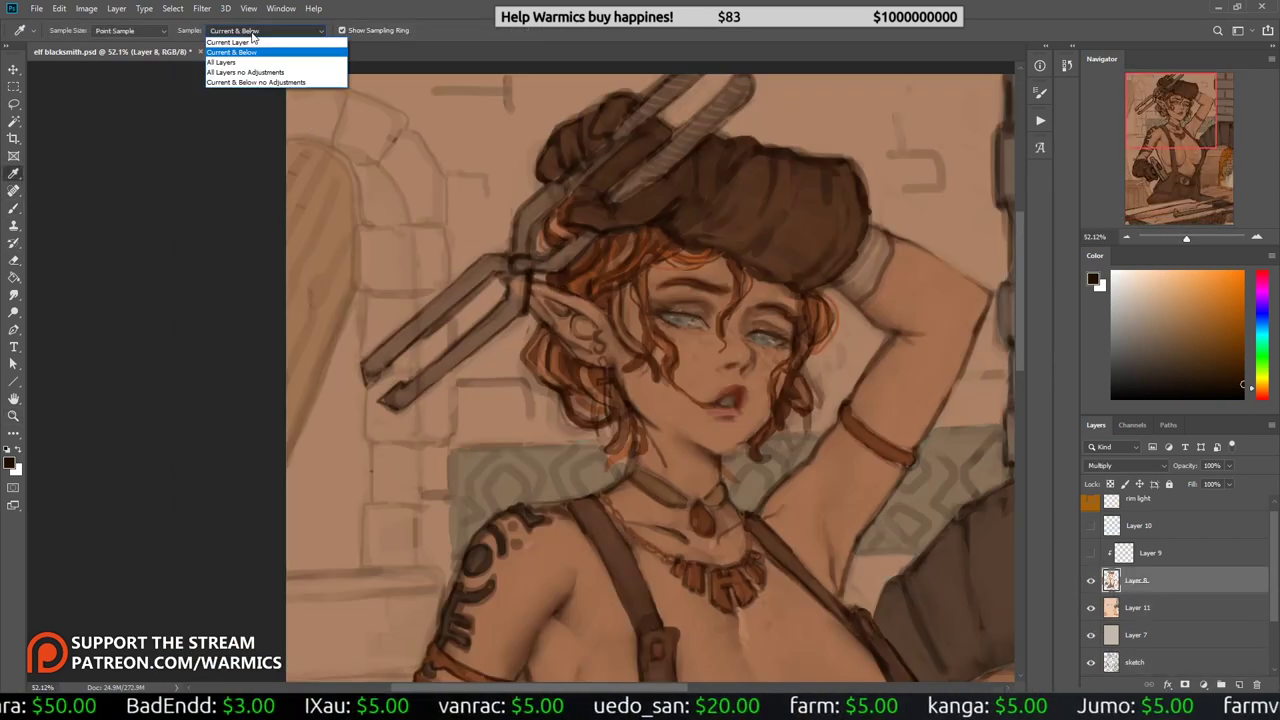
{"action": "left_click", "coordinate": [516, 310], "text": "alt"}
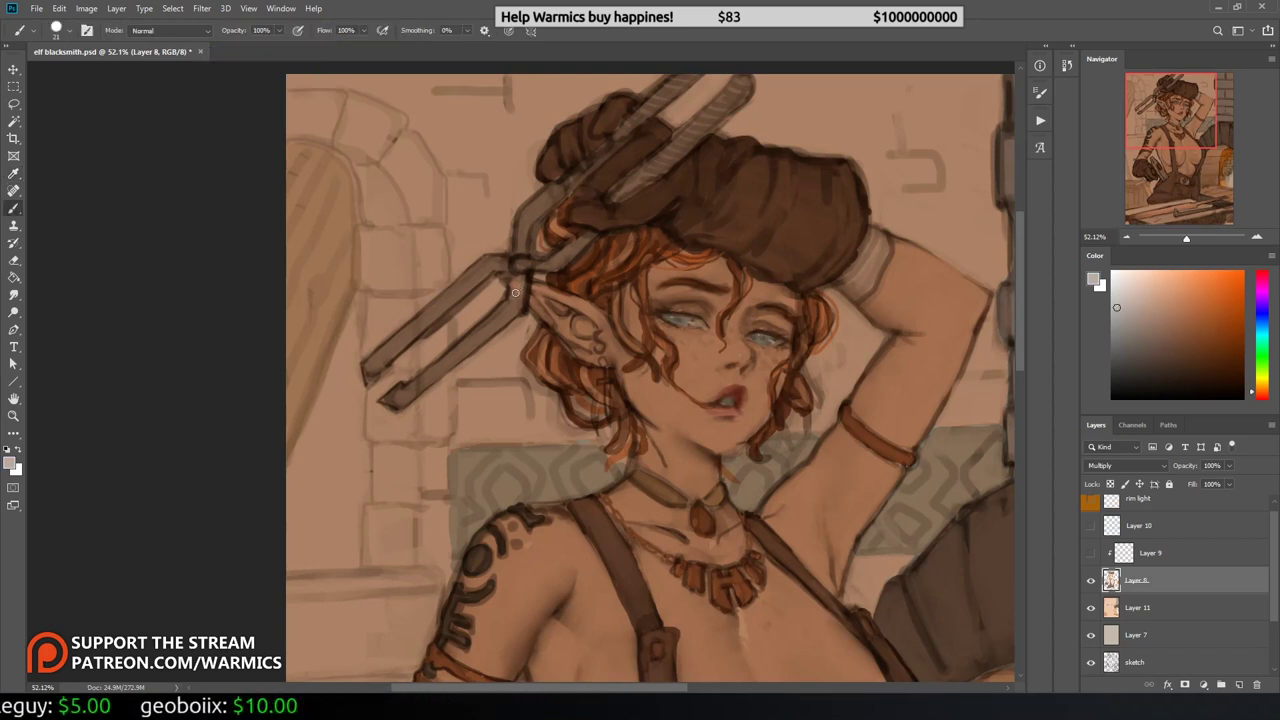
{"action": "right_click", "coordinate": [518, 291]}
{"action": "key", "text": "Escape"}
{"action": "left_click", "coordinate": [514, 355], "text": "alt"}
{"action": "left_click", "coordinate": [1150, 661]}
{"action": "left_click", "coordinate": [1091, 661], "text": "alt"}
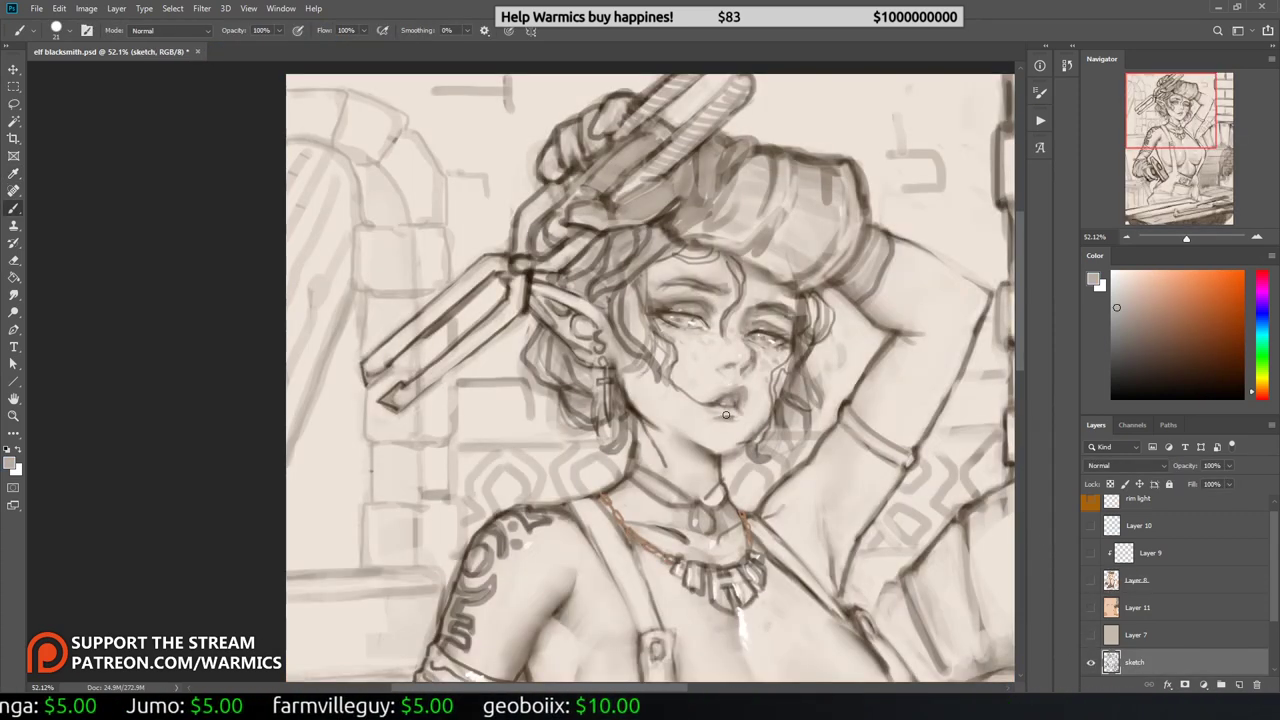
Step: Redraw the tongs' lines in near-black with the brush at 70% opacity
{"action": "left_click", "coordinate": [510, 262], "text": "alt"}
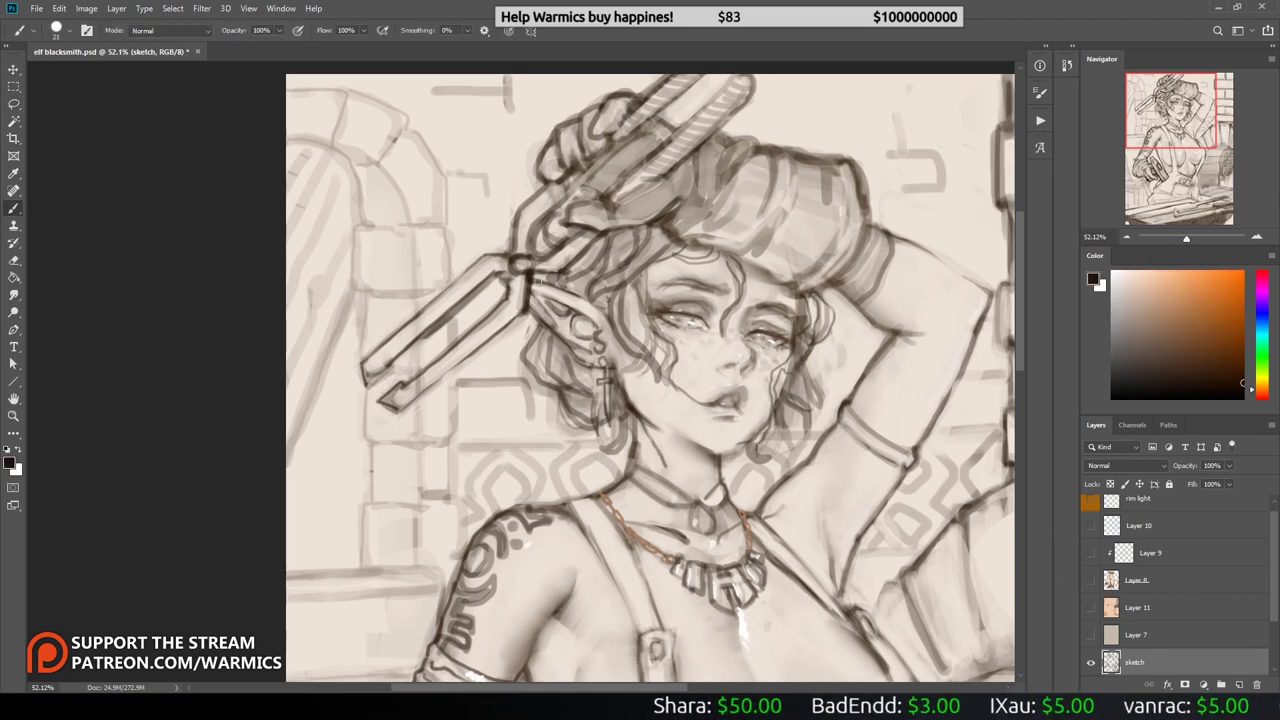
{"action": "right_click", "coordinate": [499, 339]}
{"action": "key", "text": "Escape"}
{"action": "key", "text": "2"}
{"action": "left_click", "coordinate": [521, 313], "text": "alt"}
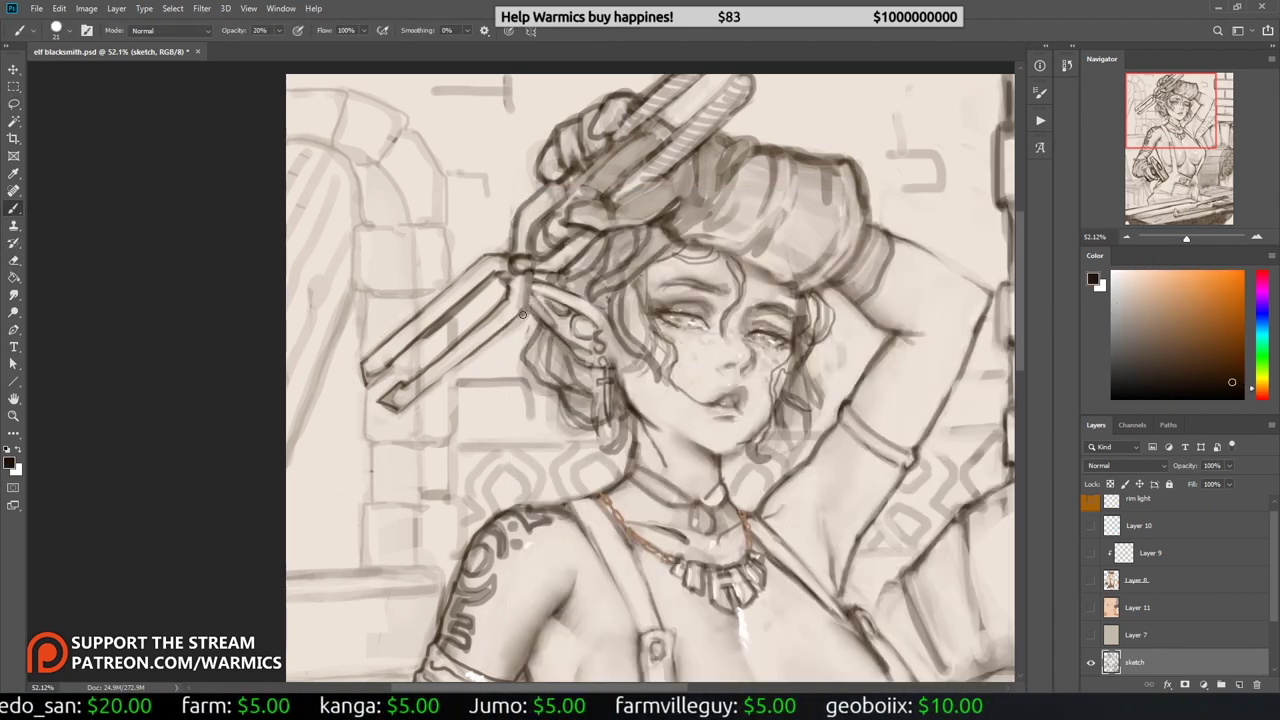
{"action": "key", "text": "7"}
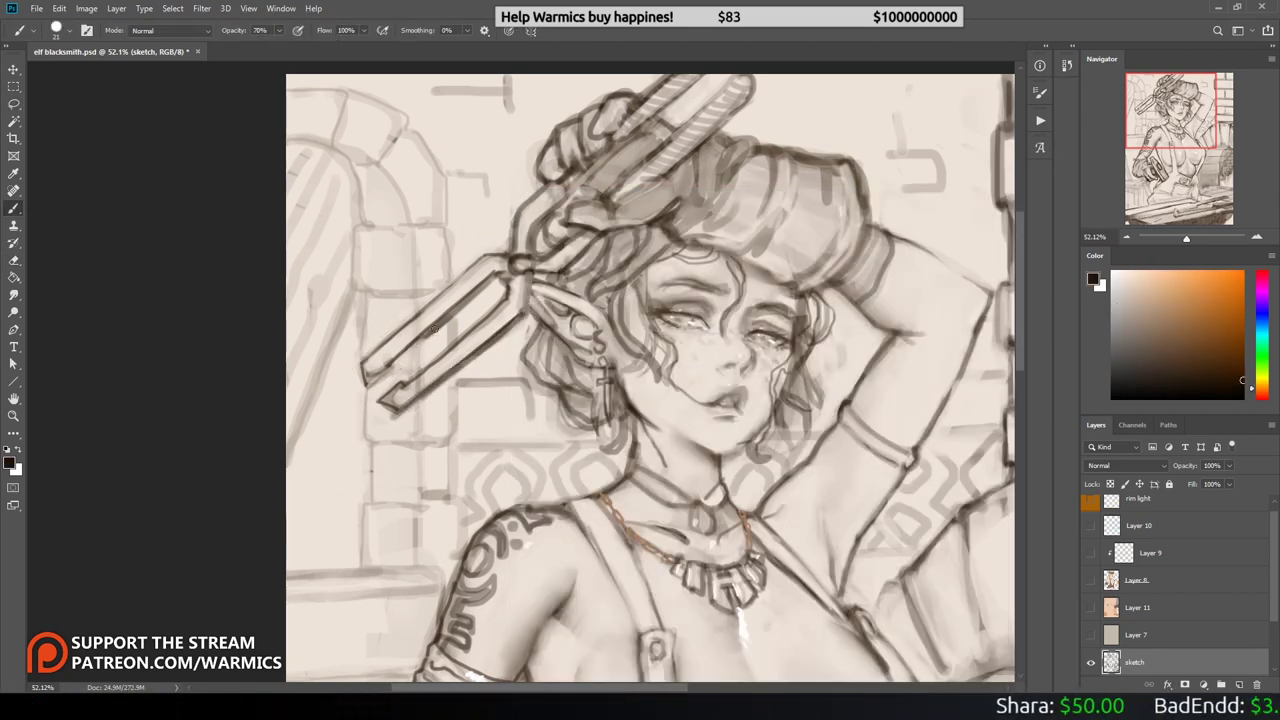
{"action": "mouse_move", "coordinate": [434, 329]}
{"action": "left_mouse_down"}
{"action": "mouse_move", "coordinate": [368, 398]}
{"action": "mouse_move", "coordinate": [397, 379]}
{"action": "left_mouse_up"}
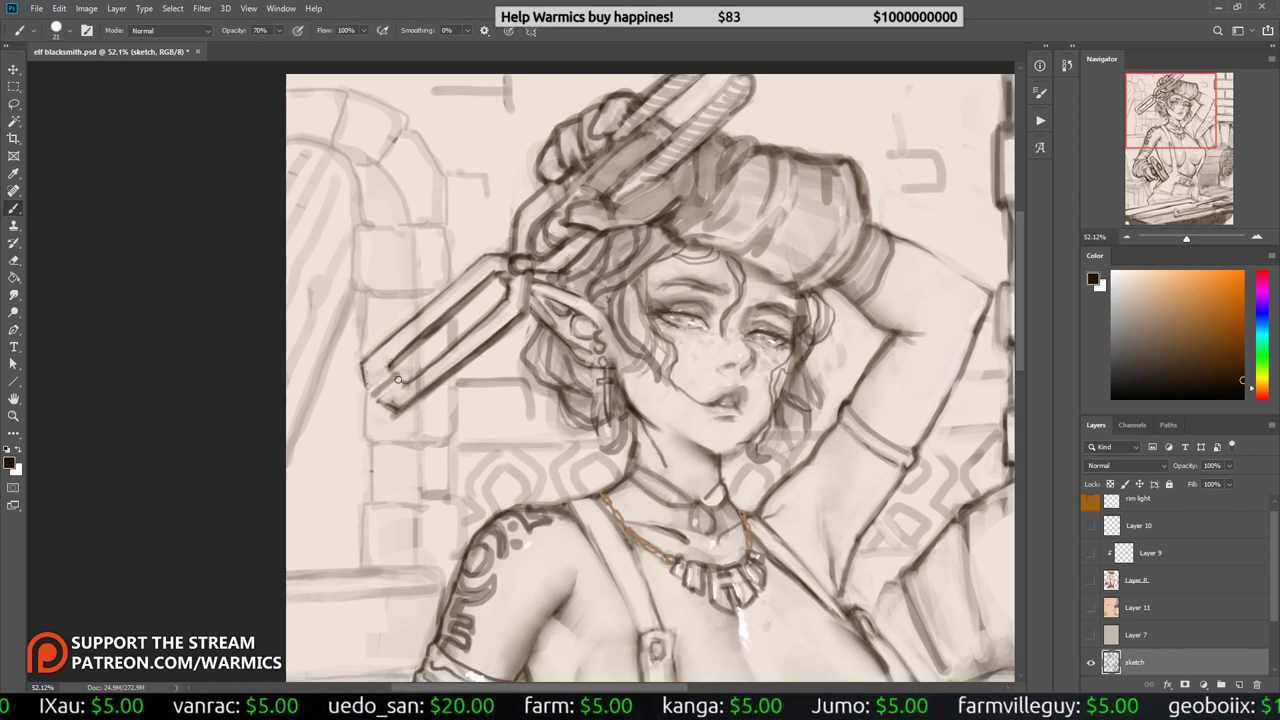
Step: Turn Layers 7, 11 and 8 back on, leaving Layer 8 selected
{"action": "right_click", "coordinate": [468, 305]}
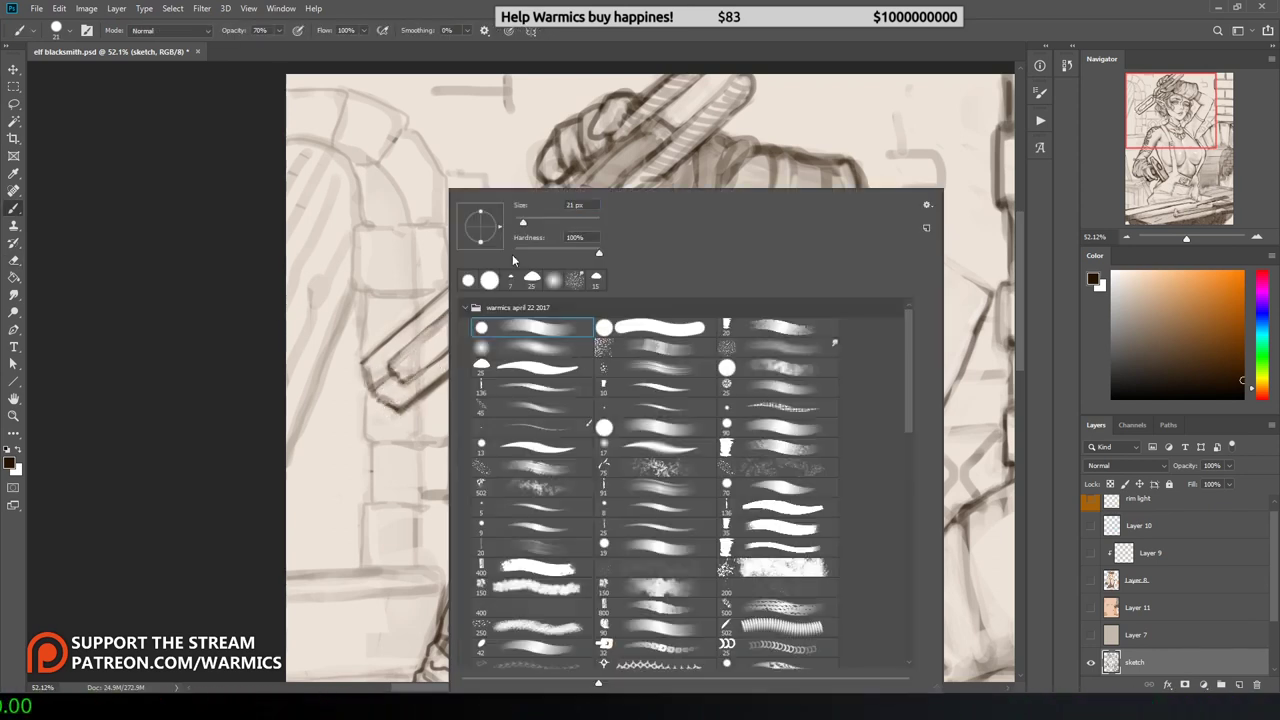
{"action": "key", "text": "Escape"}
{"action": "left_click_drag", "start_coordinate": [1091, 634], "coordinate": [1091, 580]}
{"action": "left_click", "coordinate": [1140, 580]}
Step: Zoom out to see the whole painting and move Layer 10 above the rim light layer
{"action": "key", "text": "e"}
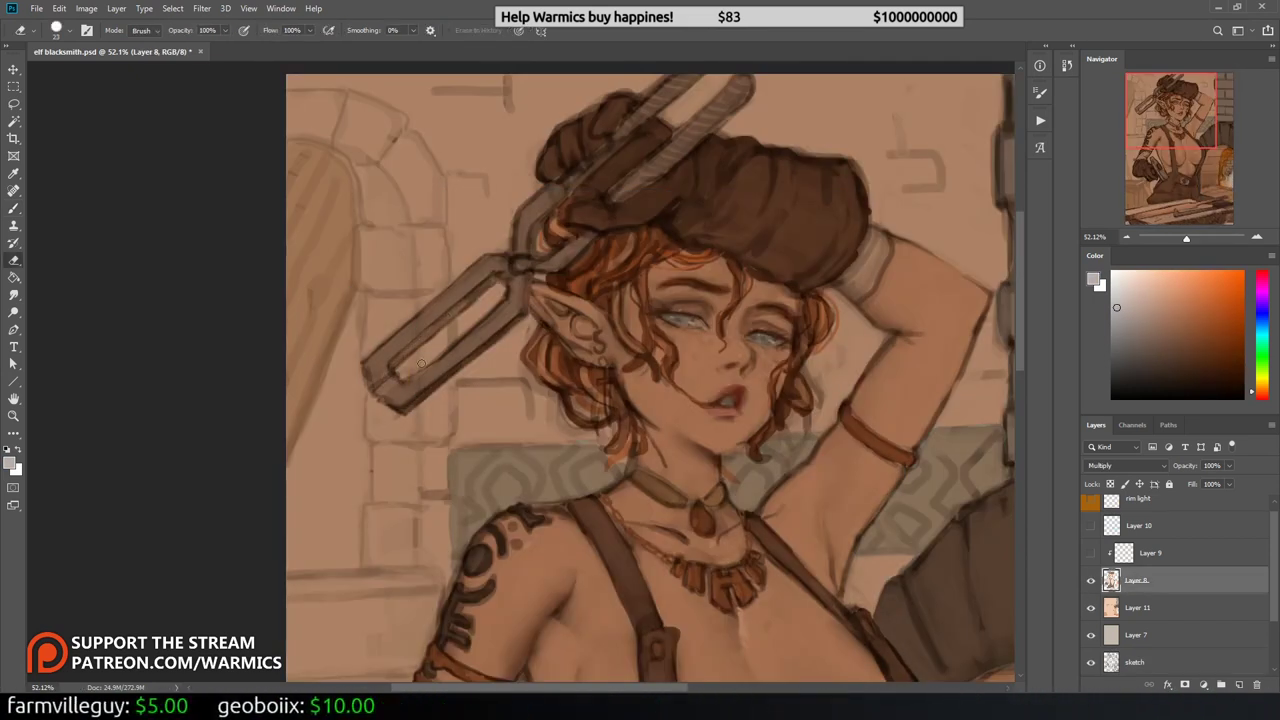
{"action": "key", "text": "z"}
{"action": "left_click_drag", "start_coordinate": [421, 364], "coordinate": [330, 366]}
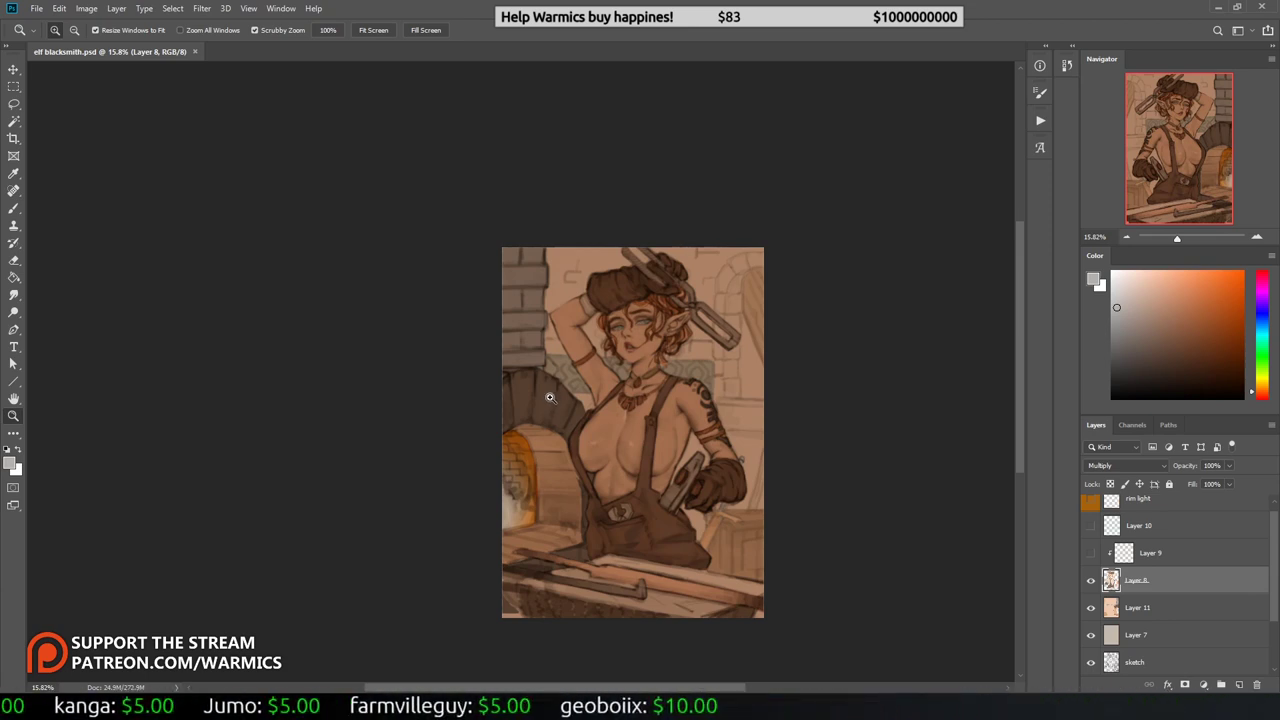
{"action": "left_click", "coordinate": [549, 398]}
{"action": "scroll", "coordinate": [1170, 580], "scroll_direction": "up", "scroll_amount": 1}
{"action": "mouse_move", "coordinate": [1091, 508]}
{"action": "left_mouse_down"}
{"action": "mouse_move", "coordinate": [1091, 562]}
{"action": "mouse_move", "coordinate": [1140, 505]}
{"action": "left_mouse_up"}
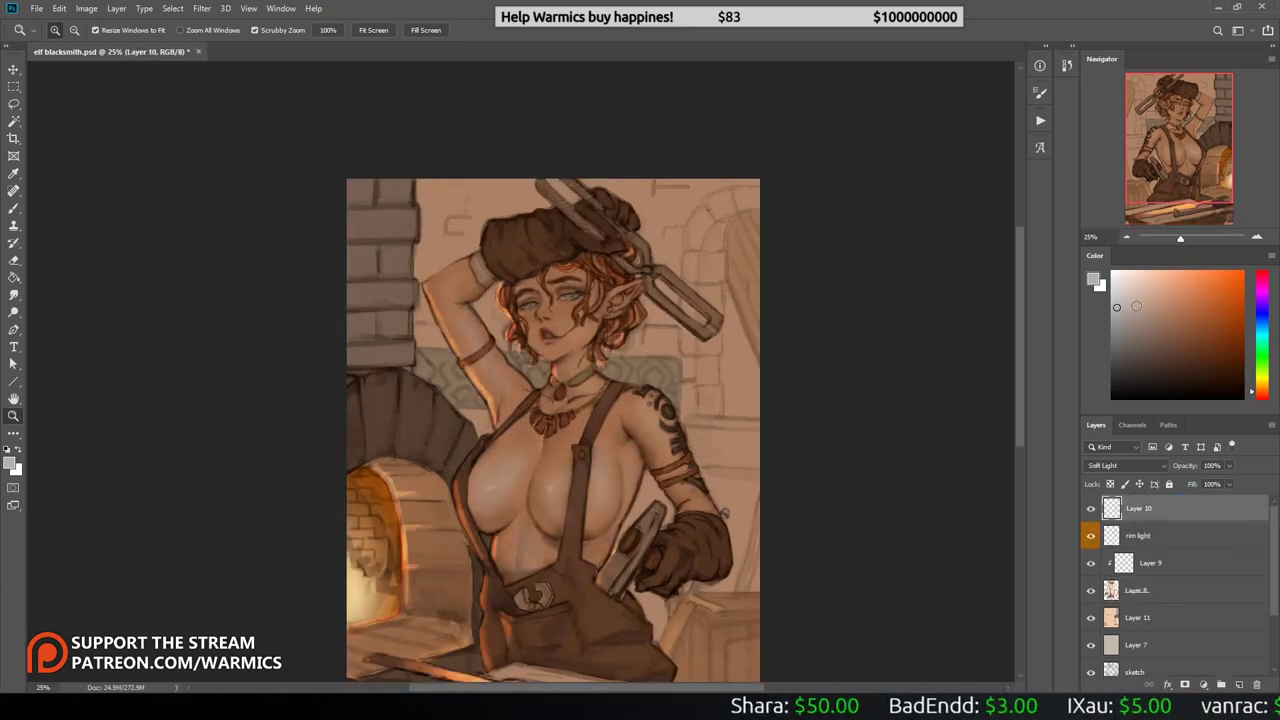
Step: On Layer 8, pick a dark brown and paint hair strands beside the left eye
{"action": "key", "text": "b"}
{"action": "scroll", "coordinate": [550, 300], "scroll_direction": "up", "scroll_amount": 3}
{"action": "right_click", "coordinate": [600, 210]}
{"action": "key", "text": "Escape"}
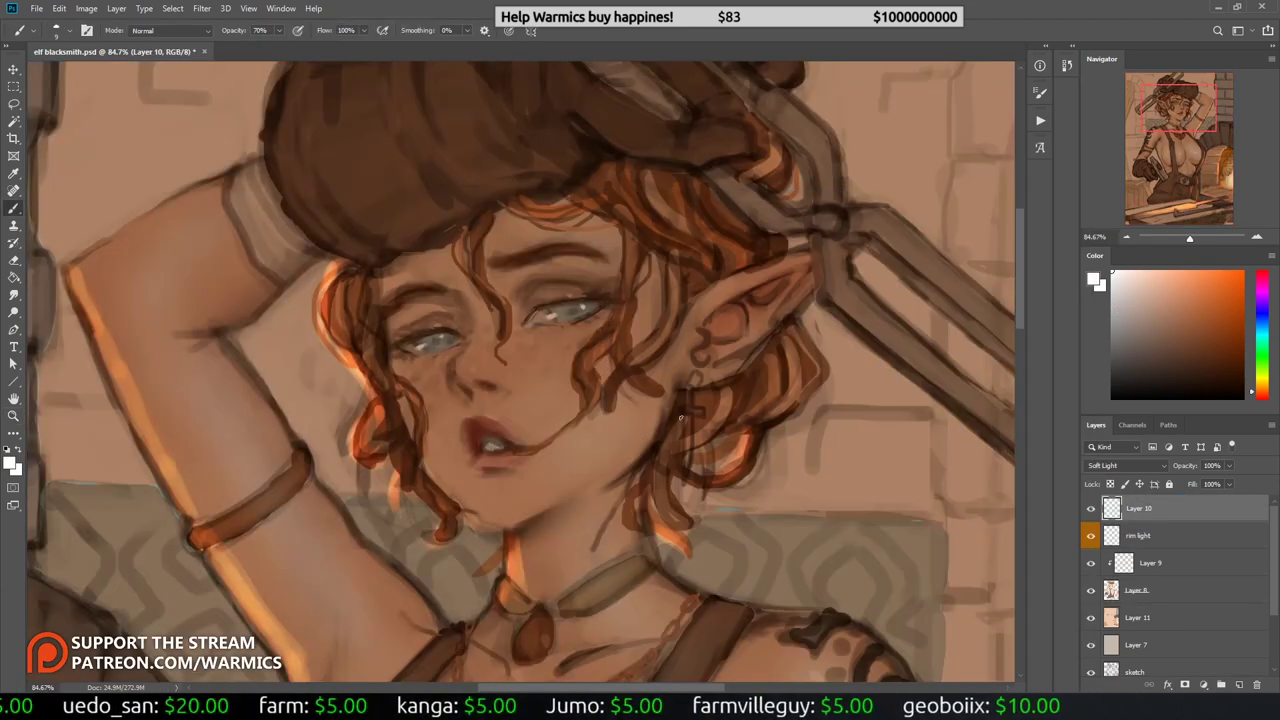
{"action": "right_click", "coordinate": [693, 385], "text": "ctrl+alt"}
{"action": "left_click", "coordinate": [702, 400], "text": "alt"}
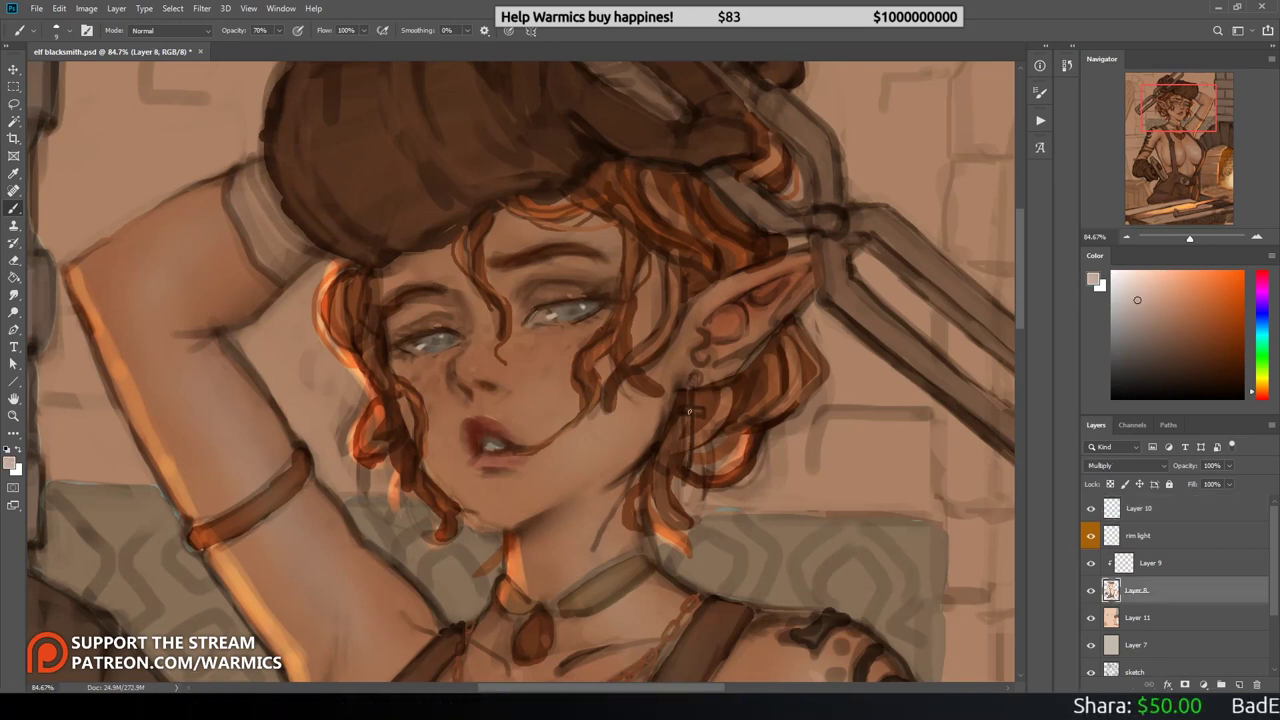
{"action": "left_click", "coordinate": [683, 410], "text": "alt"}
{"action": "left_click", "coordinate": [590, 395], "text": "alt"}
{"action": "left_click_drag", "start_coordinate": [410, 290], "coordinate": [387, 312]}
{"action": "left_click", "coordinate": [884, 322], "text": "alt"}
Step: Flip the canvas horizontally and sample face colours on Layers 10 and 8
{"action": "key", "text": "alt+bracketright"}
{"action": "key", "text": "alt+bracketright"}
{"action": "key", "text": "alt+bracketright"}
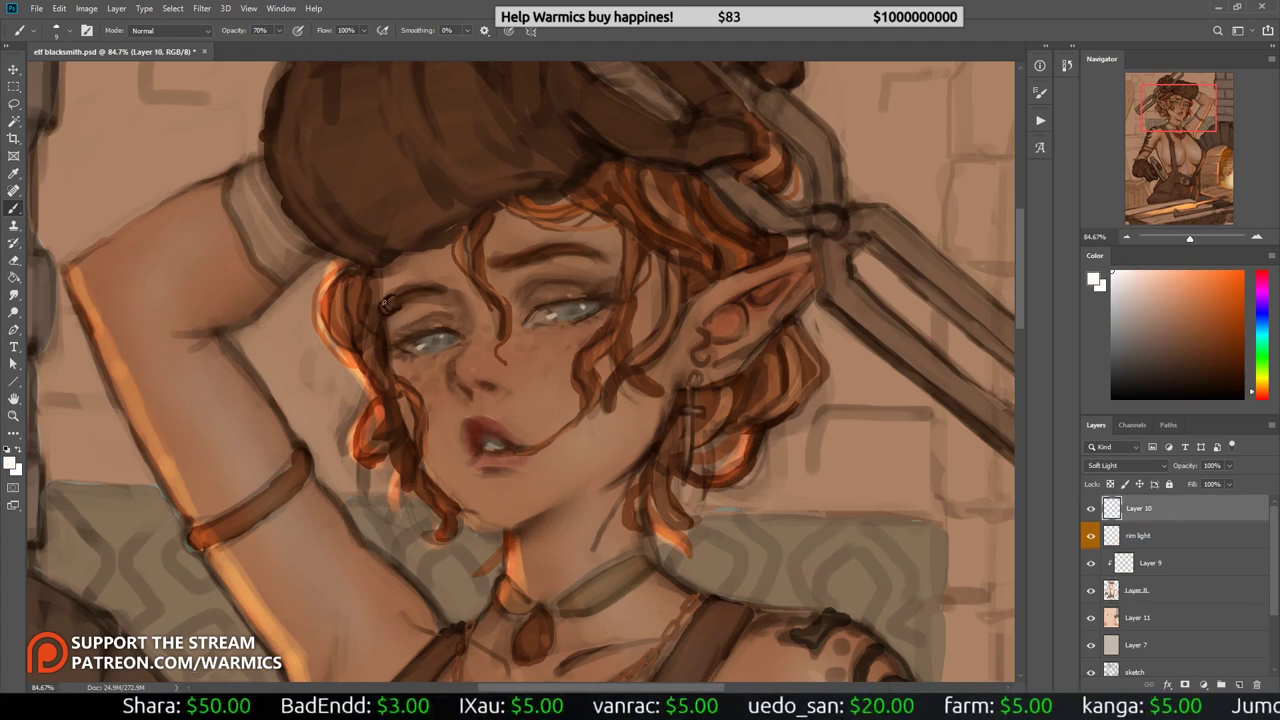
{"action": "key", "text": "z"}
{"action": "key", "text": "h"}
{"action": "key", "text": "i"}
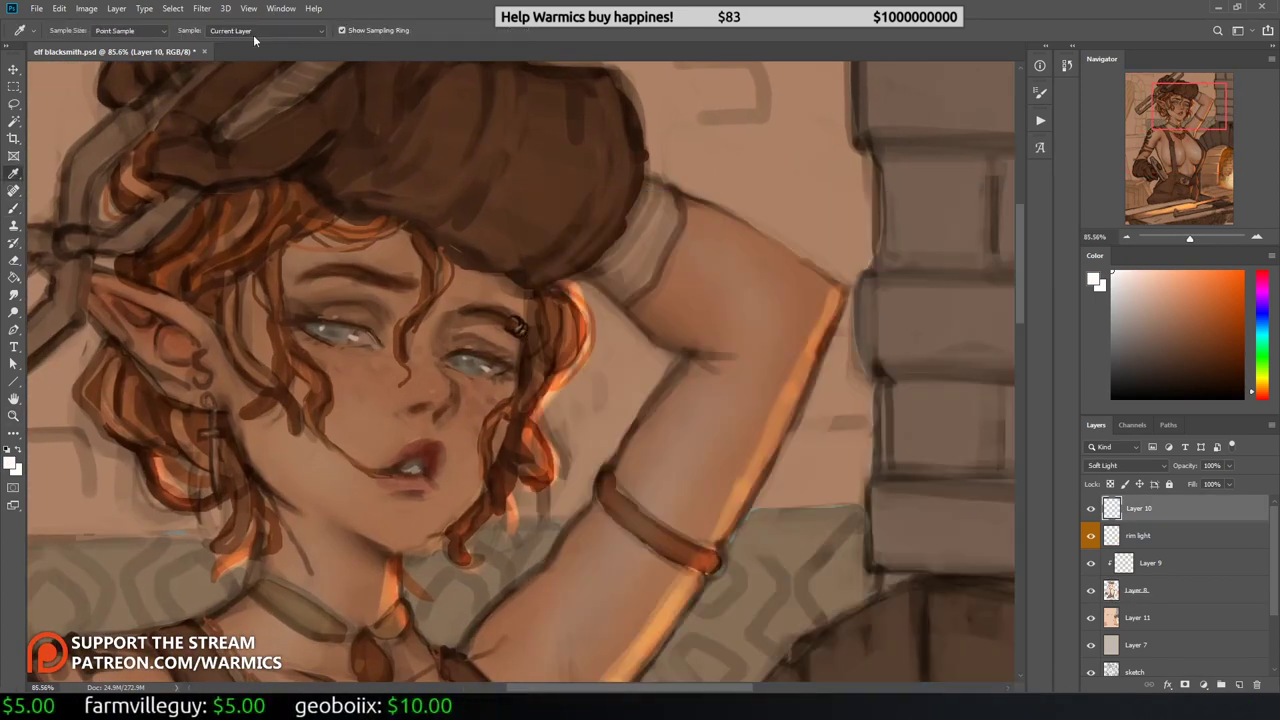
{"action": "left_click", "coordinate": [493, 308]}
{"action": "key", "text": "b"}
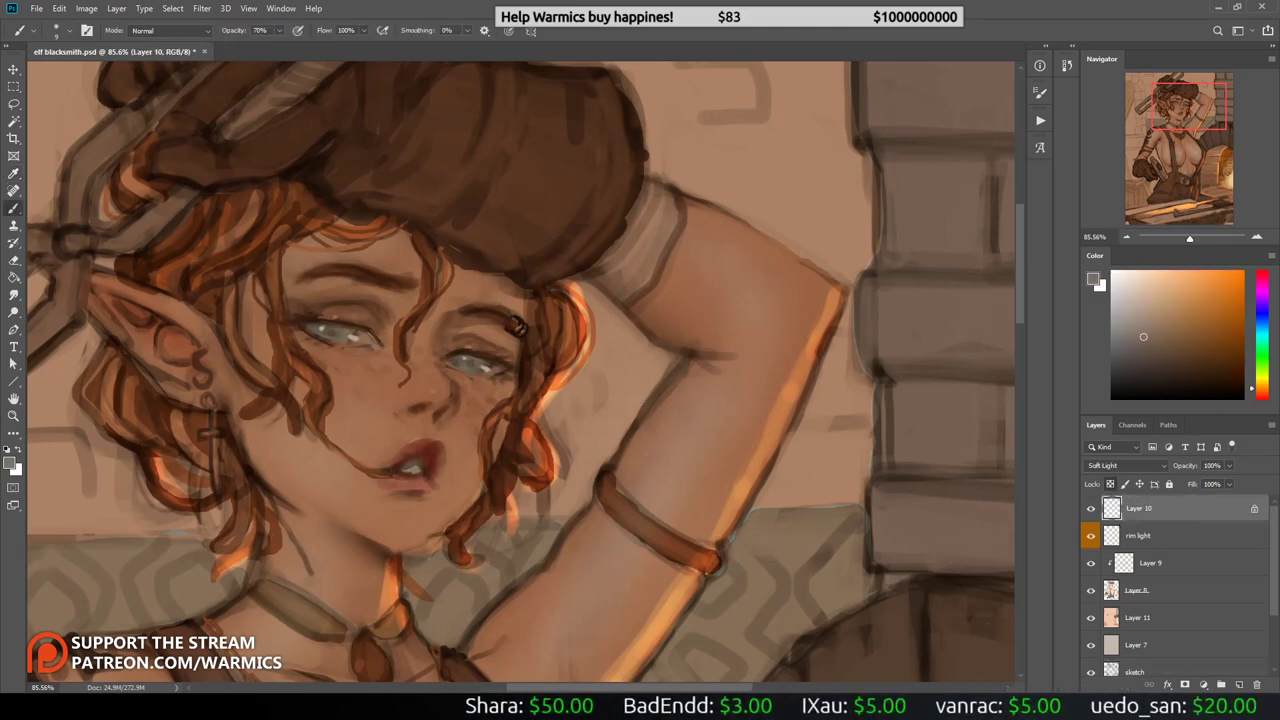
{"action": "left_click", "coordinate": [1135, 590]}
{"action": "left_click", "coordinate": [519, 326], "text": "alt"}
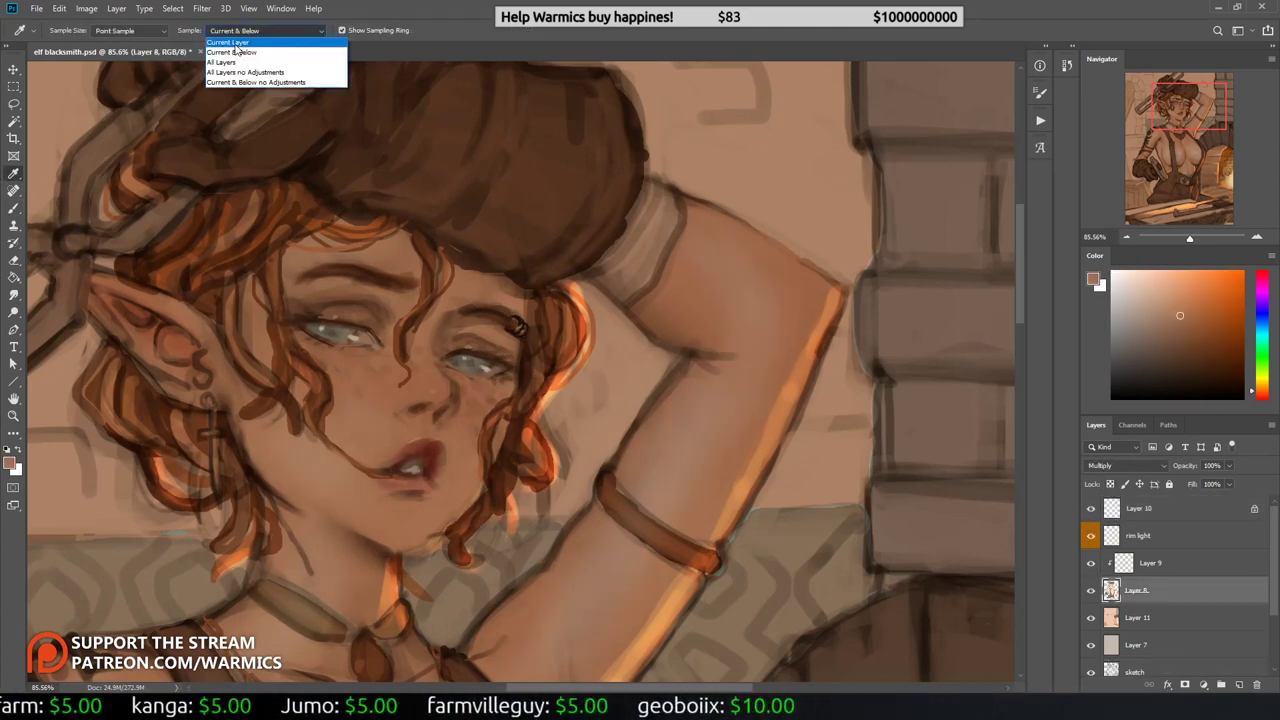
Step: Reselect Layer 10 with the eraser and review its brush choices
{"action": "scroll", "coordinate": [527, 326], "scroll_direction": "down", "scroll_amount": 4}
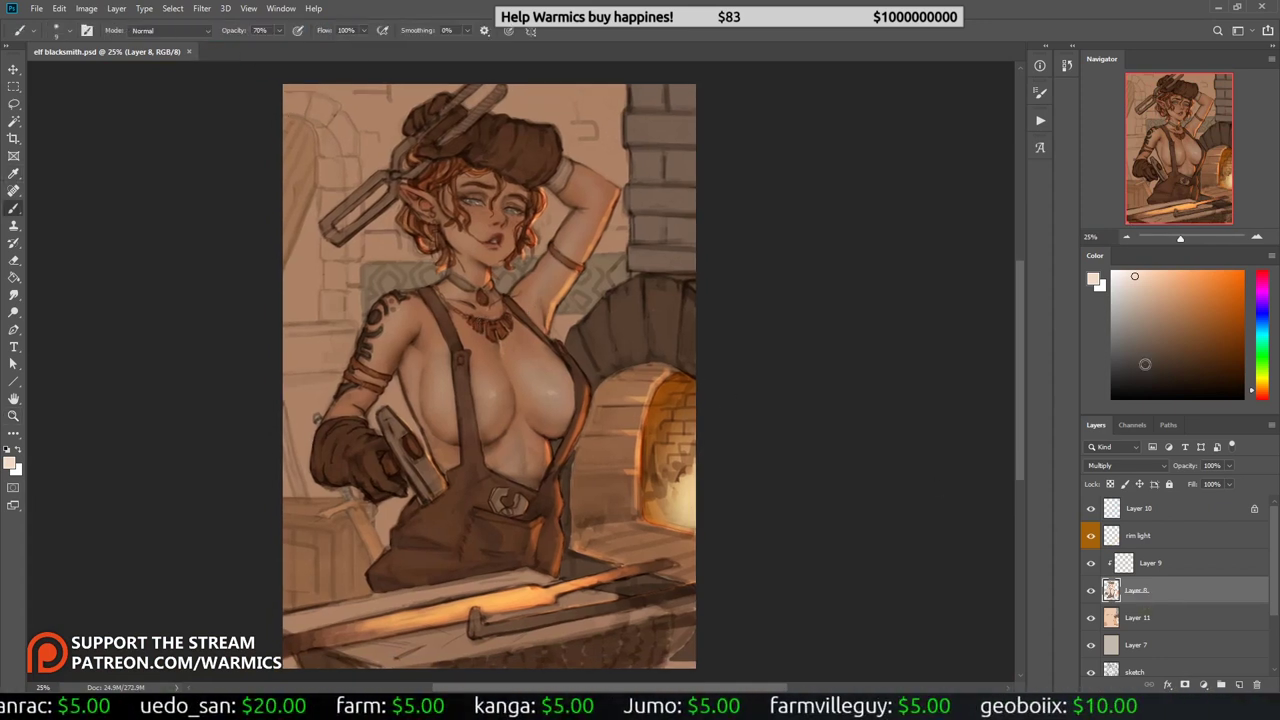
{"action": "scroll", "coordinate": [514, 513], "scroll_direction": "up", "scroll_amount": 3}
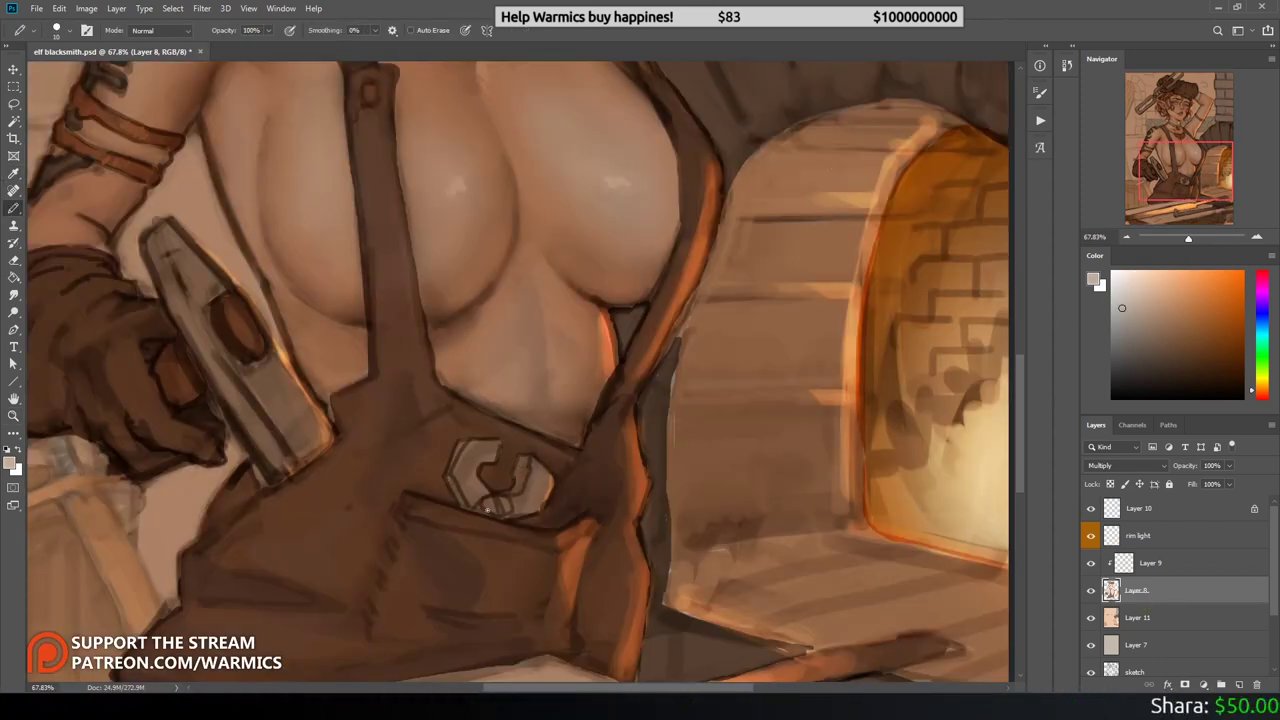
{"action": "scroll", "coordinate": [487, 510], "scroll_direction": "down", "scroll_amount": 3}
{"action": "key", "text": "e"}
{"action": "left_click", "coordinate": [1140, 508]}
{"action": "right_click", "coordinate": [628, 314]}
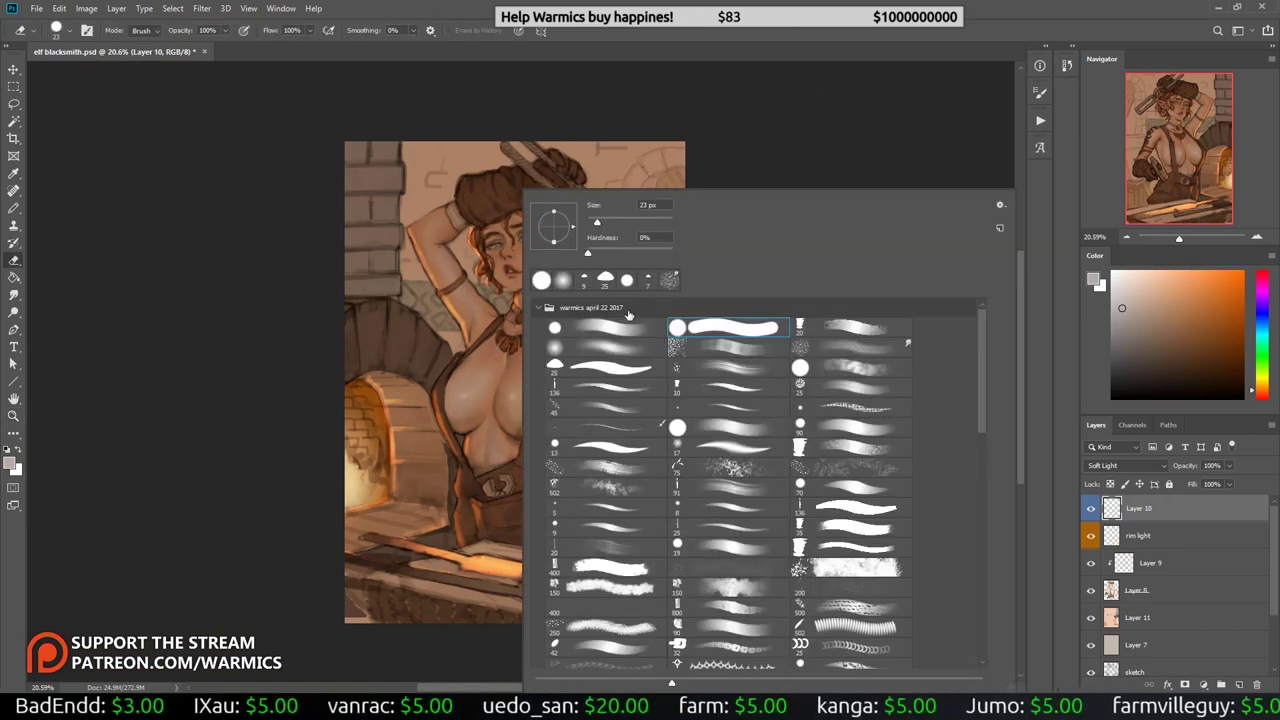
{"action": "key", "text": "Escape"}
Step: Return to the brush, save the painting, and flip the canvas view back
{"action": "key", "text": "x"}
{"action": "key", "text": "b"}
{"action": "right_click", "coordinate": [726, 312]}
{"action": "key", "text": "Escape"}
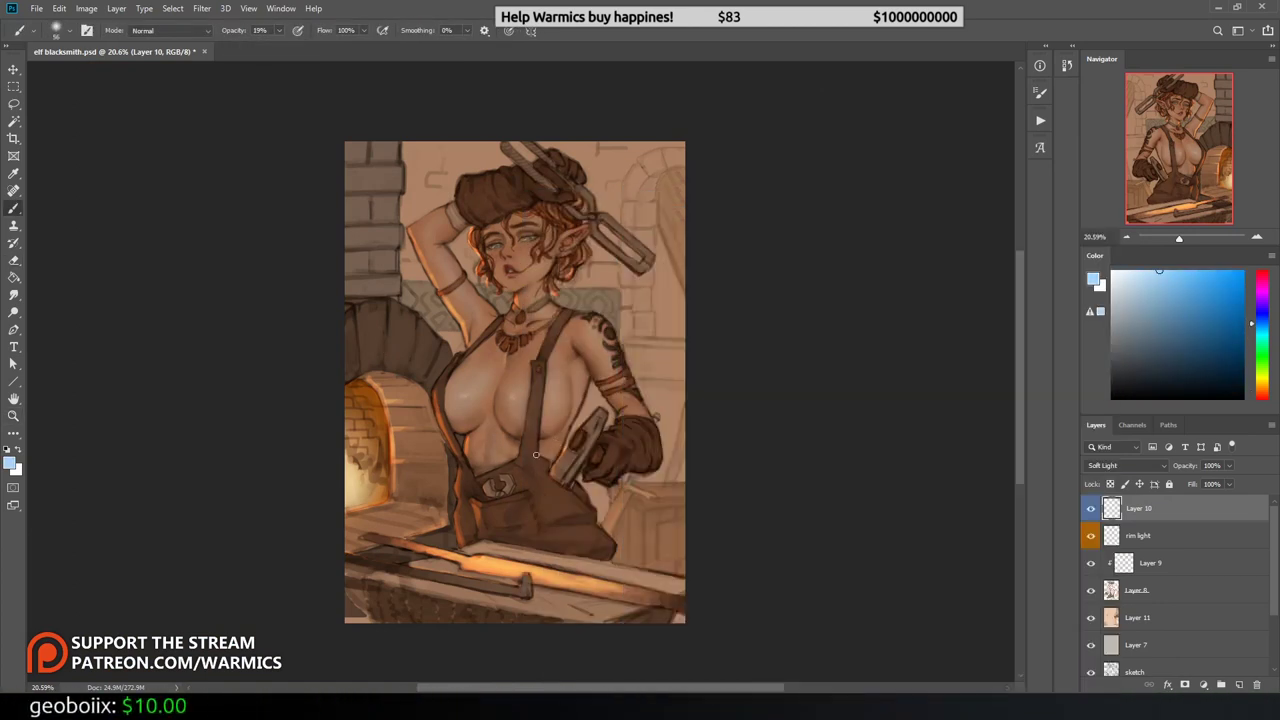
{"action": "key", "text": "h"}
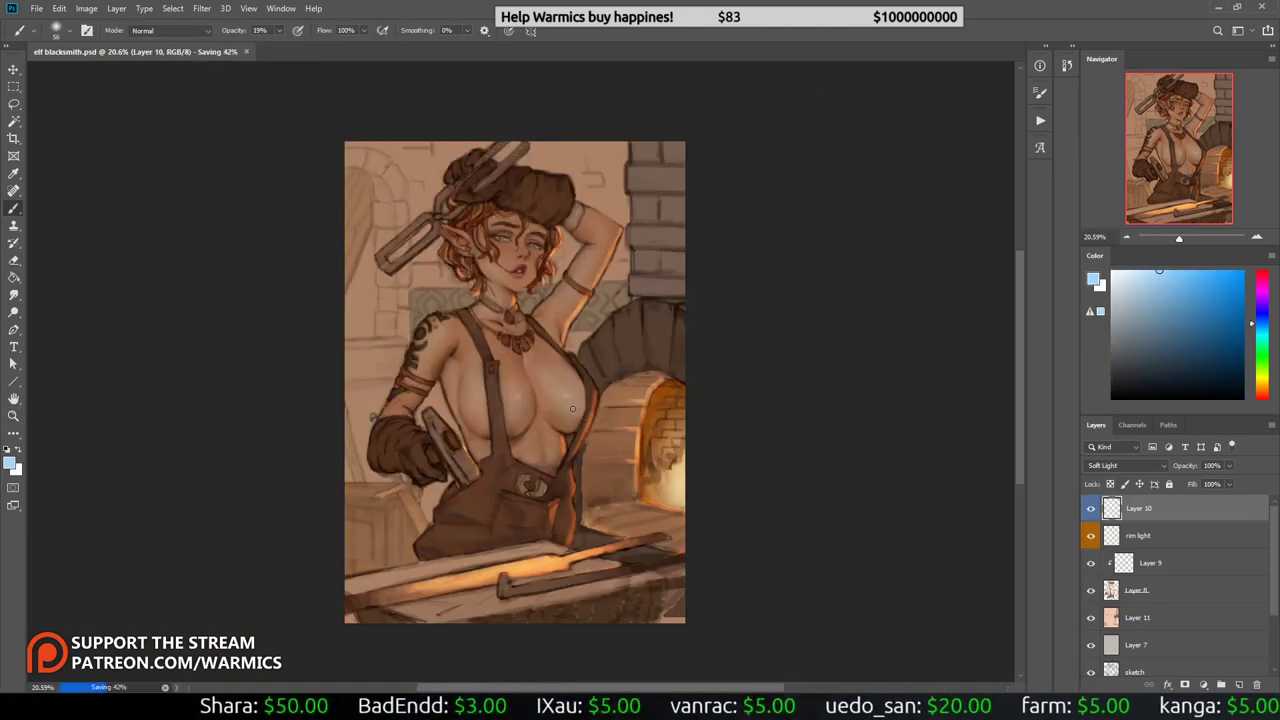
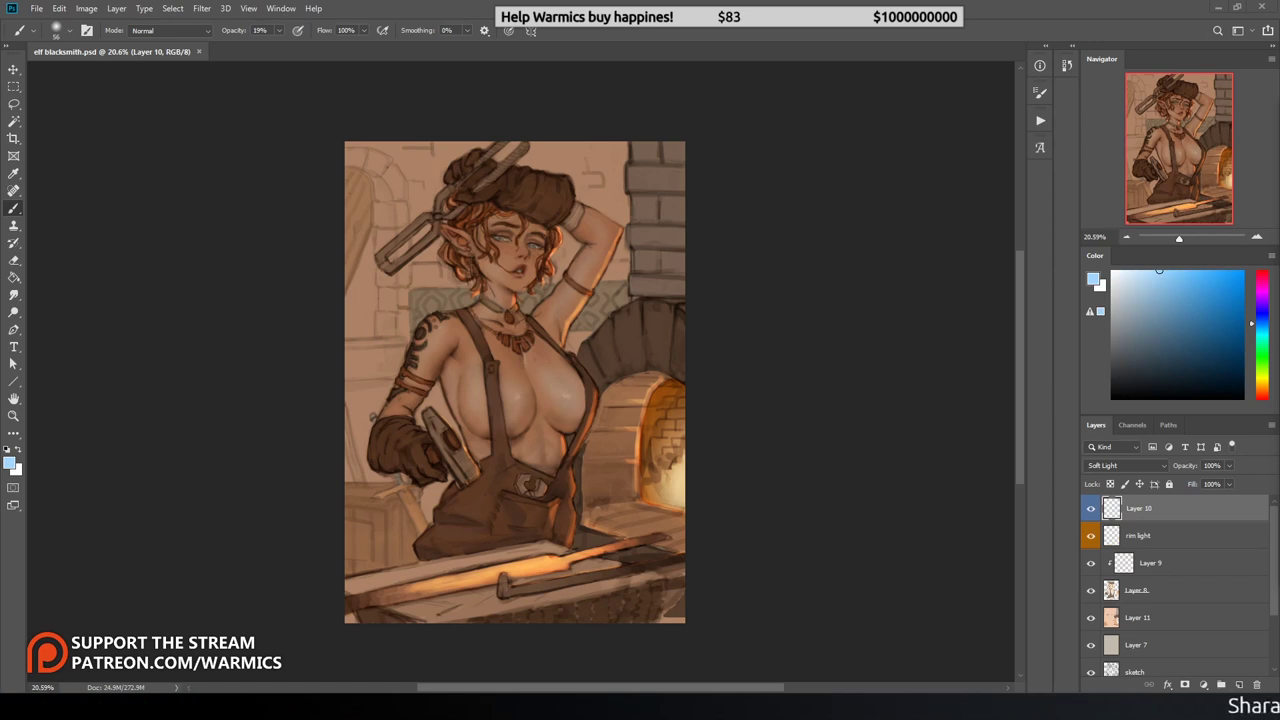
Step: Zoom in to 25% on the elf's face and figure
{"action": "scroll", "coordinate": [729, 366], "scroll_direction": "up", "scroll_amount": 1}
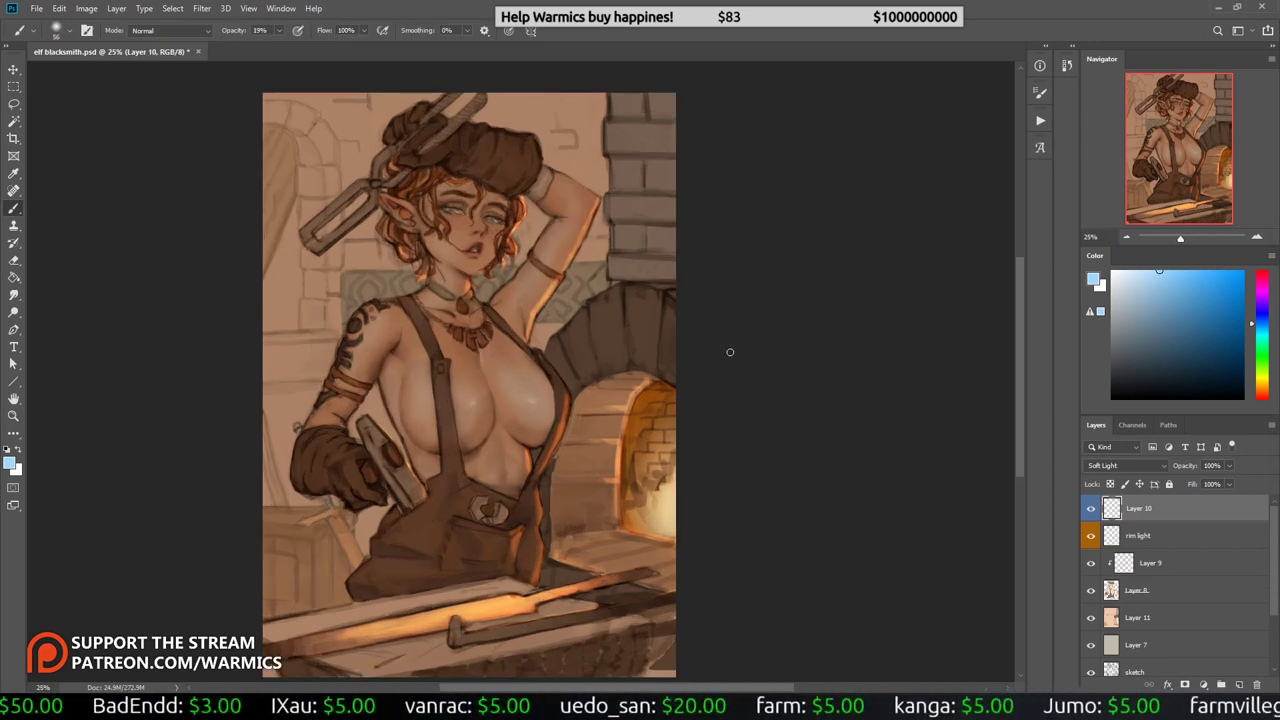
{"action": "key", "text": "alt+bracketleft"}
{"action": "key", "text": "alt+bracketleft"}
{"action": "key", "text": "alt+bracketleft"}
{"action": "key", "text": "shift+b"}
{"action": "key", "text": "z"}
{"action": "mouse_move", "coordinate": [457, 336]}
{"action": "left_mouse_down"}
{"action": "mouse_move", "coordinate": [530, 340]}
{"action": "mouse_move", "coordinate": [591, 394]}
{"action": "left_mouse_up"}
{"action": "left_click", "coordinate": [591, 394]}
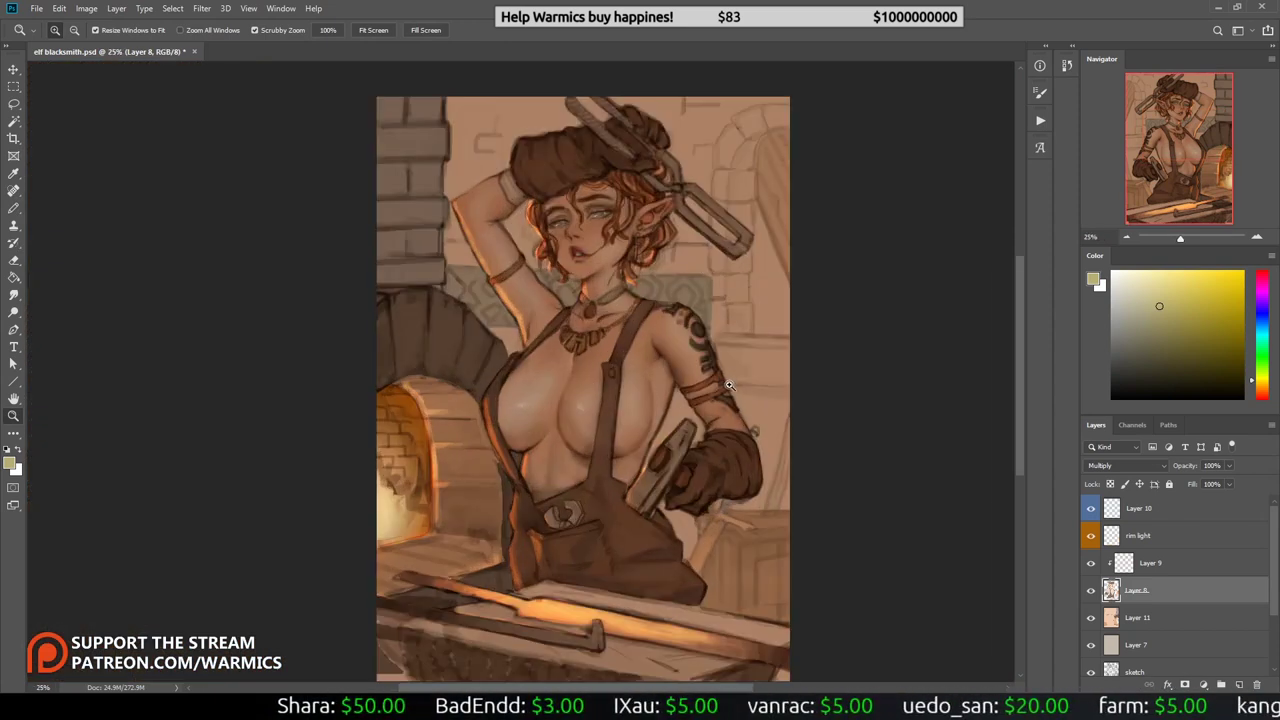
{"action": "scroll", "coordinate": [575, 240], "scroll_direction": "up", "scroll_amount": 5}
Step: Pick a soft white brush, check the eraser settings, and add Layer 12 above Layer 10
{"action": "key", "text": "b"}
{"action": "right_click", "coordinate": [666, 190]}
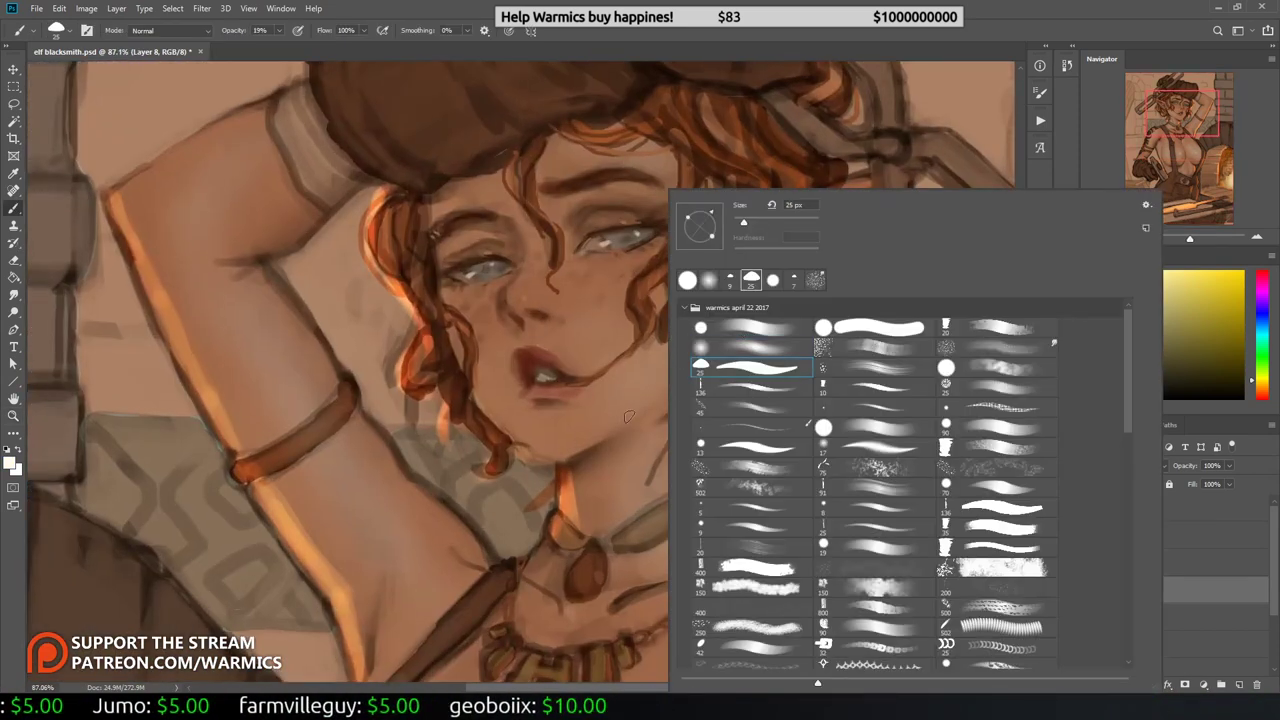
{"action": "key", "text": "Escape"}
{"action": "key", "text": "alt+bracketright"}
{"action": "key", "text": "alt+bracketright"}
{"action": "key", "text": "alt+bracketright"}
{"action": "key", "text": "e"}
{"action": "right_click", "coordinate": [668, 190]}
{"action": "key", "text": "Escape"}
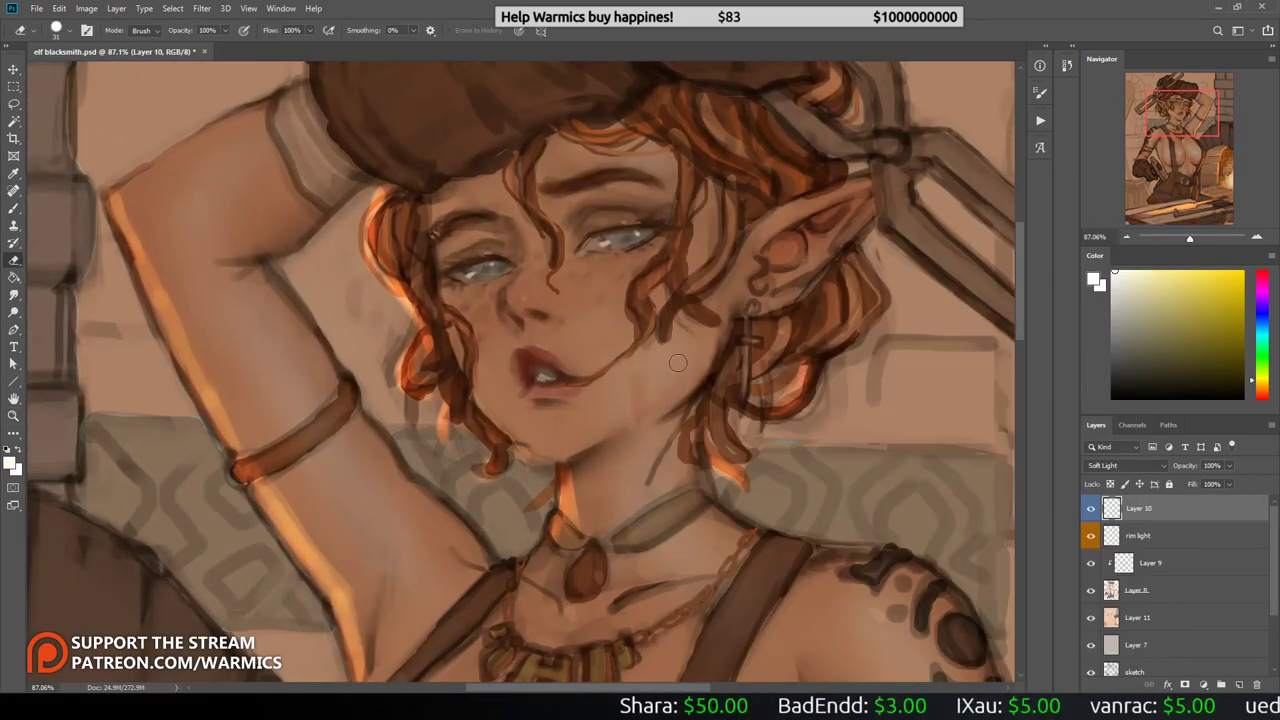
{"action": "key", "text": "ctrl+shift+alt+n"}
Step: Set up a white soft brush and pan across the face, neck and chest
{"action": "key", "text": "b"}
{"action": "key", "text": "d"}
{"action": "key", "text": "x"}
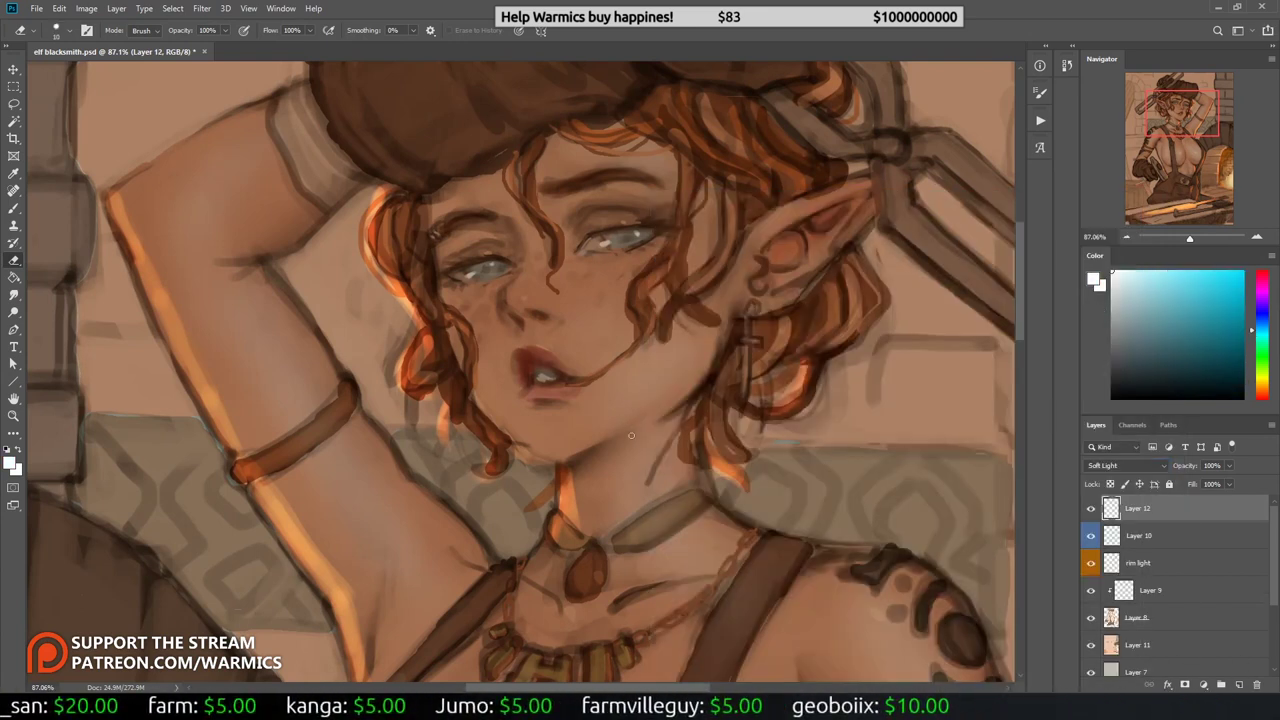
{"action": "key", "text": "b"}
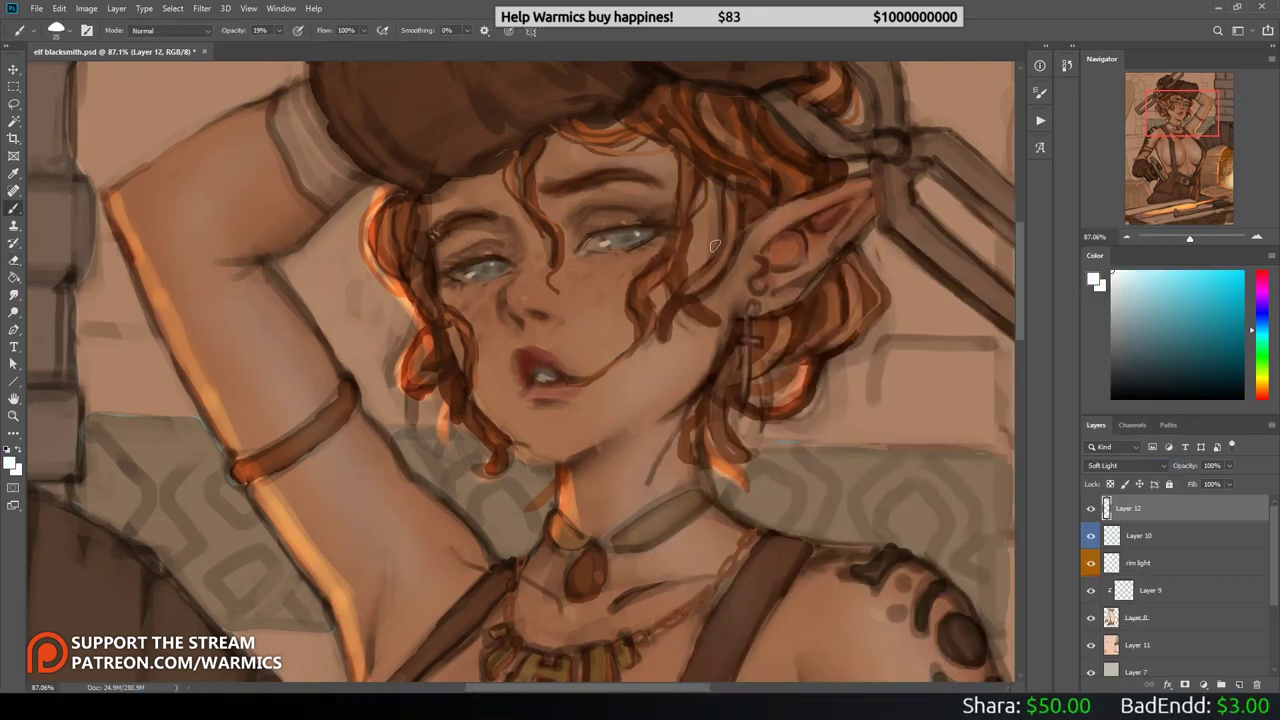
{"action": "left_click_drag", "start_coordinate": [600, 443], "coordinate": [562, 358]}
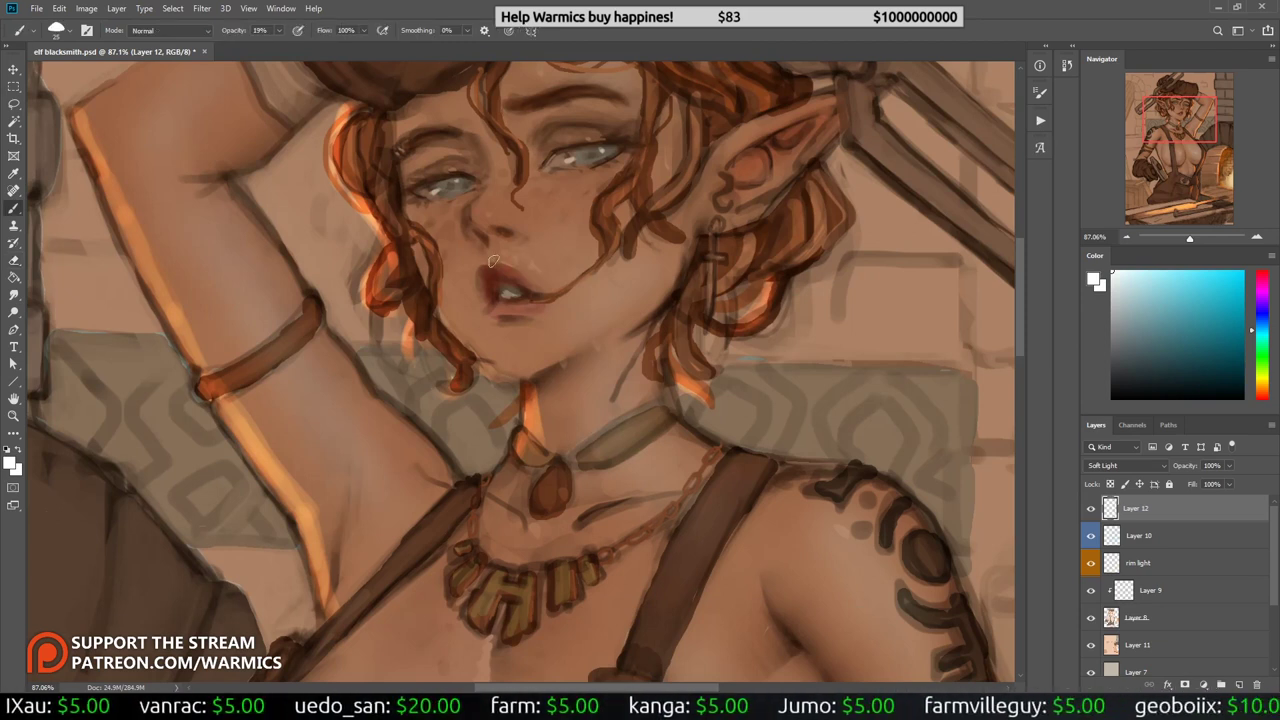
{"action": "left_click_drag", "start_coordinate": [531, 262], "coordinate": [430, 364]}
{"action": "key", "text": "e"}
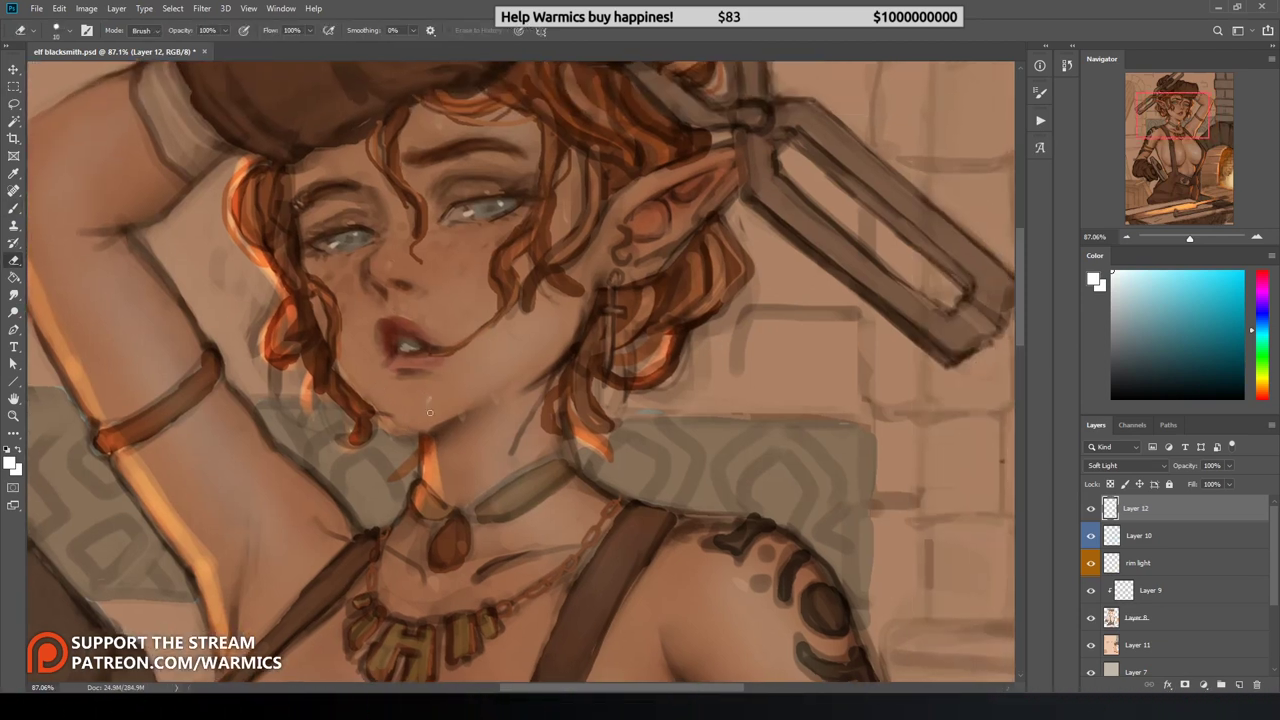
{"action": "left_click_drag", "start_coordinate": [553, 216], "coordinate": [553, 84]}
{"action": "left_click_drag", "start_coordinate": [360, 647], "coordinate": [432, 433]}
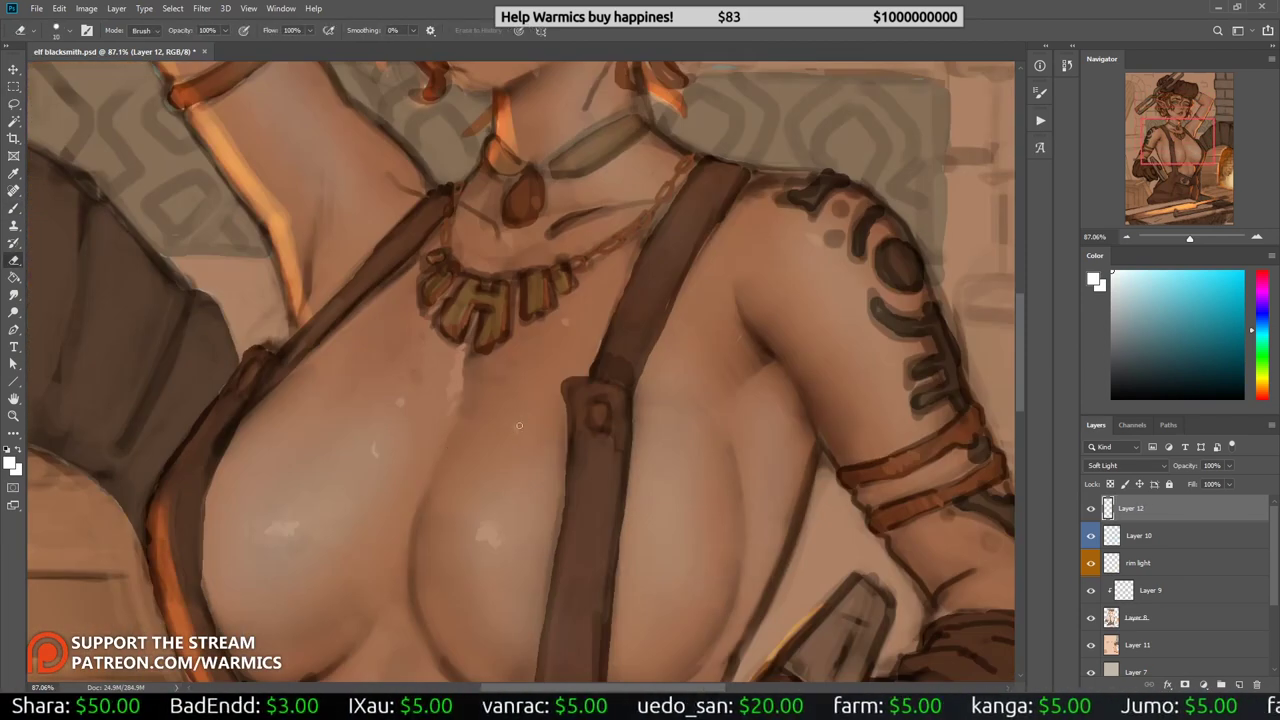
Step: Dab small white sweat highlights on the chest, erasing any excess
{"action": "key", "text": "b"}
{"action": "scroll", "coordinate": [400, 470], "scroll_direction": "down", "scroll_amount": 5}
{"action": "left_click", "coordinate": [313, 432]}
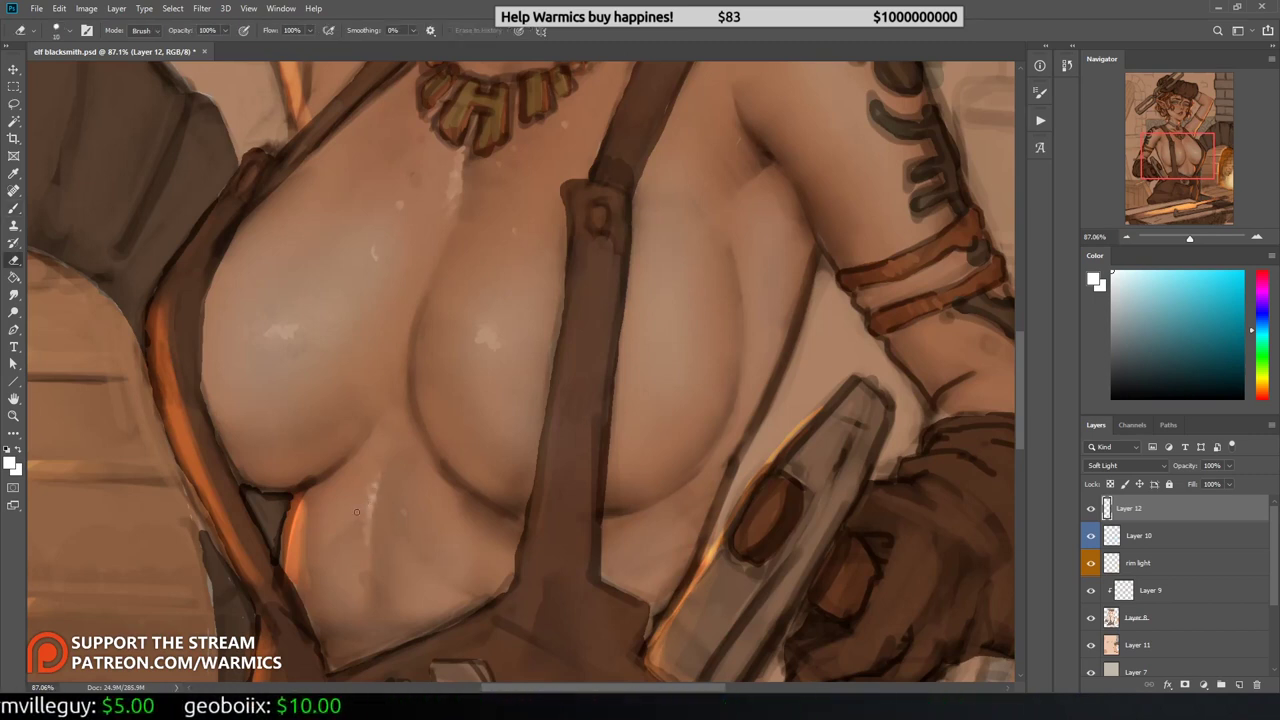
{"action": "key", "text": "e"}
{"action": "scroll", "coordinate": [325, 477], "scroll_direction": "up", "scroll_amount": 5}
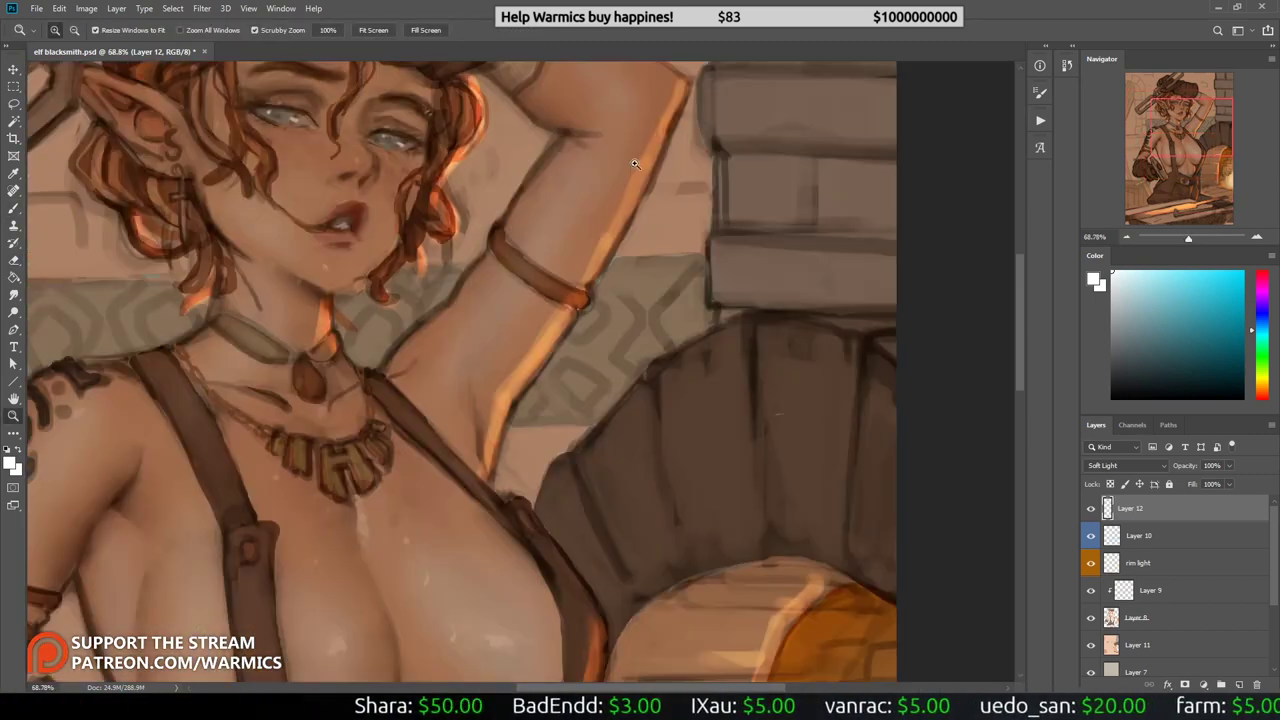
{"action": "key", "text": "b"}
{"action": "scroll", "coordinate": [591, 401], "scroll_direction": "down", "scroll_amount": 5}
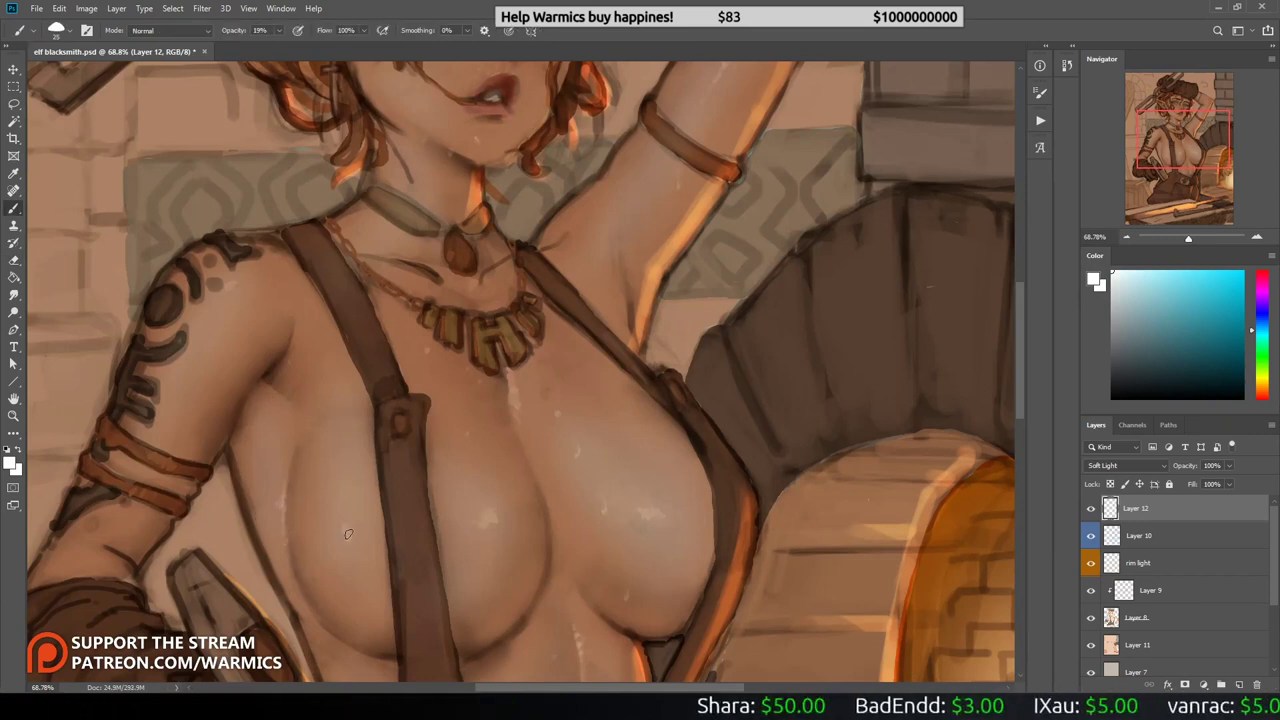
{"action": "scroll", "coordinate": [599, 409], "scroll_direction": "down", "scroll_amount": 3}
Step: Paint a soft sweat streak down the upper arm, refining it while flipping the canvas
{"action": "key", "text": "e"}
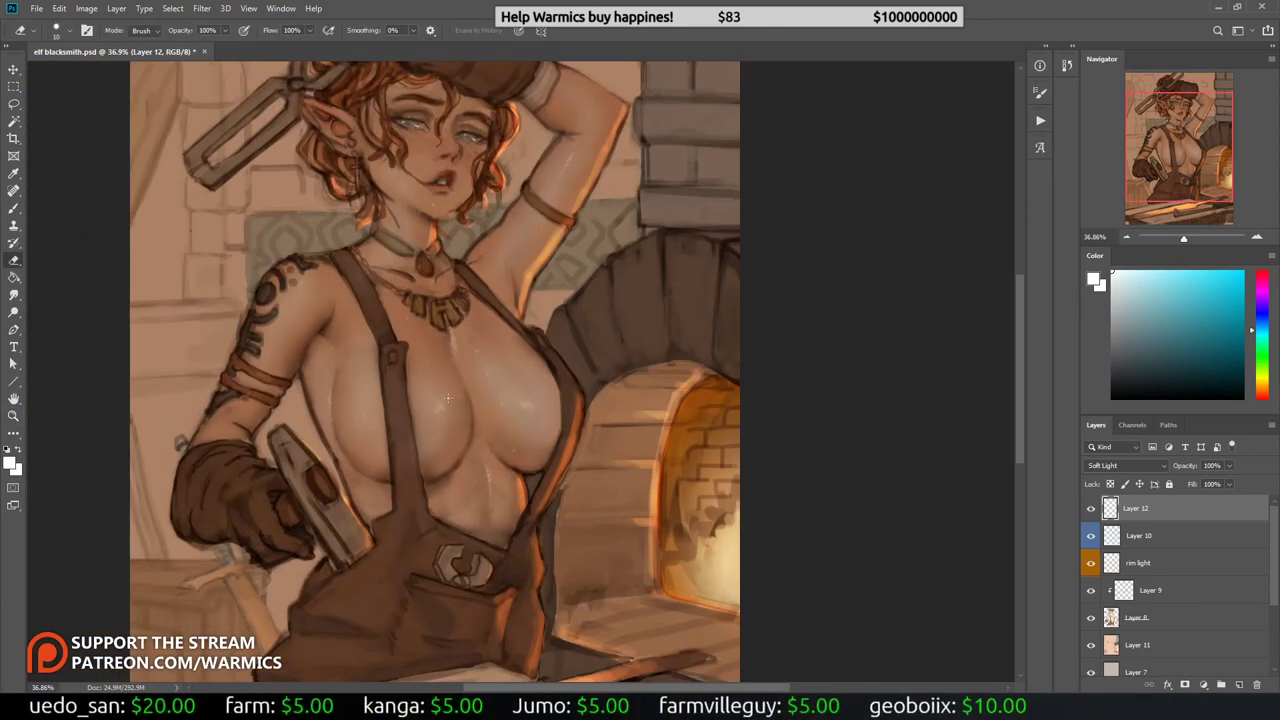
{"action": "key", "text": "b"}
{"action": "key", "text": "h"}
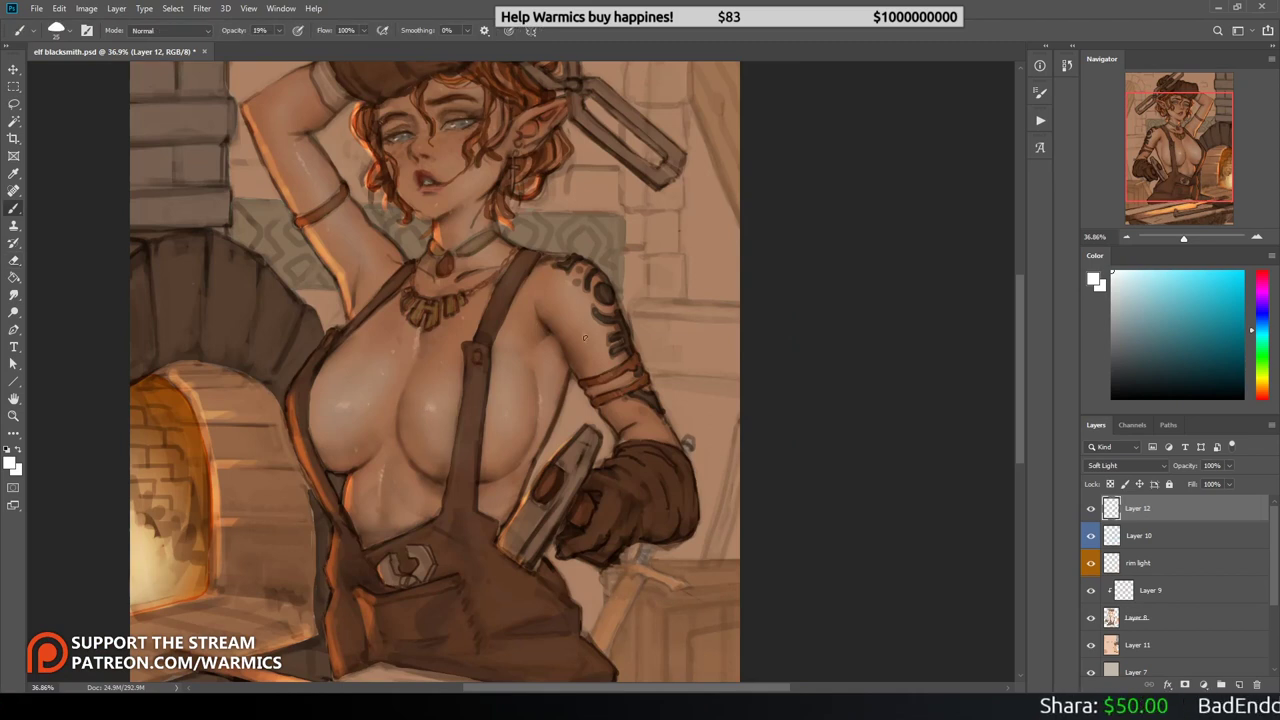
{"action": "left_click_drag", "start_coordinate": [585, 337], "coordinate": [636, 420]}
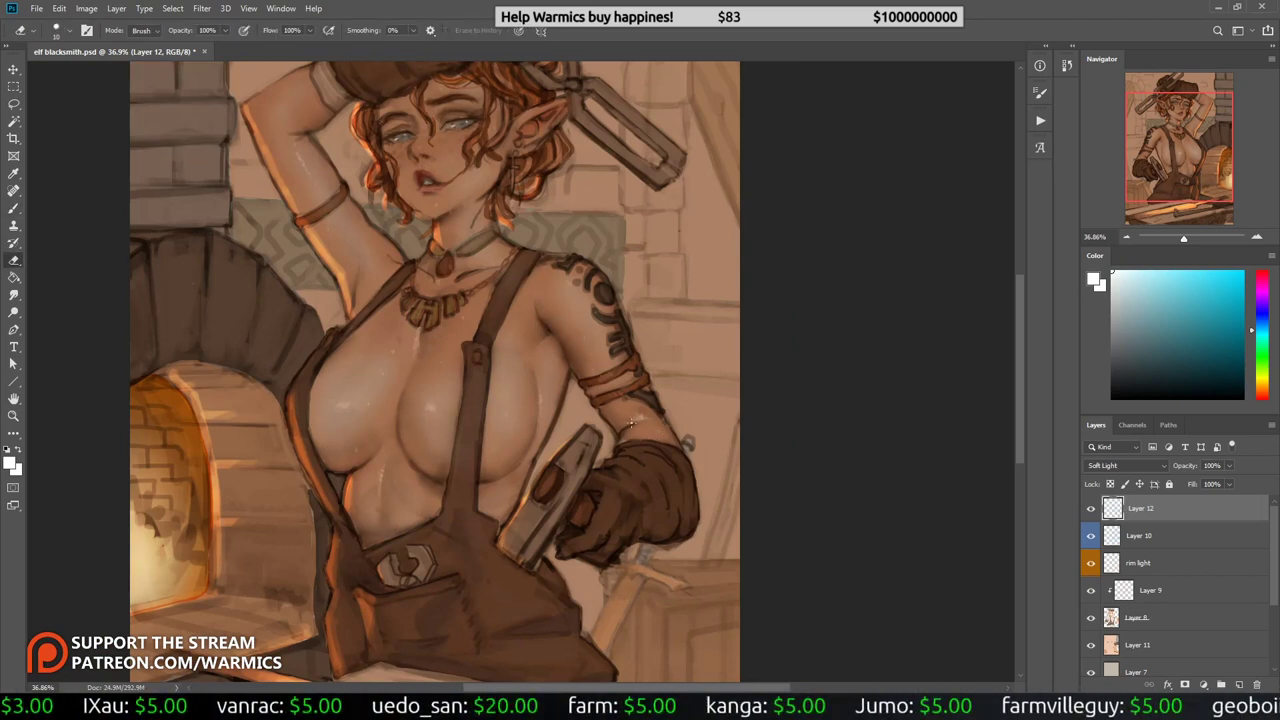
{"action": "key", "text": "h"}
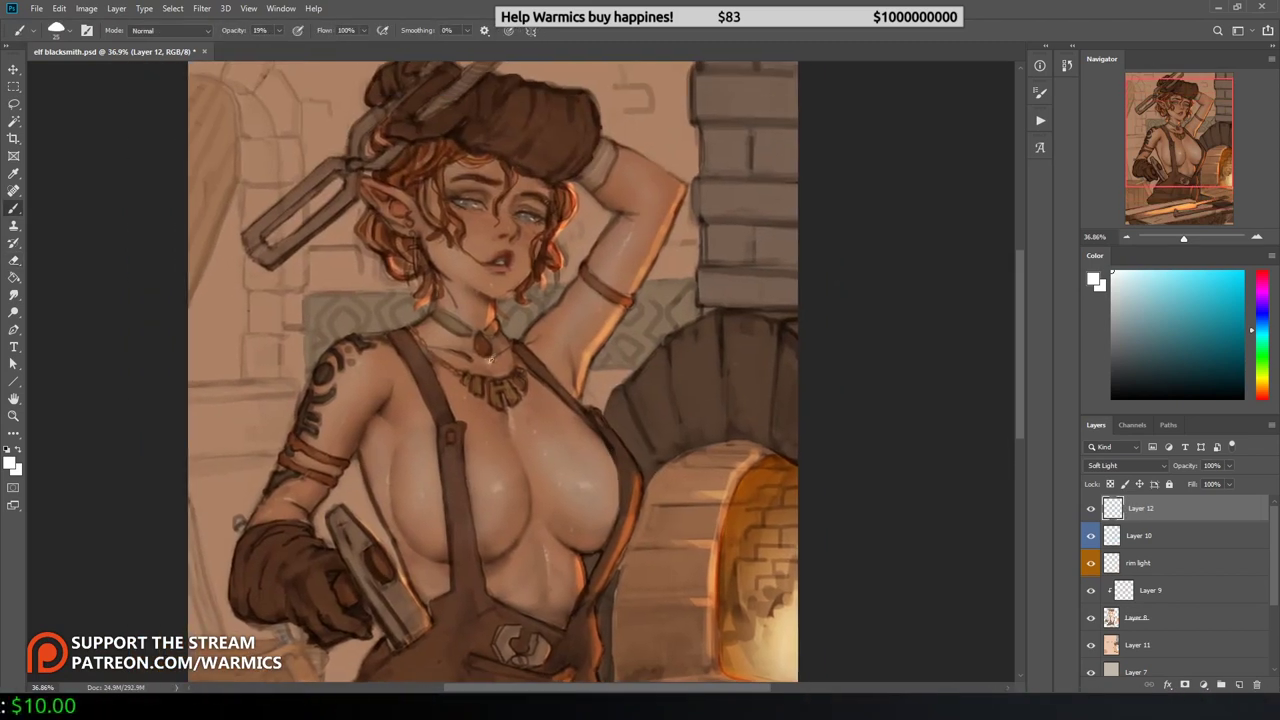
{"action": "key", "text": "e"}
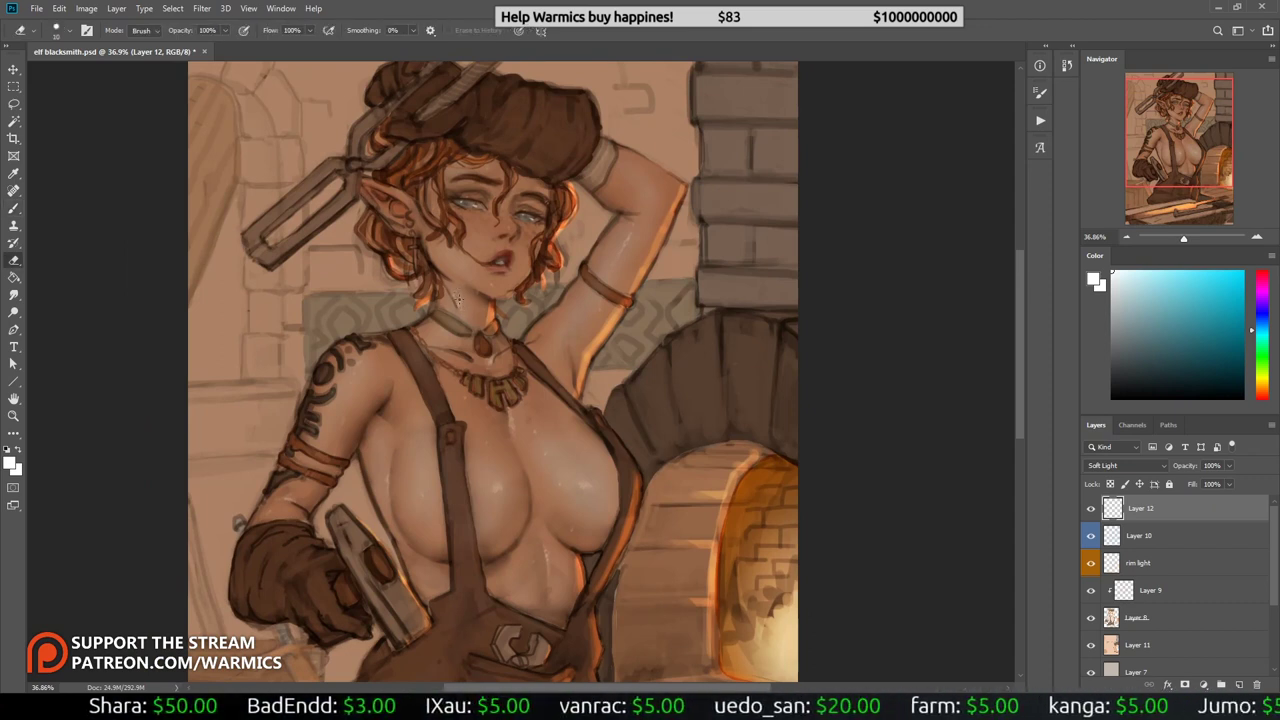
{"action": "key", "text": "b"}
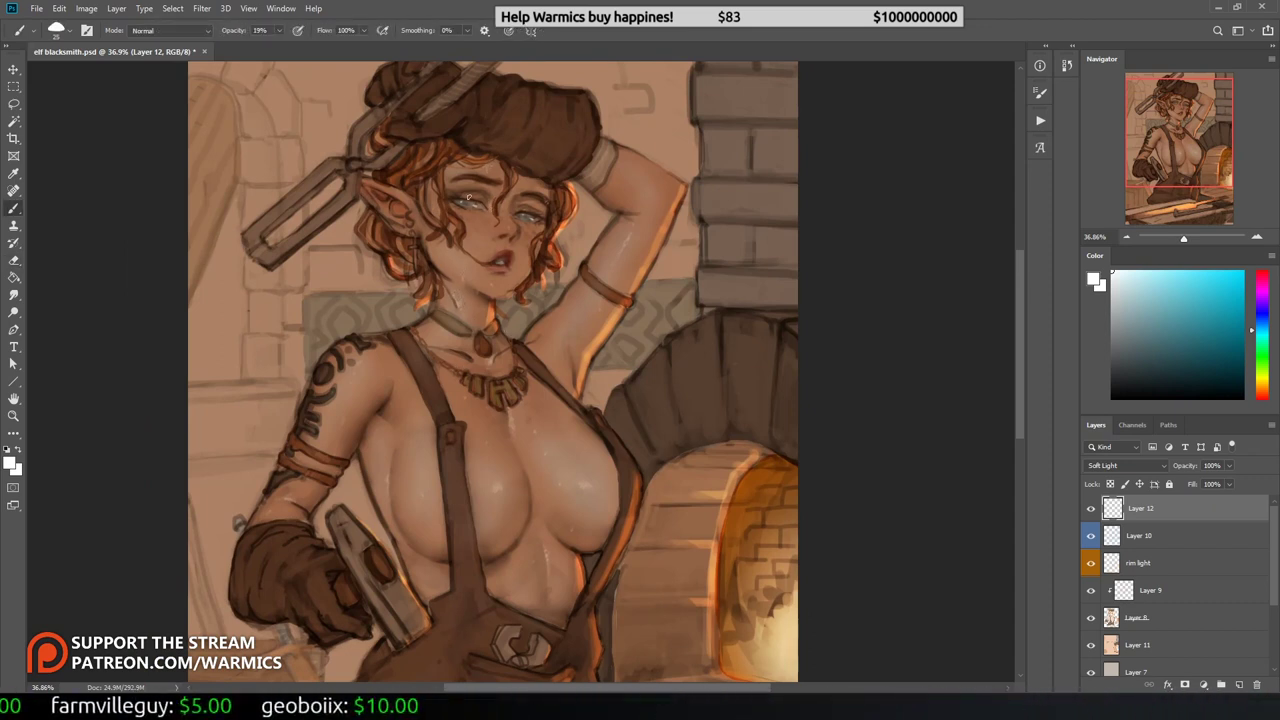
{"action": "key", "text": "e"}
{"action": "key", "text": "h"}
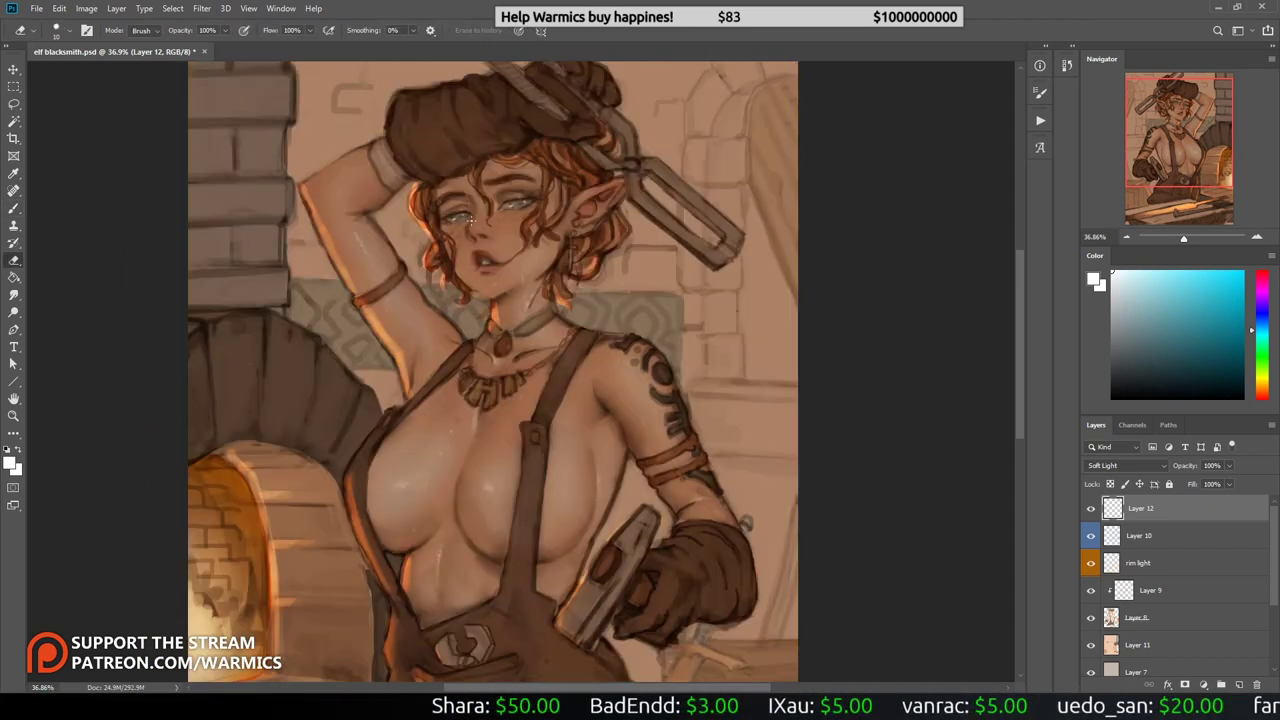
{"action": "key", "text": "b"}
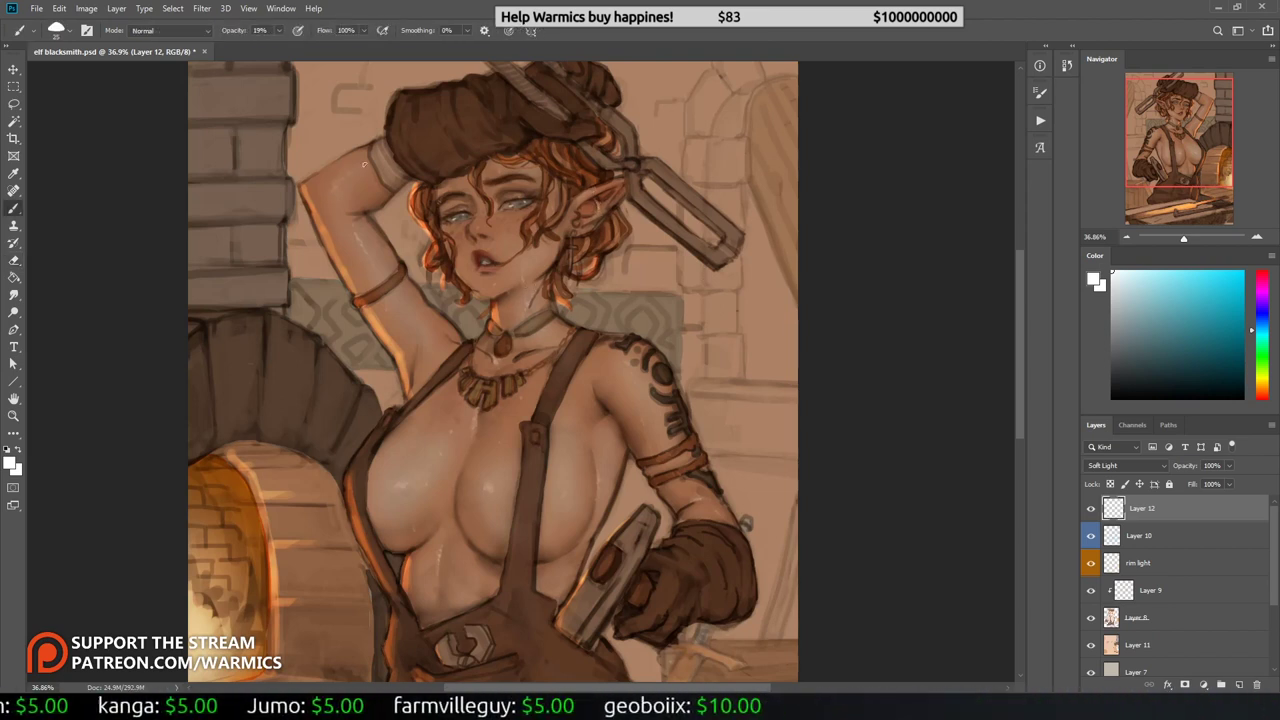
{"action": "key", "text": "e"}
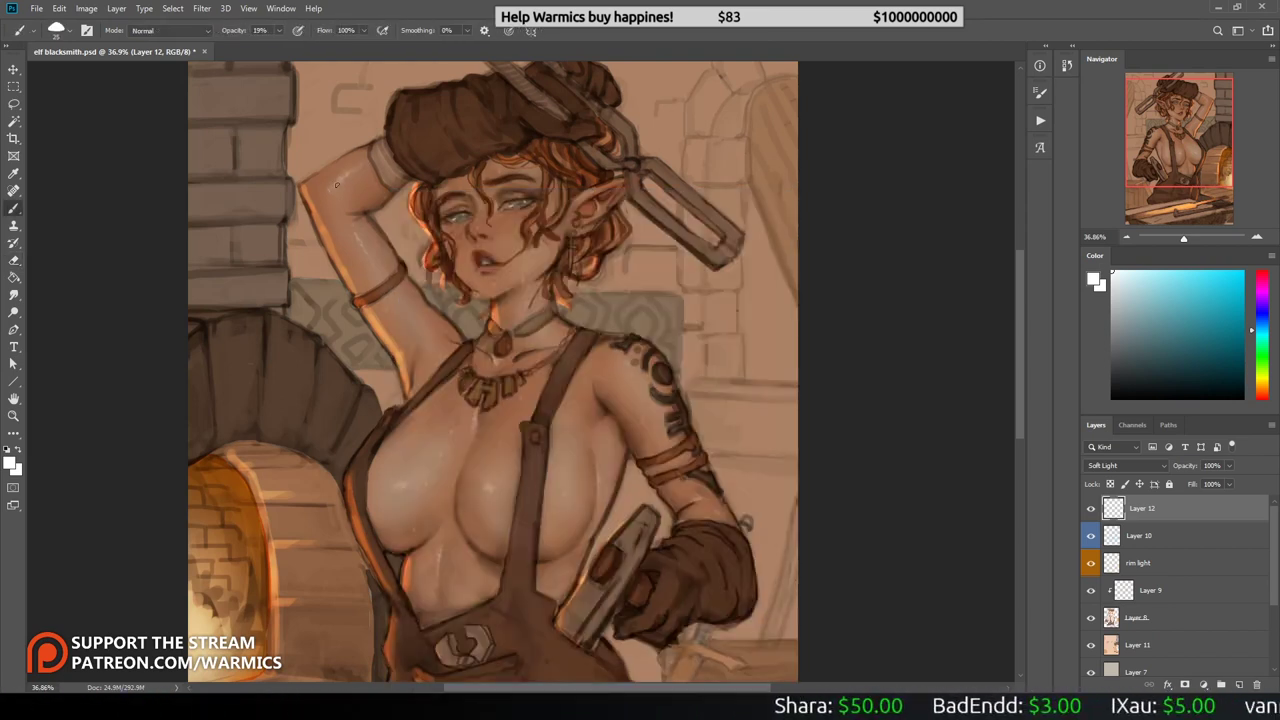
{"action": "key", "text": "b"}
{"action": "key", "text": "h"}
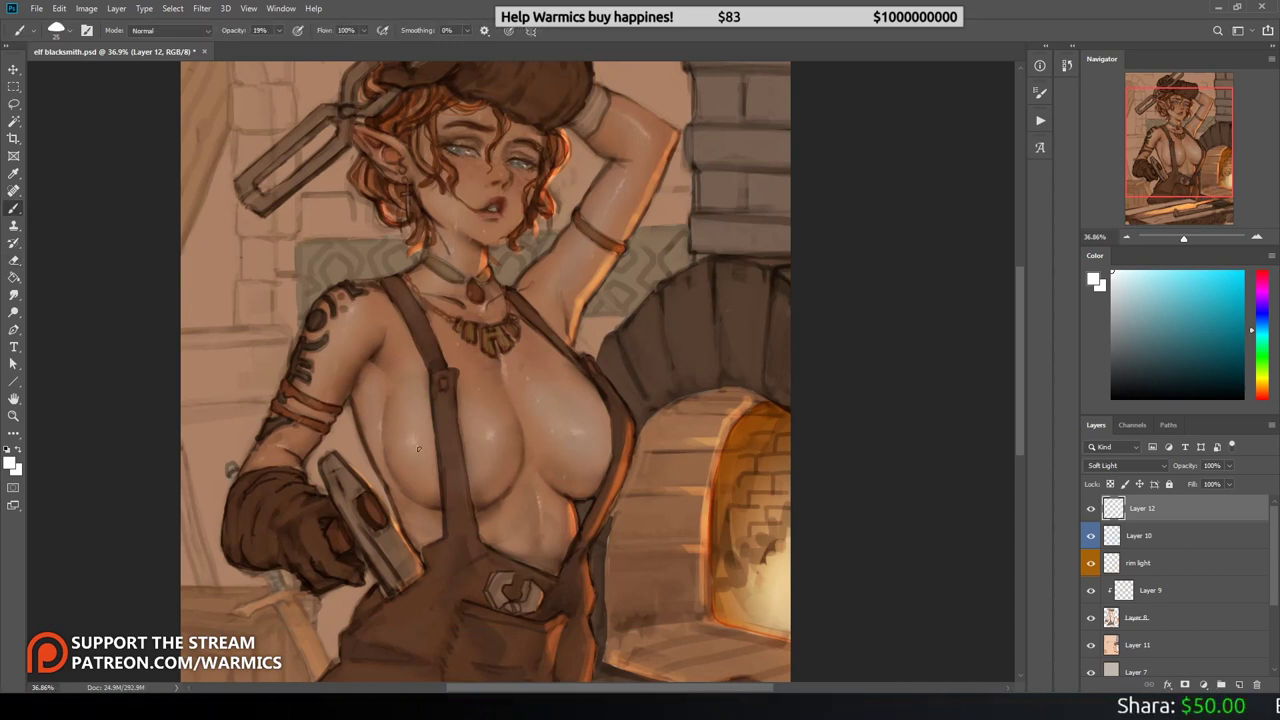
{"action": "key", "text": "e"}
Step: Keep refining the sweat highlights, then save the painting
{"action": "key", "text": "v"}
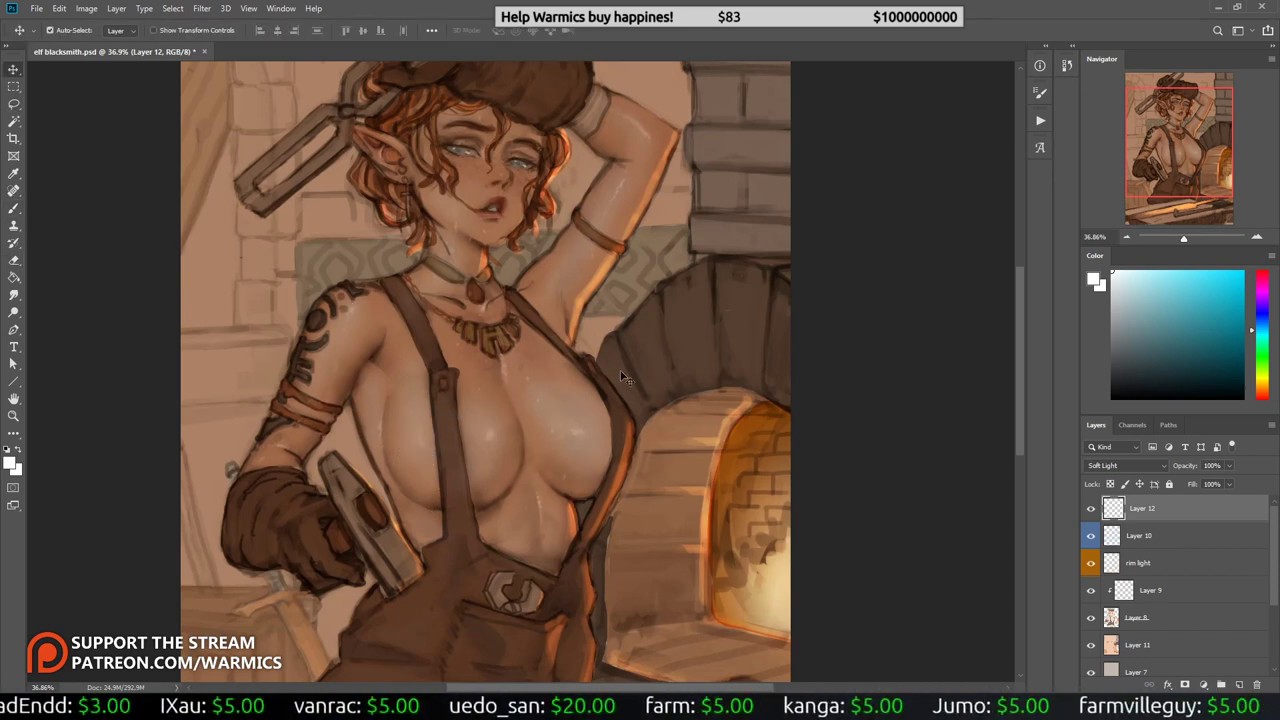
{"action": "key", "text": "b"}
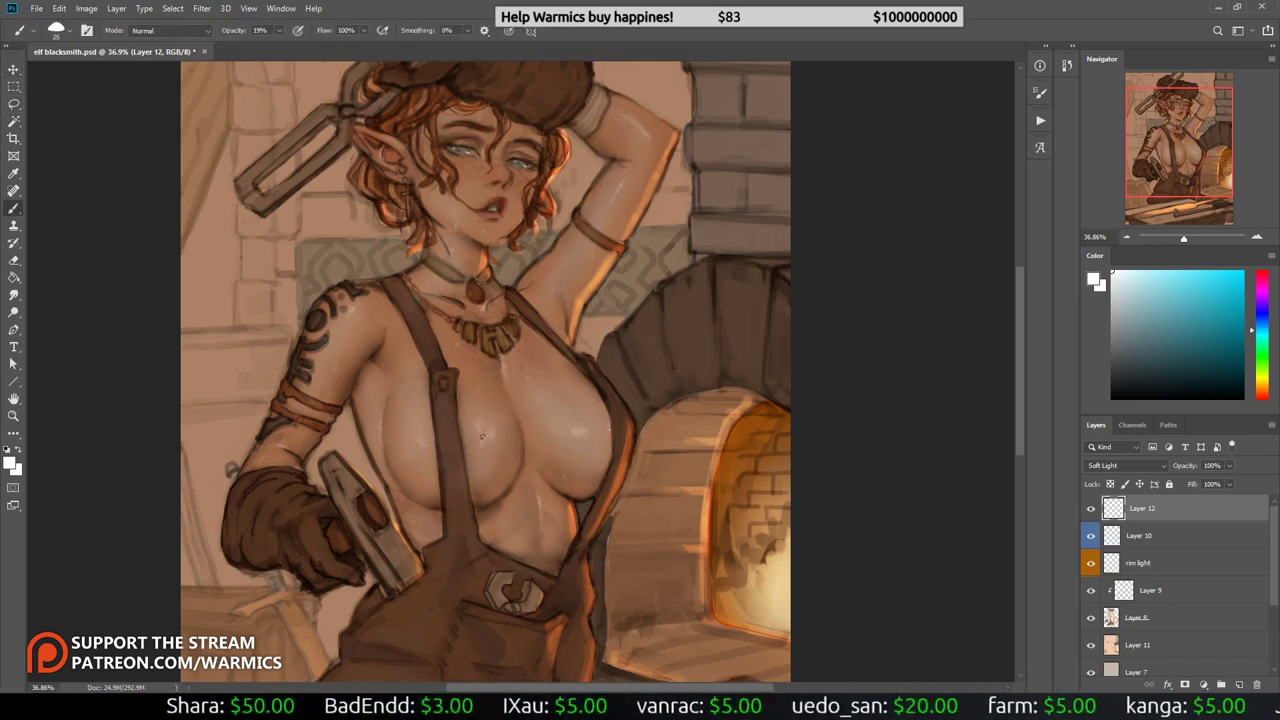
{"action": "key", "text": "e"}
{"action": "key", "text": "h"}
{"action": "key", "text": "b"}
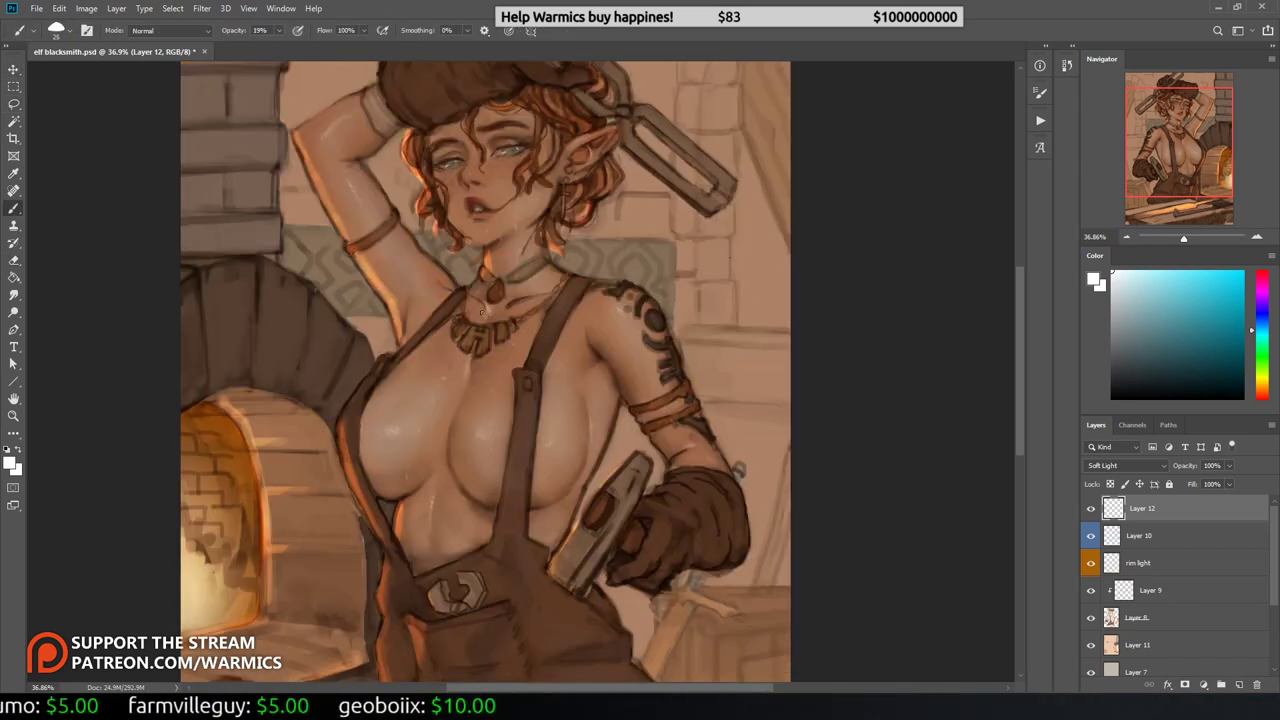
{"action": "key", "text": "e"}
{"action": "left_click", "coordinate": [665, 630], "text": "ctrl"}
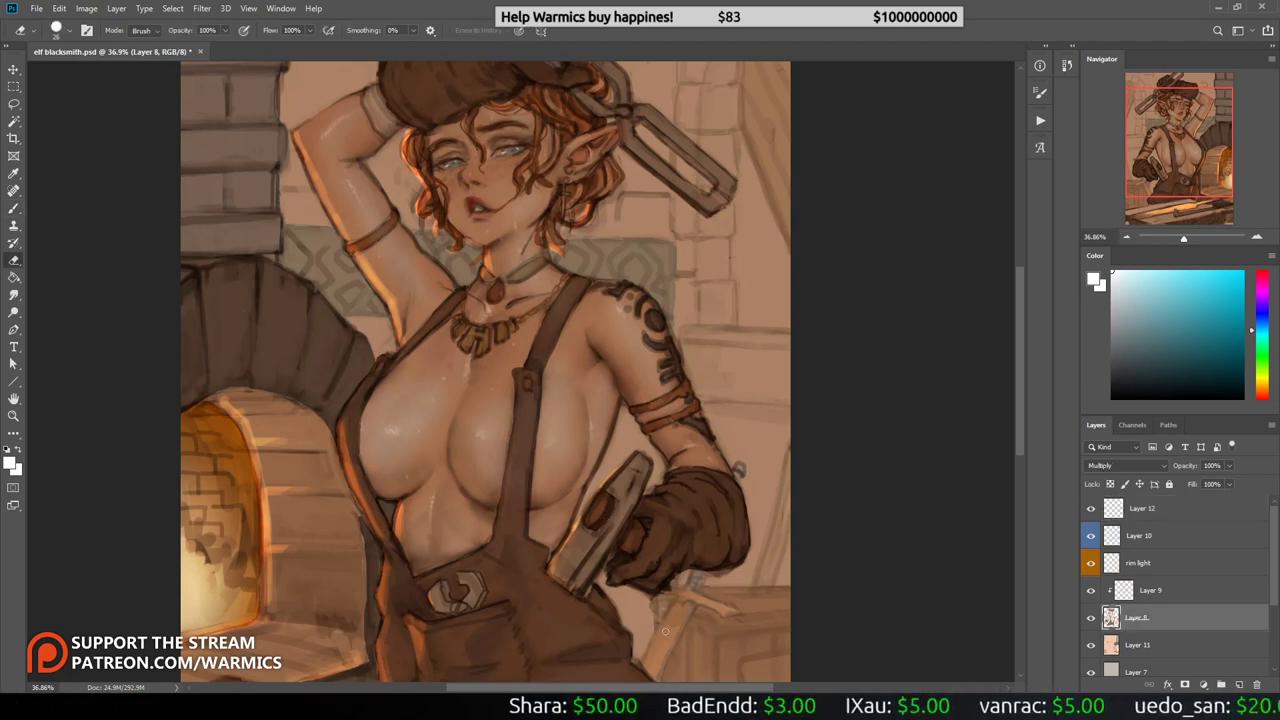
{"action": "key", "text": "ctrl+s"}
Step: Reselect Layer 12 and zoom out to 33.3% to check the whole painting
{"action": "left_click", "coordinate": [1173, 514]}
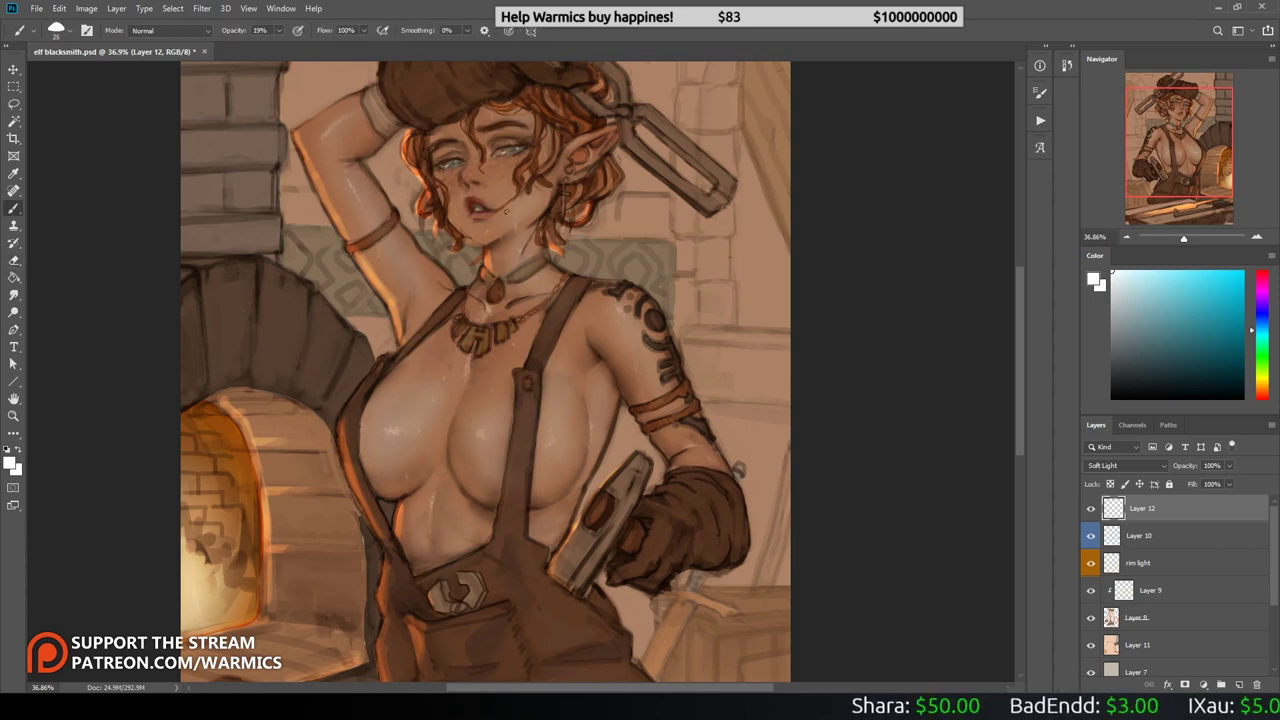
{"action": "right_click", "coordinate": [540, 192]}
{"action": "key", "text": "Escape"}
{"action": "key", "text": "ctrl+minus"}
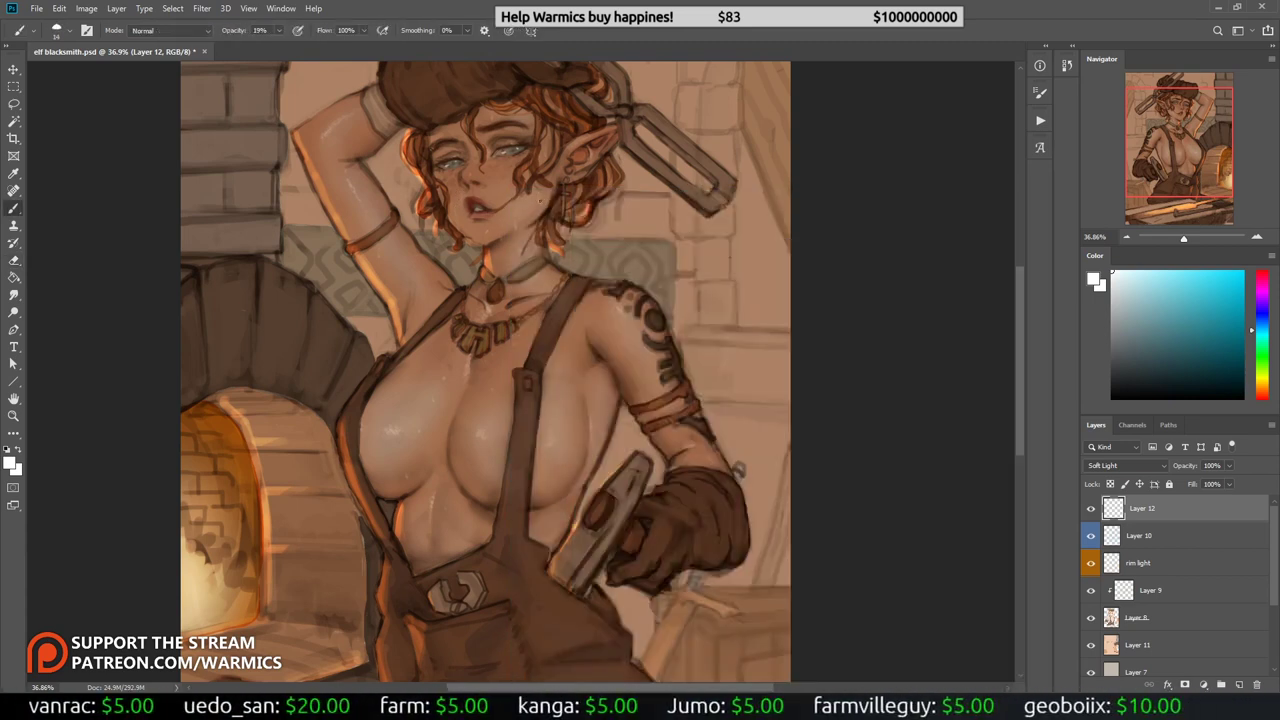
{"action": "key", "text": "h"}
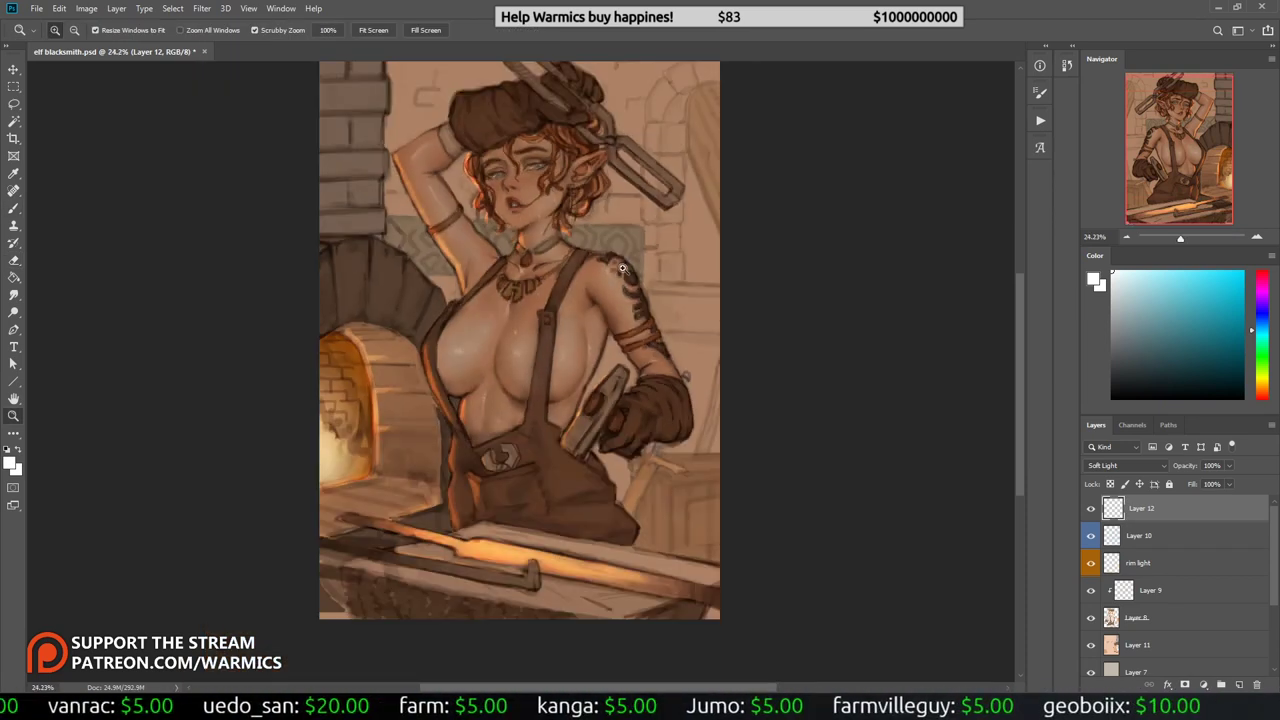
{"action": "key", "text": "h"}
{"action": "left_click_drag", "start_coordinate": [700, 252], "coordinate": [665, 252]}
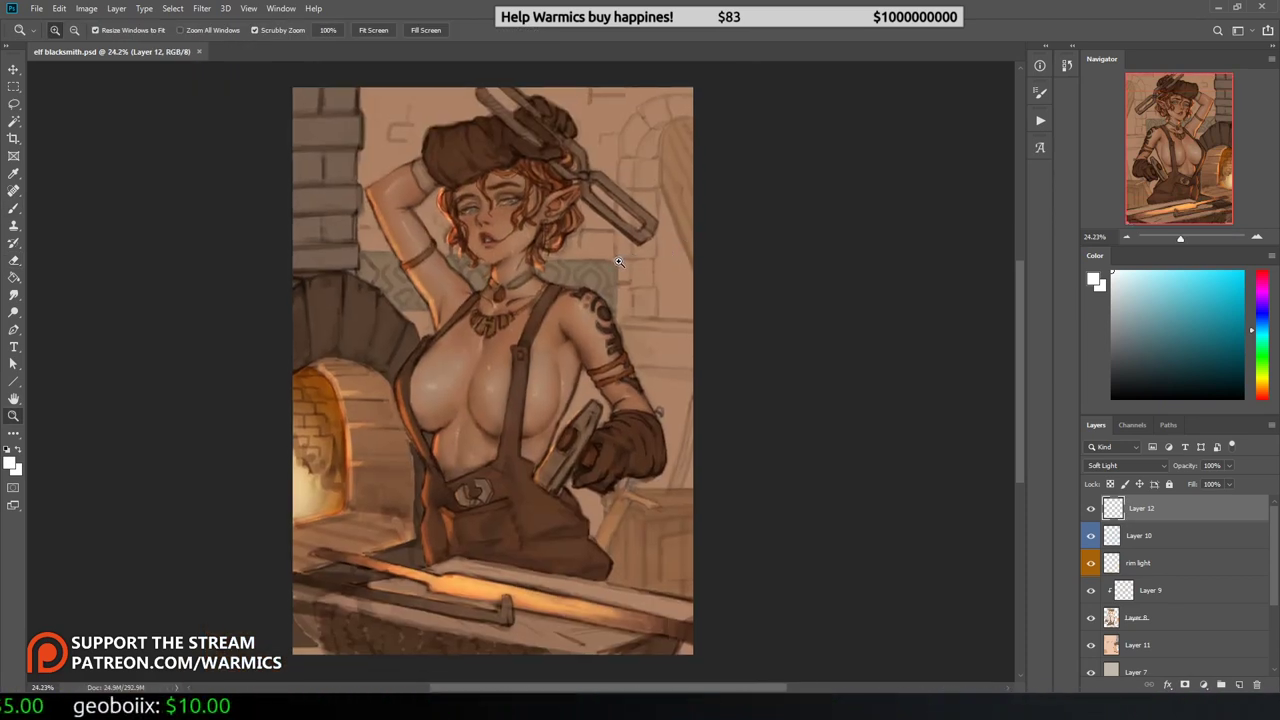
Step: Solo Layer 11 and paint grey-blue strokes into the background window, checking a flipped copy
{"action": "left_click_drag", "start_coordinate": [585, 307], "coordinate": [600, 307]}
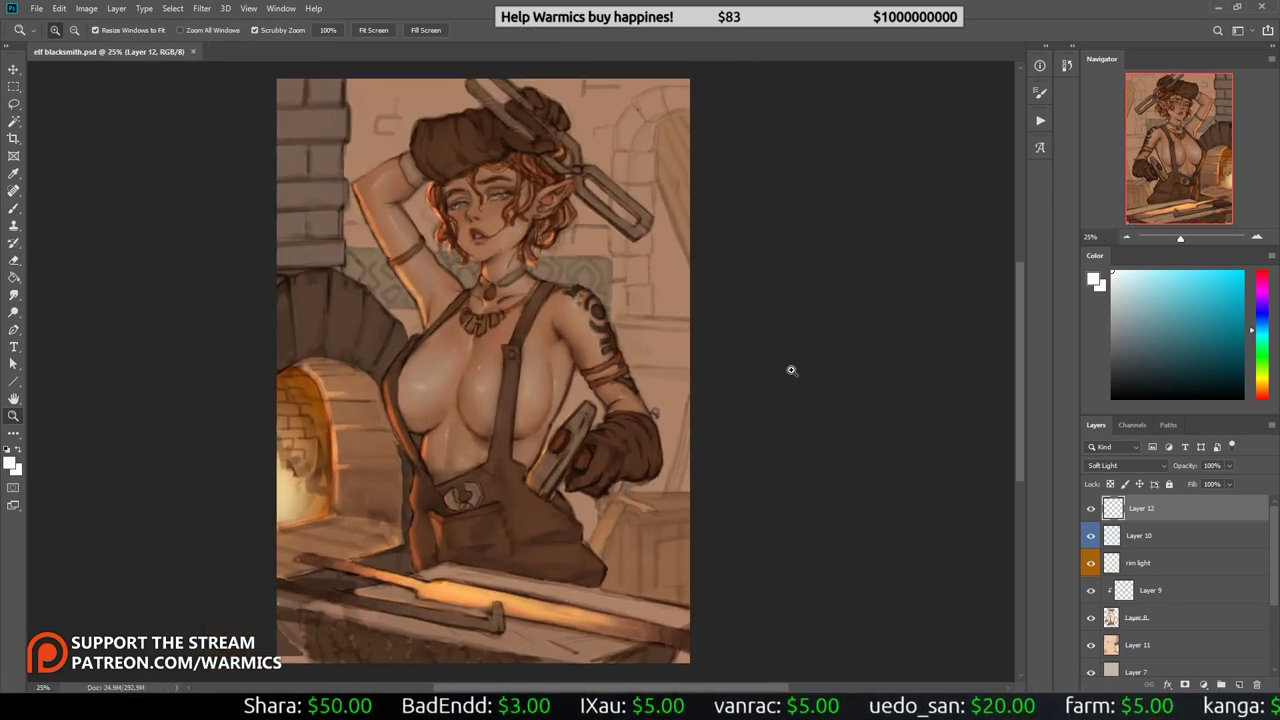
{"action": "key", "text": "b"}
{"action": "left_click", "coordinate": [1140, 645]}
{"action": "left_click", "coordinate": [1091, 645], "text": "alt"}
{"action": "left_click", "coordinate": [637, 288], "text": "alt"}
{"action": "right_click", "coordinate": [690, 195]}
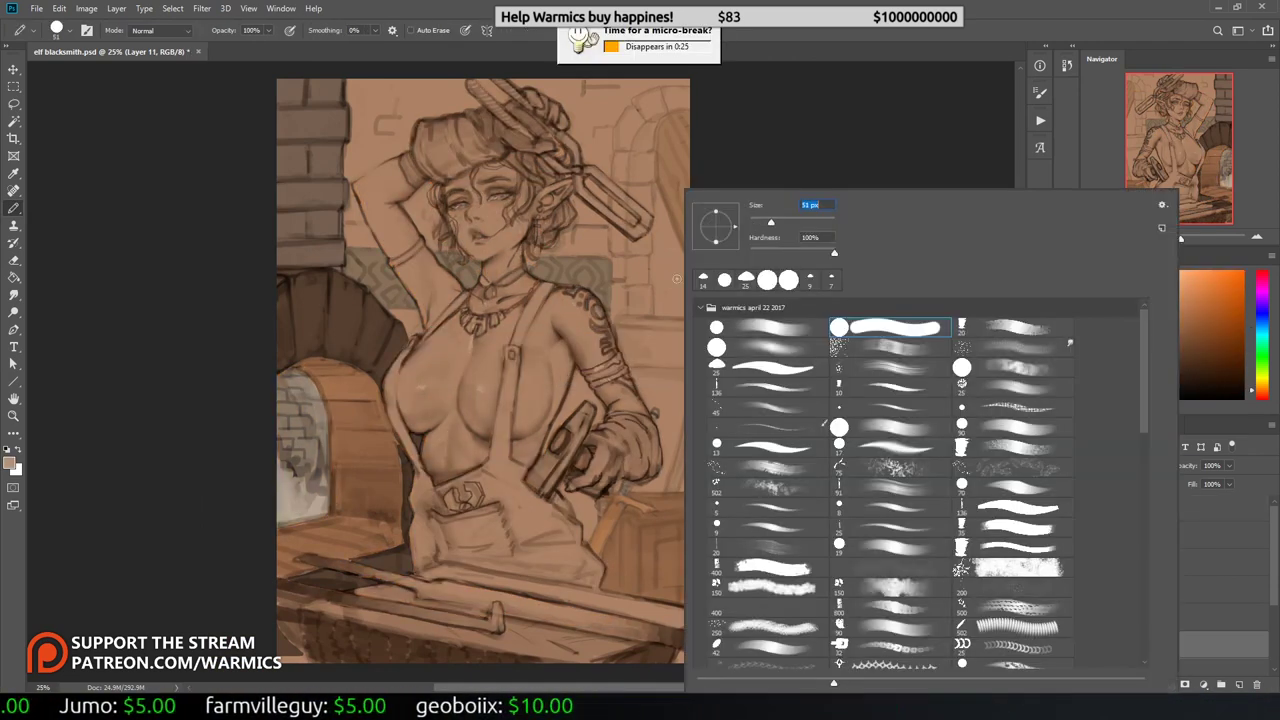
{"action": "left_click_drag", "start_coordinate": [668, 300], "coordinate": [660, 214]}
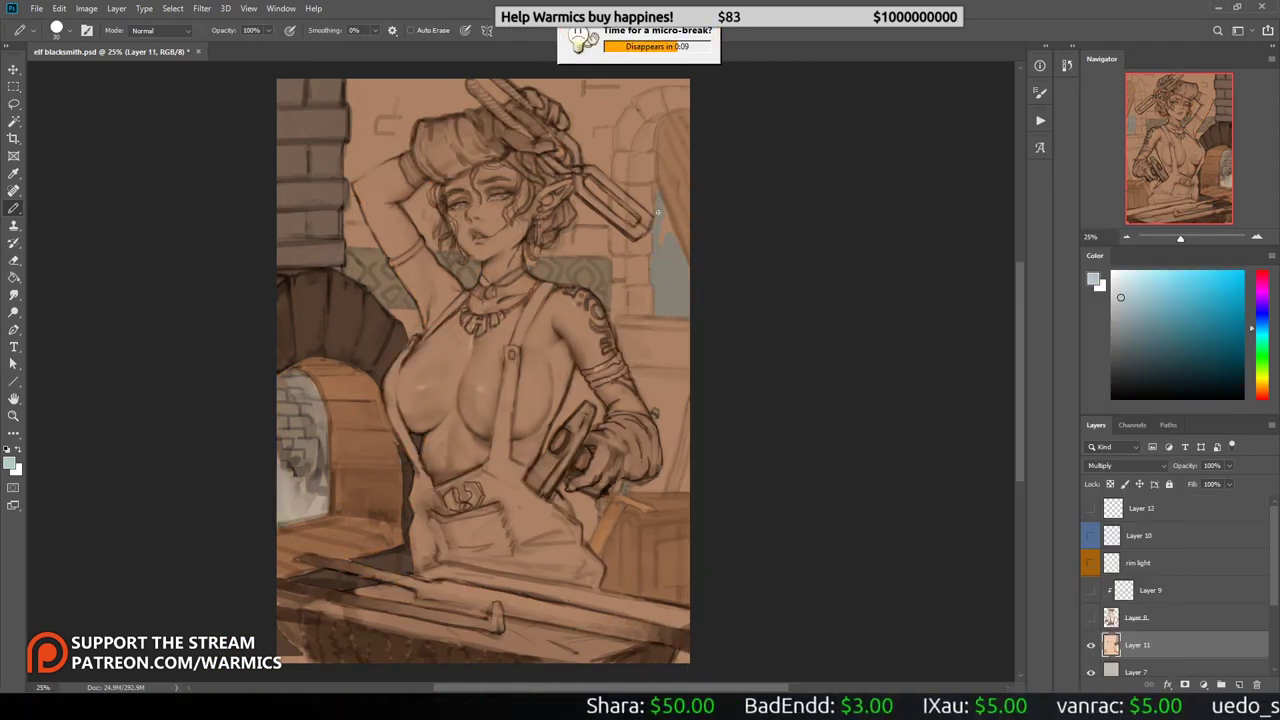
{"action": "key", "text": "F2"}
{"action": "key", "text": "Return"}
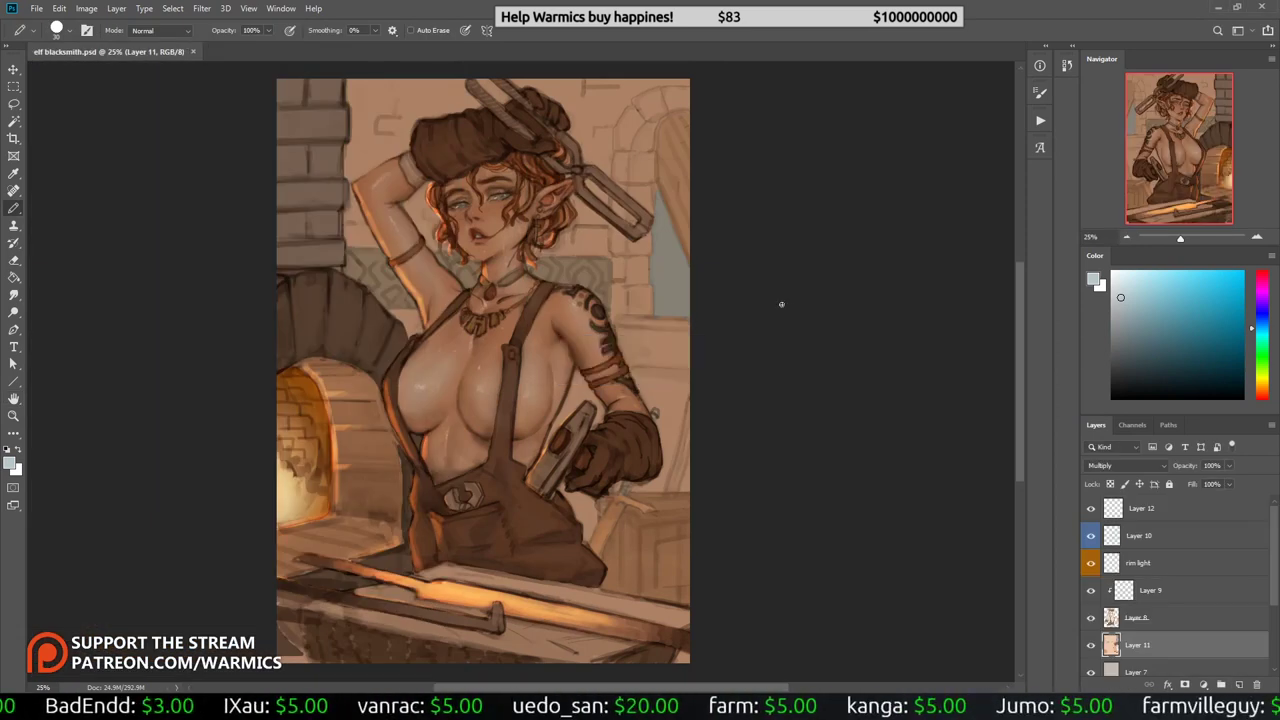
Step: Paint light touch-ups on the figure using sampled lighter, warm brown and peach tones
{"action": "left_click", "coordinate": [675, 300], "text": "alt"}
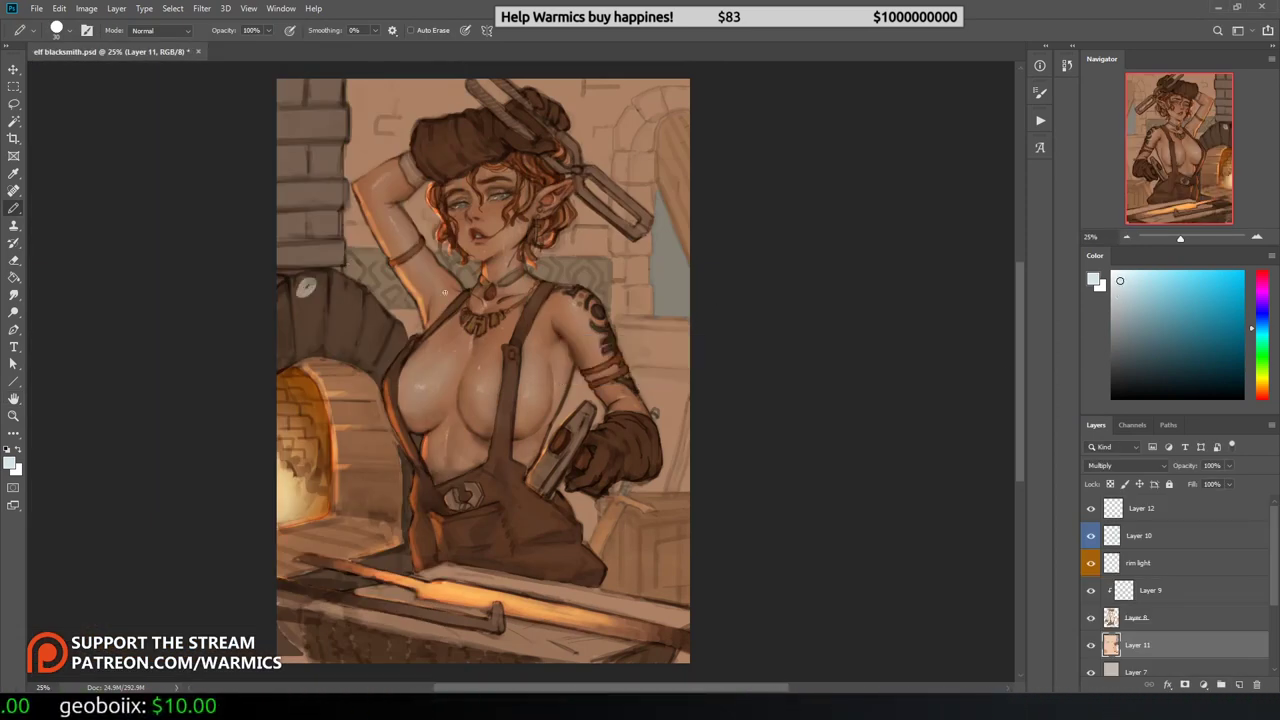
{"action": "left_click_drag", "start_coordinate": [660, 312], "coordinate": [686, 296]}
{"action": "key", "text": "r"}
{"action": "key", "text": "h"}
{"action": "key", "text": "b"}
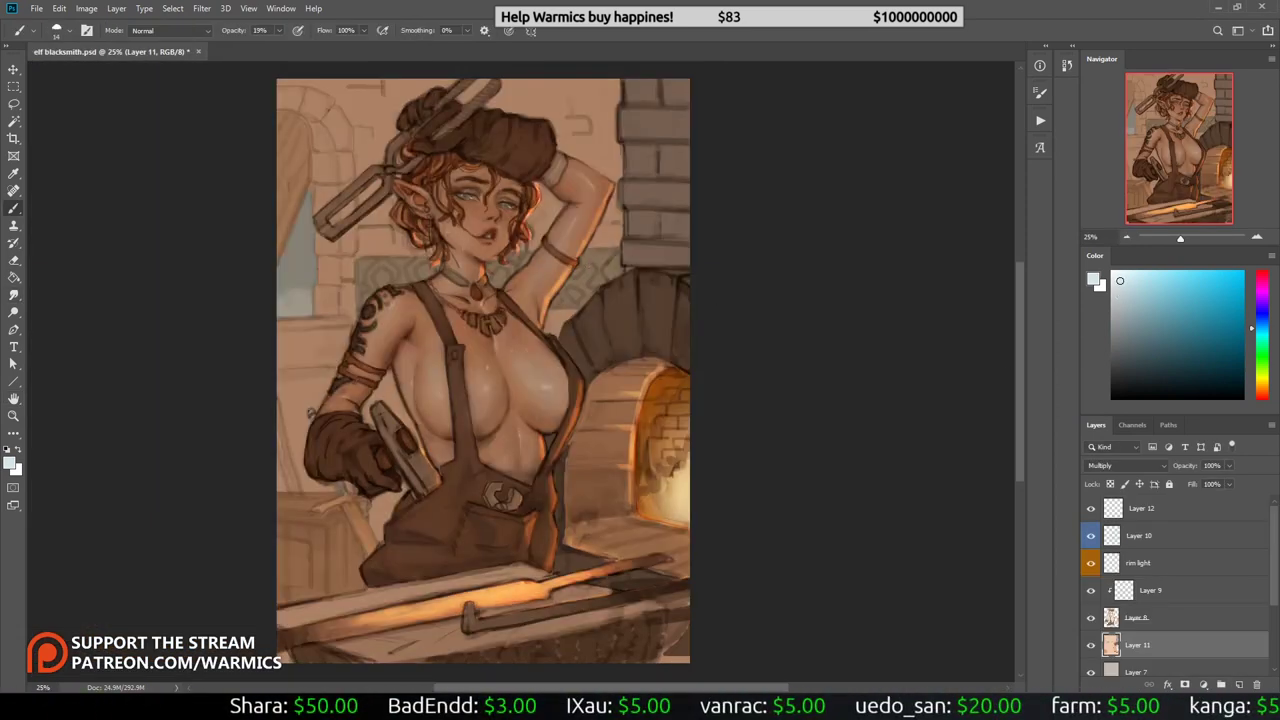
{"action": "left_click", "coordinate": [287, 471], "text": "alt"}
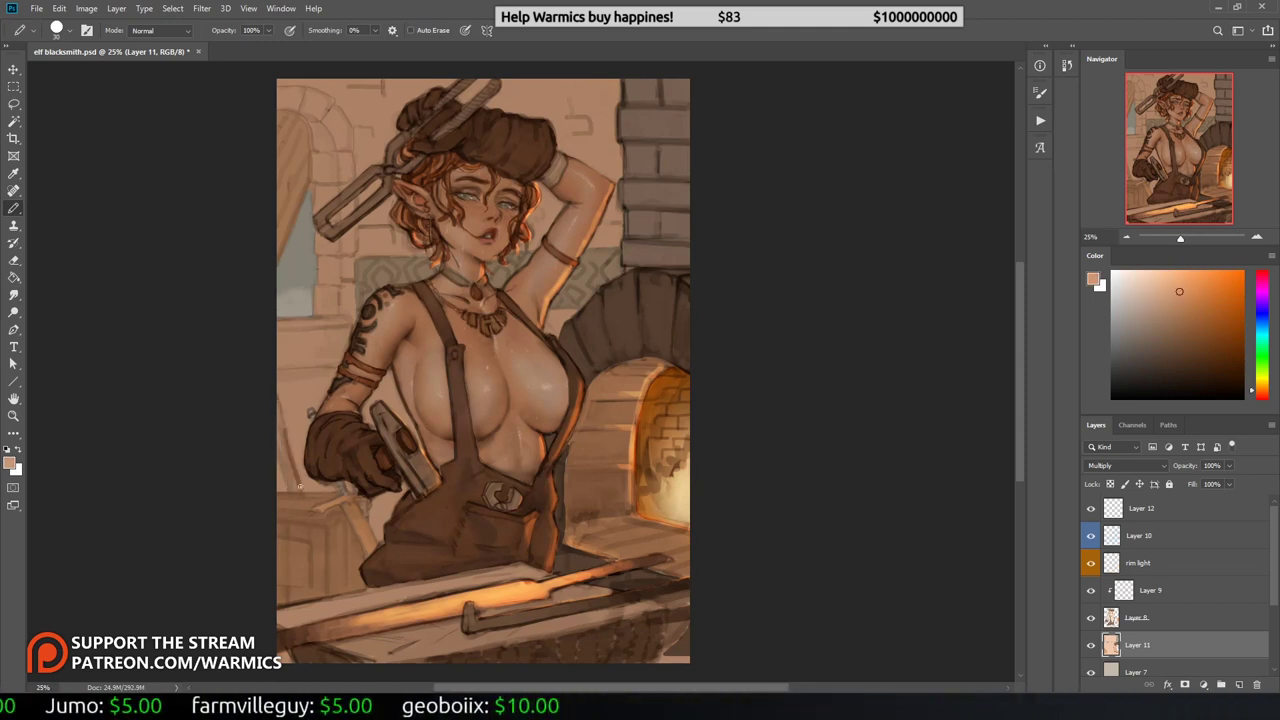
{"action": "left_click", "coordinate": [286, 468], "text": "alt"}
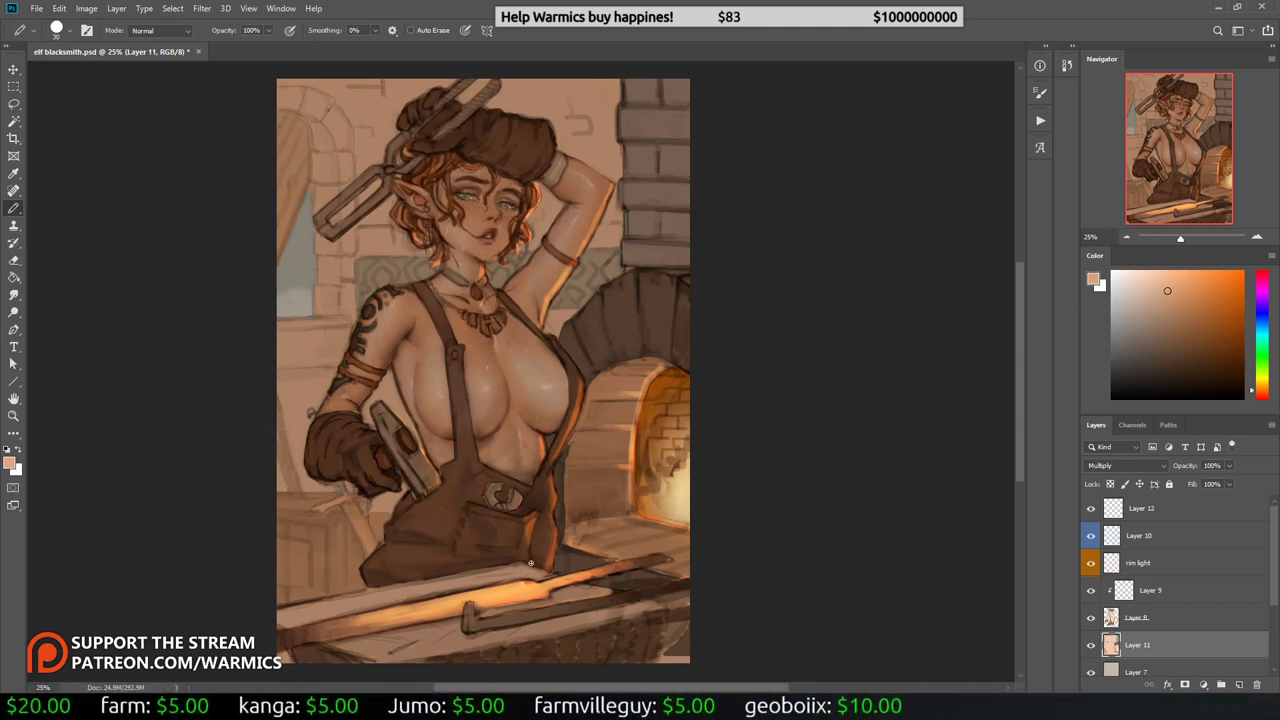
{"action": "scroll", "coordinate": [1093, 617], "scroll_direction": "down", "scroll_amount": 1}
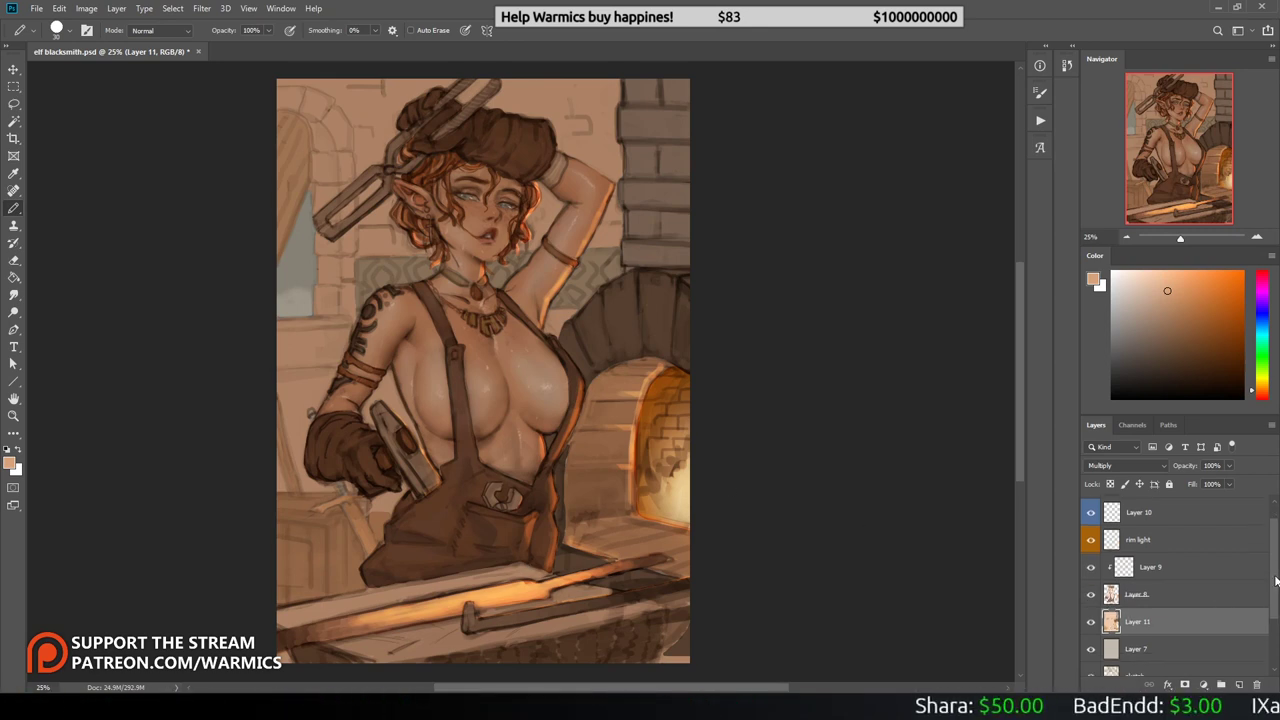
Step: Toggle the painting group's visibility to compare with the sketch, then select the sketch layer
{"action": "left_click", "coordinate": [1105, 502]}
{"action": "left_click", "coordinate": [1090, 502]}
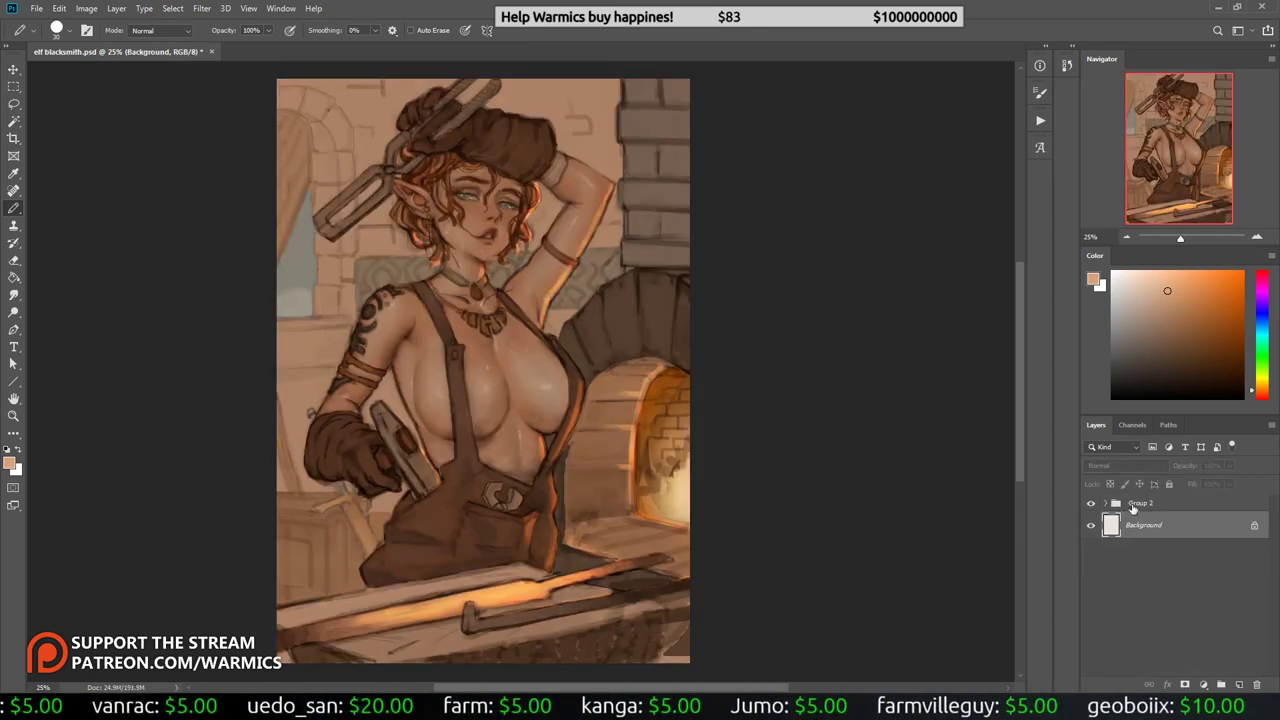
{"action": "right_click", "coordinate": [1114, 502]}
{"action": "left_click", "coordinate": [1134, 429]}
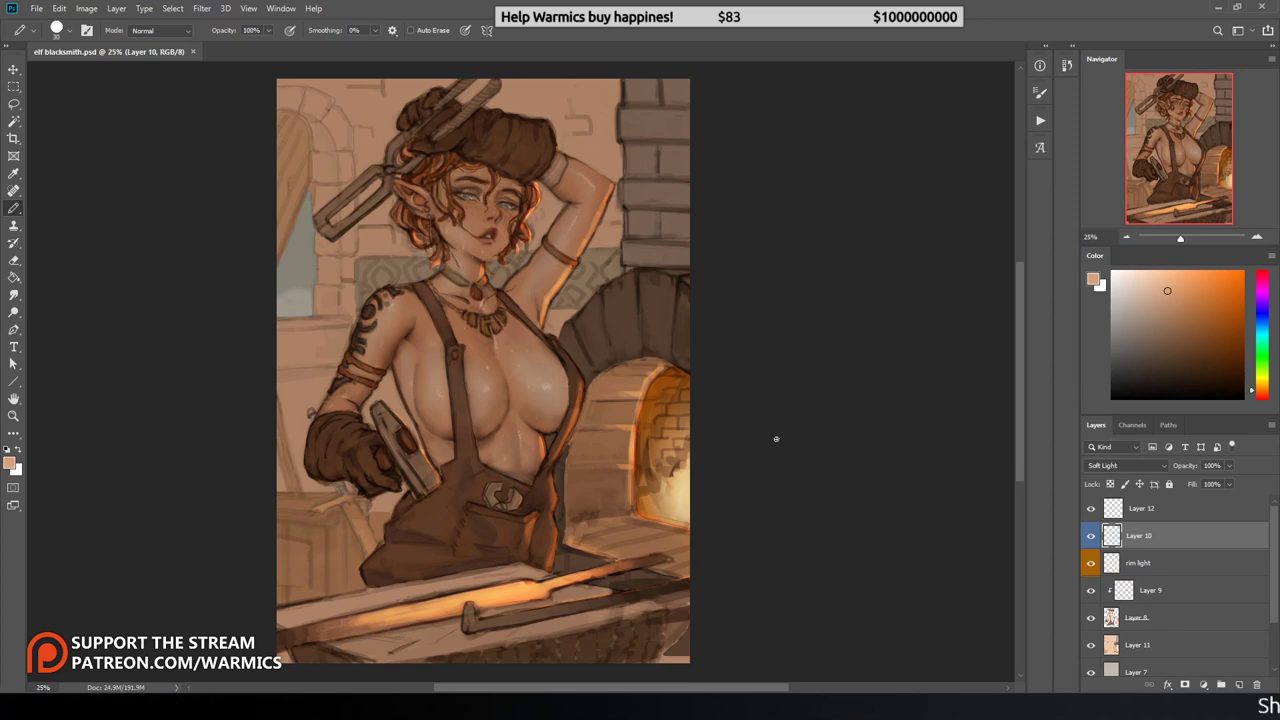
{"action": "scroll", "coordinate": [1158, 624], "scroll_direction": "down", "scroll_amount": 2}
{"action": "left_click", "coordinate": [1150, 634]}
Step: Choose an eraser brush preset, reselect Layer 11, then select Layer 12 for renaming
{"action": "key", "text": "e"}
{"action": "right_click", "coordinate": [636, 272]}
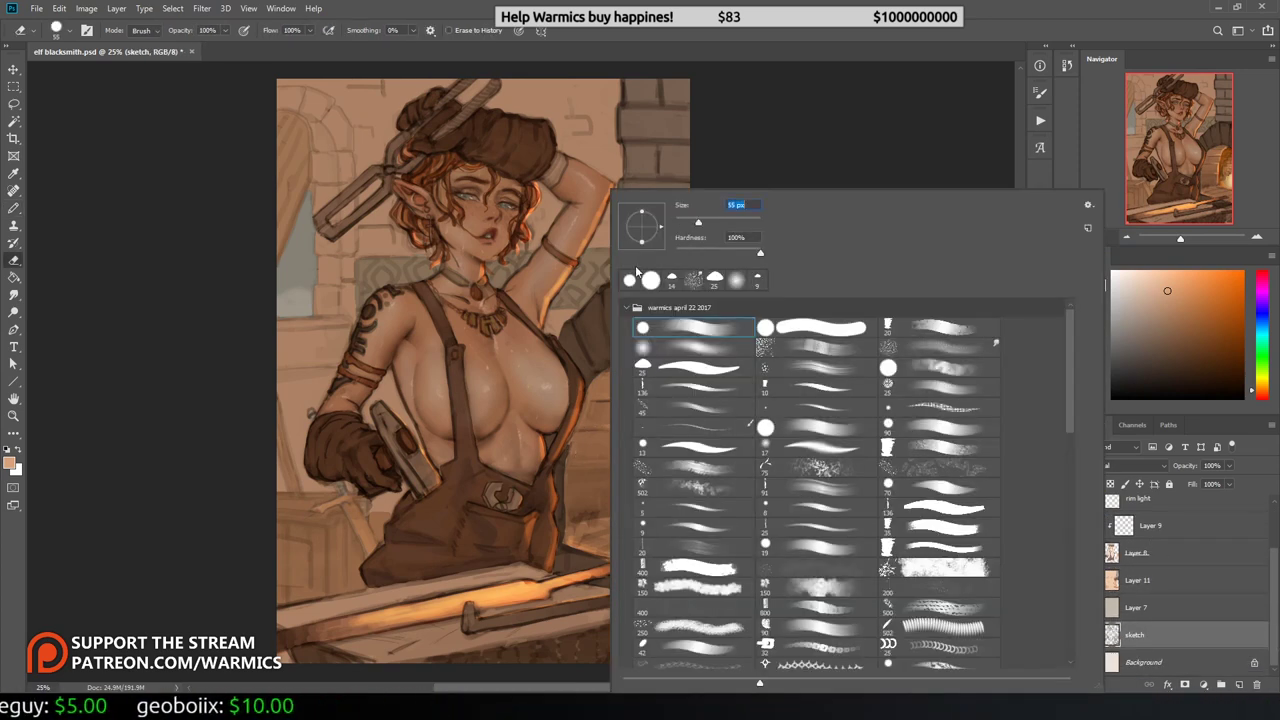
{"action": "left_click", "coordinate": [600, 478]}
{"action": "key", "text": "b"}
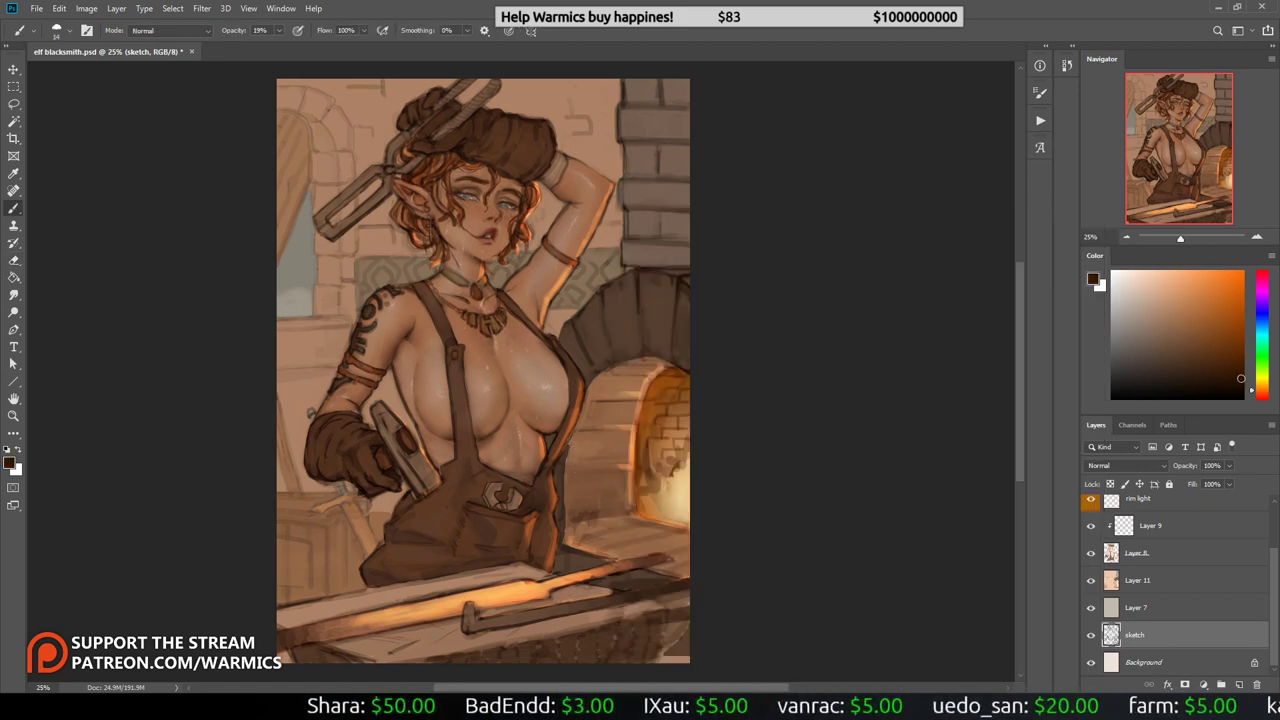
{"action": "left_click", "coordinate": [1130, 580]}
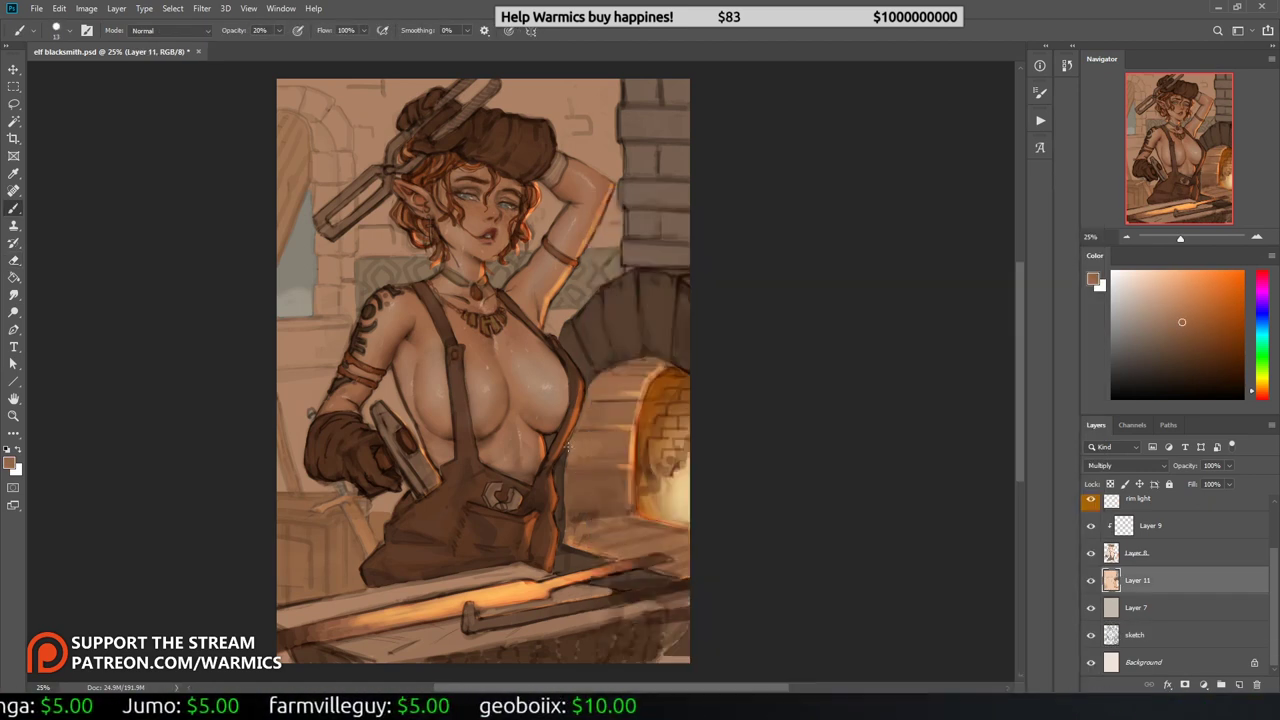
{"action": "key", "text": "alt+period"}
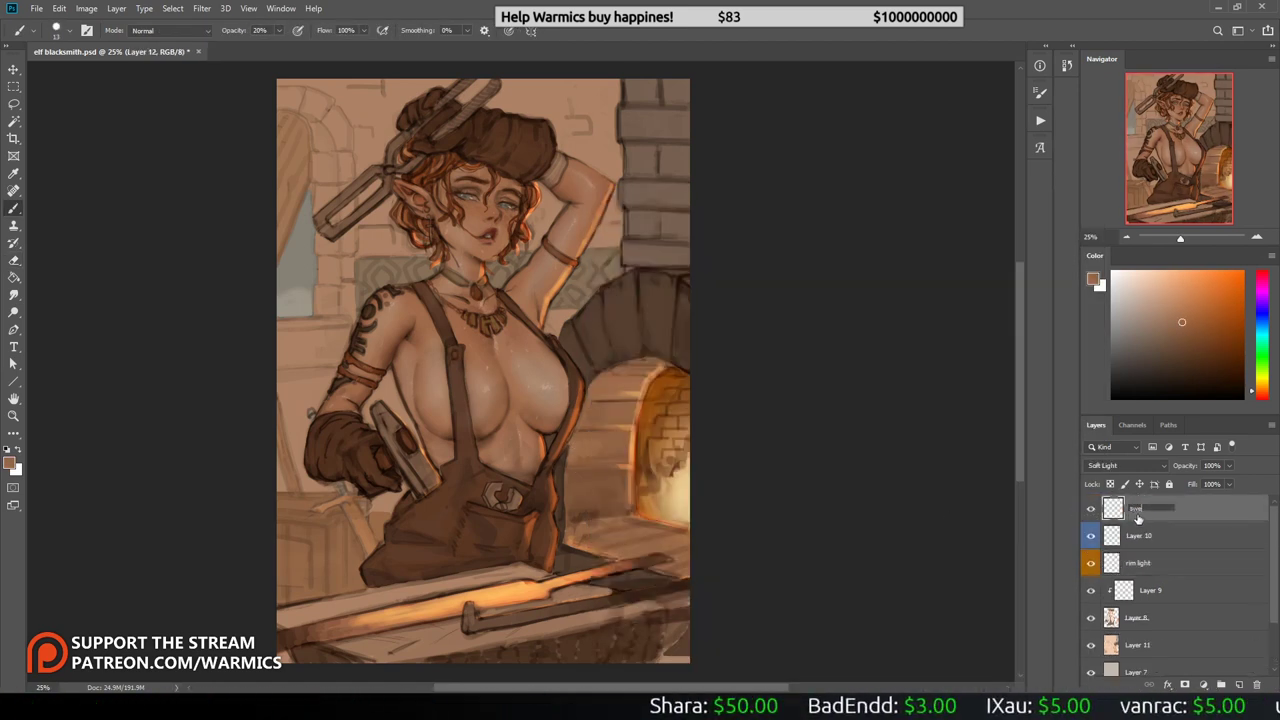
Step: Name Layer 12 'sweat' and lasso the head and upper torso on Layer 11
{"action": "key", "text": "Return"}
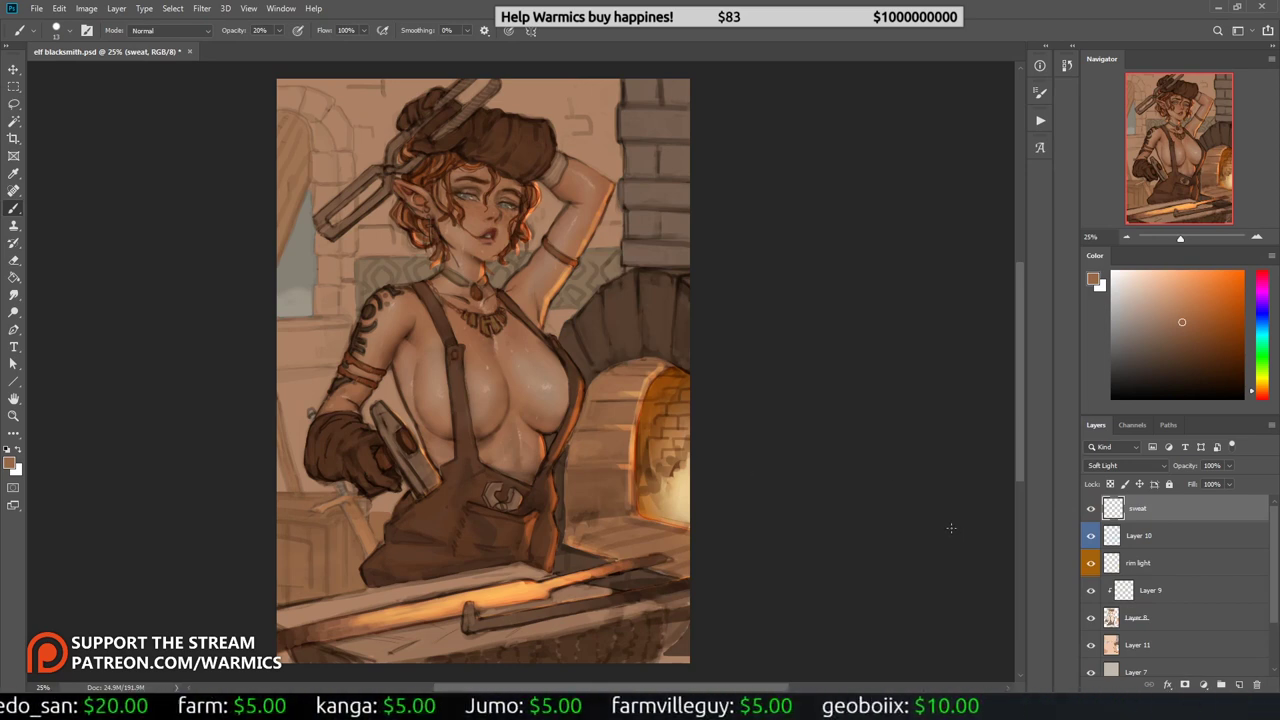
{"action": "left_click", "coordinate": [1135, 645]}
{"action": "key", "text": "l"}
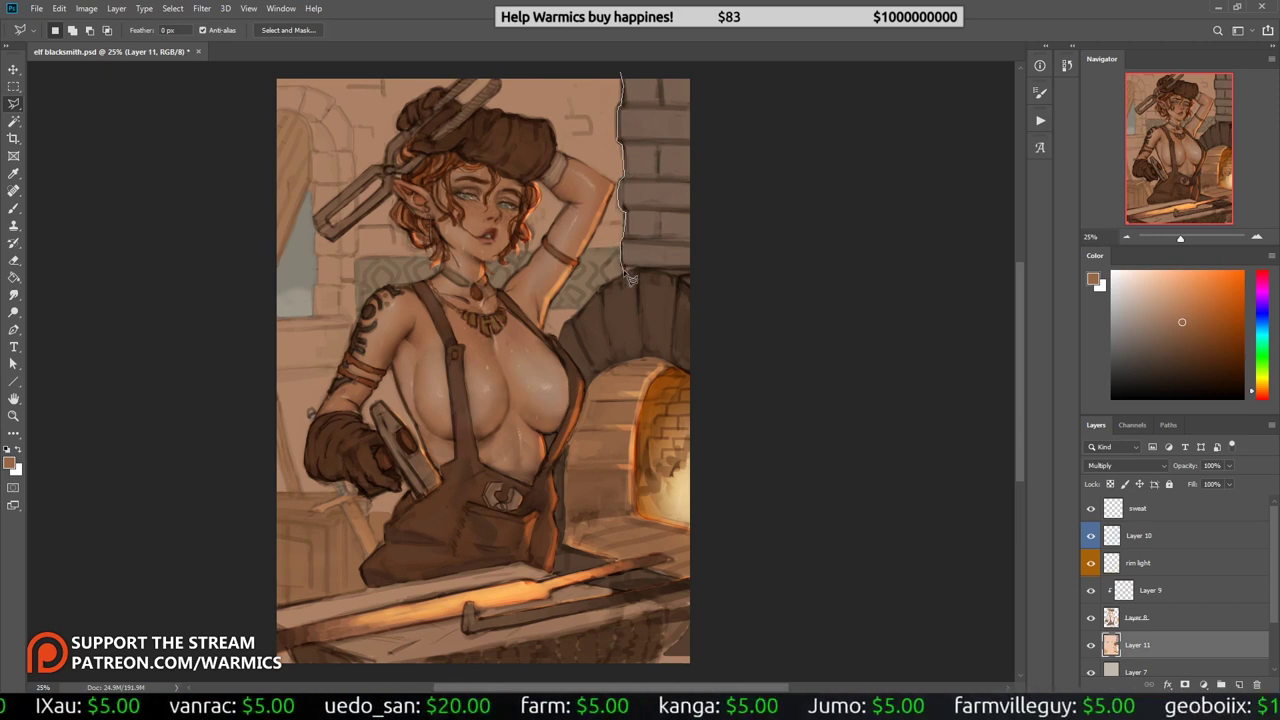
{"action": "left_click_drag", "start_coordinate": [632, 220], "coordinate": [518, 145]}
Step: Add a new layer and lasso an area near the raised arm
{"action": "key", "text": "ctrl+shift+alt+n"}
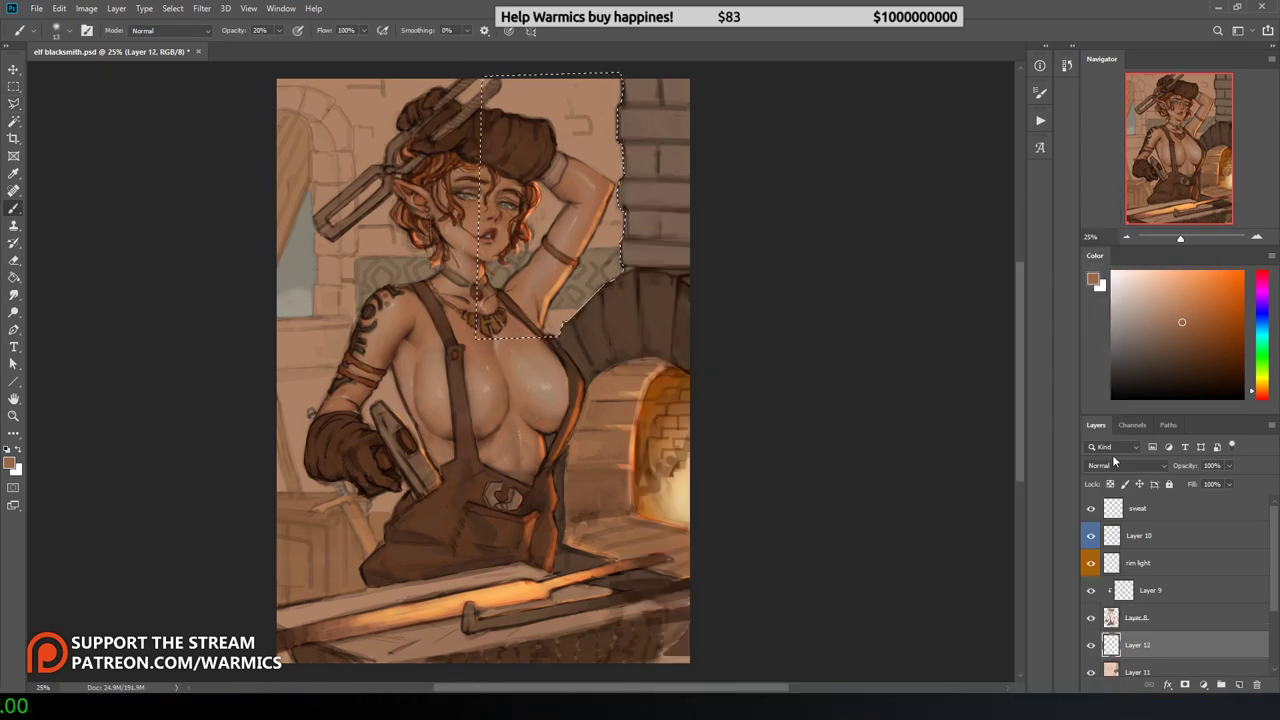
{"action": "key", "text": "b"}
{"action": "key", "text": "ctrl+d"}
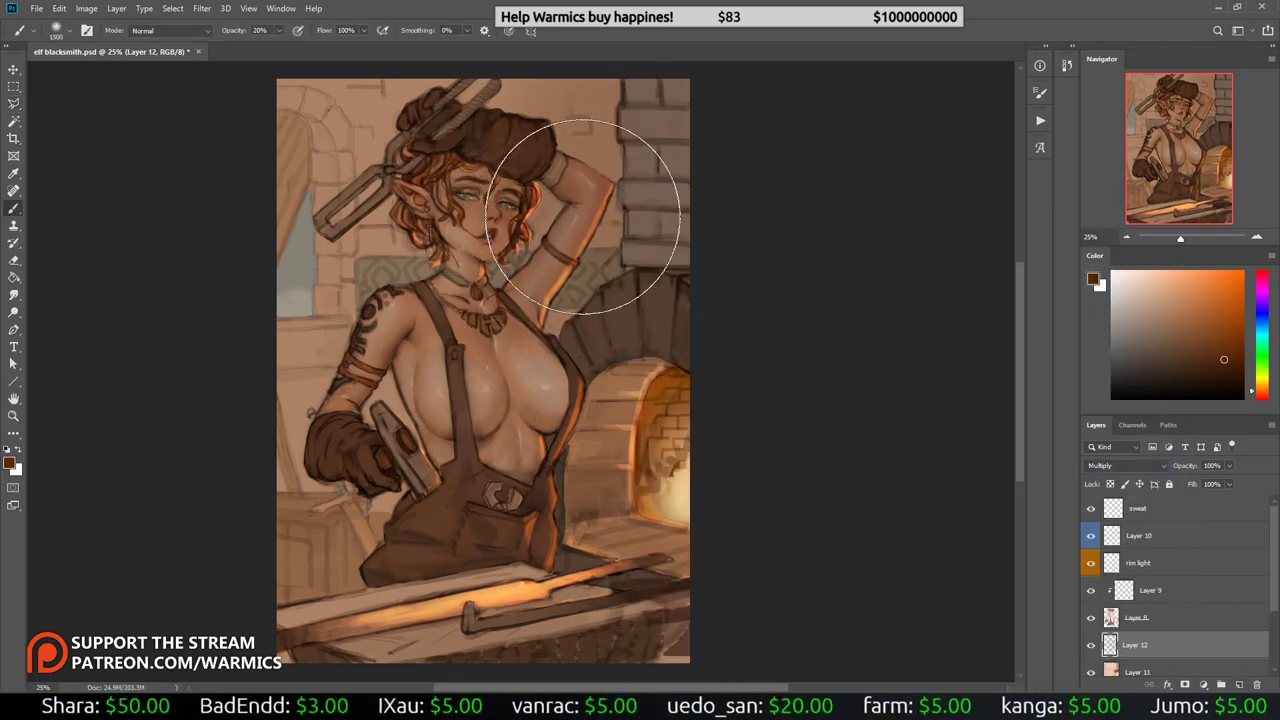
{"action": "key", "text": "l"}
{"action": "mouse_move", "coordinate": [556, 150]}
{"action": "left_mouse_down"}
{"action": "mouse_move", "coordinate": [588, 185]}
{"action": "mouse_move", "coordinate": [499, 260]}
{"action": "mouse_move", "coordinate": [575, 282]}
{"action": "mouse_move", "coordinate": [551, 376]}
{"action": "left_mouse_up"}
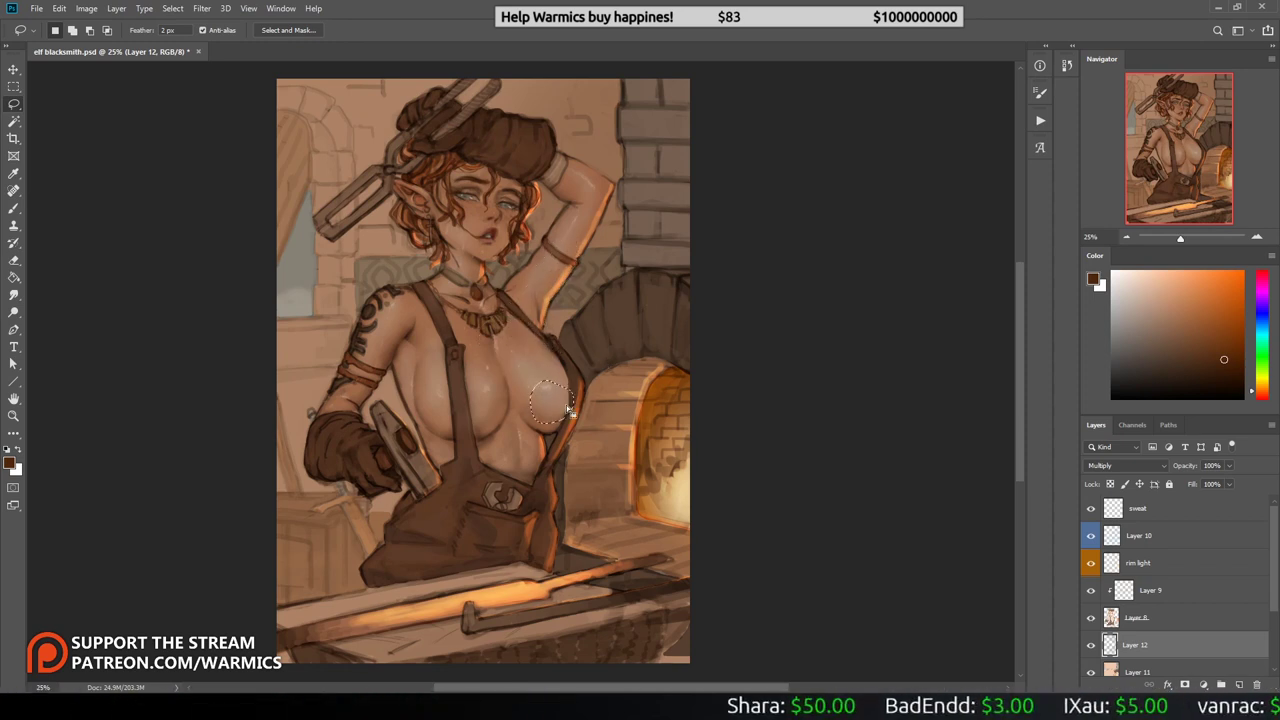
Step: Select Layer 9, pick a darker rust orange, and add a new layer above it
{"action": "key", "text": "b"}
{"action": "left_click", "coordinate": [660, 405], "text": "alt"}
{"action": "left_click", "coordinate": [478, 434], "text": "alt"}
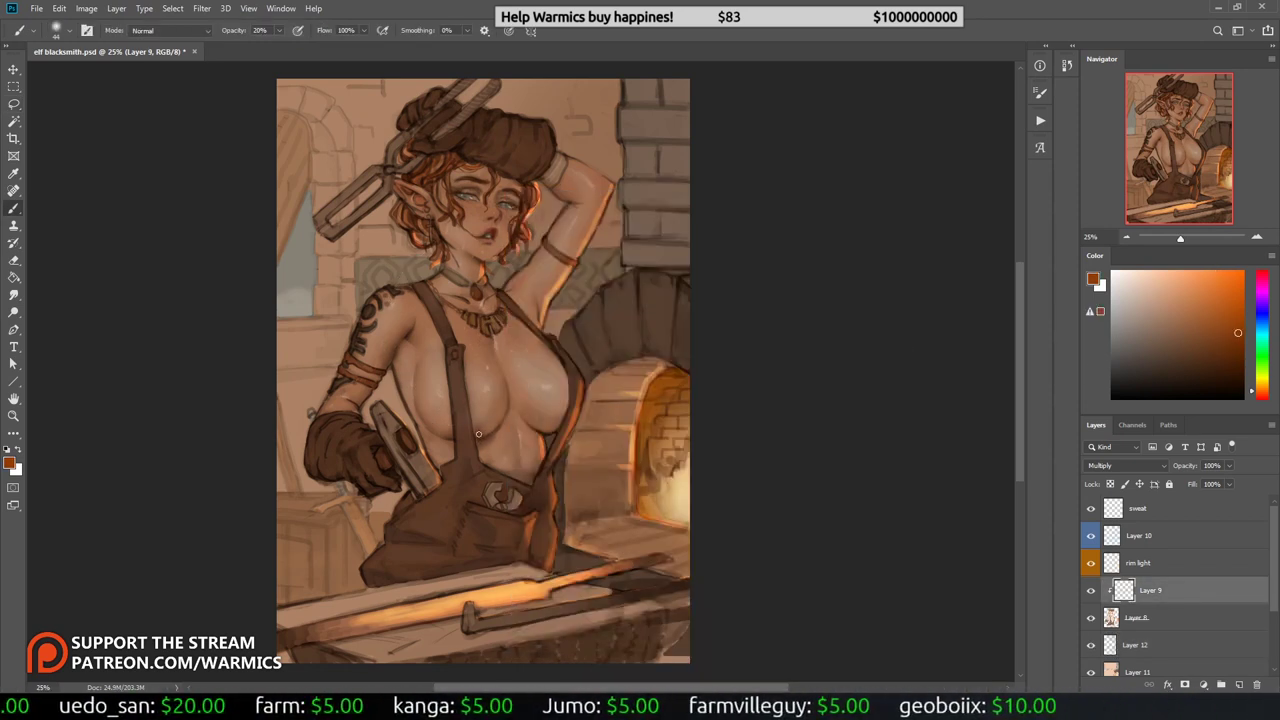
{"action": "key", "text": "r"}
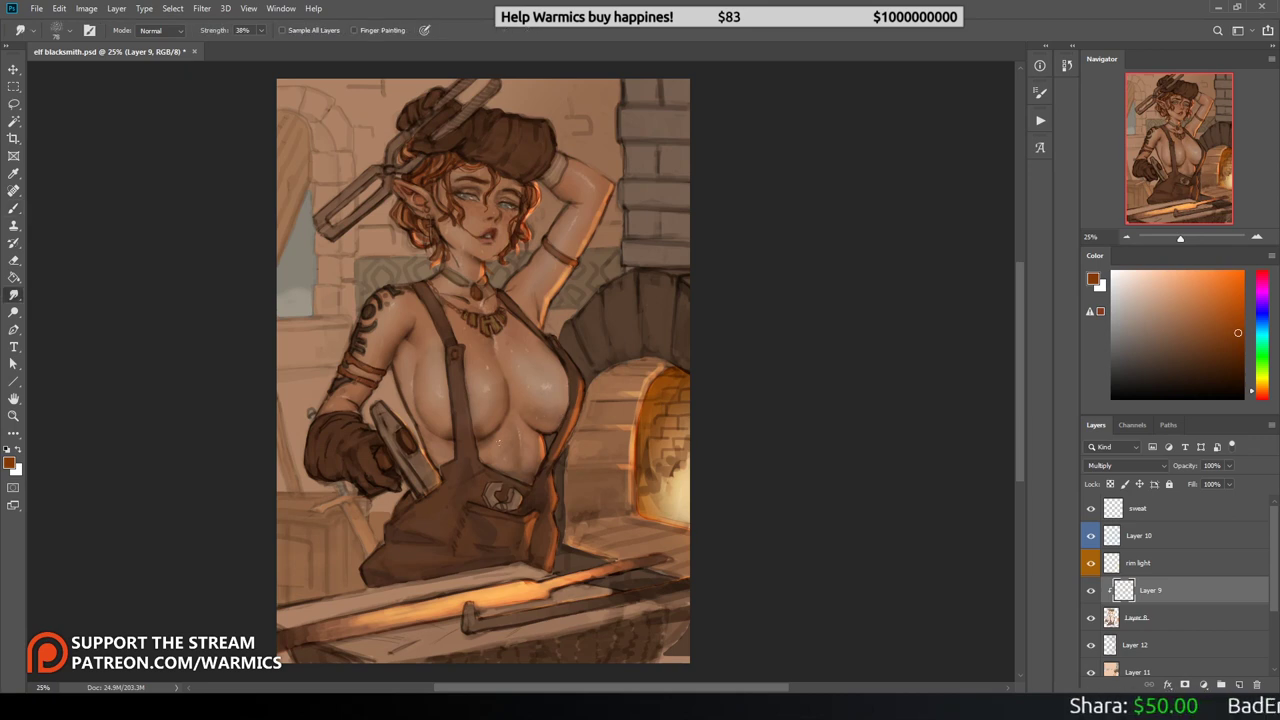
{"action": "key", "text": "b"}
{"action": "key", "text": "ctrl+shift+alt+n"}
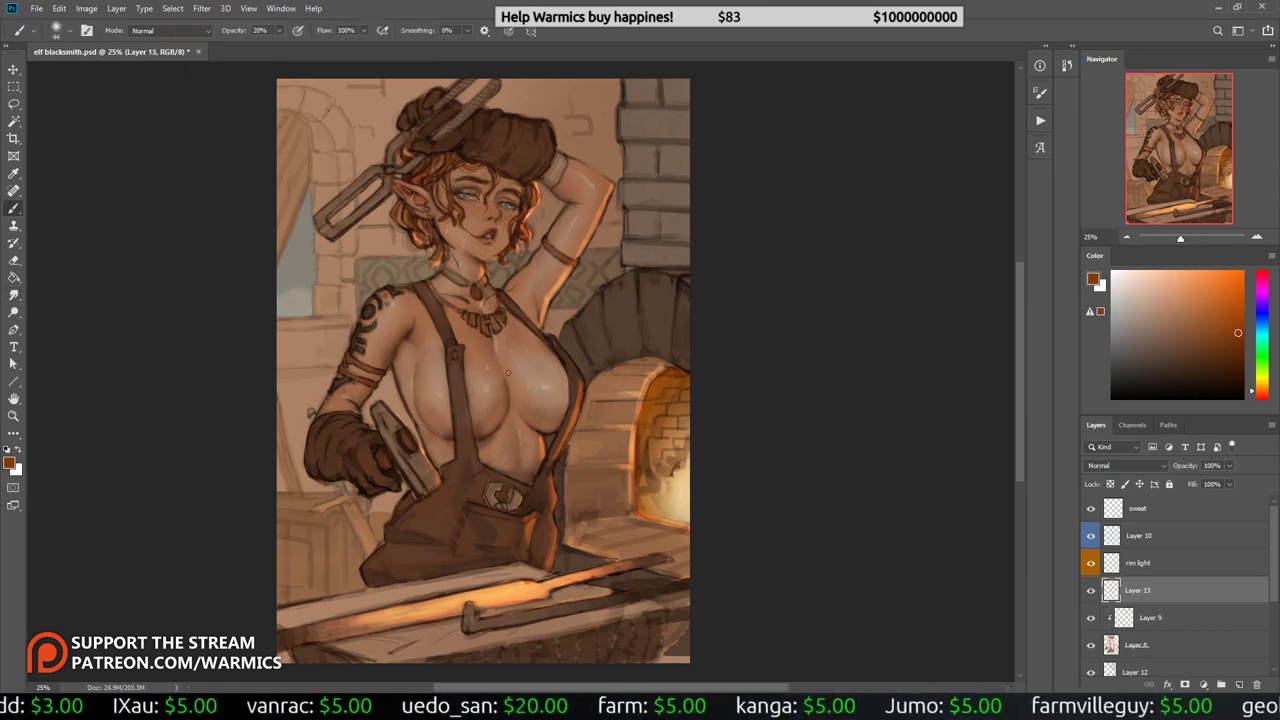
Step: Paint soft skin shading under the chest and move Layer 13 above Layer 10
{"action": "left_click", "coordinate": [531, 414], "text": "alt"}
{"action": "key", "text": "]"}
{"action": "left_click", "coordinate": [484, 421], "text": "alt"}
{"action": "mouse_move", "coordinate": [484, 421]}
{"action": "left_mouse_down"}
{"action": "mouse_move", "coordinate": [496, 438]}
{"action": "mouse_move", "coordinate": [507, 424]}
{"action": "left_mouse_up"}
{"action": "key", "text": "h"}
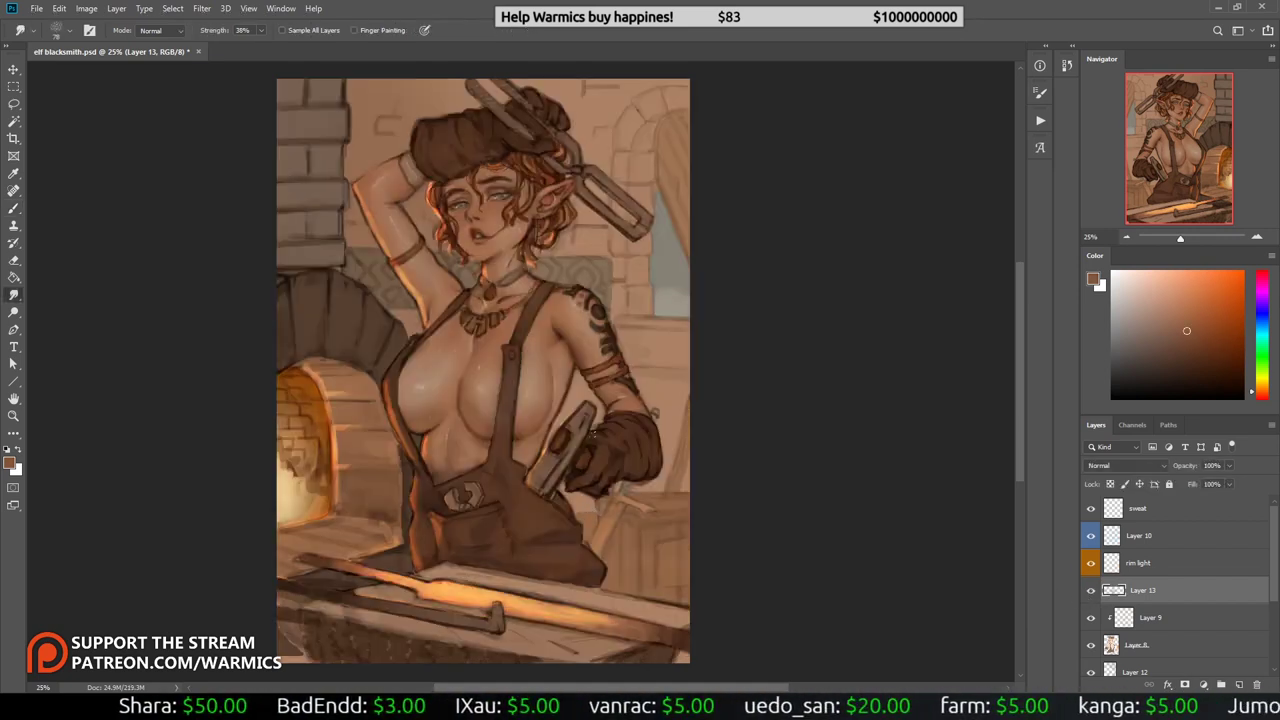
{"action": "left_click", "coordinate": [467, 404], "text": "alt"}
{"action": "key", "text": "r"}
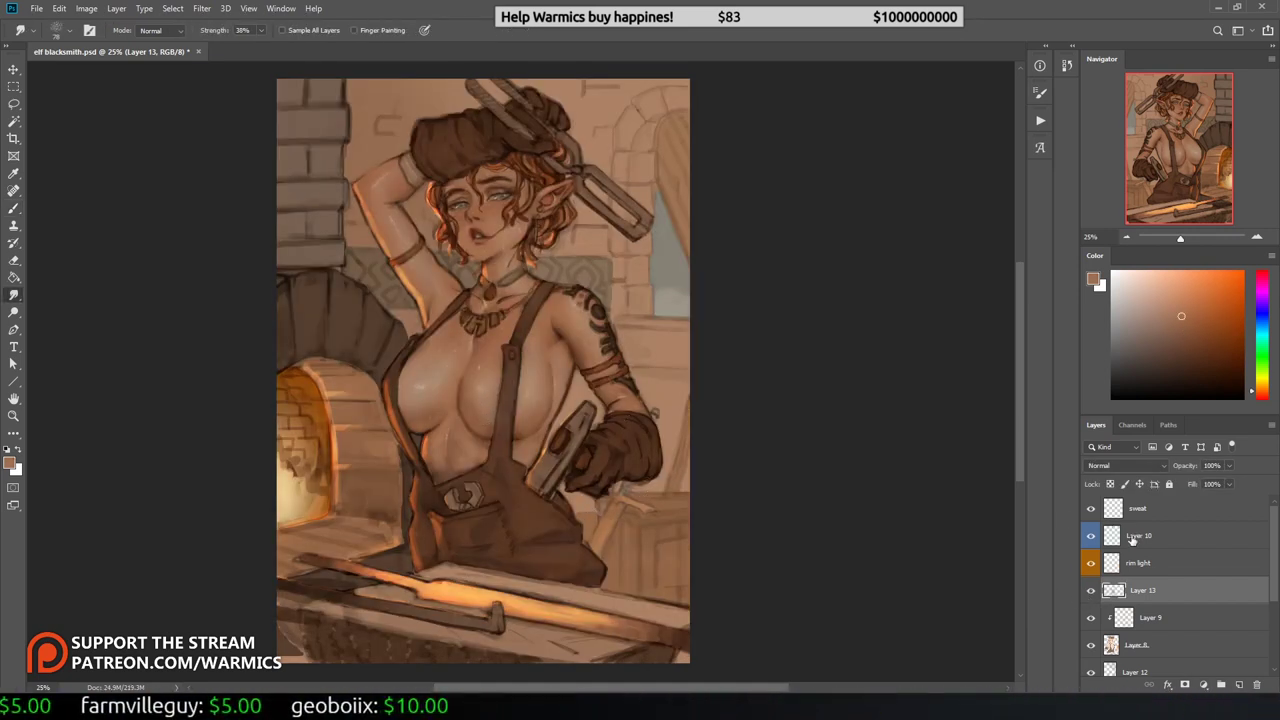
{"action": "left_click_drag", "start_coordinate": [1132, 540], "coordinate": [1135, 538]}
Step: Blend the skin with a round brush, smudge and eraser, then sample a darker skin tone
{"action": "key", "text": "b"}
{"action": "right_click", "coordinate": [548, 290]}
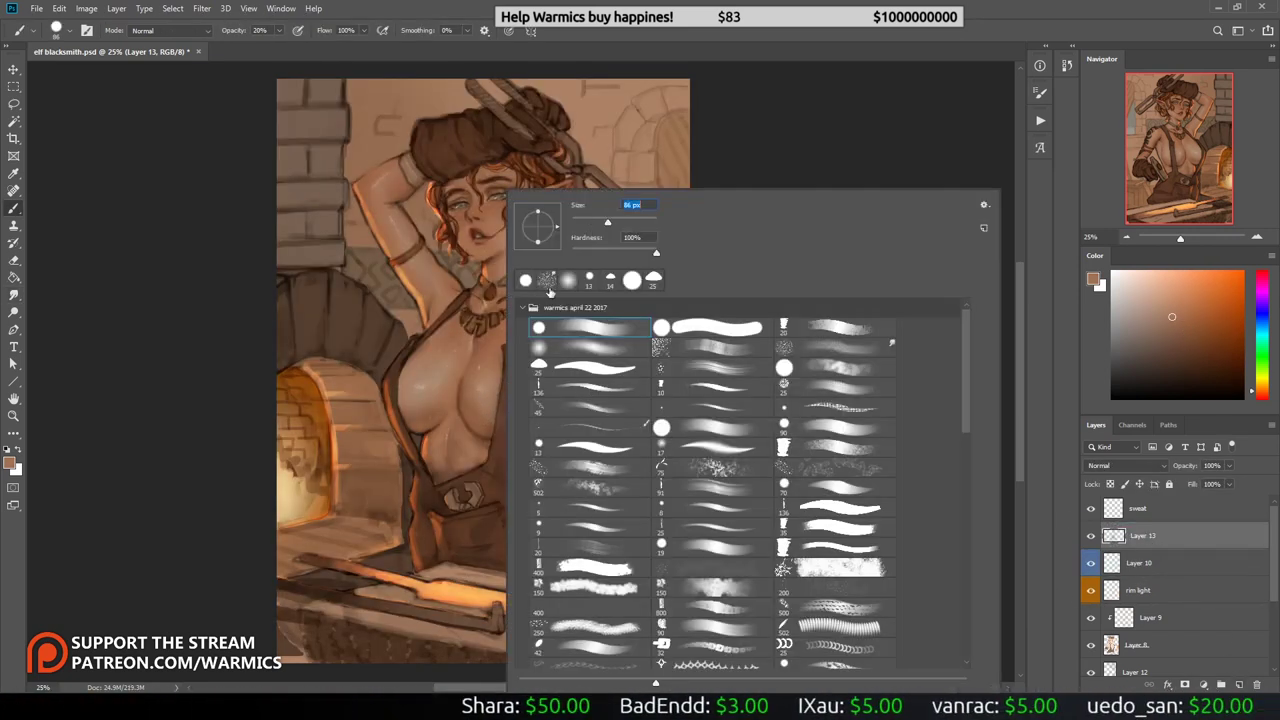
{"action": "left_click", "coordinate": [465, 380]}
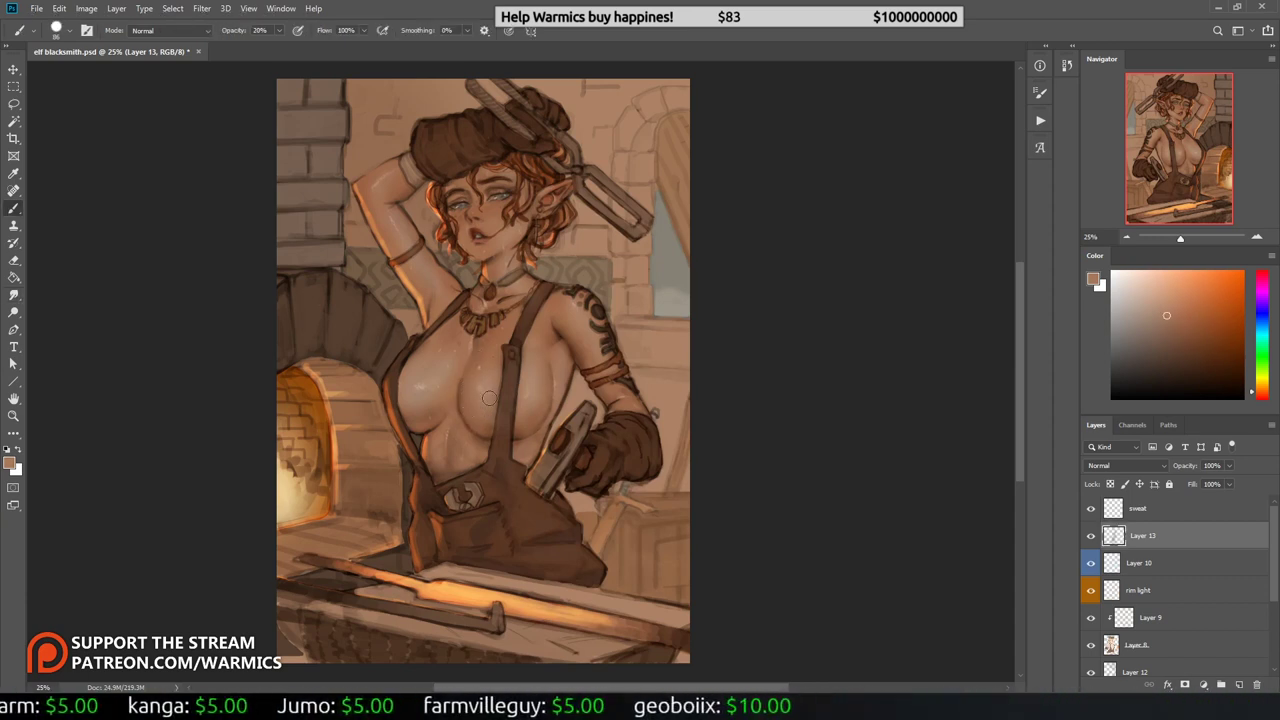
{"action": "left_click", "coordinate": [512, 329], "text": "alt"}
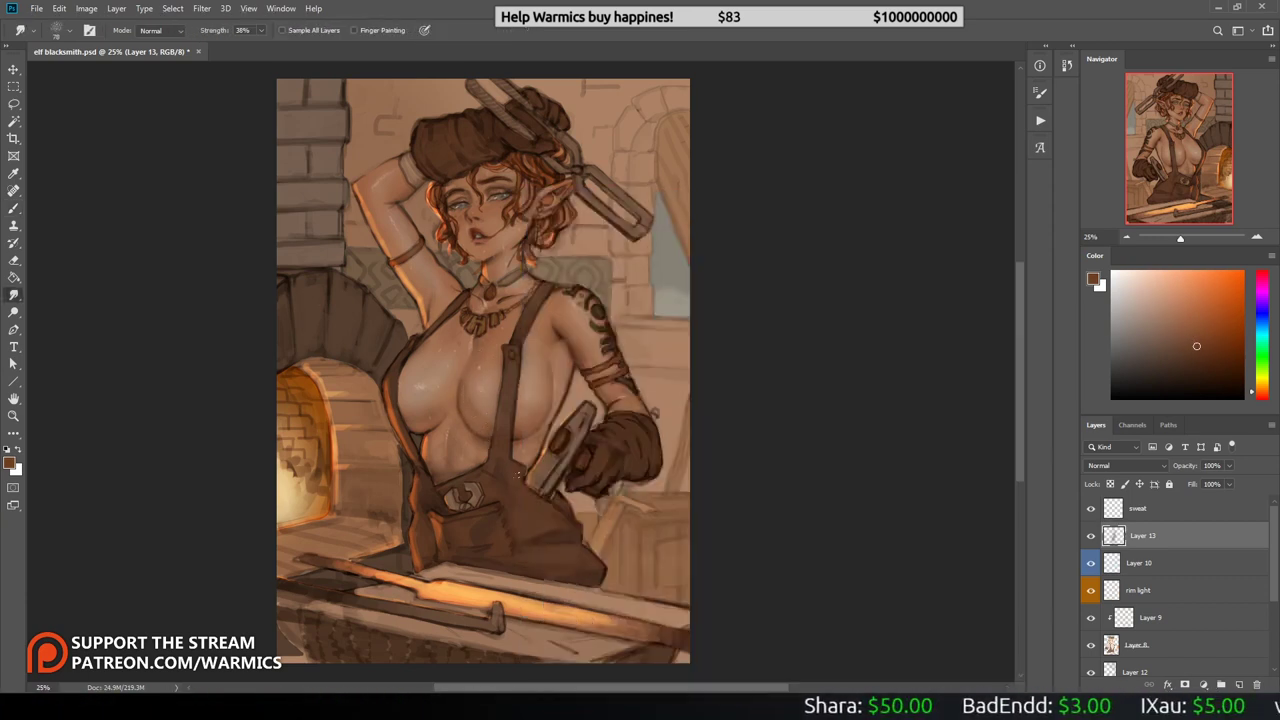
{"action": "key", "text": "h"}
{"action": "left_click", "coordinate": [490, 426], "text": "alt"}
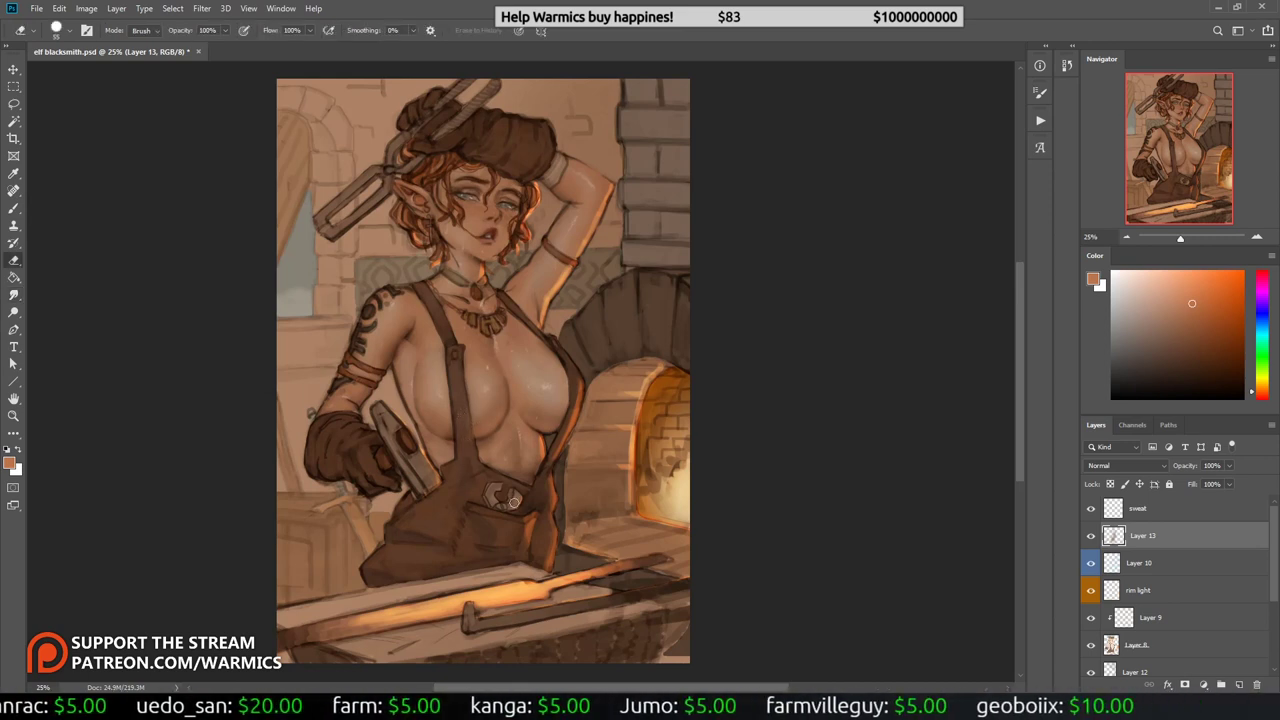
{"action": "key", "text": "e"}
{"action": "key", "text": "r"}
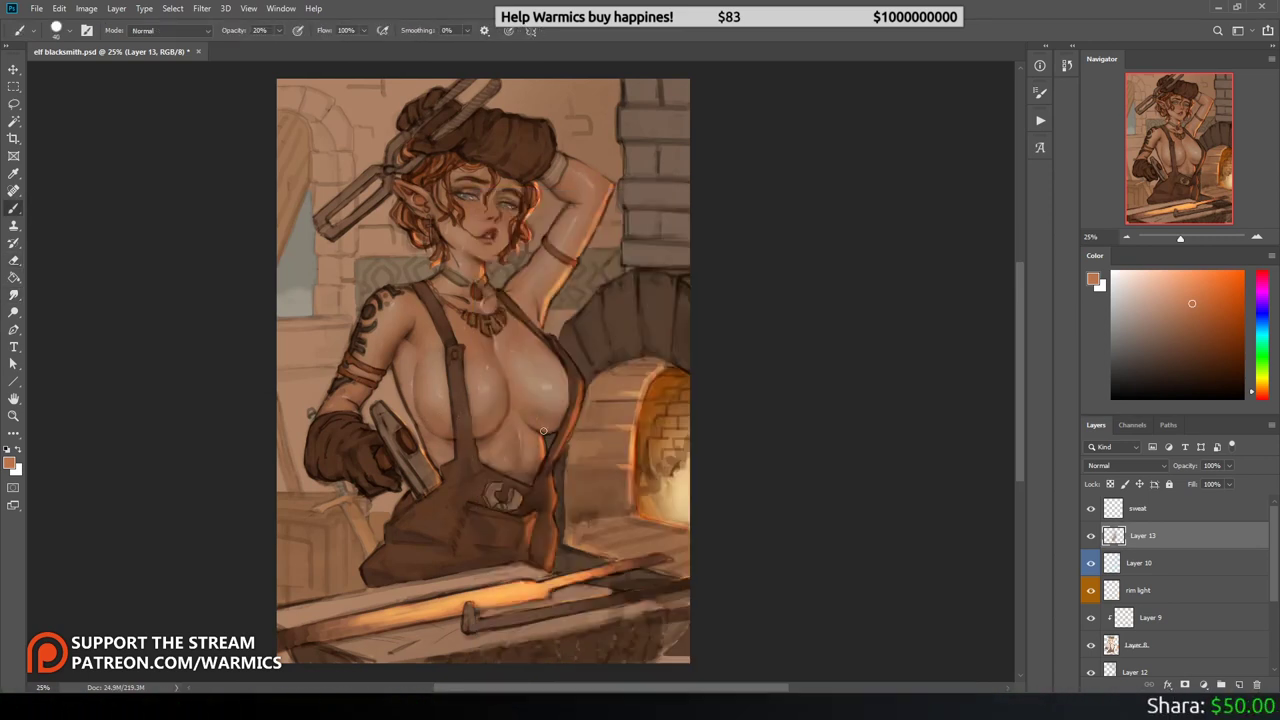
{"action": "key", "text": "h"}
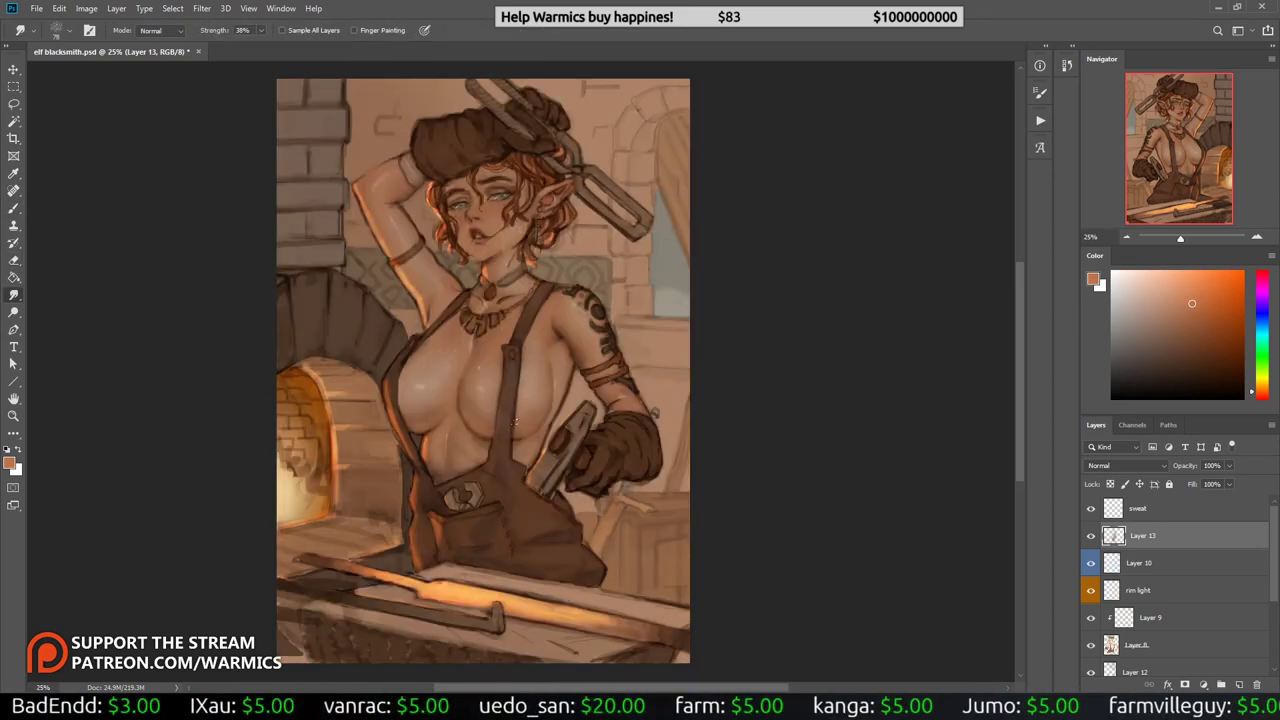
{"action": "left_click", "coordinate": [505, 416], "text": "alt"}
Step: Sample skin tones and the red-brown lip colour from the face to retouch the lips
{"action": "scroll", "coordinate": [457, 192], "scroll_direction": "up", "scroll_amount": 5}
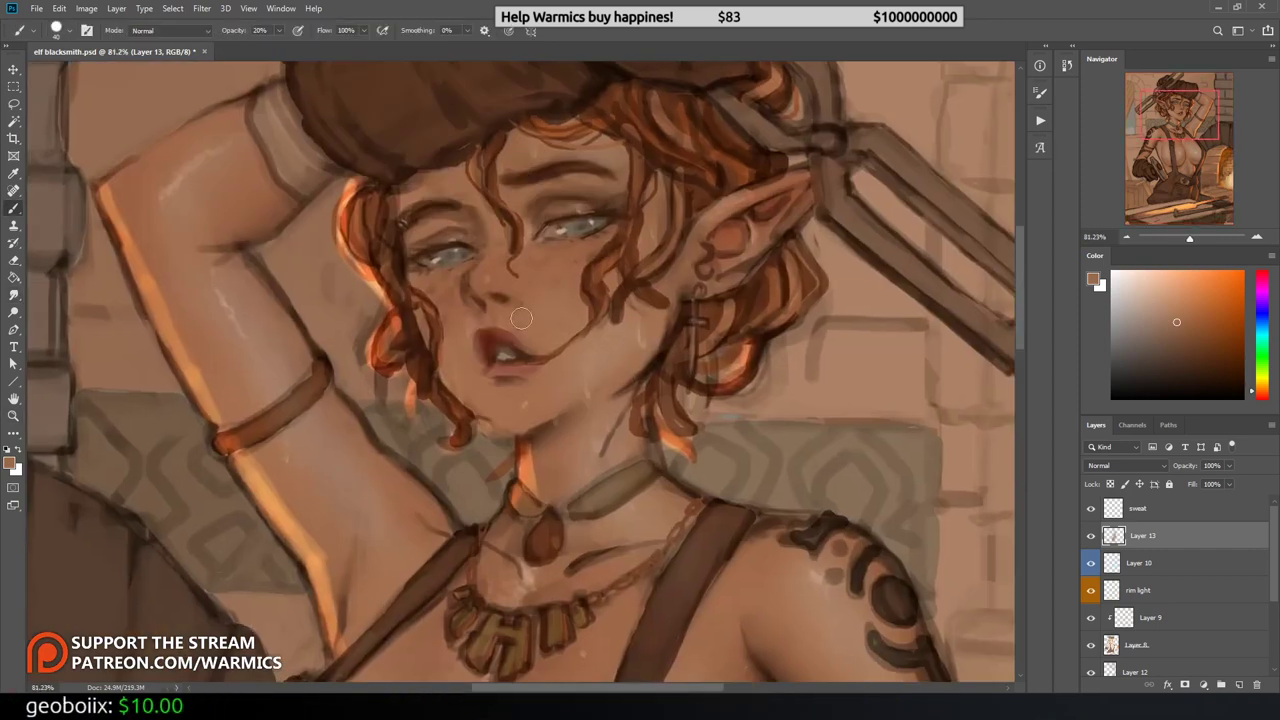
{"action": "key", "text": "b"}
{"action": "right_click", "coordinate": [616, 192]}
{"action": "key", "text": "Escape"}
{"action": "scroll", "coordinate": [489, 302], "scroll_direction": "down", "scroll_amount": 5}
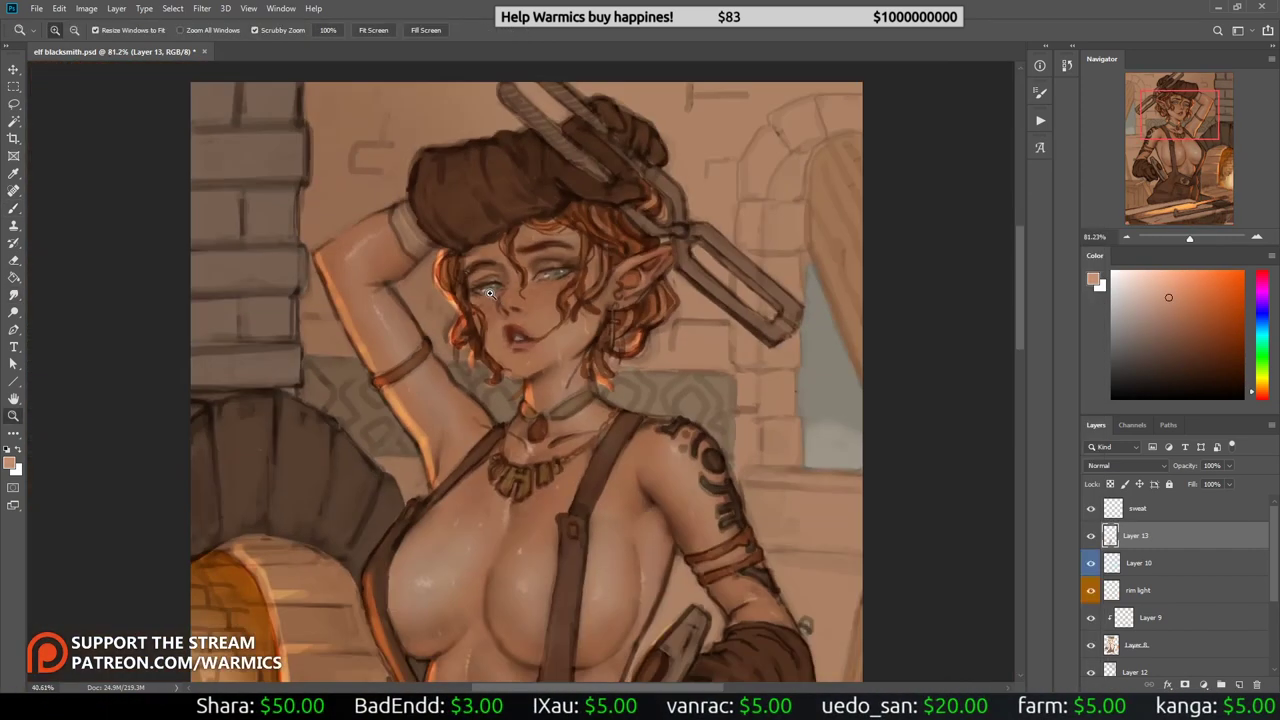
{"action": "scroll", "coordinate": [489, 340], "scroll_direction": "up", "scroll_amount": 5}
{"action": "left_click", "coordinate": [491, 375], "text": "alt"}
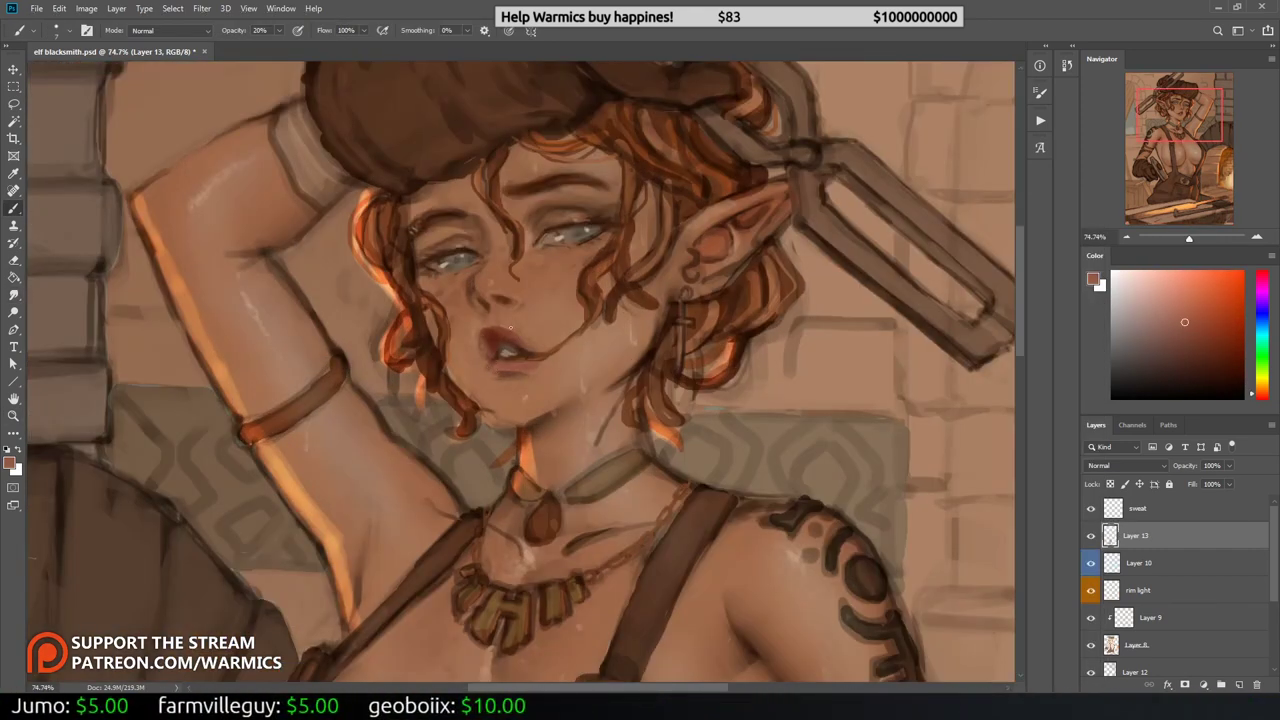
{"action": "left_click", "coordinate": [524, 366], "text": "alt"}
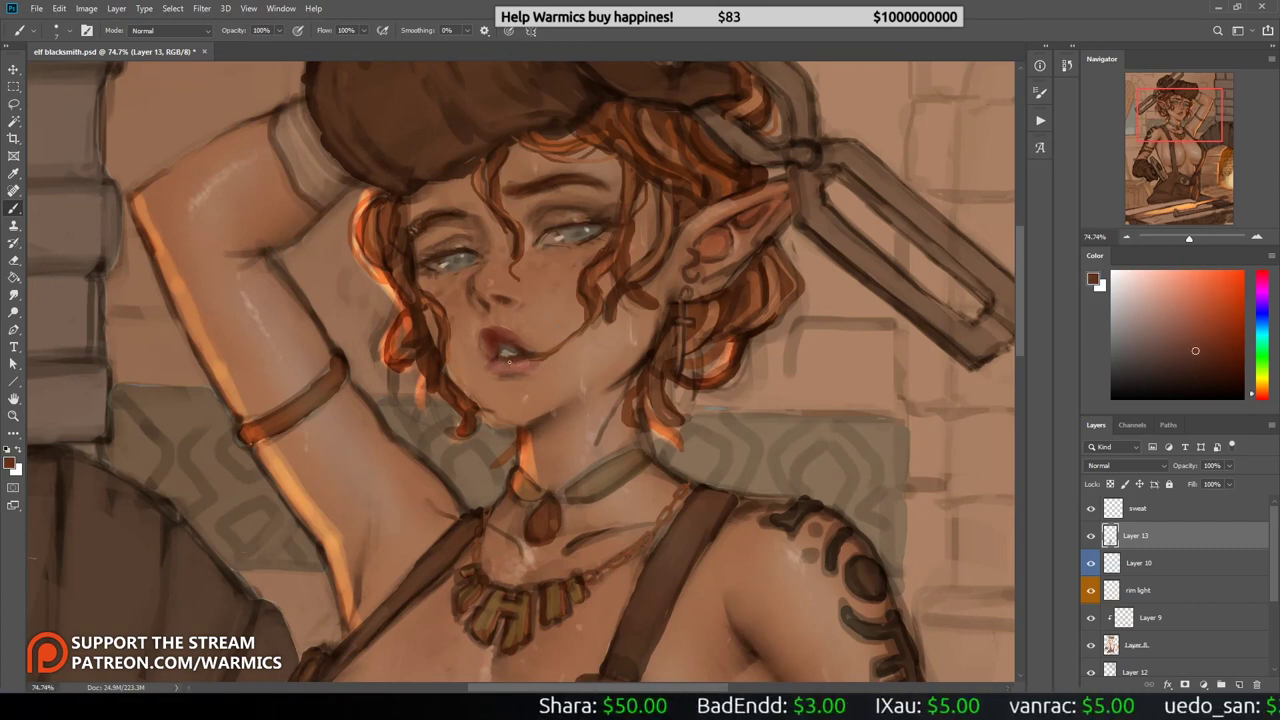
{"action": "left_click", "coordinate": [502, 348], "text": "alt"}
Step: Retouch the lips and eyes with redder, salmon and greyish beige tones, then zoom out
{"action": "key", "text": "h"}
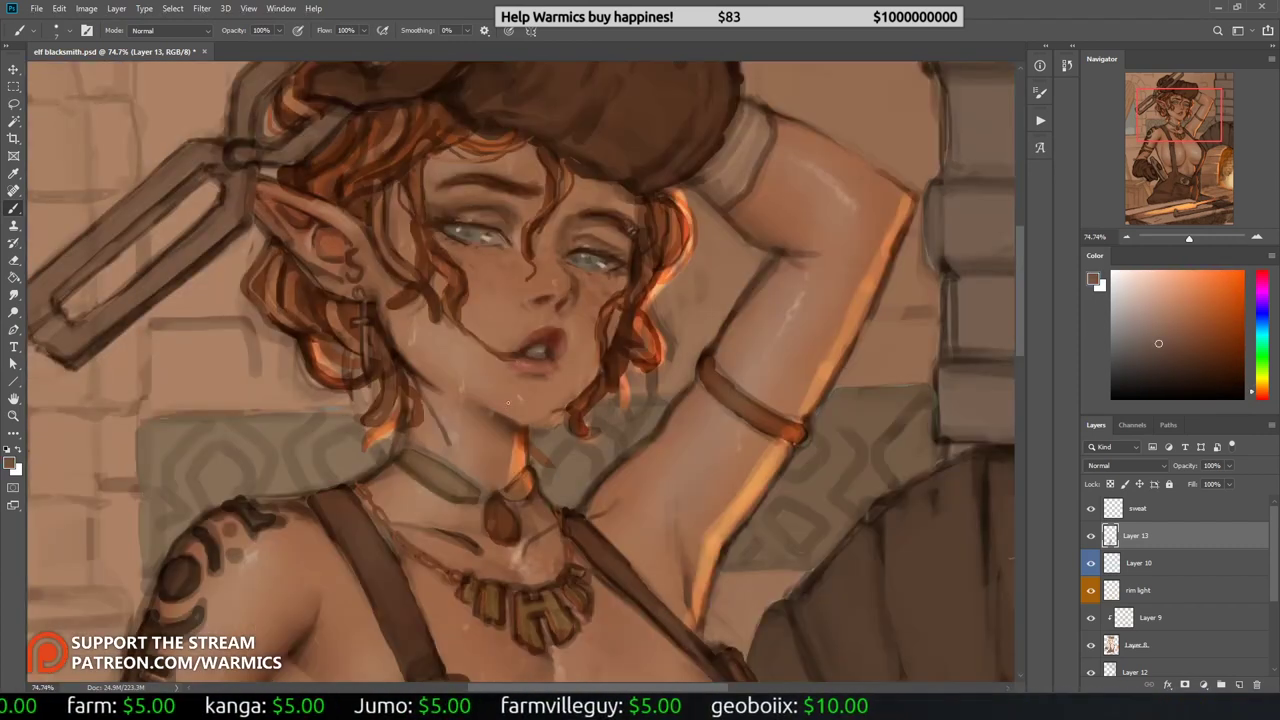
{"action": "left_click", "coordinate": [544, 341], "text": "alt"}
{"action": "left_click", "coordinate": [504, 384], "text": "alt"}
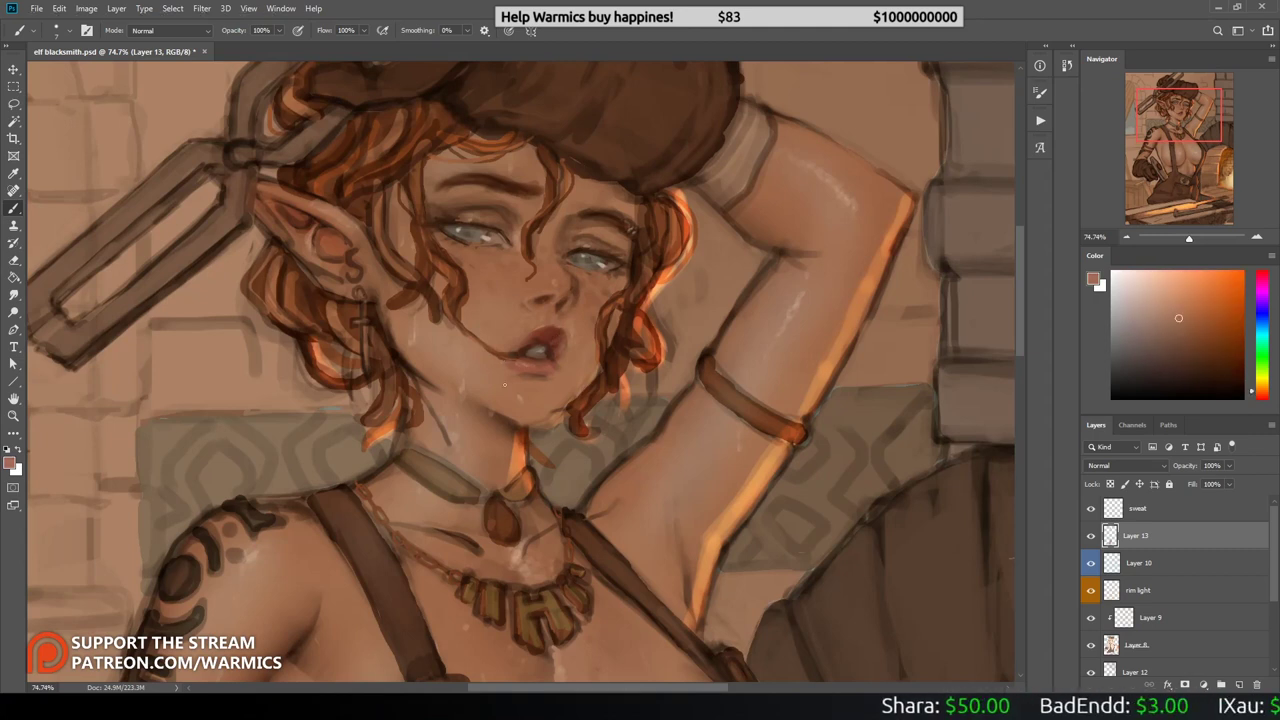
{"action": "left_click", "coordinate": [493, 240], "text": "alt"}
{"action": "key", "text": "z"}
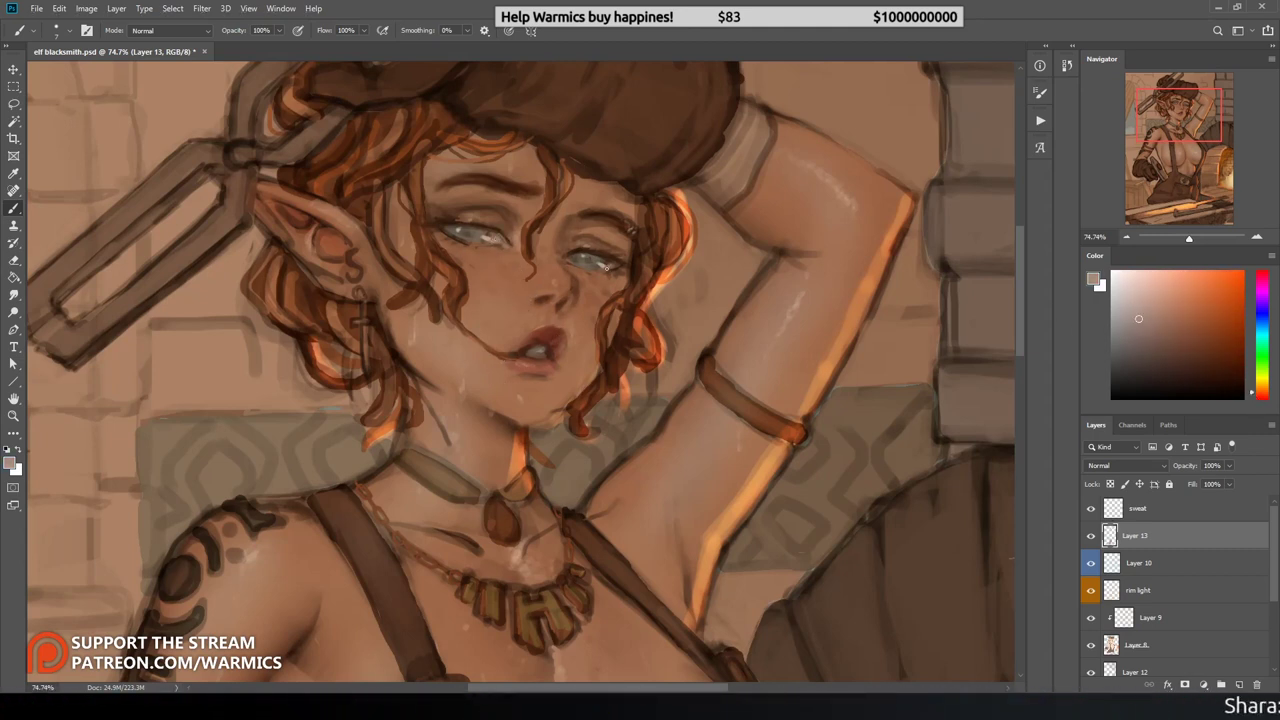
{"action": "left_click_drag", "start_coordinate": [700, 300], "coordinate": [591, 344]}
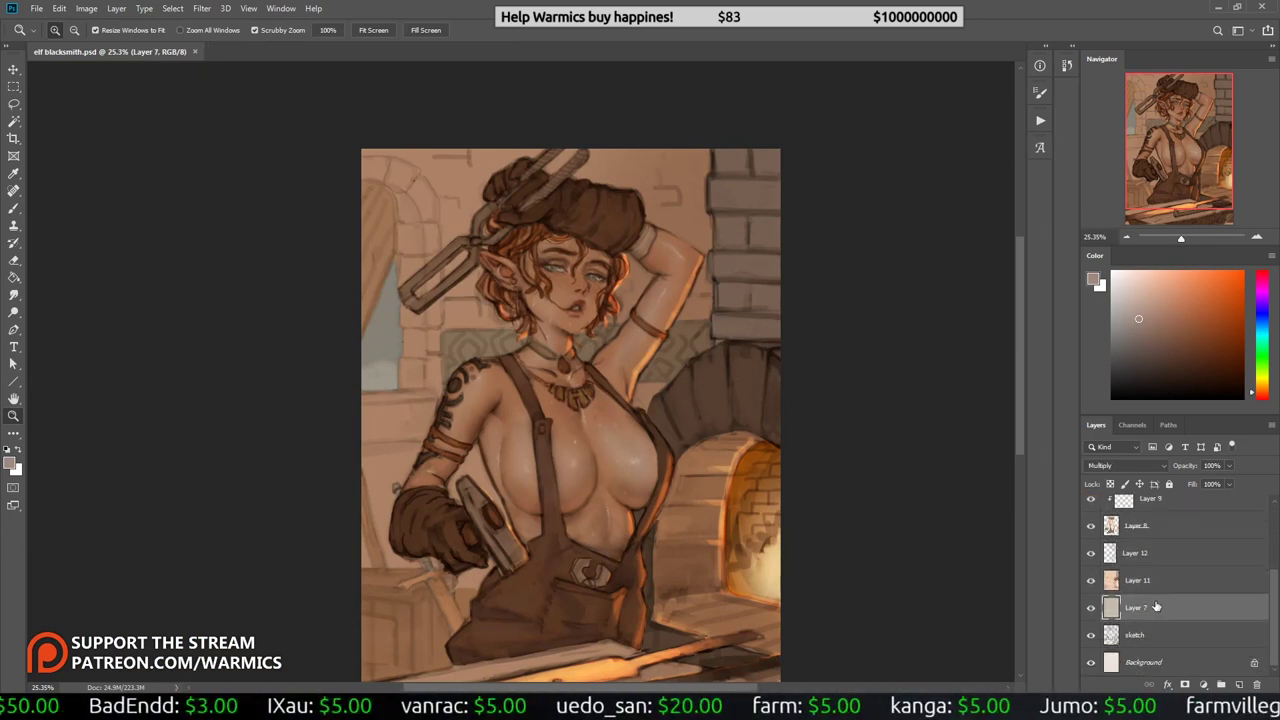
Step: Hide the painting layers to compare against the sketch, then delete Layer 12
{"action": "left_click_drag", "start_coordinate": [1091, 508], "coordinate": [1091, 640]}
{"action": "left_click", "coordinate": [1091, 607]}
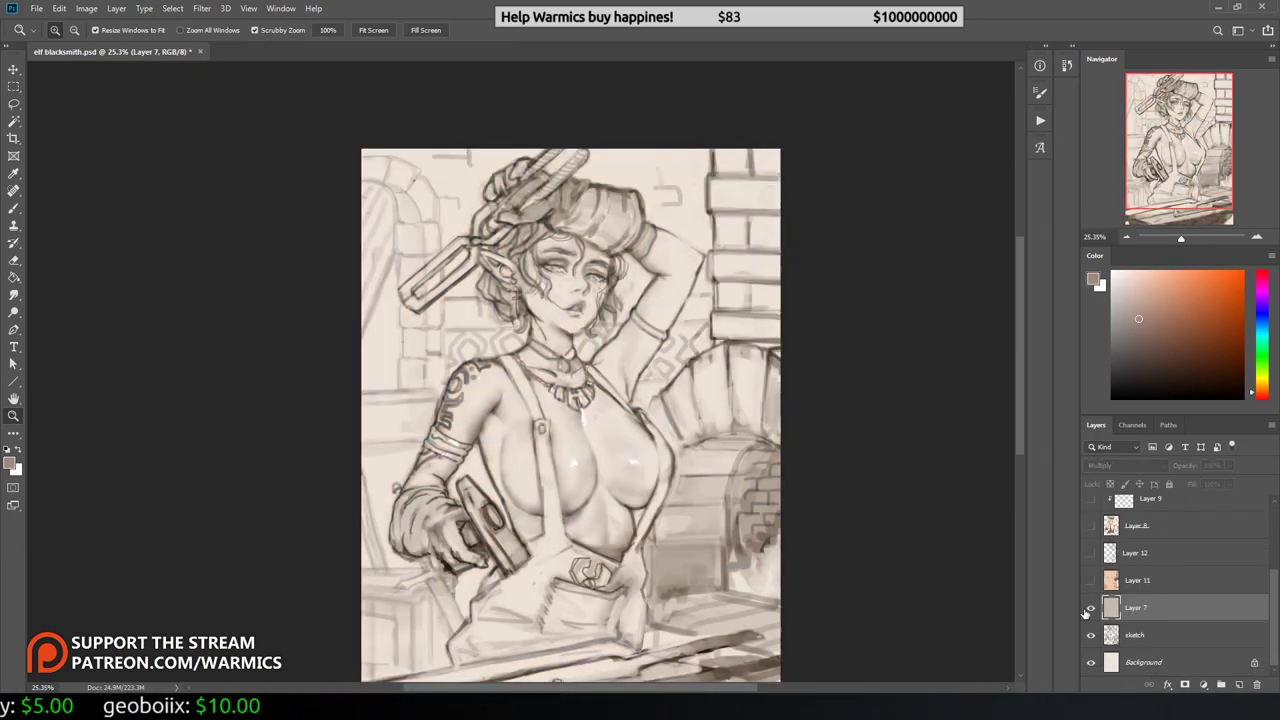
{"action": "left_click", "coordinate": [1091, 607]}
{"action": "left_click", "coordinate": [1091, 580]}
{"action": "scroll", "coordinate": [840, 554], "scroll_direction": "down", "scroll_amount": 2}
{"action": "left_click", "coordinate": [1150, 552]}
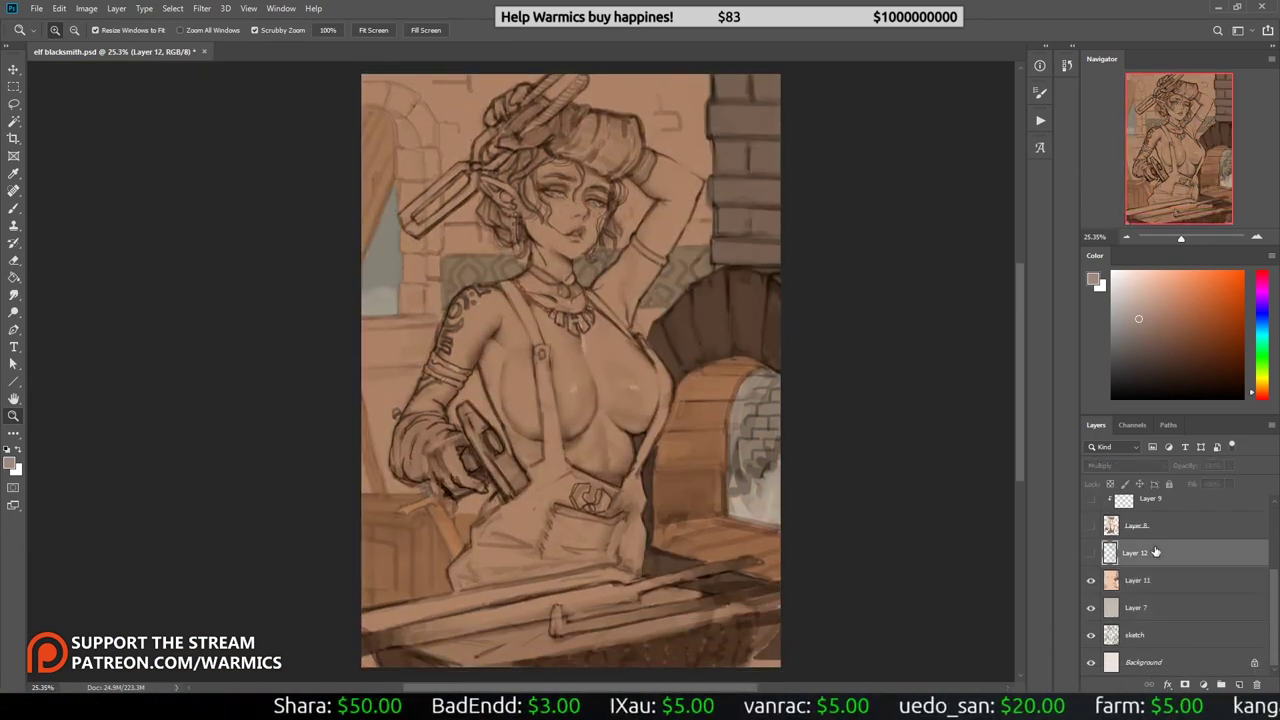
{"action": "right_click", "coordinate": [1150, 552]}
{"action": "left_click", "coordinate": [1060, 97]}
{"action": "scroll", "coordinate": [1090, 608], "scroll_direction": "up", "scroll_amount": 1}
Step: Turn Layers 8, 9, 10, 13, rim light and sweat back on, ending on rim light
{"action": "left_click", "coordinate": [1091, 608]}
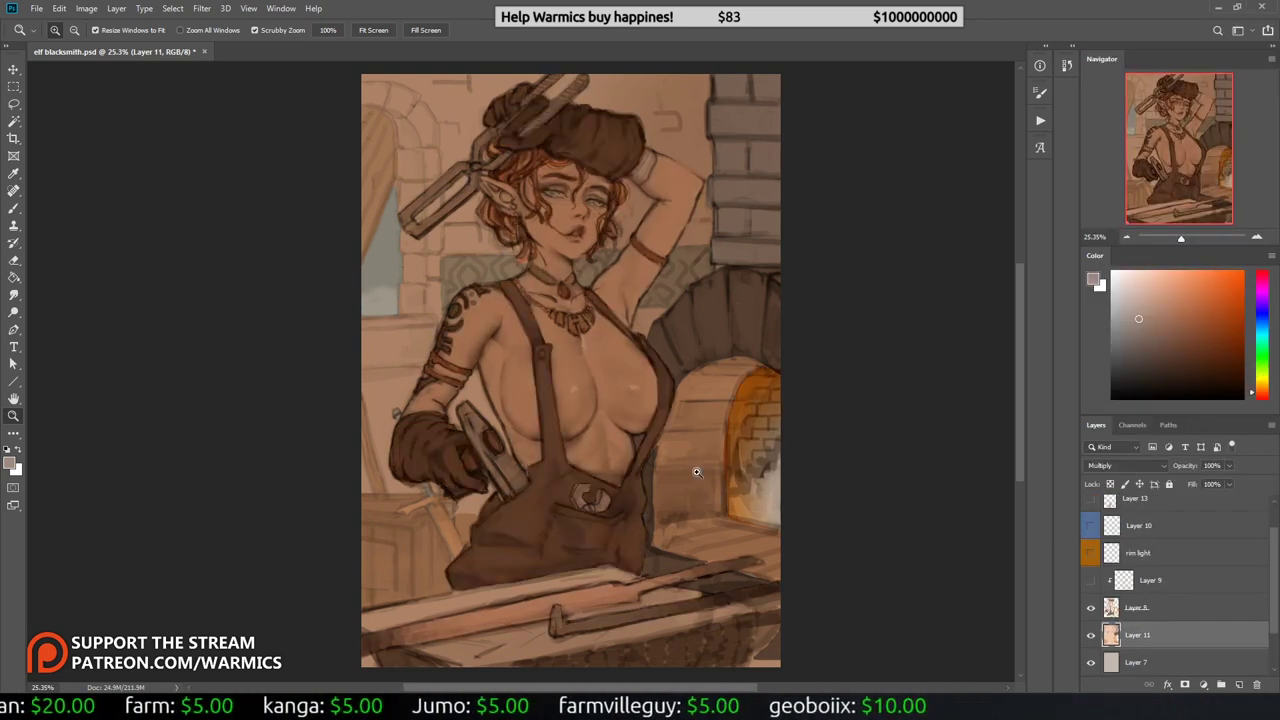
{"action": "left_click", "coordinate": [1091, 580]}
{"action": "left_click", "coordinate": [1091, 552]}
{"action": "left_click", "coordinate": [1140, 552]}
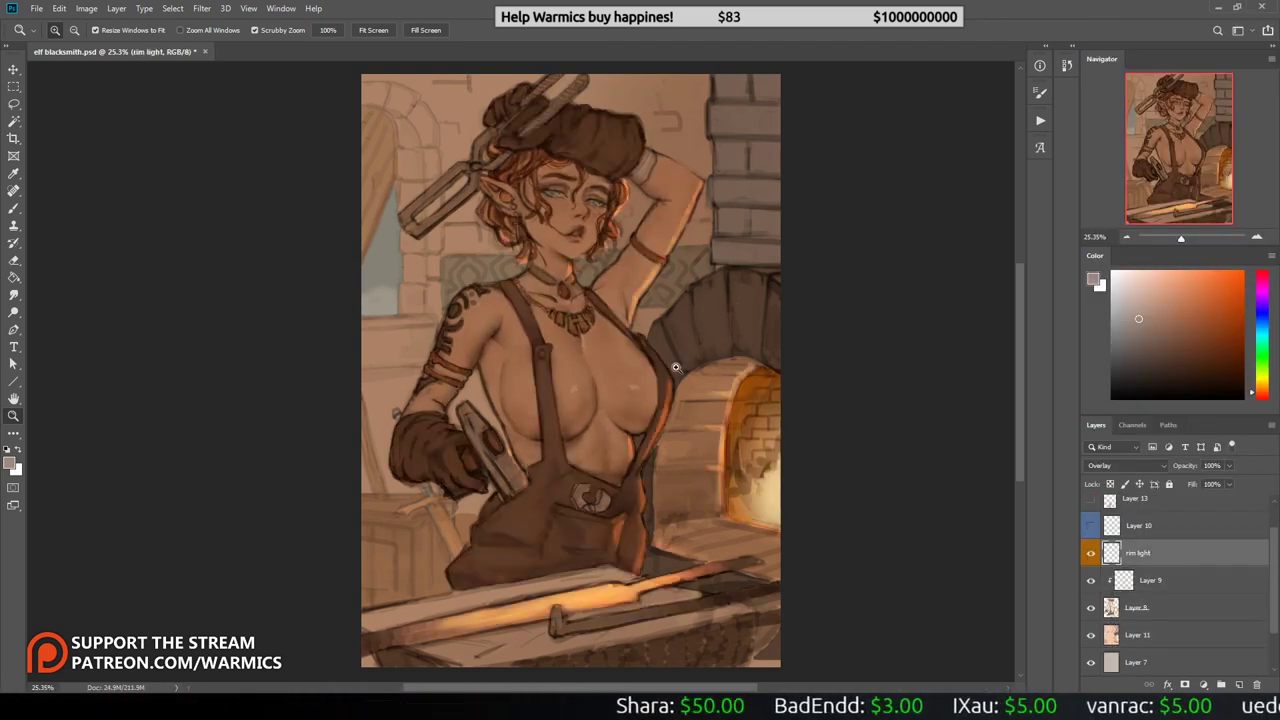
{"action": "scroll", "coordinate": [1165, 580], "scroll_direction": "up", "scroll_amount": 1}
{"action": "left_click", "coordinate": [1091, 563]}
{"action": "left_click", "coordinate": [1140, 563]}
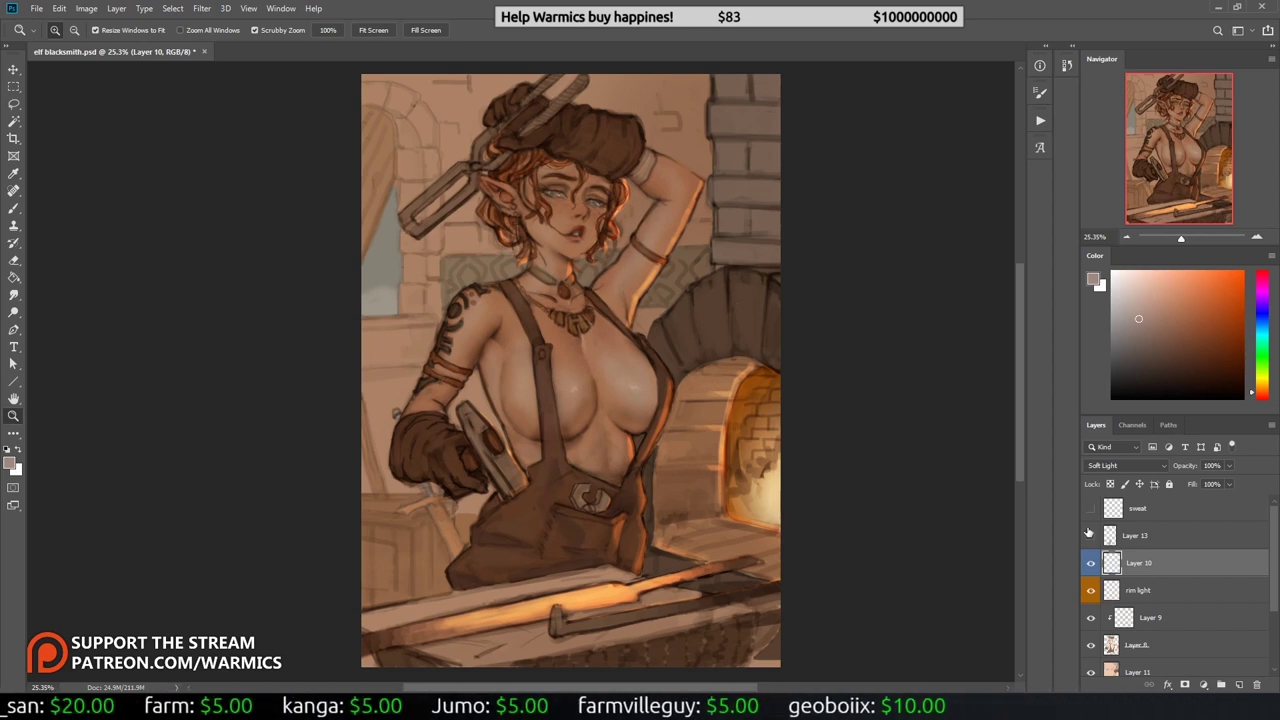
{"action": "left_click", "coordinate": [1089, 535]}
{"action": "left_click", "coordinate": [1101, 530]}
{"action": "left_click", "coordinate": [1108, 510]}
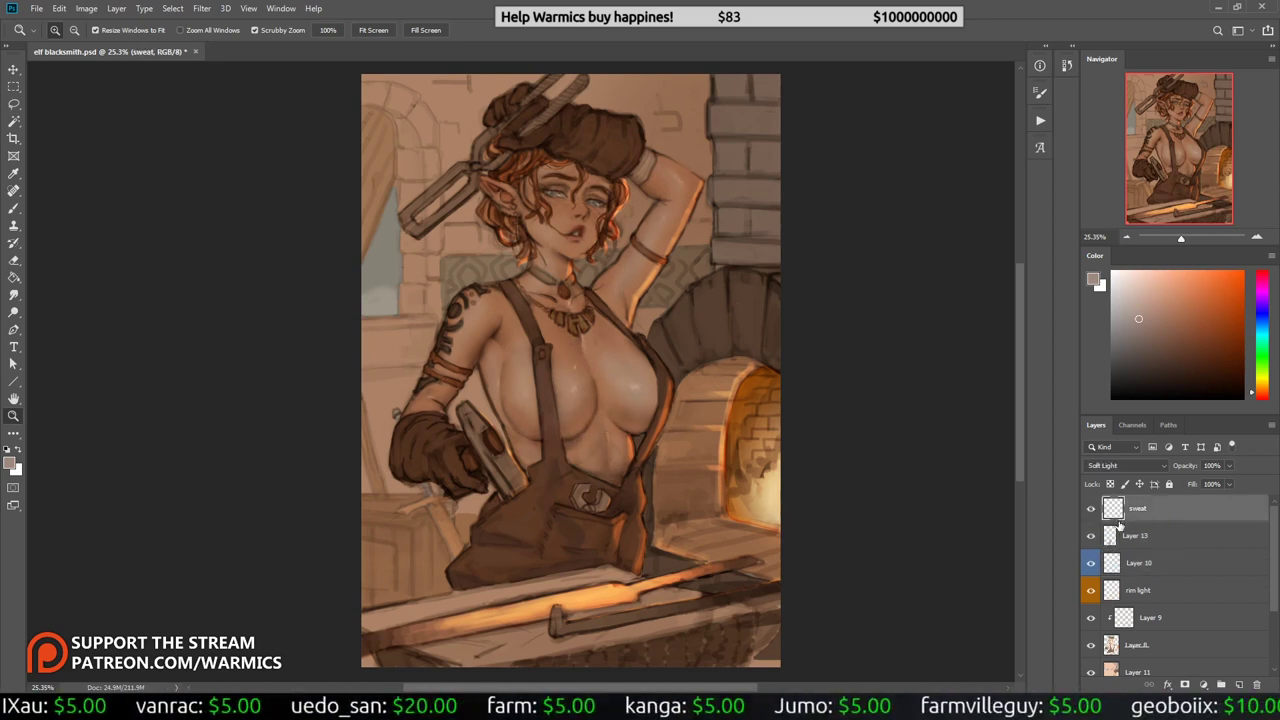
{"action": "left_click", "coordinate": [1145, 590]}
Step: Alternate brush and eraser on the sweat layer, mirroring the canvas and browsing brush presets
{"action": "key", "text": "e"}
{"action": "key", "text": "h"}
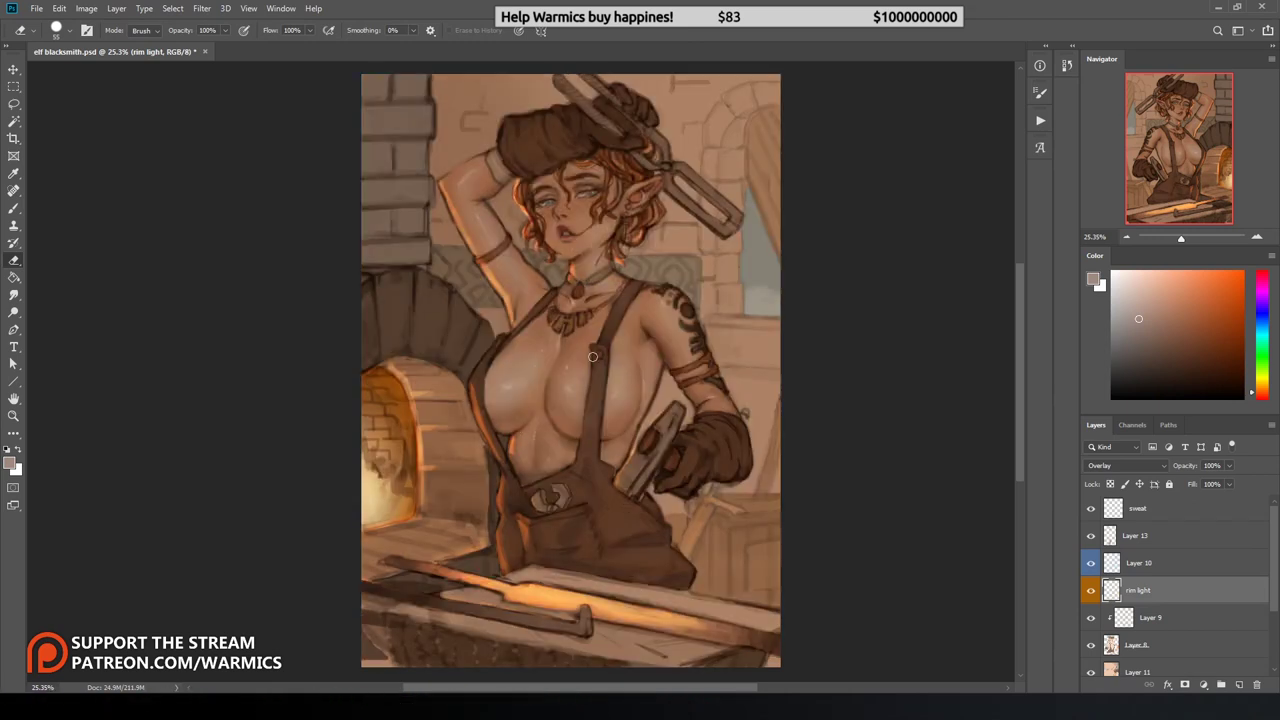
{"action": "key", "text": "b"}
{"action": "key", "text": "alt+period"}
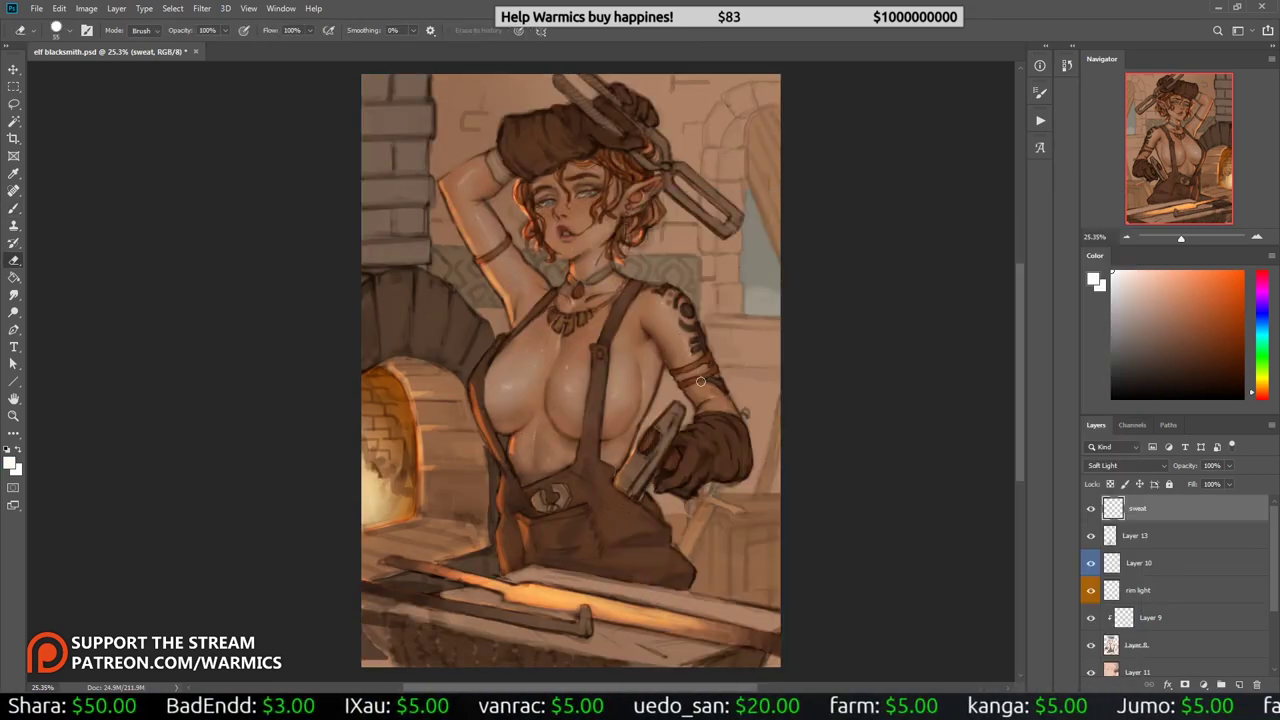
{"action": "right_click", "coordinate": [728, 188]}
{"action": "key", "text": "Escape"}
{"action": "key", "text": "e"}
{"action": "right_click", "coordinate": [692, 190]}
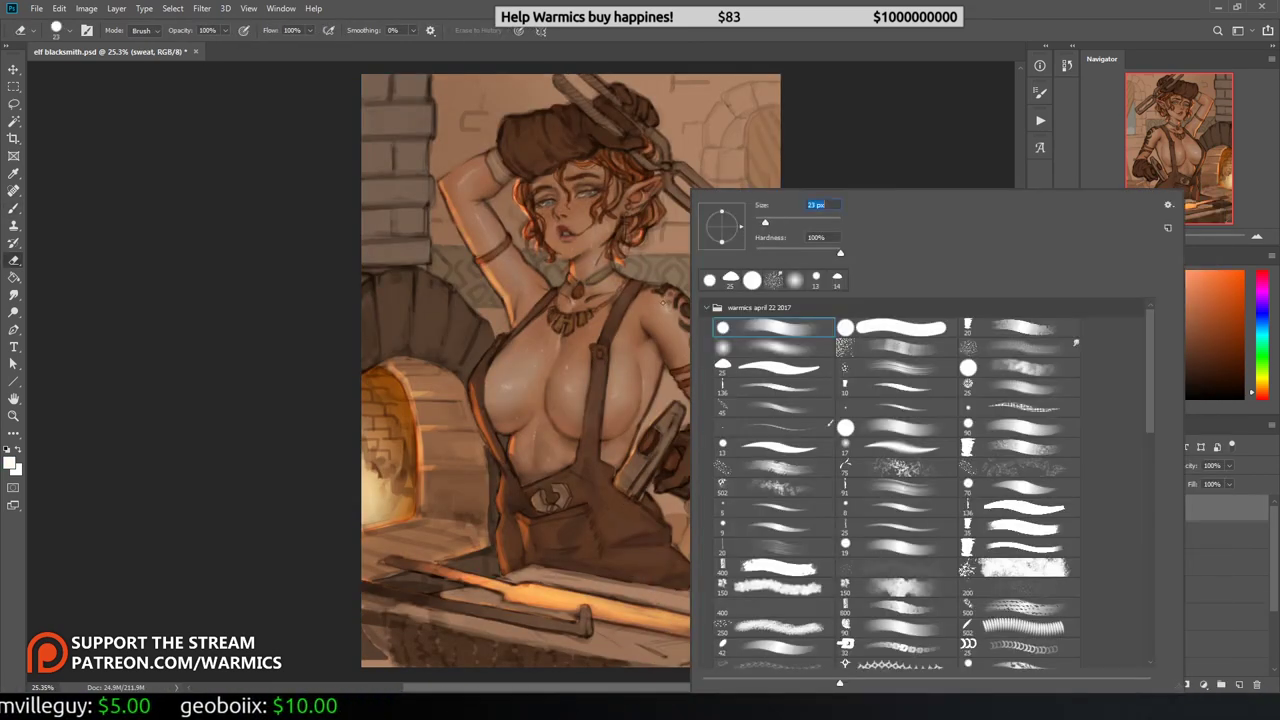
{"action": "key", "text": "Escape"}
Step: Refine the sweat highlights by alternating brush and eraser with the canvas flipped back
{"action": "key", "text": "h"}
{"action": "key", "text": "b"}
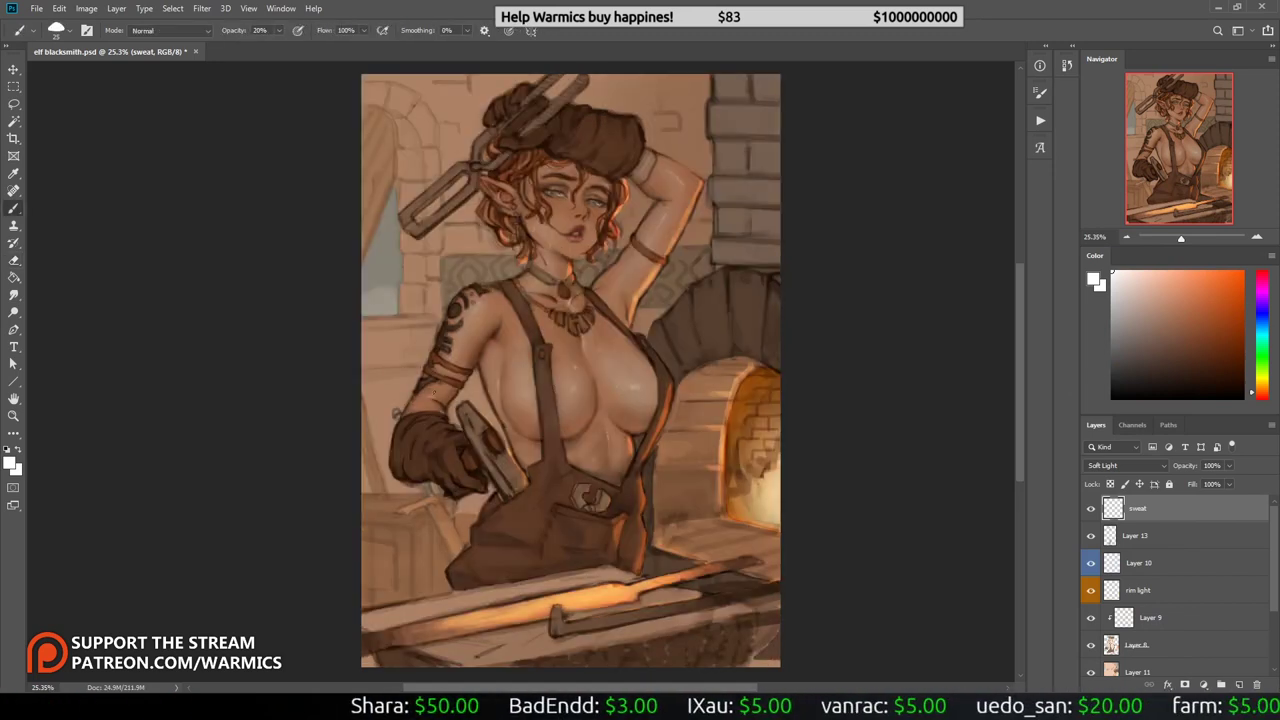
{"action": "key", "text": "e"}
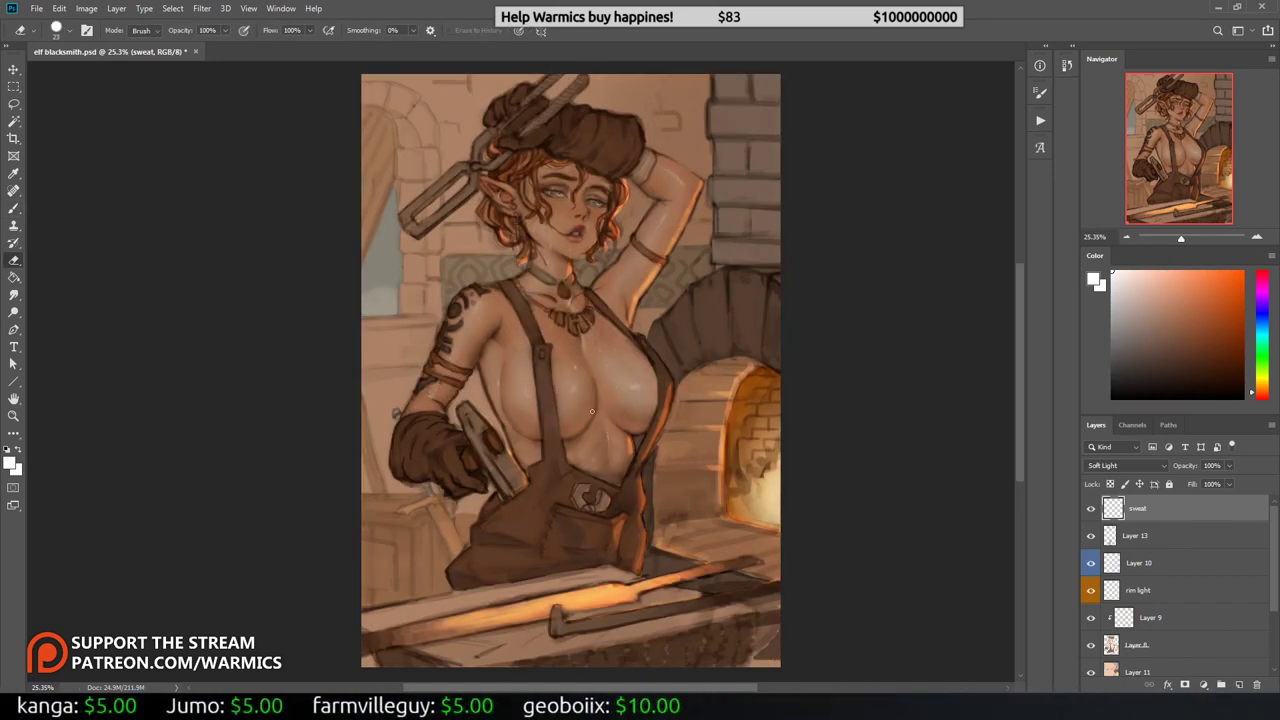
{"action": "key", "text": "b"}
{"action": "key", "text": "e"}
{"action": "key", "text": "b"}
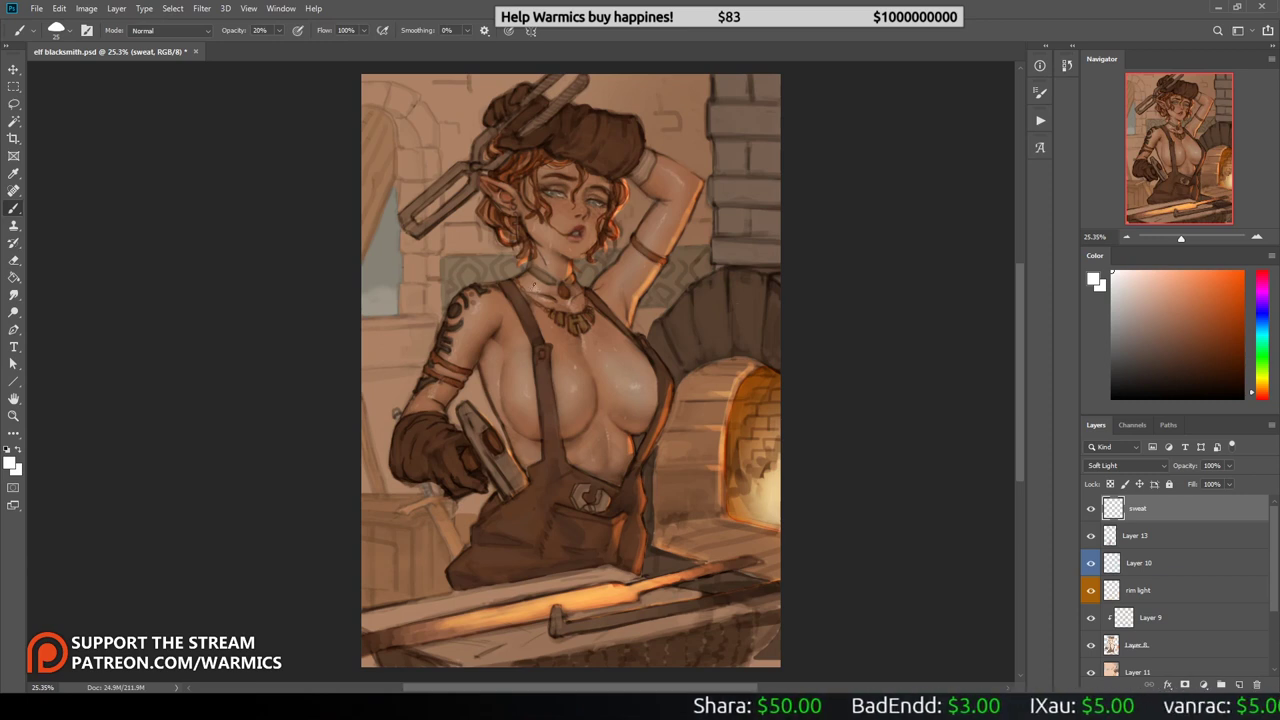
{"action": "key", "text": "e"}
Step: On Layer 13, darken the upper lip slightly and sample skin tones from the chest
{"action": "left_click", "coordinate": [656, 382], "text": "ctrl"}
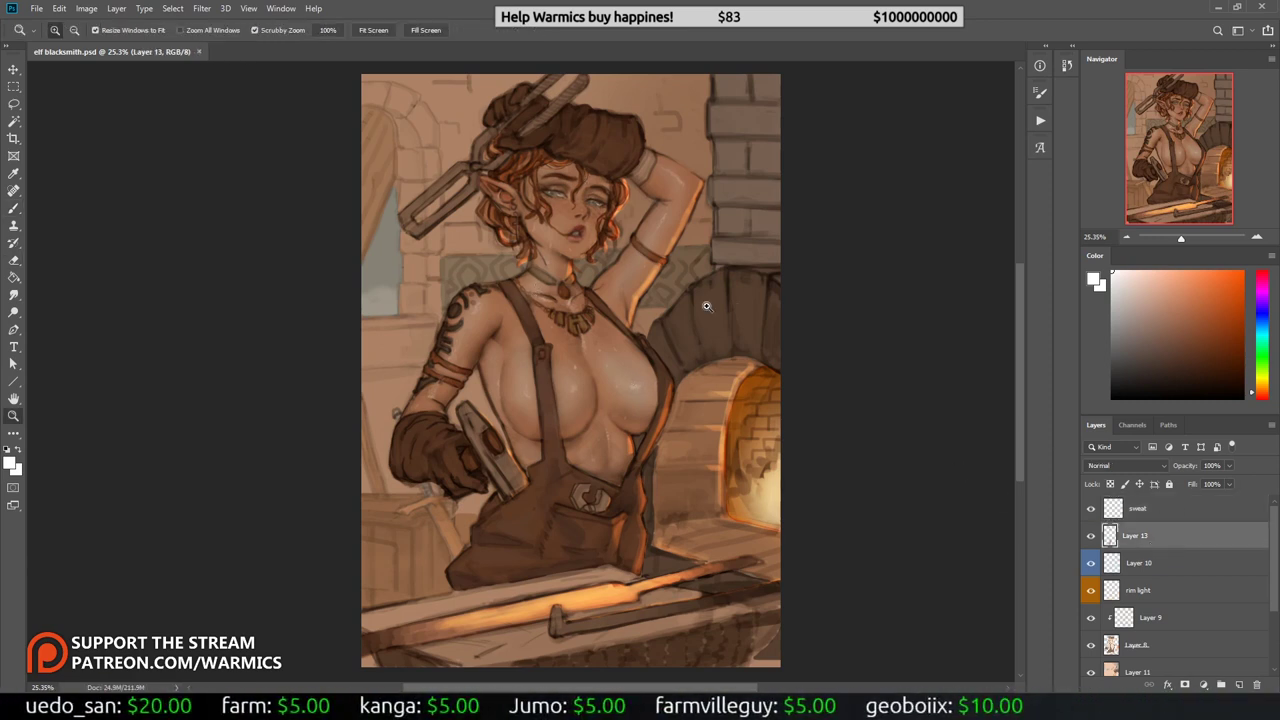
{"action": "scroll", "coordinate": [710, 305], "scroll_direction": "up", "scroll_amount": 5}
{"action": "key", "text": "b"}
{"action": "left_click_drag", "start_coordinate": [630, 350], "coordinate": [602, 358]}
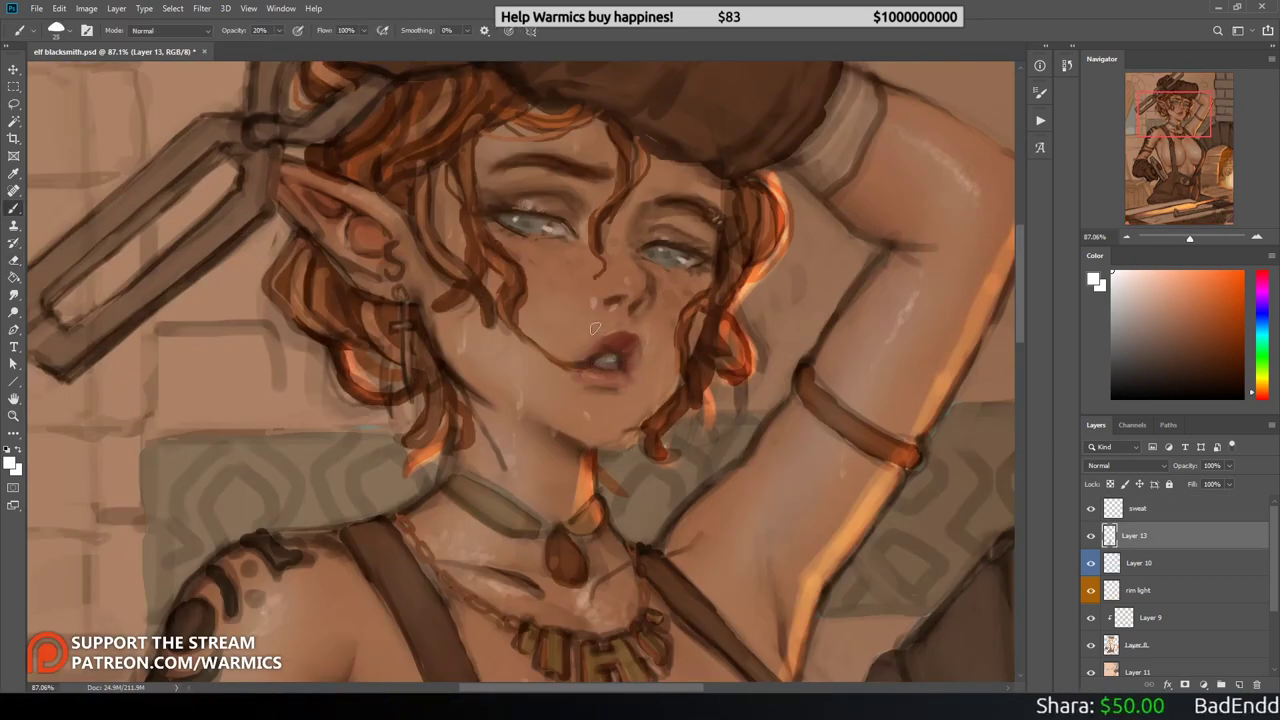
{"action": "key", "text": "z"}
{"action": "scroll", "coordinate": [594, 328], "scroll_direction": "down", "scroll_amount": 5}
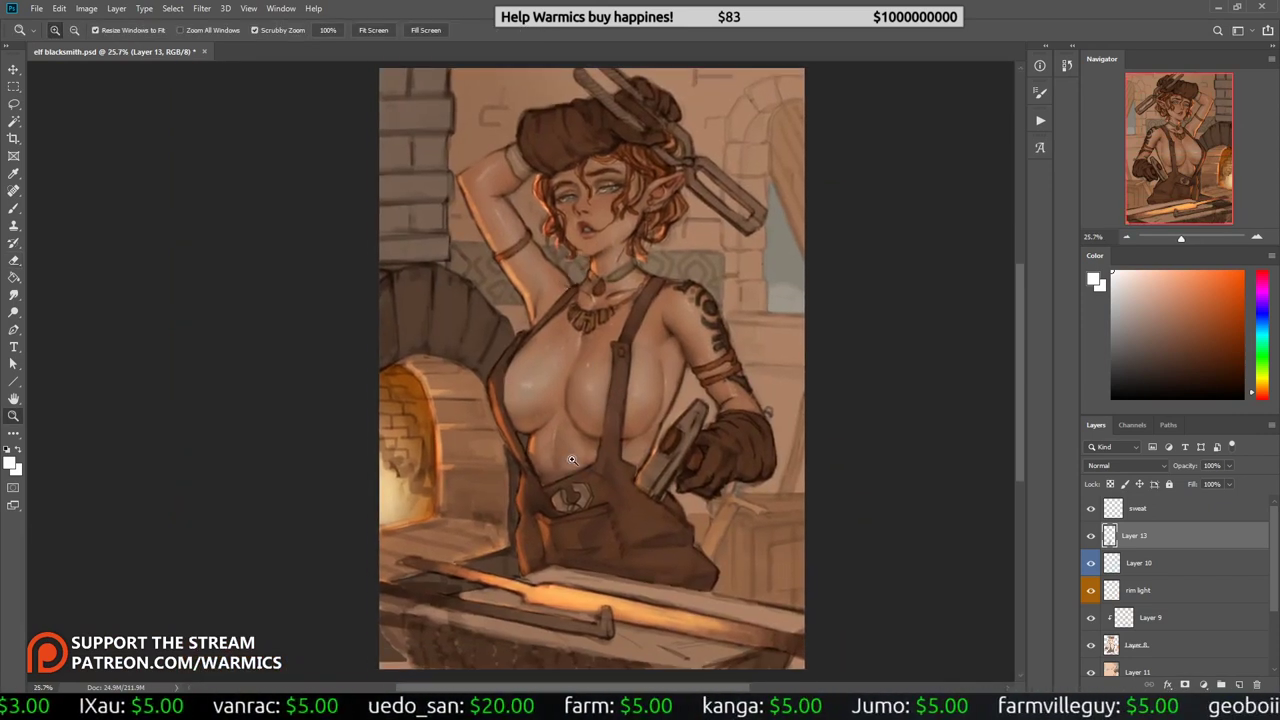
{"action": "key", "text": "b"}
{"action": "left_click", "coordinate": [530, 401], "text": "alt"}
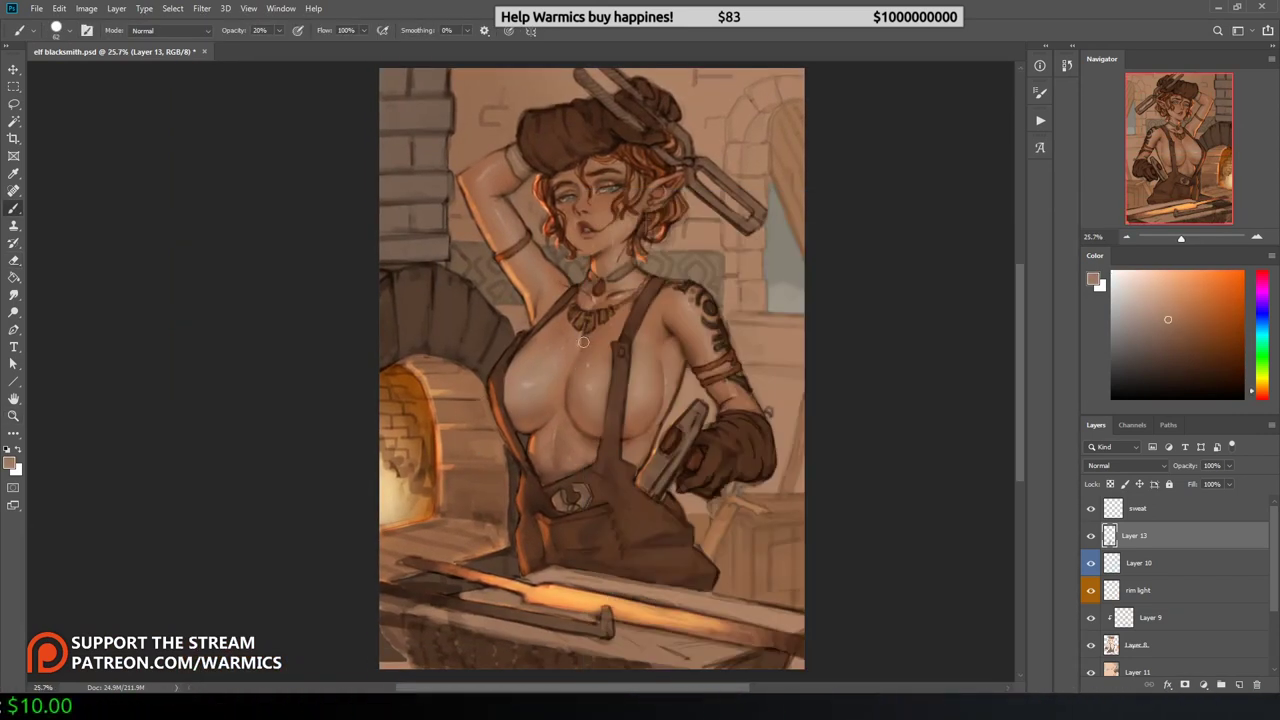
{"action": "left_click", "coordinate": [541, 363], "text": "alt"}
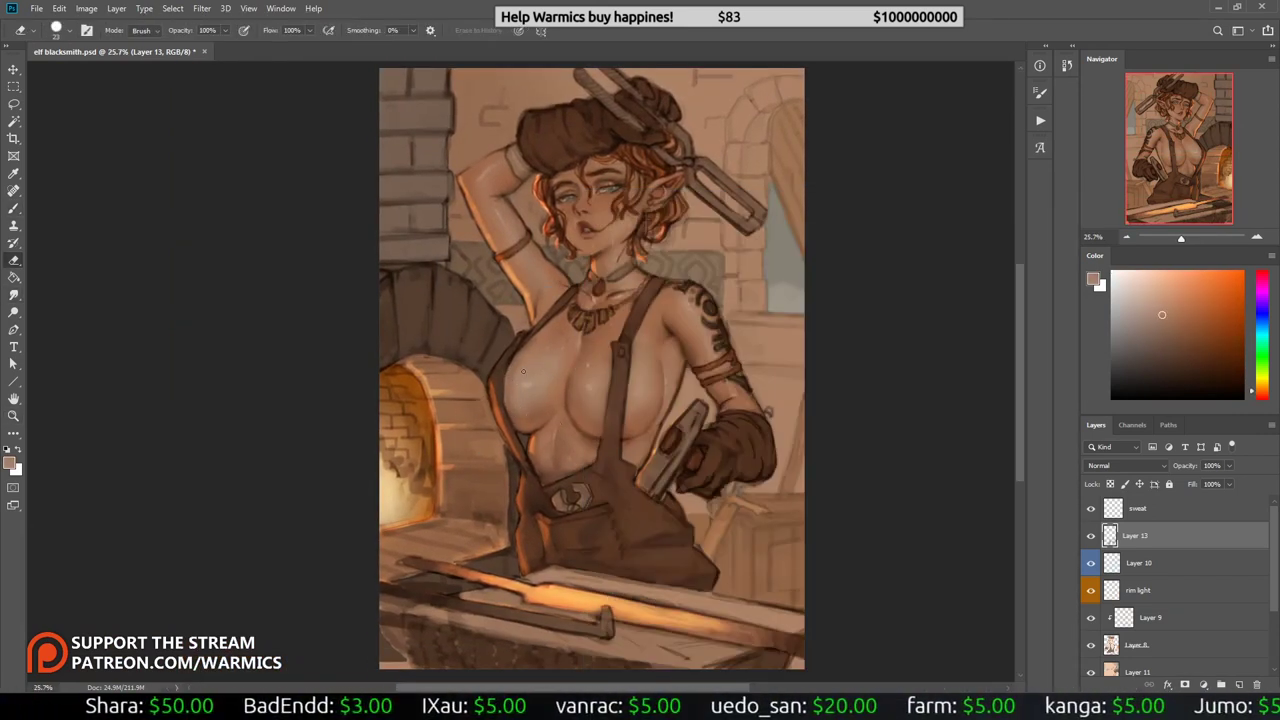
Step: Sample browns and skin colours at full opacity and dab a small touch-up on the torso
{"action": "key", "text": "h"}
{"action": "left_click", "coordinate": [694, 440], "text": "alt"}
{"action": "key", "text": "h"}
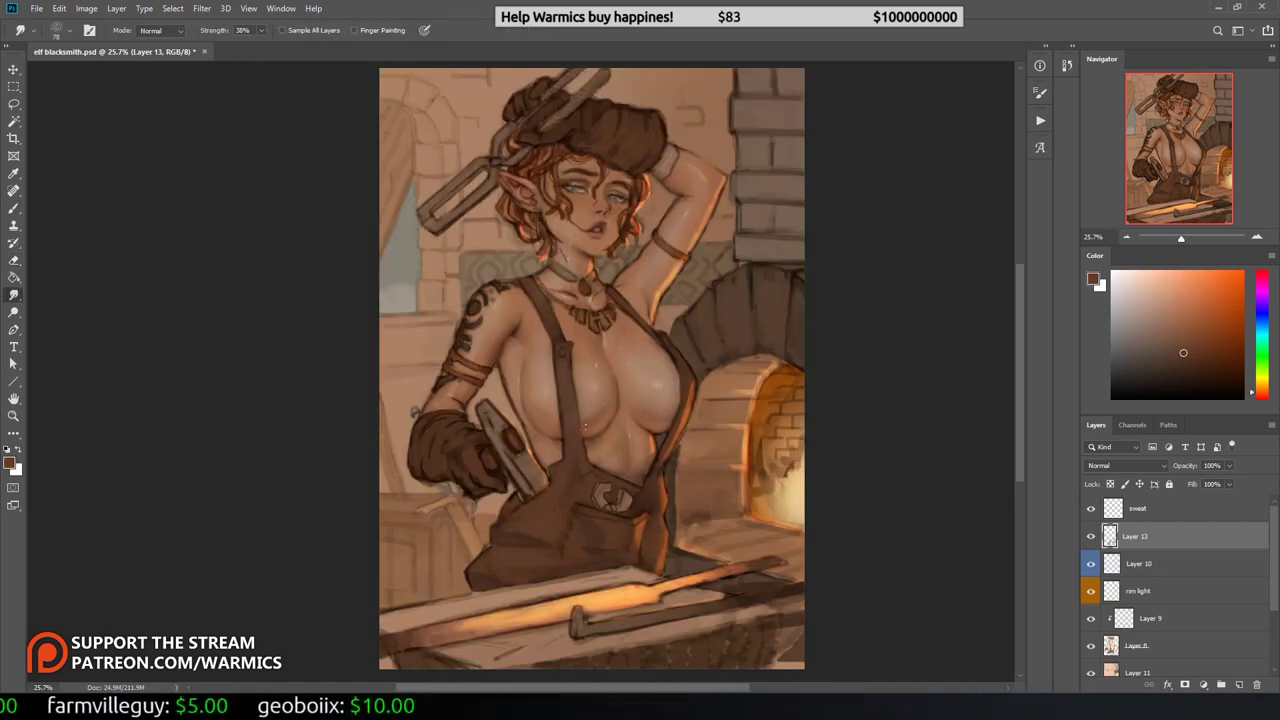
{"action": "key", "text": "h"}
{"action": "key", "text": "0"}
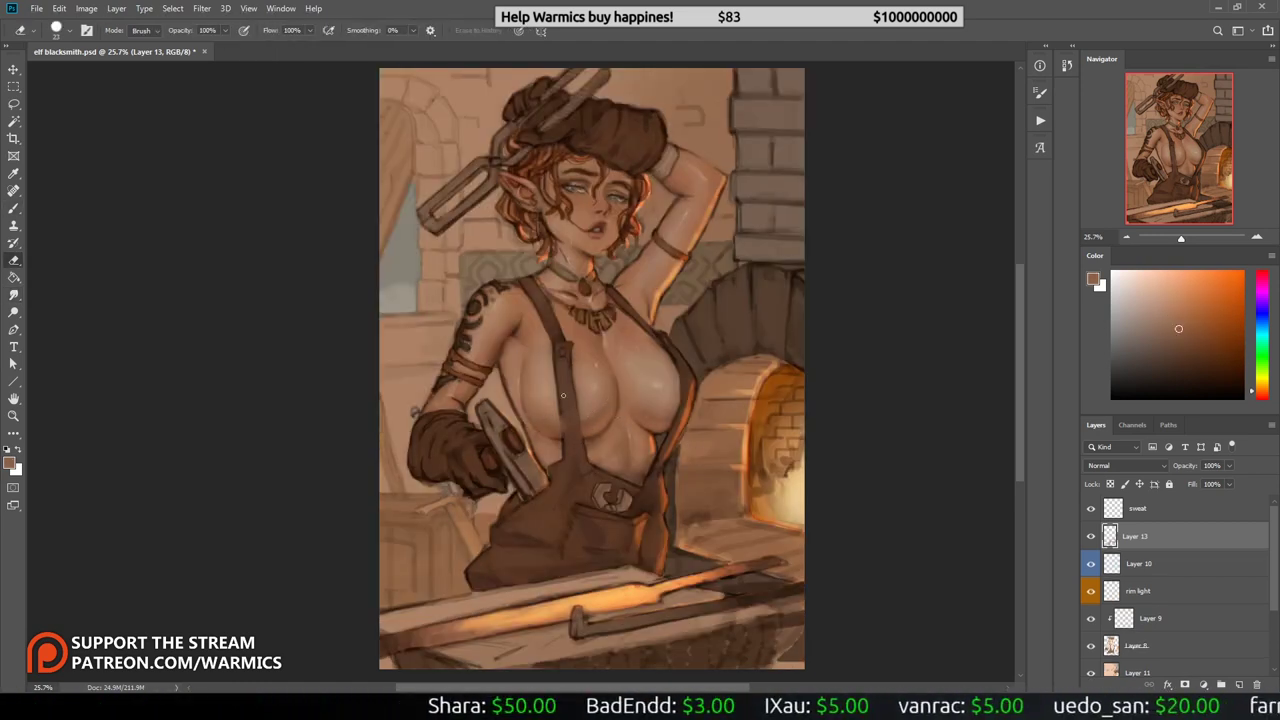
{"action": "left_click", "coordinate": [554, 451], "text": "alt"}
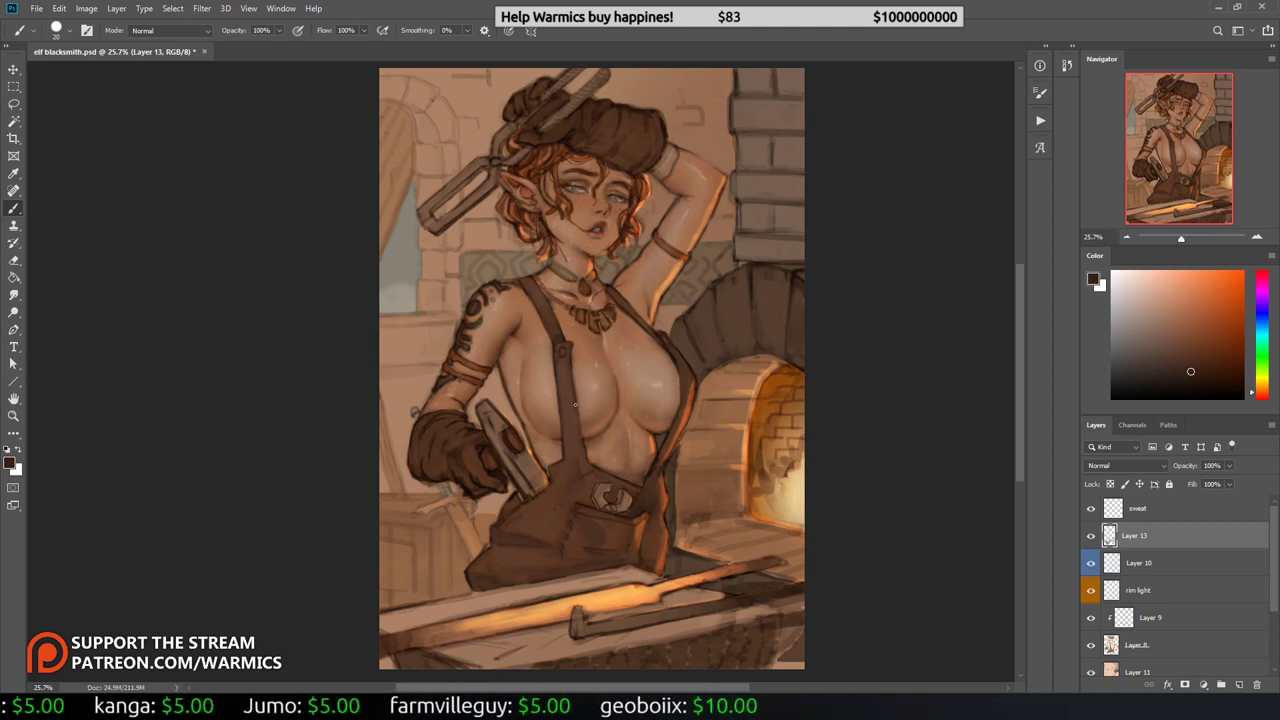
{"action": "left_click", "coordinate": [683, 348], "text": "alt"}
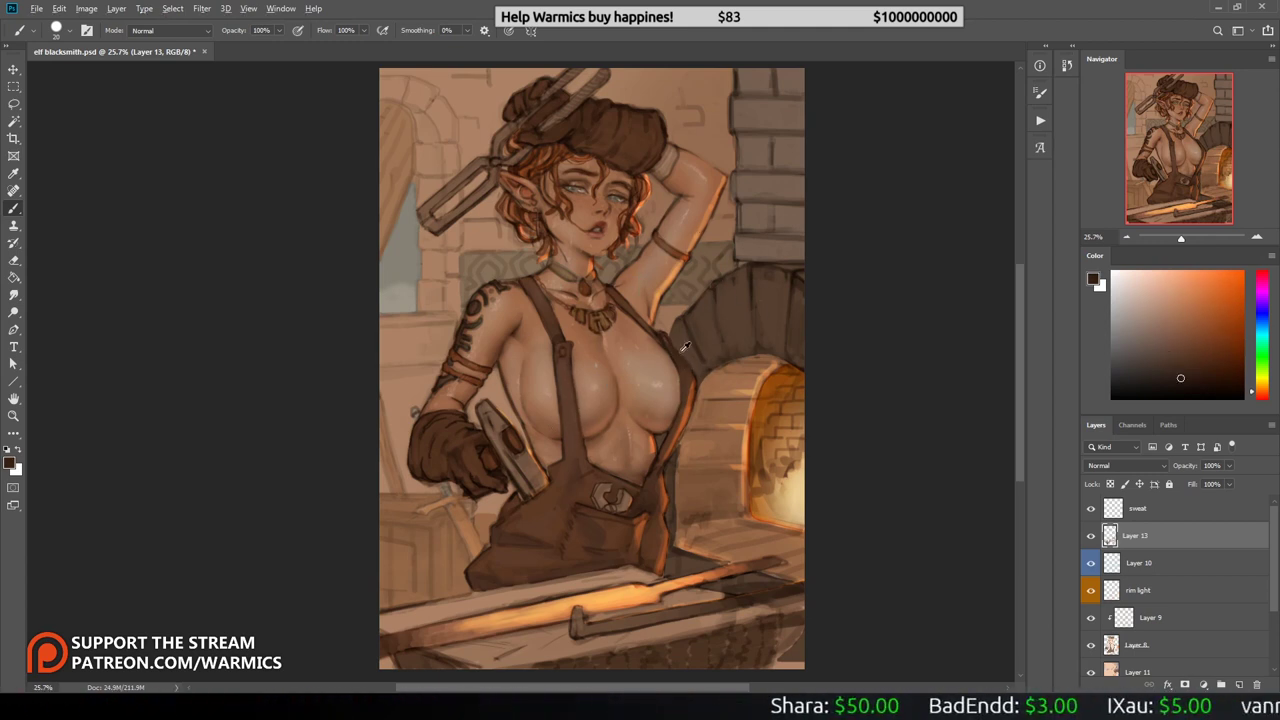
{"action": "left_click", "coordinate": [622, 463], "text": "alt"}
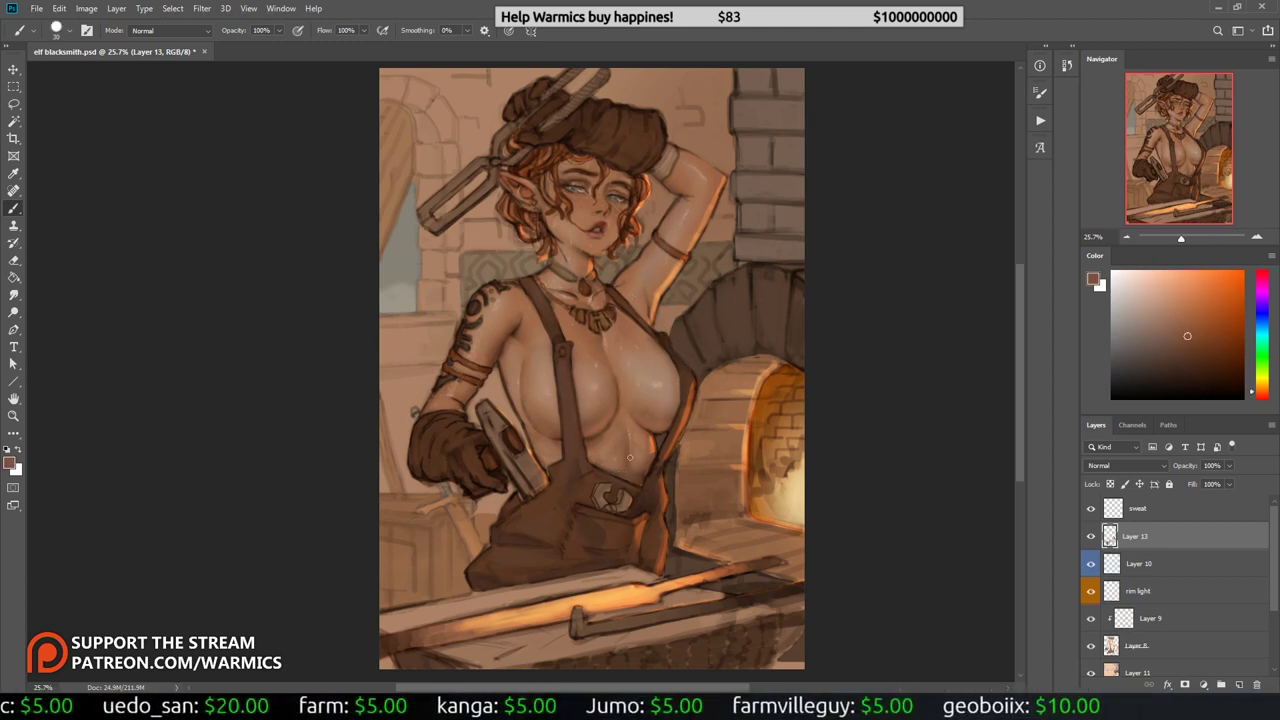
{"action": "left_click", "coordinate": [648, 463], "text": "alt"}
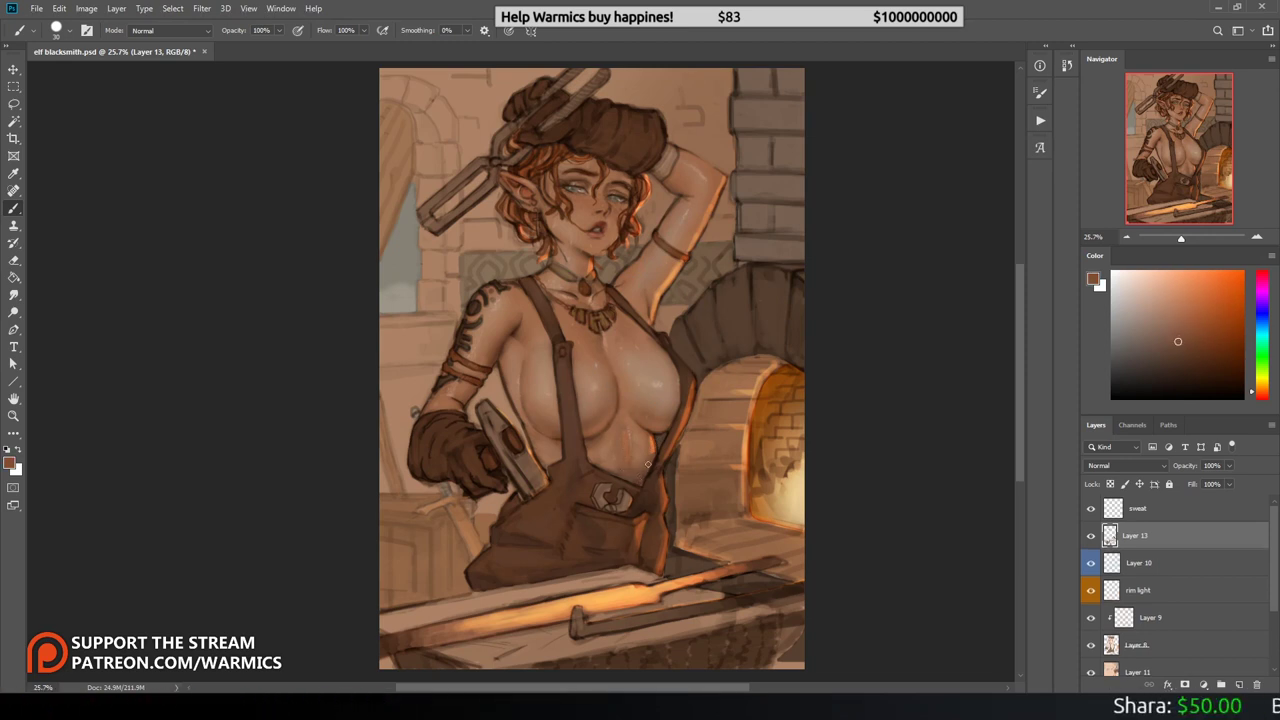
Step: Sample further browns, skin and orange colours while mirroring to check, and save the file
{"action": "left_click", "coordinate": [590, 424], "text": "alt"}
{"action": "key", "text": "h"}
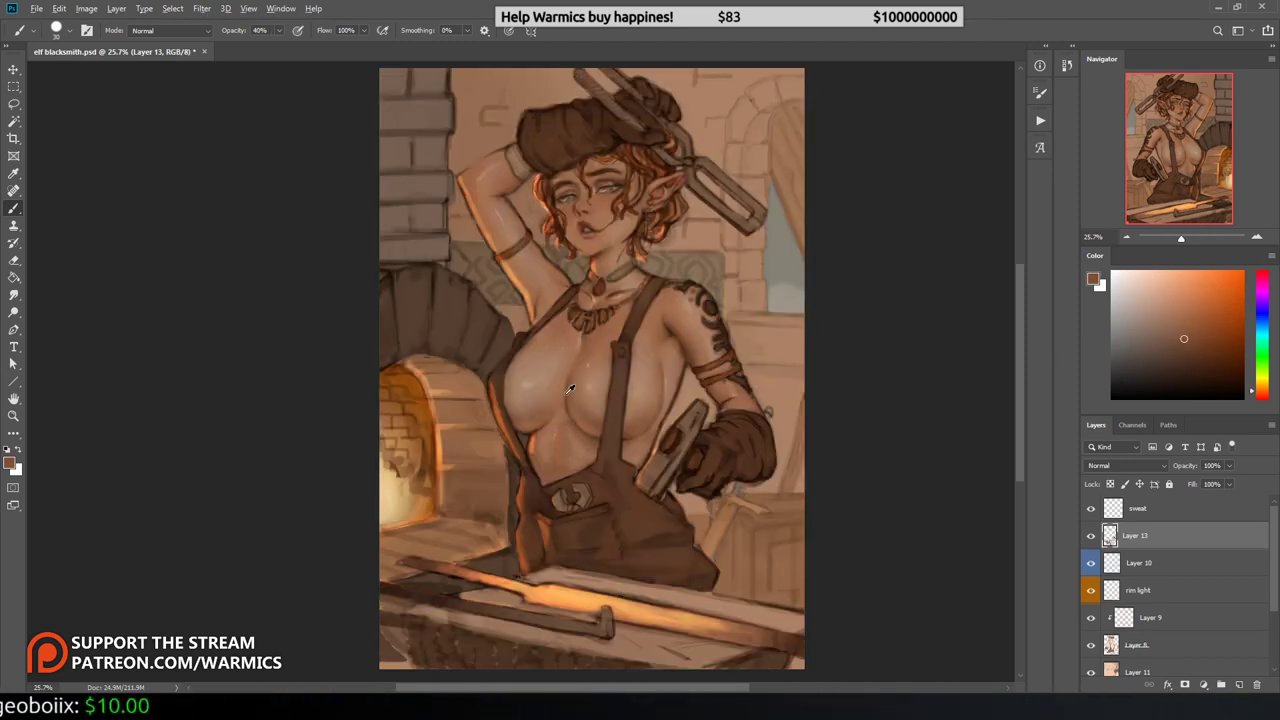
{"action": "left_click", "coordinate": [566, 360], "text": "alt"}
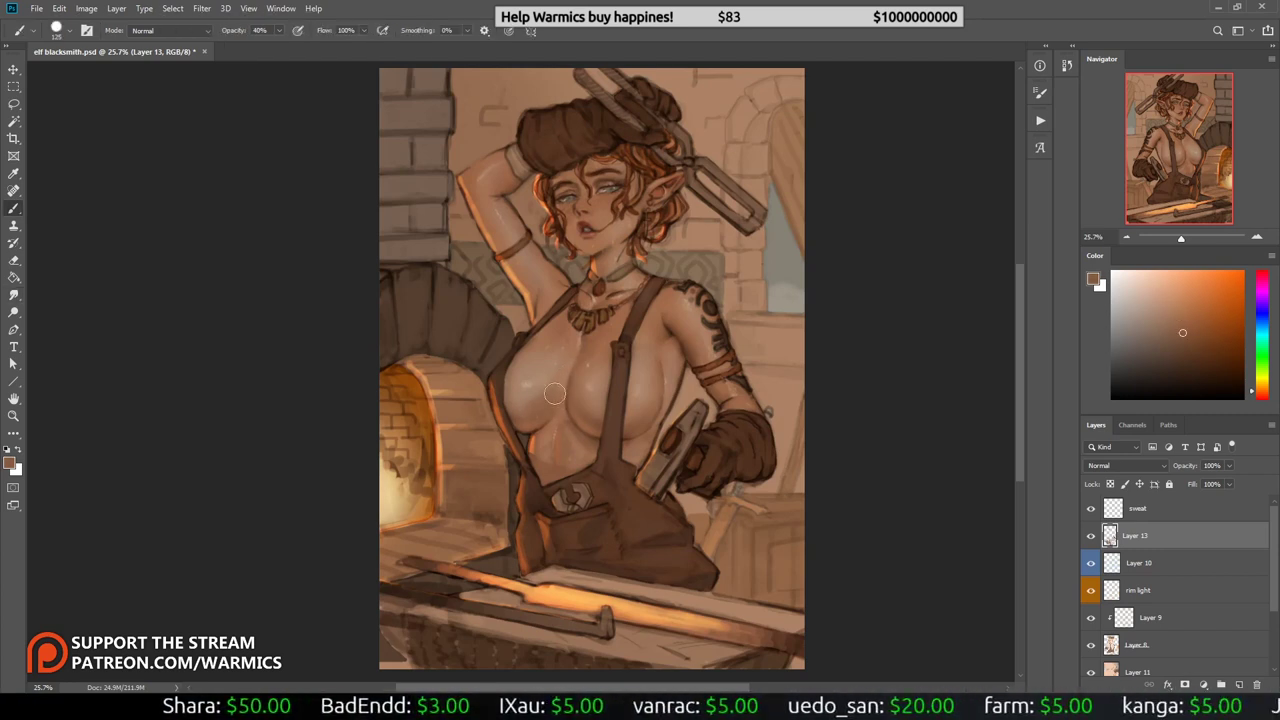
{"action": "left_click", "coordinate": [556, 388], "text": "alt"}
{"action": "key", "text": "h"}
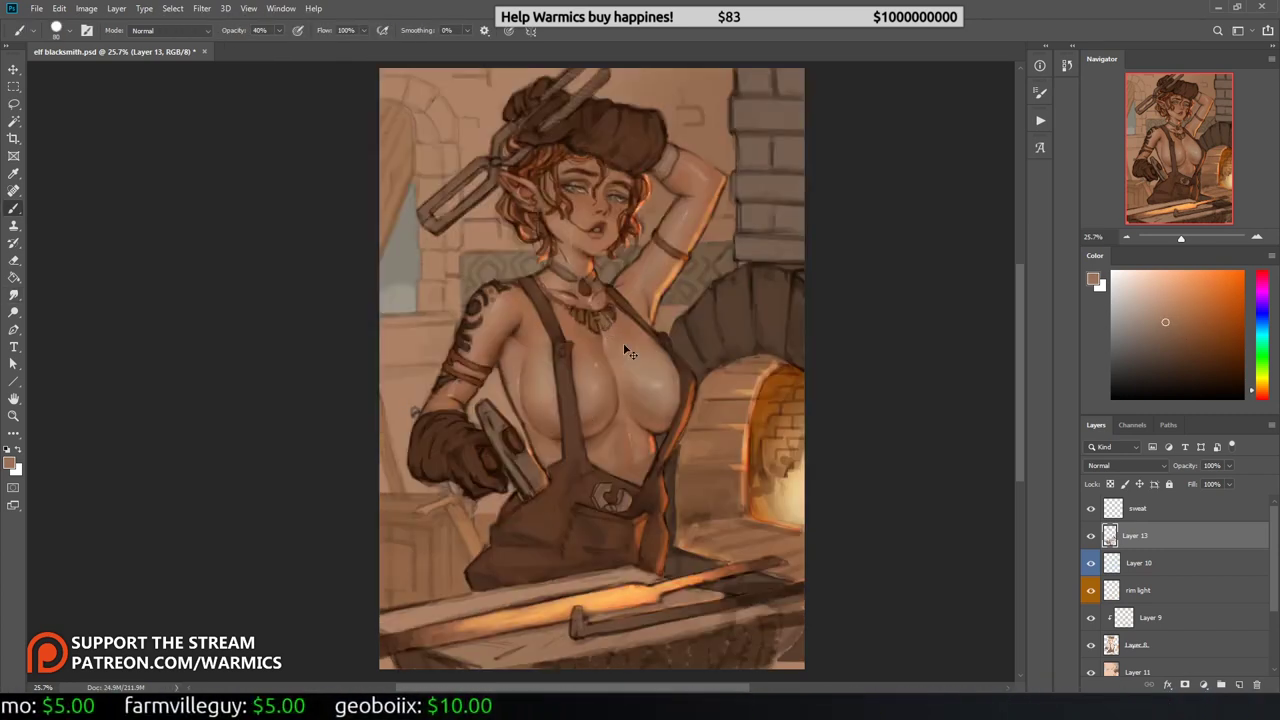
{"action": "left_click", "coordinate": [636, 276], "text": "alt"}
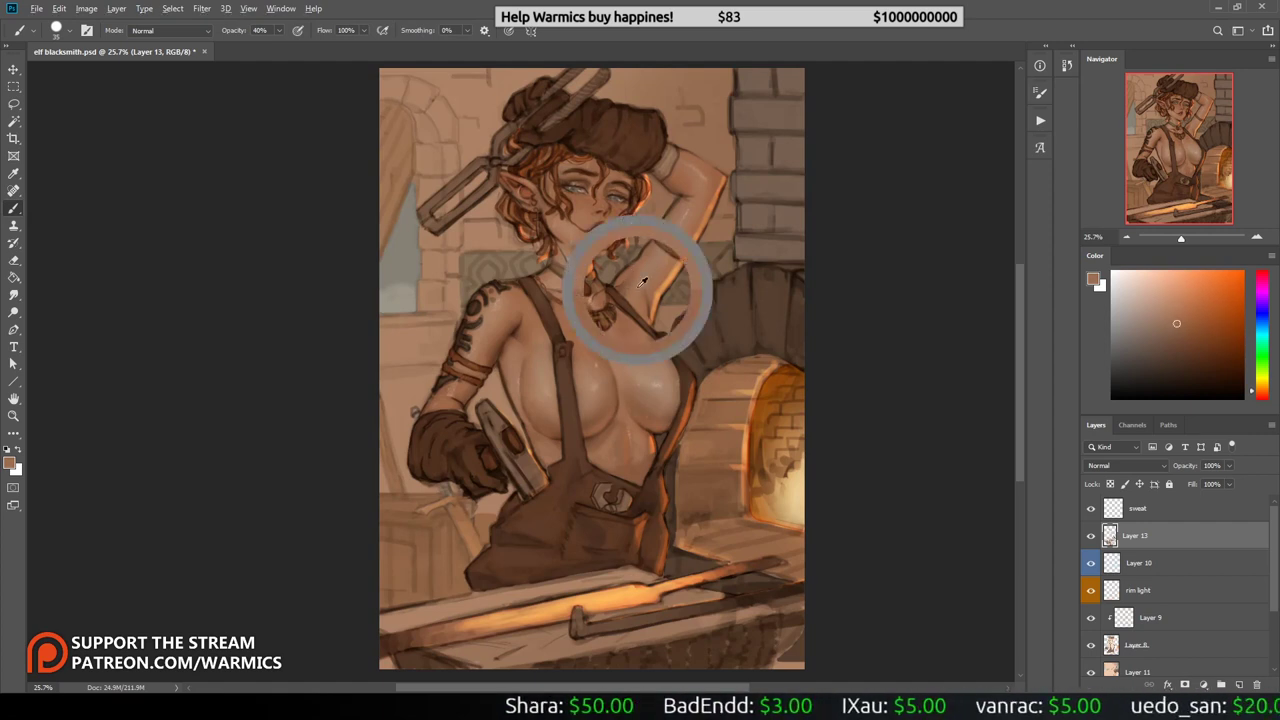
{"action": "key", "text": "h"}
{"action": "left_click", "coordinate": [528, 205], "text": "alt"}
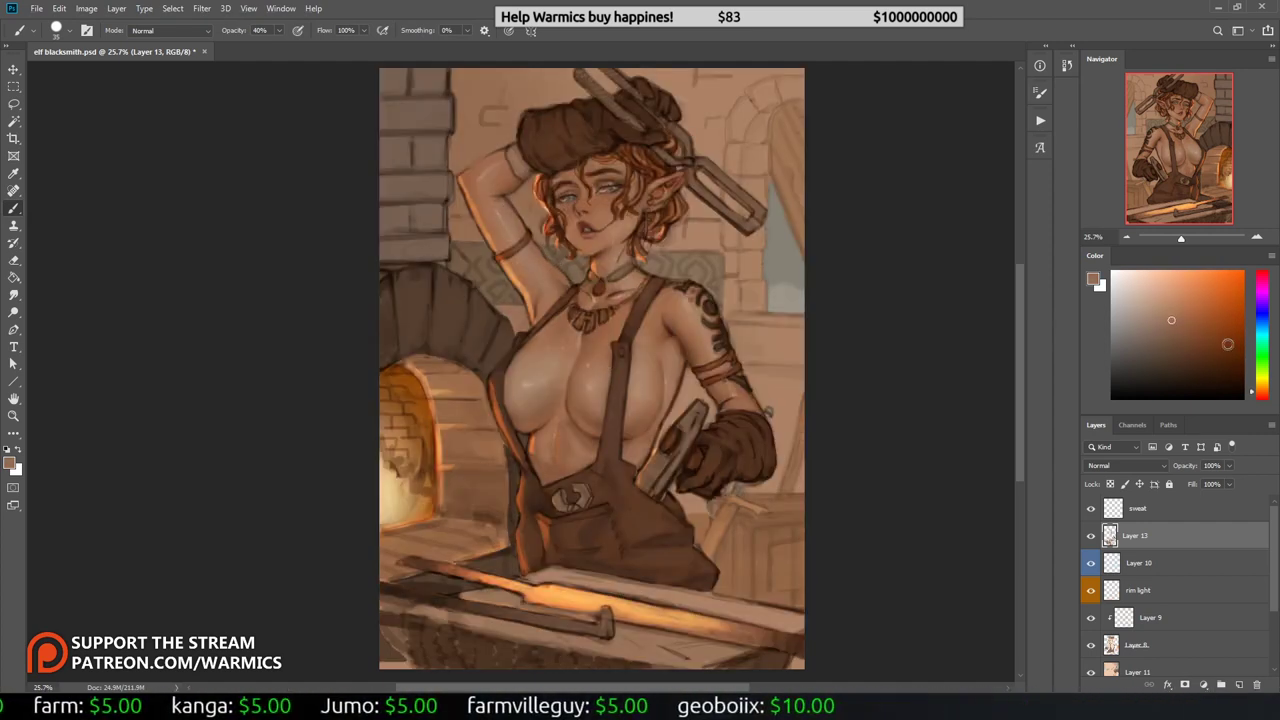
{"action": "key", "text": "ctrl+s"}
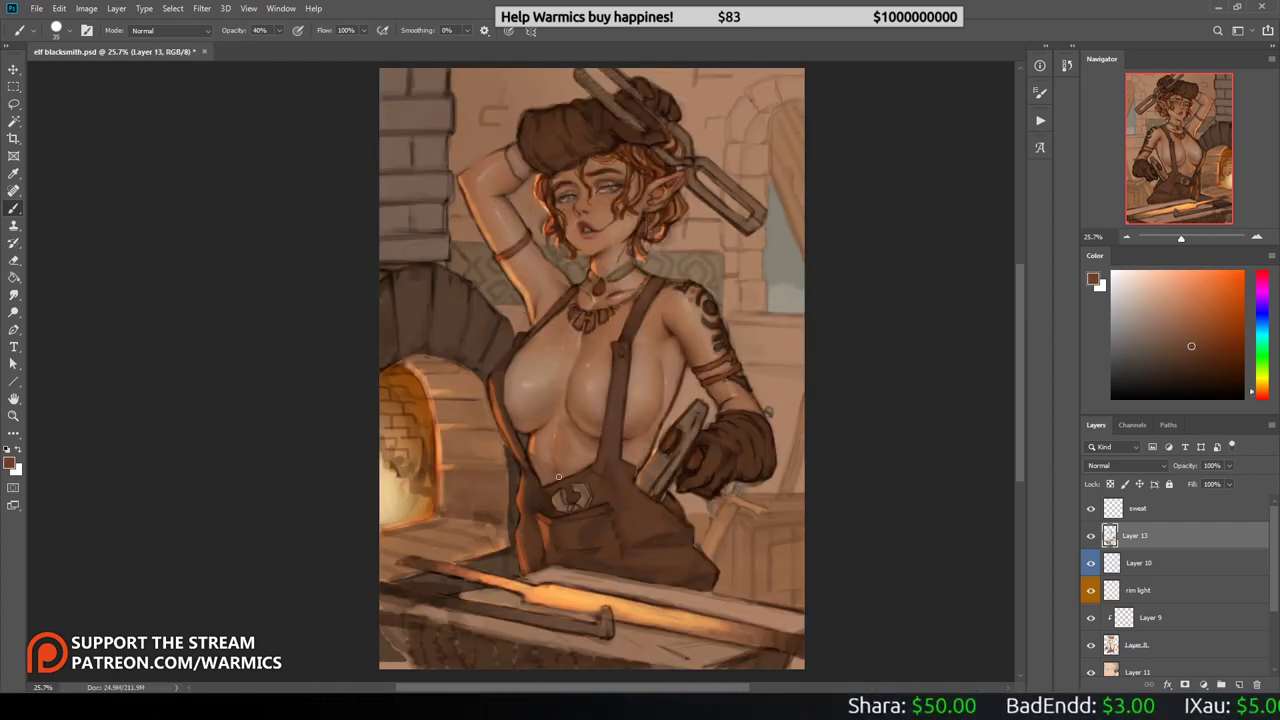
{"action": "key", "text": "h"}
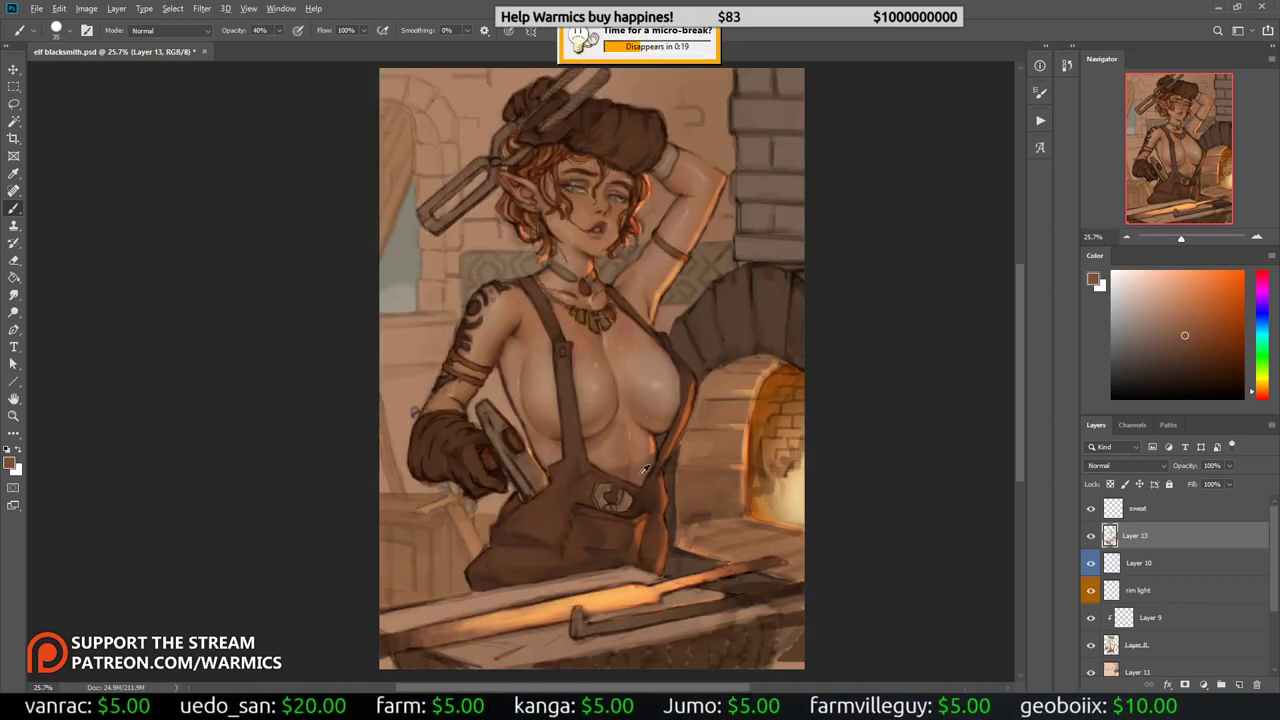
Step: Paint lighter brown strokes along the apron top, then save a JPEG copy
{"action": "left_click", "coordinate": [663, 453], "text": "alt"}
{"action": "key", "text": "0"}
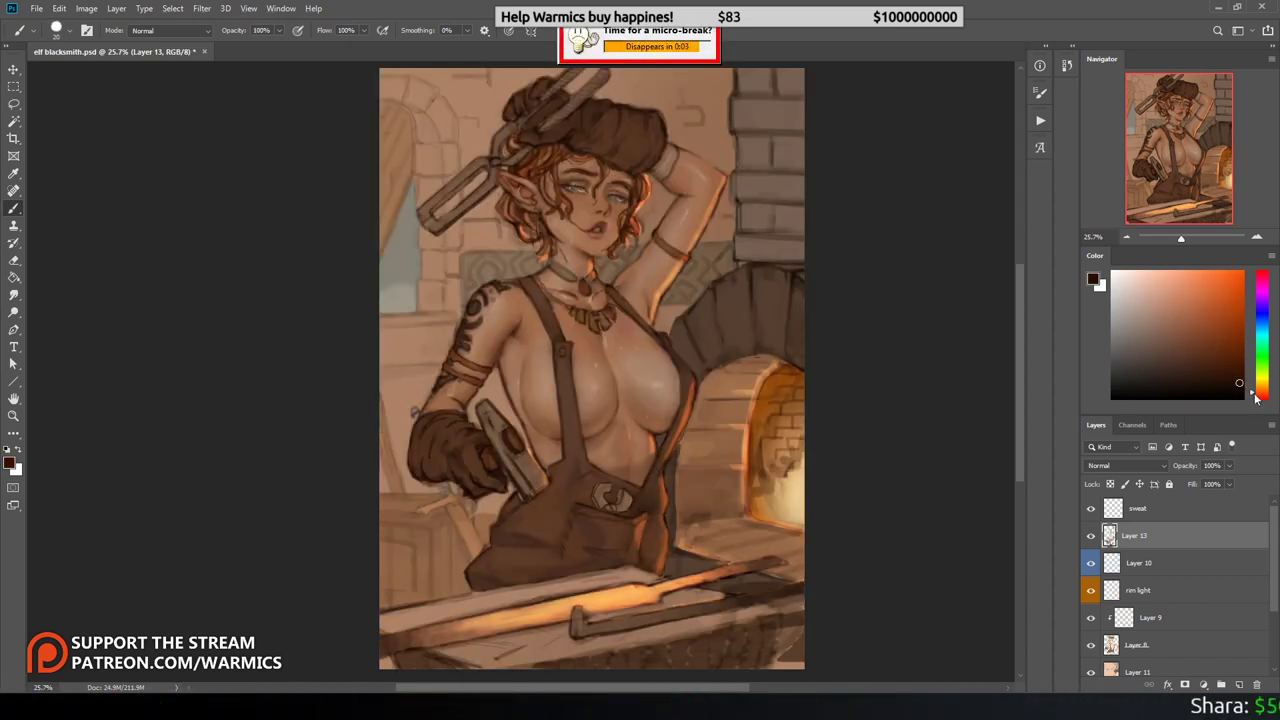
{"action": "left_click", "coordinate": [647, 483], "text": "alt"}
{"action": "left_click", "coordinate": [647, 483], "text": "alt"}
{"action": "left_click_drag", "start_coordinate": [576, 468], "coordinate": [641, 487]}
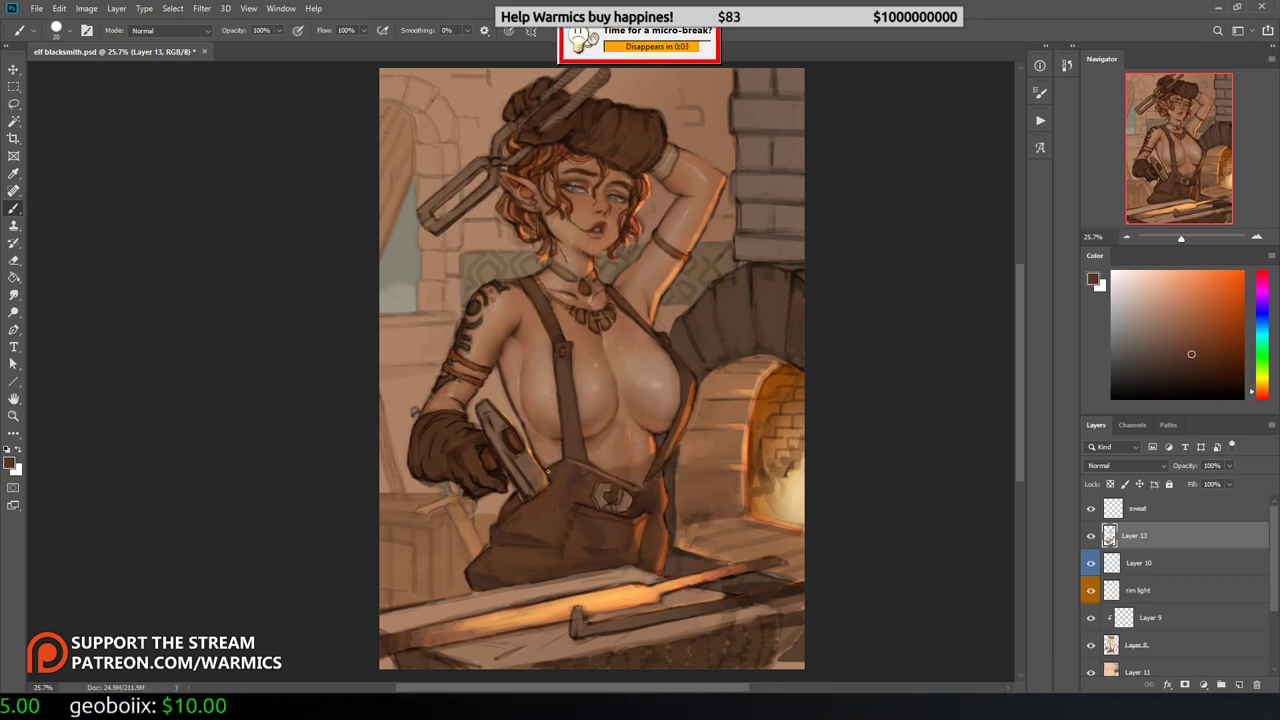
{"action": "left_click", "coordinate": [556, 446], "text": "alt"}
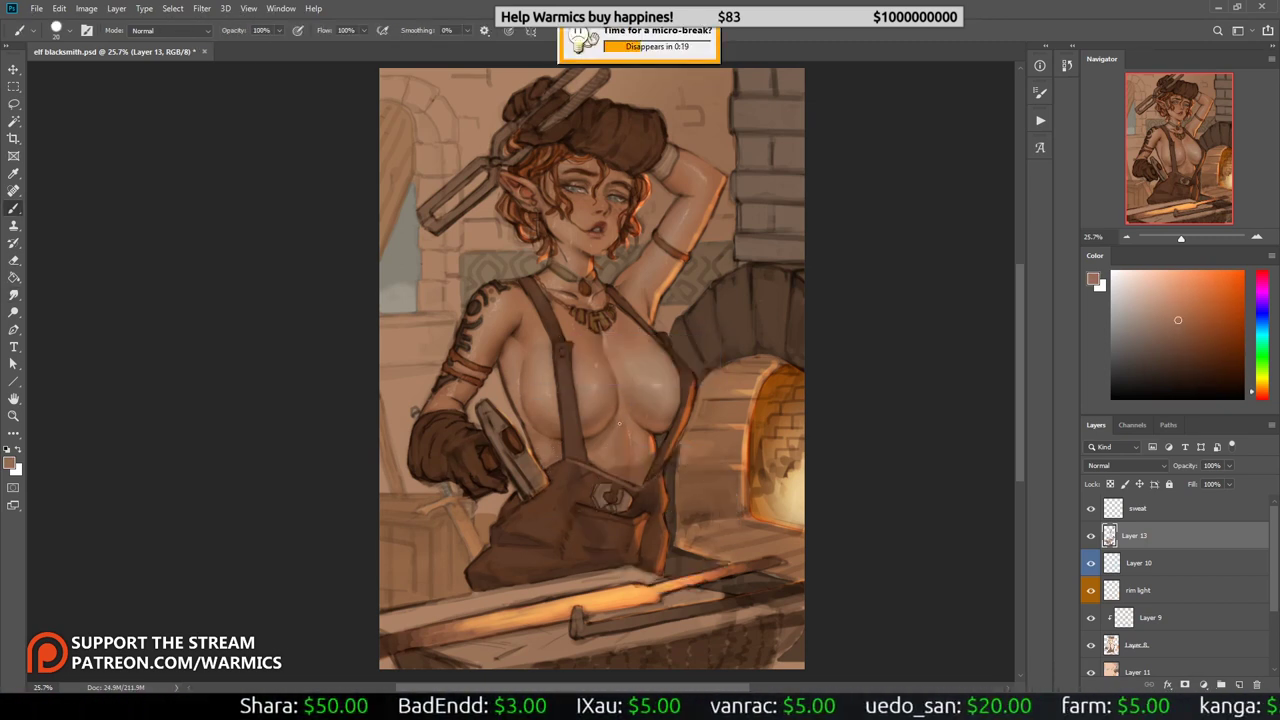
{"action": "left_click", "coordinate": [620, 460], "text": "alt"}
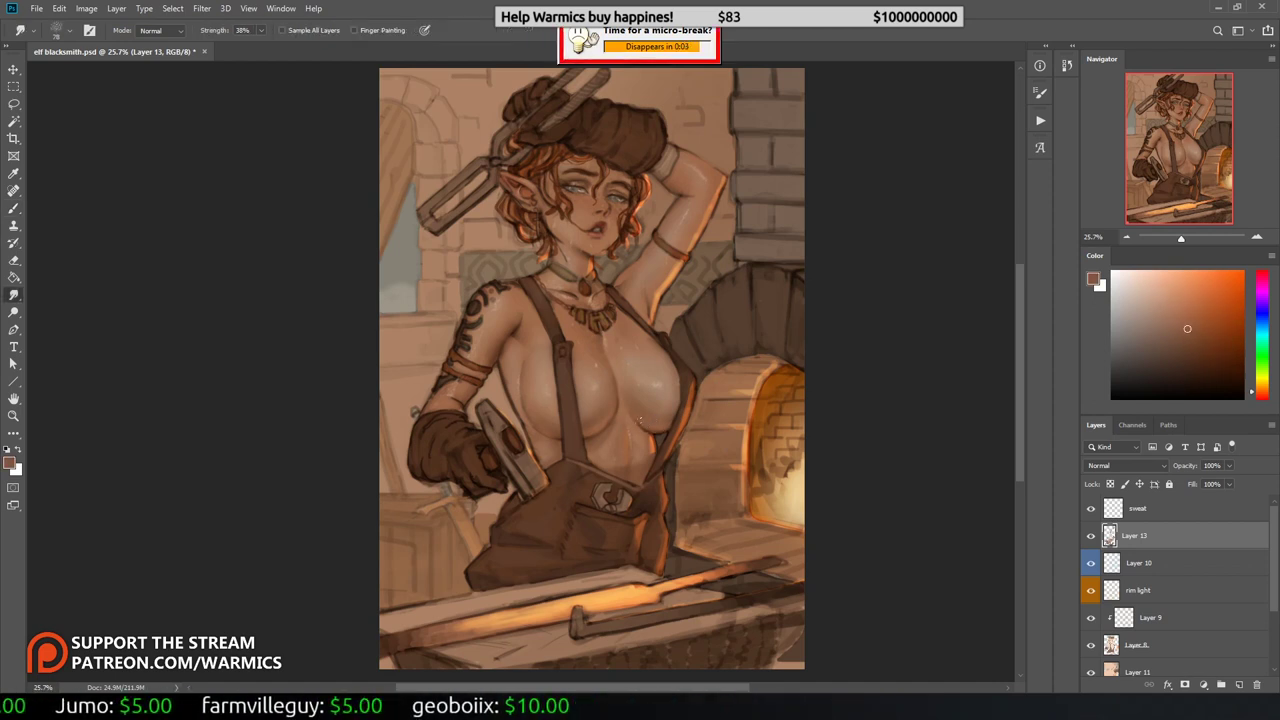
{"action": "left_click", "coordinate": [511, 467], "text": "alt"}
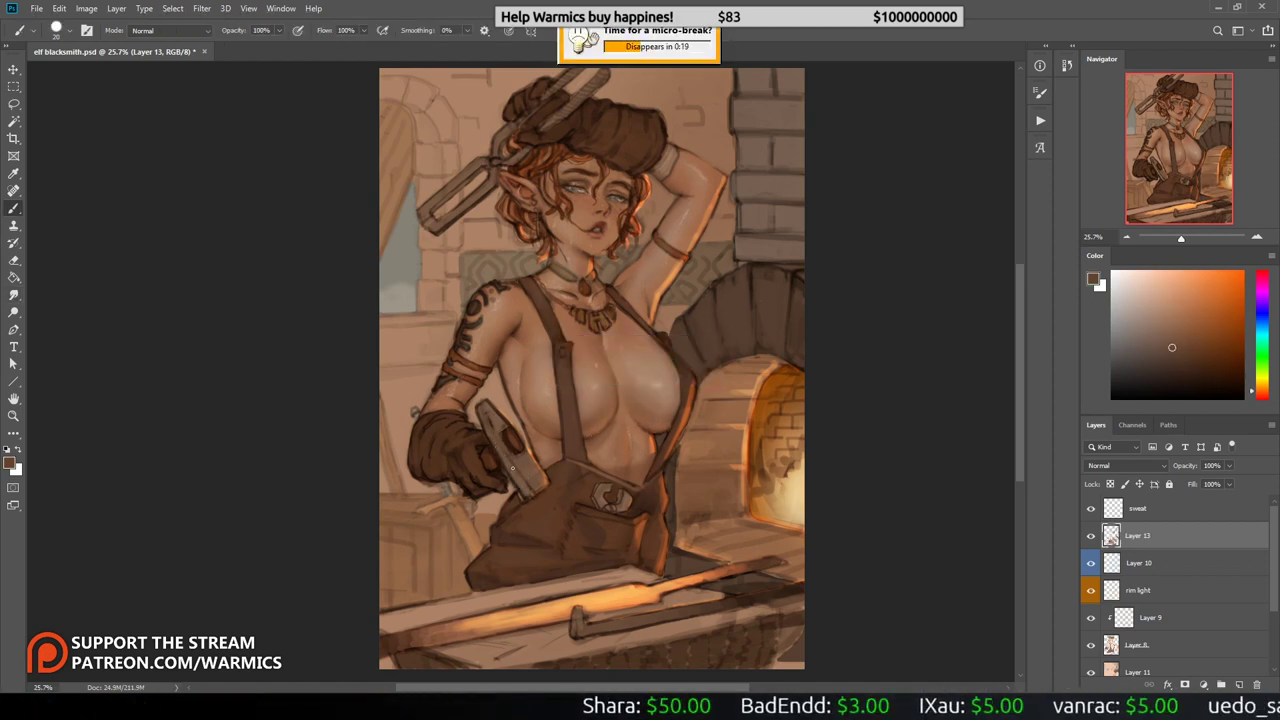
{"action": "key", "text": "h"}
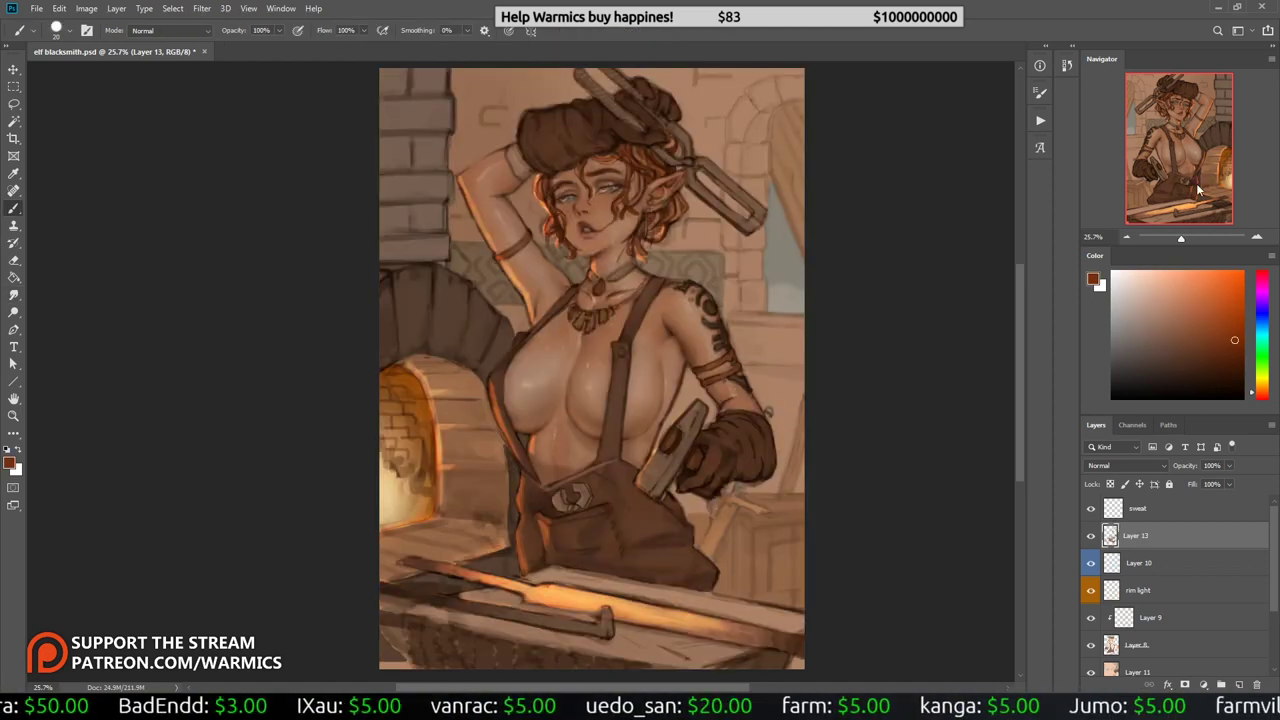
{"action": "key", "text": "ctrl+shift+s"}
{"action": "key", "text": "Return"}
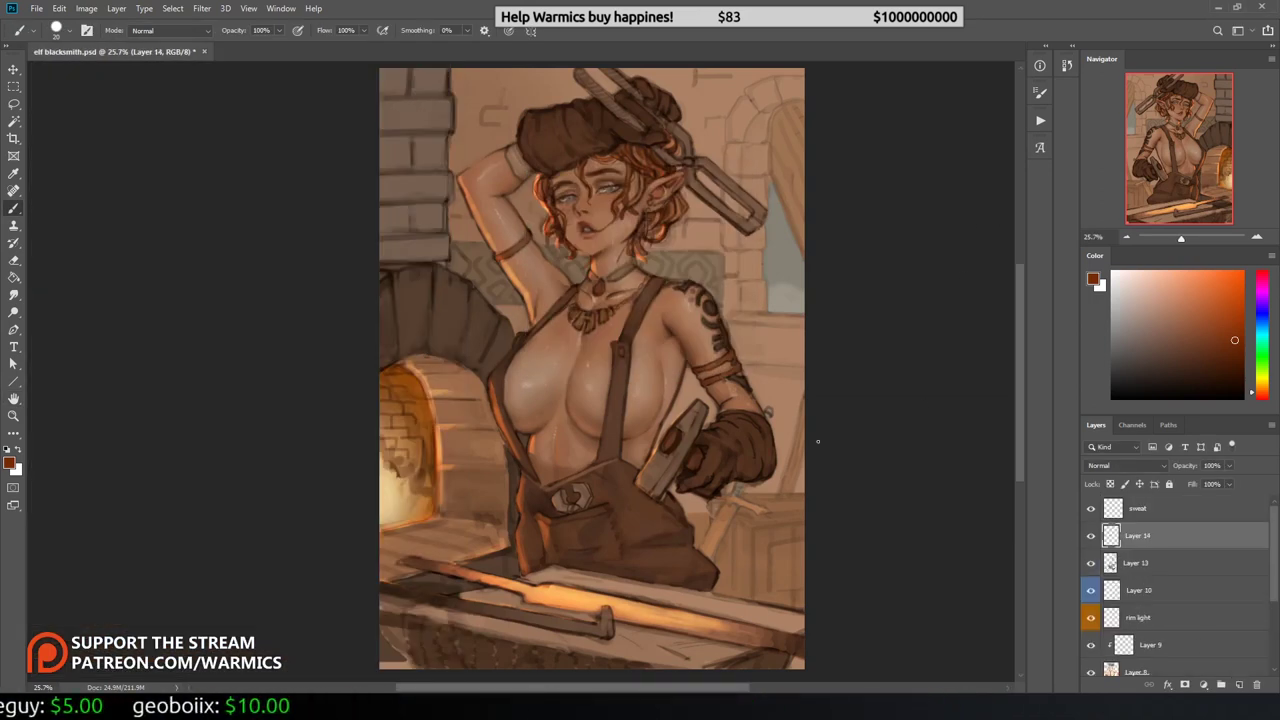
Step: Fill Layer 14 with flat grey, add noise, and enlarge the noise to about 252%
{"action": "right_click", "coordinate": [1058, 472]}
{"action": "key", "text": "Escape"}
{"action": "key", "text": "alt+BackSpace"}
{"action": "left_click", "coordinate": [201, 8]}
{"action": "left_click", "coordinate": [230, 22]}
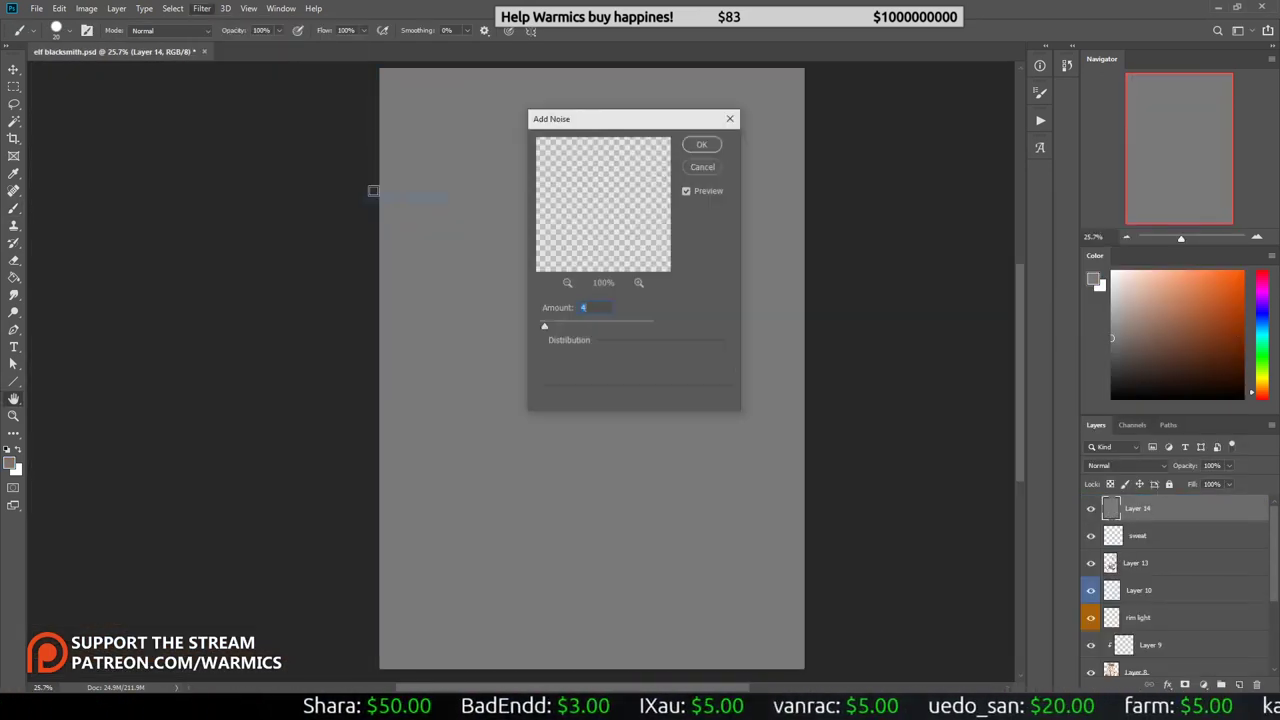
{"action": "left_click", "coordinate": [714, 146]}
{"action": "key", "text": "m"}
{"action": "key", "text": "ctrl+minus"}
{"action": "mouse_move", "coordinate": [430, 175]}
{"action": "left_mouse_down"}
{"action": "mouse_move", "coordinate": [537, 338]}
{"action": "mouse_move", "coordinate": [735, 568]}
{"action": "left_mouse_up"}
{"action": "key", "text": "ctrl+t"}
{"action": "key", "text": "Return"}
Step: Lighten the noise with Hue/Saturation and legacy Brightness/Contrast, and set Layer 14 to Multiply
{"action": "key", "text": "ctrl+u"}
{"action": "left_click_drag", "start_coordinate": [1029, 403], "coordinate": [1061, 410]}
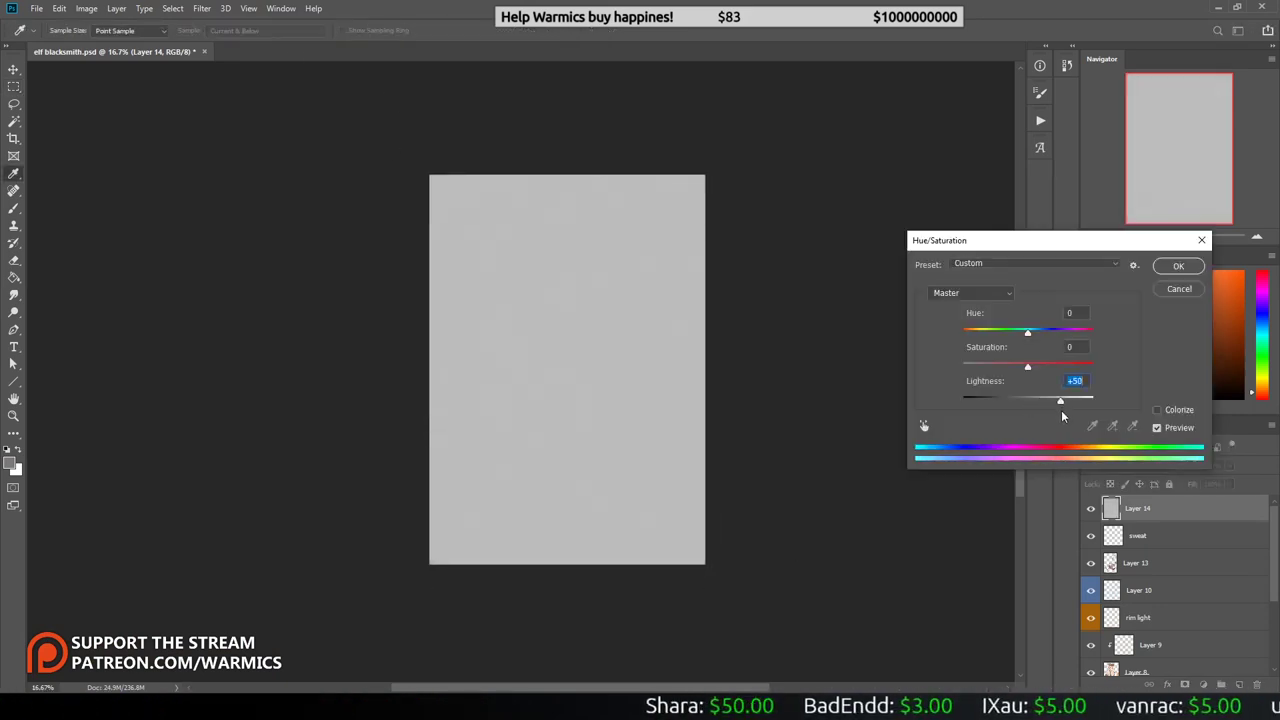
{"action": "key", "text": "Escape"}
{"action": "left_click", "coordinate": [116, 8]}
{"action": "left_click", "coordinate": [250, 46]}
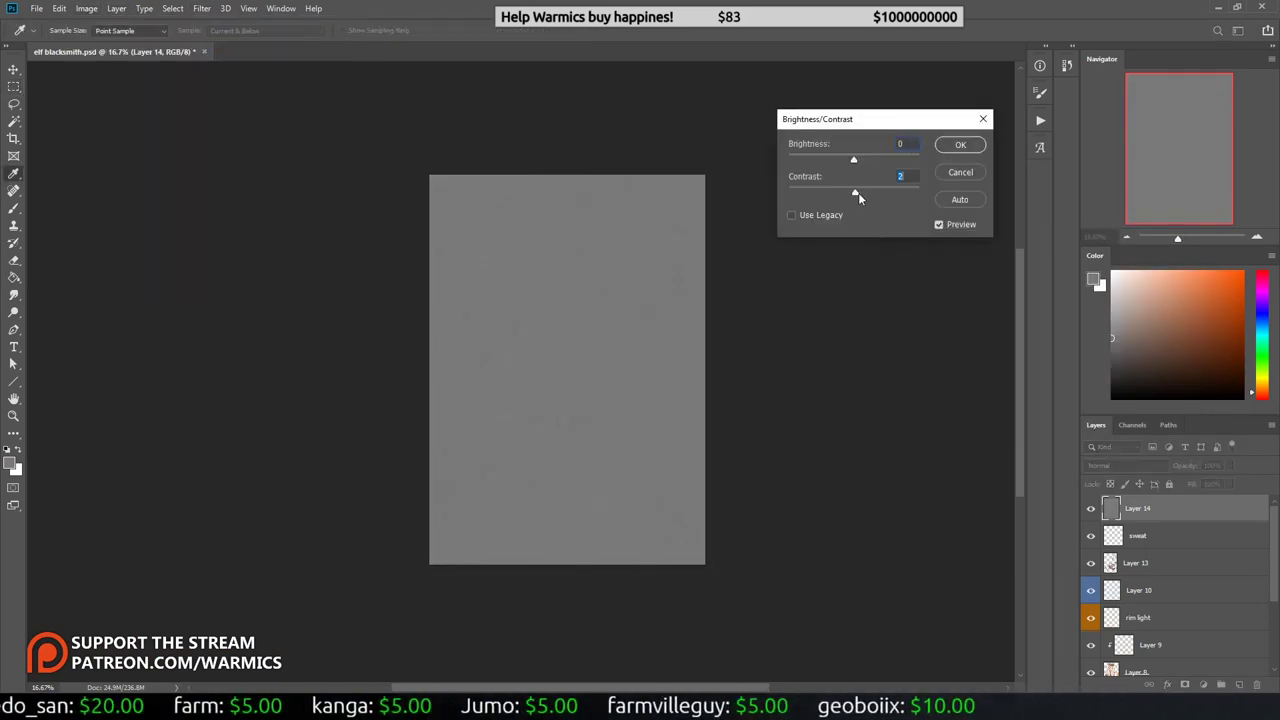
{"action": "left_click_drag", "start_coordinate": [877, 192], "coordinate": [898, 163]}
{"action": "left_click", "coordinate": [791, 214]}
{"action": "key", "text": "Return"}
{"action": "left_click", "coordinate": [1127, 465]}
{"action": "left_click", "coordinate": [1122, 410]}
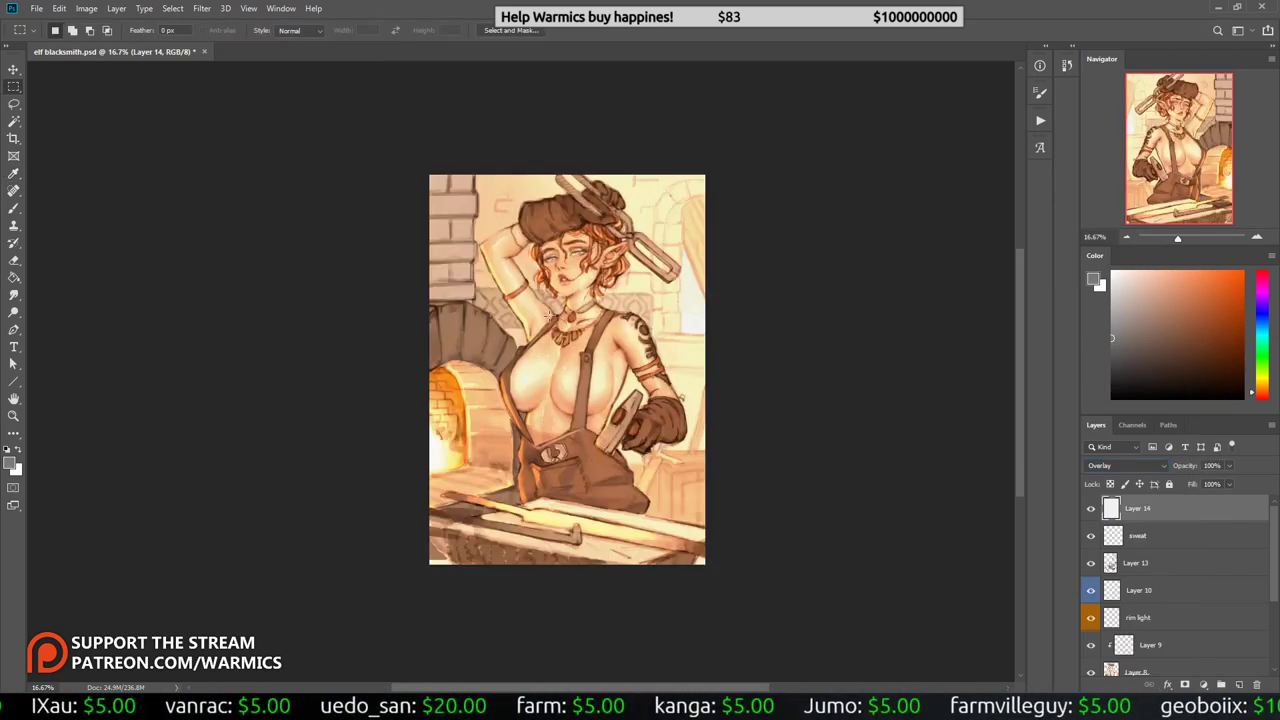
Step: Apply a 2.7-pixel Gaussian Blur to the noise layer and view at 33.3%
{"action": "key", "text": "z"}
{"action": "left_click", "coordinate": [646, 366]}
{"action": "left_click", "coordinate": [202, 8]}
{"action": "left_click", "coordinate": [250, 93]}
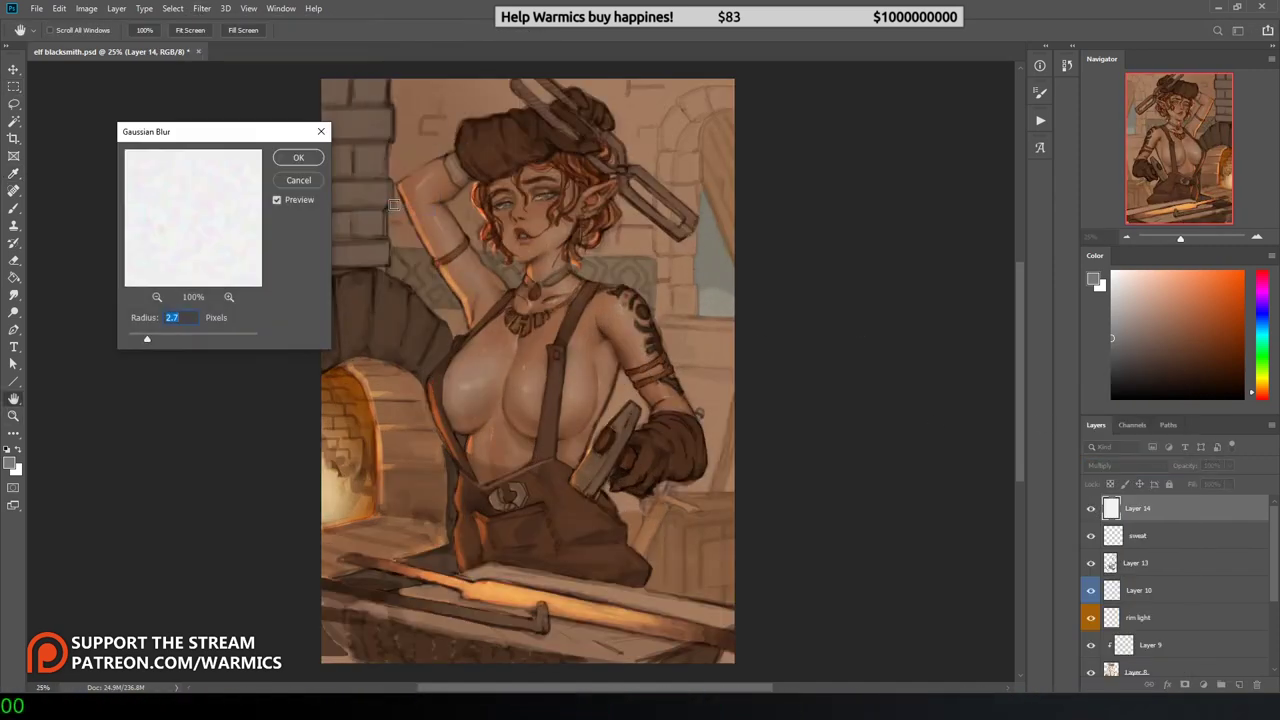
{"action": "left_click", "coordinate": [338, 150]}
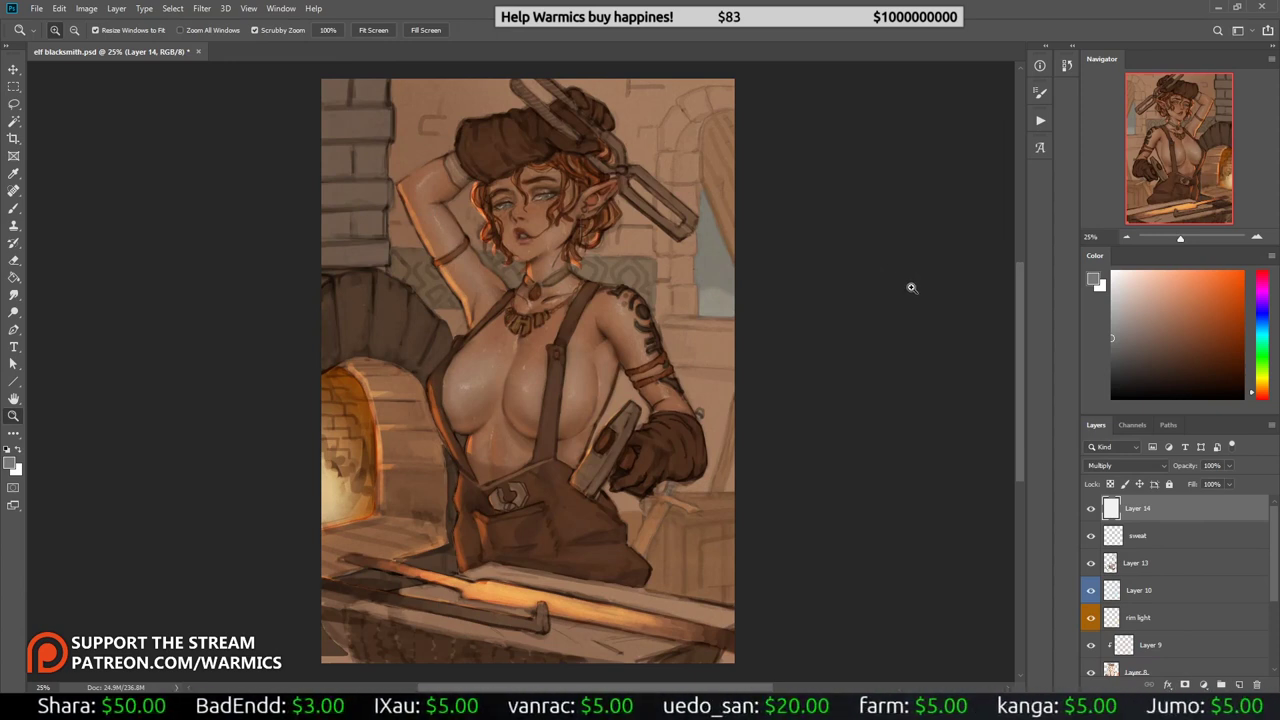
{"action": "left_click", "coordinate": [855, 290]}
Step: Add a new empty Layer 15 set to Overlay blending
{"action": "key", "text": "b"}
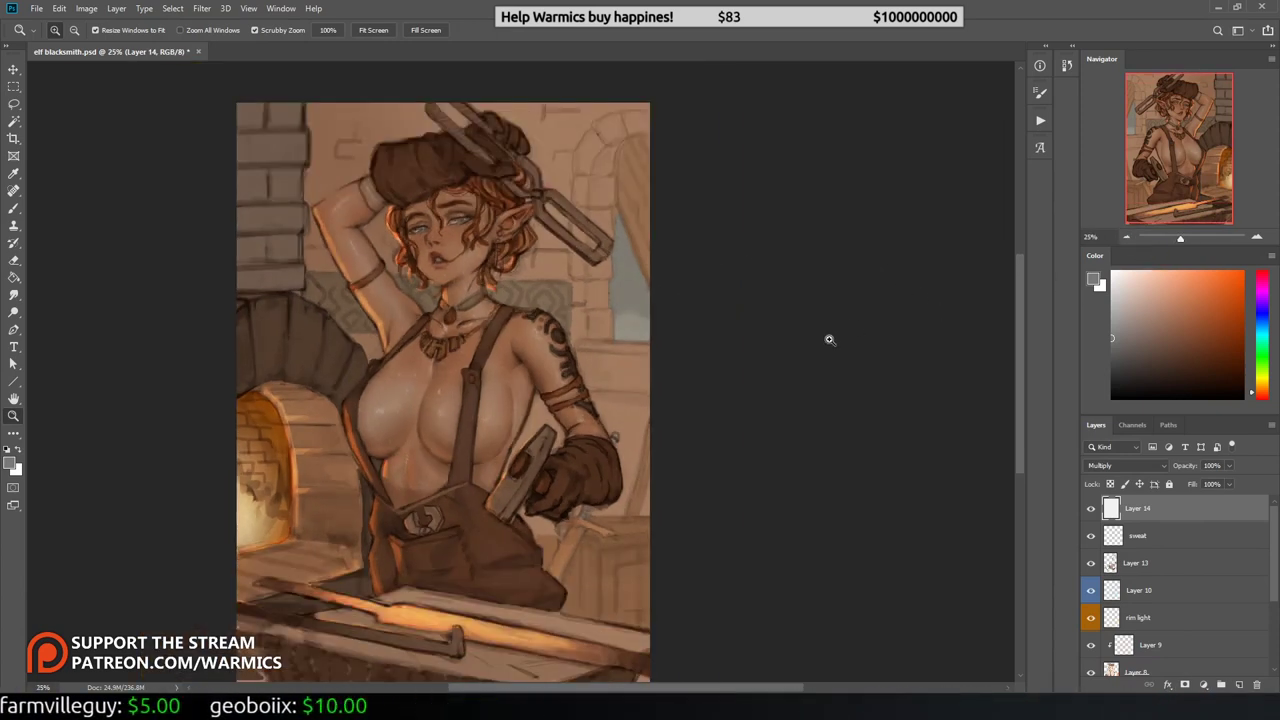
{"action": "right_click", "coordinate": [515, 192]}
{"action": "key", "text": "Return"}
{"action": "key", "text": "ctrl+shift+alt+n"}
{"action": "key", "text": "shift+alt+o"}
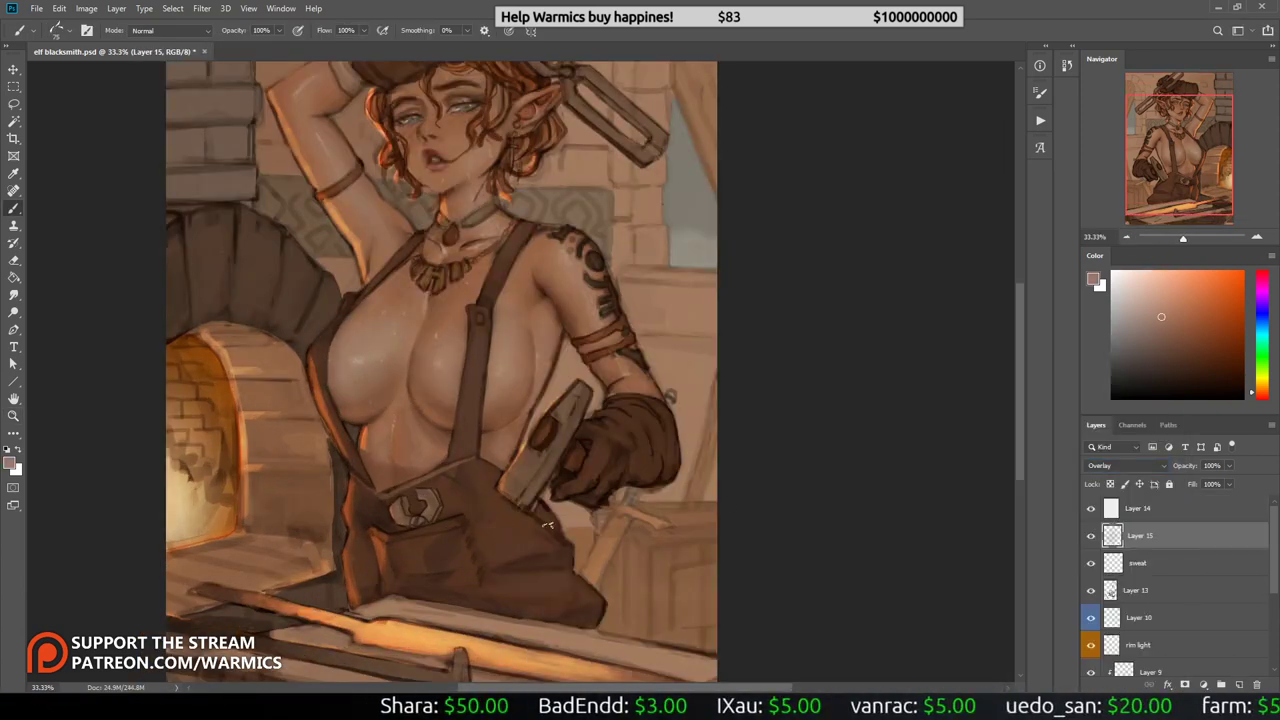
{"action": "scroll", "coordinate": [560, 640], "scroll_direction": "down", "scroll_amount": 3}
{"action": "scroll", "coordinate": [800, 370], "scroll_direction": "up", "scroll_amount": 4}
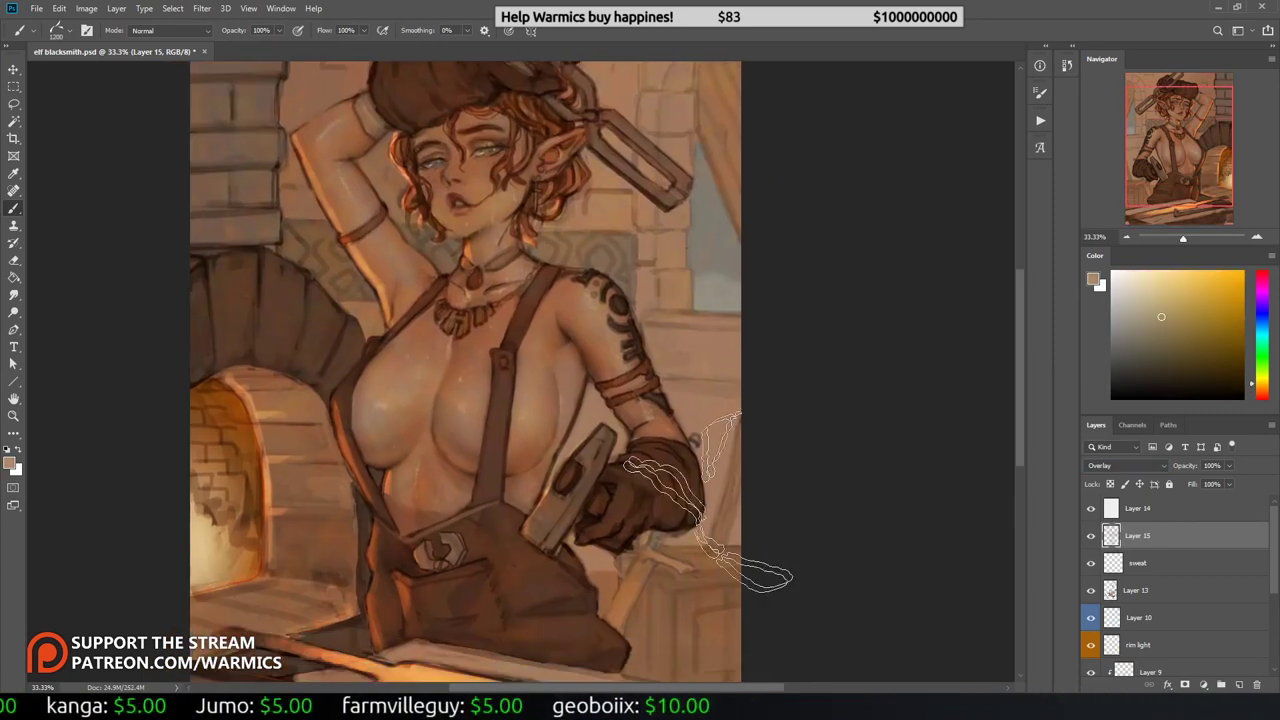
{"action": "key", "text": "l"}
{"action": "scroll", "coordinate": [357, 336], "scroll_direction": "up", "scroll_amount": 3}
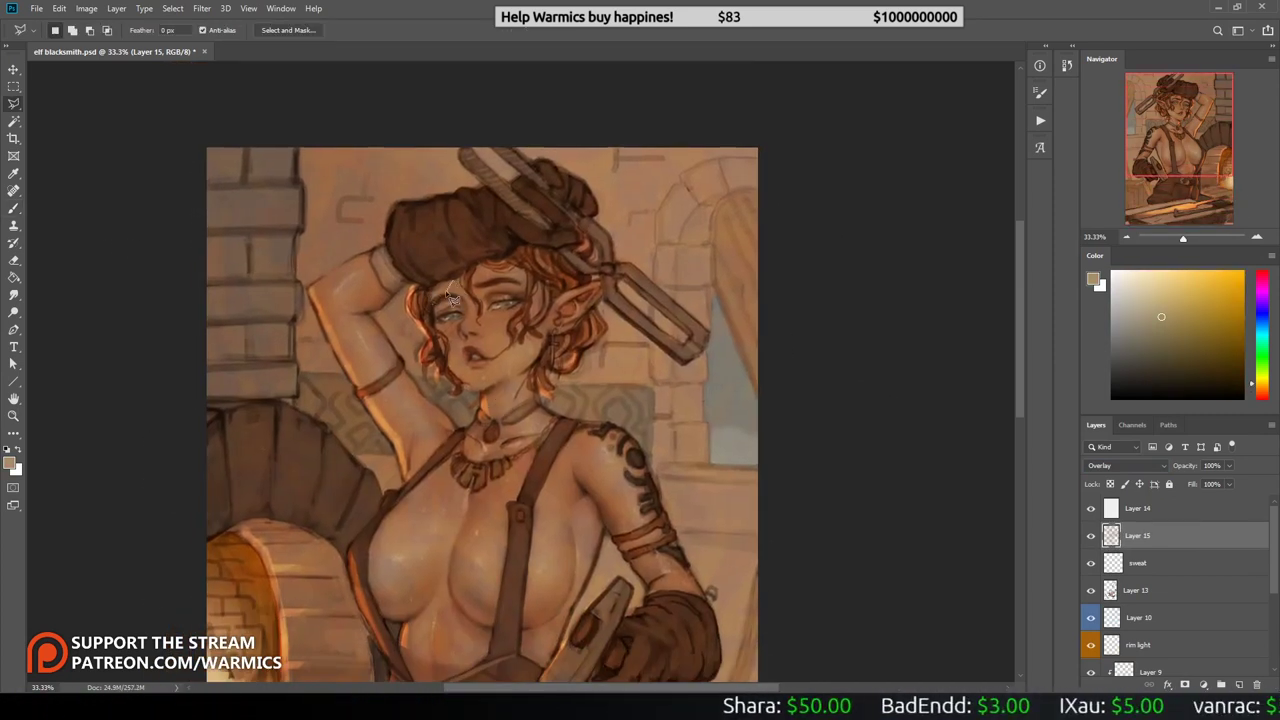
Step: Draw a freehand selection around the hat, glove, apron and its vertical strap
{"action": "mouse_move", "coordinate": [458, 285]}
{"action": "left_mouse_down"}
{"action": "mouse_move", "coordinate": [548, 255]}
{"action": "mouse_move", "coordinate": [553, 180]}
{"action": "left_mouse_up"}
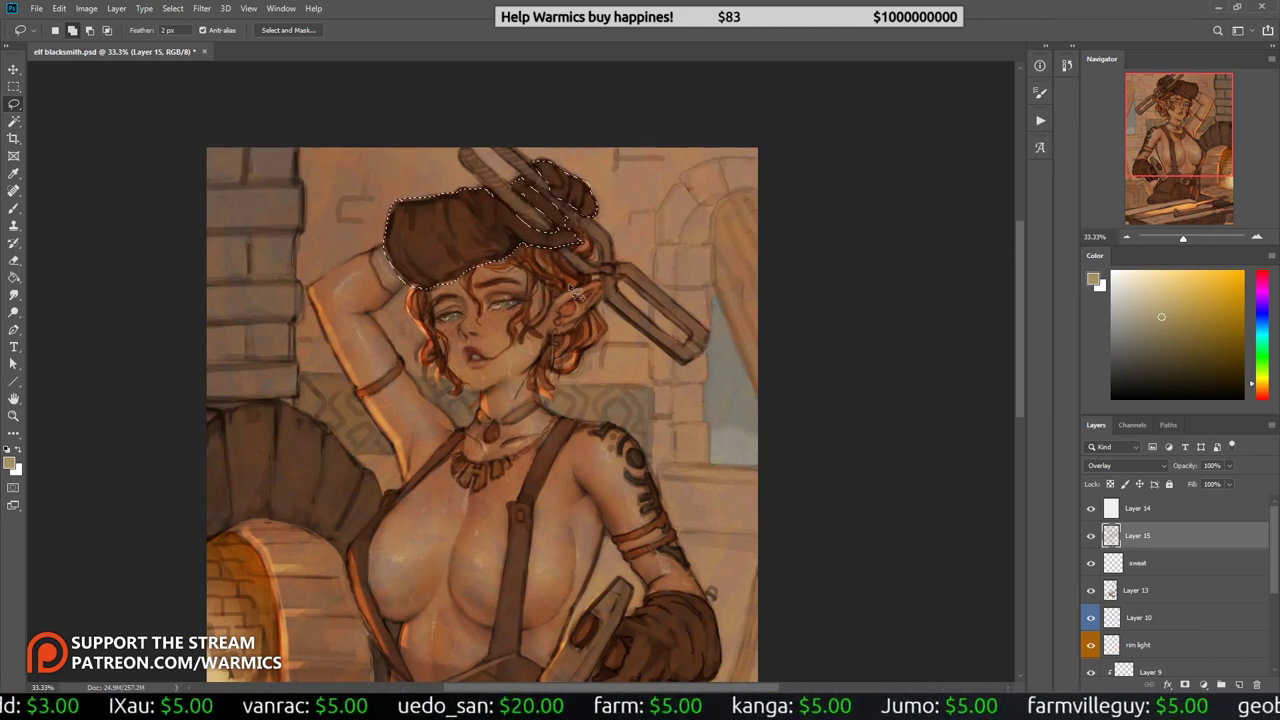
{"action": "mouse_move", "coordinate": [634, 645]}
{"action": "left_mouse_down"}
{"action": "mouse_move", "coordinate": [590, 515]}
{"action": "mouse_move", "coordinate": [582, 558]}
{"action": "left_mouse_up"}
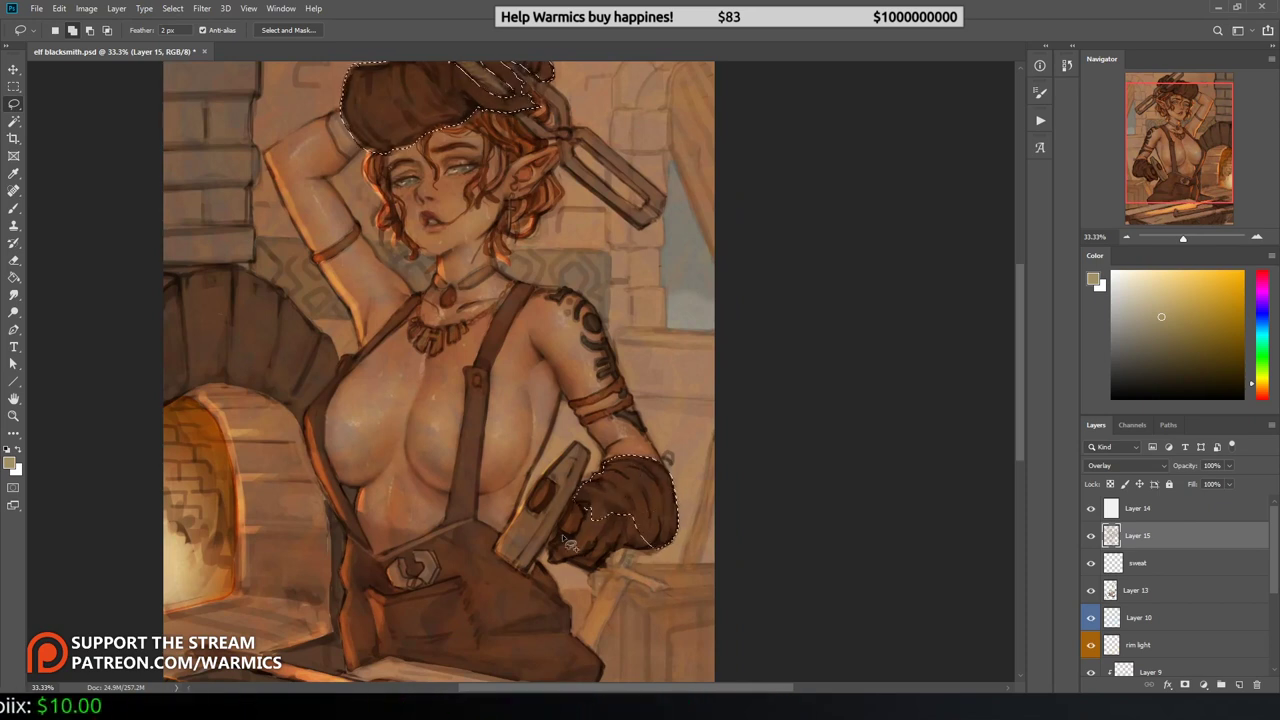
{"action": "left_click_drag", "start_coordinate": [603, 527], "coordinate": [670, 437]}
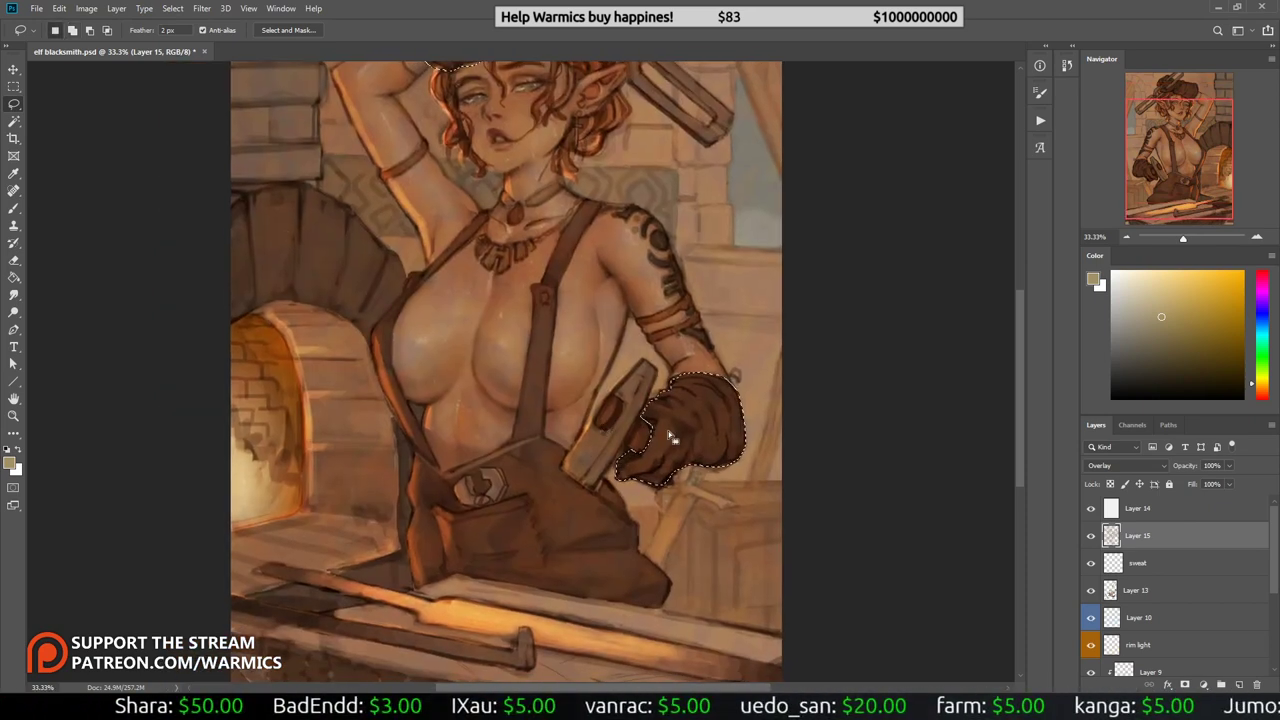
{"action": "mouse_move", "coordinate": [492, 222]}
{"action": "left_mouse_down"}
{"action": "mouse_move", "coordinate": [381, 353]}
{"action": "mouse_move", "coordinate": [421, 553]}
{"action": "left_mouse_up"}
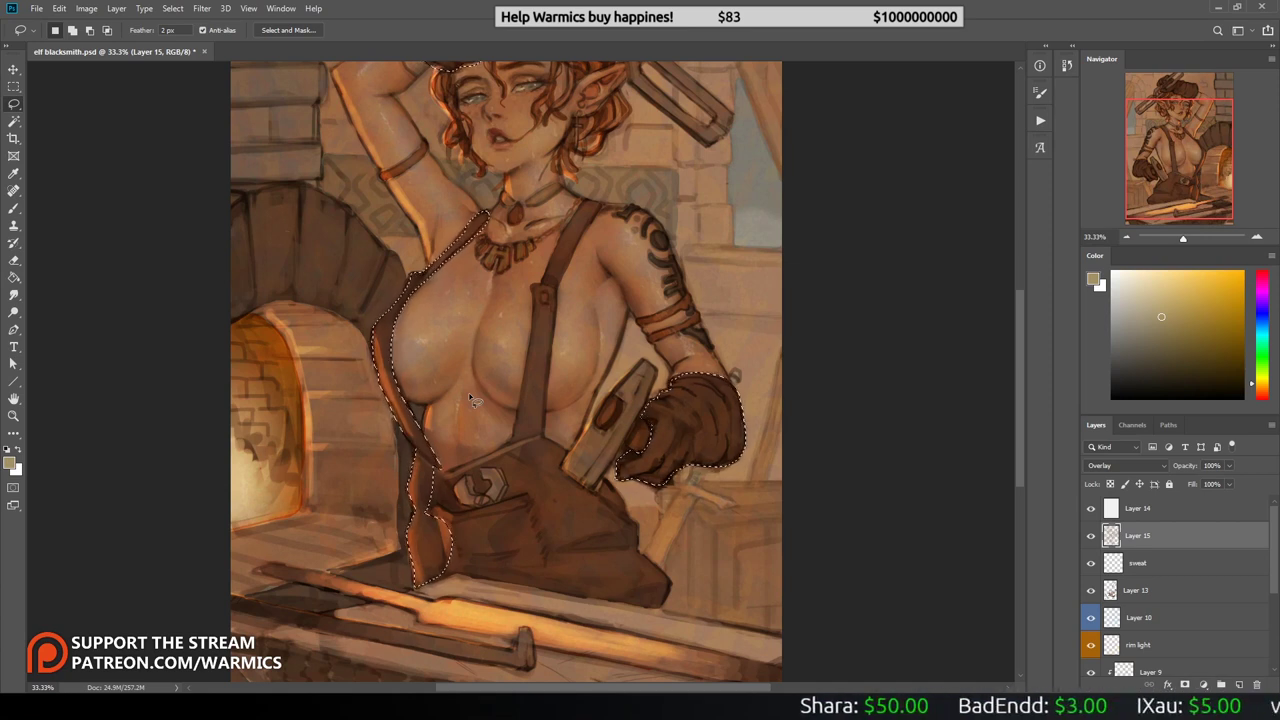
{"action": "mouse_move", "coordinate": [440, 465]}
{"action": "left_mouse_down"}
{"action": "mouse_move", "coordinate": [567, 487]}
{"action": "mouse_move", "coordinate": [632, 614]}
{"action": "left_mouse_up"}
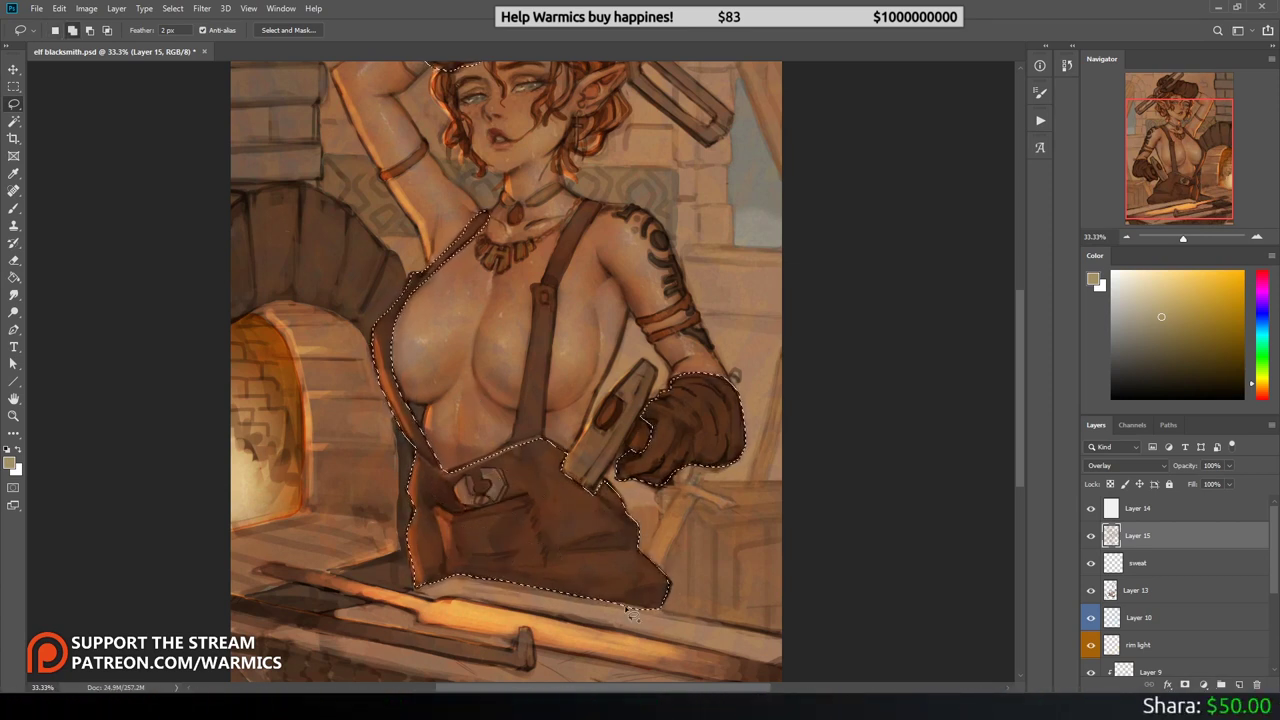
{"action": "left_click_drag", "start_coordinate": [522, 438], "coordinate": [595, 216]}
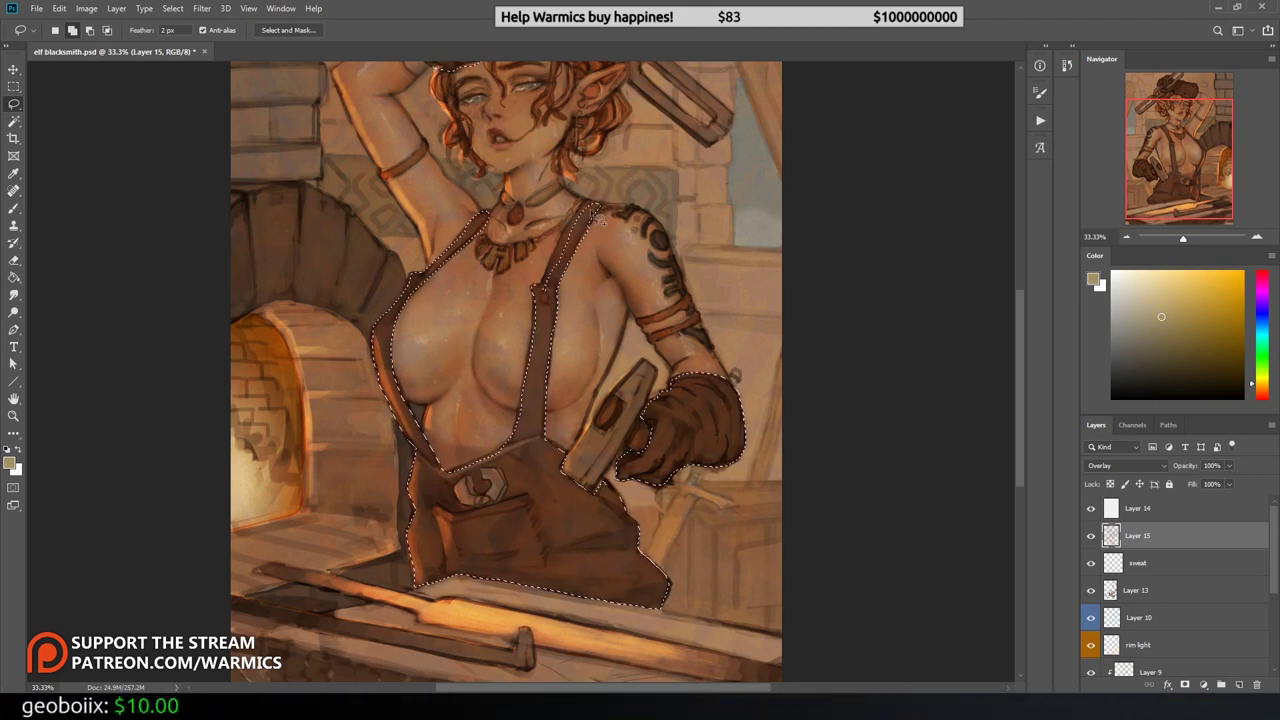
{"action": "key", "text": "z"}
{"action": "left_click_drag", "start_coordinate": [640, 316], "coordinate": [606, 316]}
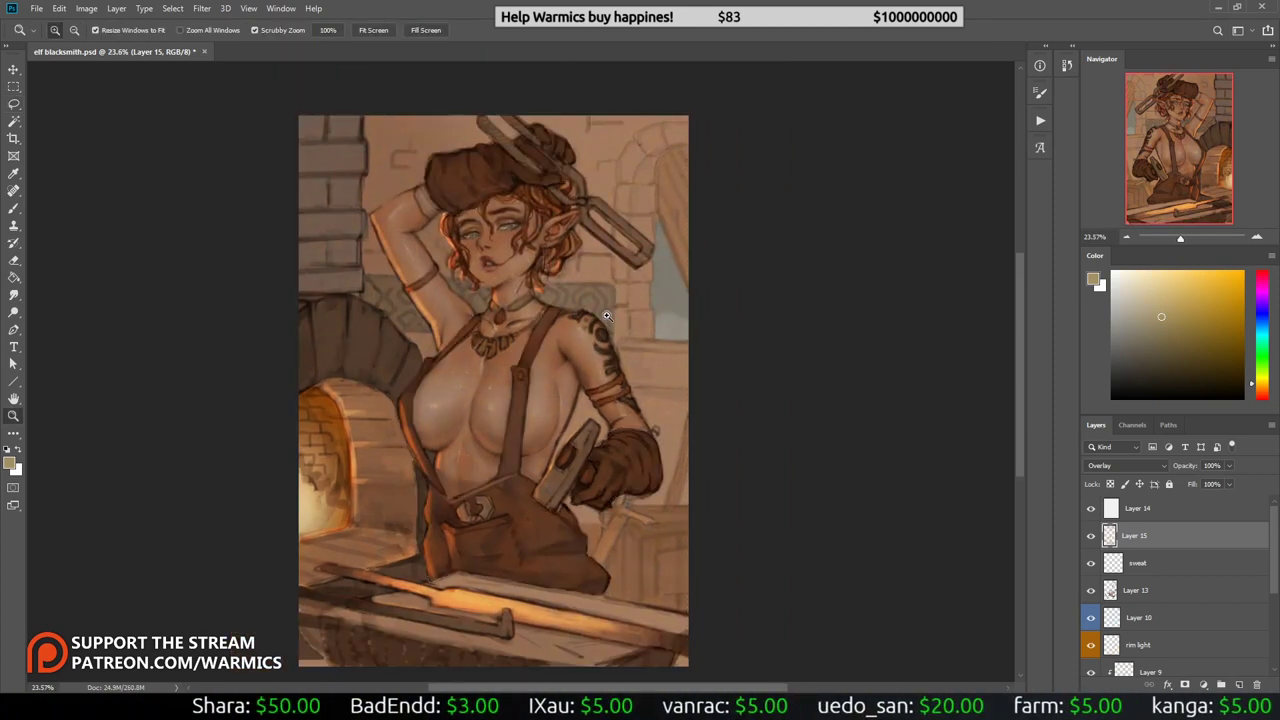
Step: Lasso around the furnace arch opening, then choose a smaller brush with a reddish-pink colour
{"action": "key", "text": "b"}
{"action": "right_click", "coordinate": [420, 228]}
{"action": "key", "text": "Escape"}
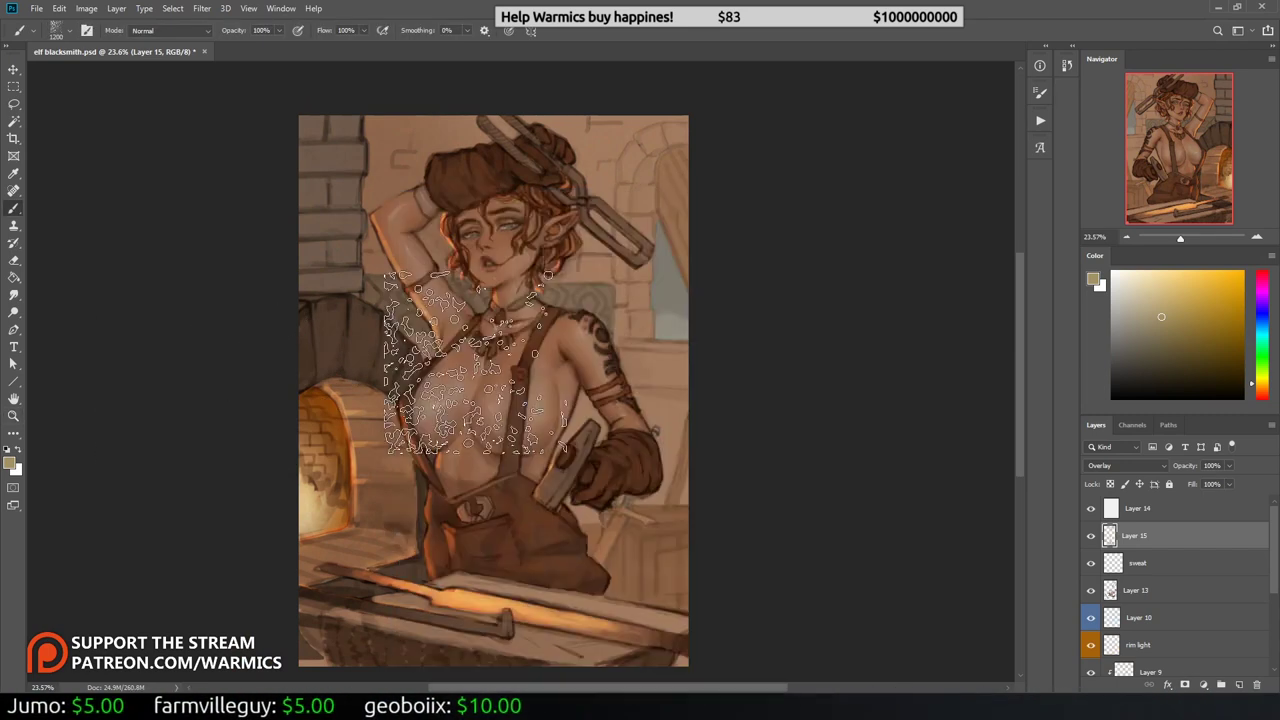
{"action": "key", "text": "l"}
{"action": "mouse_move", "coordinate": [330, 385]}
{"action": "left_mouse_down"}
{"action": "mouse_move", "coordinate": [352, 403]}
{"action": "mouse_move", "coordinate": [362, 576]}
{"action": "mouse_move", "coordinate": [310, 578]}
{"action": "left_mouse_up"}
{"action": "key", "text": "b"}
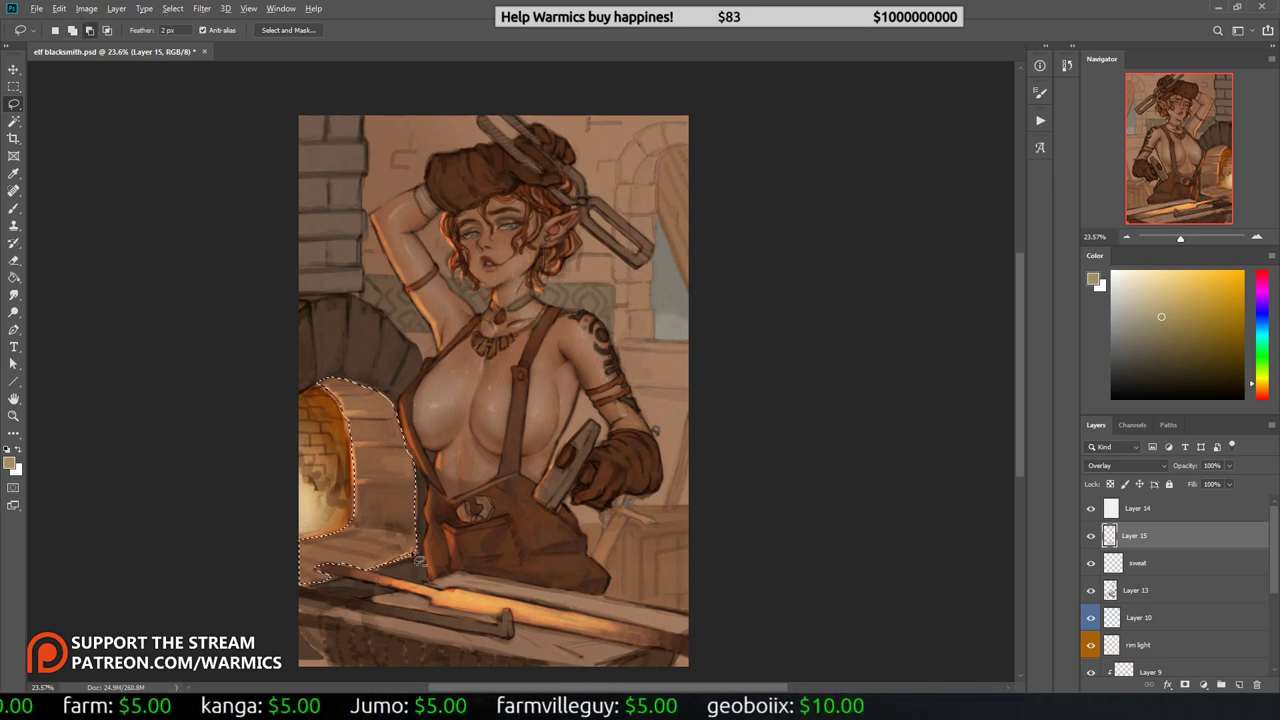
{"action": "left_click", "coordinate": [420, 505], "text": "alt"}
{"action": "key", "text": "bracketleft"}
{"action": "key", "text": "bracketleft"}
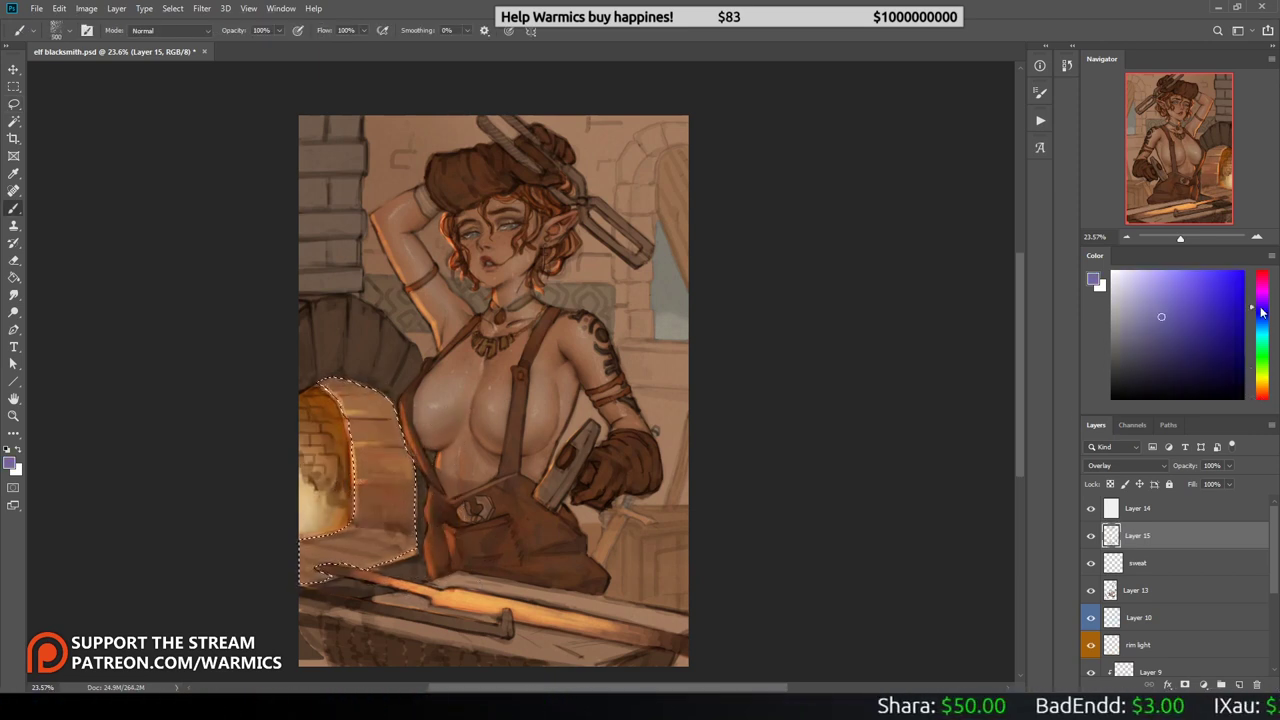
{"action": "left_click", "coordinate": [304, 553], "text": "alt"}
{"action": "left_click", "coordinate": [386, 567], "text": "alt"}
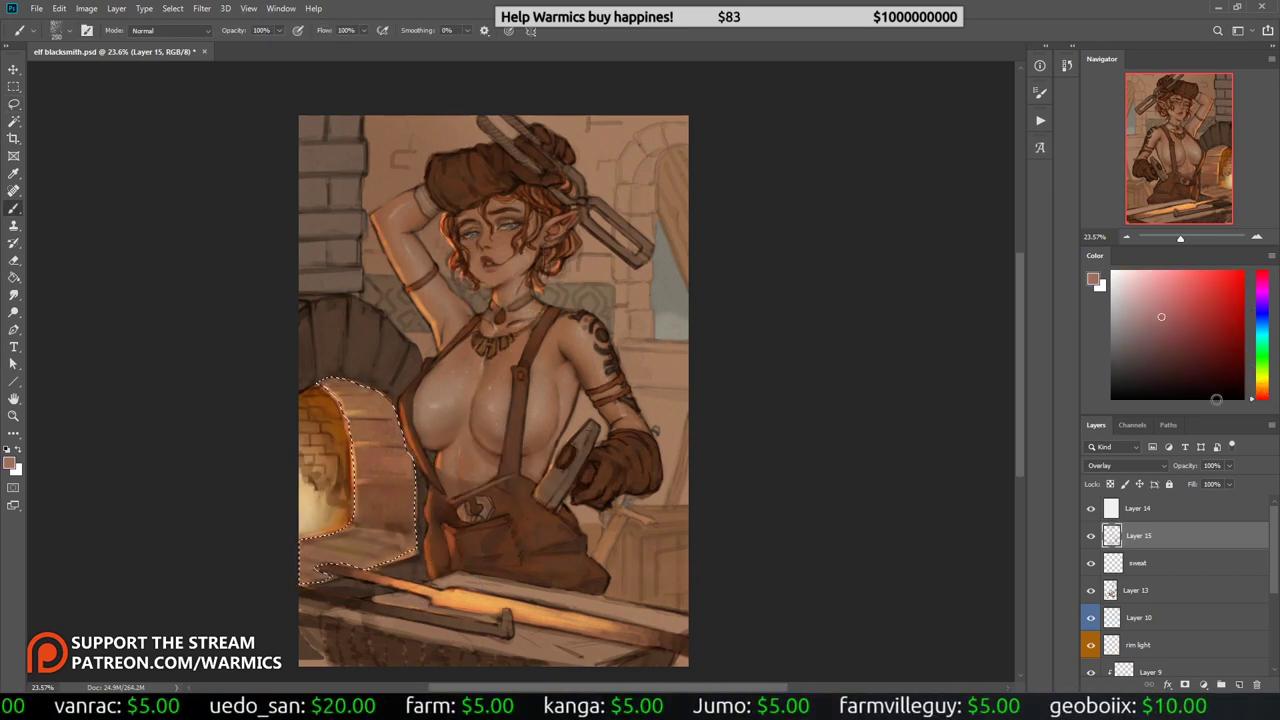
Step: On the OP layer, sample a near-black brown and resize the brush for the chain
{"action": "key", "text": "h"}
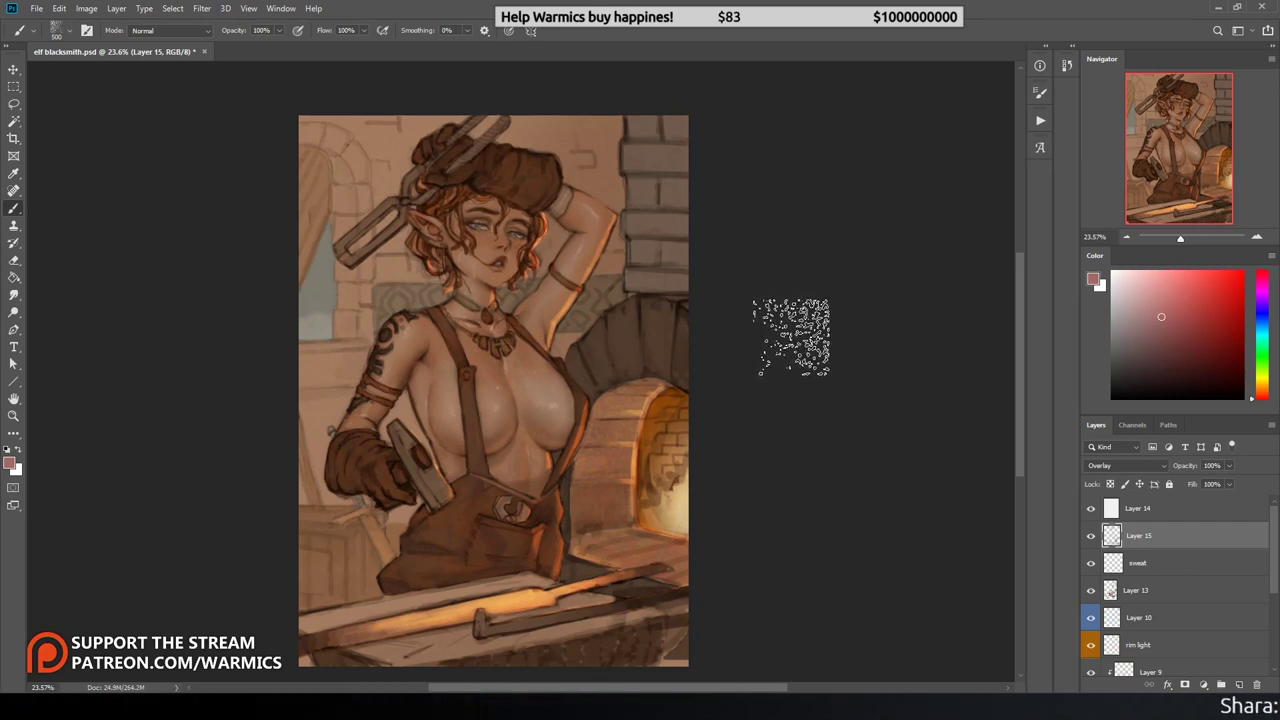
{"action": "left_click", "coordinate": [1130, 590]}
{"action": "scroll", "coordinate": [457, 371], "scroll_direction": "up", "scroll_amount": 3}
{"action": "scroll", "coordinate": [737, 337], "scroll_direction": "down", "scroll_amount": 3}
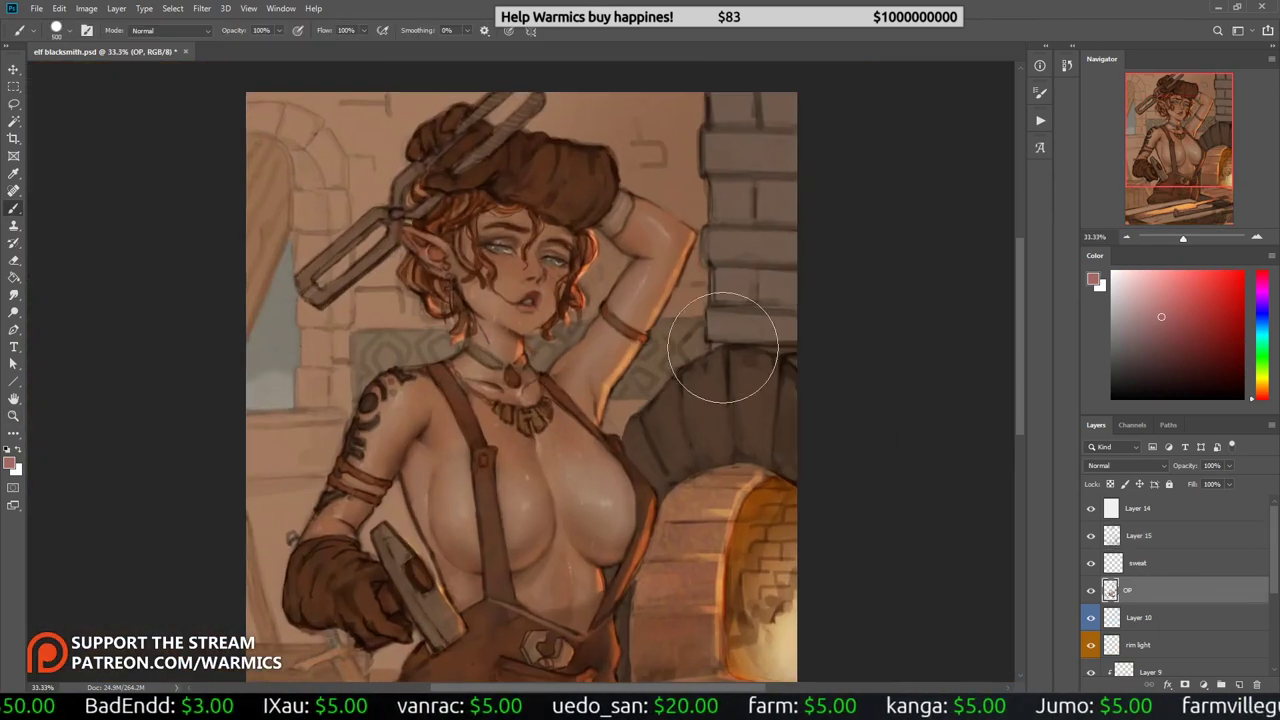
{"action": "left_click", "coordinate": [487, 352], "text": "alt"}
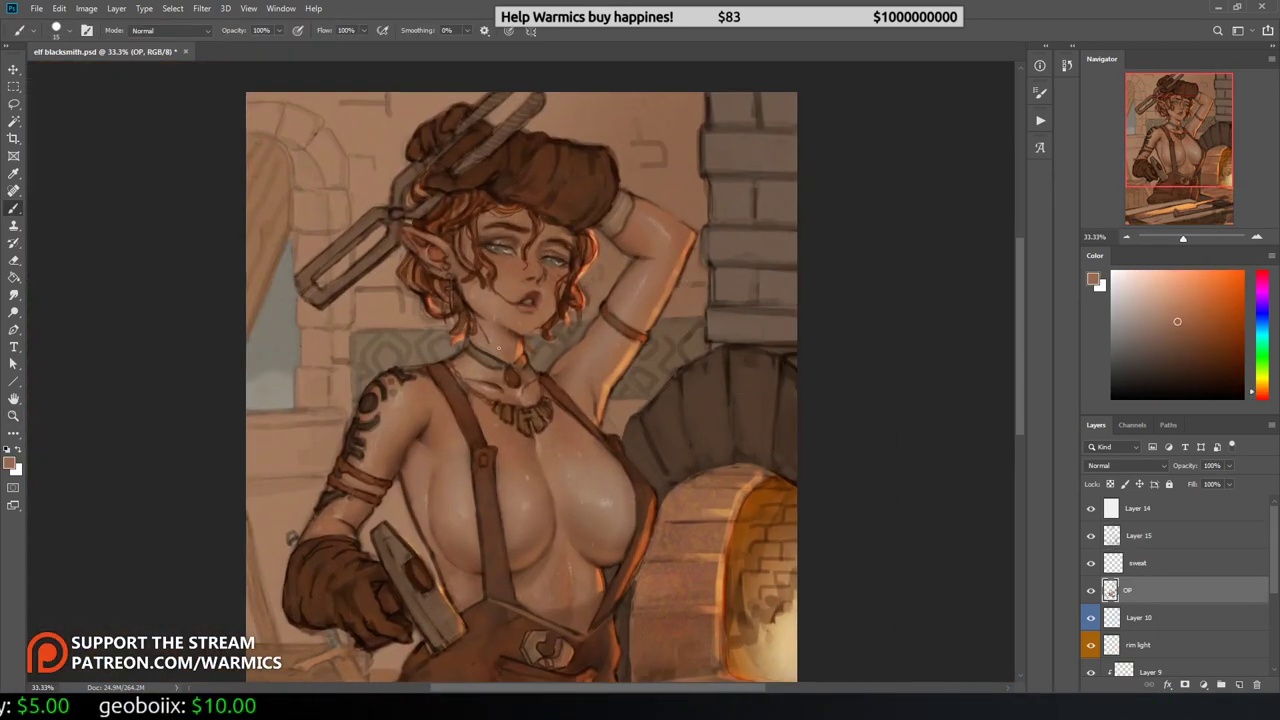
{"action": "right_click", "coordinate": [513, 366]}
{"action": "key", "text": "Escape"}
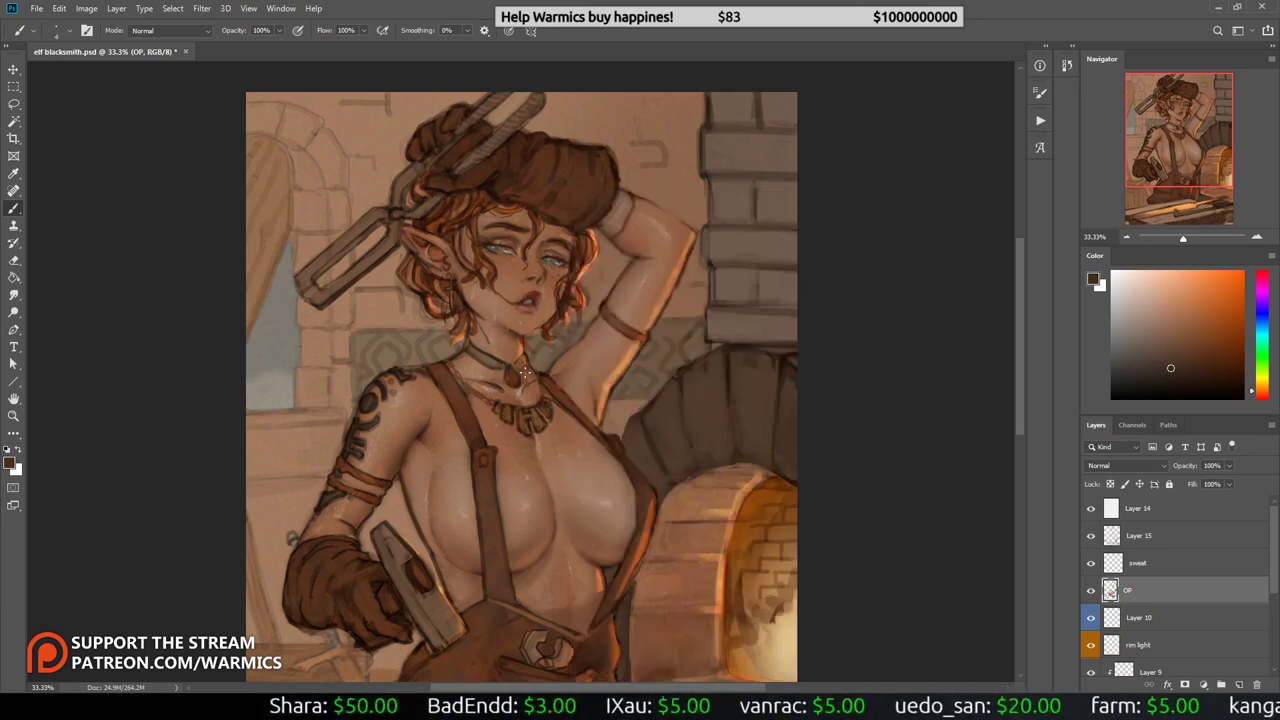
{"action": "scroll", "coordinate": [513, 366], "scroll_direction": "up", "scroll_amount": 1}
{"action": "right_click", "coordinate": [508, 374]}
{"action": "key", "text": "Escape"}
Step: Lighten the dark necklace line below the collar, blending it, and pick a golden tan
{"action": "left_click", "coordinate": [453, 318], "text": "alt"}
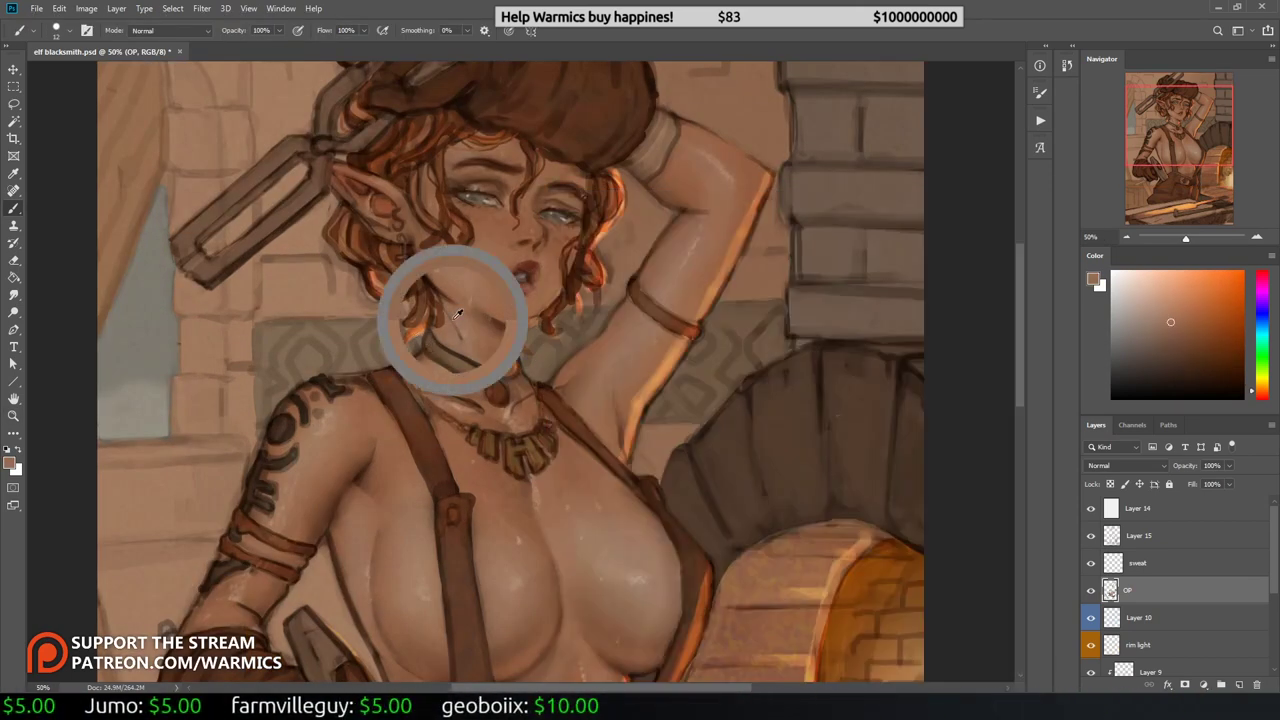
{"action": "key", "text": "r"}
{"action": "key", "text": "b"}
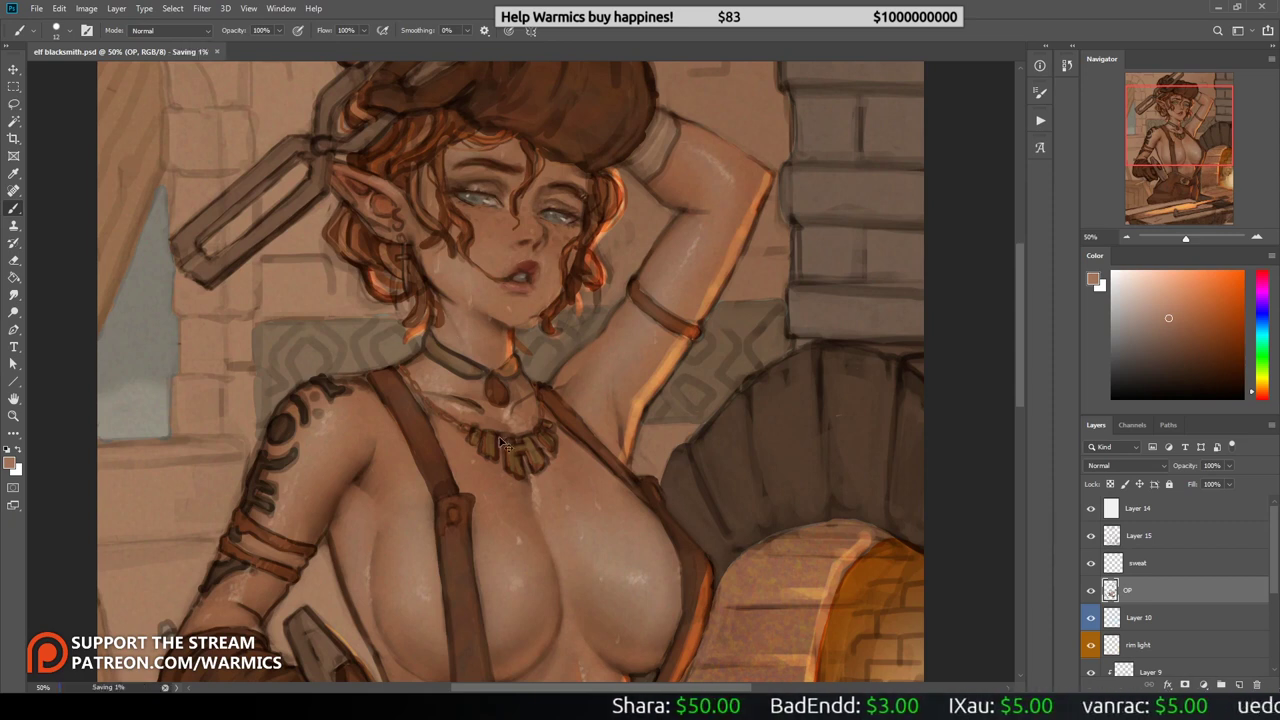
{"action": "key", "text": "h"}
{"action": "key", "text": "h"}
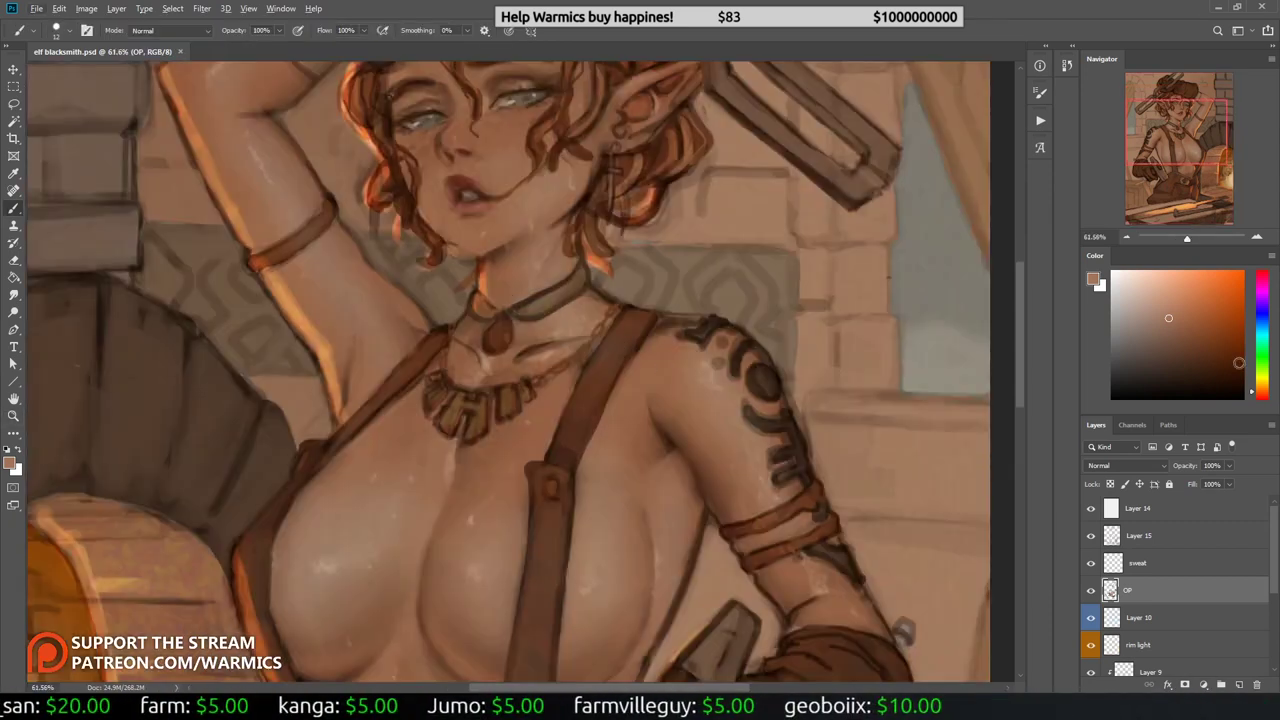
{"action": "left_click", "coordinate": [537, 352], "text": "alt"}
{"action": "left_click_drag", "start_coordinate": [515, 358], "coordinate": [549, 342]}
{"action": "left_click", "coordinate": [540, 395], "text": "alt"}
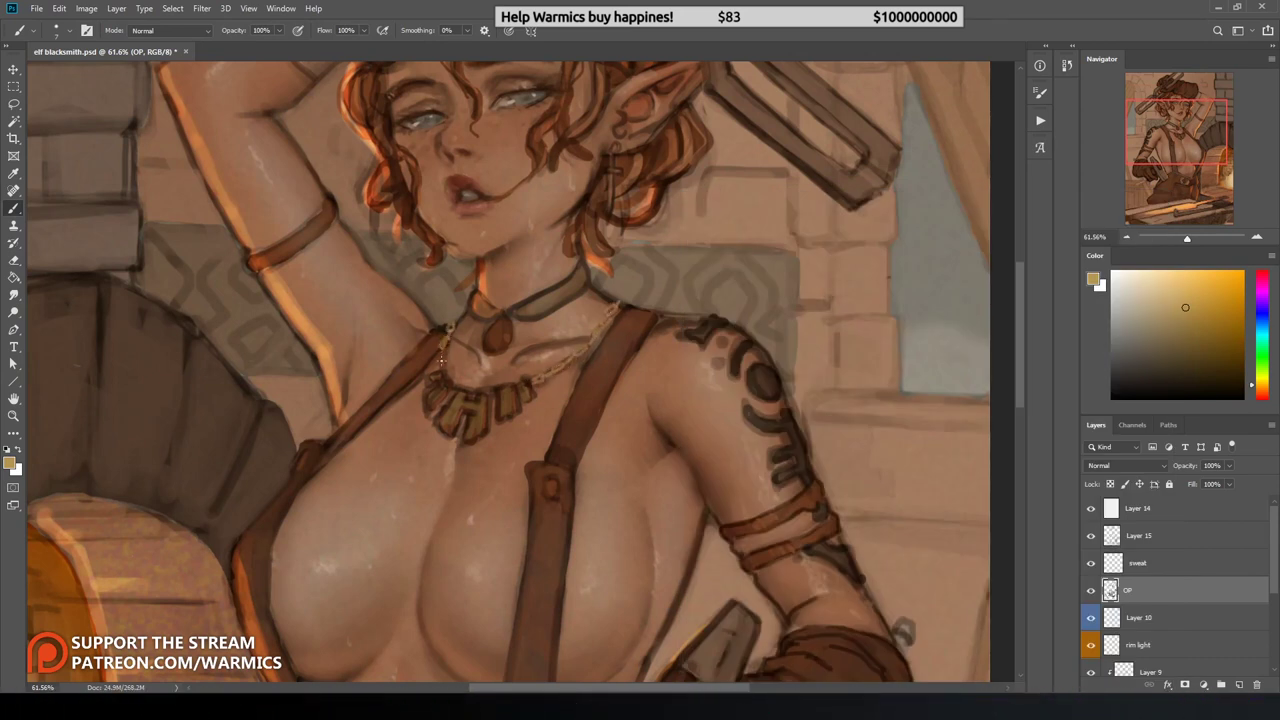
Step: Check the chain mirrored and zoomed out, sampling reddish, darker and lighter browns around the necklace
{"action": "key", "text": "ctrl+shift+h"}
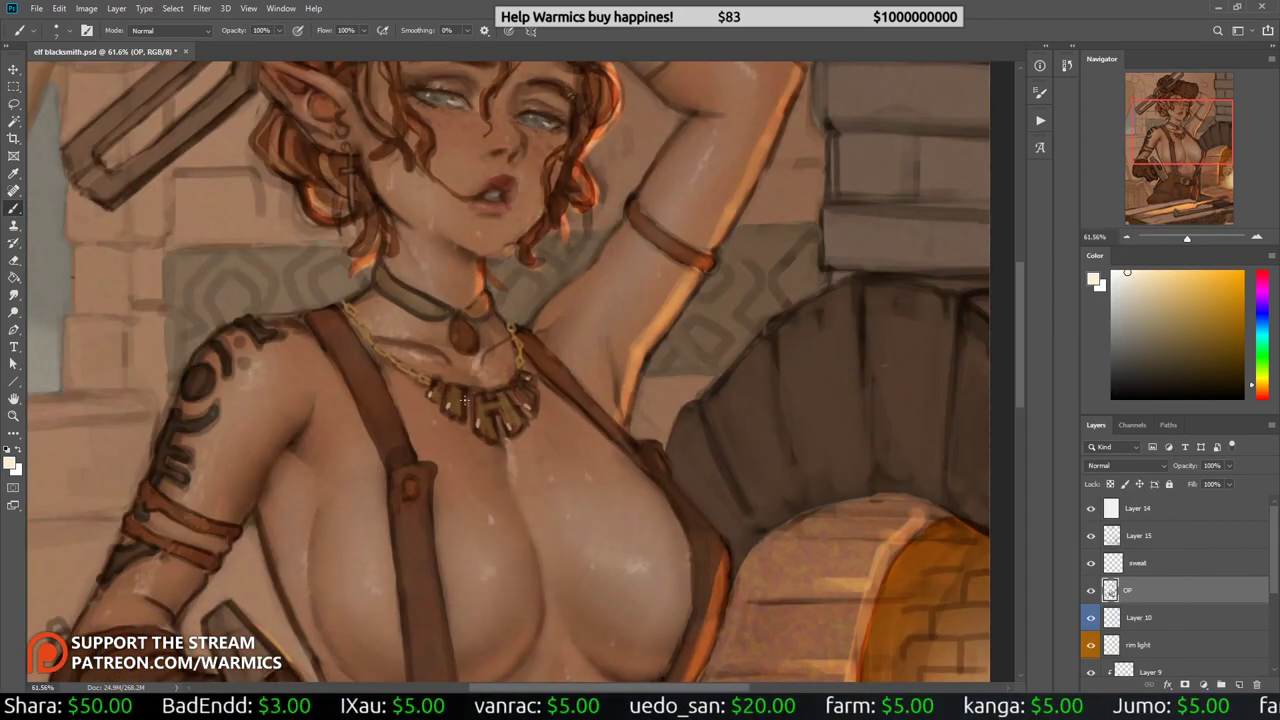
{"action": "key", "text": "ctrl+0"}
{"action": "scroll", "coordinate": [620, 405], "scroll_direction": "up", "scroll_amount": 3}
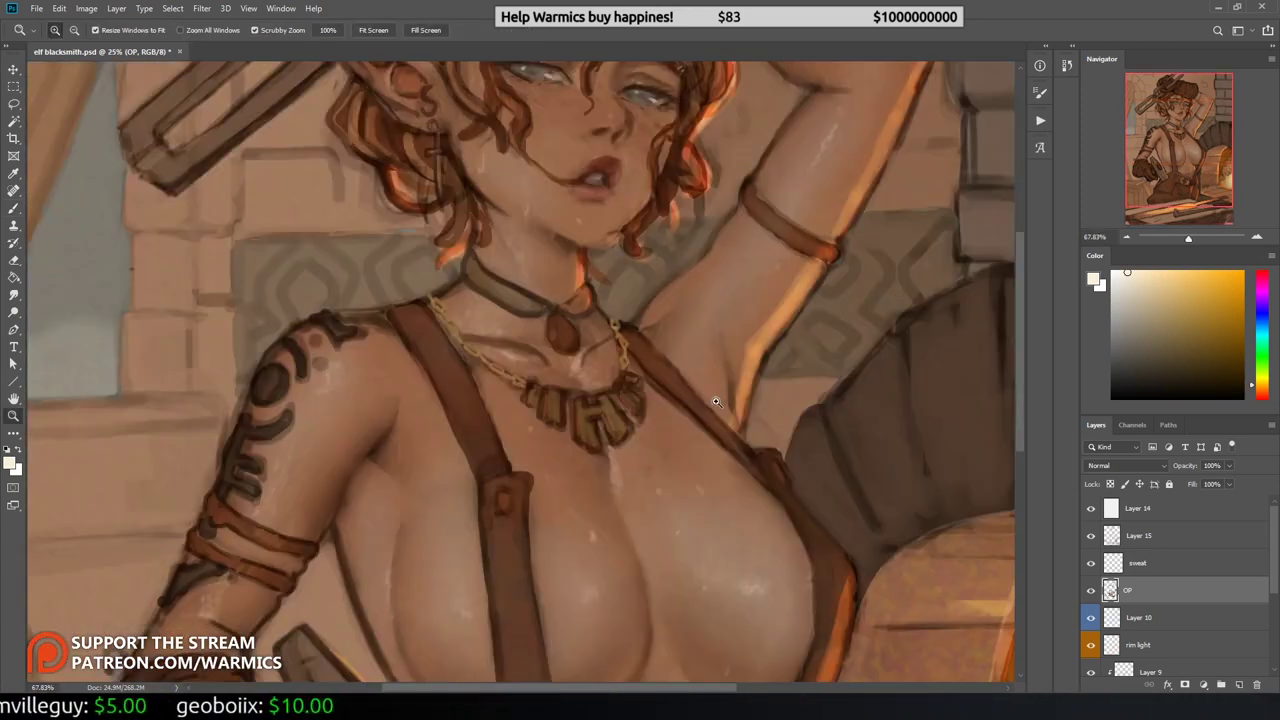
{"action": "left_click", "coordinate": [620, 405], "text": "alt"}
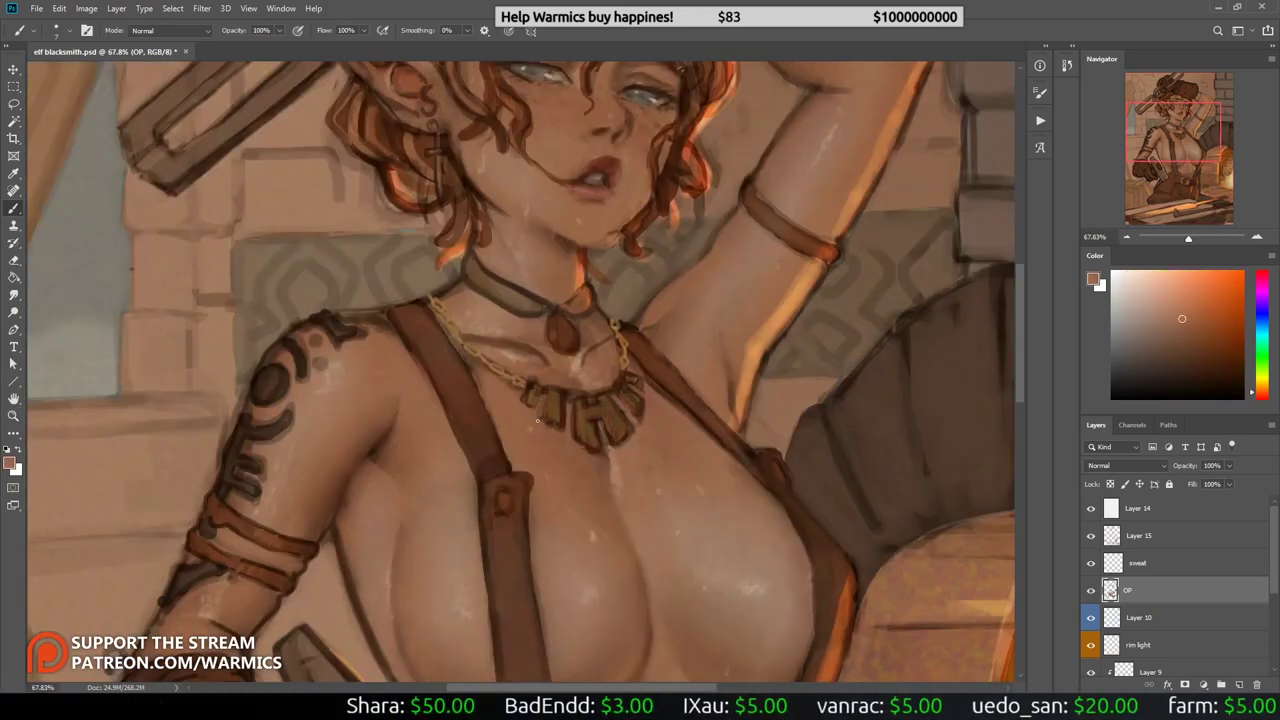
{"action": "left_click", "coordinate": [582, 416], "text": "alt"}
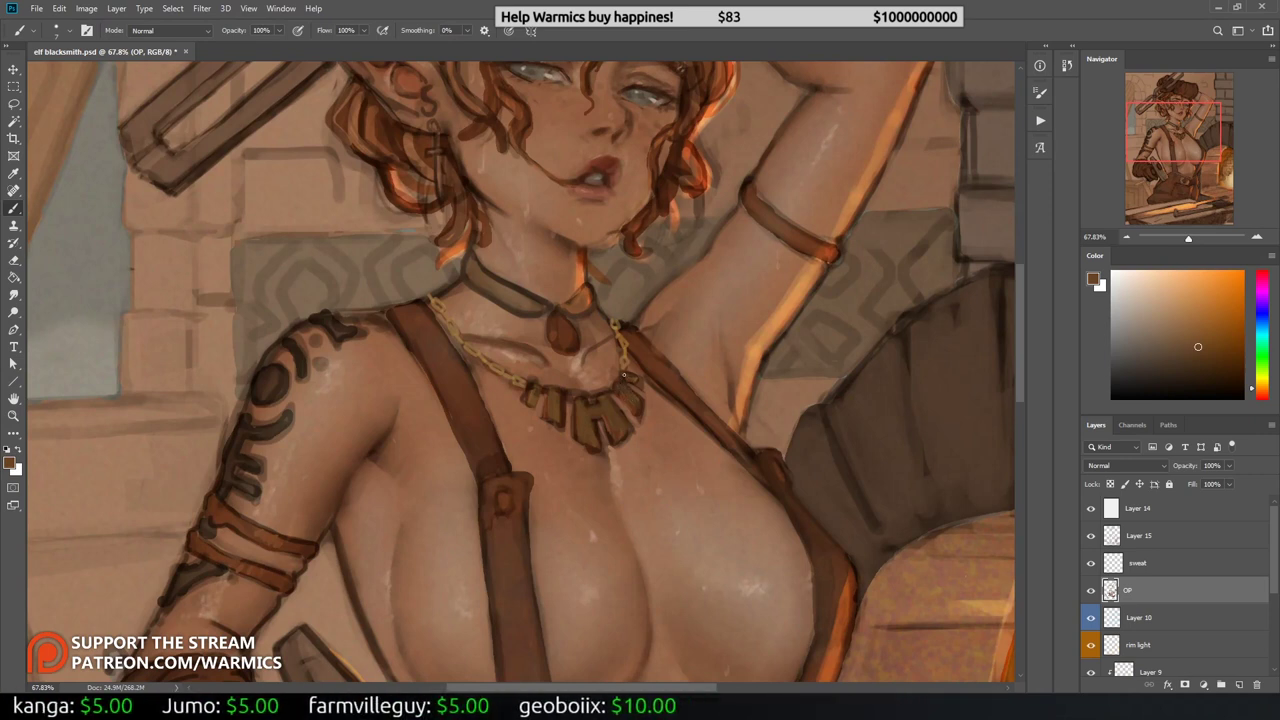
{"action": "left_click", "coordinate": [610, 501], "text": "alt"}
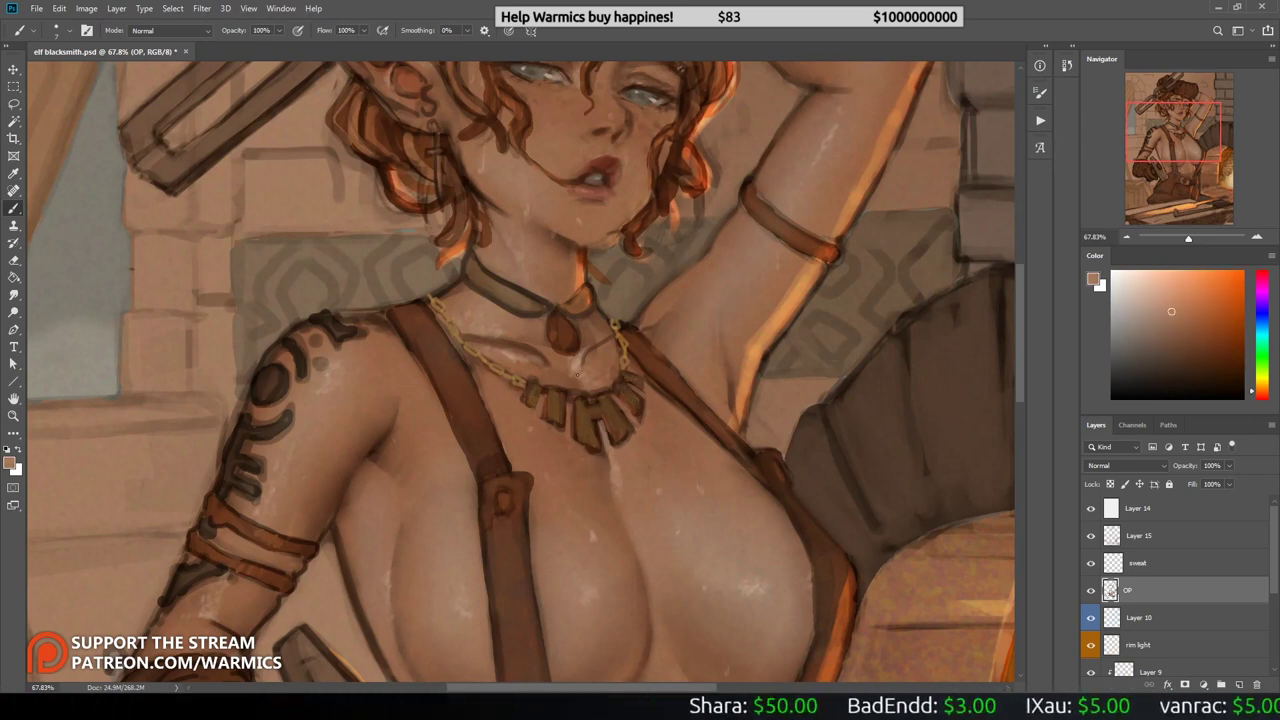
{"action": "left_click", "coordinate": [581, 396], "text": "alt"}
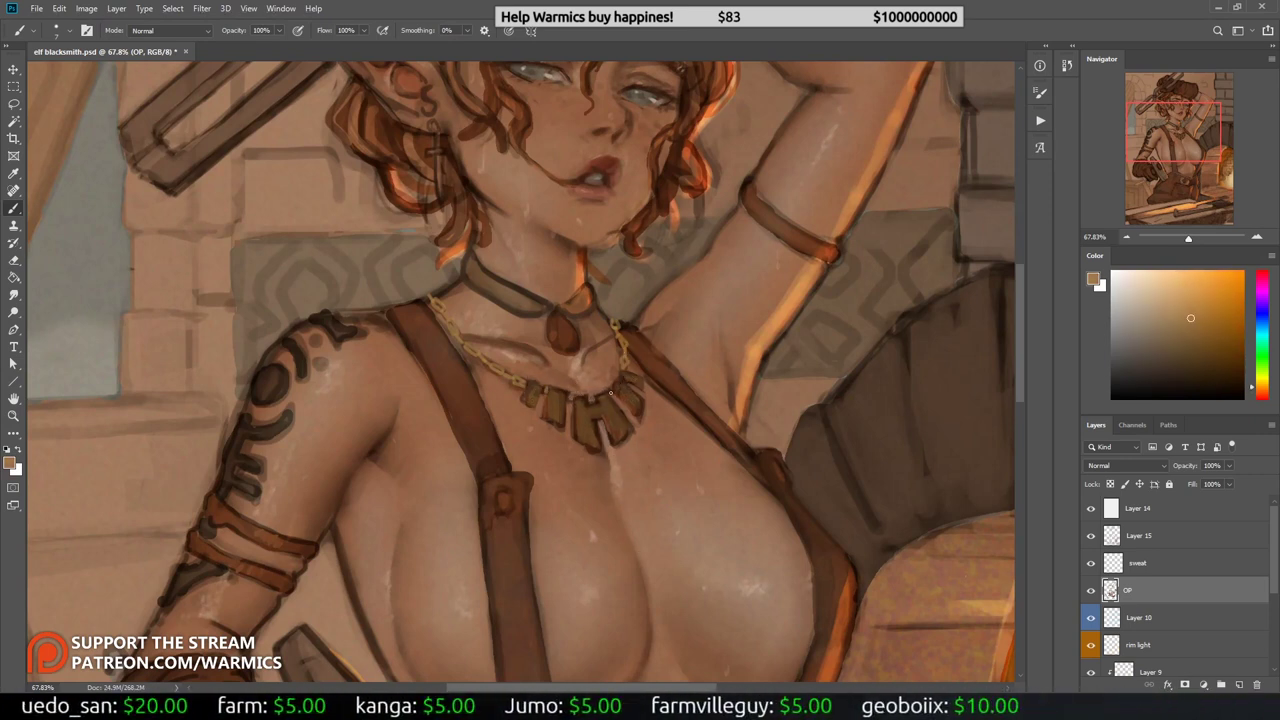
Step: Flip the view back and touch up the upper chest with dark brown and lighter skin tones
{"action": "key", "text": "ctrl+0"}
{"action": "scroll", "coordinate": [671, 415], "scroll_direction": "up", "scroll_amount": 3}
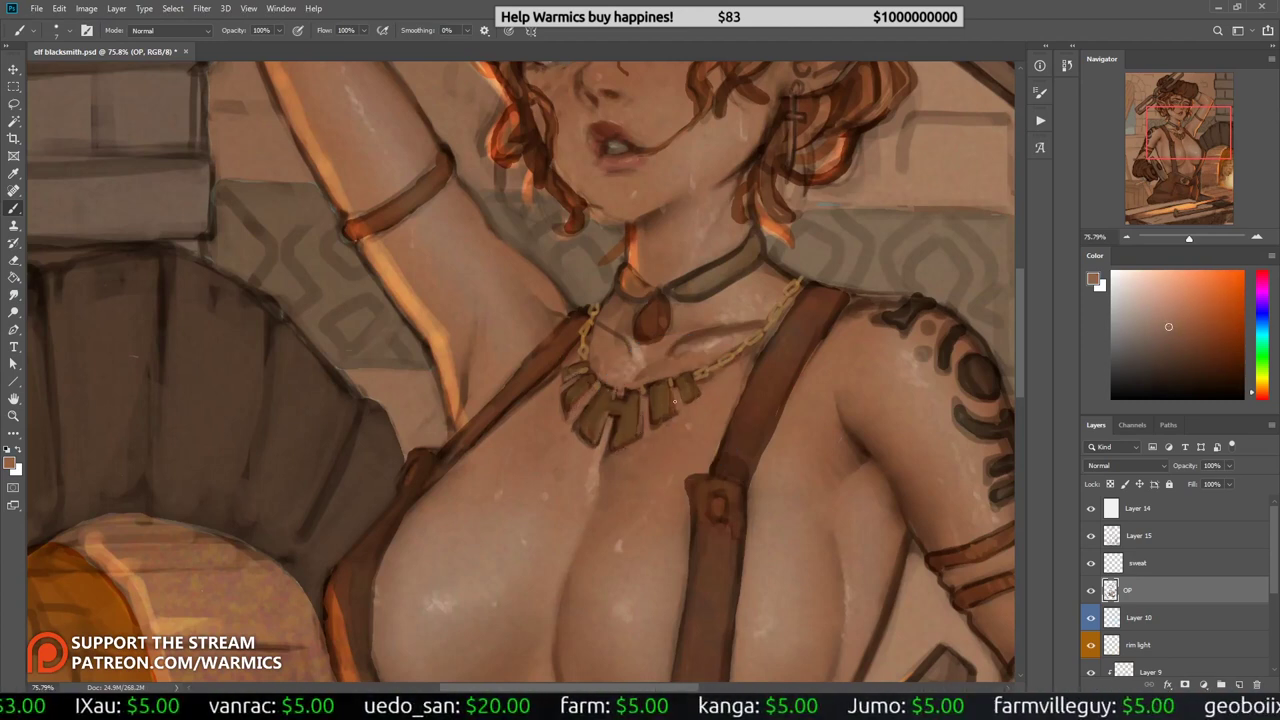
{"action": "key", "text": "h"}
{"action": "scroll", "coordinate": [676, 480], "scroll_direction": "up", "scroll_amount": 1}
{"action": "left_click", "coordinate": [676, 480], "text": "alt"}
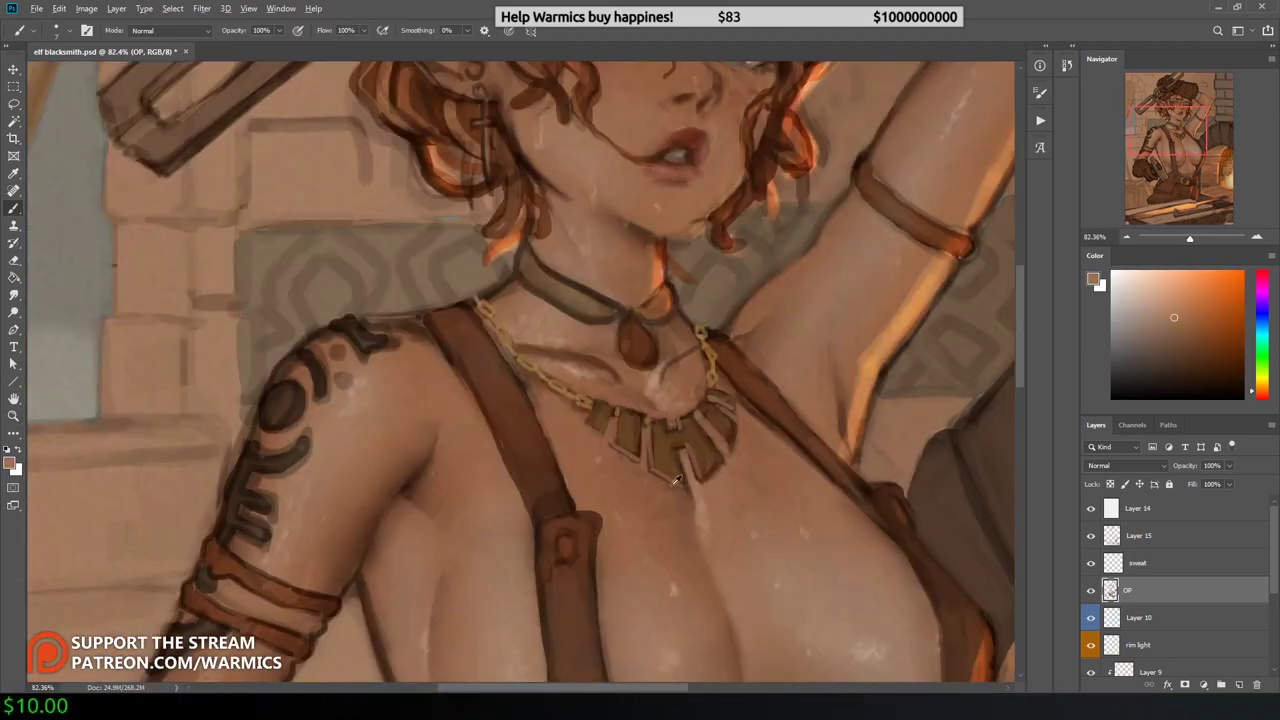
{"action": "left_click", "coordinate": [688, 452], "text": "alt"}
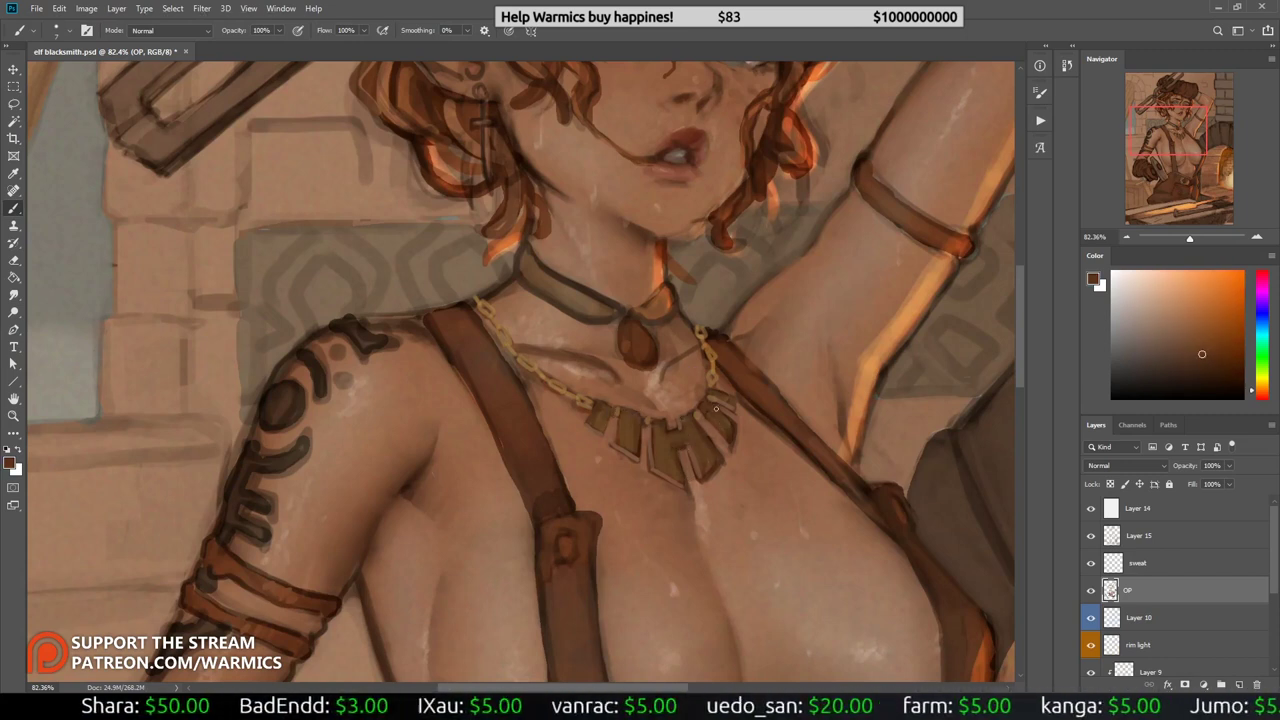
{"action": "left_click", "coordinate": [737, 457], "text": "alt"}
Step: On Layer 11, brush a light tan over the grey marks on the stonework beside the top-right arch
{"action": "key", "text": "h"}
{"action": "key", "text": "z"}
{"action": "key", "text": "ctrl+minus"}
{"action": "key", "text": "ctrl+minus"}
{"action": "key", "text": "ctrl+minus"}
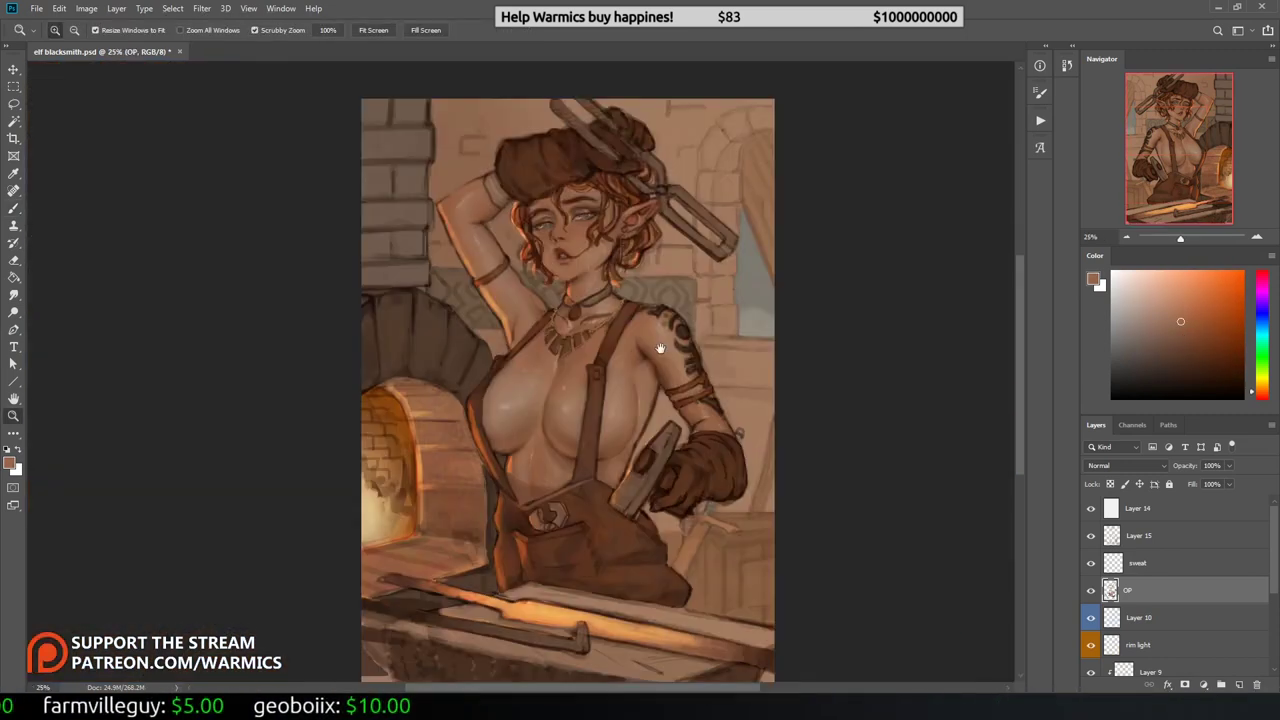
{"action": "scroll", "coordinate": [1180, 600], "scroll_direction": "down", "scroll_amount": 3}
{"action": "left_click", "coordinate": [1140, 580]}
{"action": "key", "text": "b"}
{"action": "right_click", "coordinate": [690, 165]}
{"action": "key", "text": "Escape"}
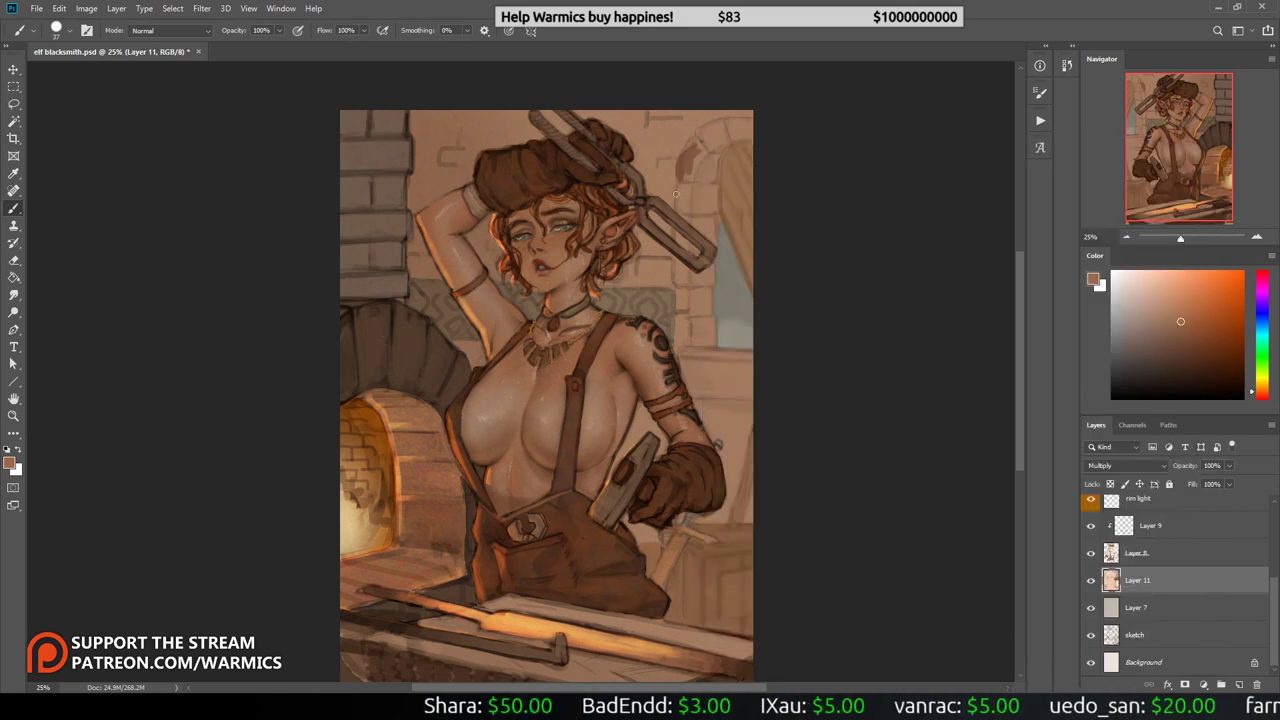
{"action": "left_click", "coordinate": [686, 158], "text": "alt"}
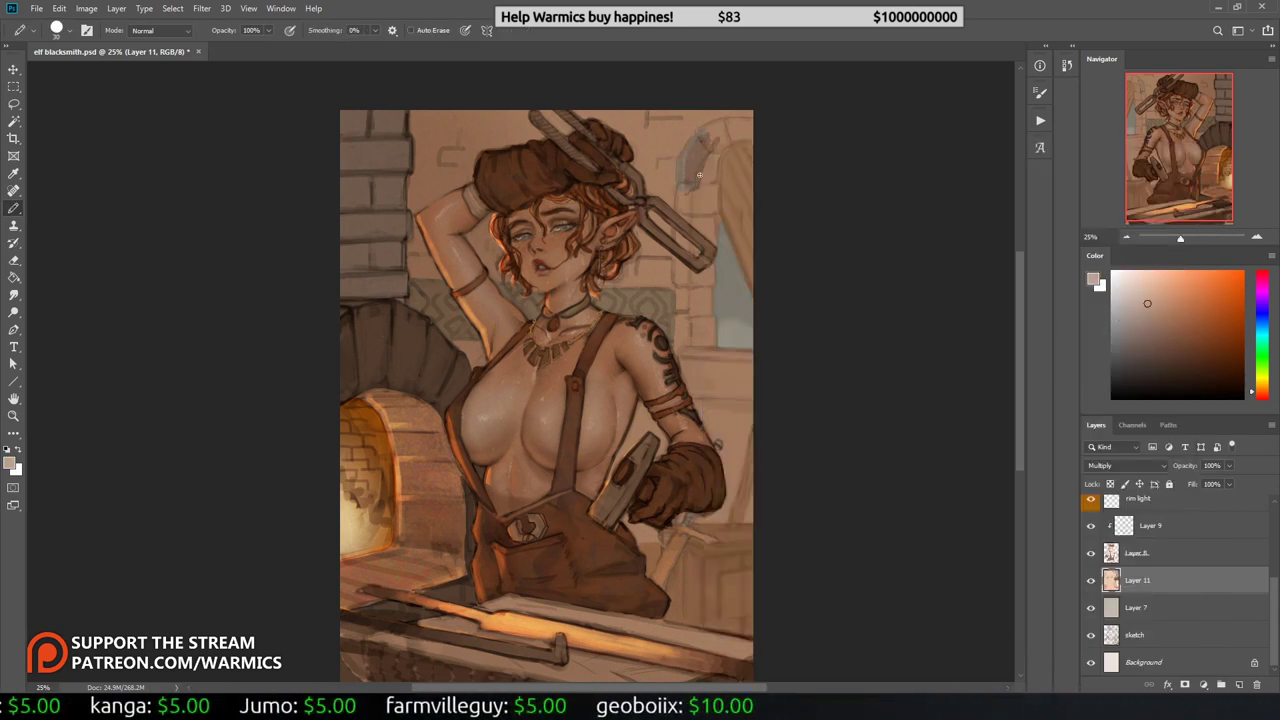
{"action": "left_click", "coordinate": [733, 132], "text": "alt"}
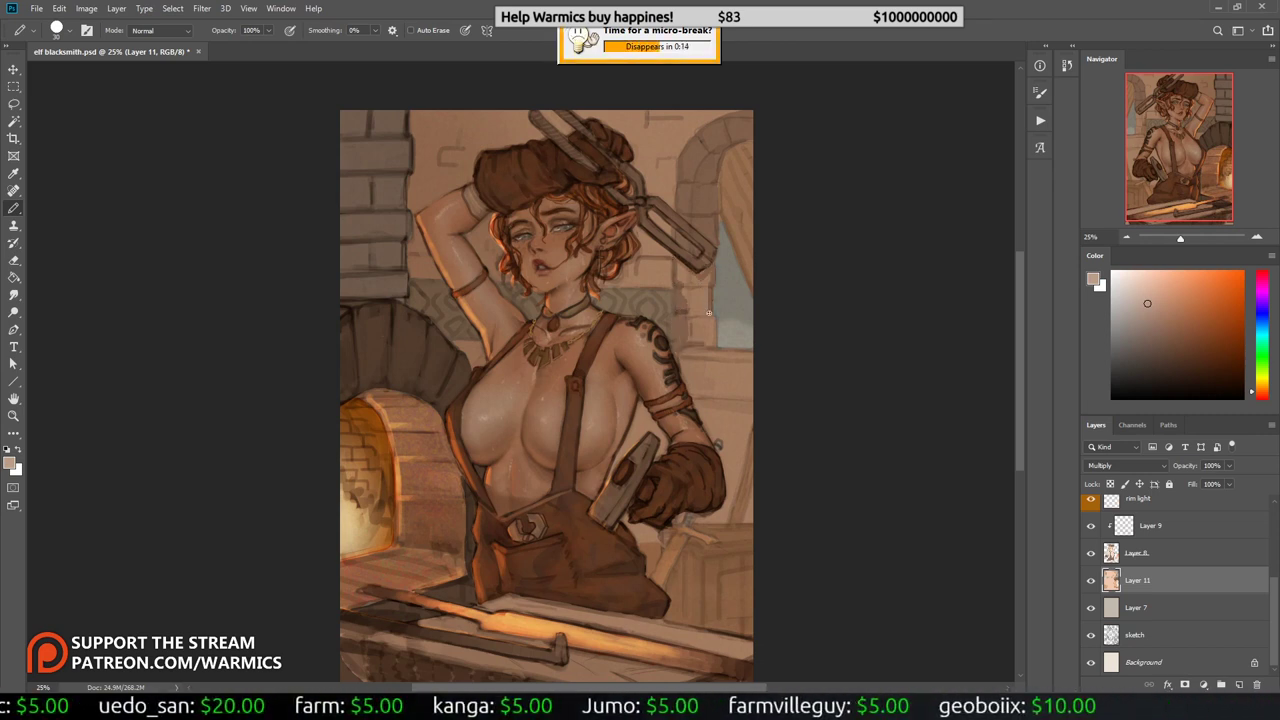
{"action": "left_click_drag", "start_coordinate": [708, 313], "coordinate": [716, 348]}
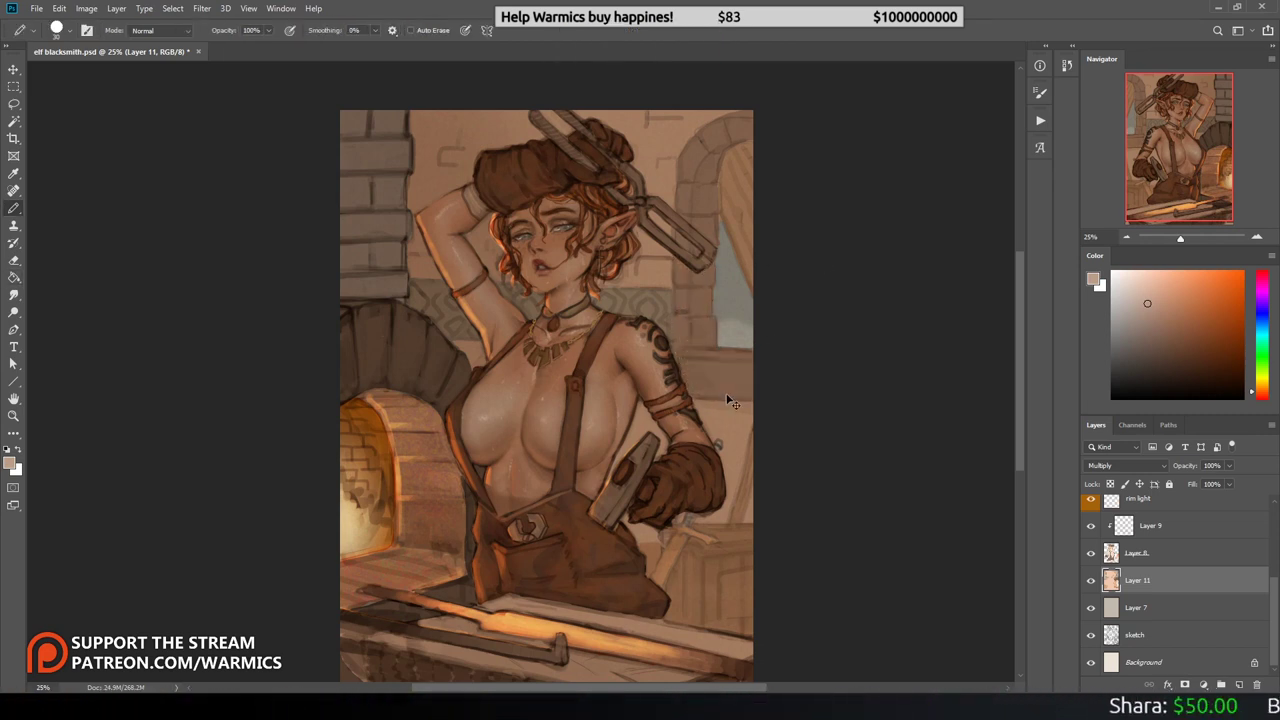